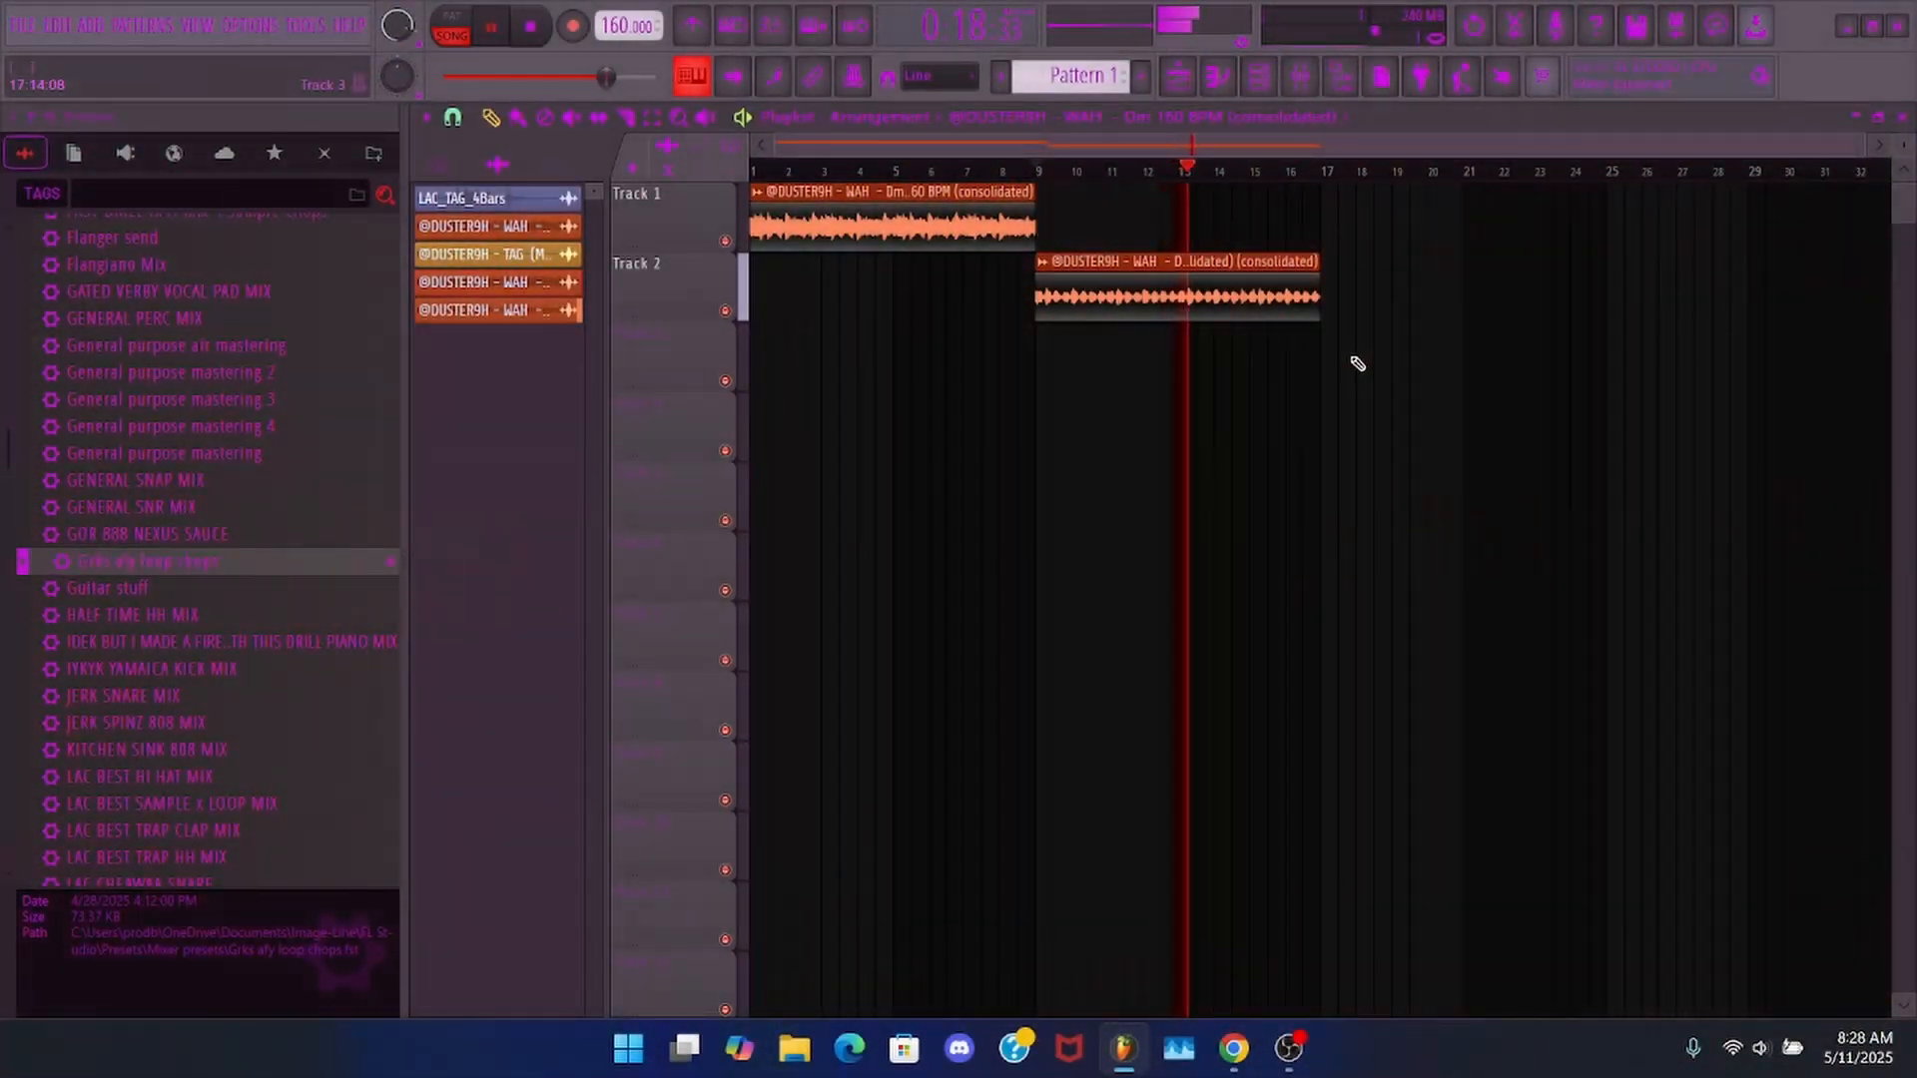
- Stop playback, delete the WAH loop clip on Track 1, and move the Track 2 clip to bar 1 of Track 1
key("space")
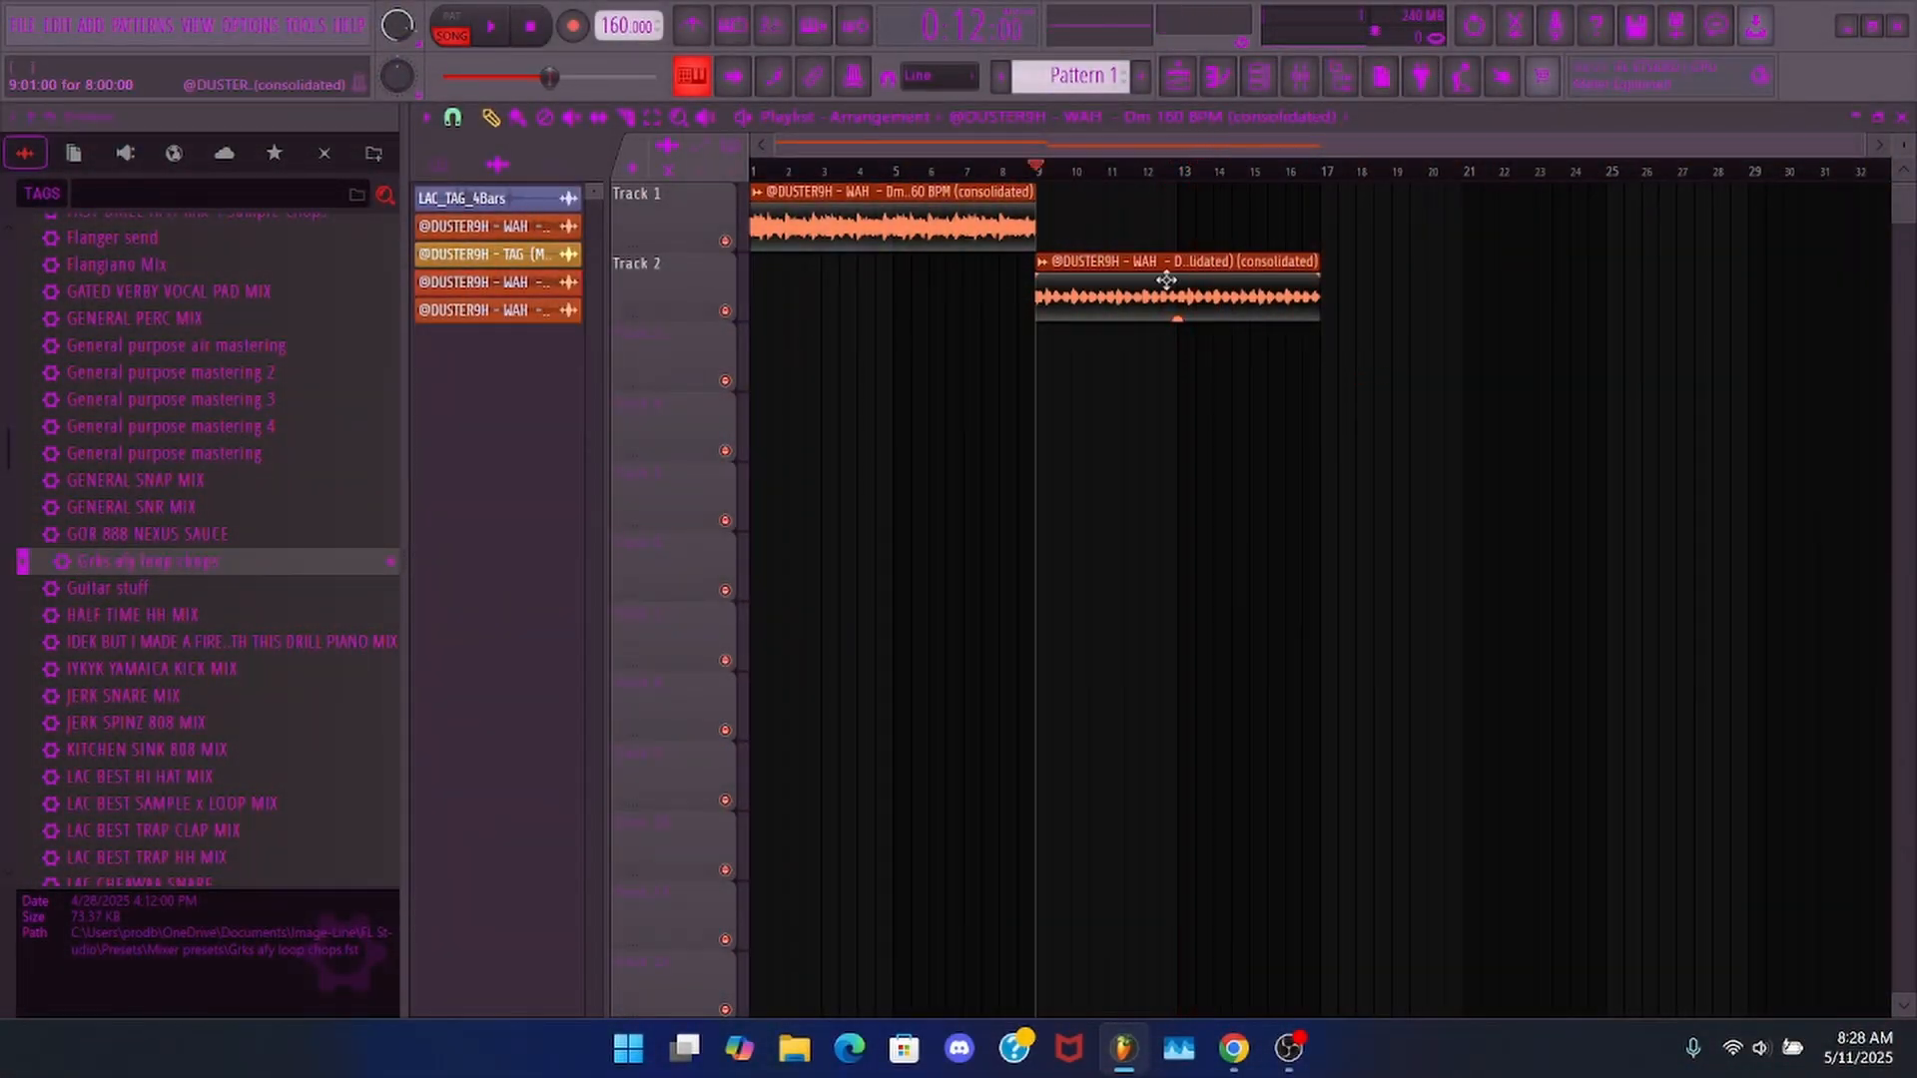
key("Delete")
left_click_drag(1167, 280, 775, 190)
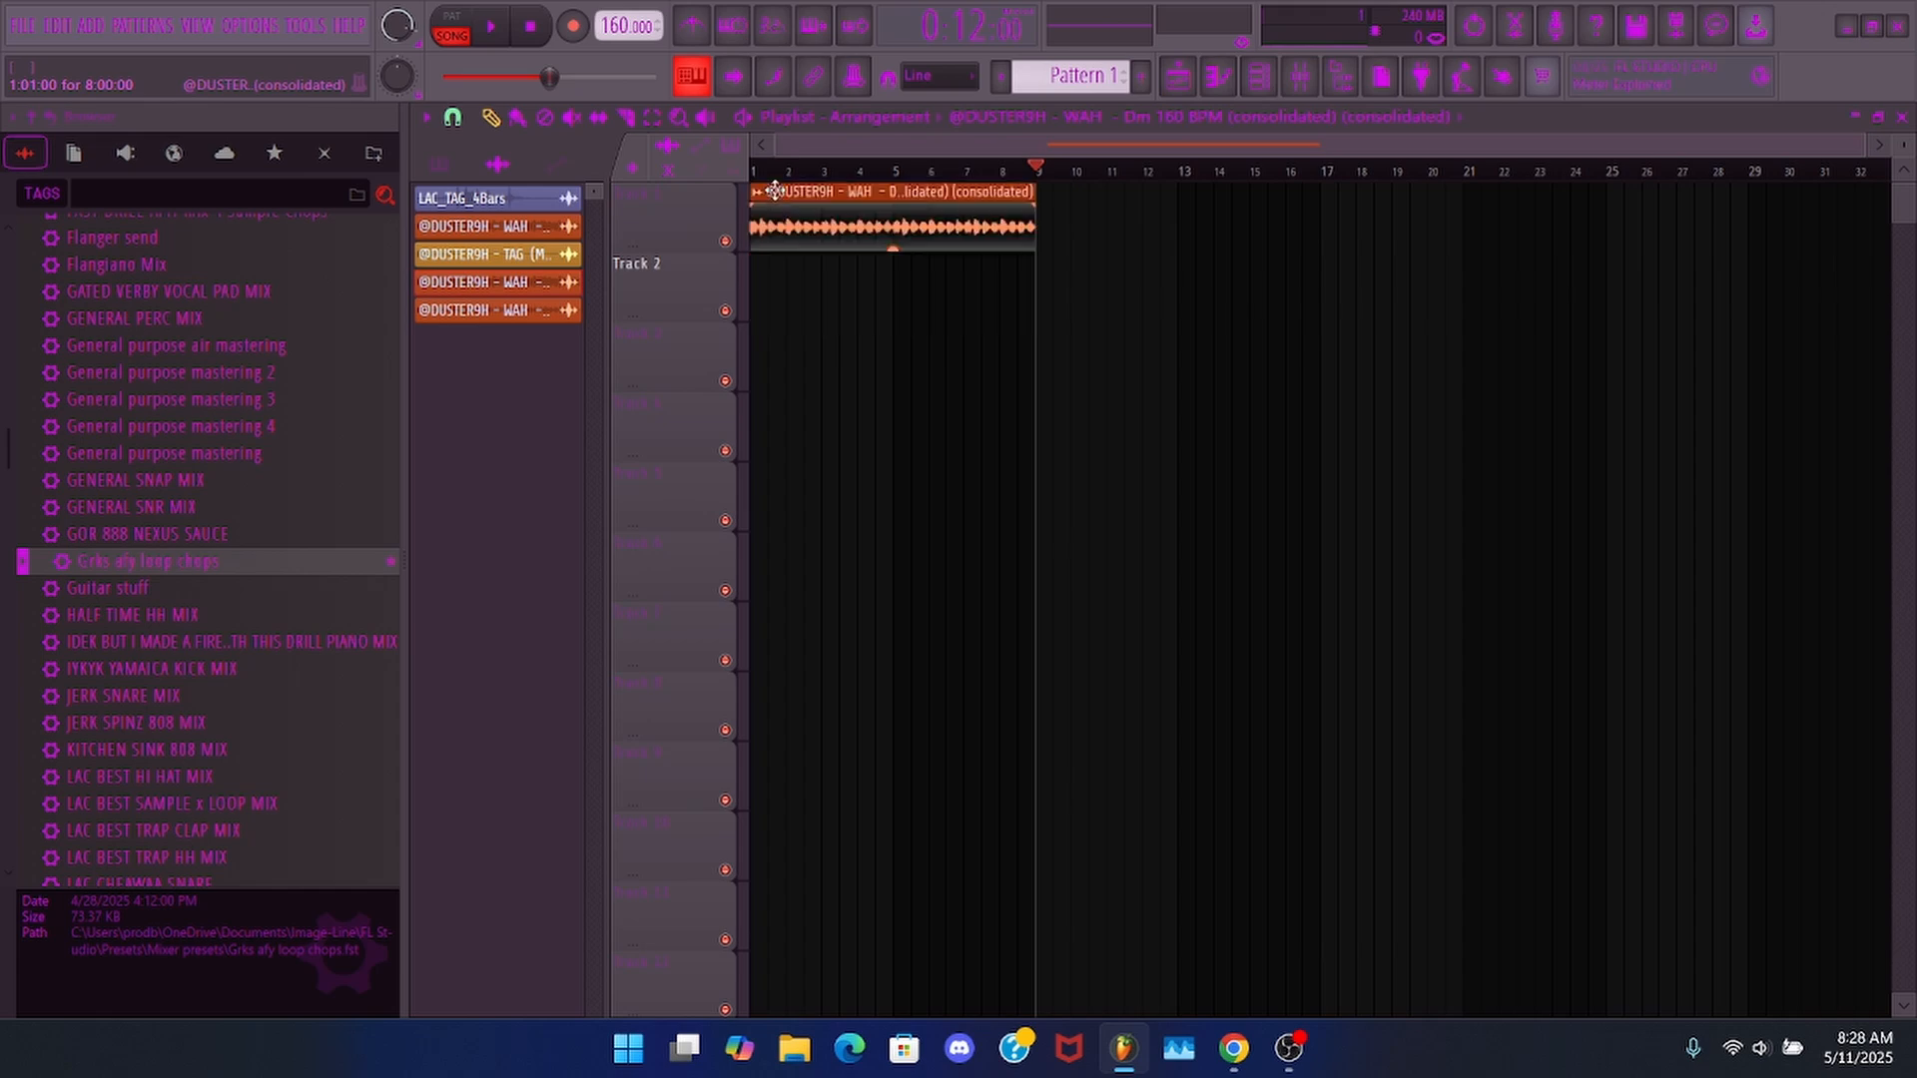
- Browse the Downloads folder to the Drill Snares inside LAC's FAV SOUND DRUM KIT
scroll(222, 432, "down", 15)
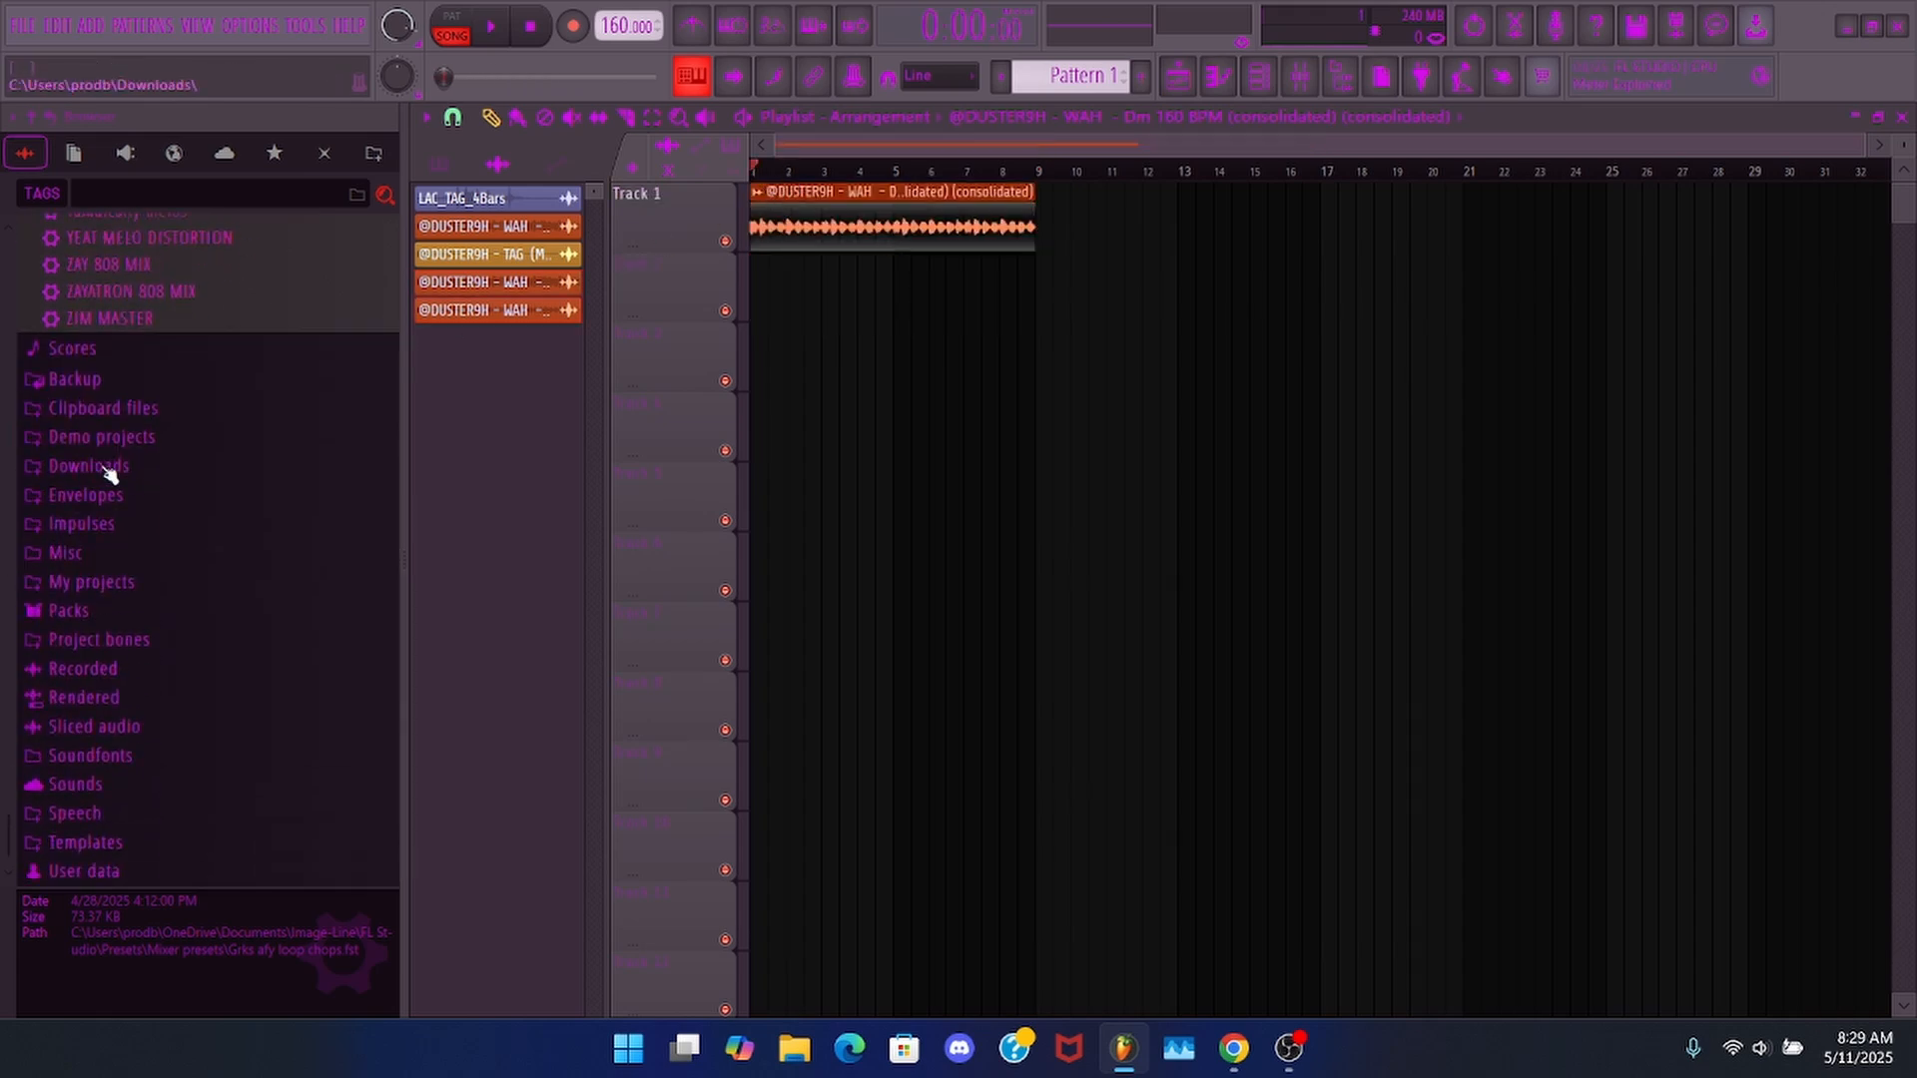
left_click(99, 467)
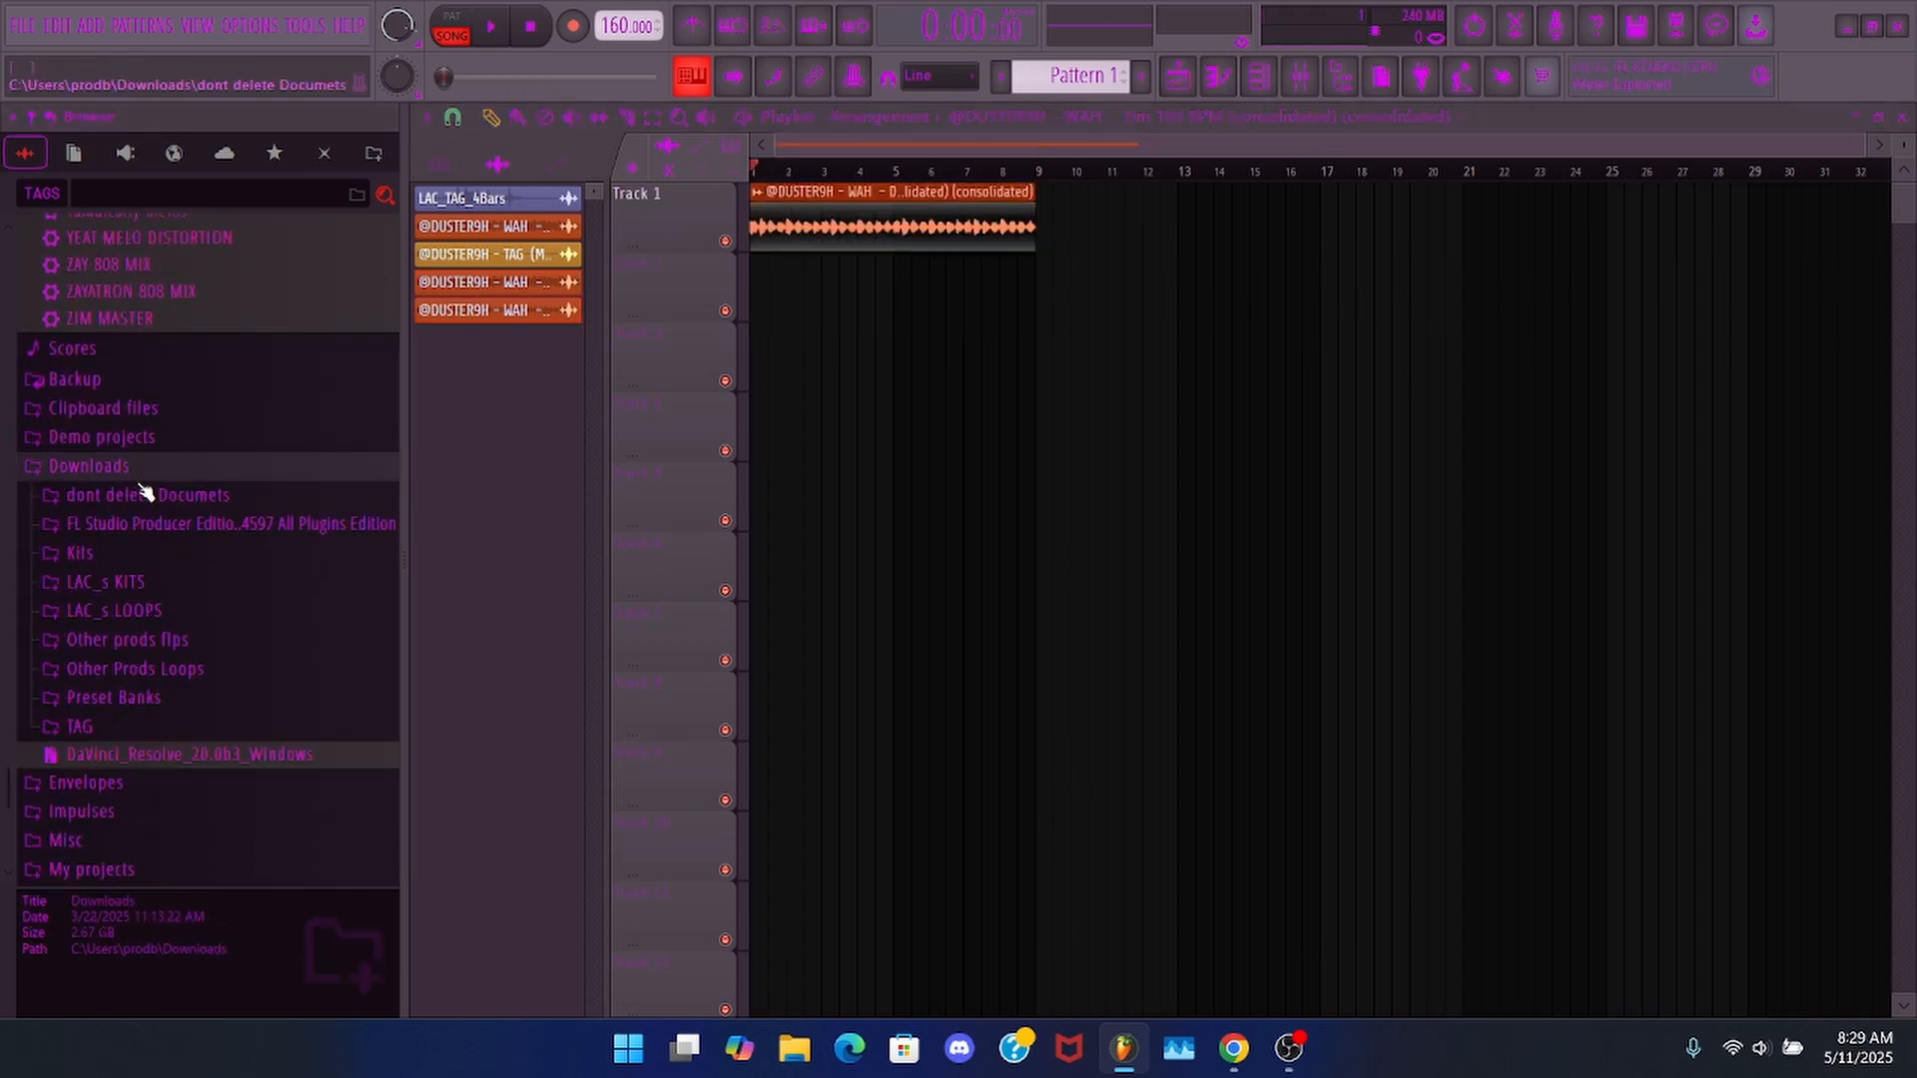
left_click(157, 557)
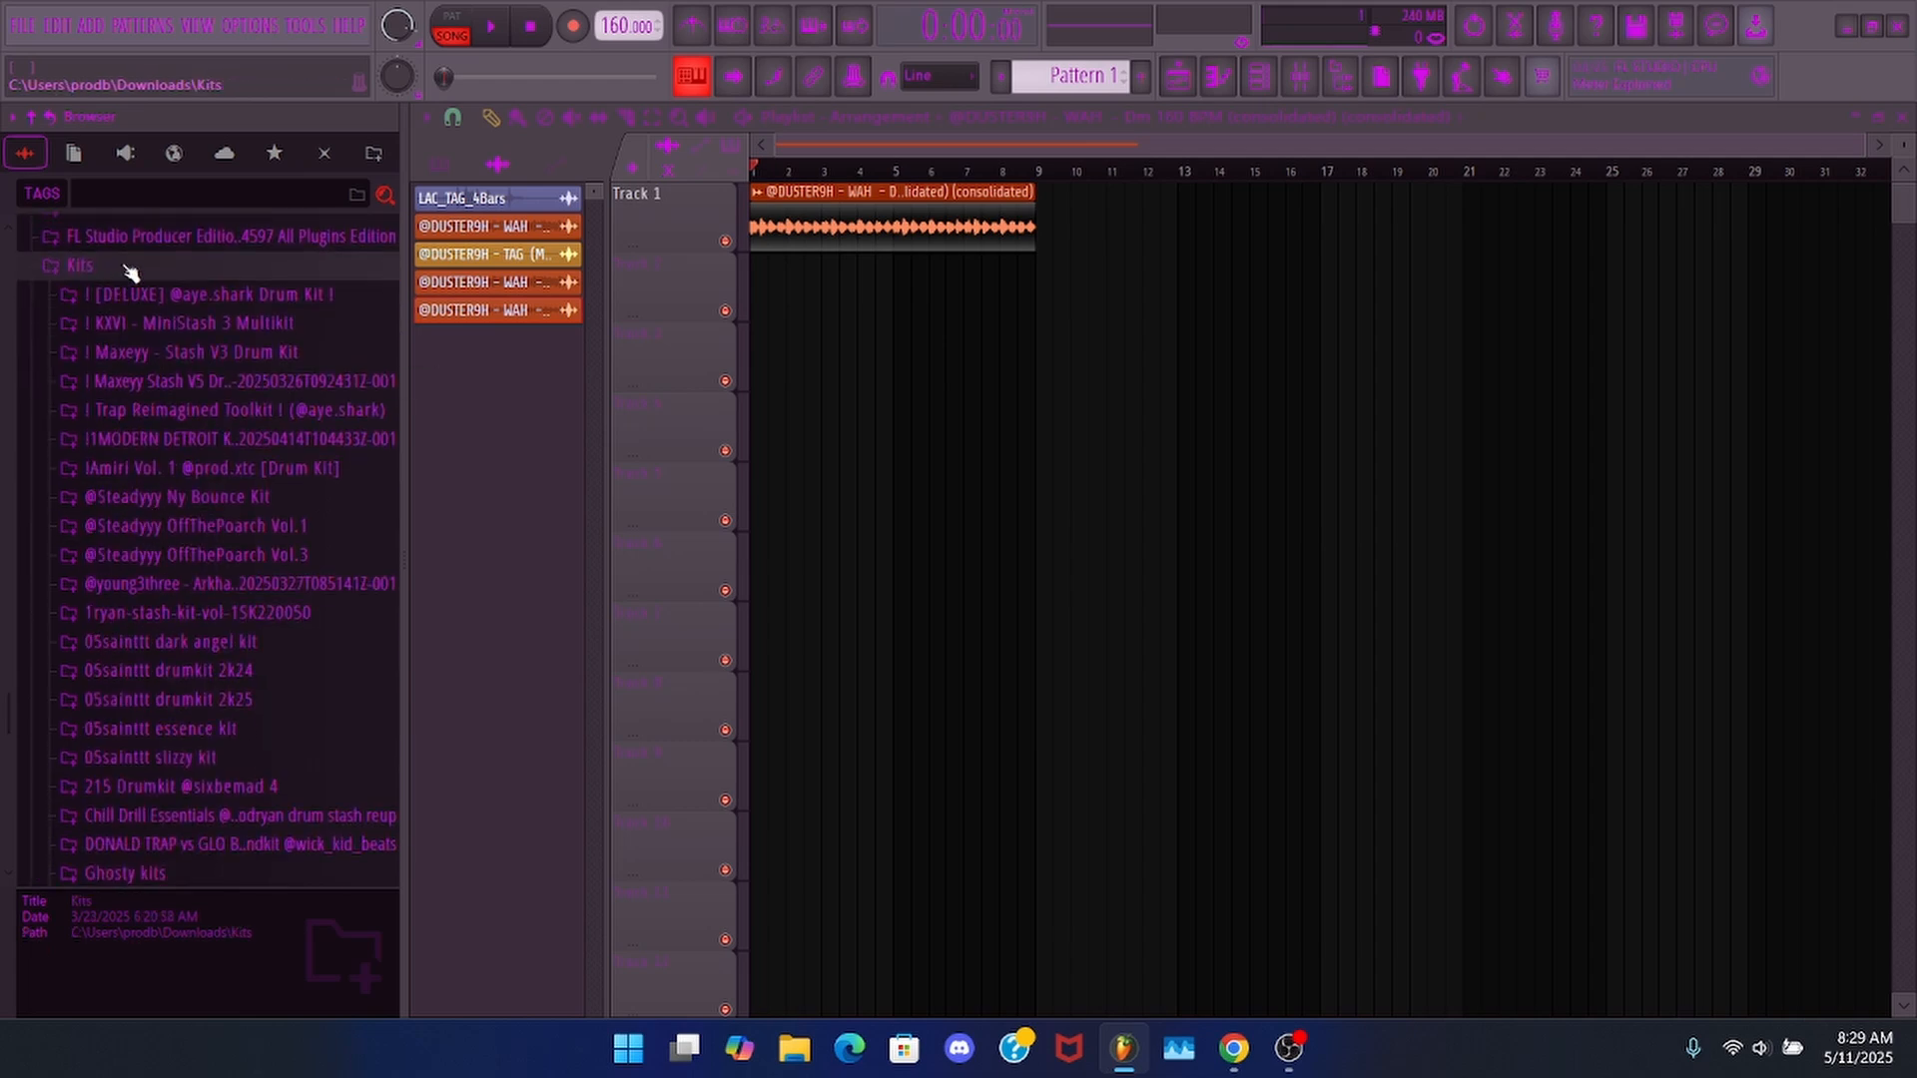
left_click(130, 268)
left_click(167, 296)
left_click(160, 327)
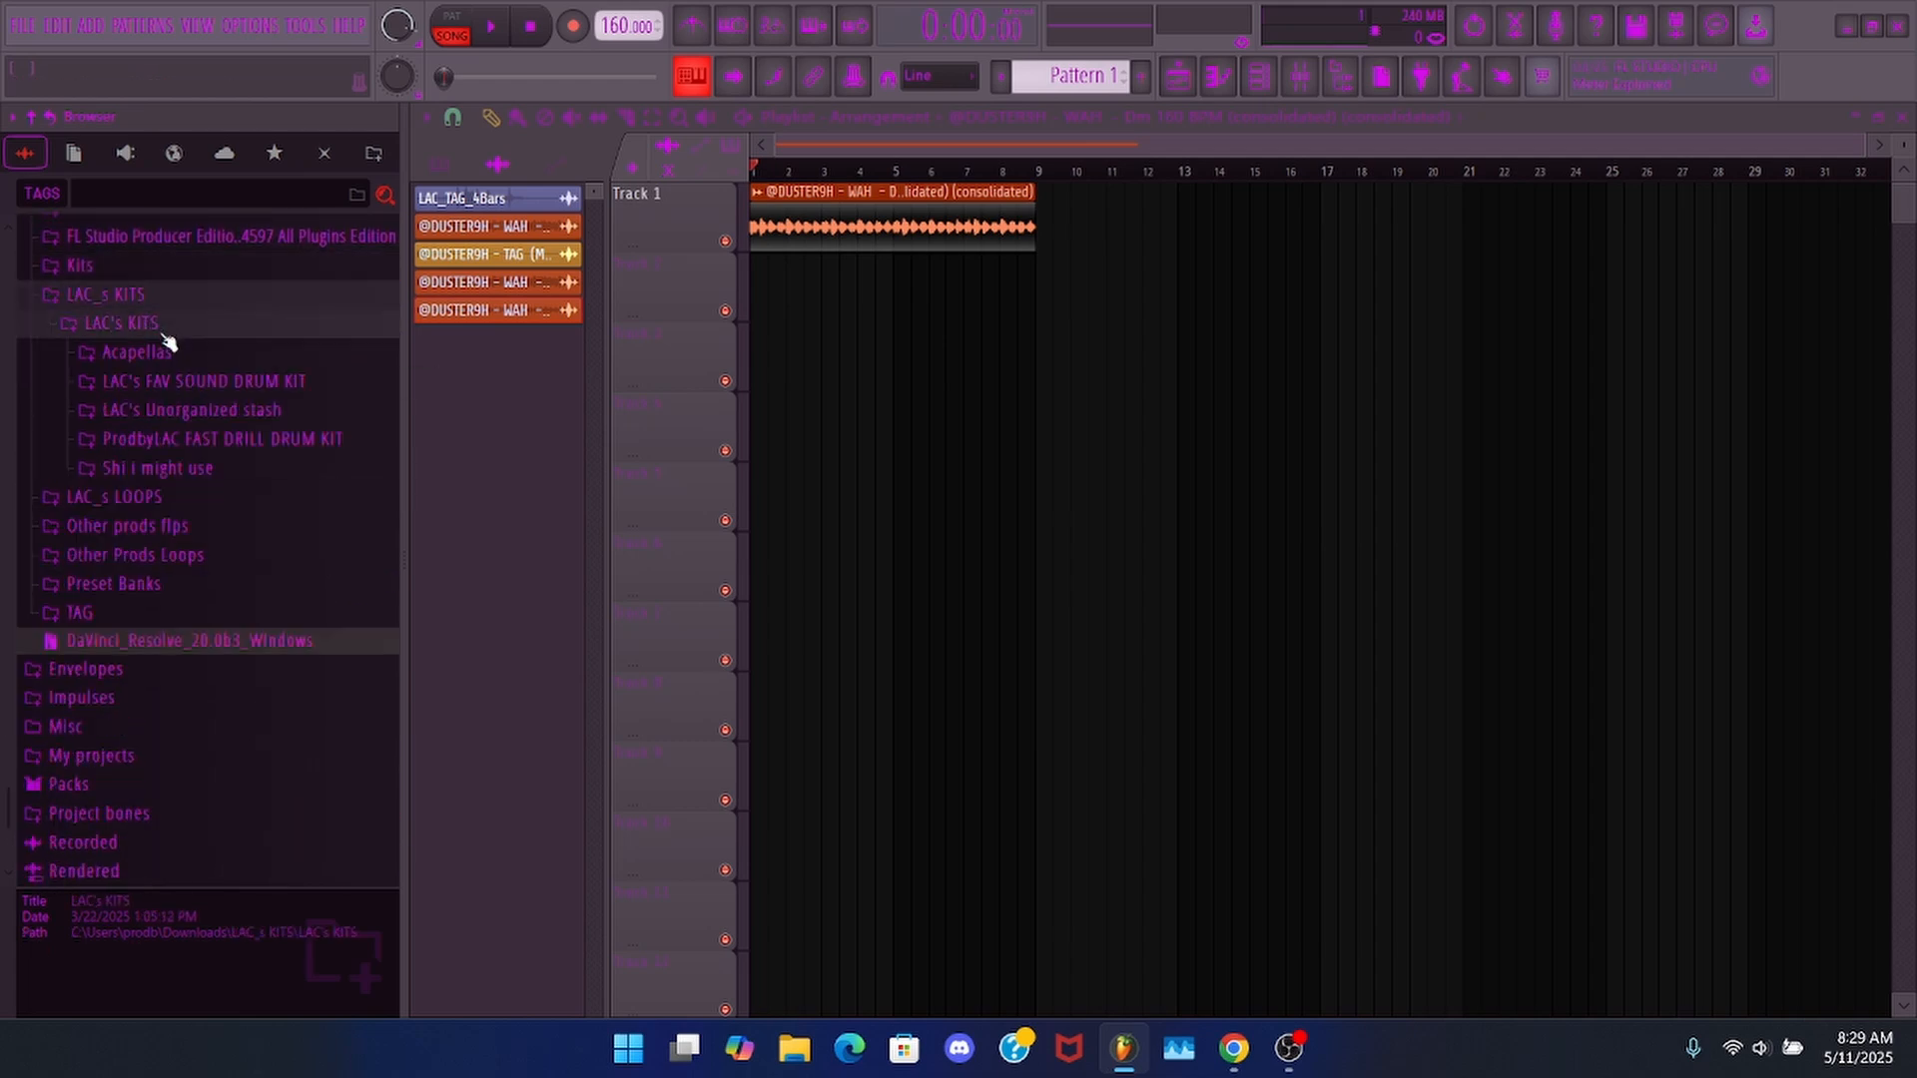
left_click(162, 384)
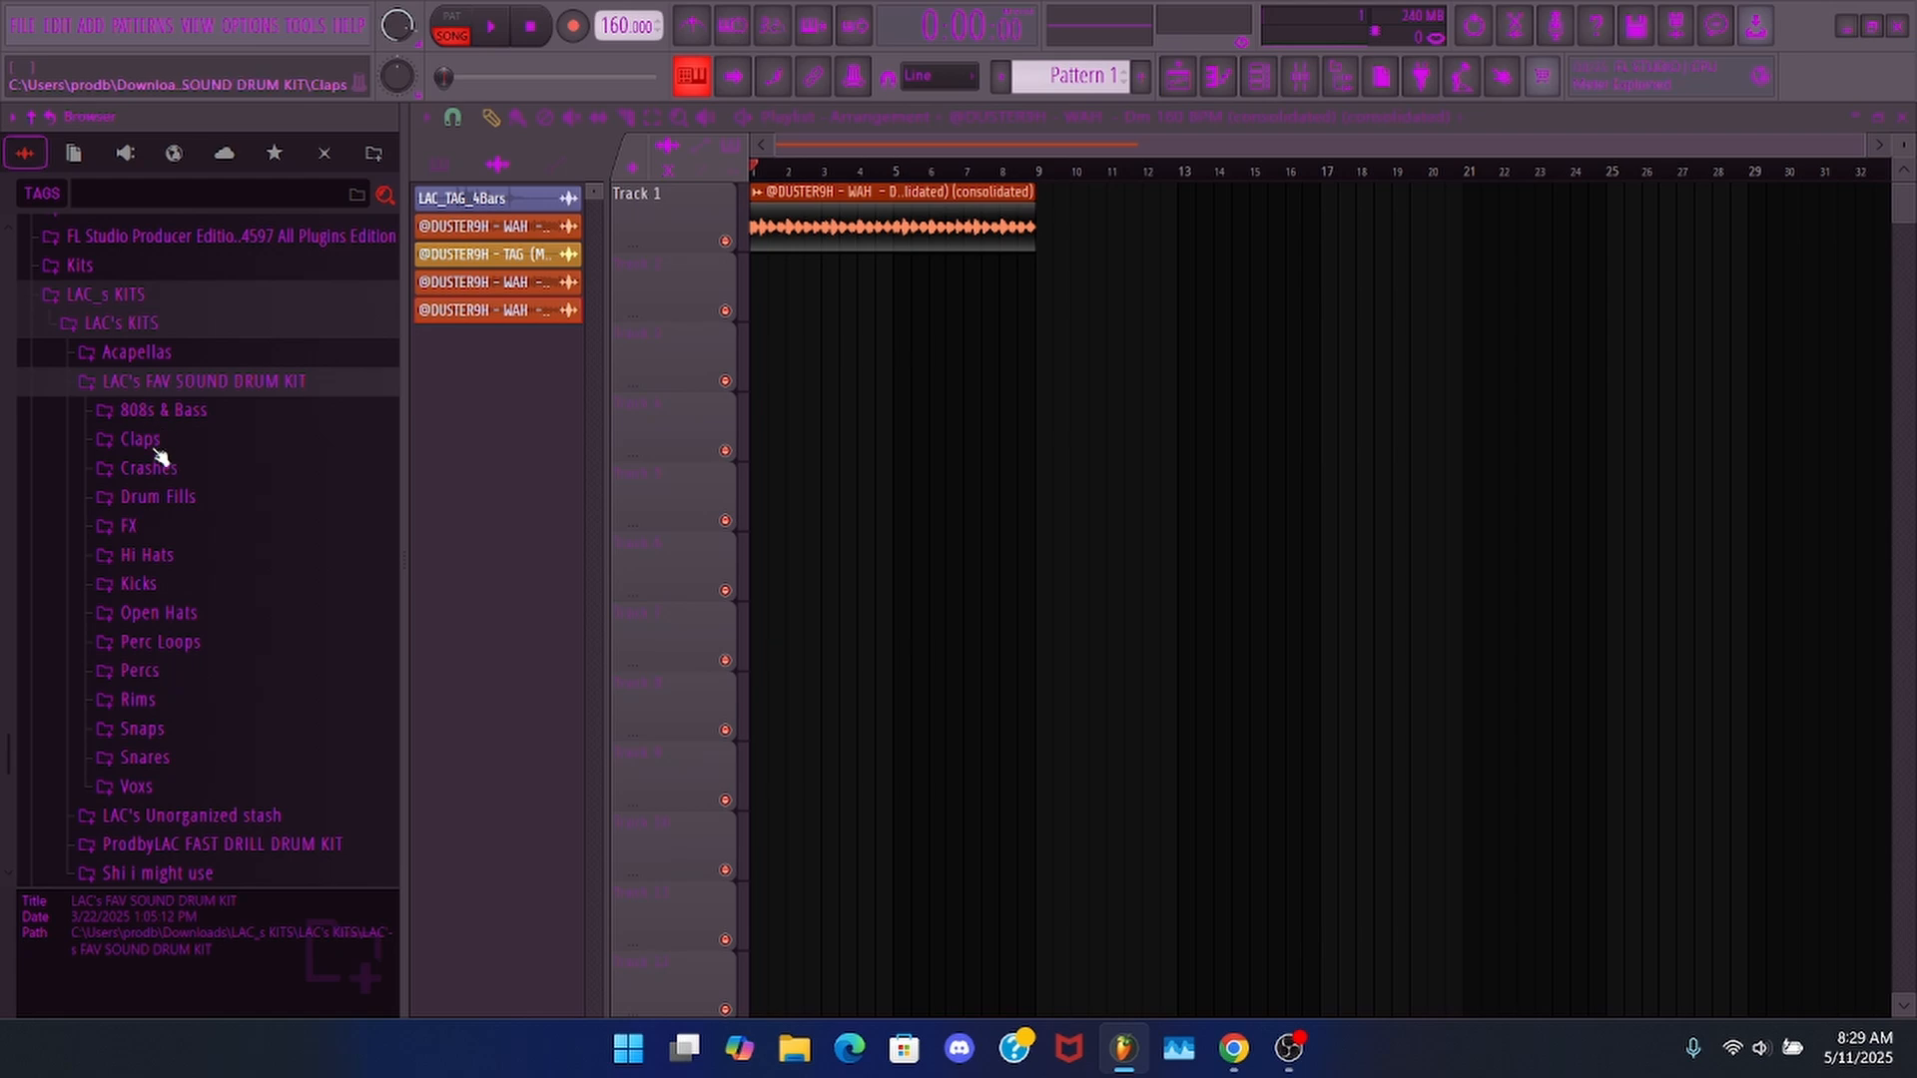
left_click(150, 787)
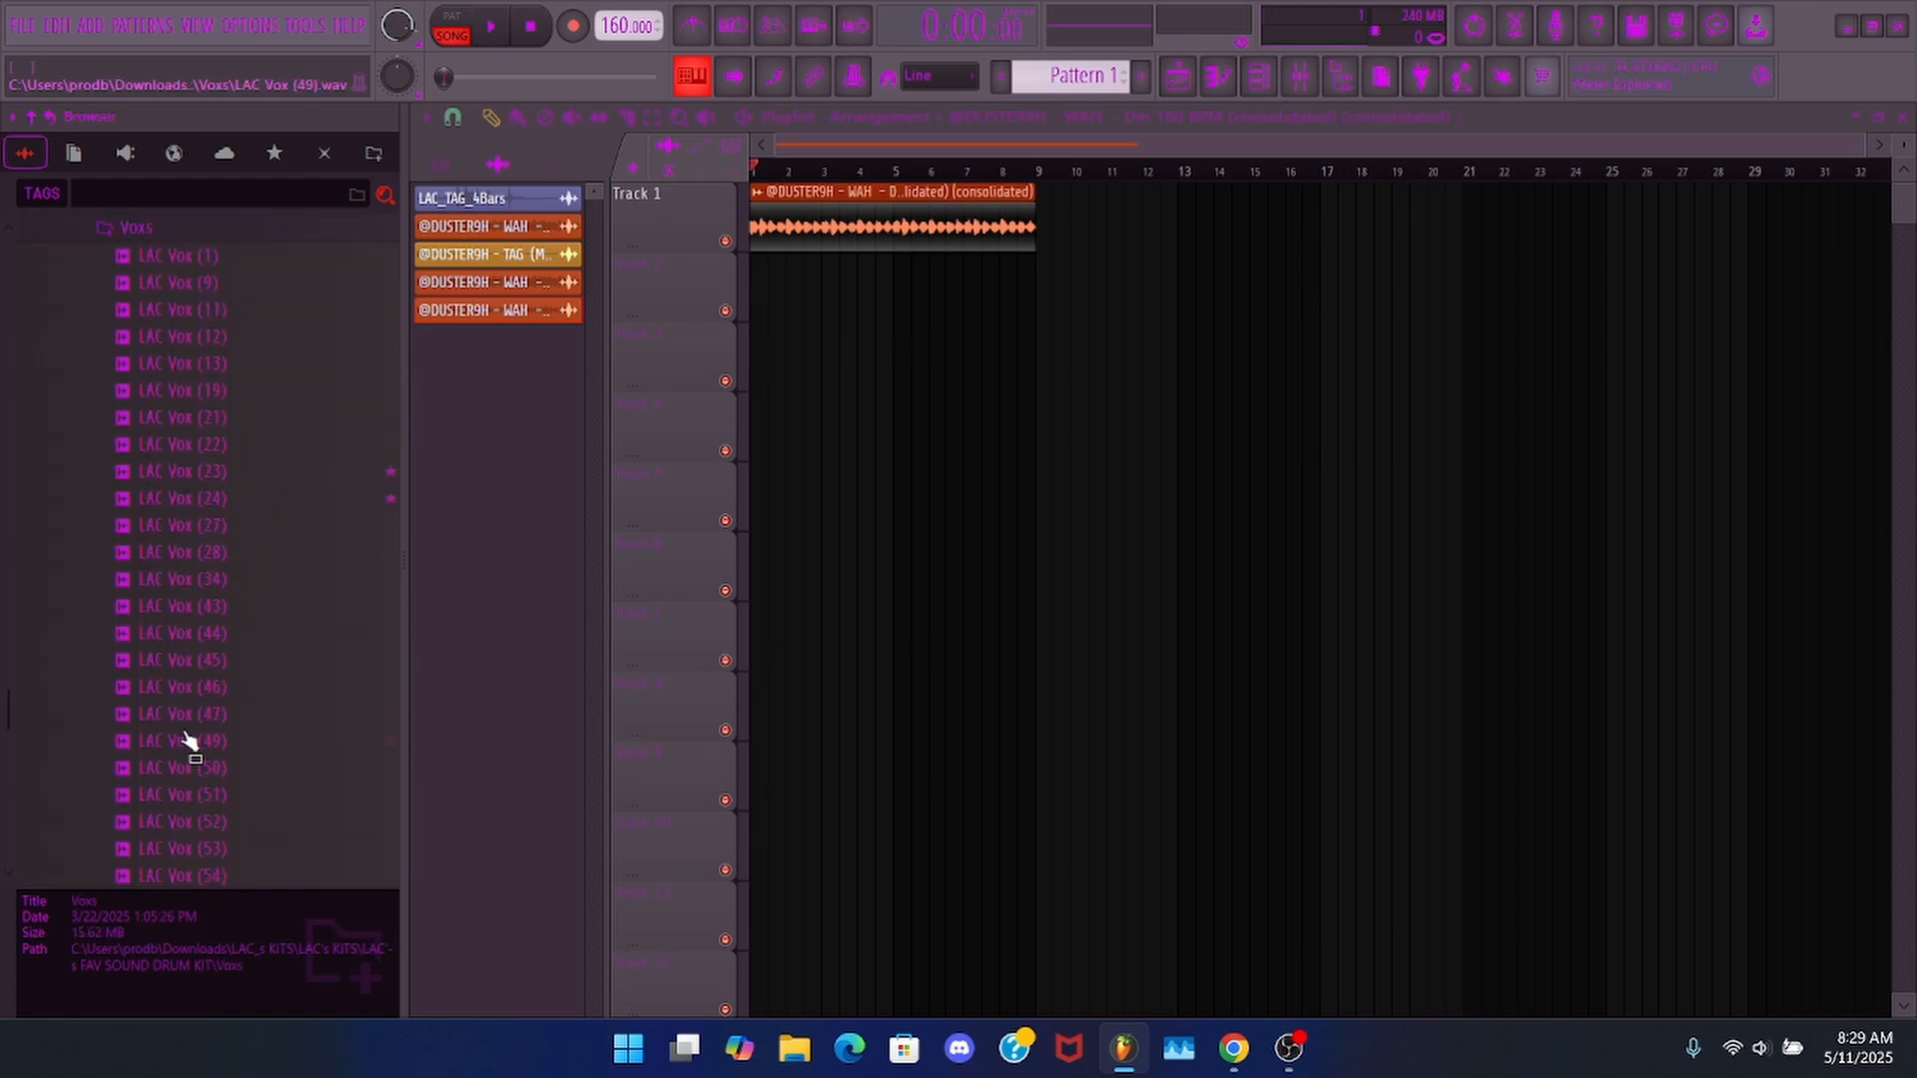
left_click(208, 231)
left_click(176, 363)
left_click(181, 392)
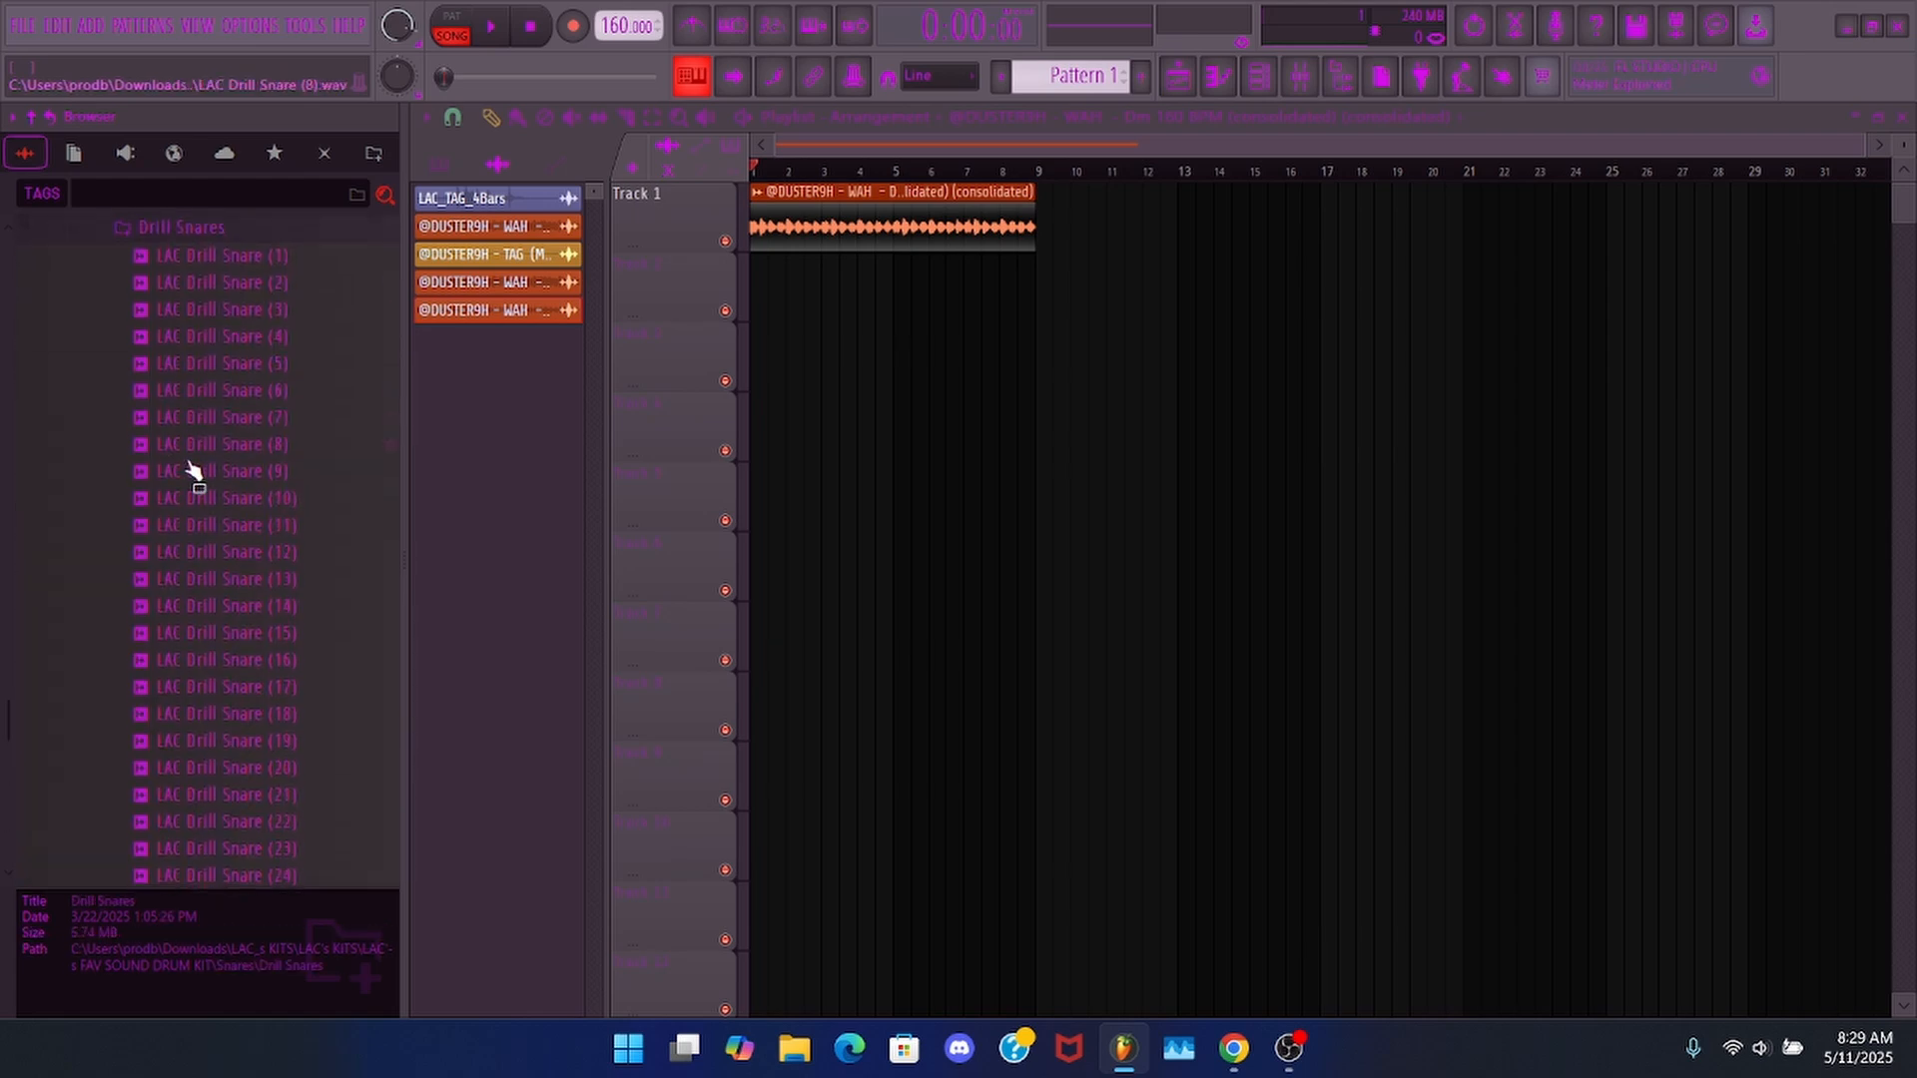
- Audition the LAC Drill Snare samples to compare their sounds
left_click(218, 715)
left_click(225, 766)
left_click(245, 819)
scroll(238, 779, "down", 4)
left_click(237, 529)
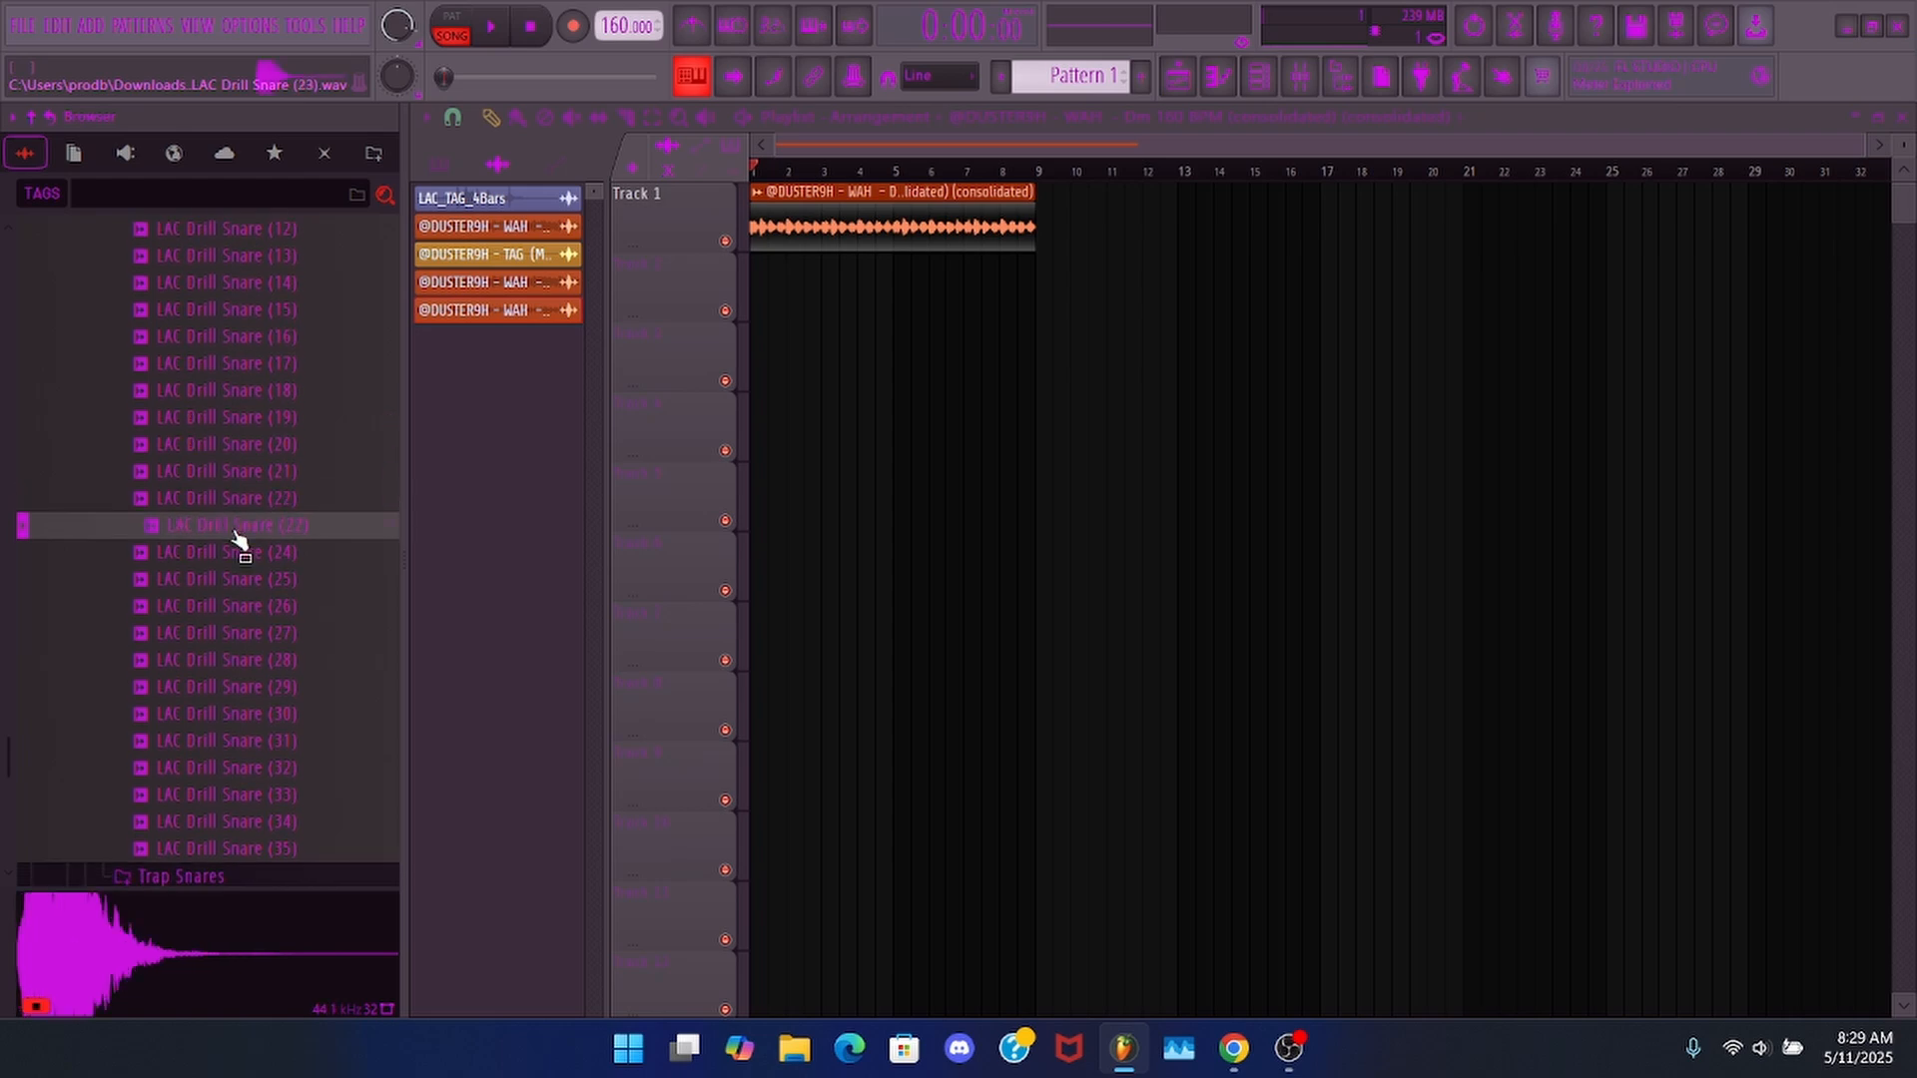
left_click(243, 581)
left_click(252, 633)
left_click(261, 689)
left_click(263, 662)
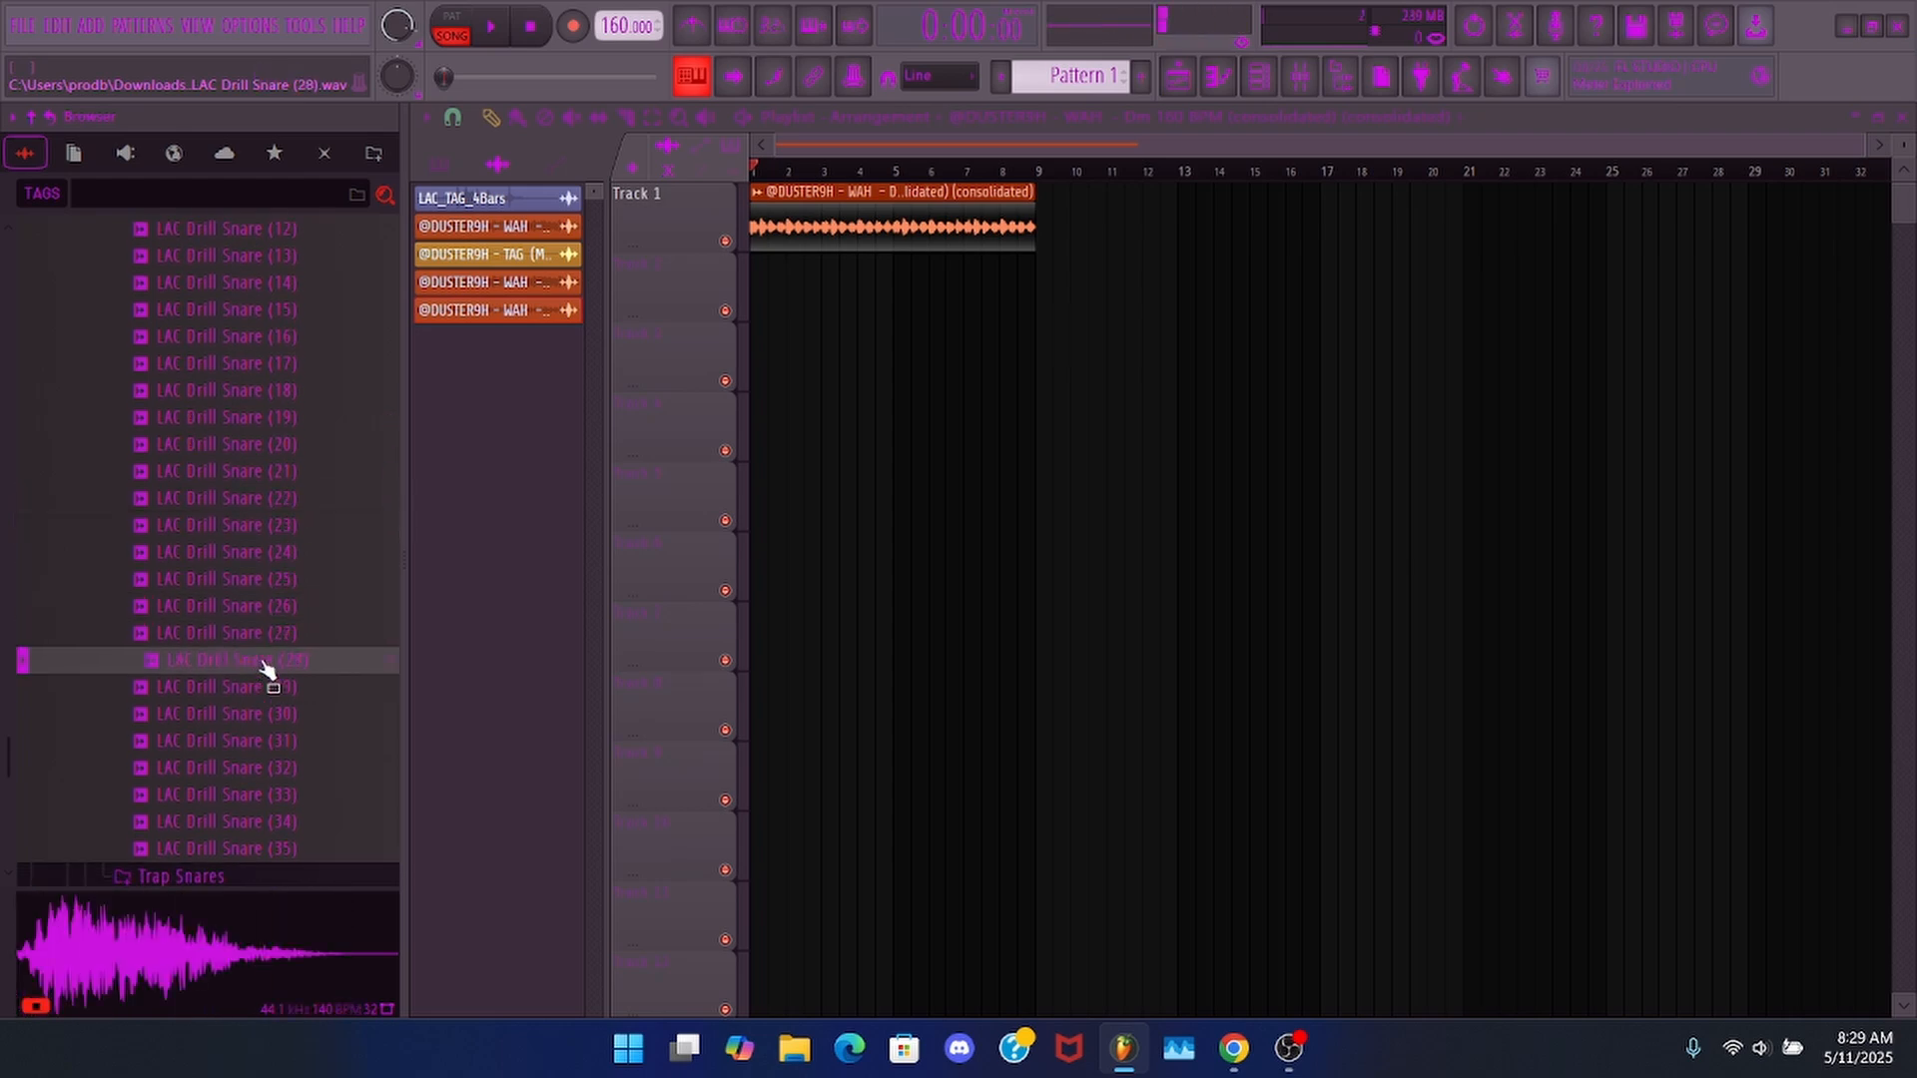
left_click(246, 606)
left_click(242, 581)
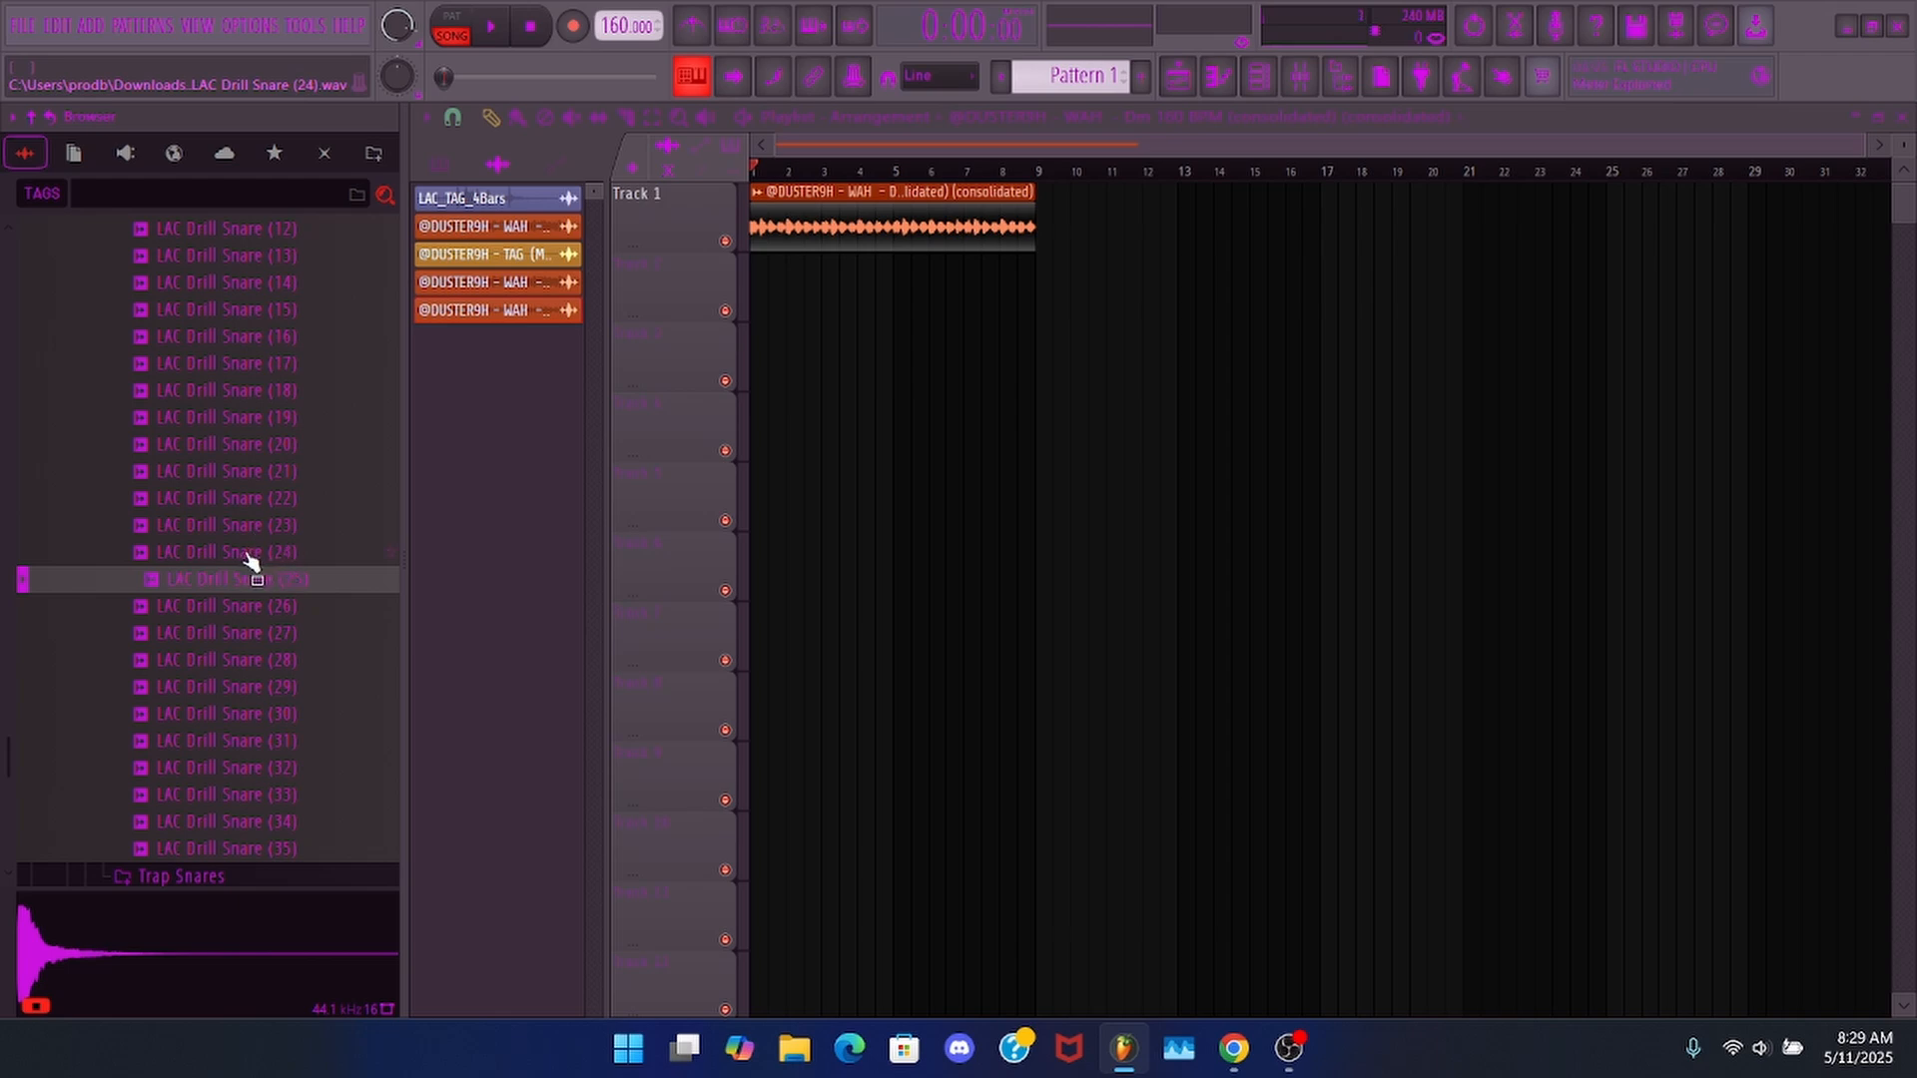
left_click(248, 552)
left_click(256, 526)
left_click(258, 498)
left_click(260, 474)
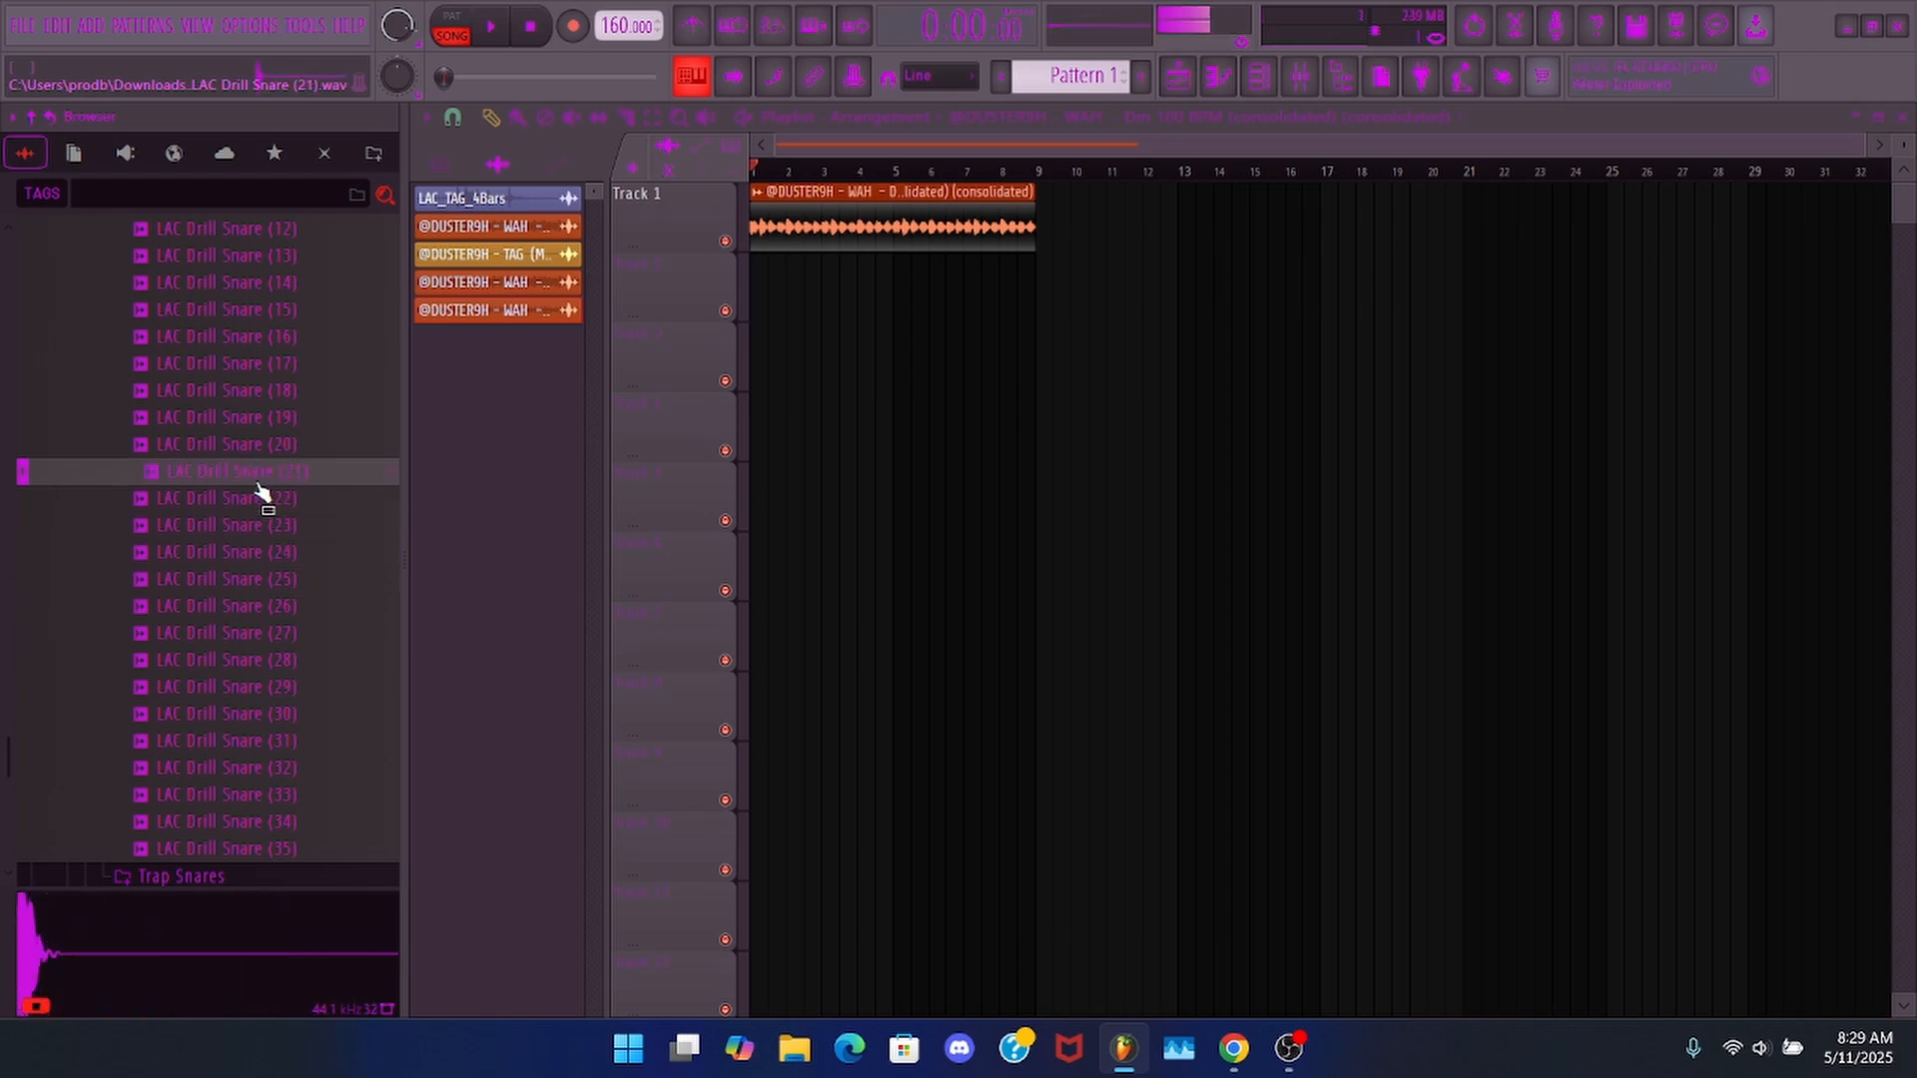
left_click(252, 606)
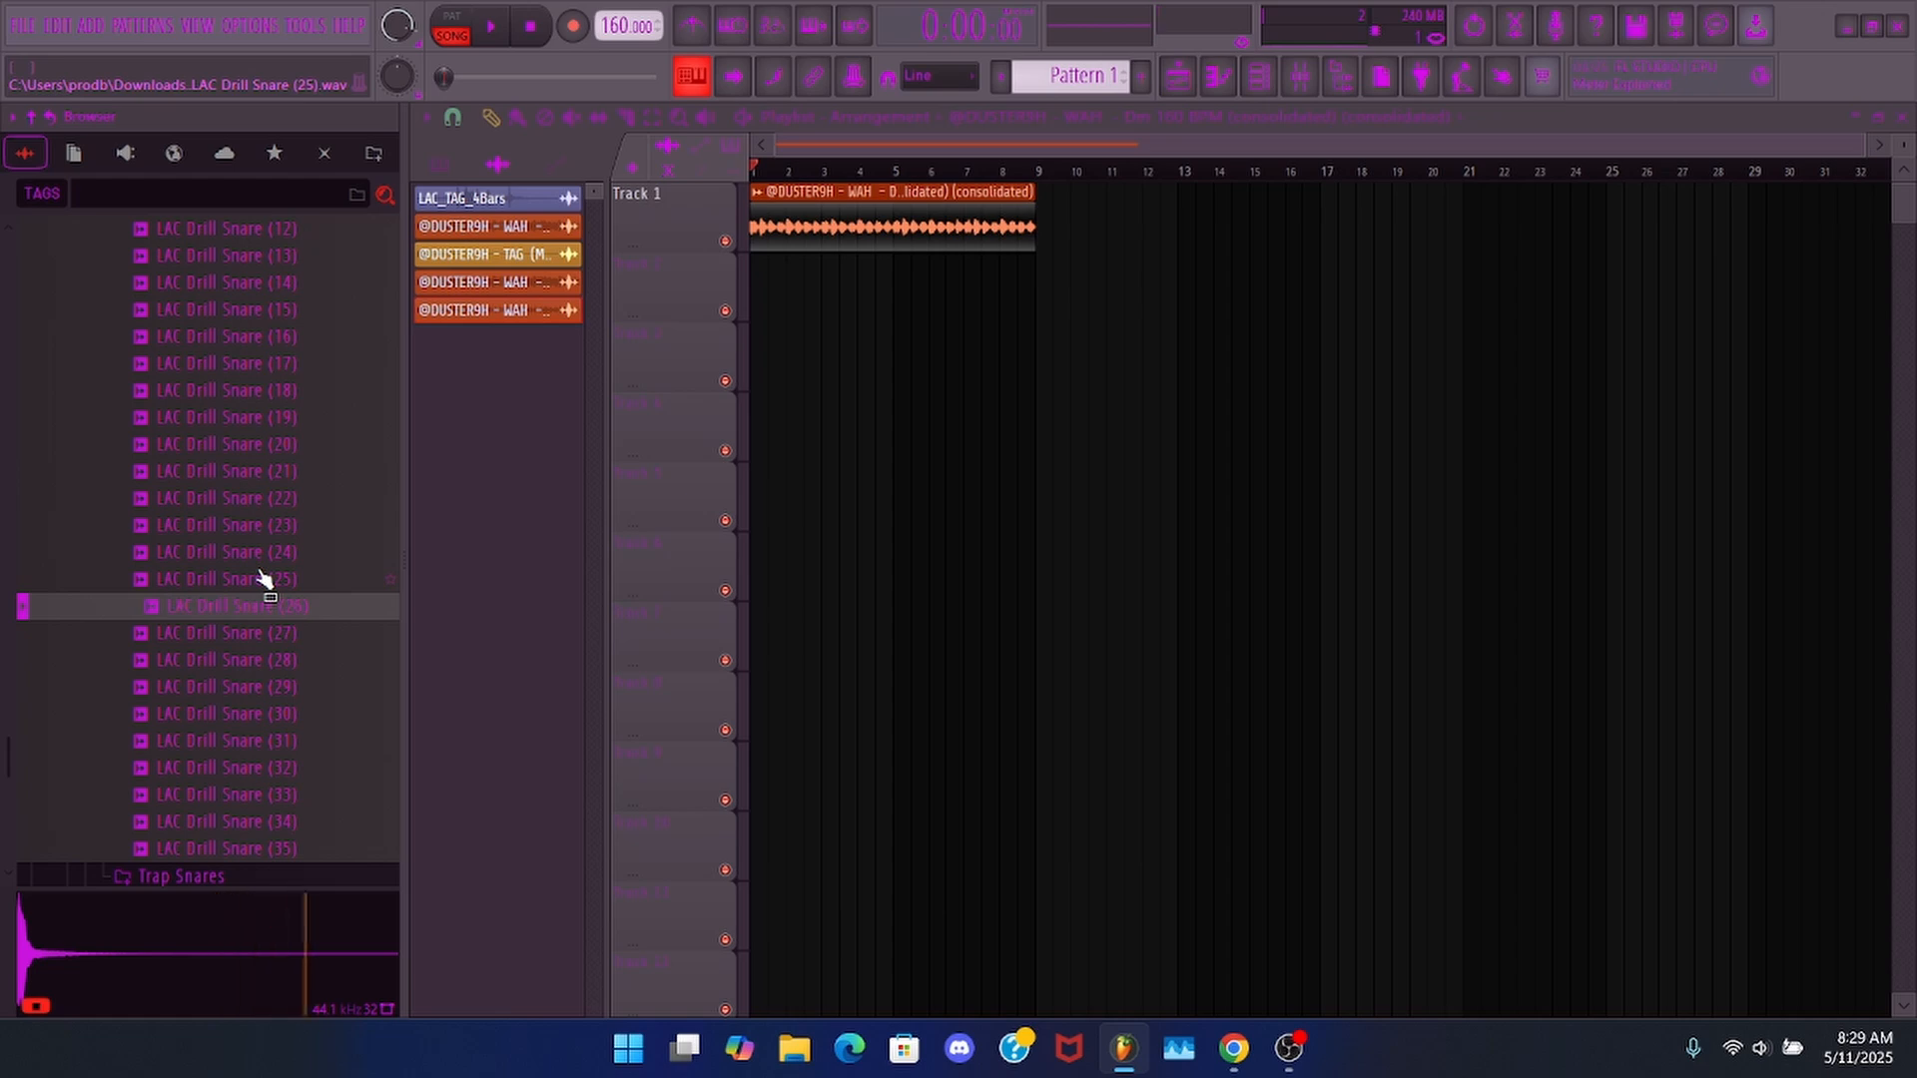
- Add LAC Drill Snare (25) to Track 3 as an instrument track and show its sampler settings
left_click(254, 590)
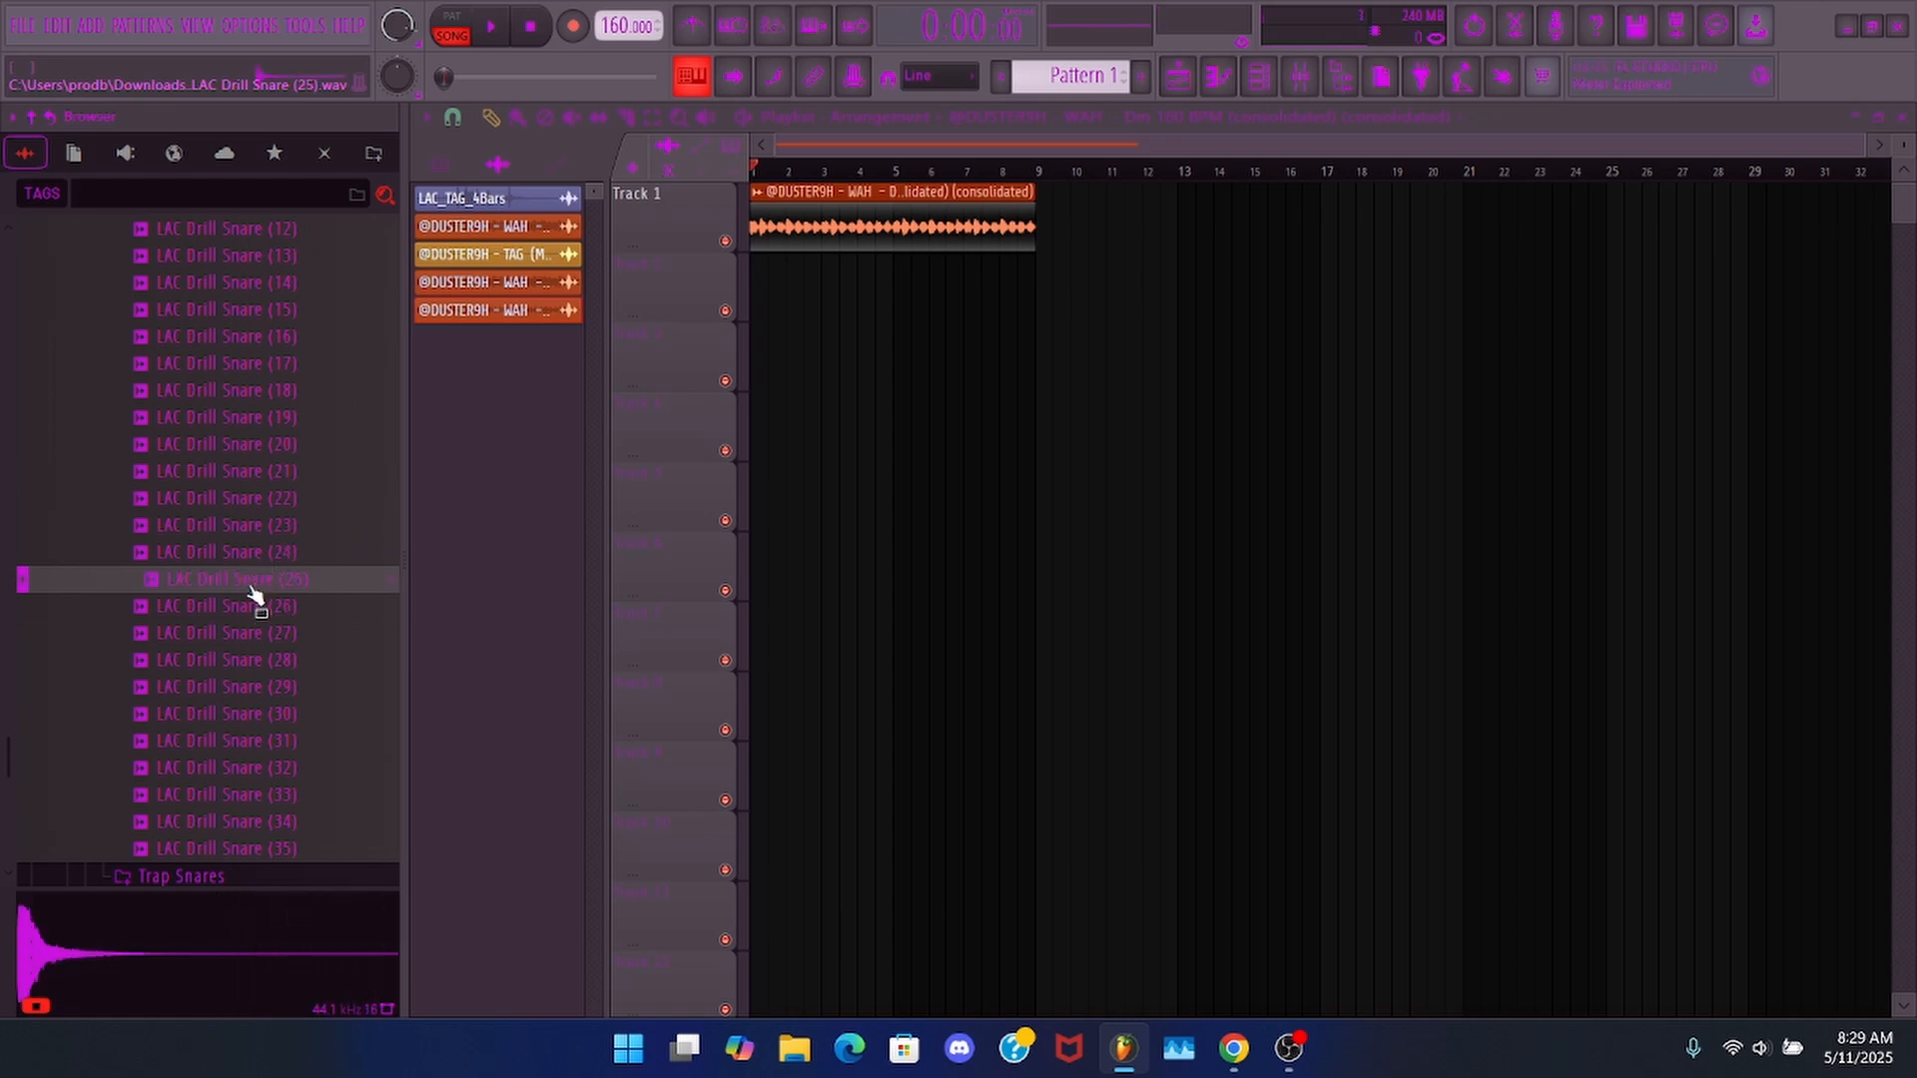
left_click_drag(255, 594, 757, 364)
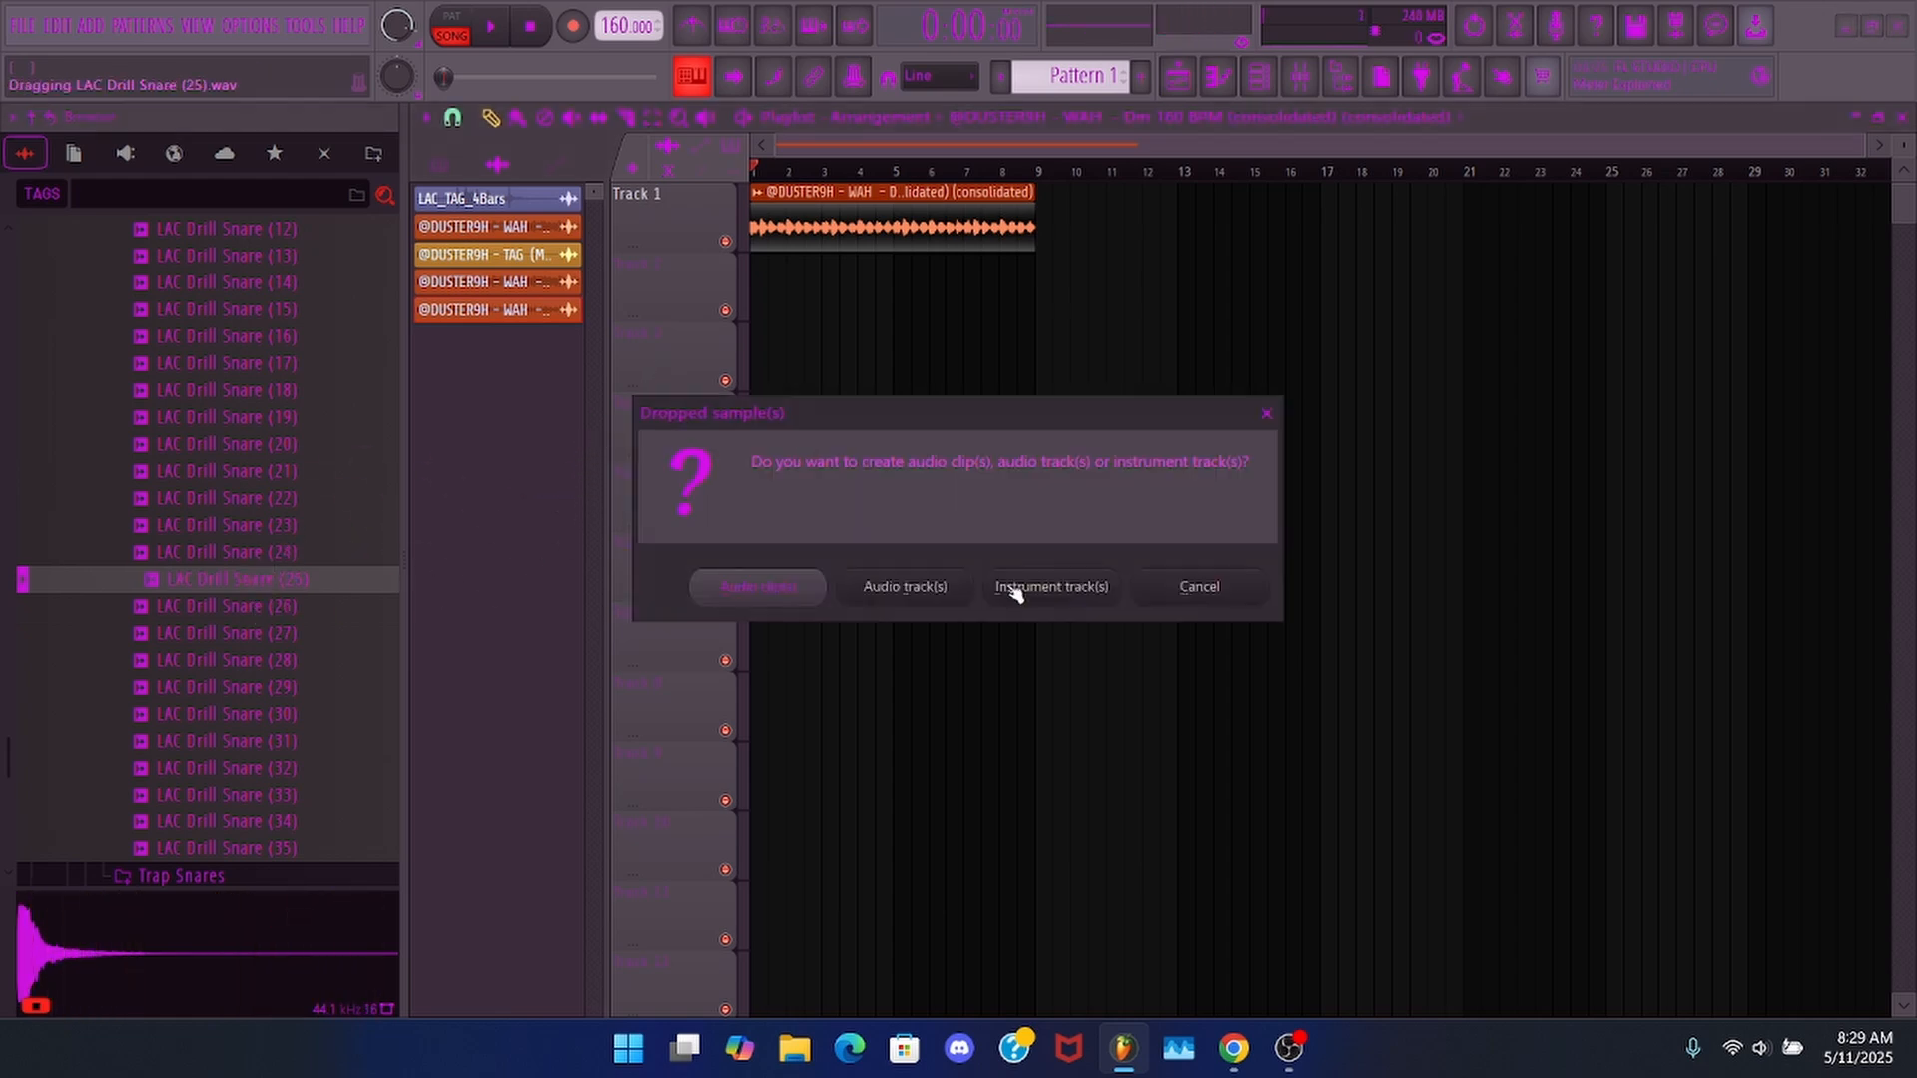
left_click(1013, 590)
left_click(719, 375)
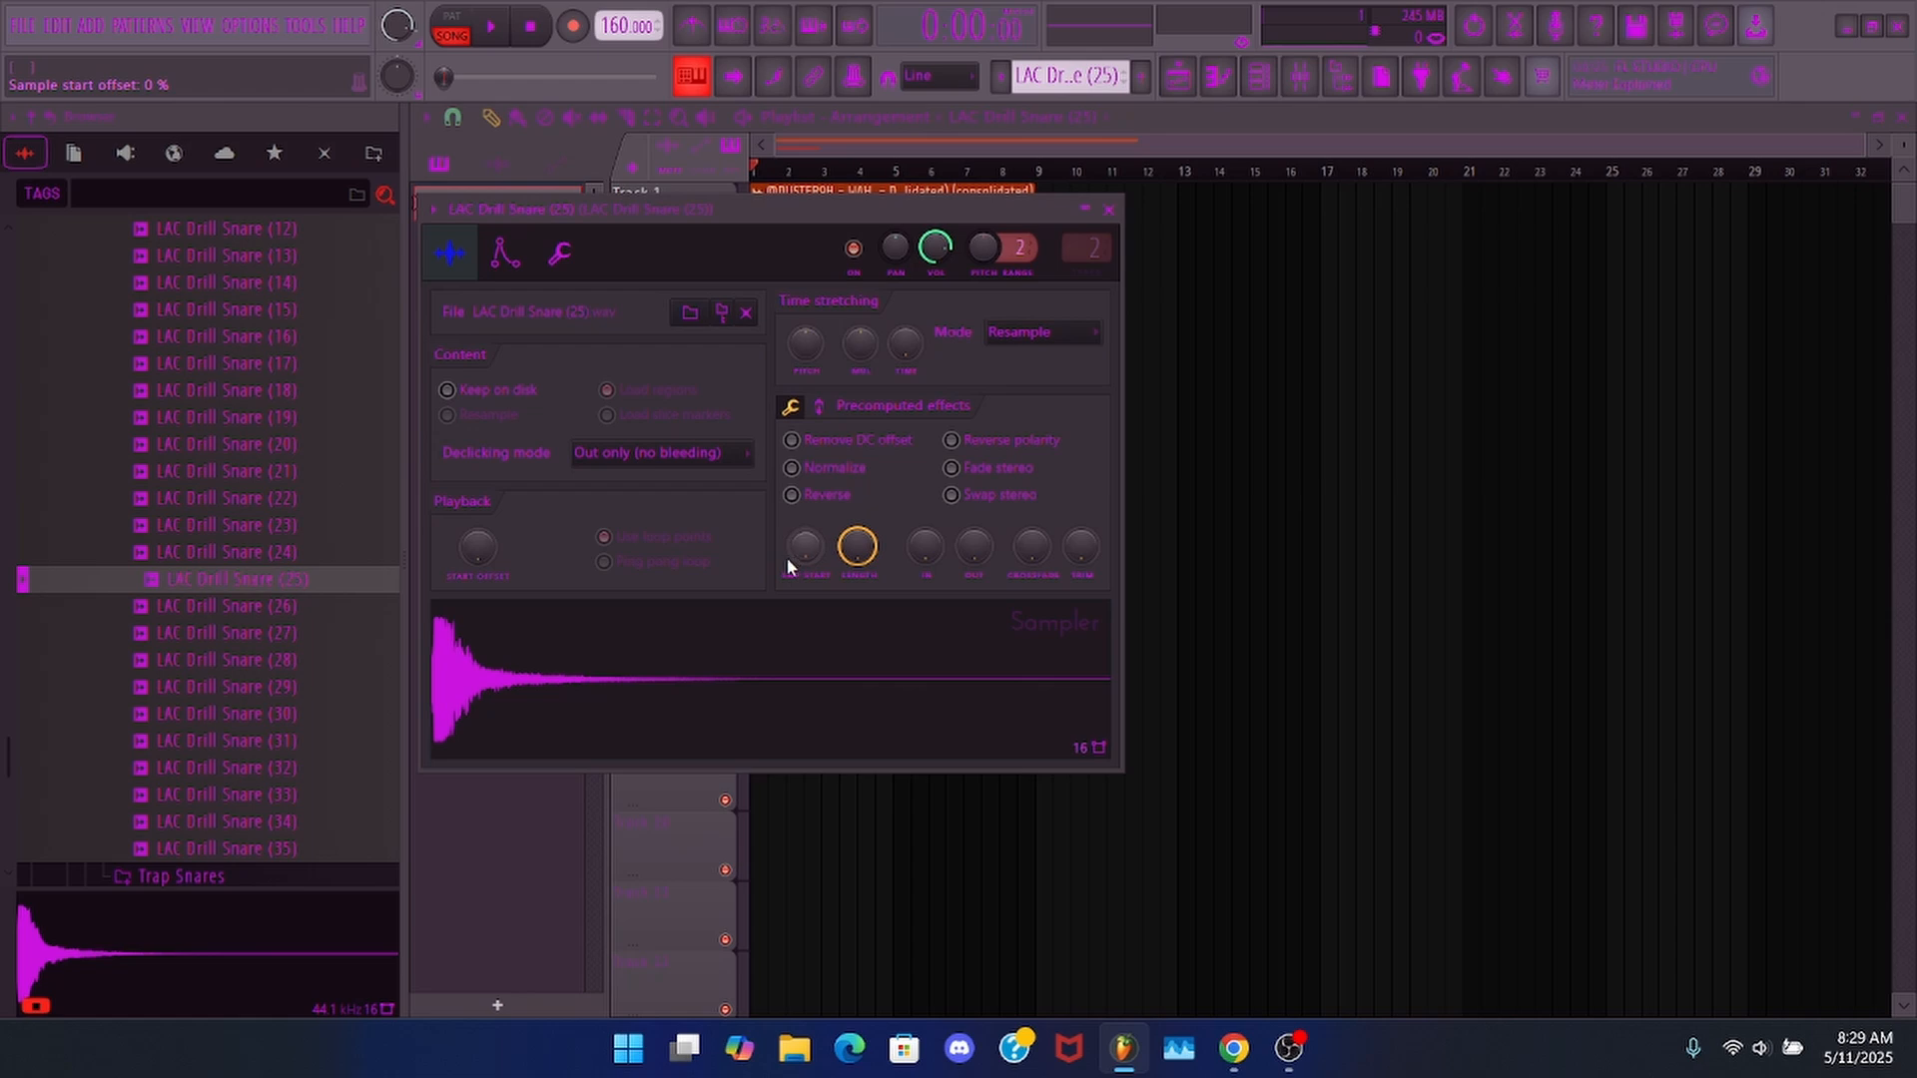
- Audition more drill snares as alternatives to the sample loaded in the sampler
left_click(272, 548)
left_click(265, 525)
left_click(262, 497)
left_click(258, 471)
left_click(256, 445)
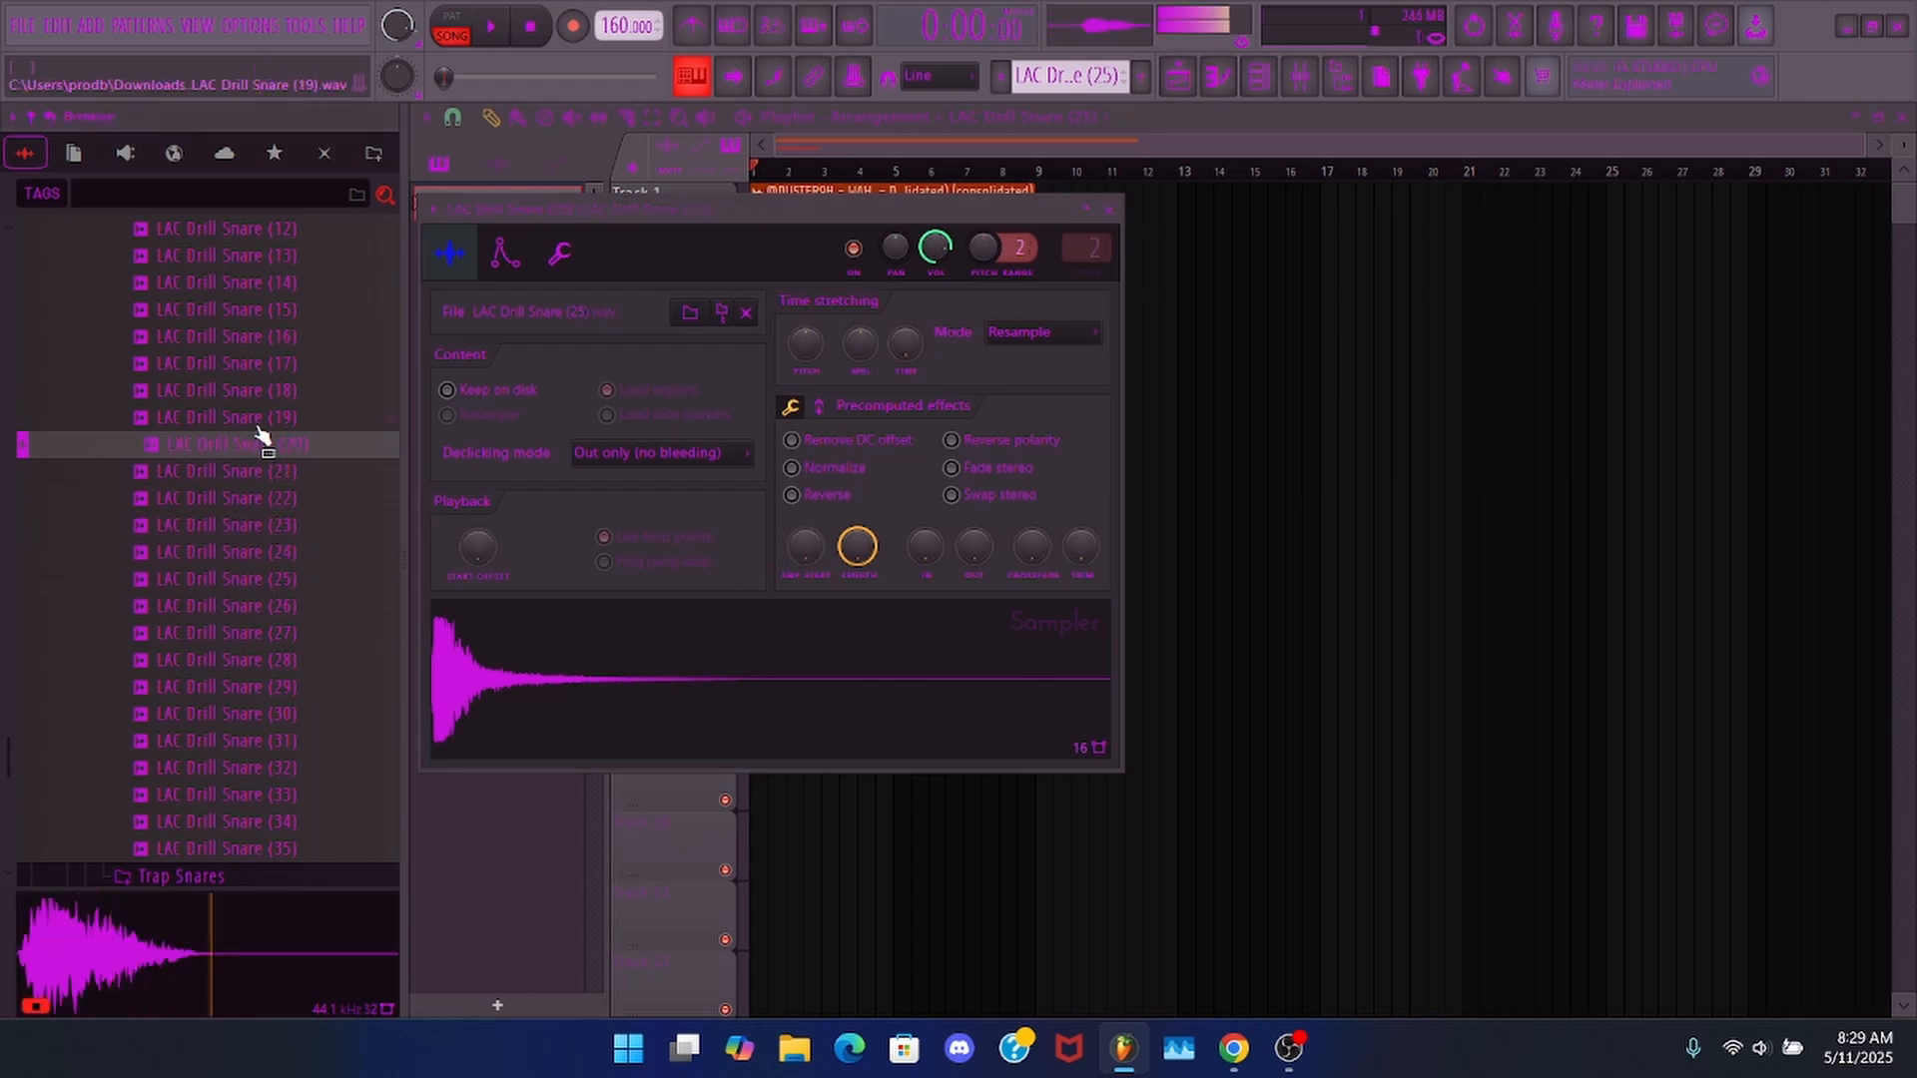
left_click(255, 418)
left_click(253, 399)
left_click(239, 346)
left_click(304, 654)
left_click(295, 611)
left_click(279, 561)
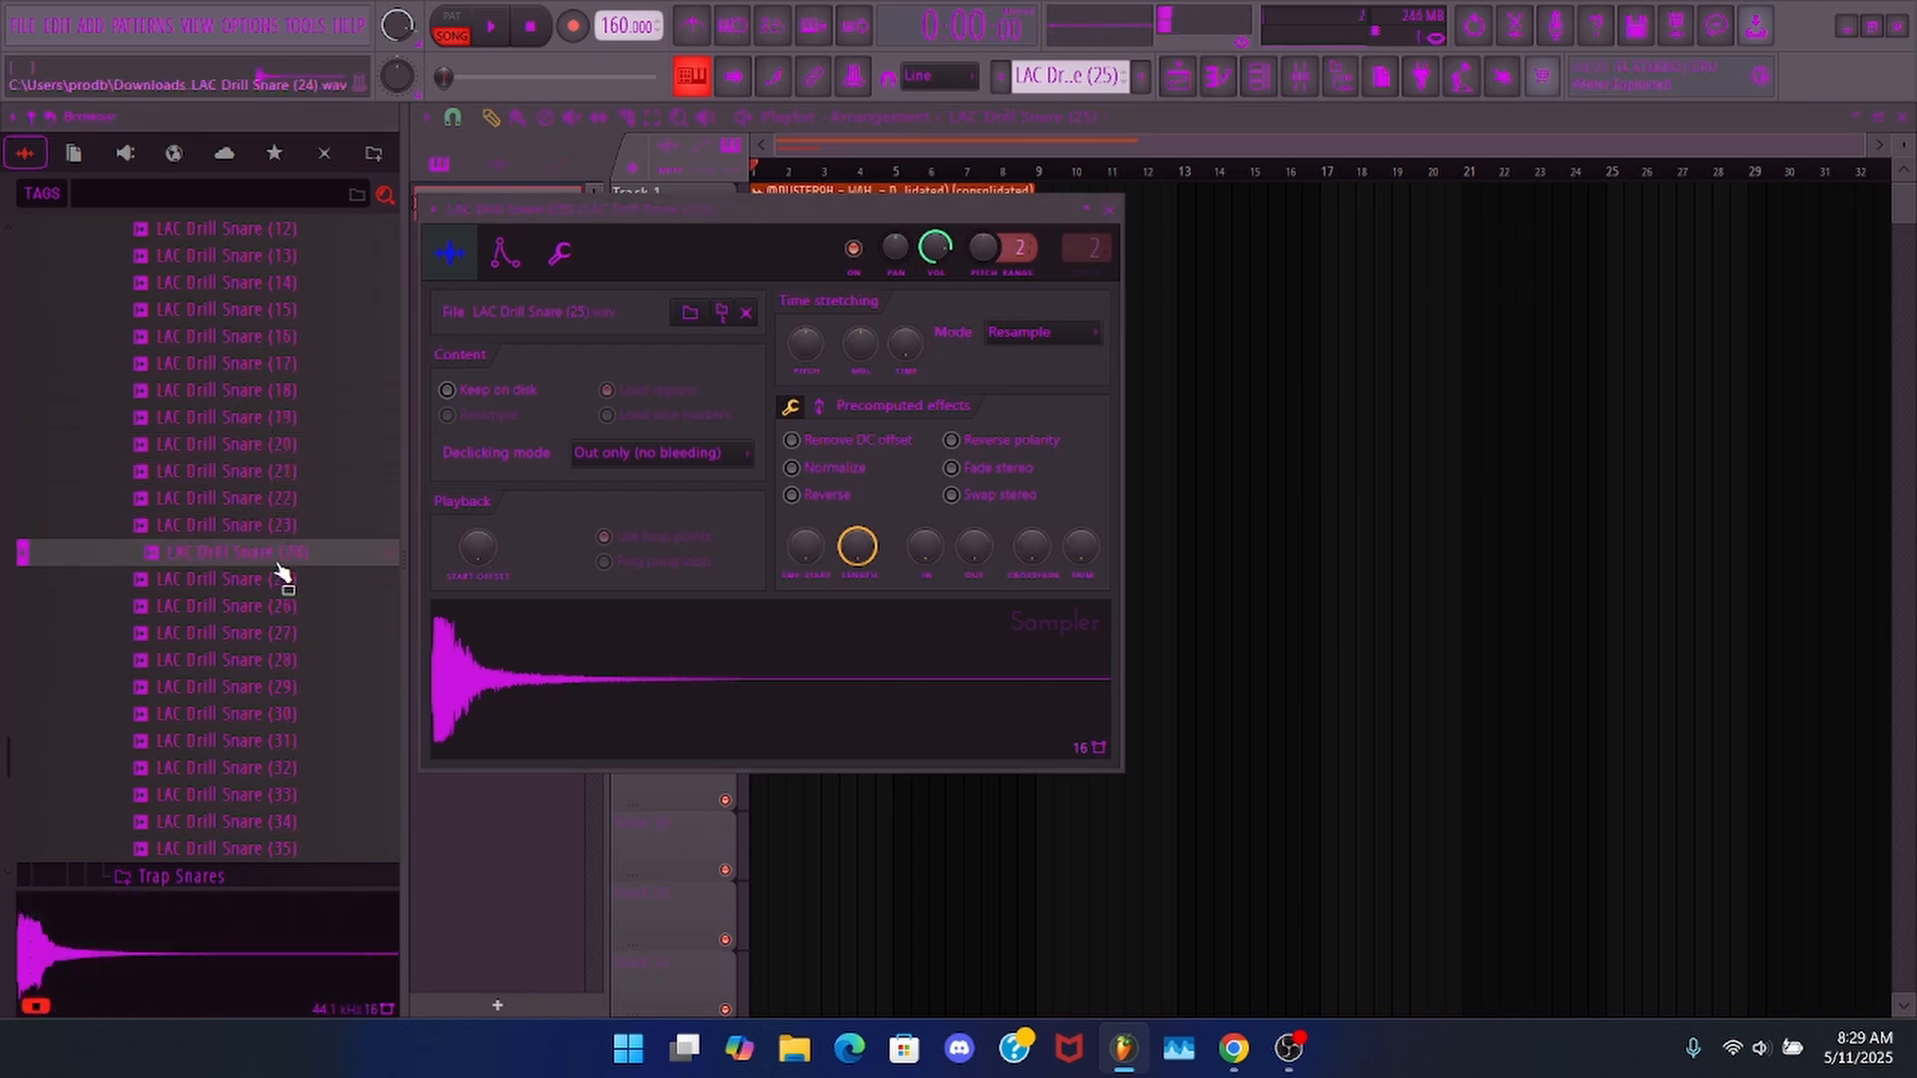
- Replace the sampler's sound with LAC Drill Snare (26) and close the channel window
left_click(288, 615)
left_click_drag(289, 624, 715, 629)
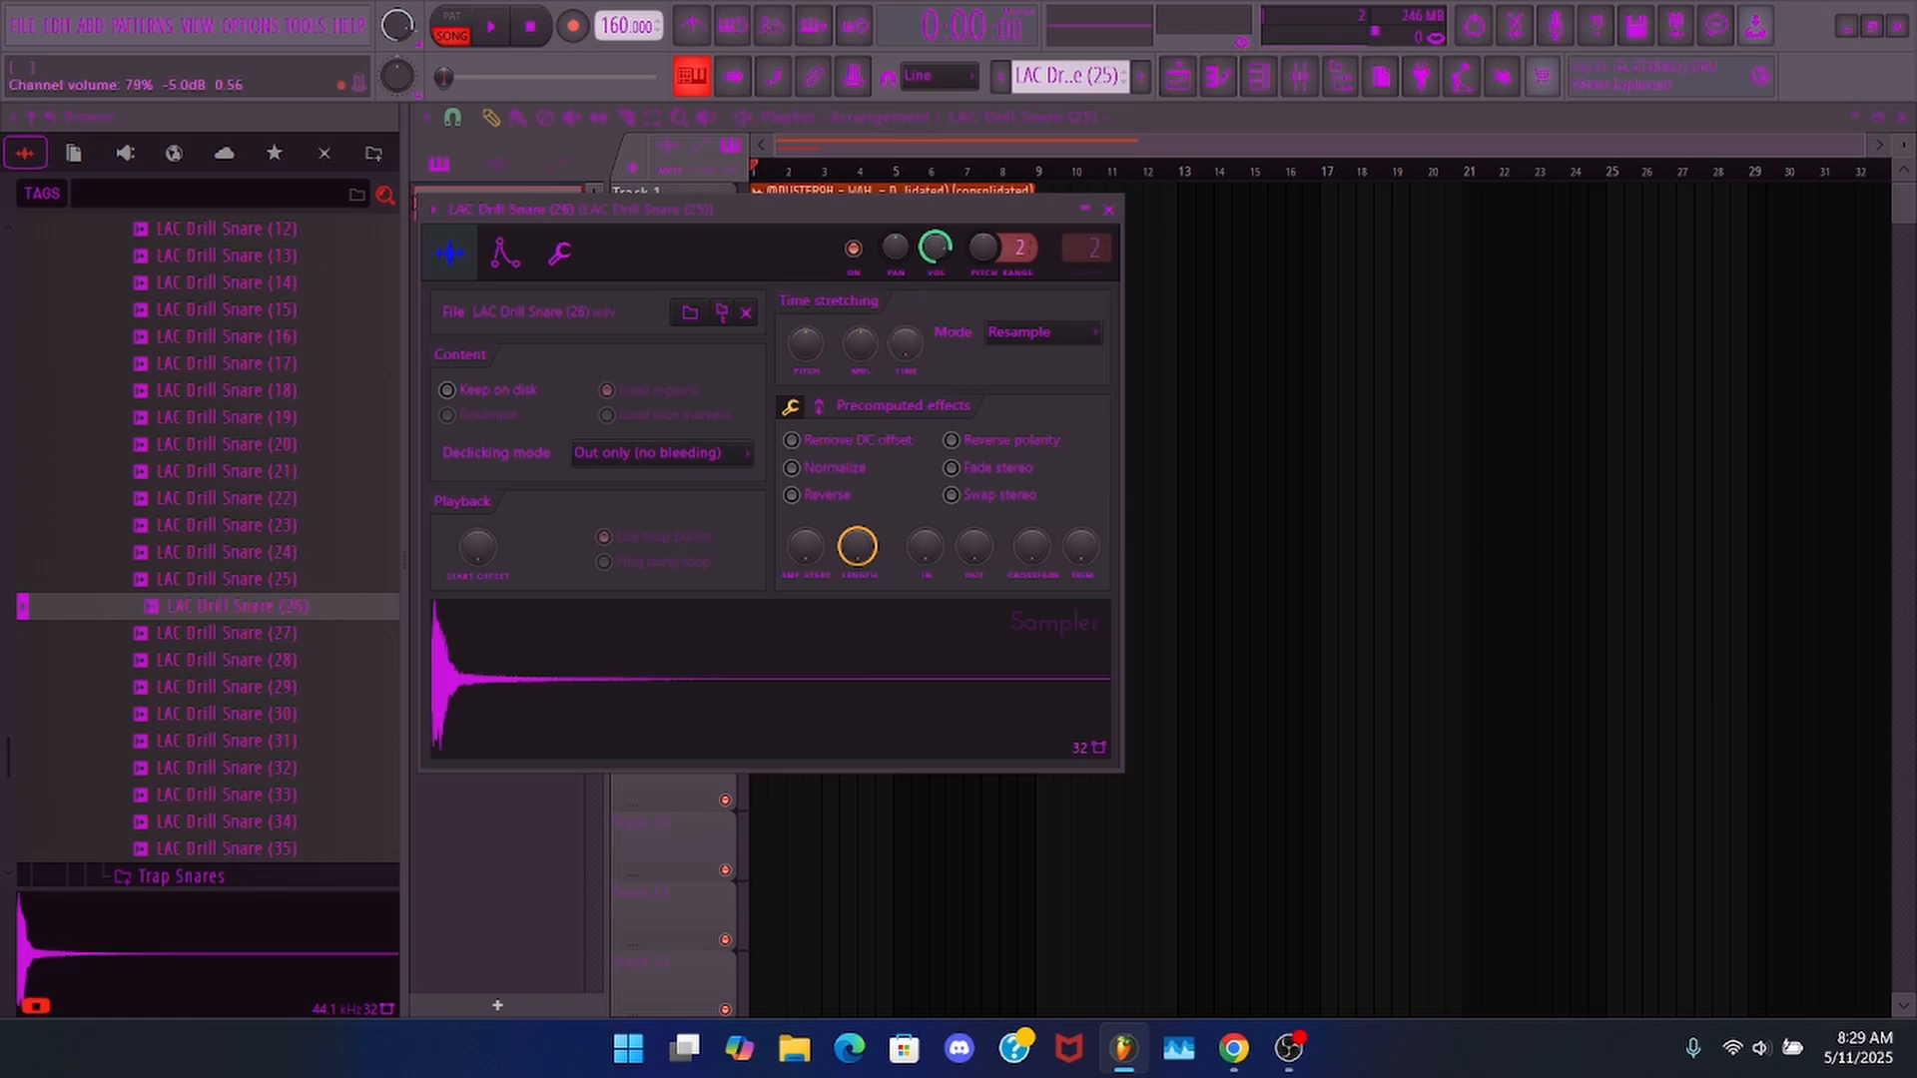
left_click(1108, 210)
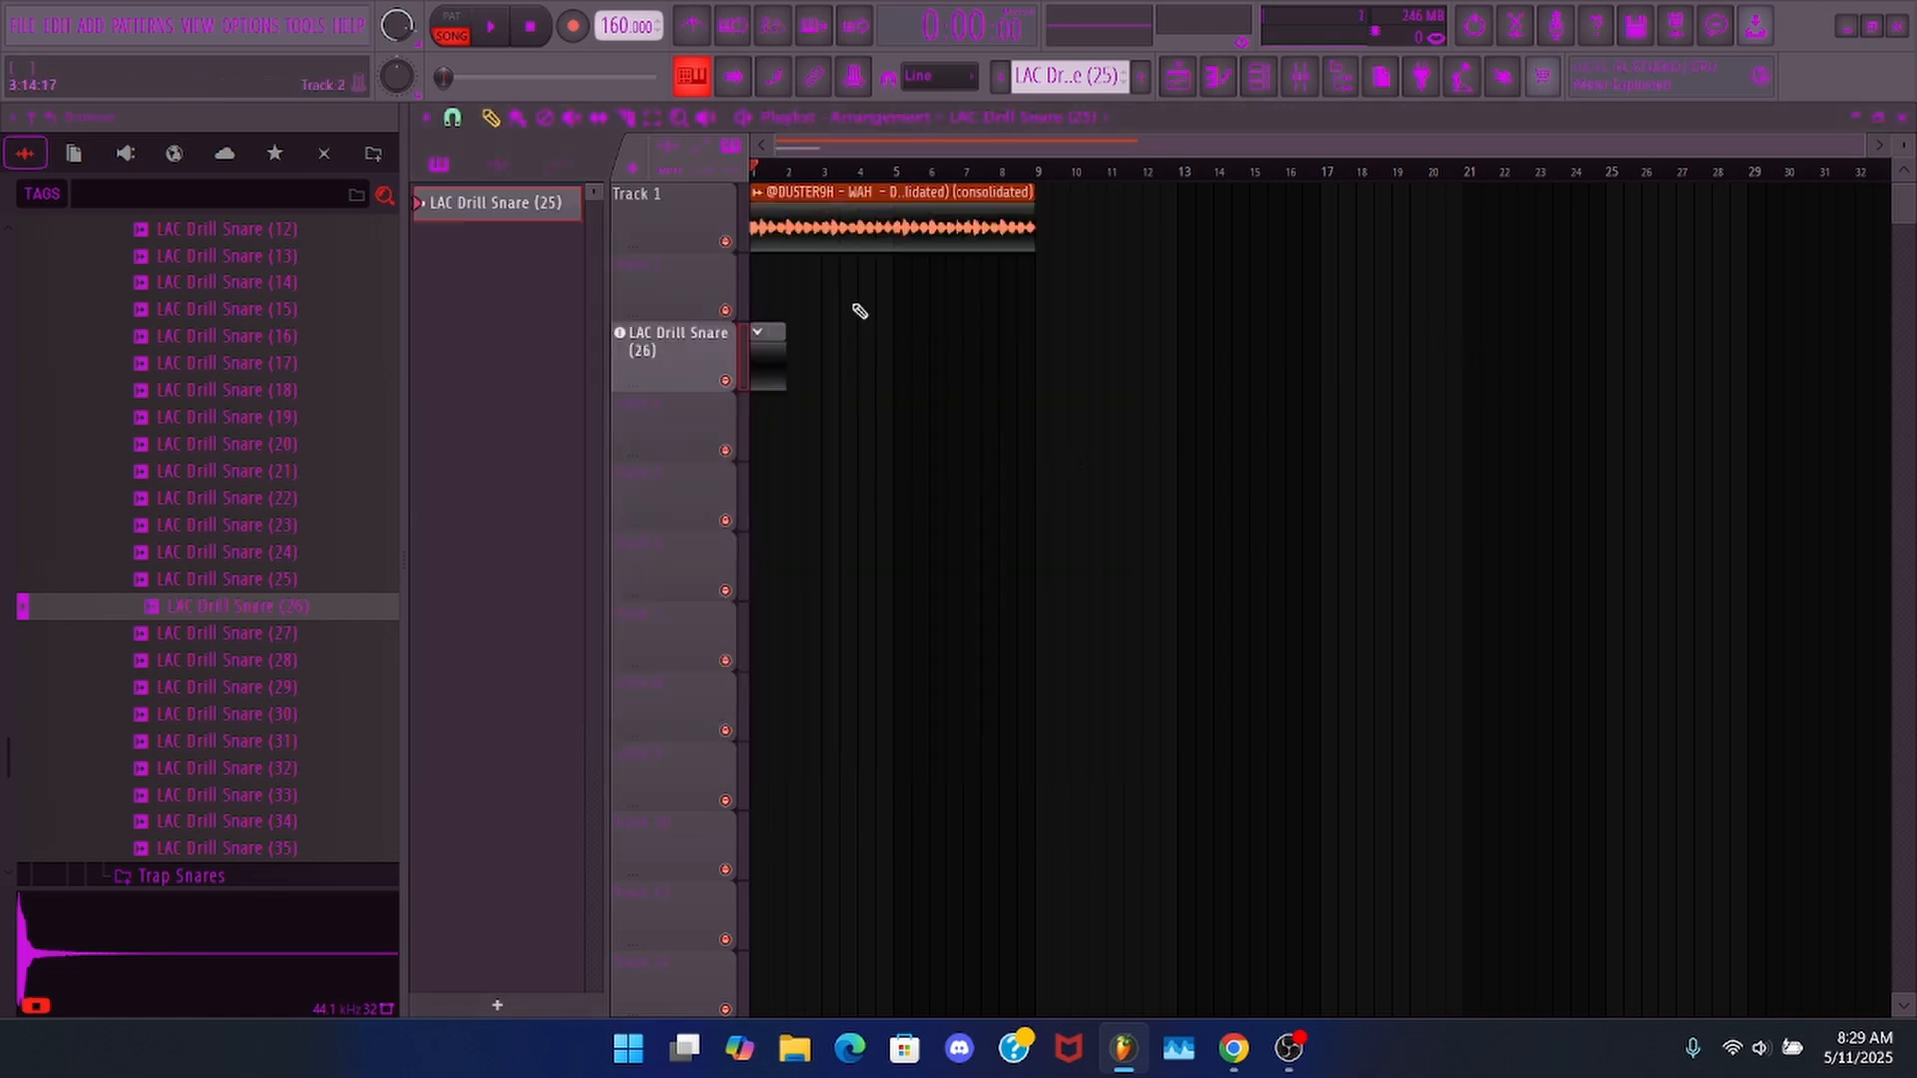
- Open the snare clip in the piano roll and place a C5 note on beat 3 of bar 1
scroll(843, 174, "up", 6)
left_click(864, 120)
left_click(945, 232)
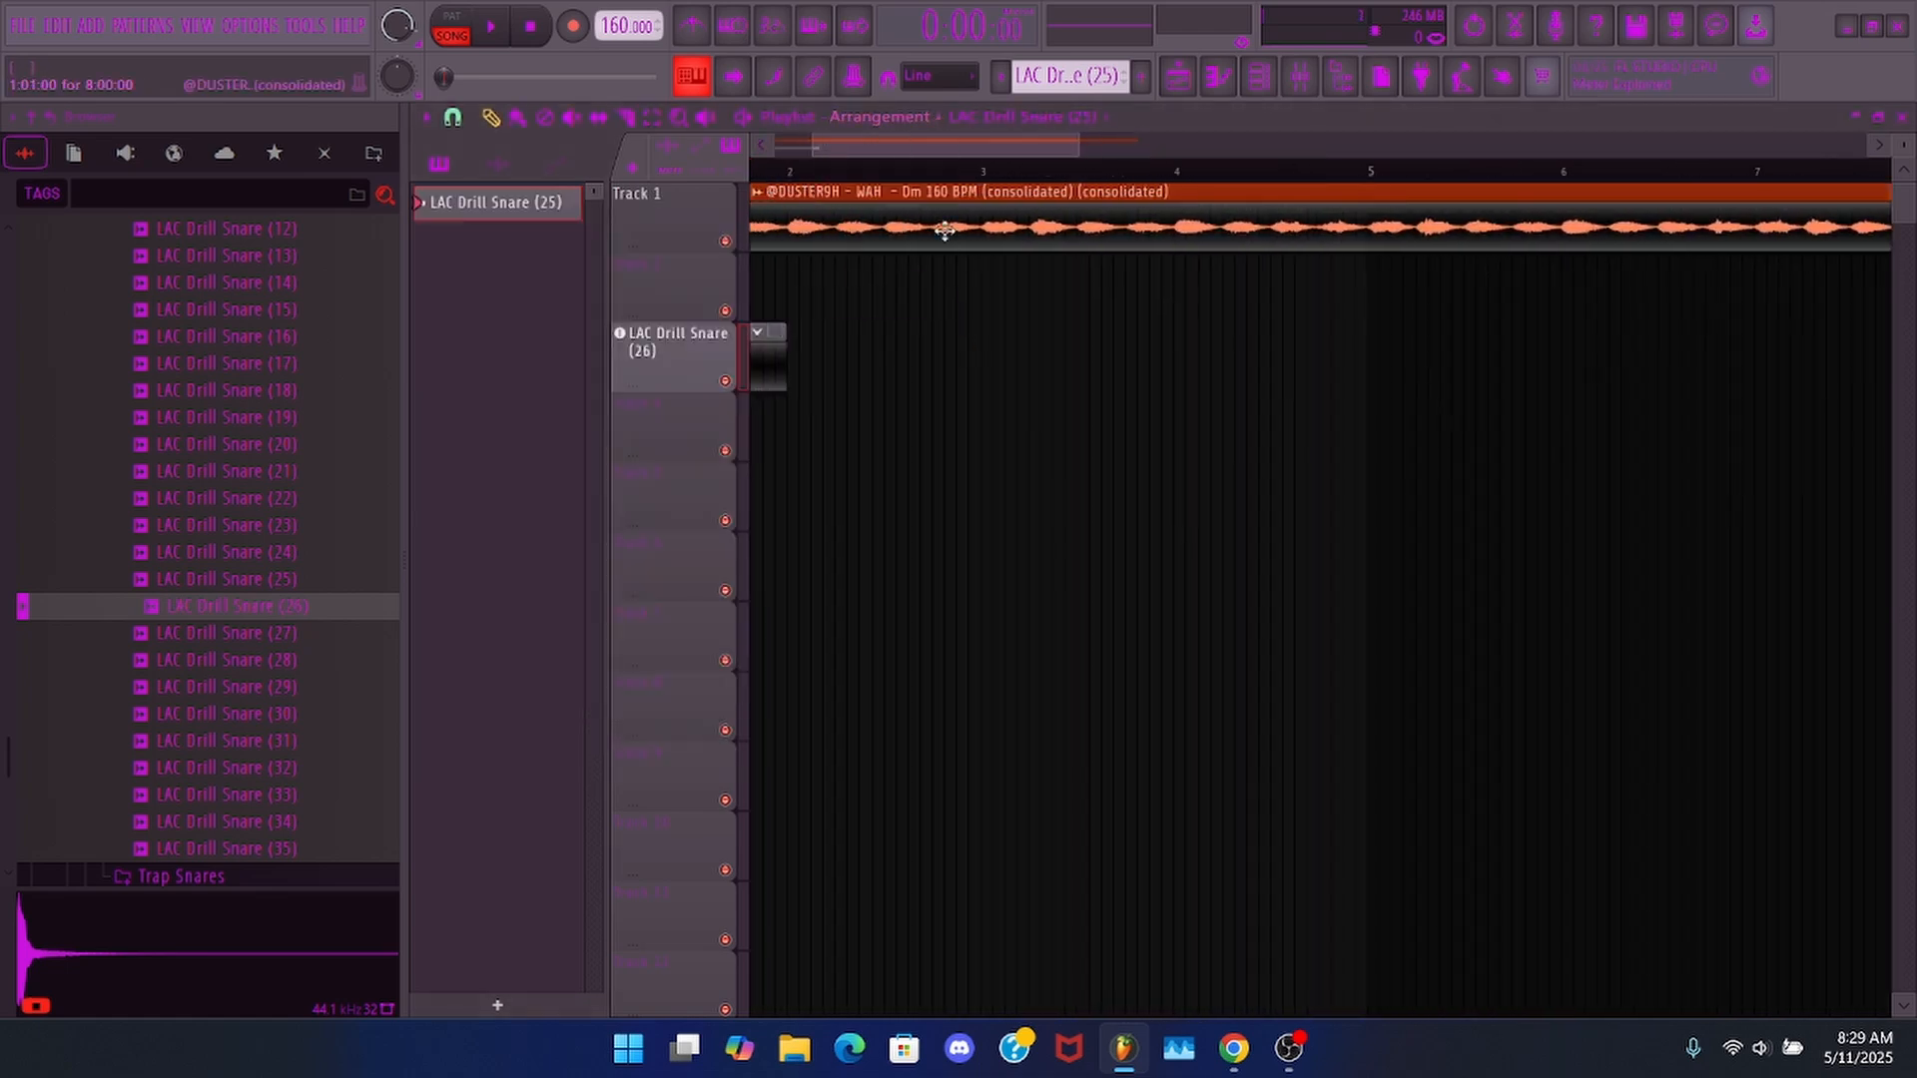
left_click_drag(877, 148, 810, 160)
left_click_drag(1045, 137, 1138, 140)
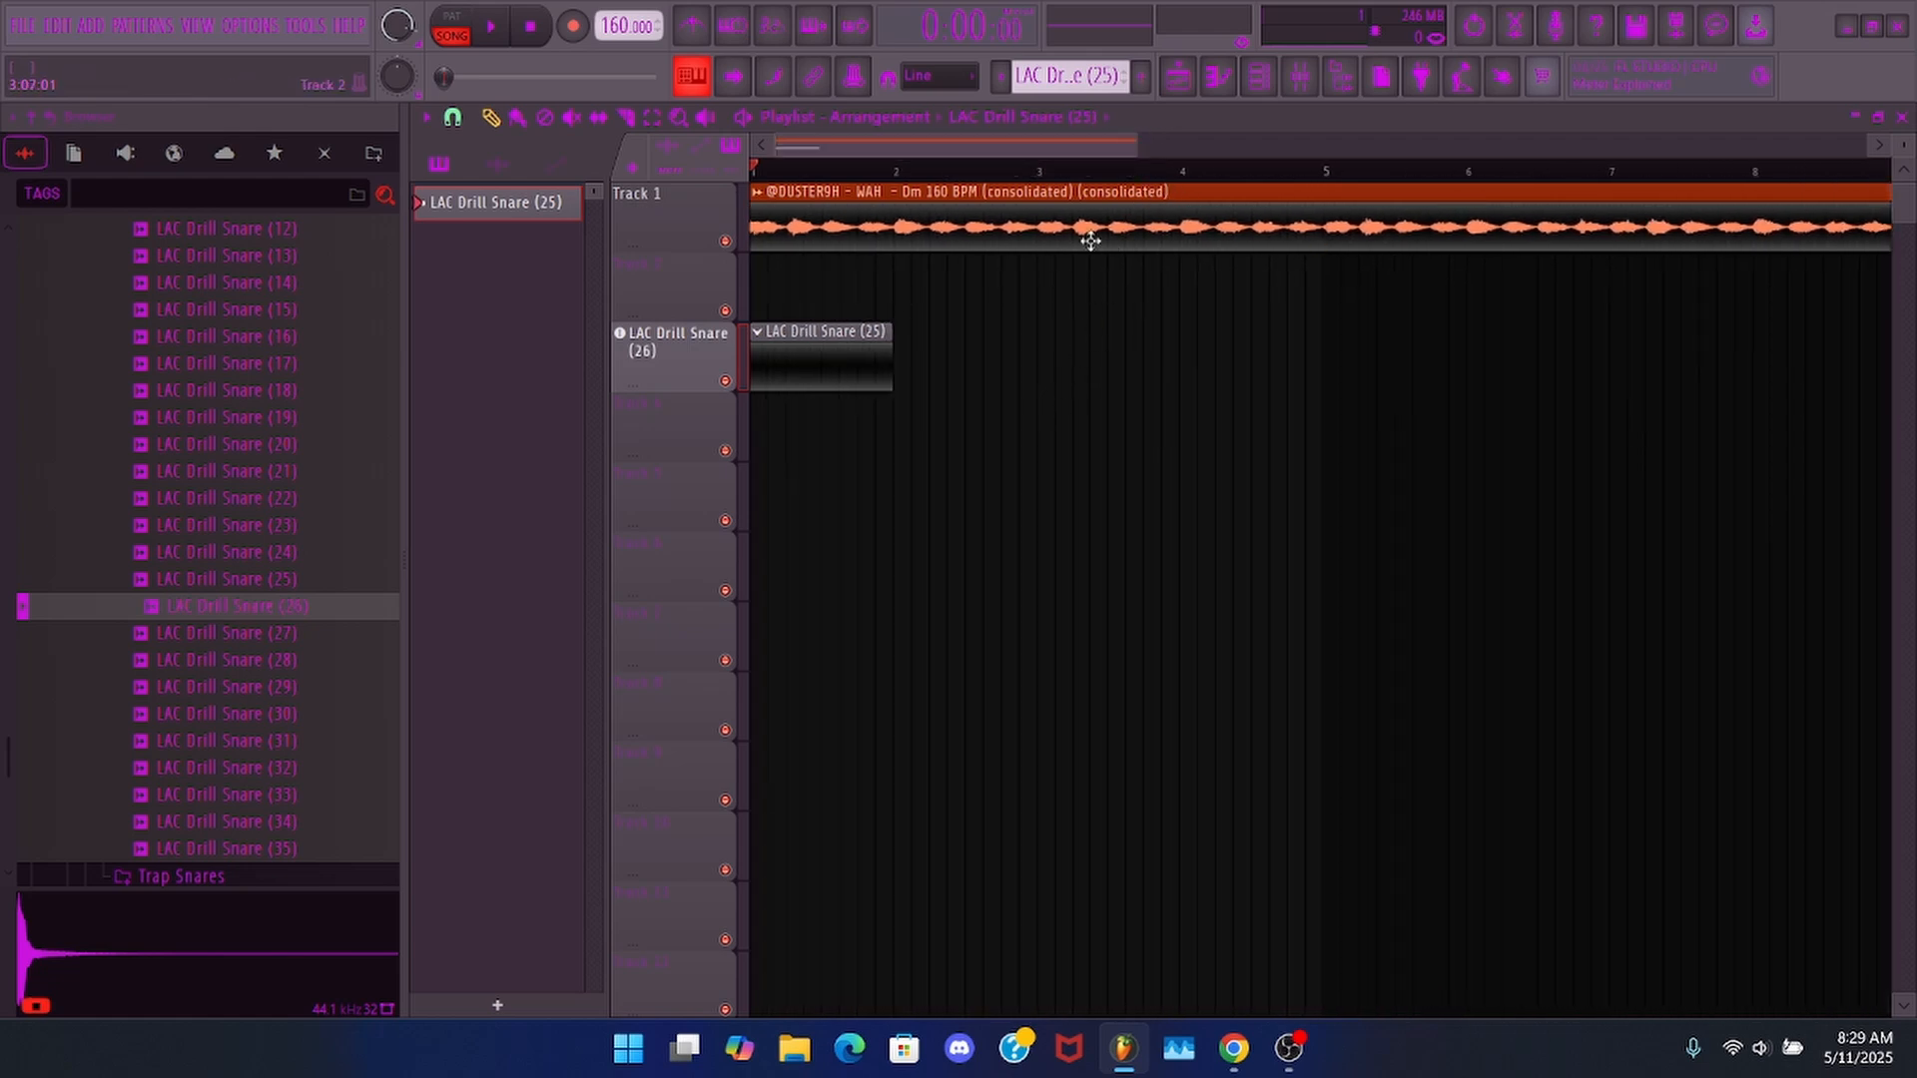
scroll(1081, 172, "down", 3)
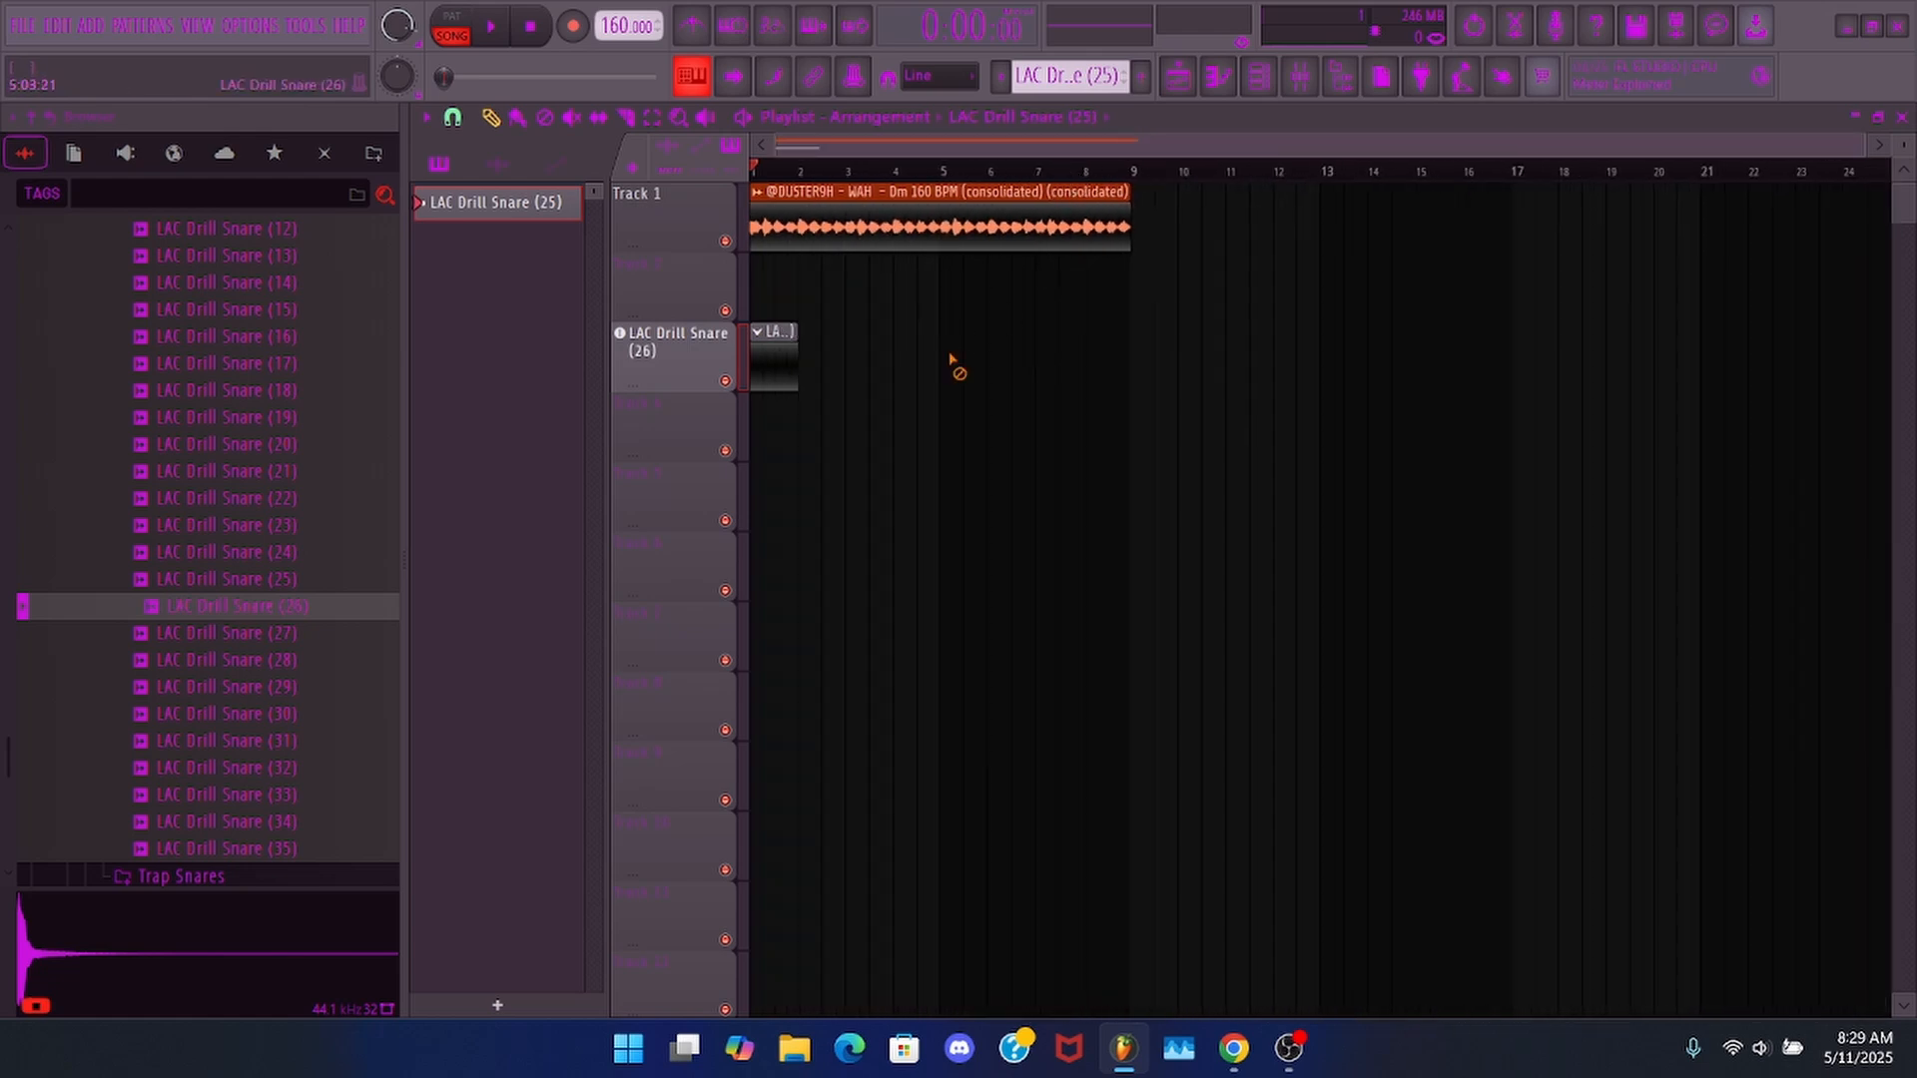
double_click(763, 357)
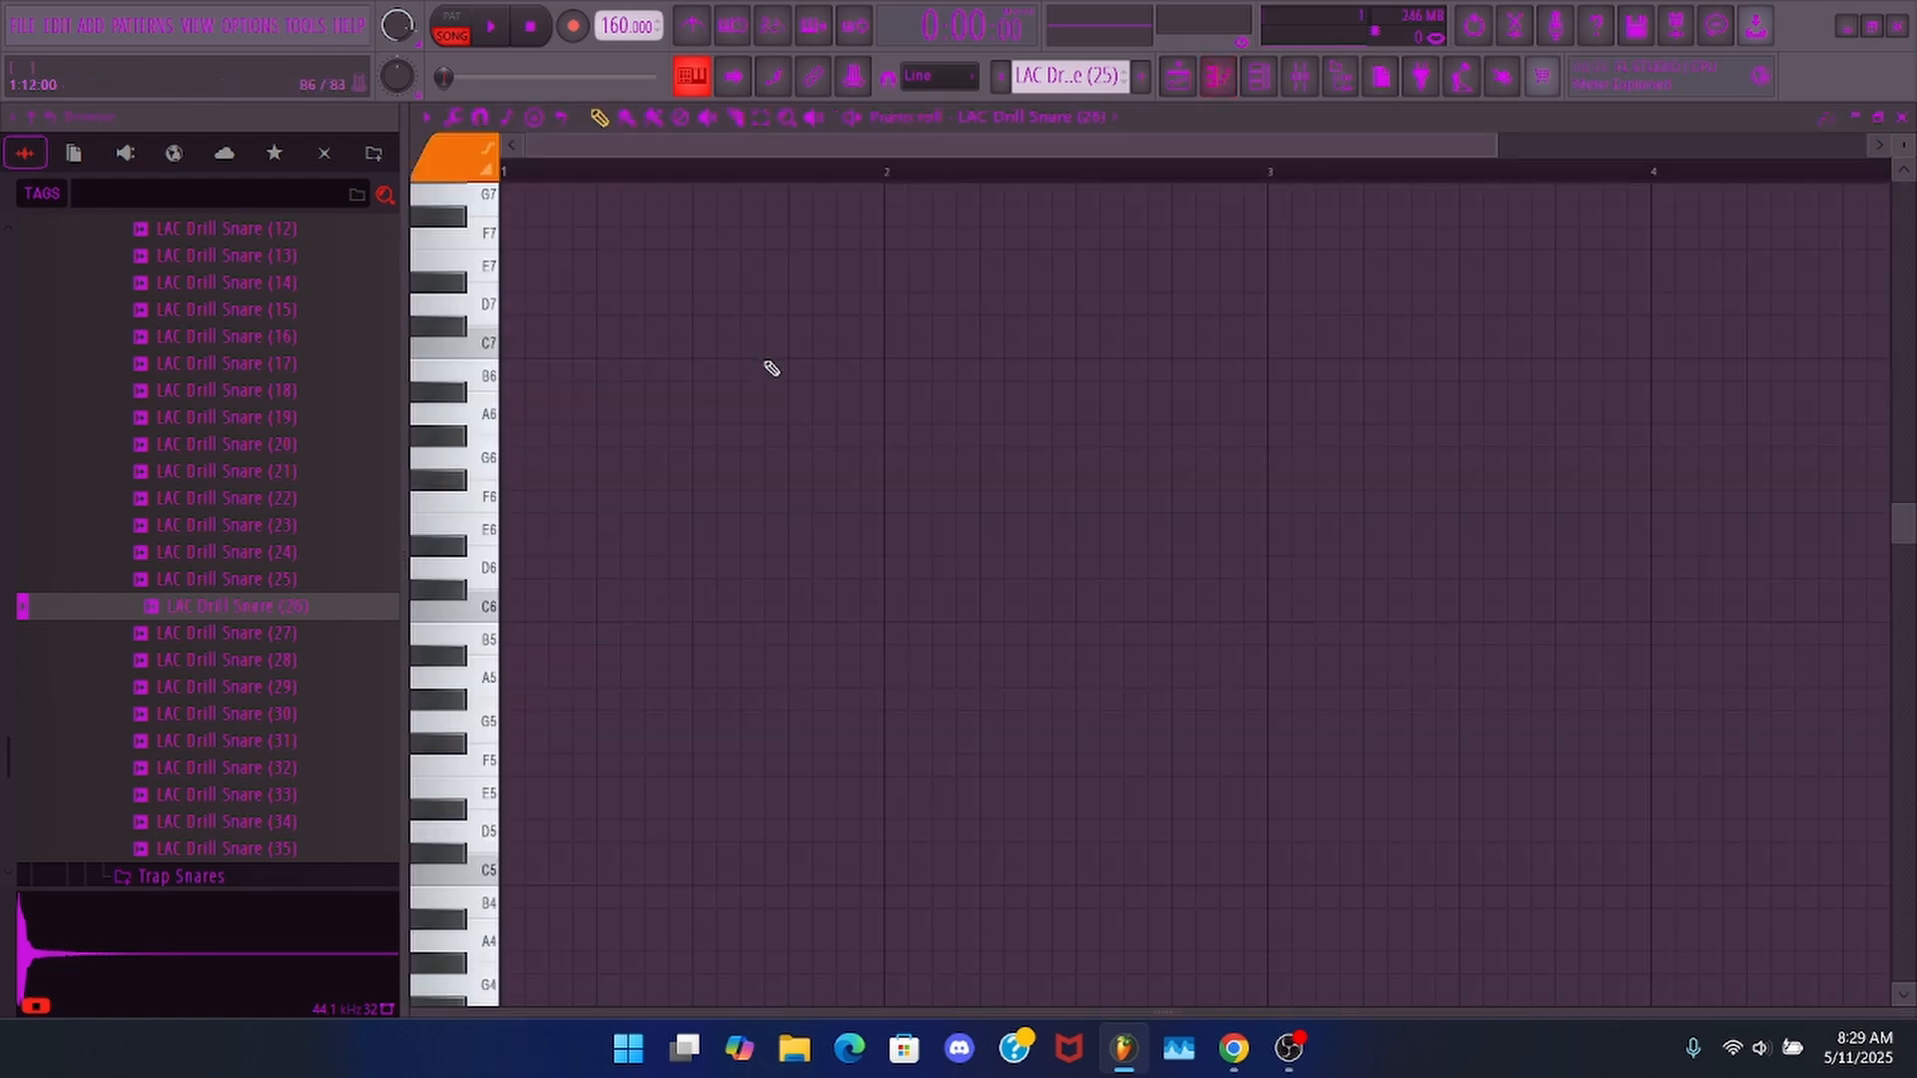
scroll(738, 455, "down", 5)
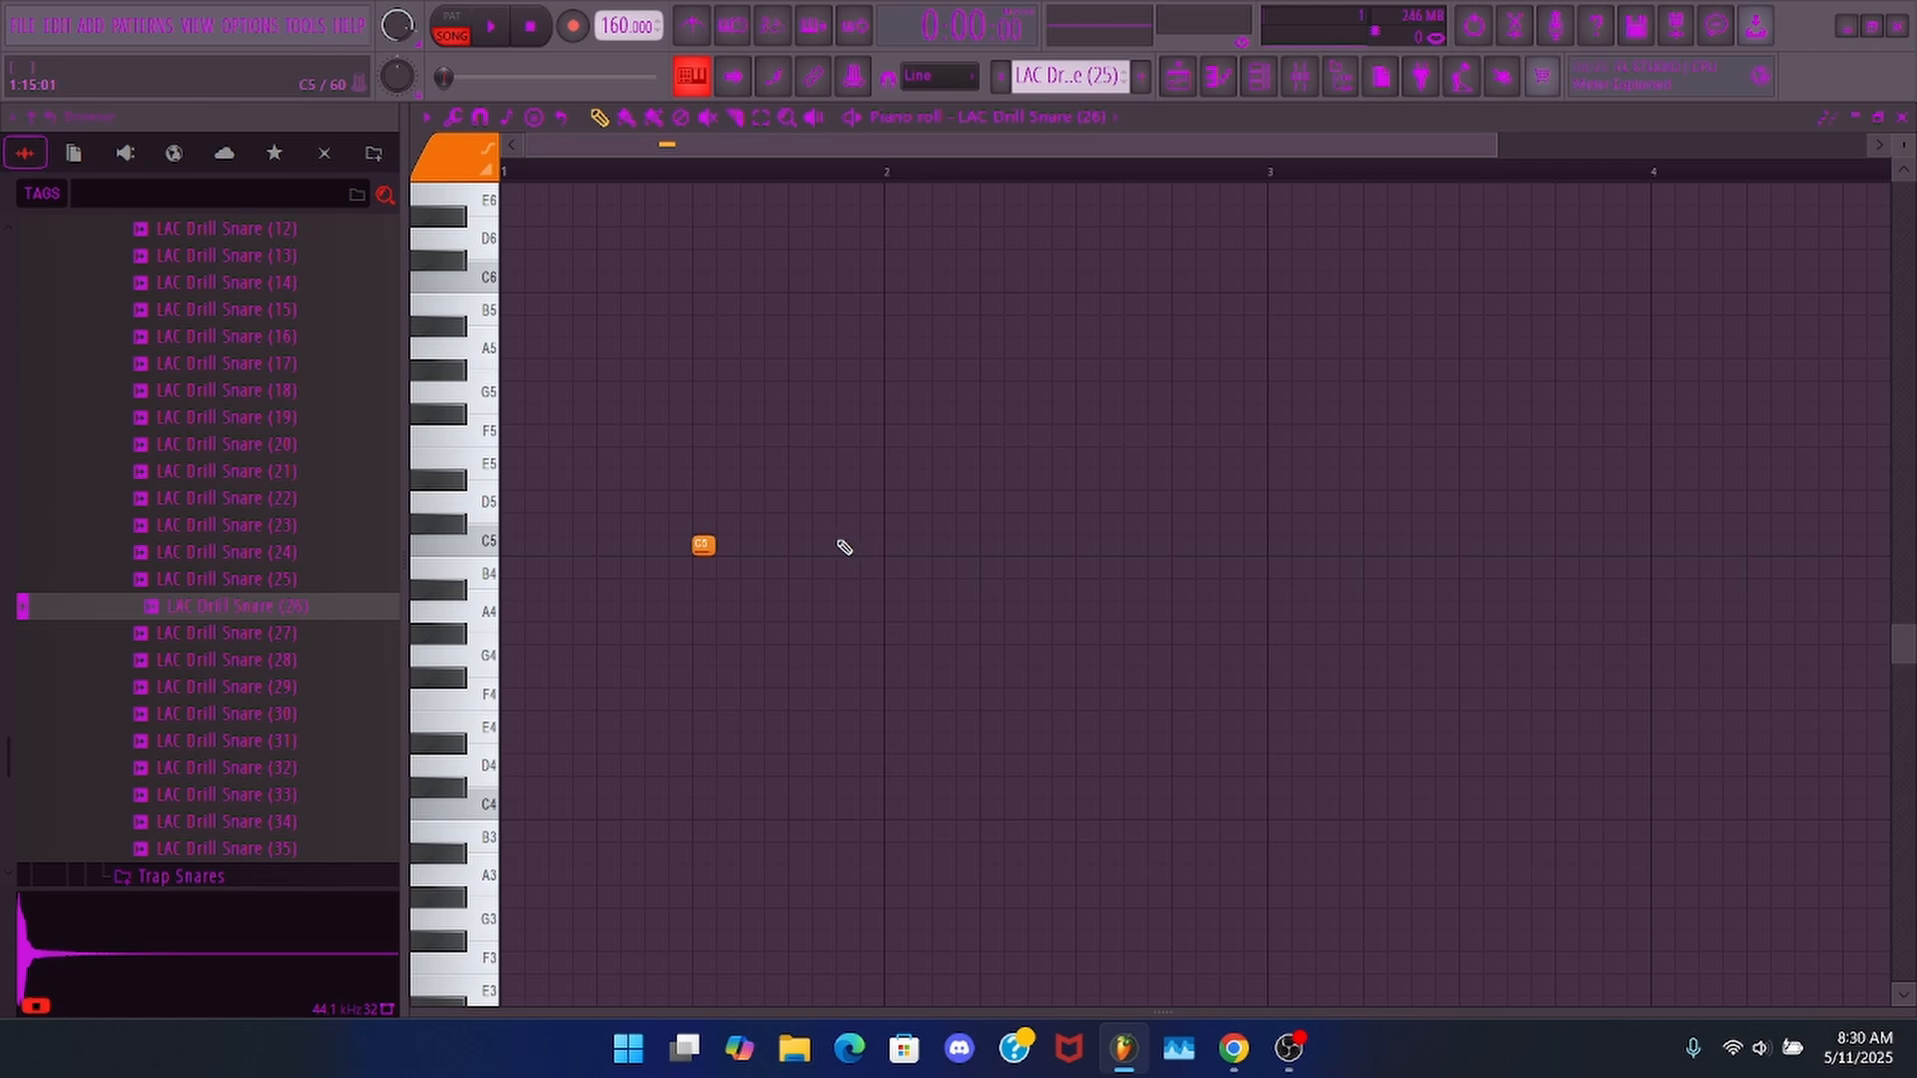
- Check the snare's mixer track, then set the snare channel's volume to 90%
left_click(1290, 84)
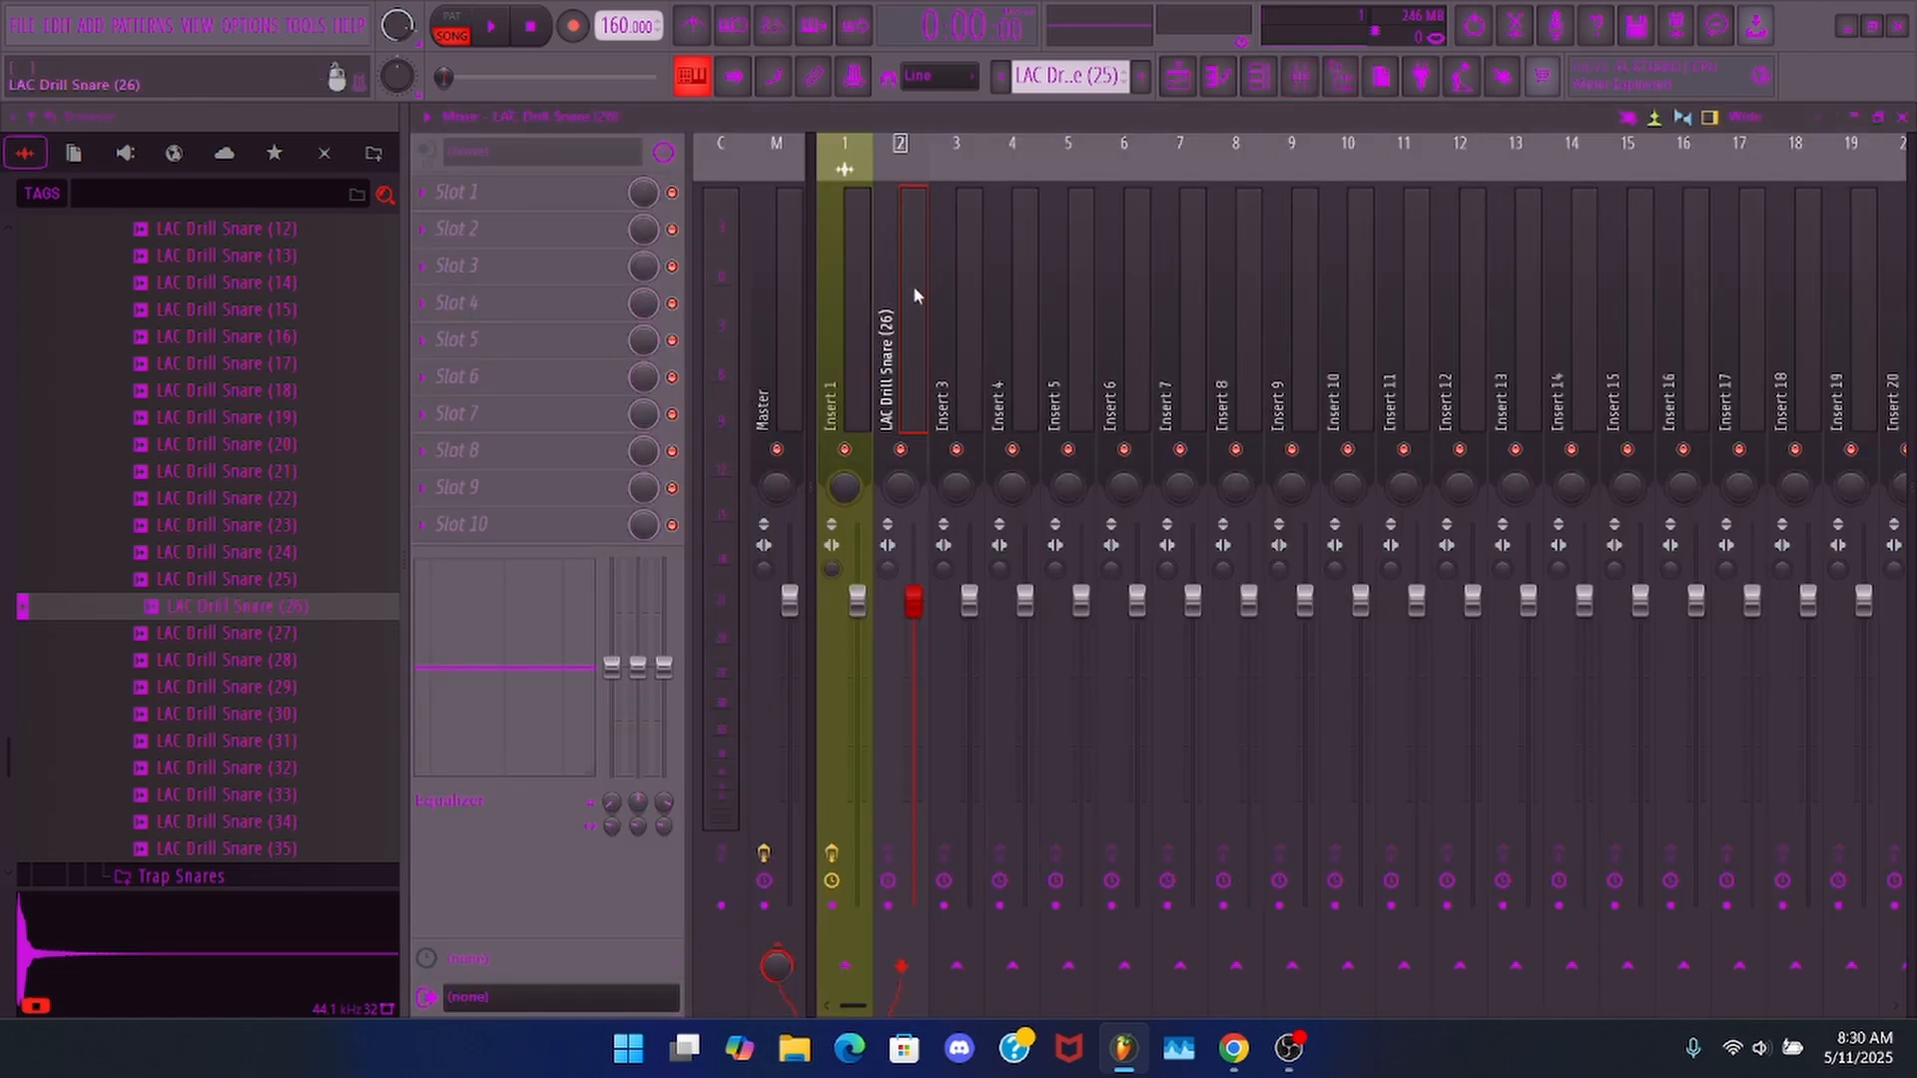
left_click(1902, 116)
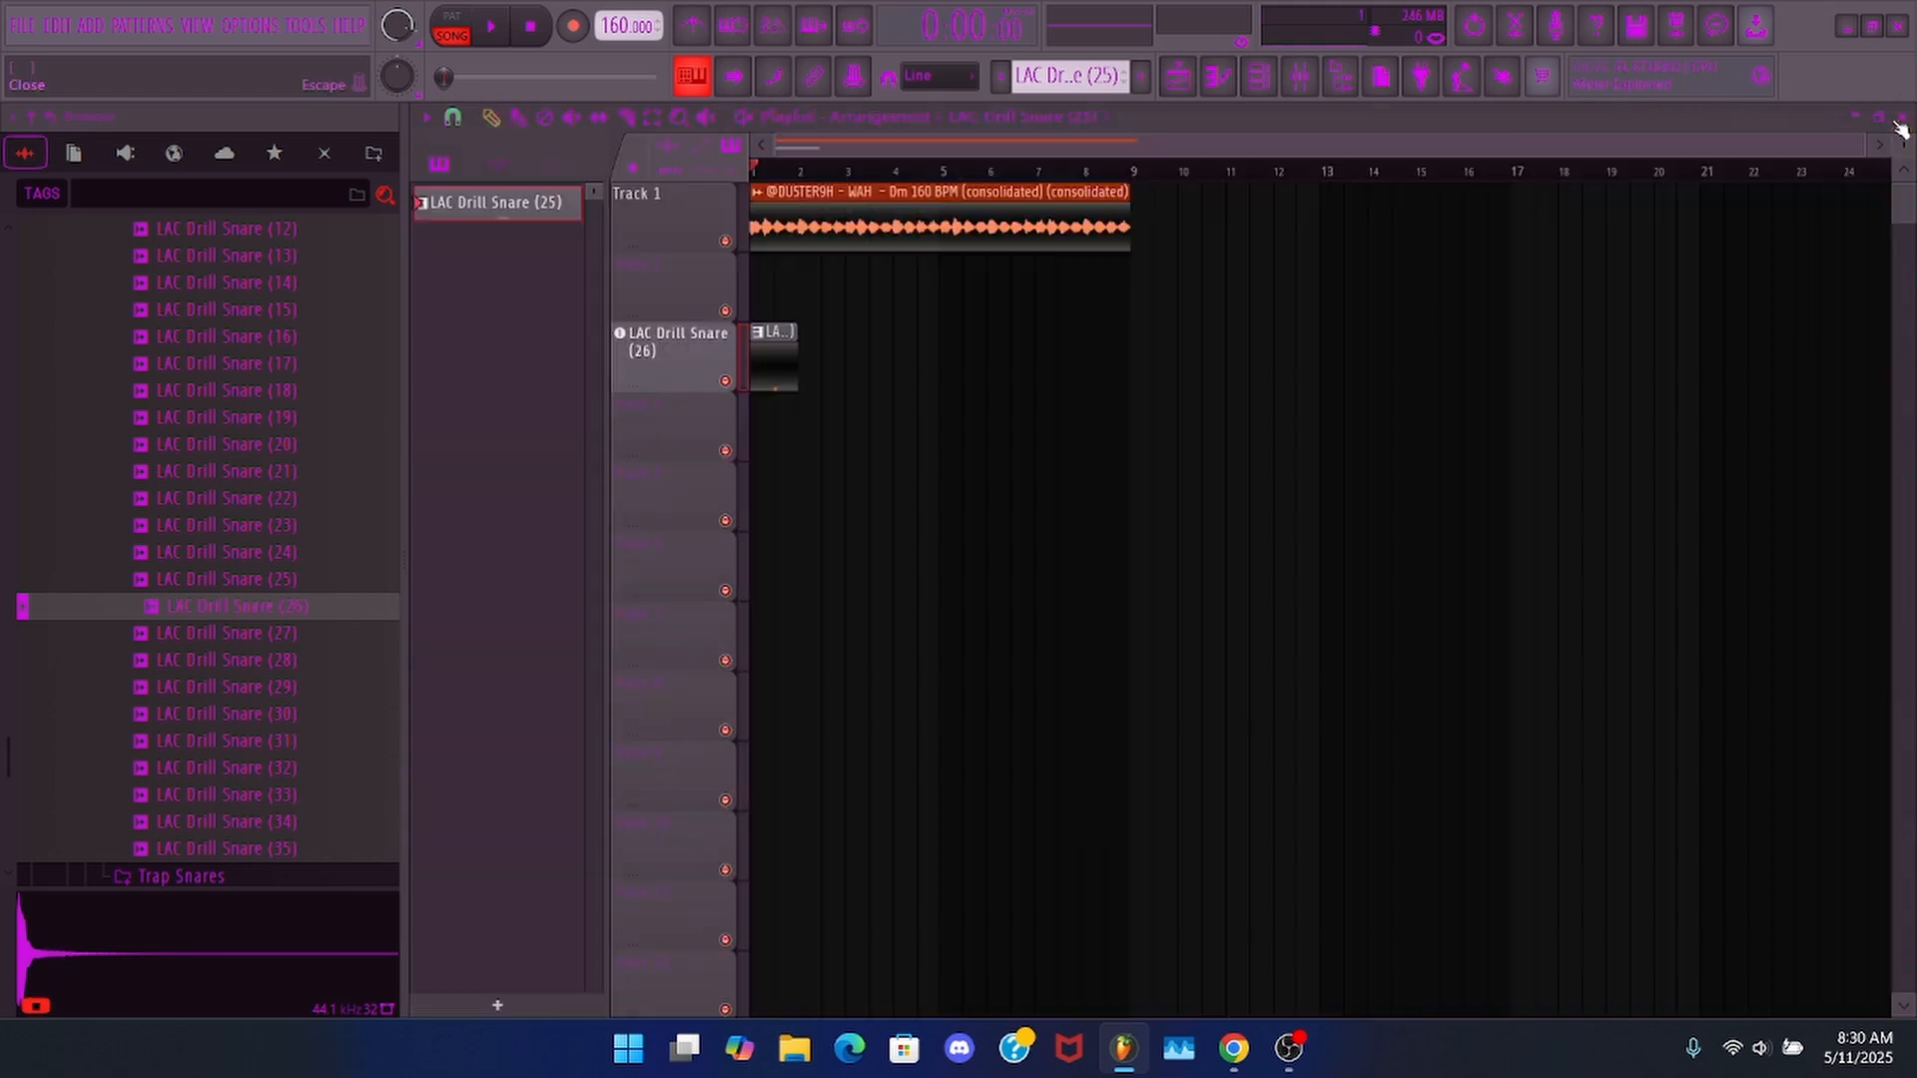
left_click(651, 354)
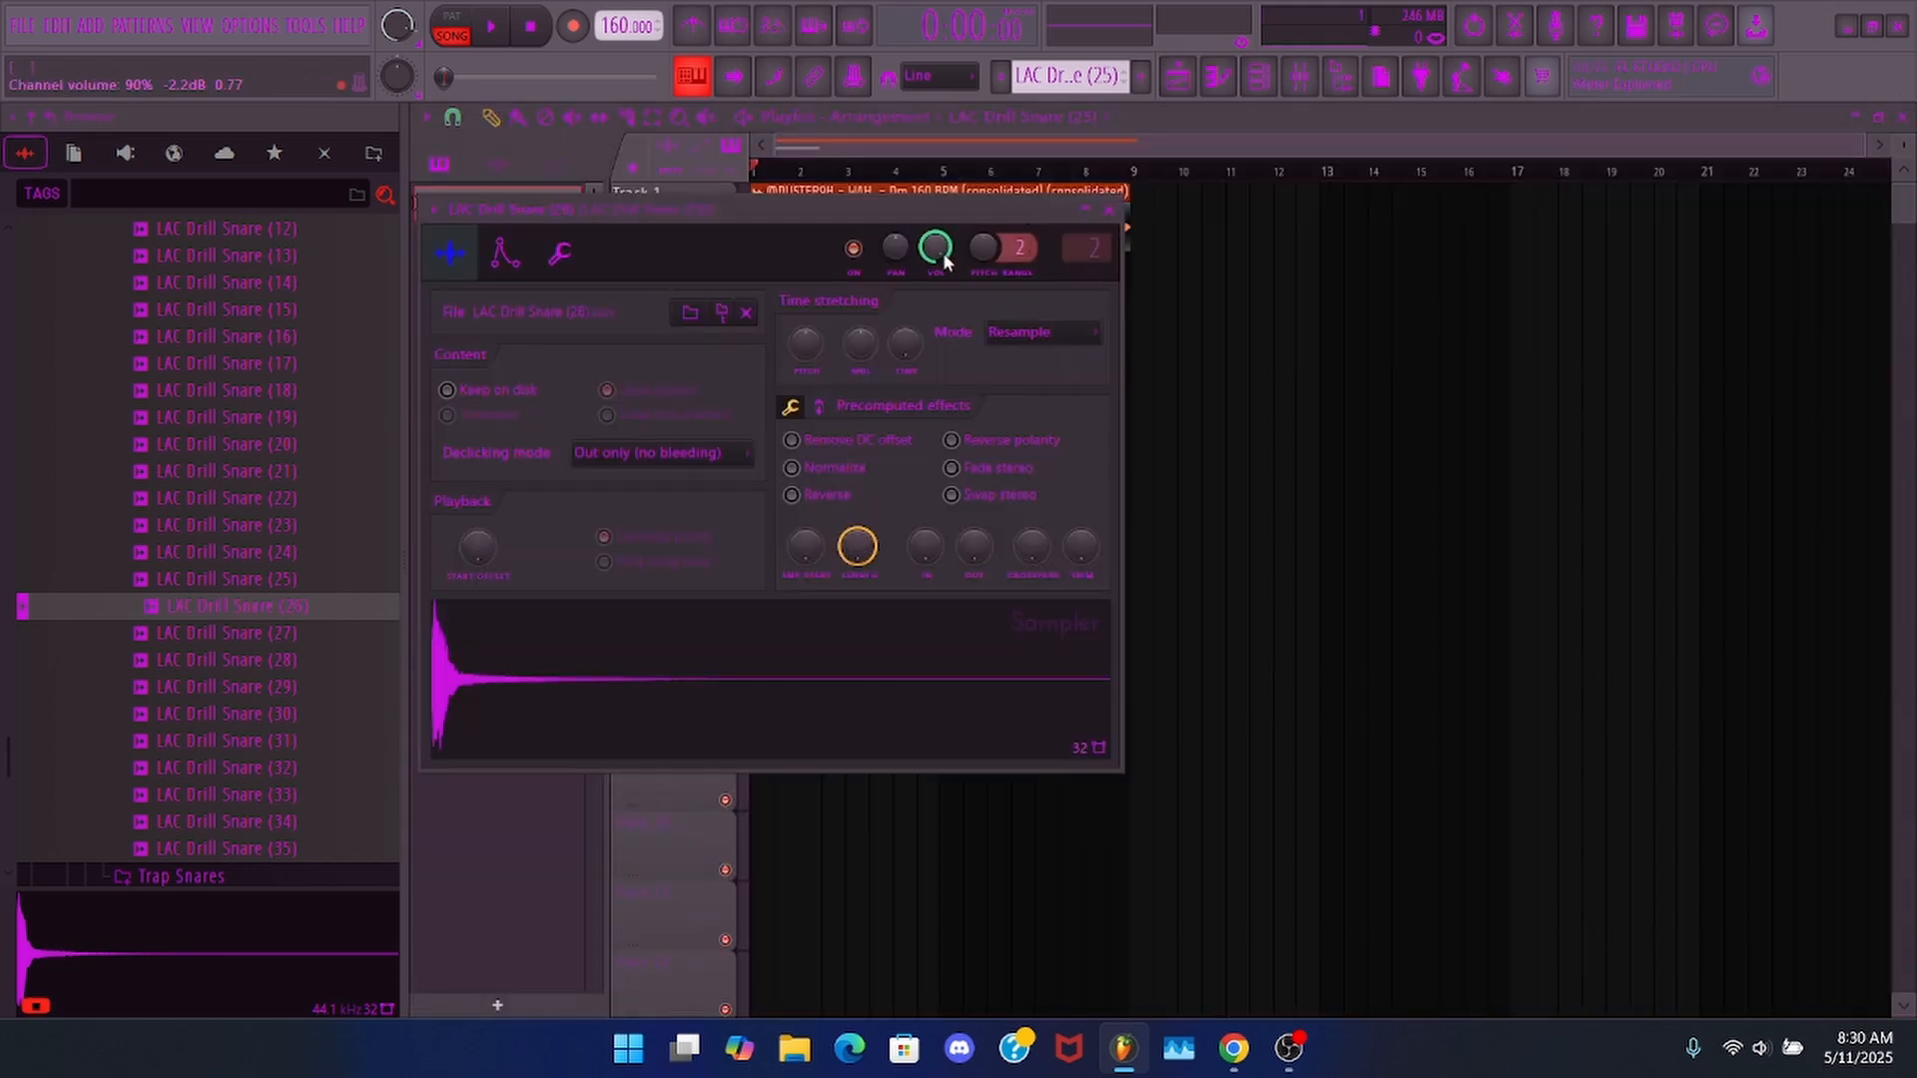
key("Escape")
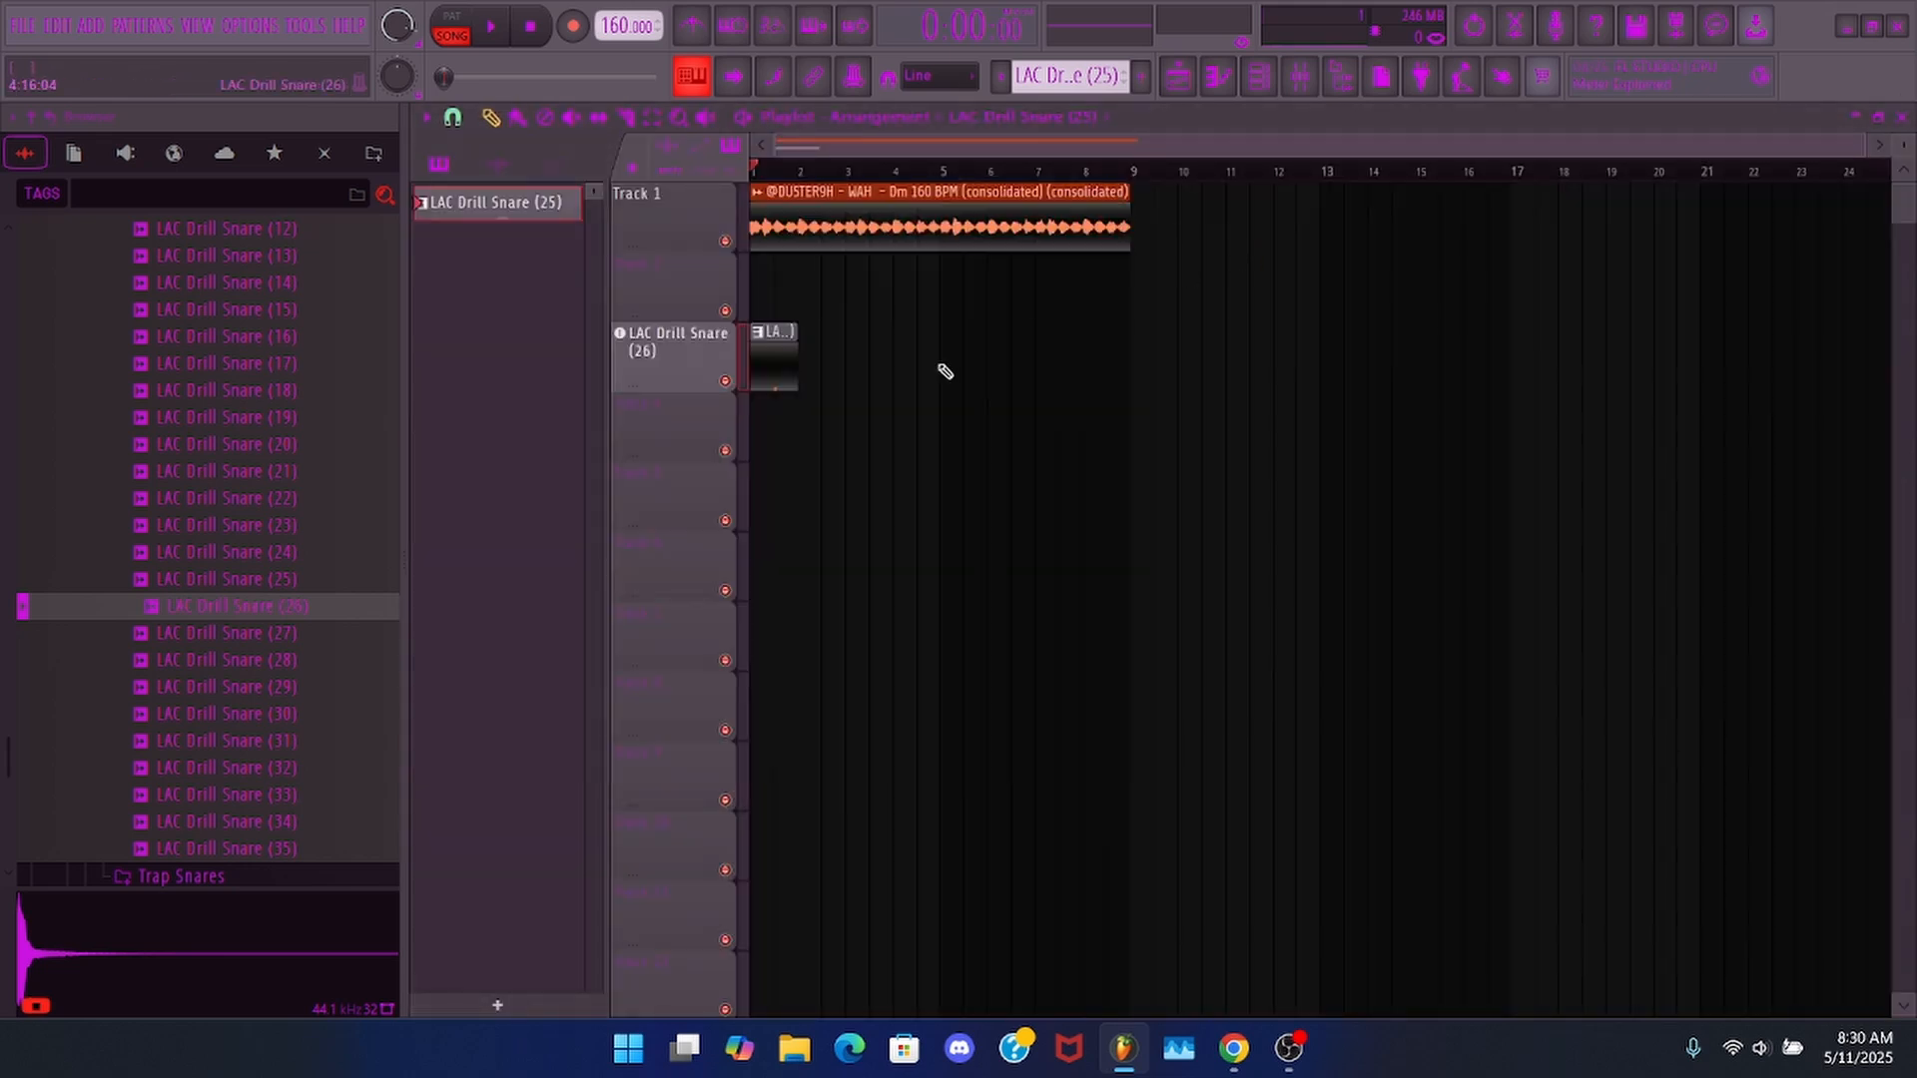
double_click(766, 363)
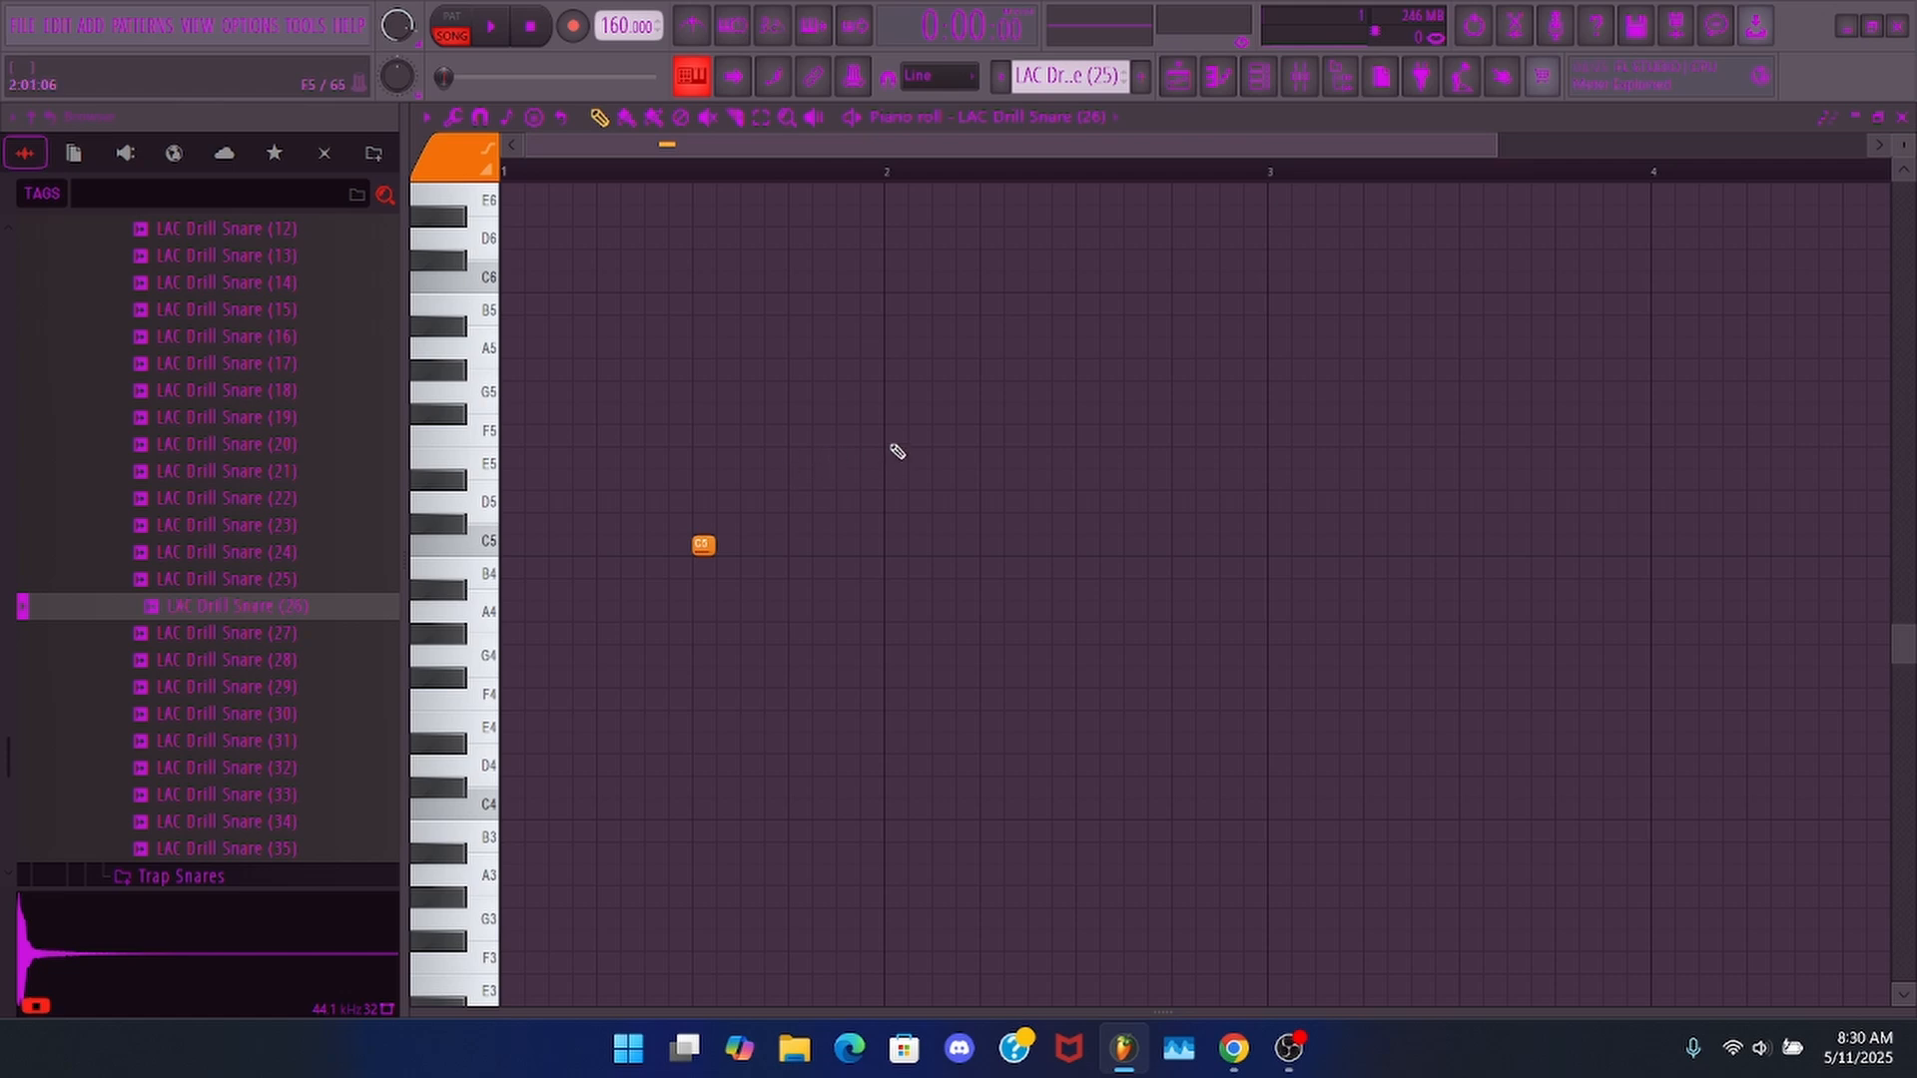
scroll(881, 186, "down", 2)
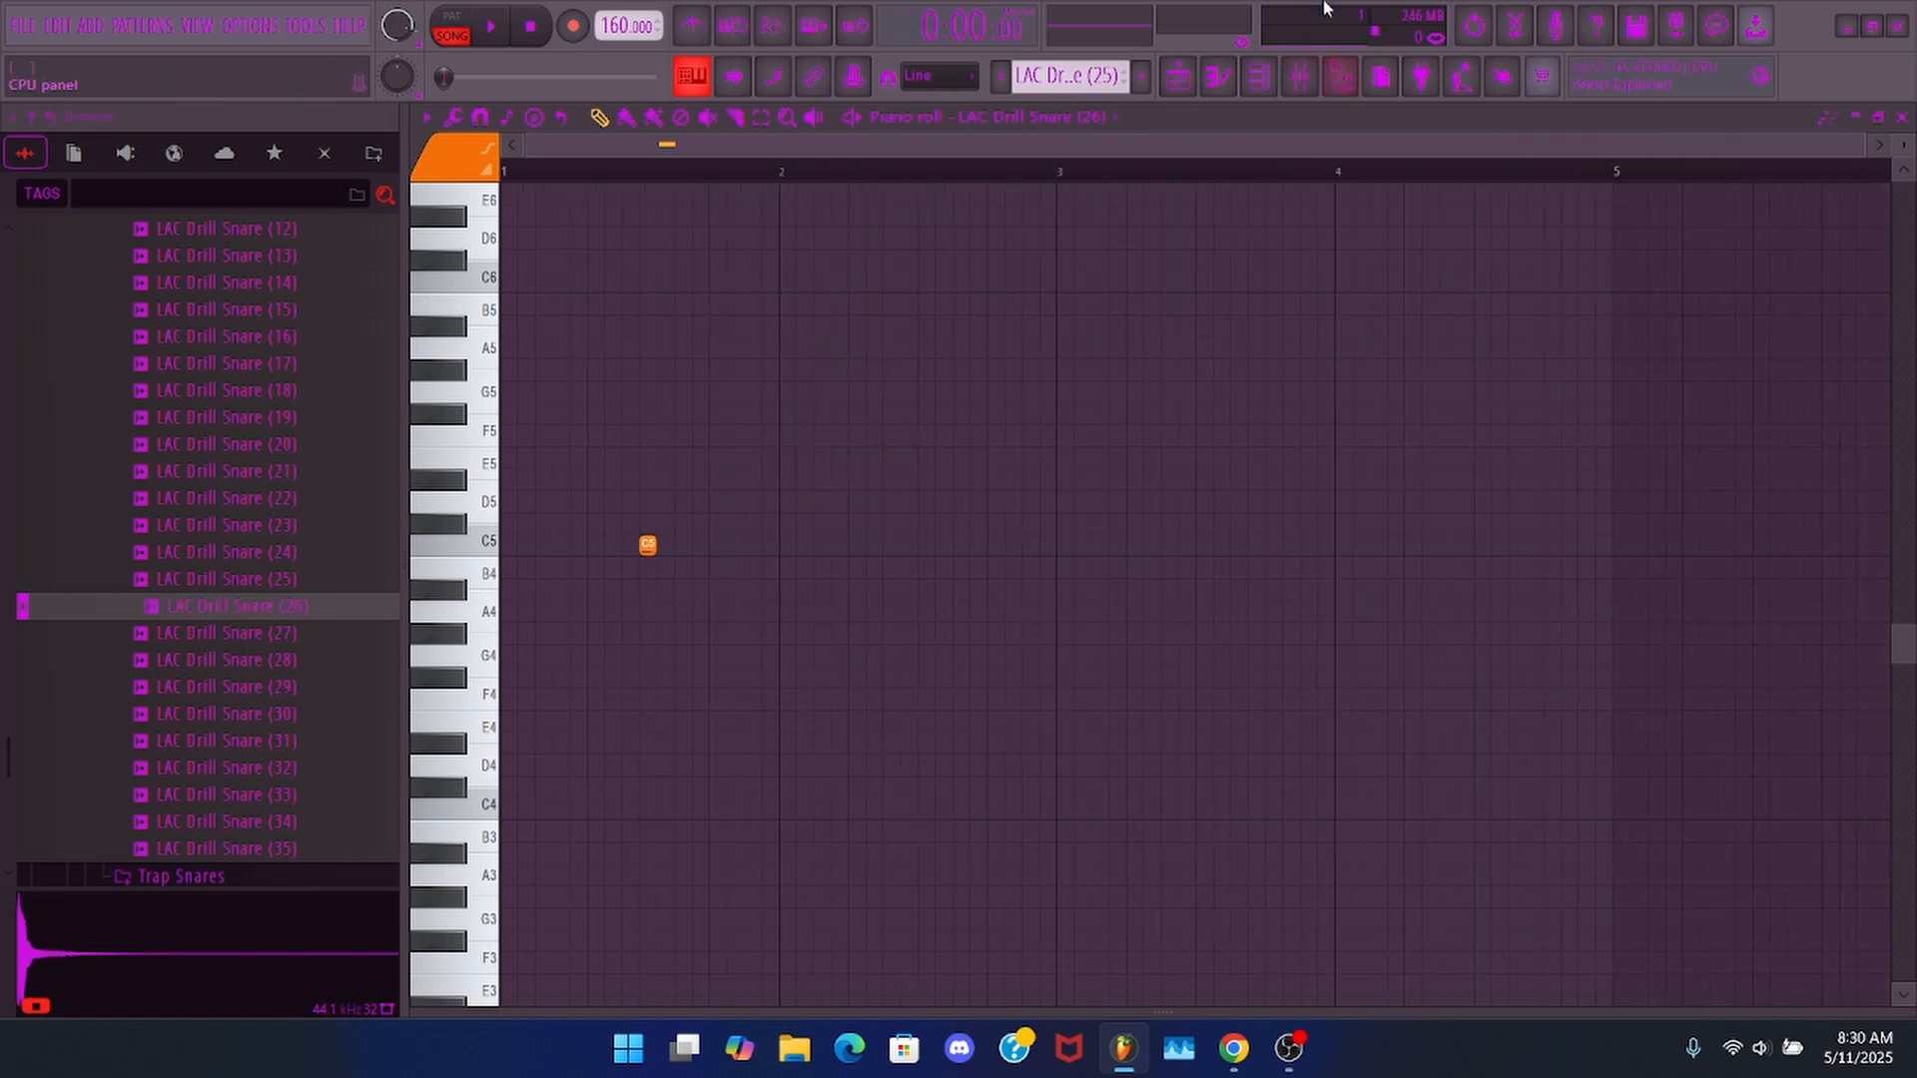
left_click(1304, 86)
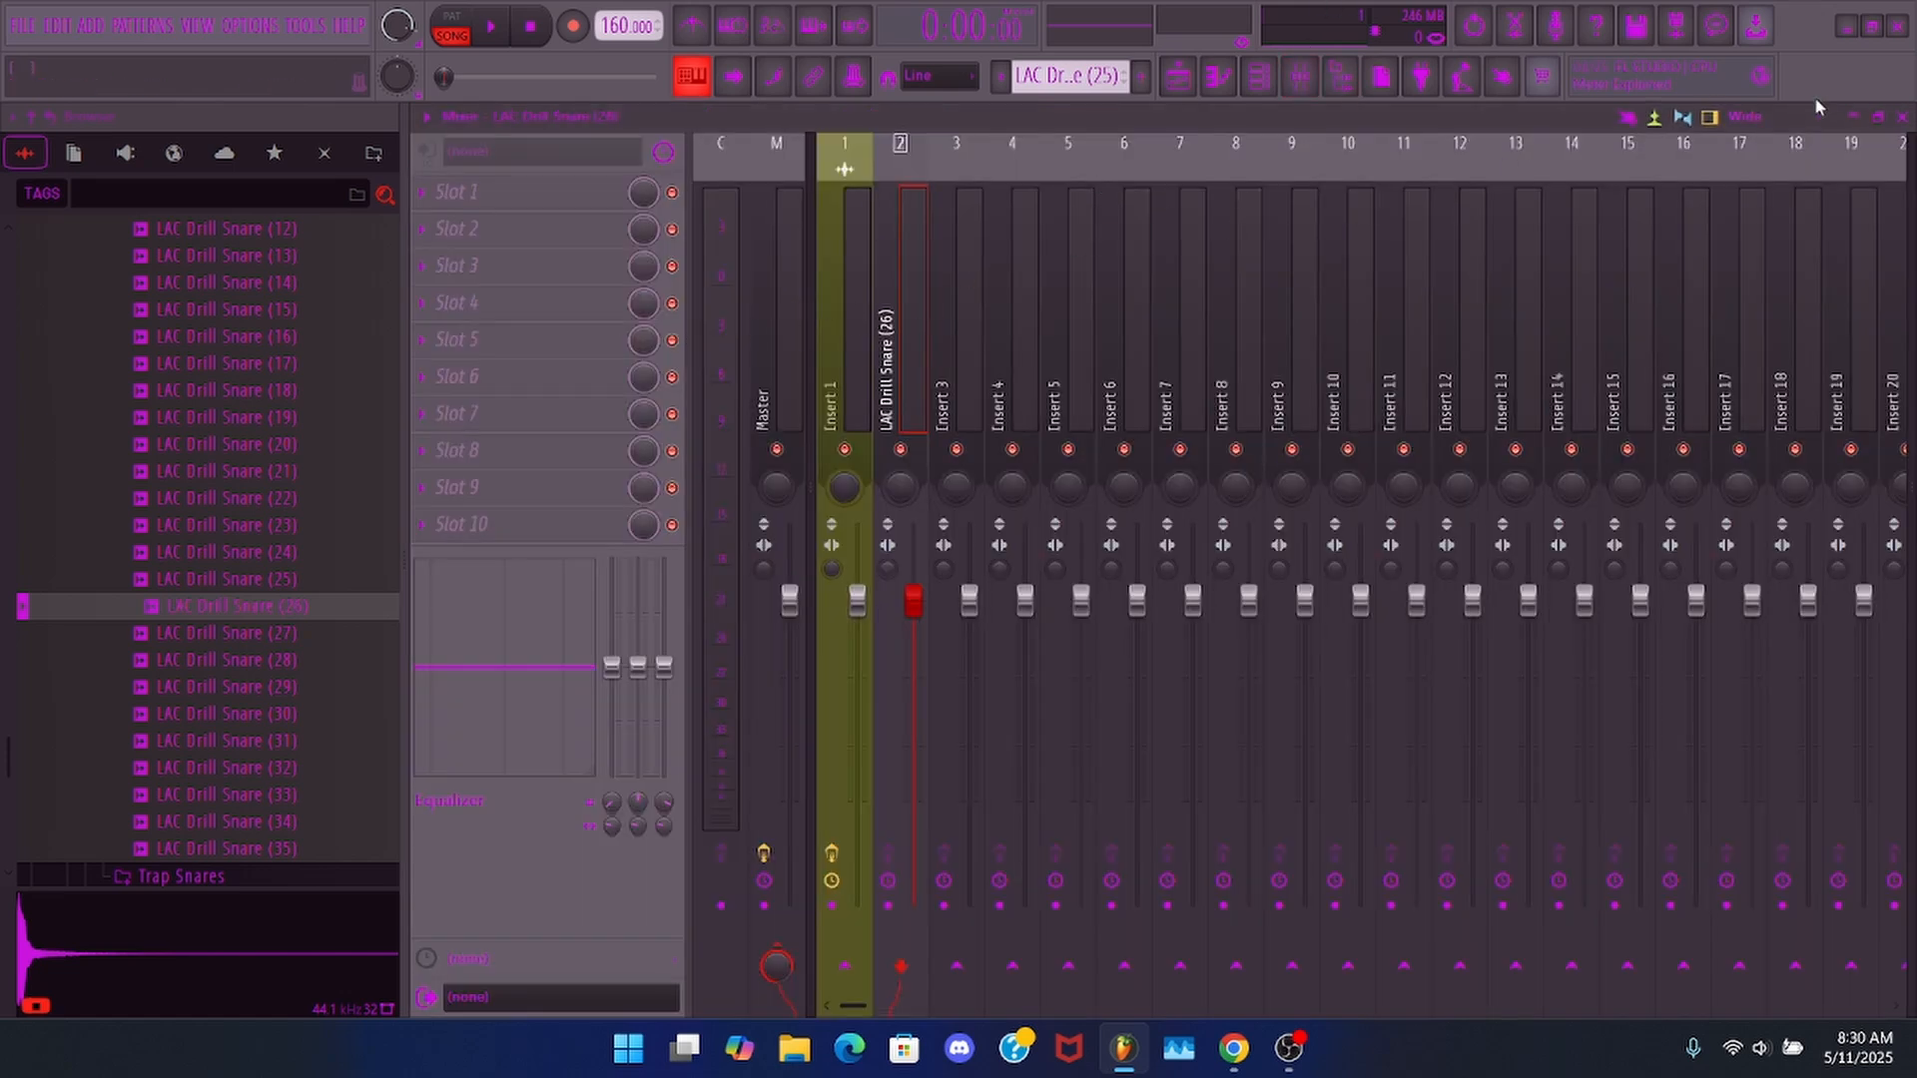
left_click(1901, 117)
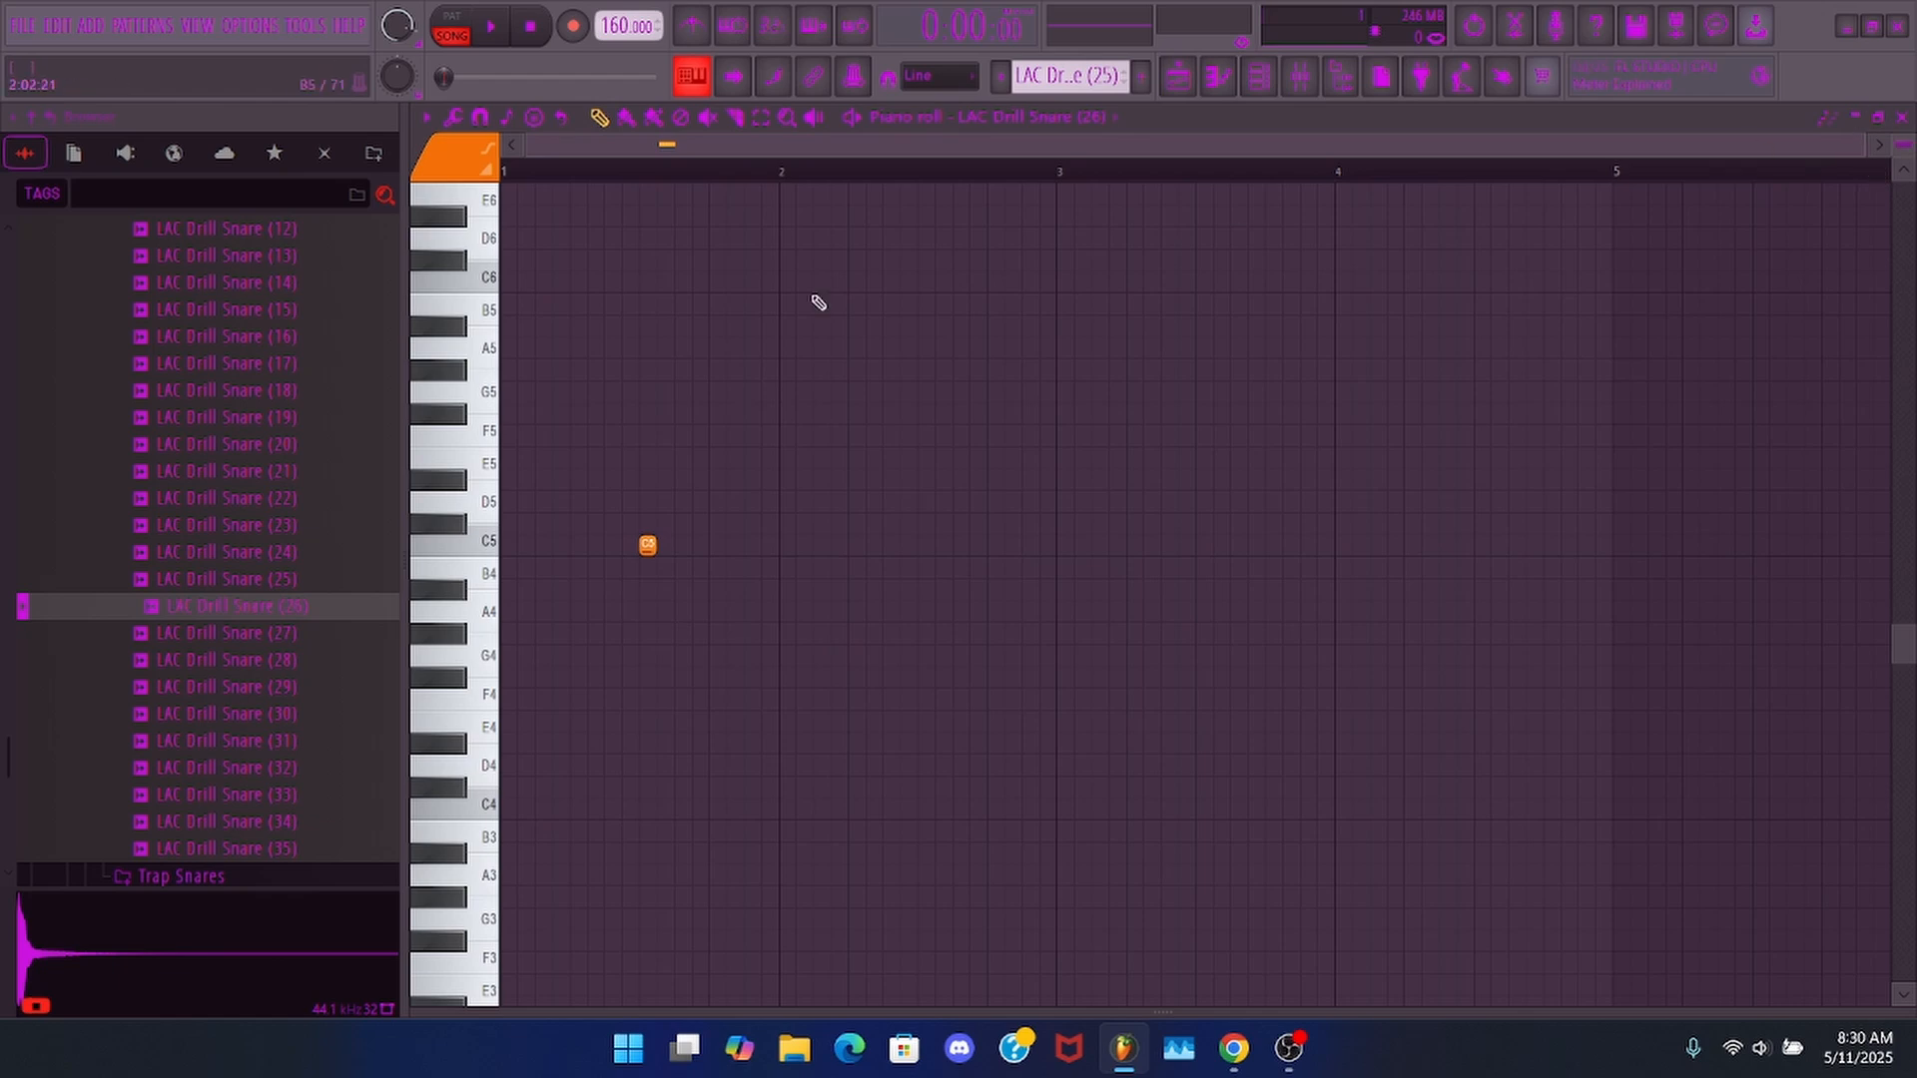
key("ctrl+a")
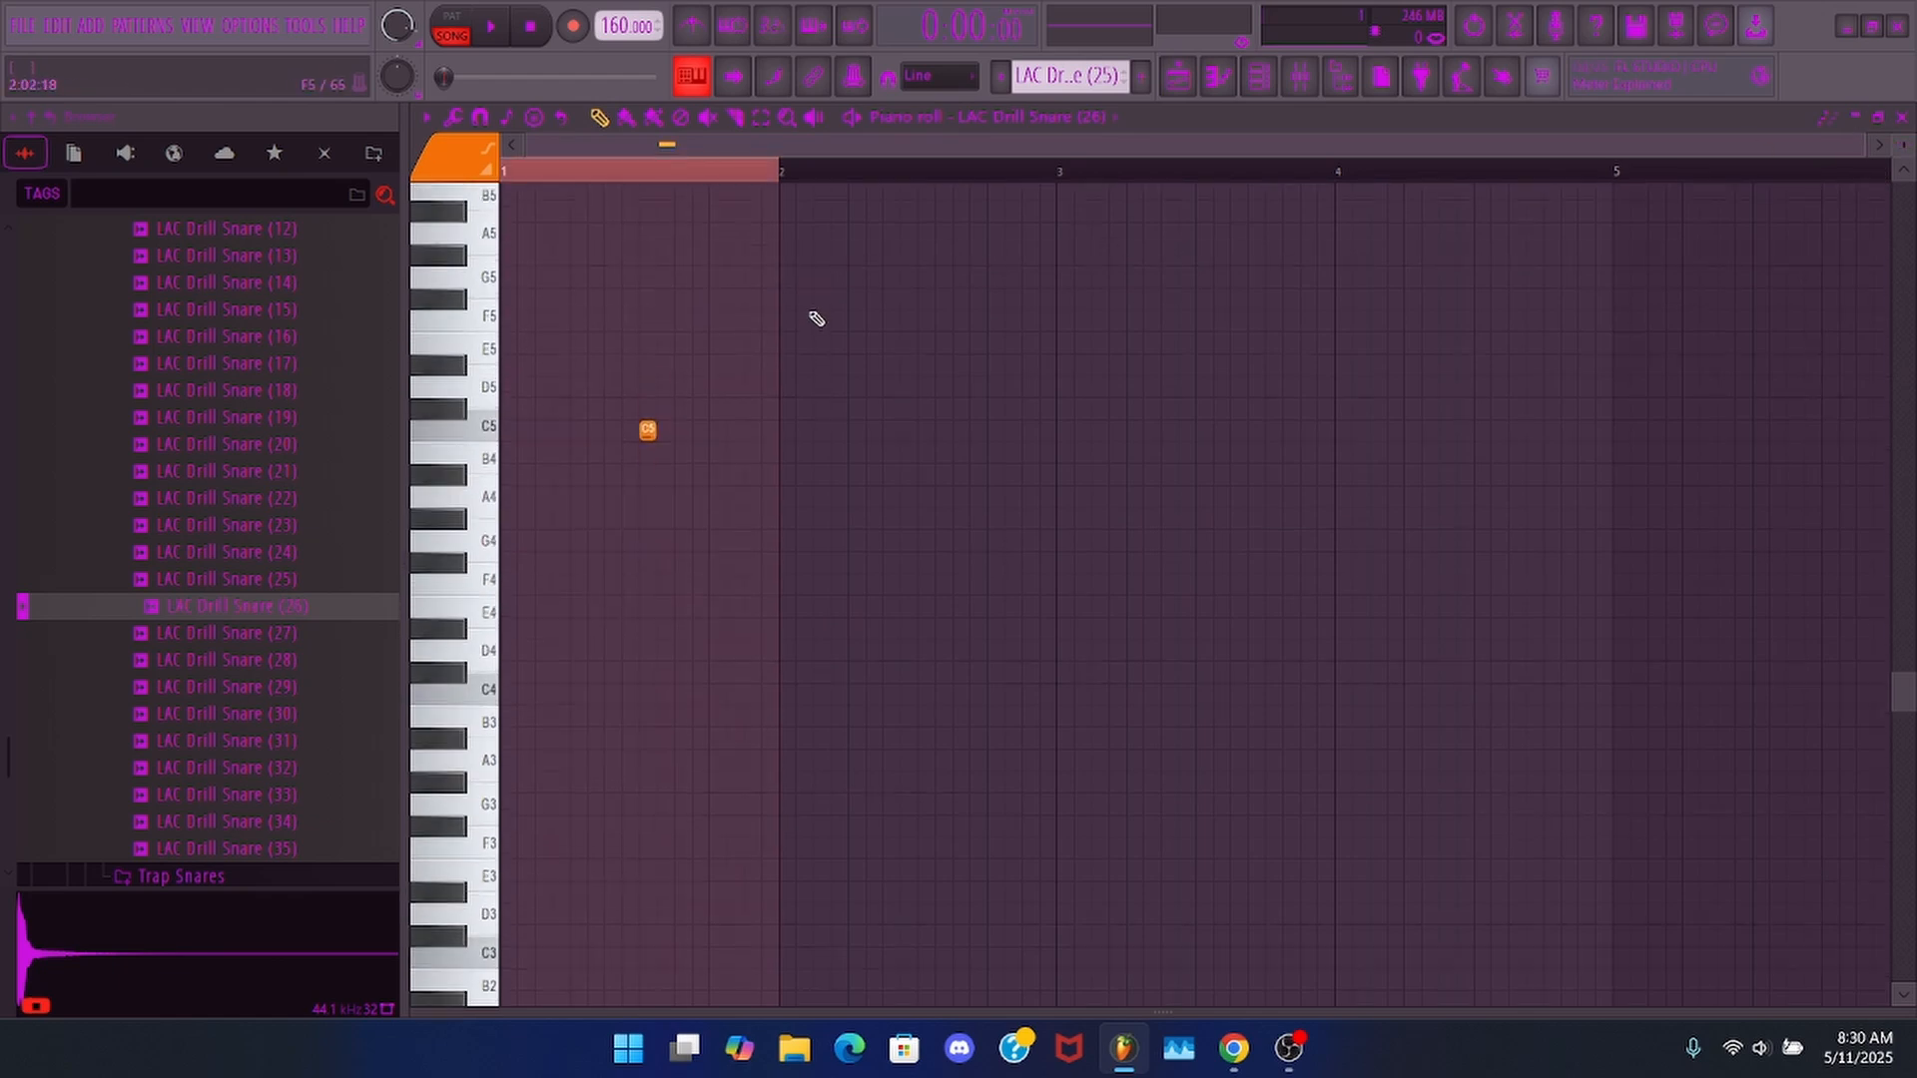
left_click(1902, 118)
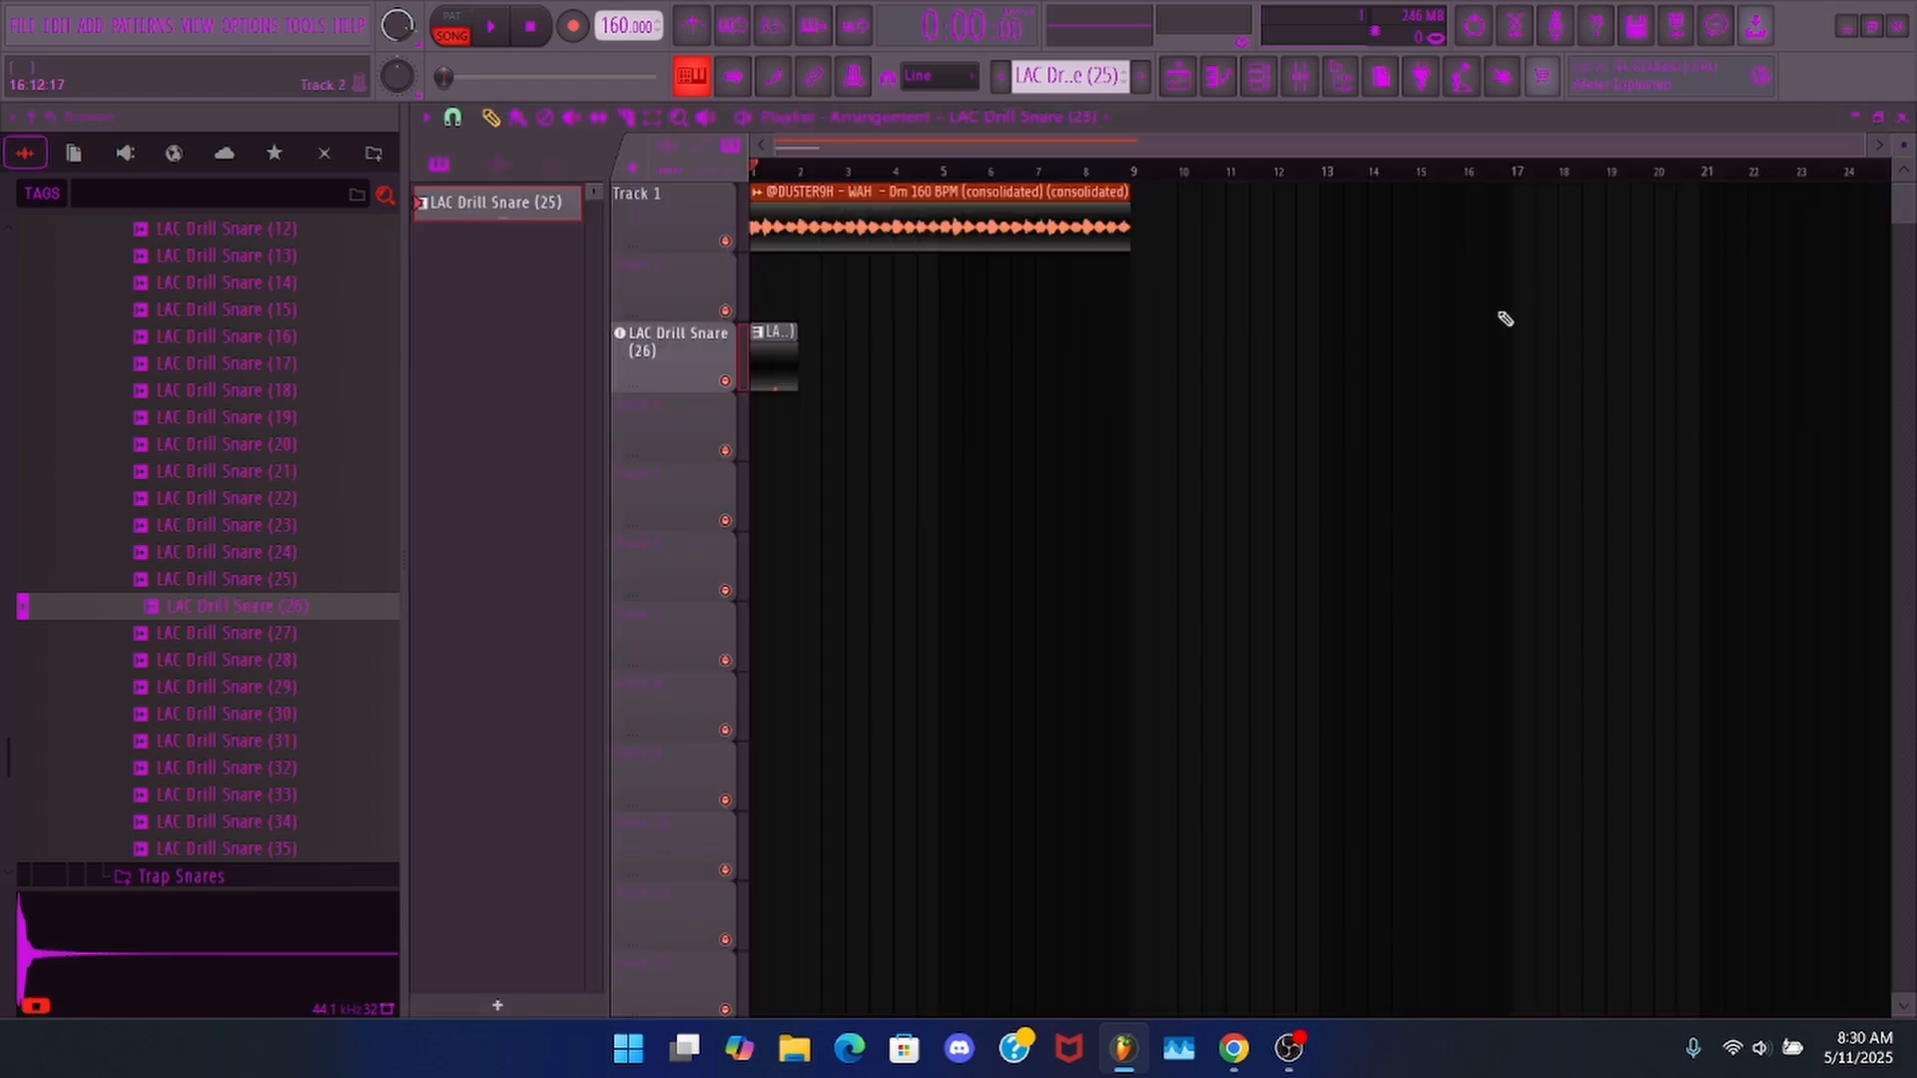
- Open the snare clip's notes and add C5 hits on the offbeat of beat 4 in bar 1, and on beat 1's offbeat and beat 3 of bar 2
double_click(772, 361)
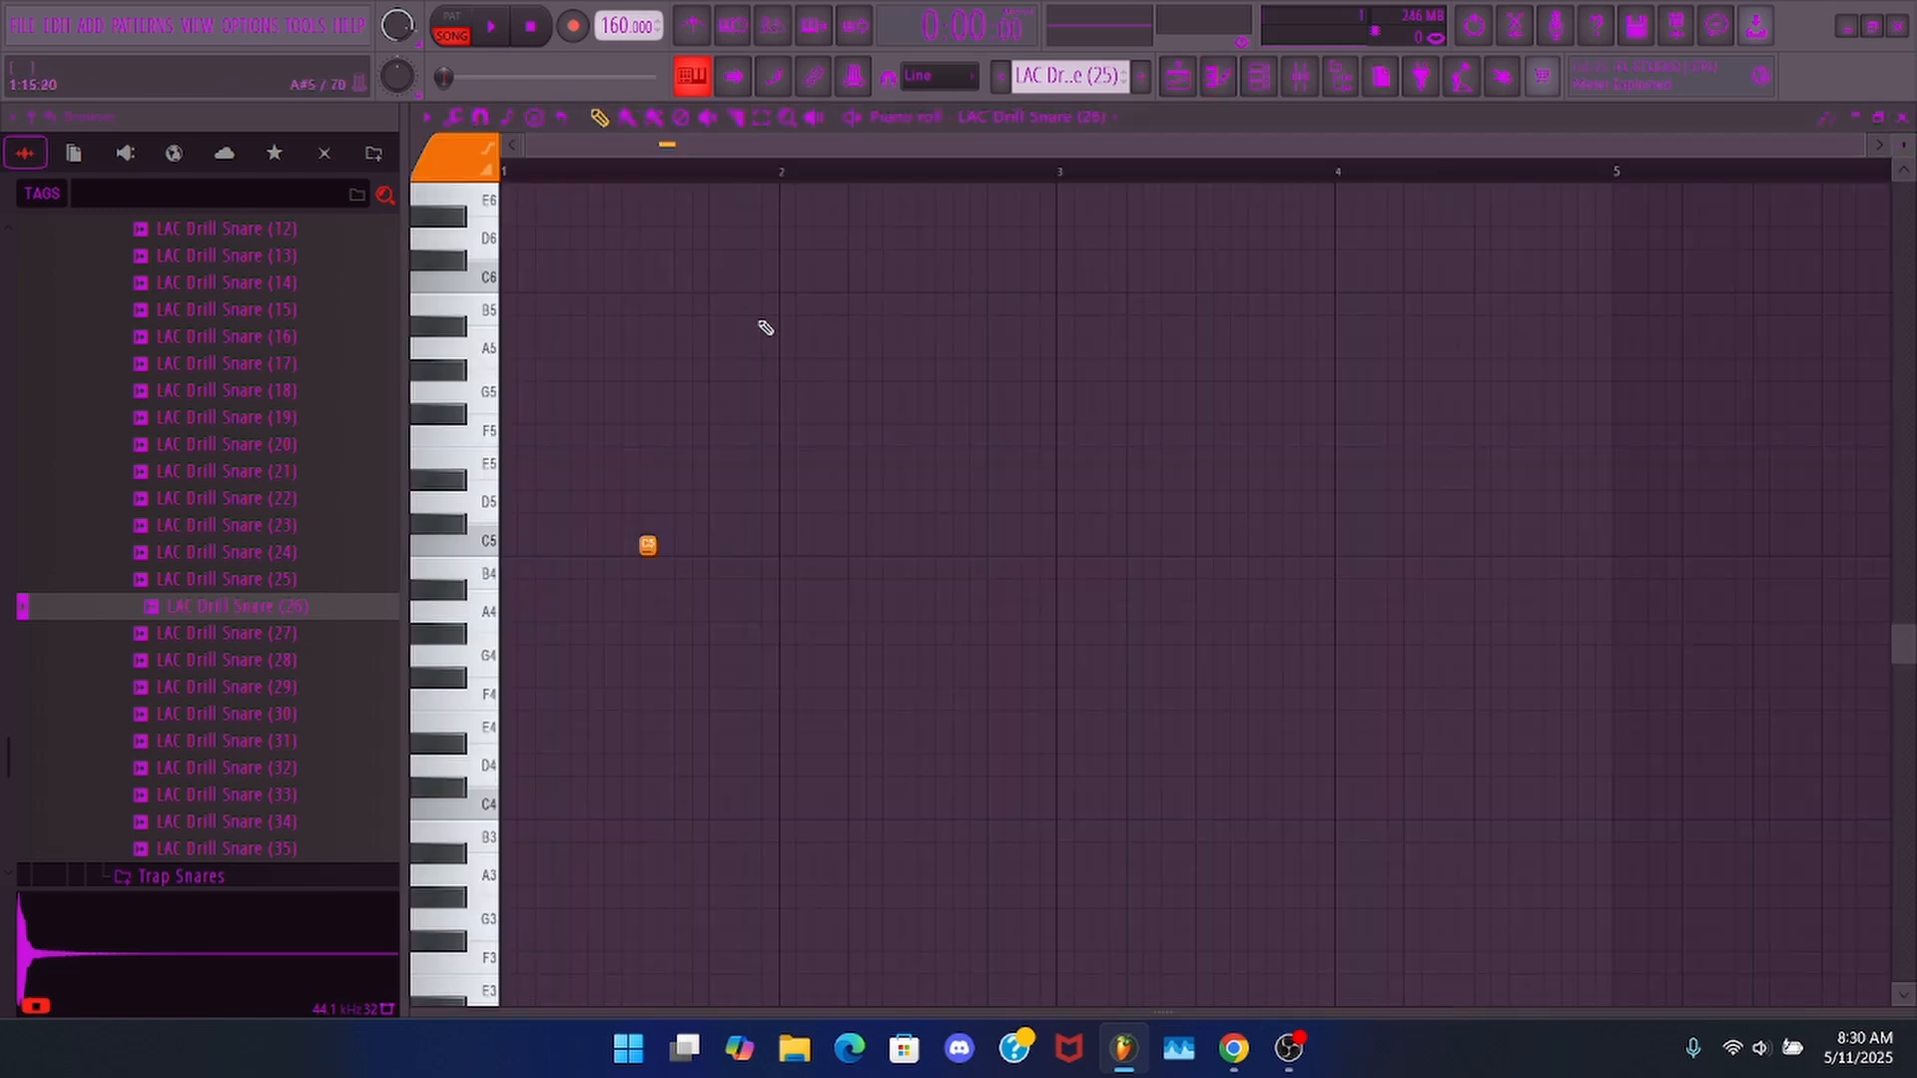
key("space")
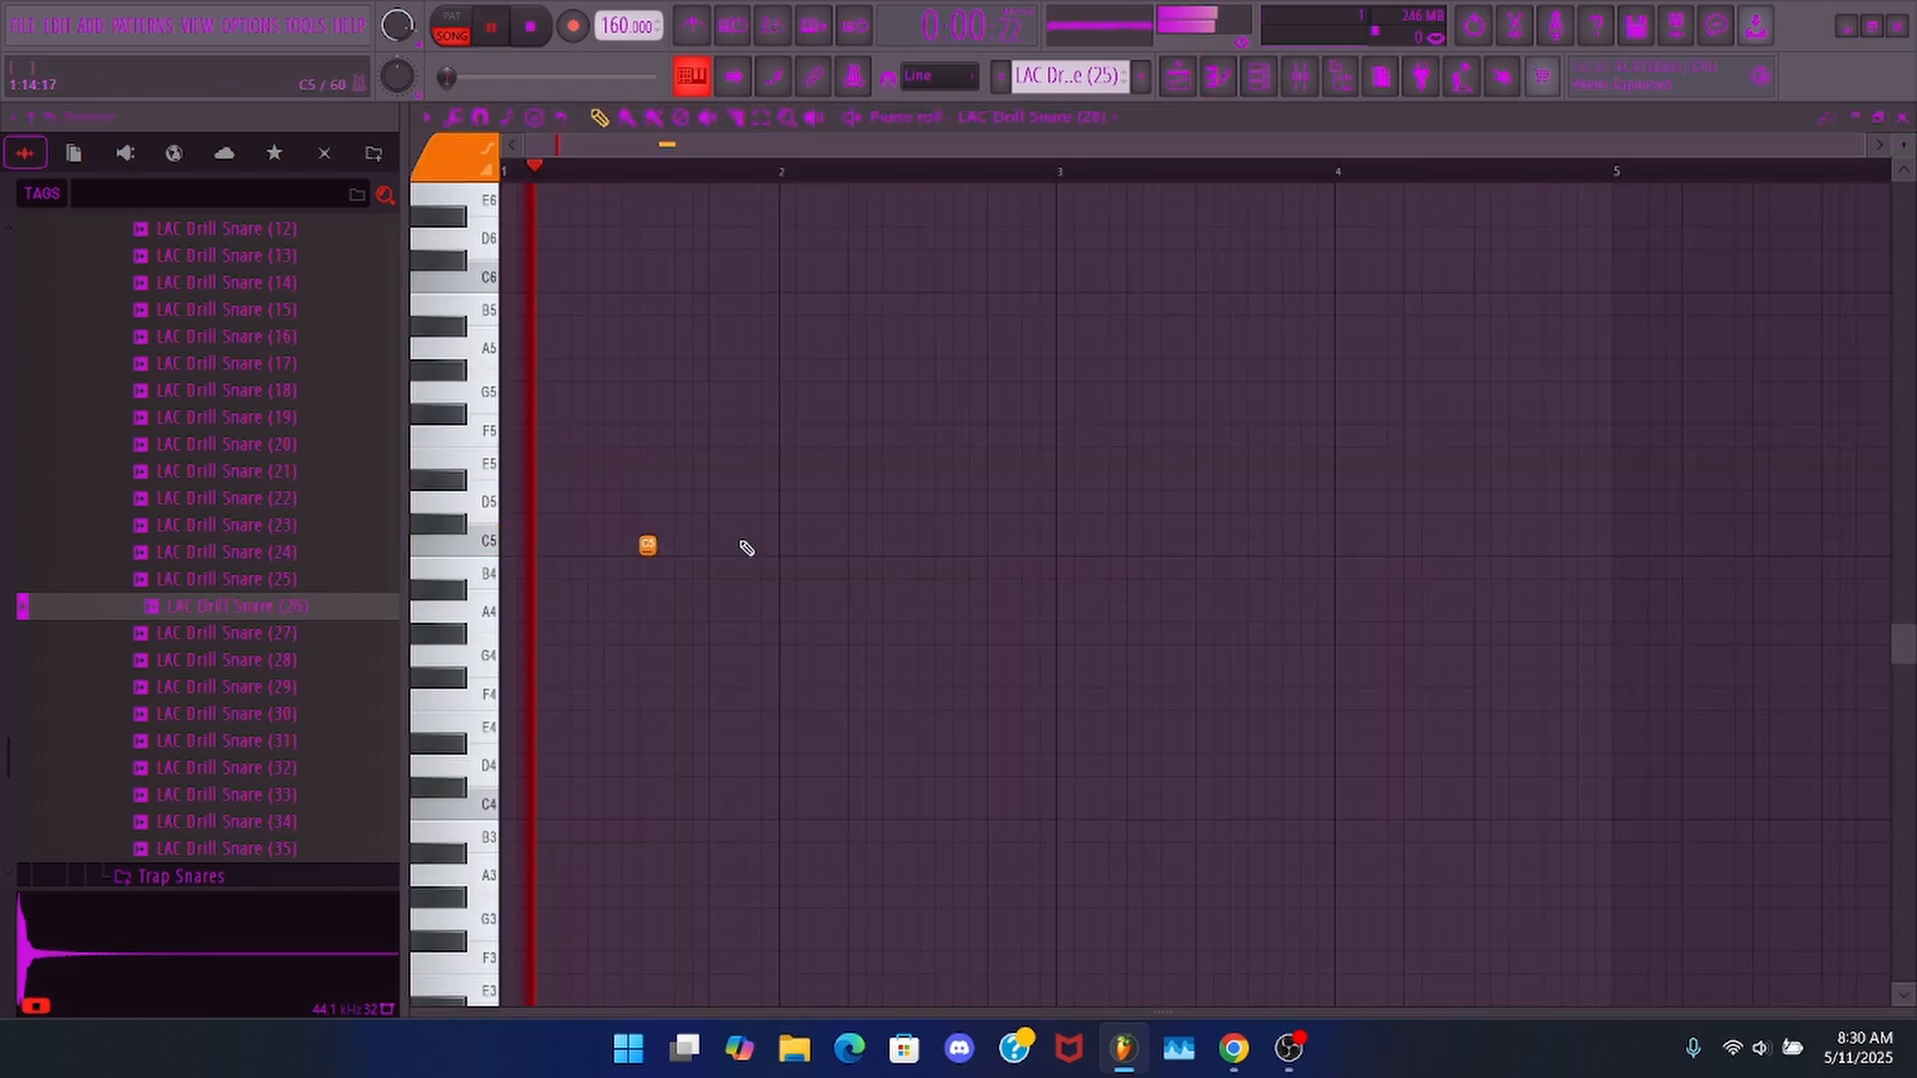
left_click(752, 545)
left_click(887, 546)
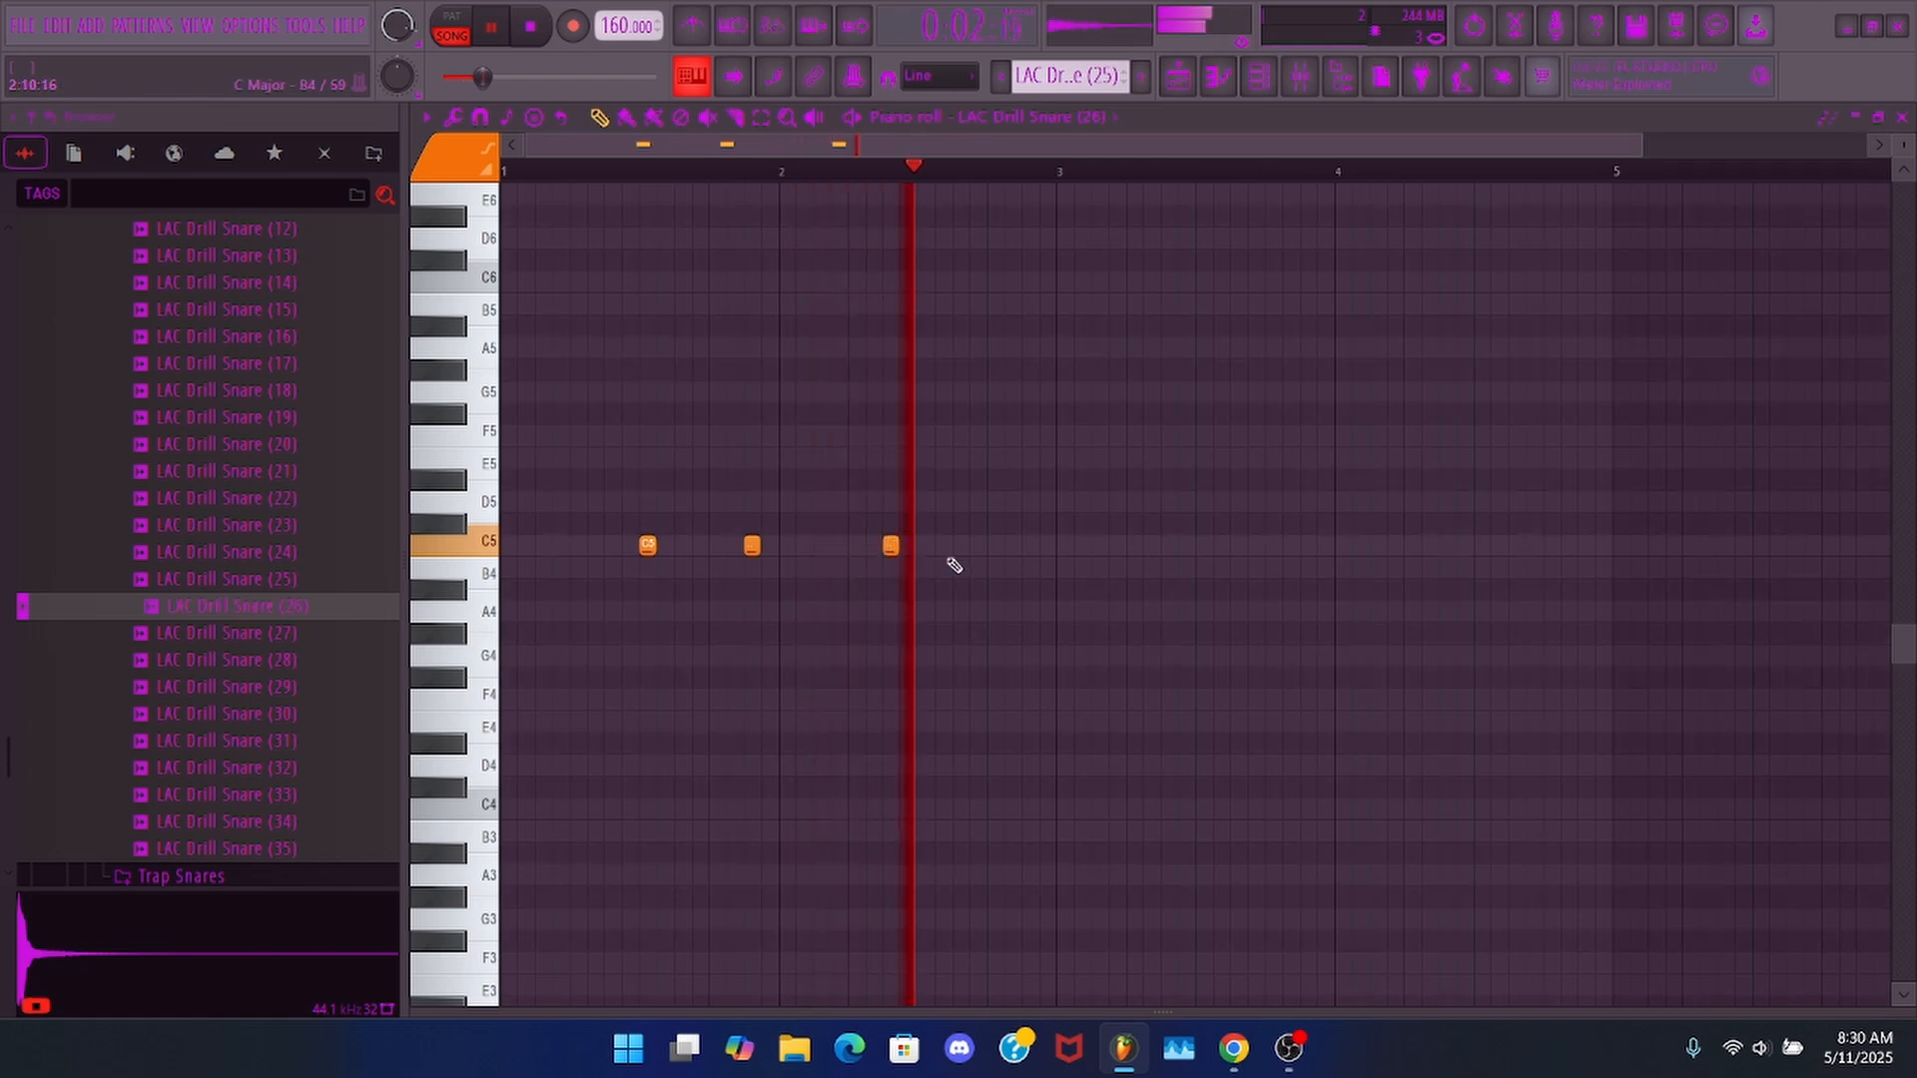
key("space")
key("space")
left_click_drag(887, 545, 825, 550)
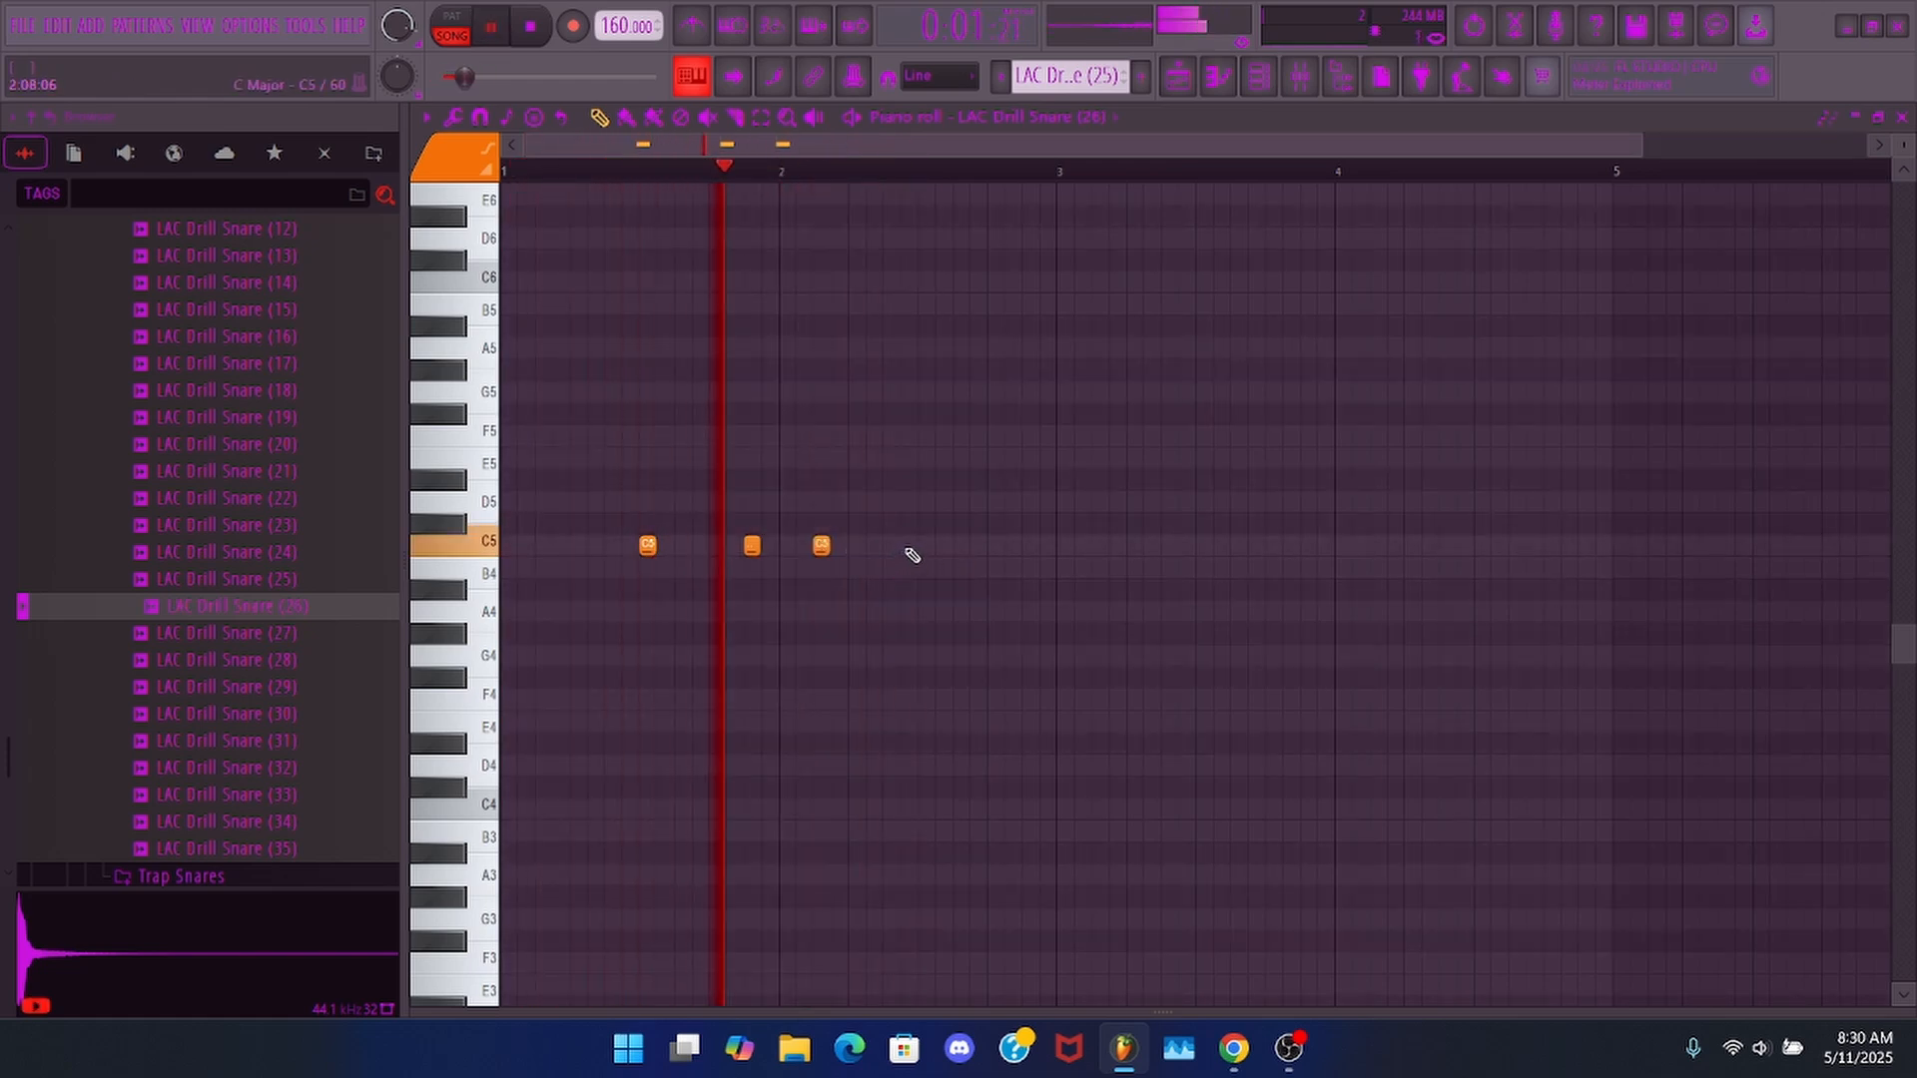
left_click(925, 545)
- Duplicate the two-bar snare pattern into bars 3–4, and duplicate those four bars to fill eight bars
key("ctrl+a")
key("ctrl+b")
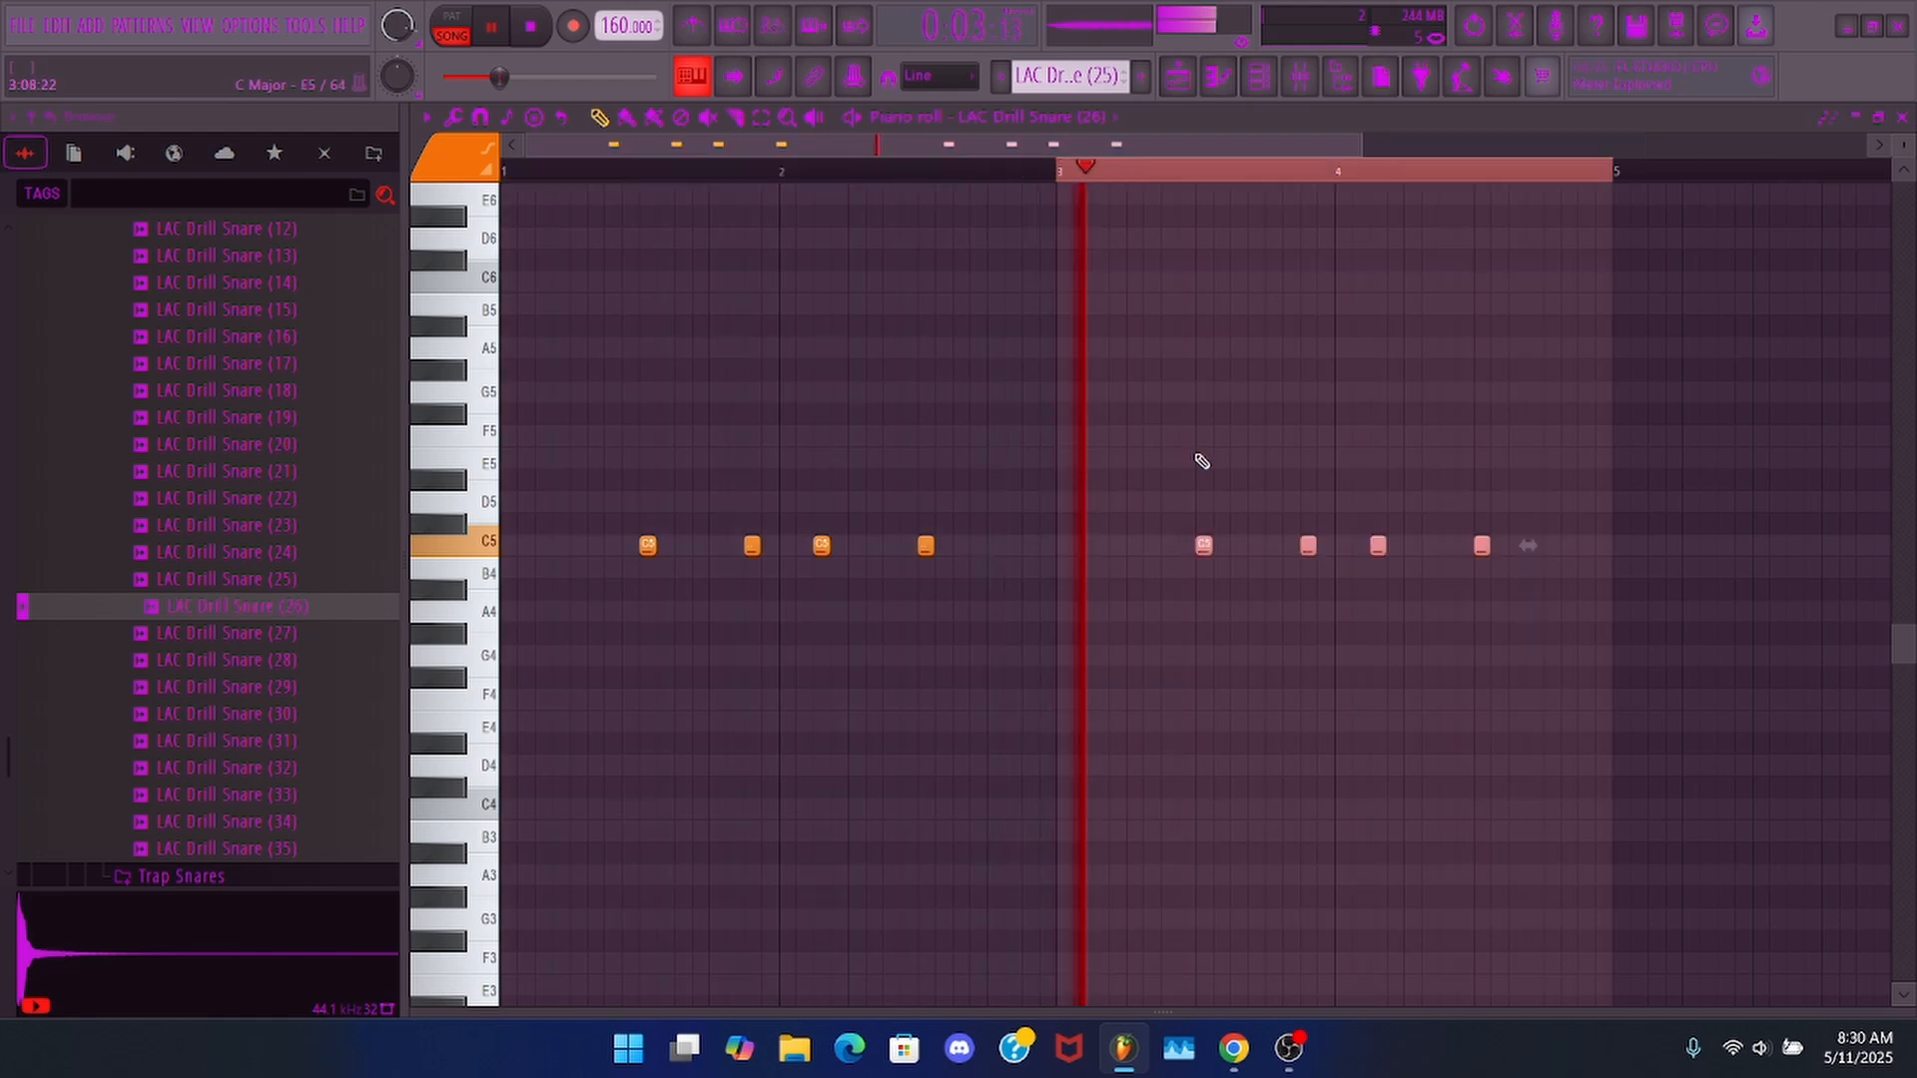
key("ctrl+d")
scroll(1318, 176, "down", 2)
key("ctrl+b")
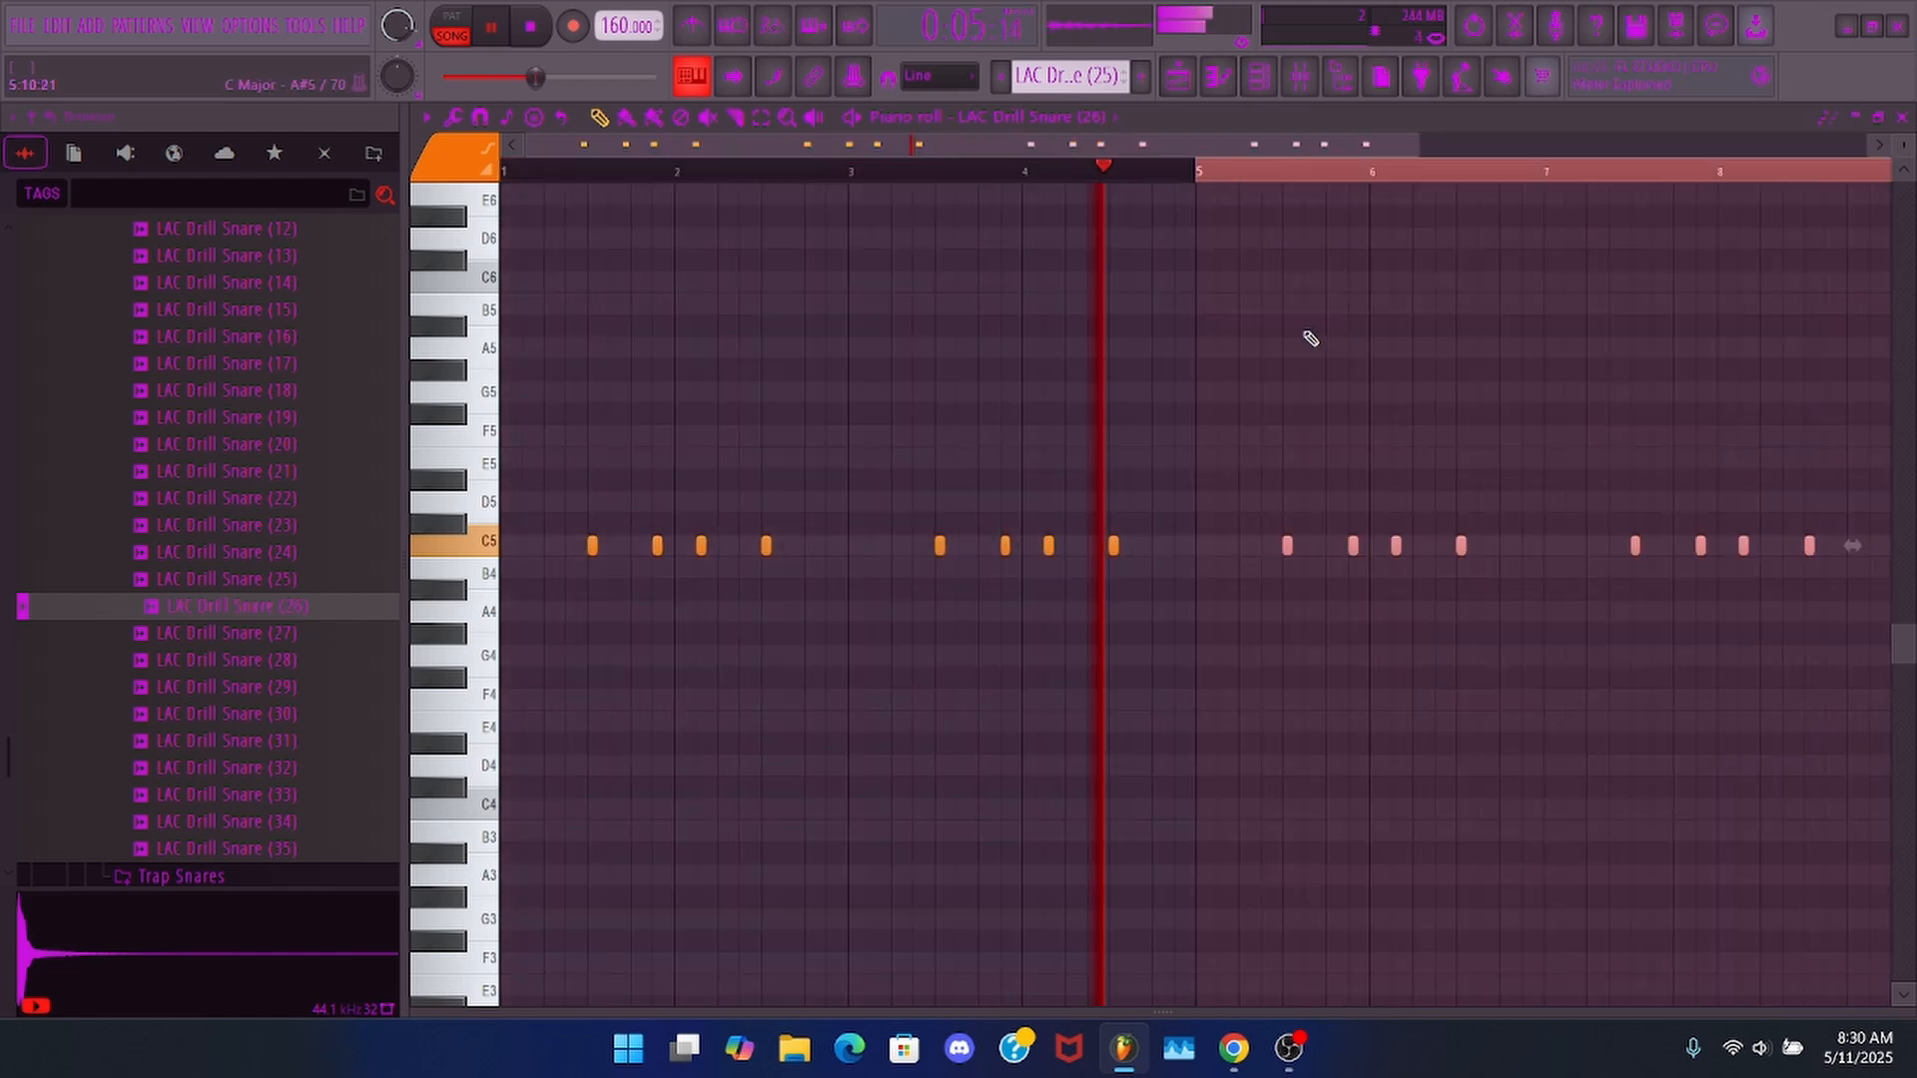
key("ctrl+a")
- Add a low C4 snare note on beat 4 of bar 8 and play back the end of the pattern
scroll(1275, 152, "down", 5)
right_click(1255, 287)
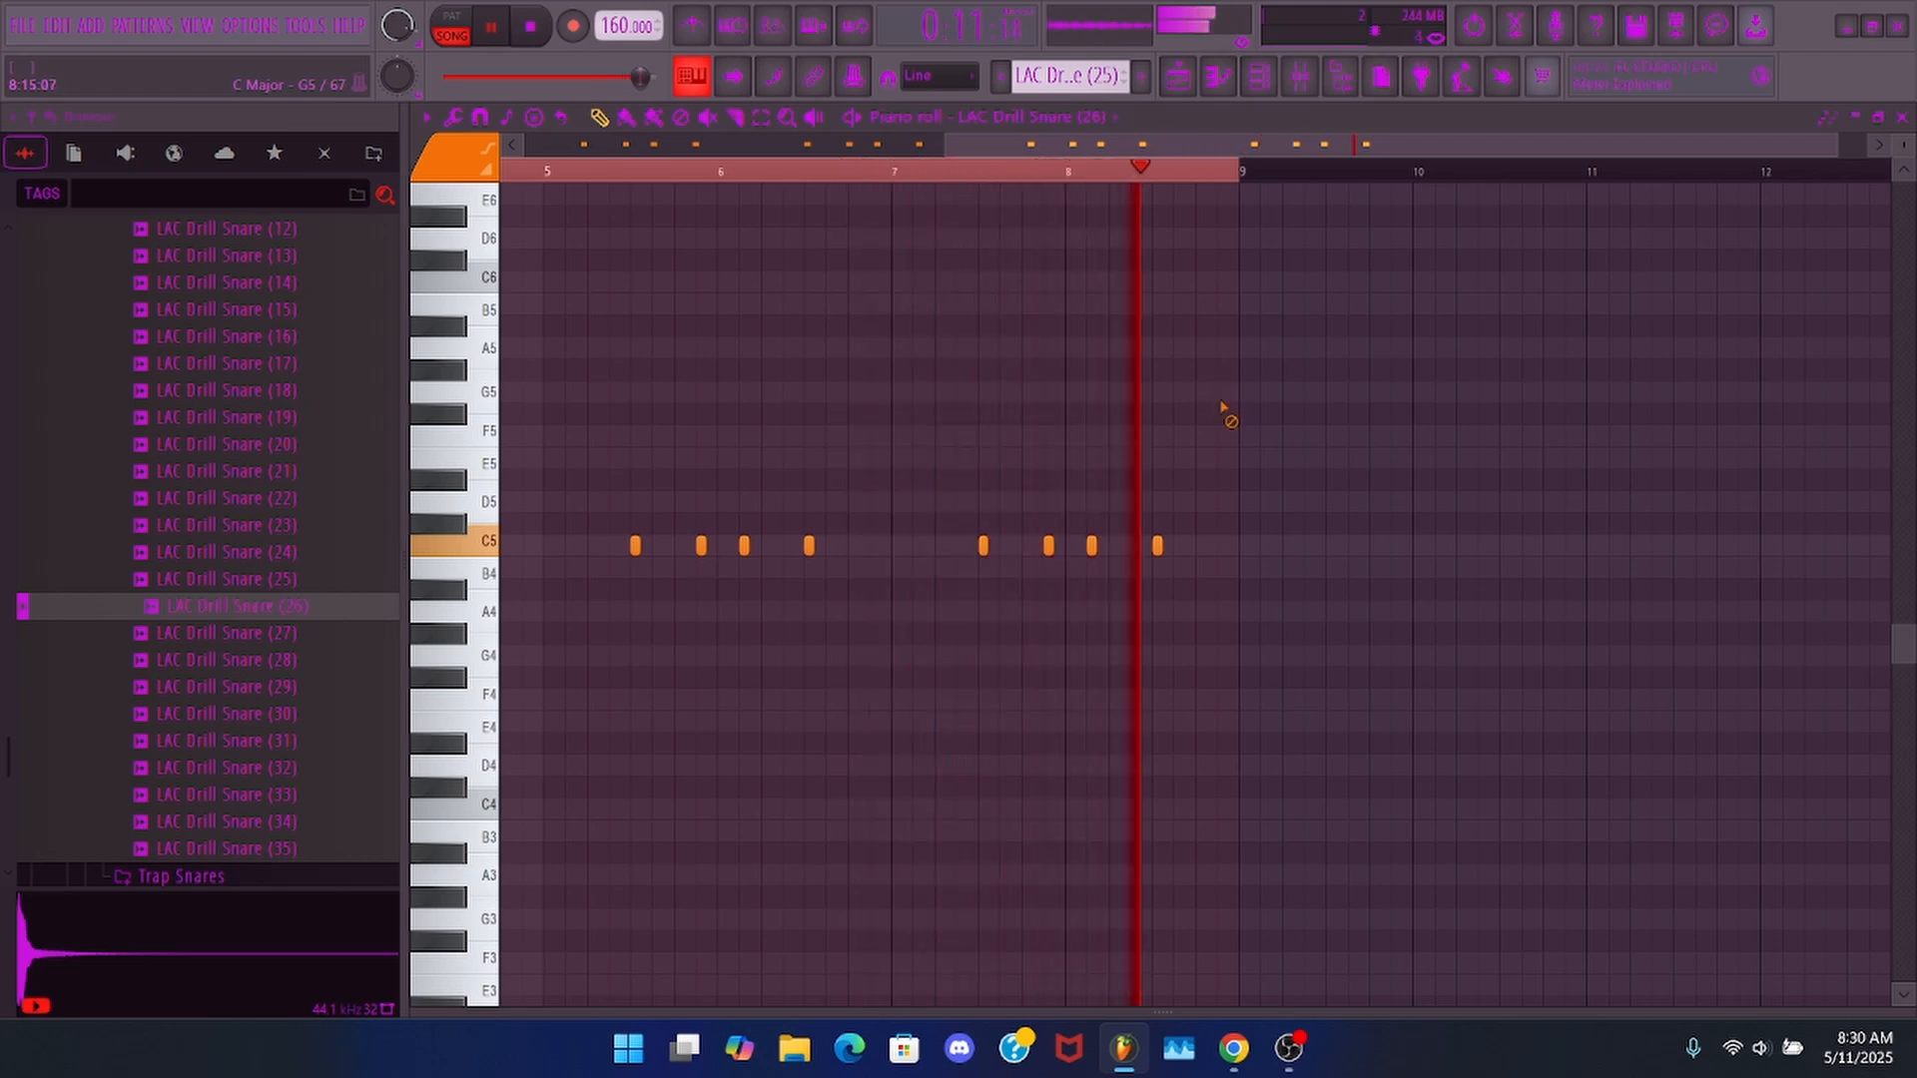
key("space")
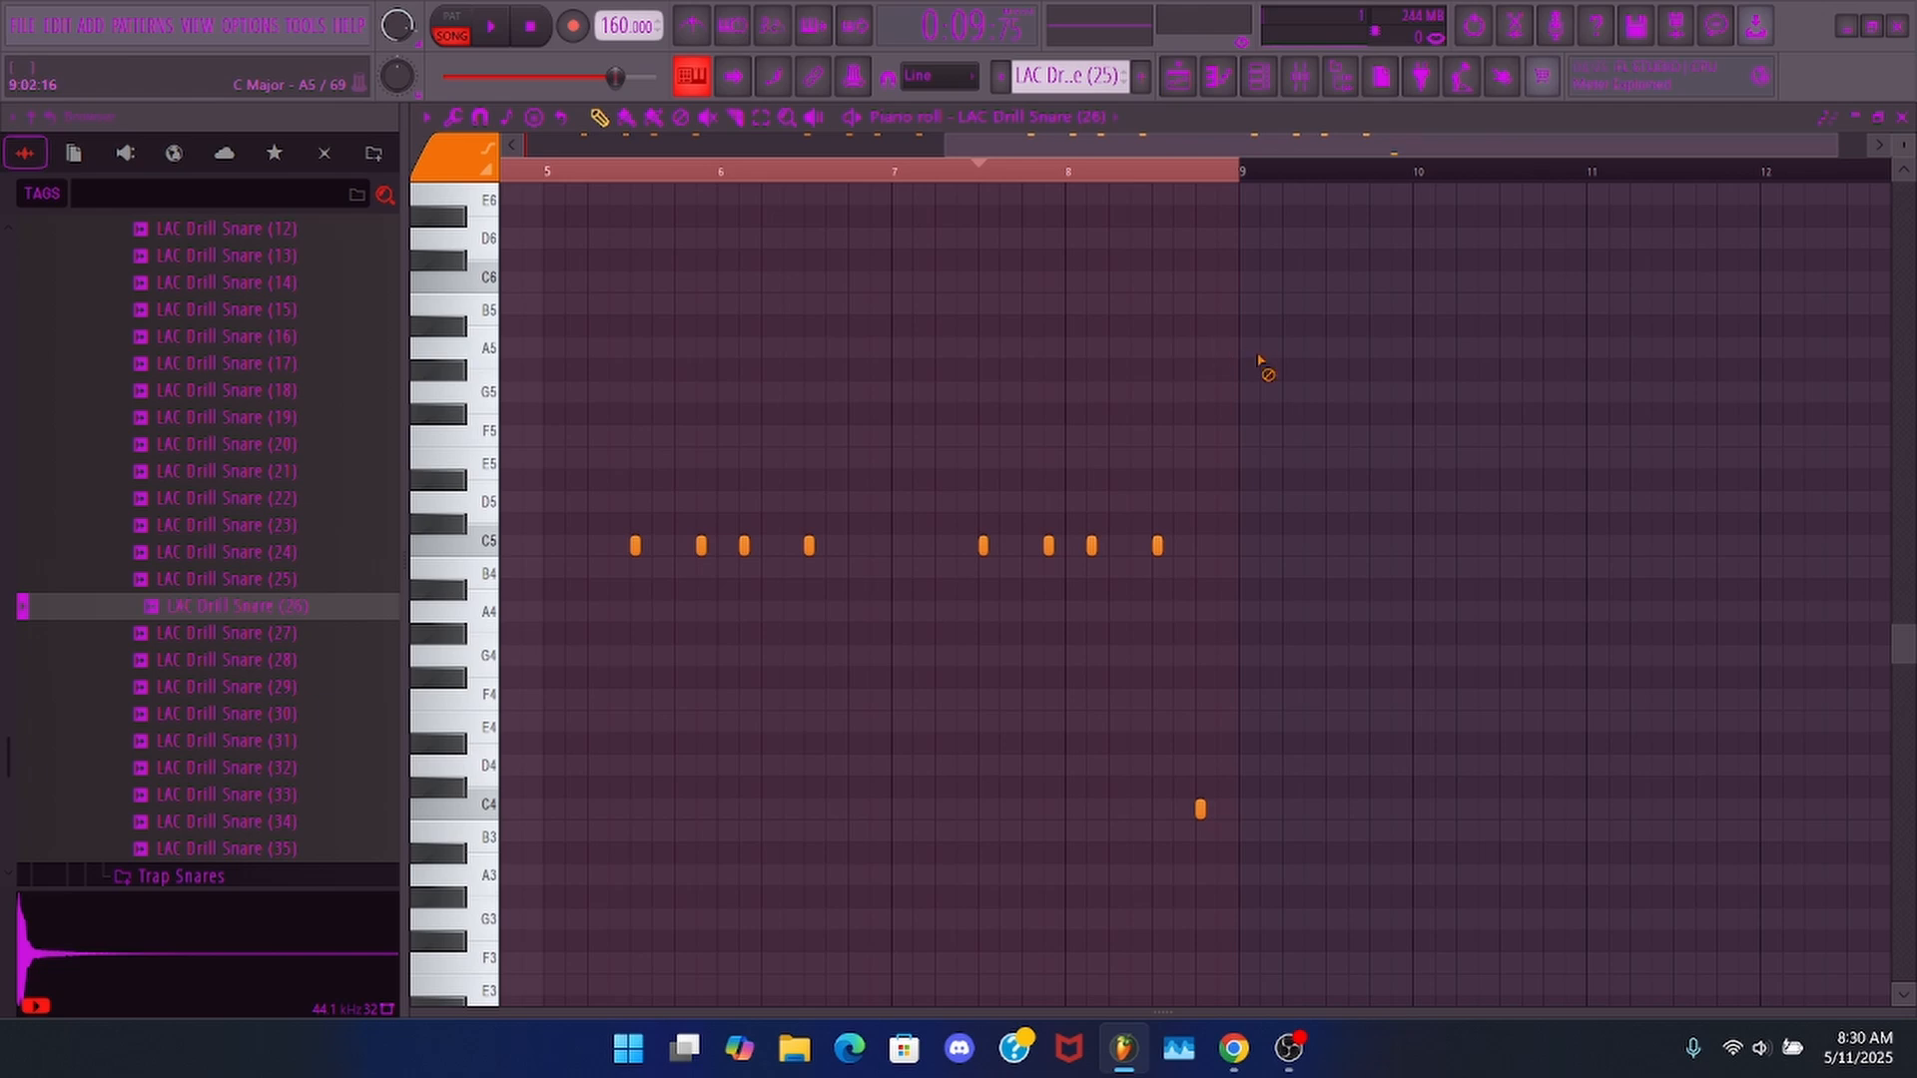
key("space")
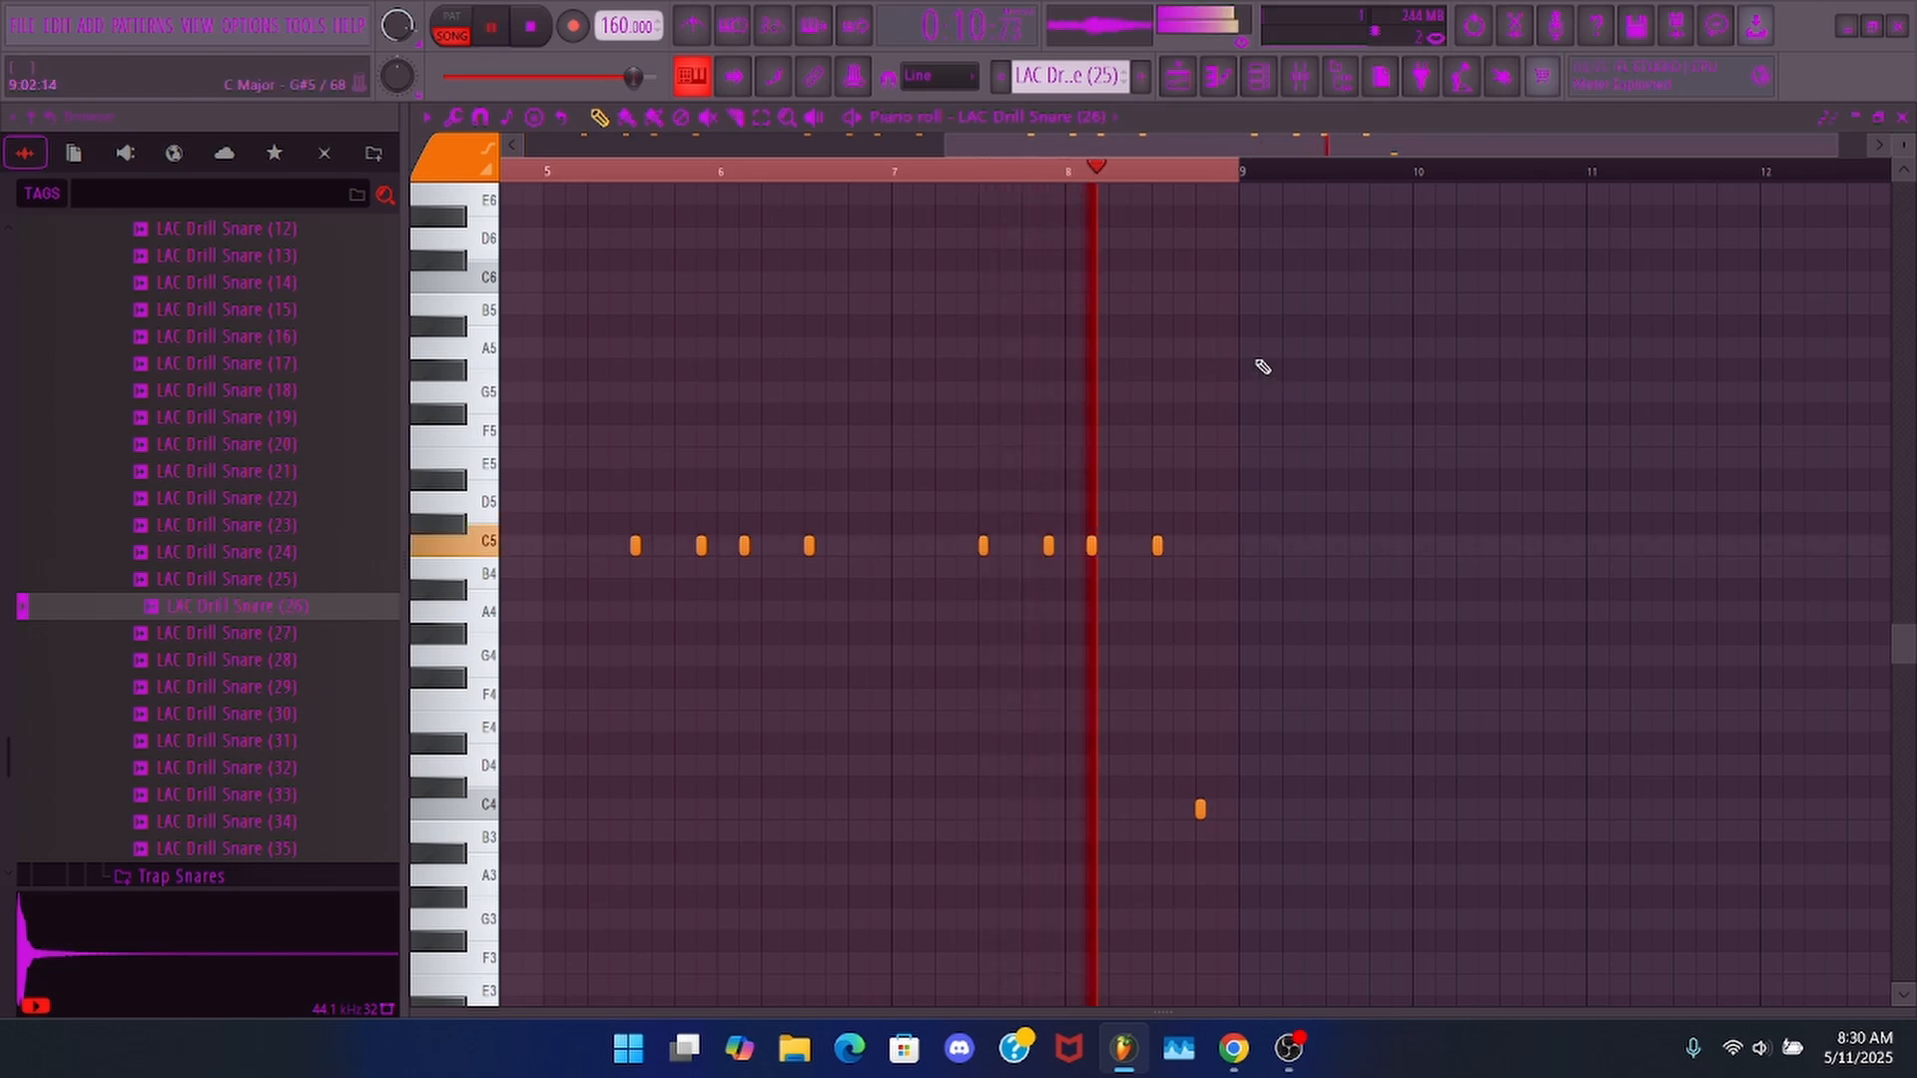
key("space")
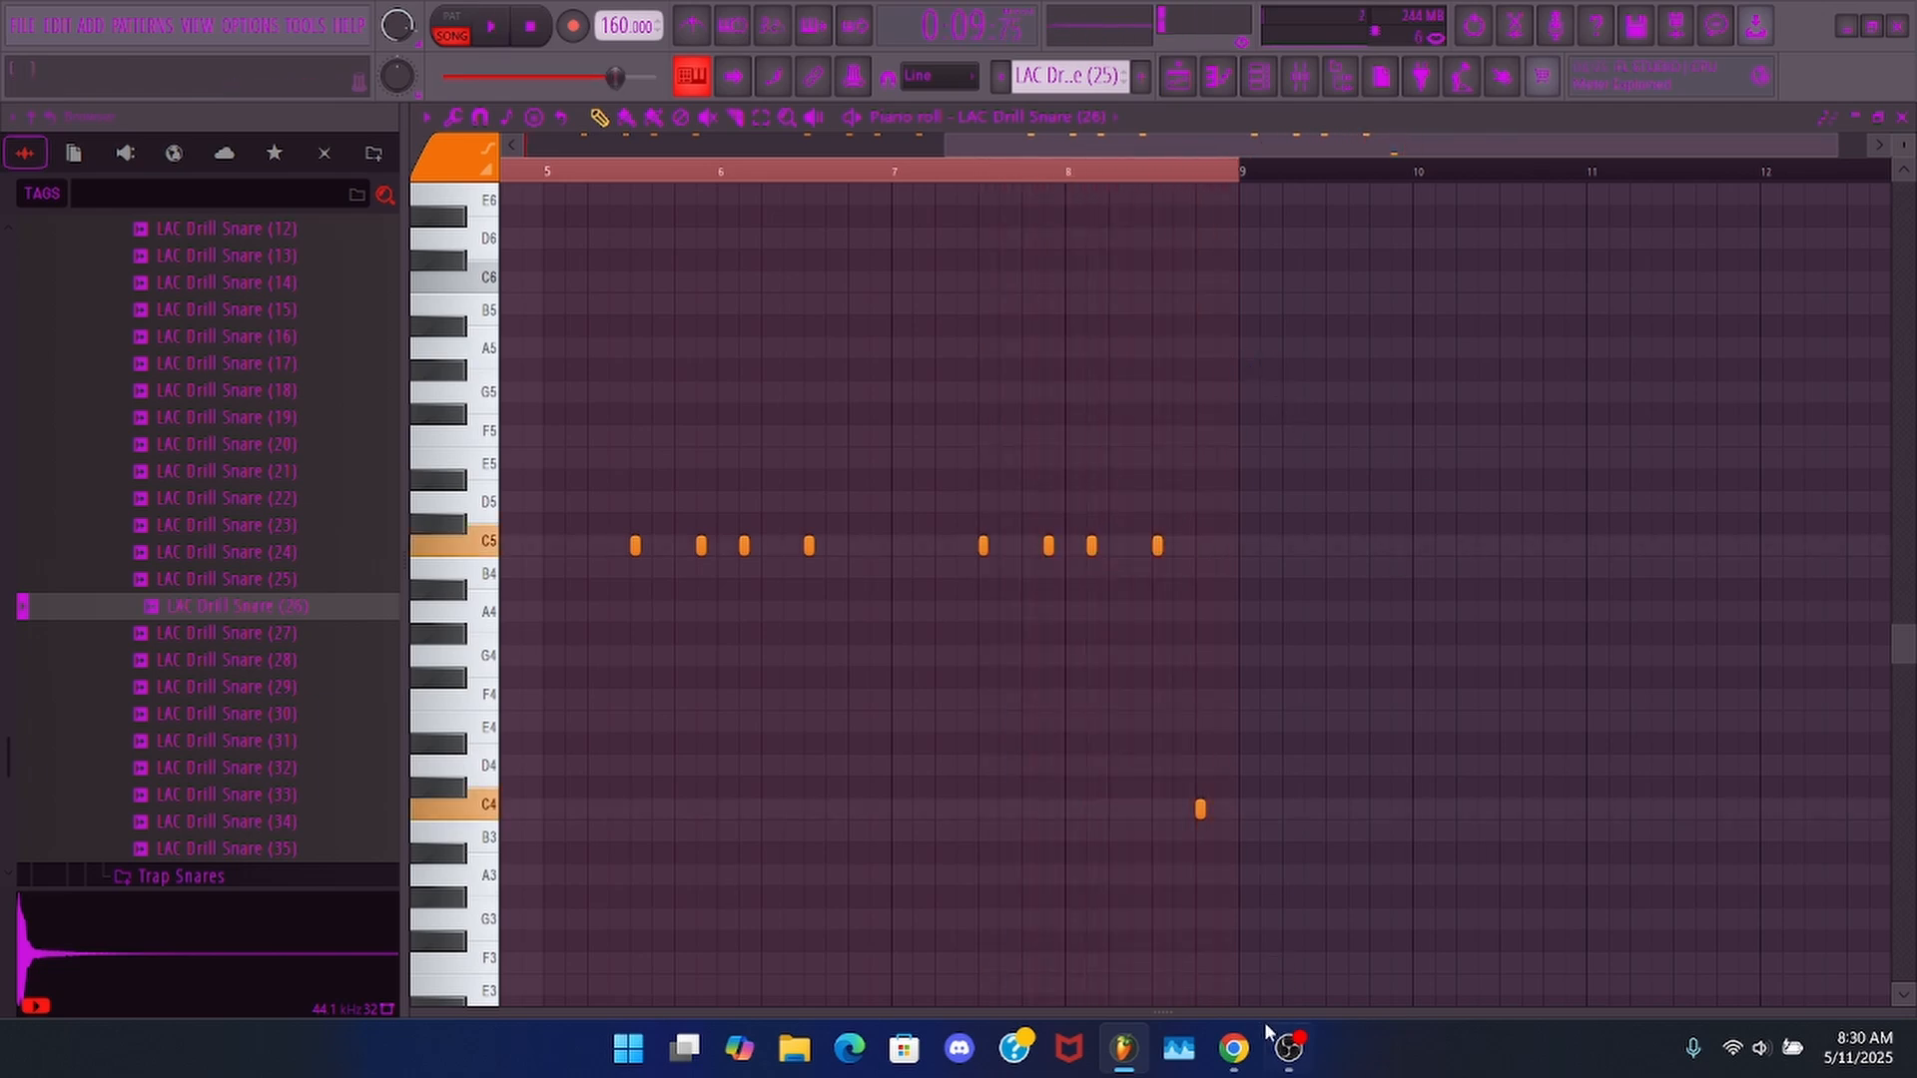
mouse_move(1238, 1050)
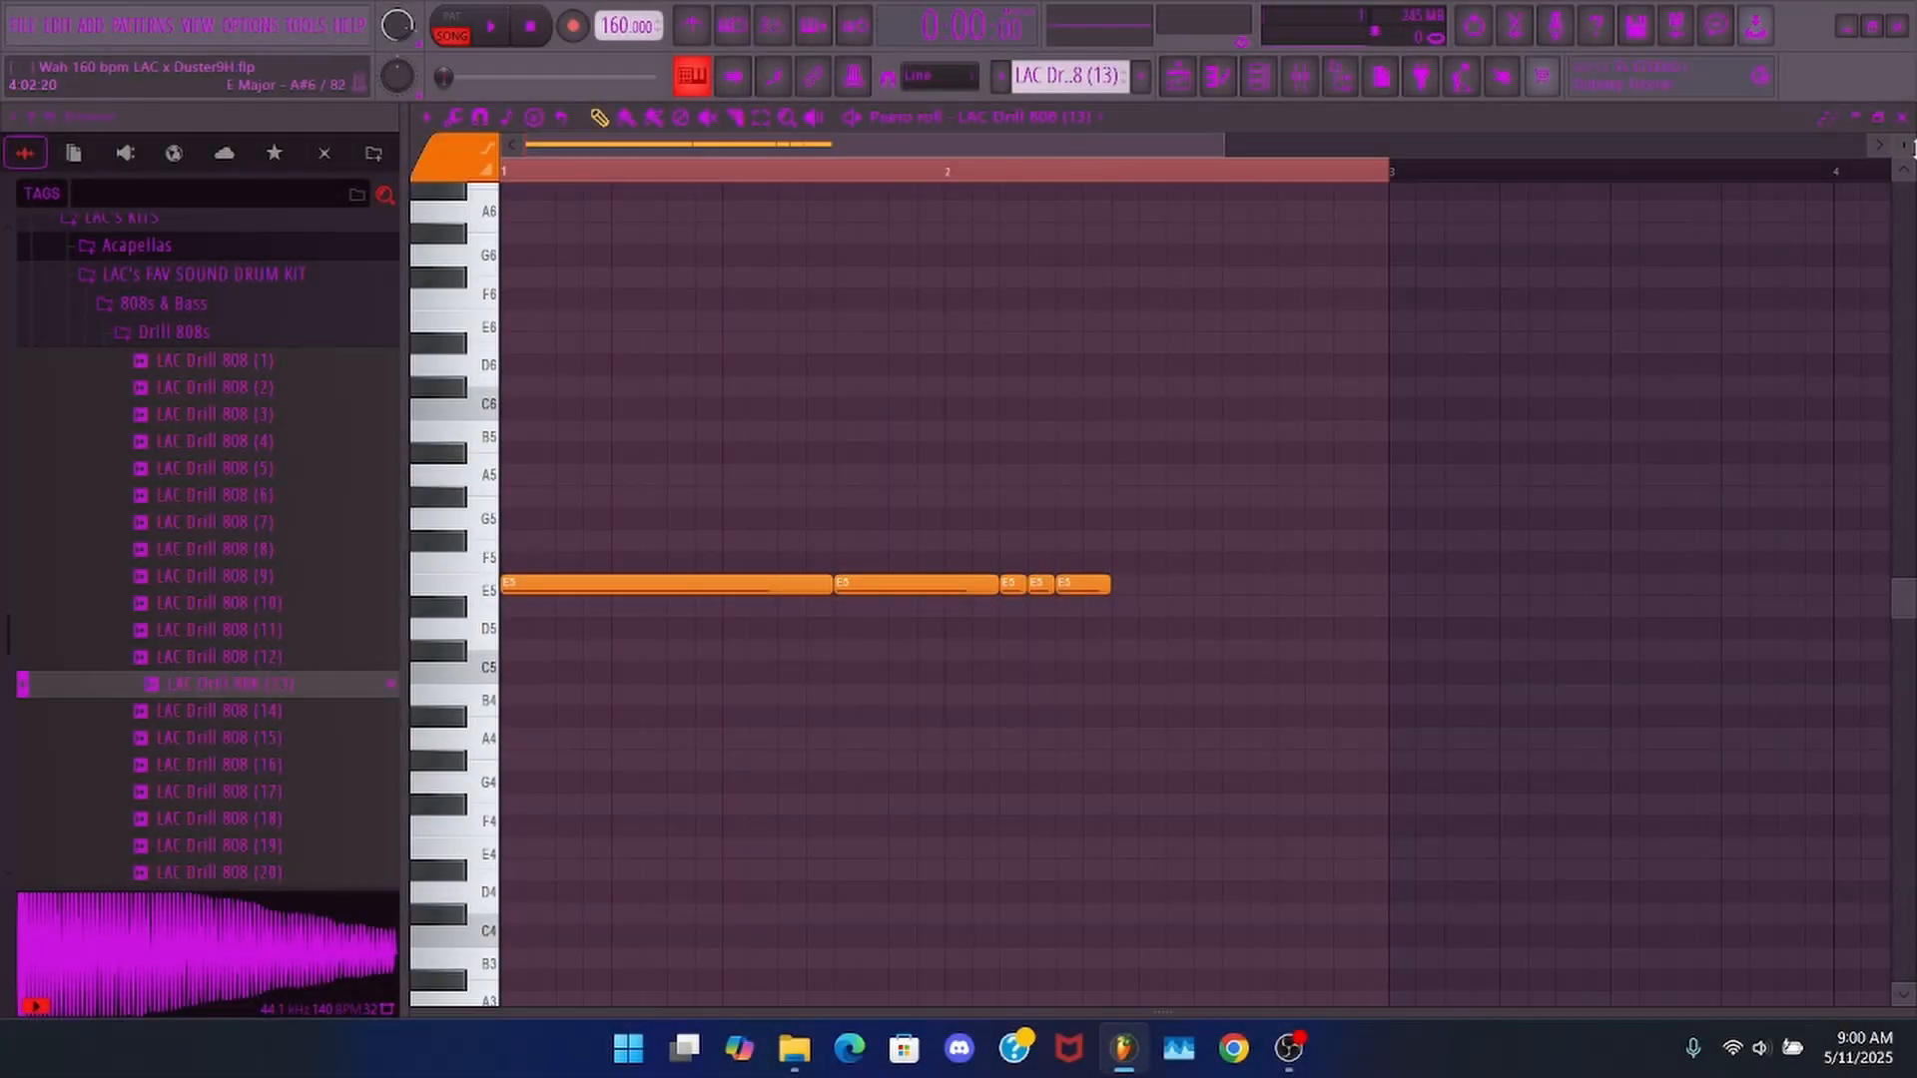
- Load the WAH audio clip from the playlist into Edison and detect its pitch regions to read the loop's notes
key("F5")
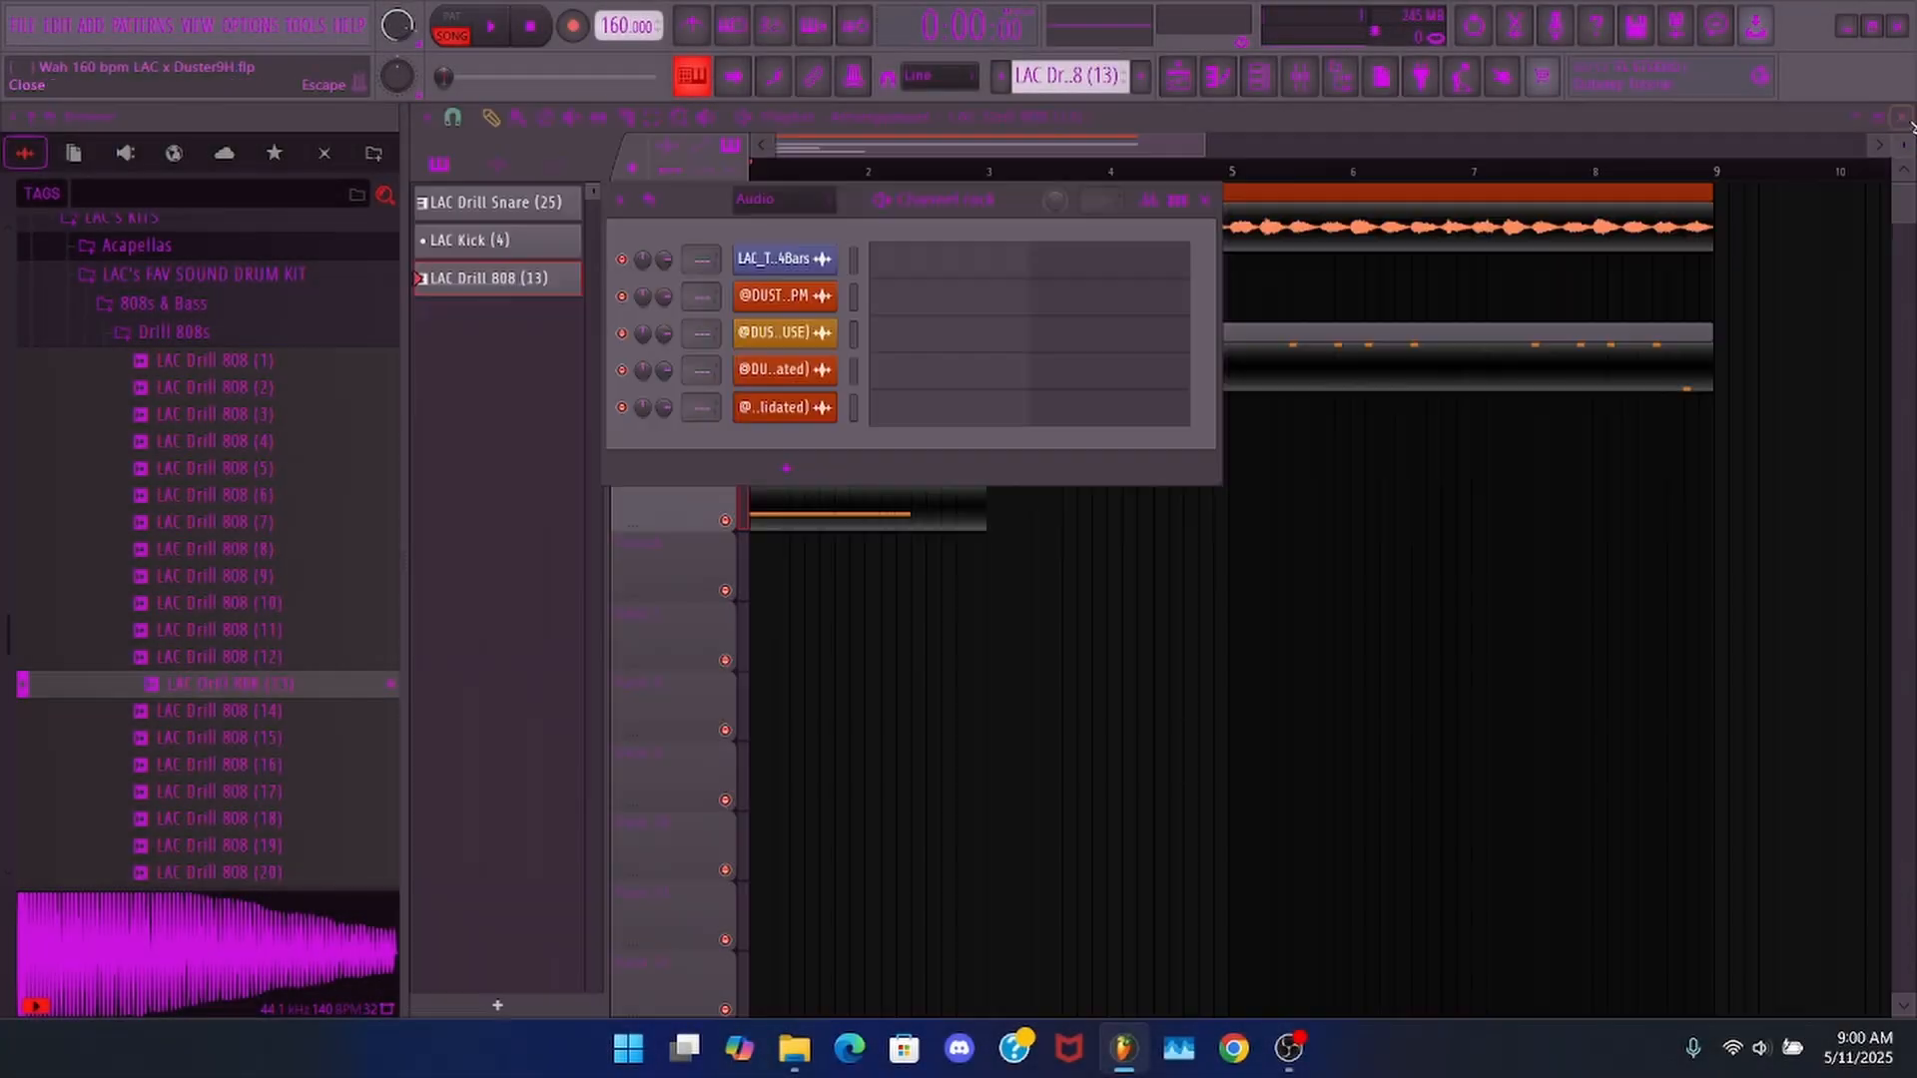
left_click(962, 190)
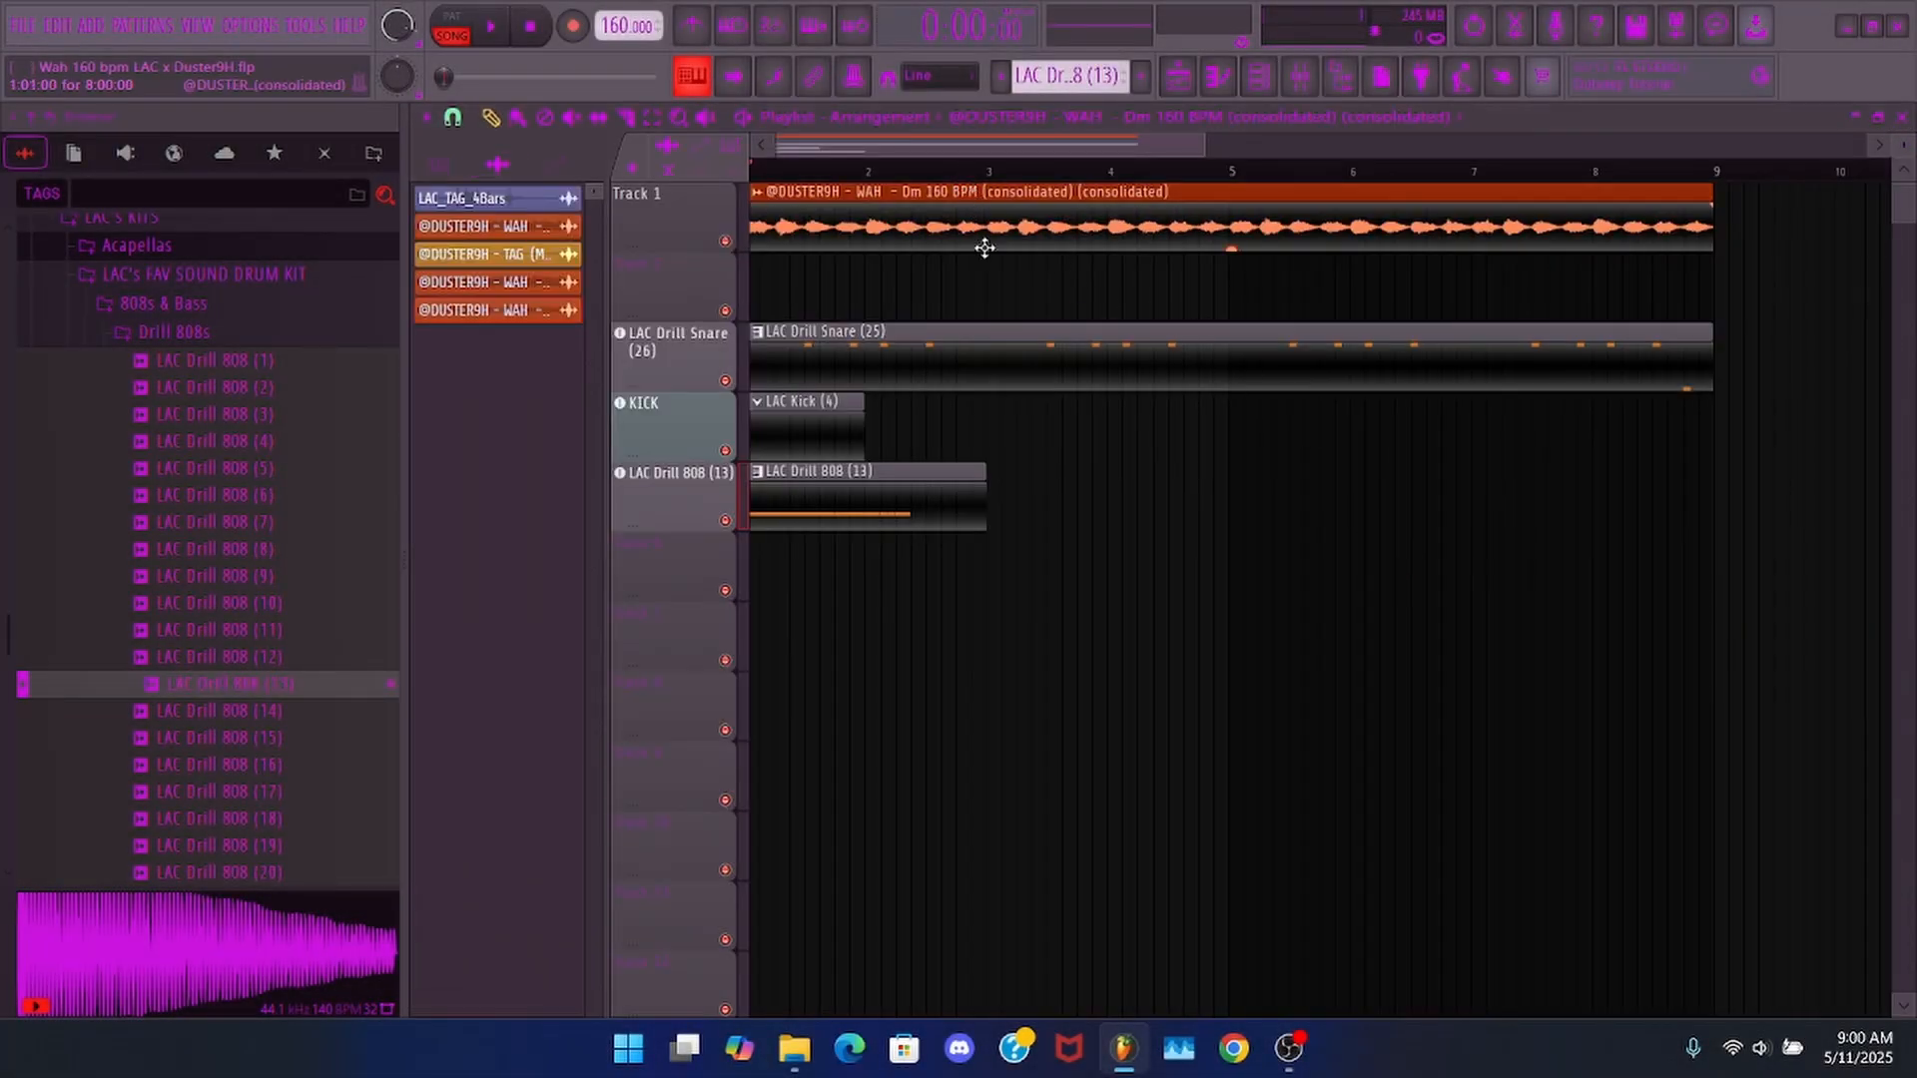
double_click(891, 240)
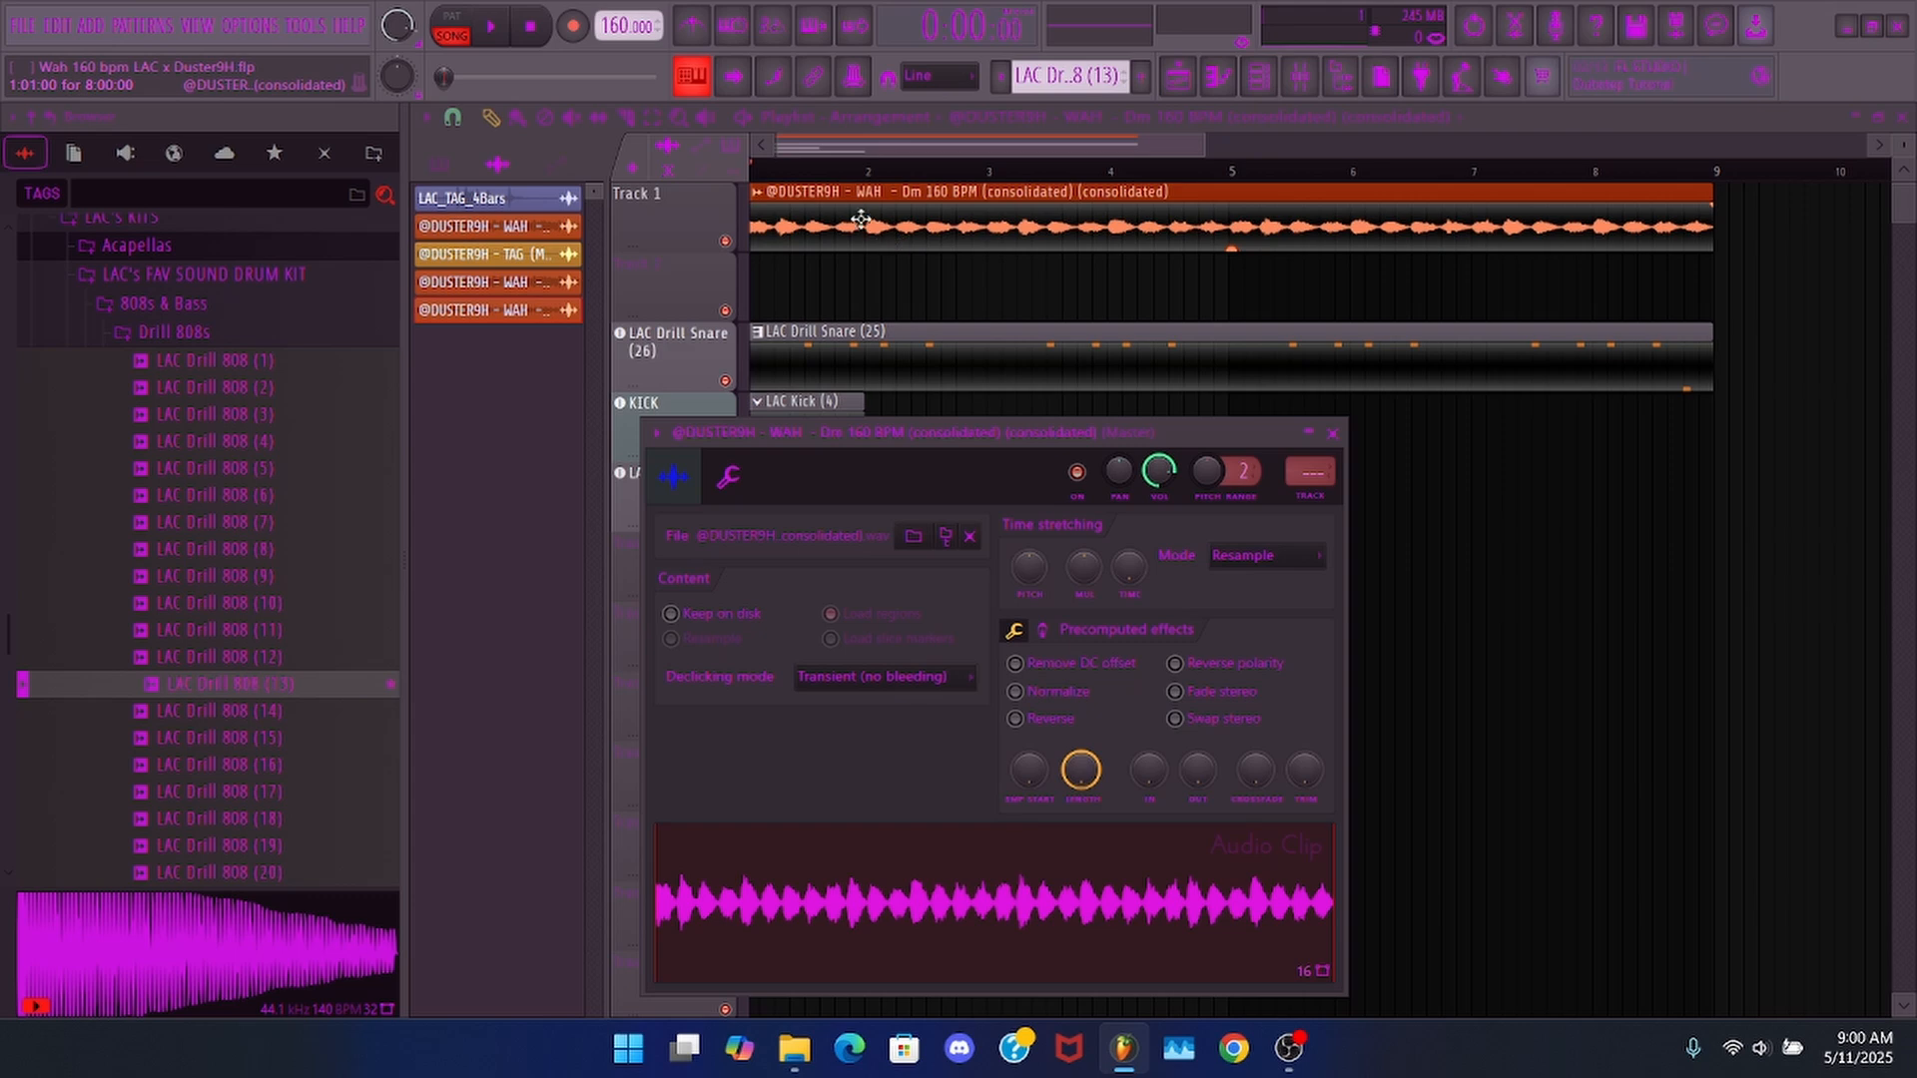
key("ctrl+e")
right_click(863, 580)
mouse_move(902, 668)
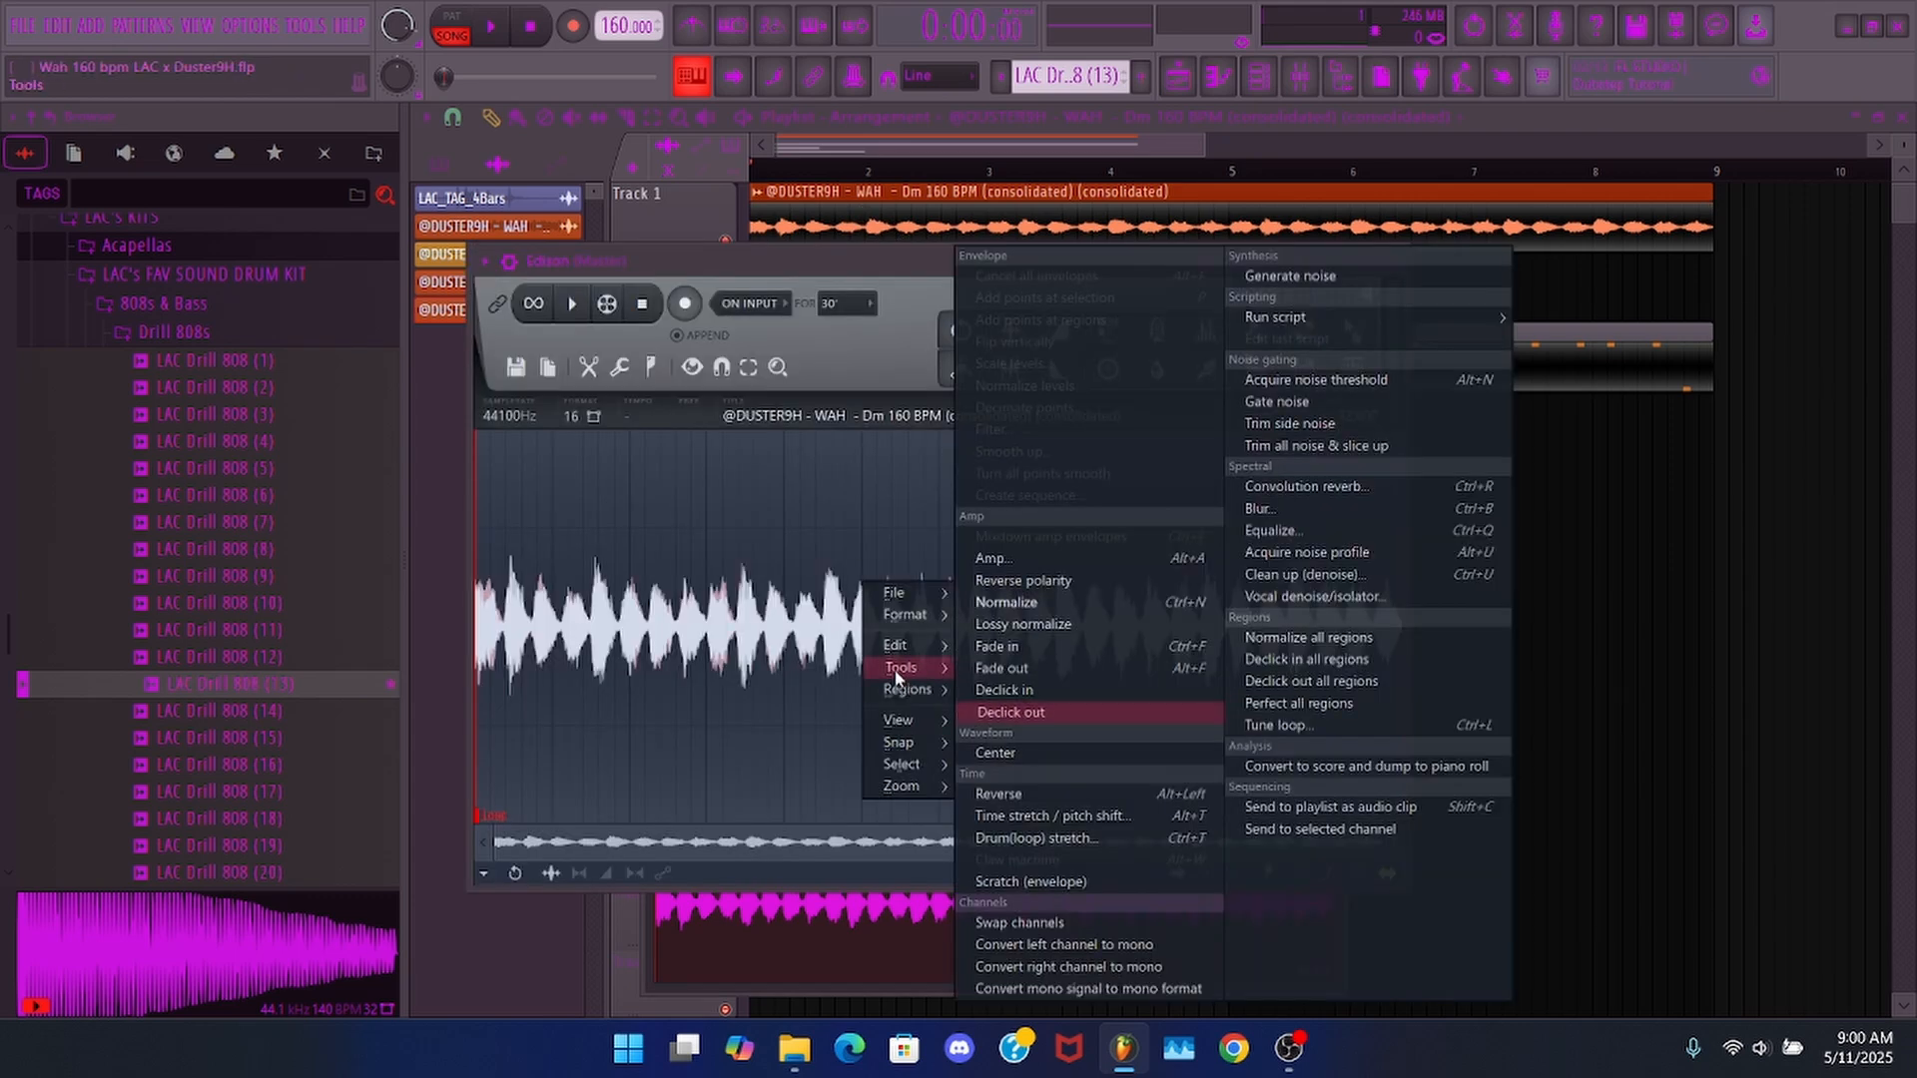
left_click(1073, 958)
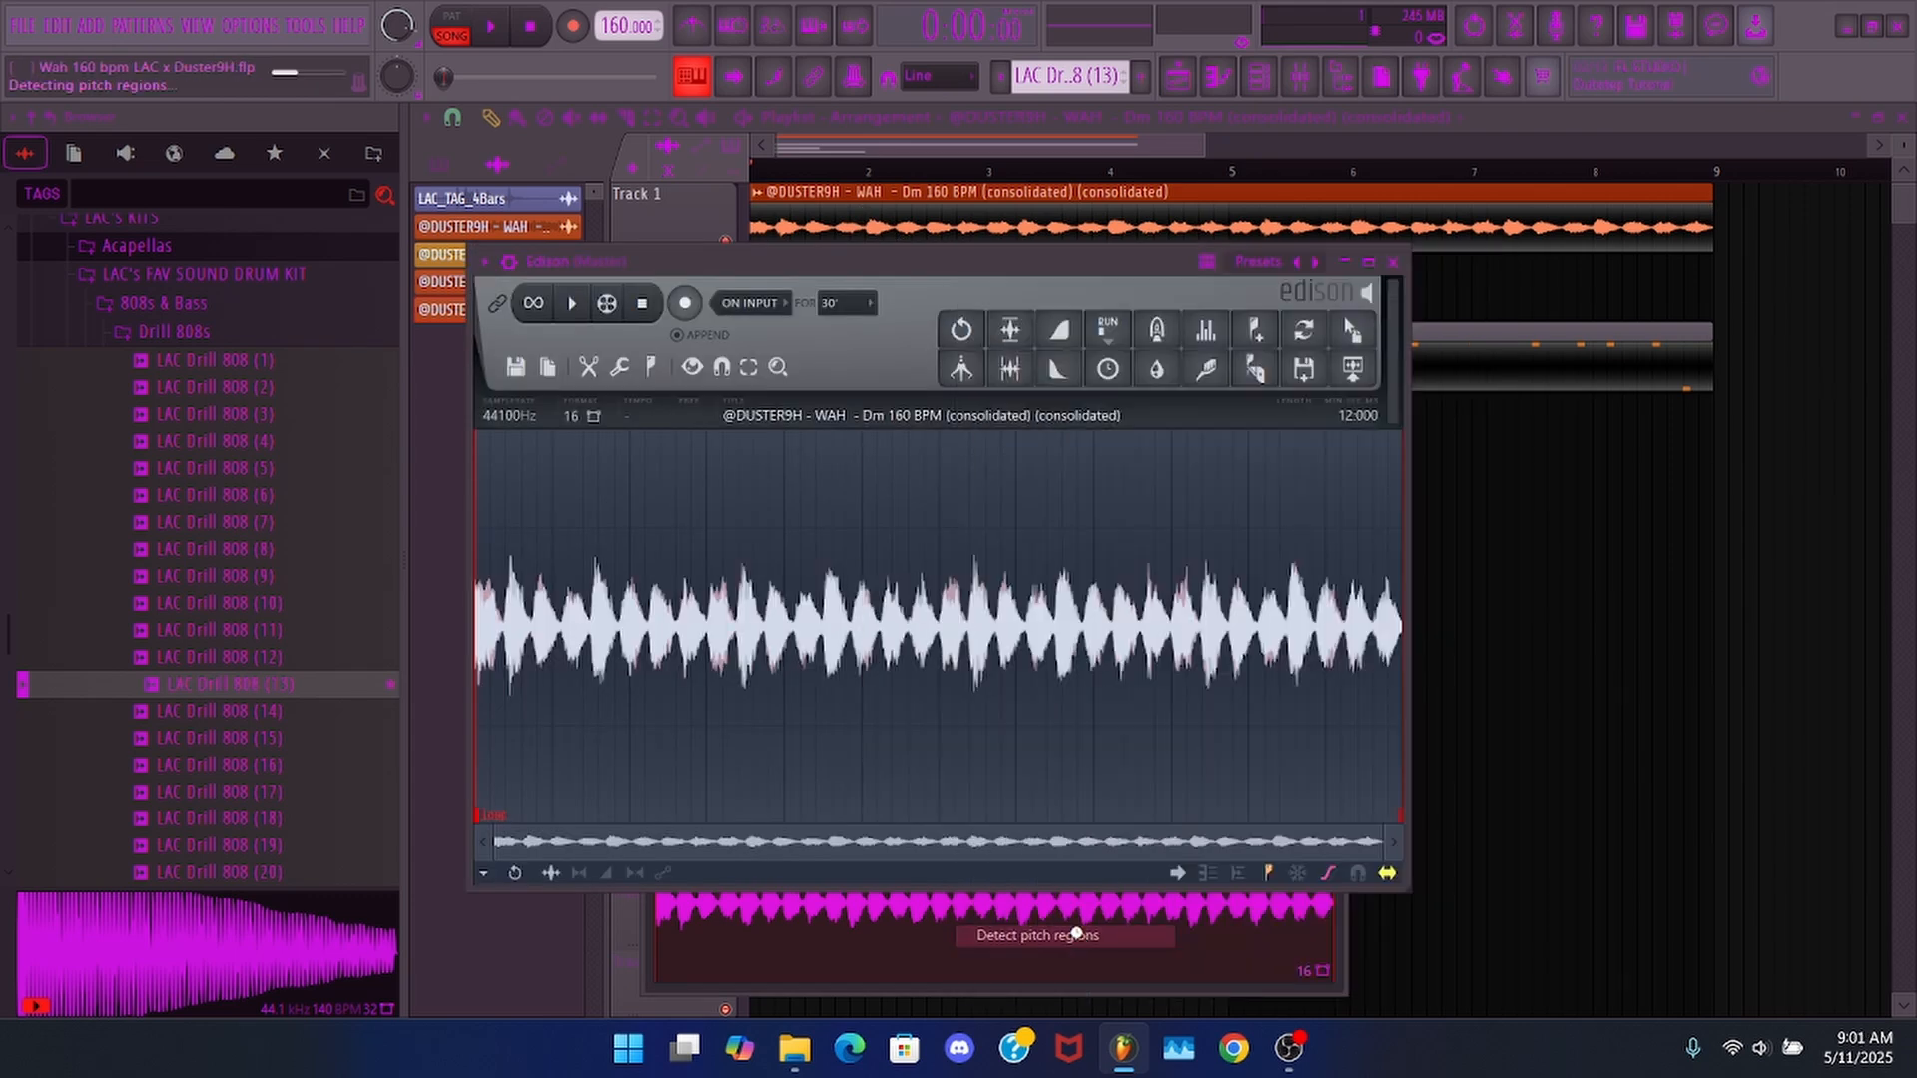
left_click_drag(1381, 844, 509, 703)
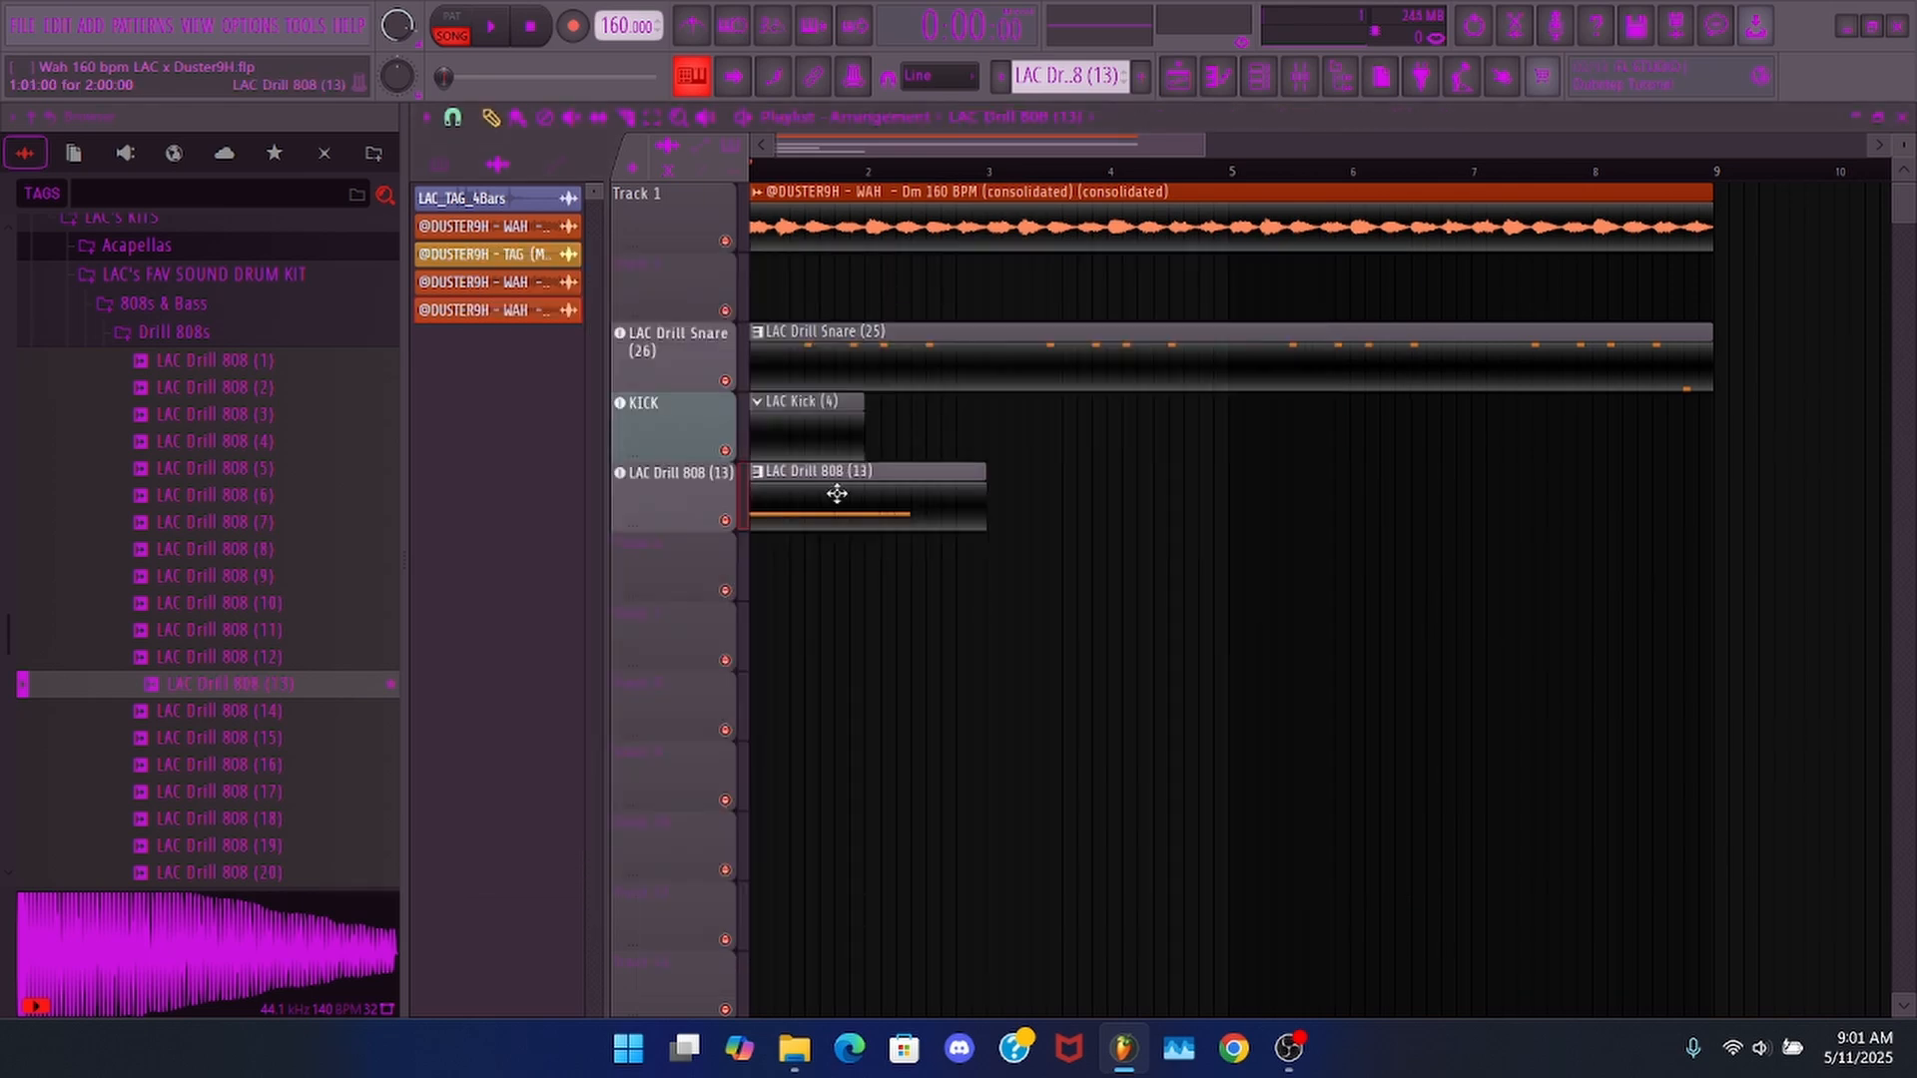
- Open the LAC Drill 808 (13) clip's notes, raise them two octaves to E7, and lower them by semitones to G6
double_click(836, 493)
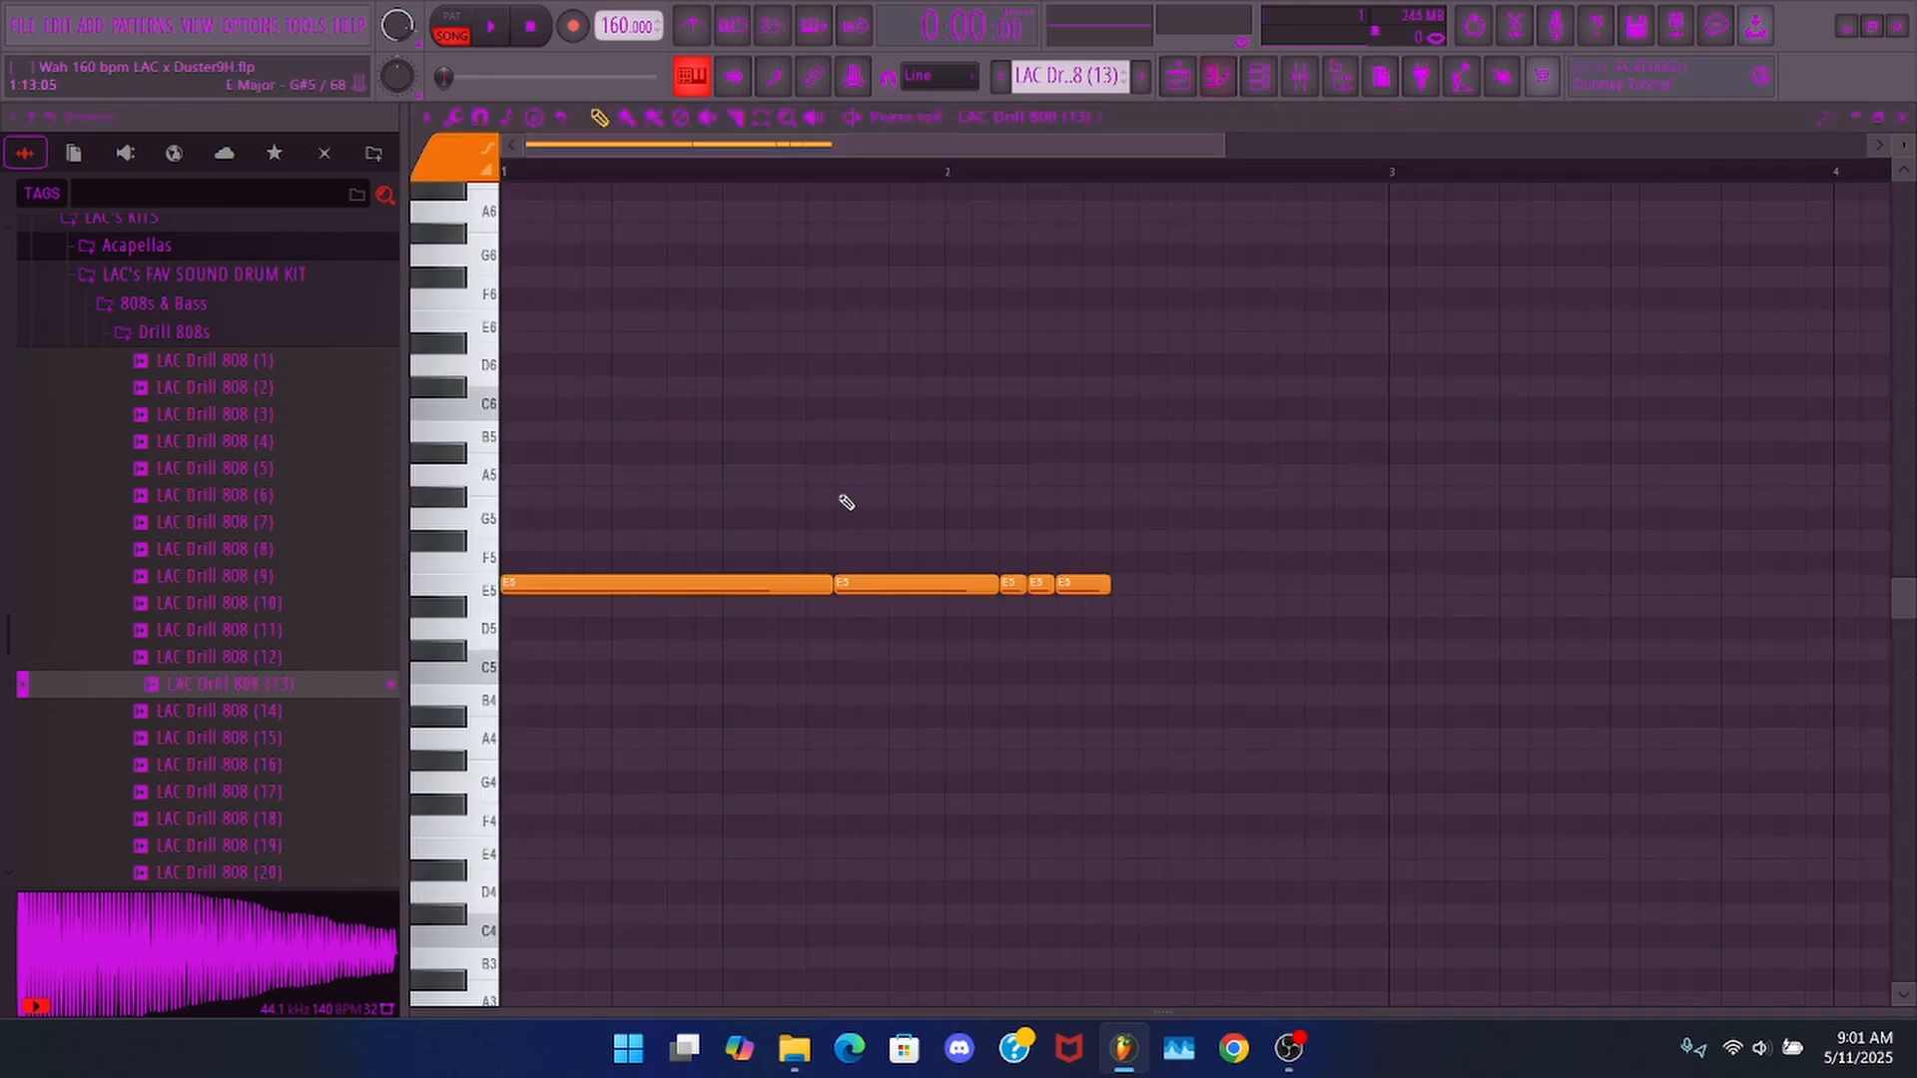
key("ctrl+Up")
key("ctrl+Up")
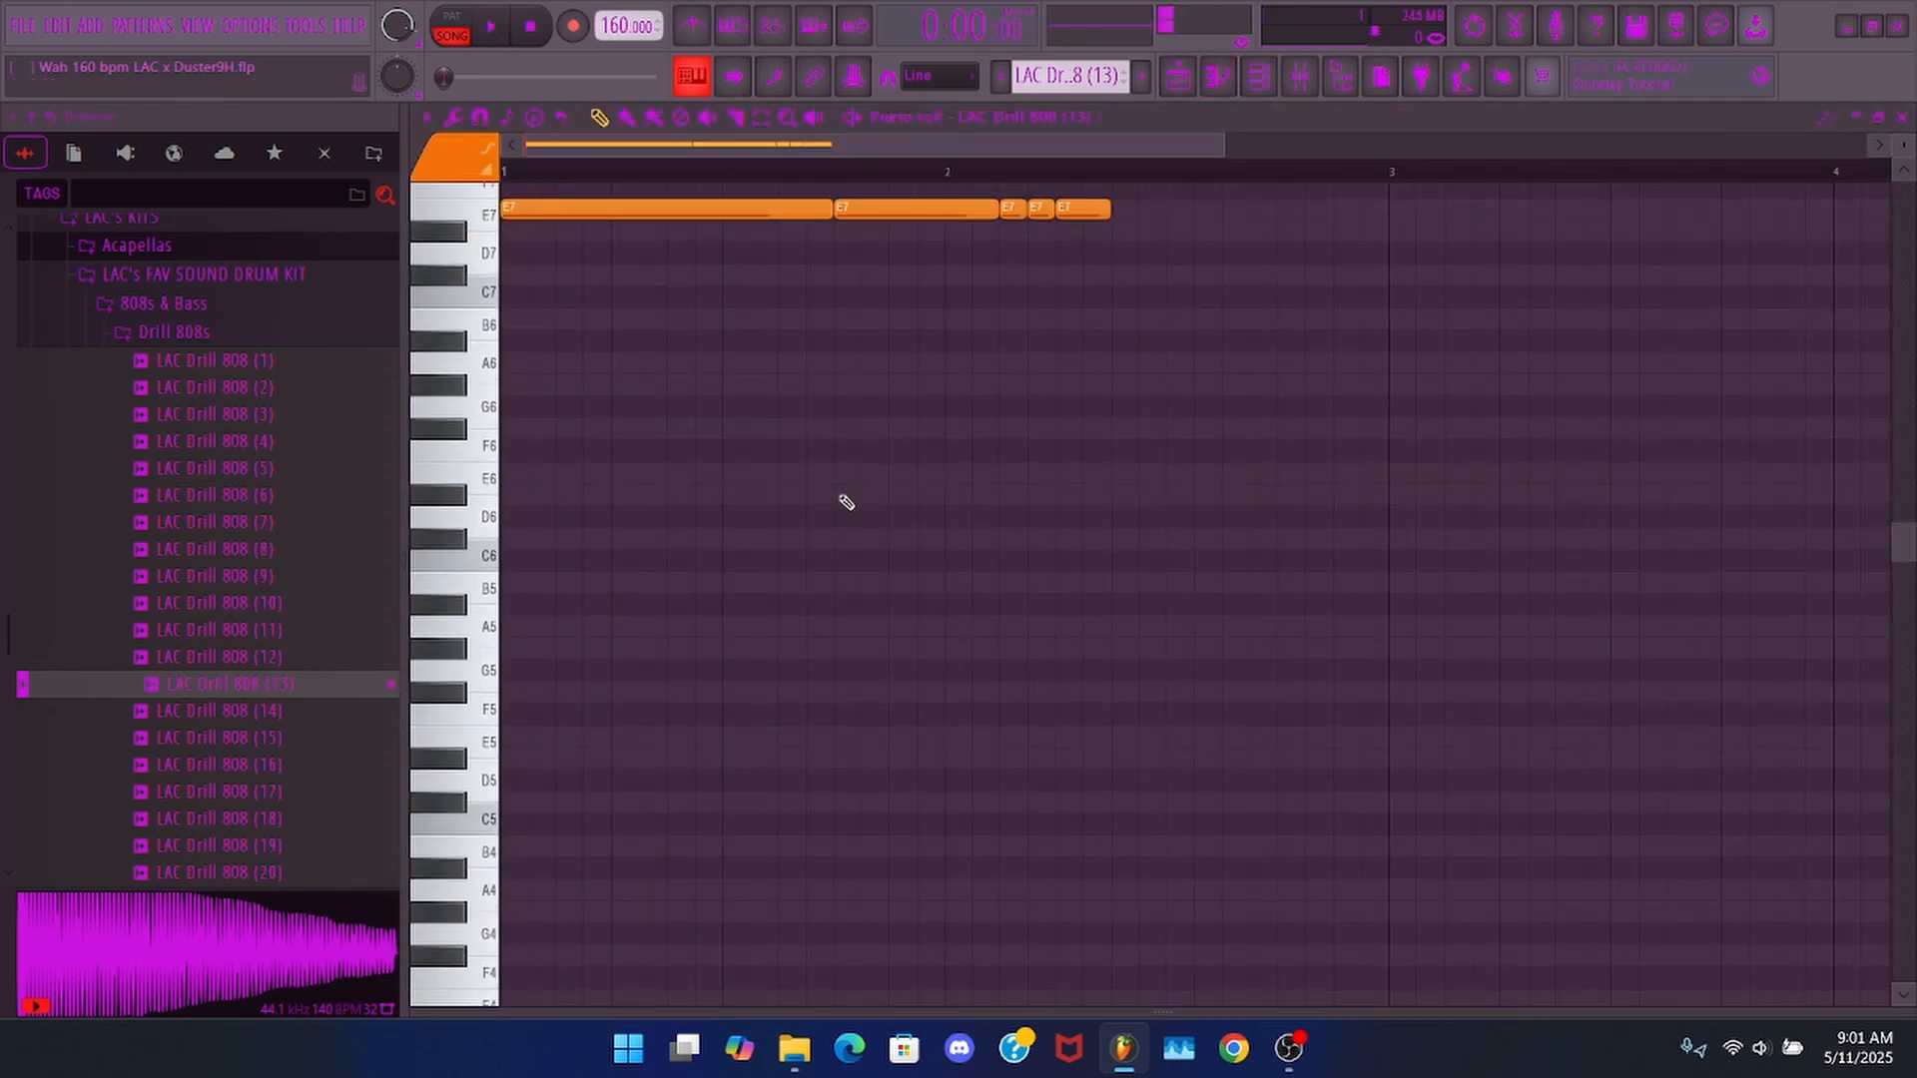
key("Down")
key("Down")
key("Down")
key("Down")
key("Down")
key("Down")
key("Down")
key("Down")
key("Down")
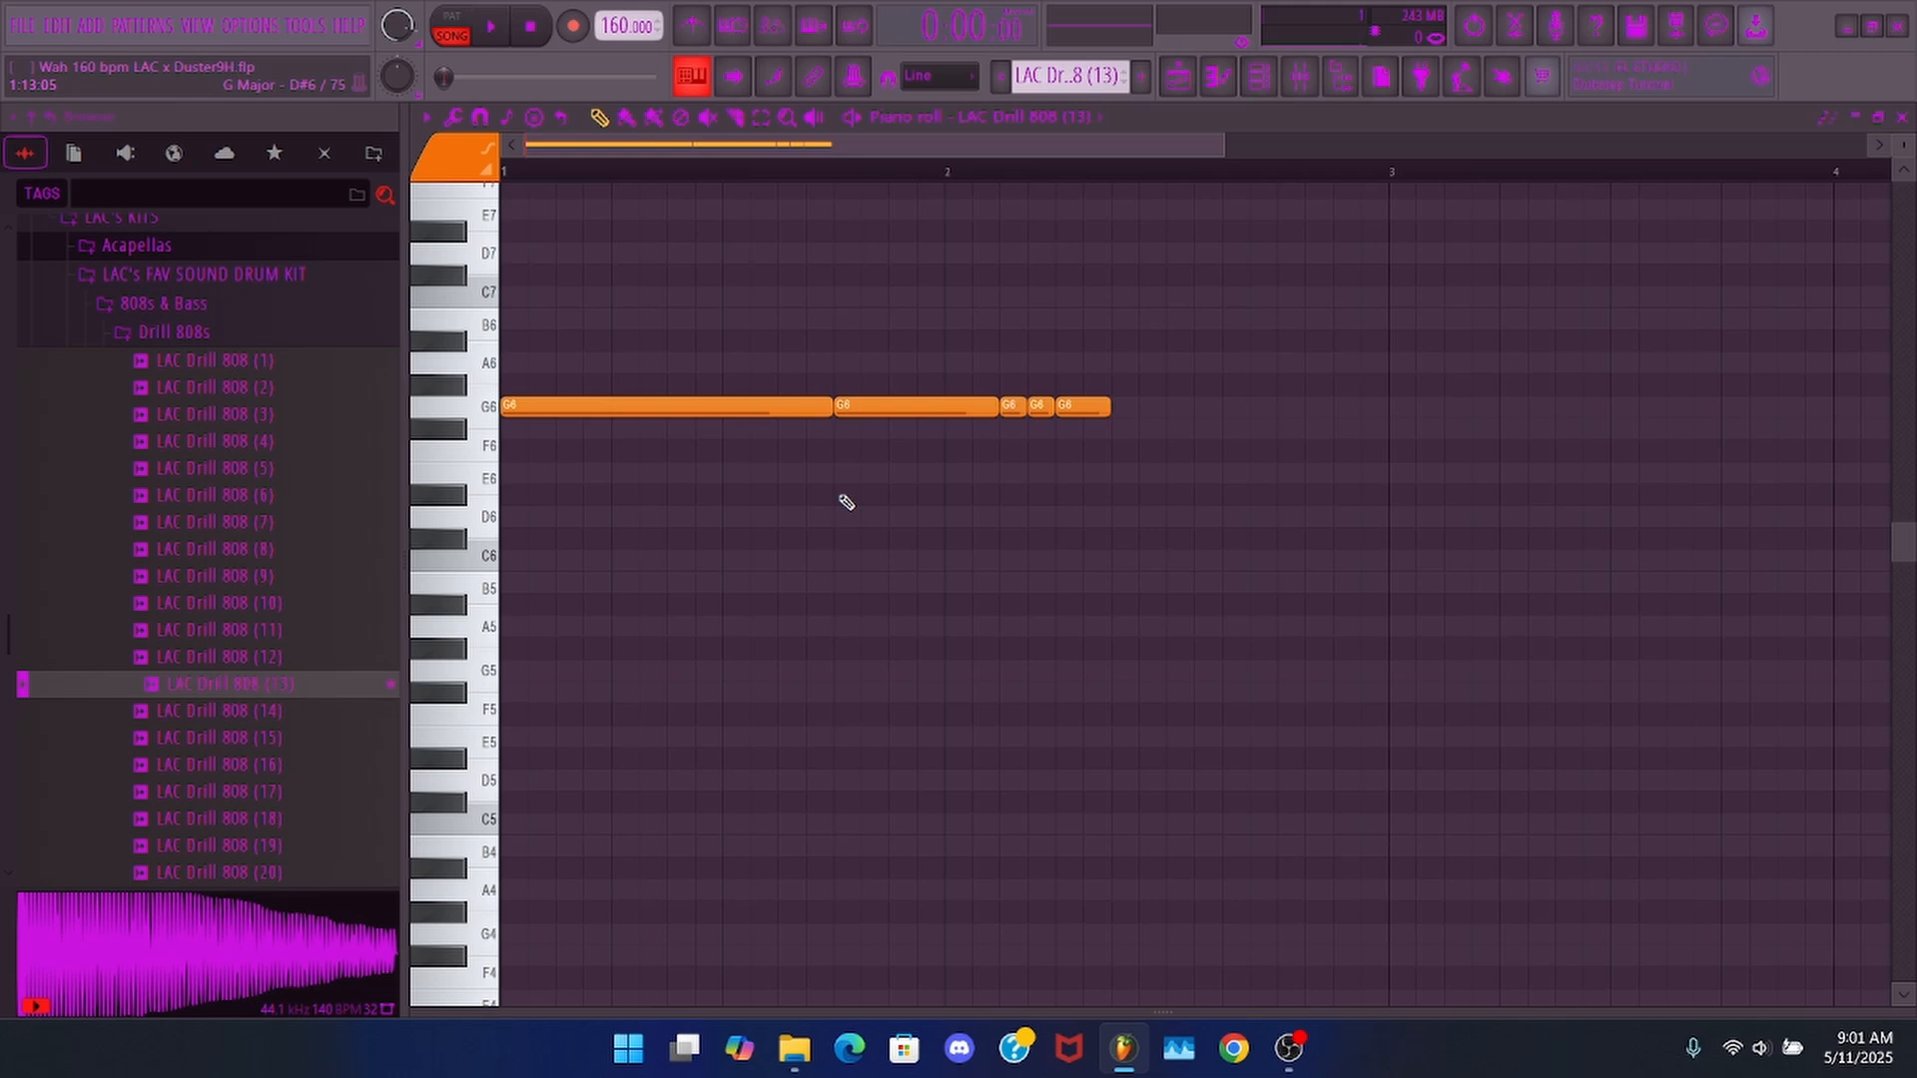
key("space")
- Lower the 808 notes by semitones to E6 and by one octave to E5, and check them in playback
key("Down")
key("Down")
key("Down")
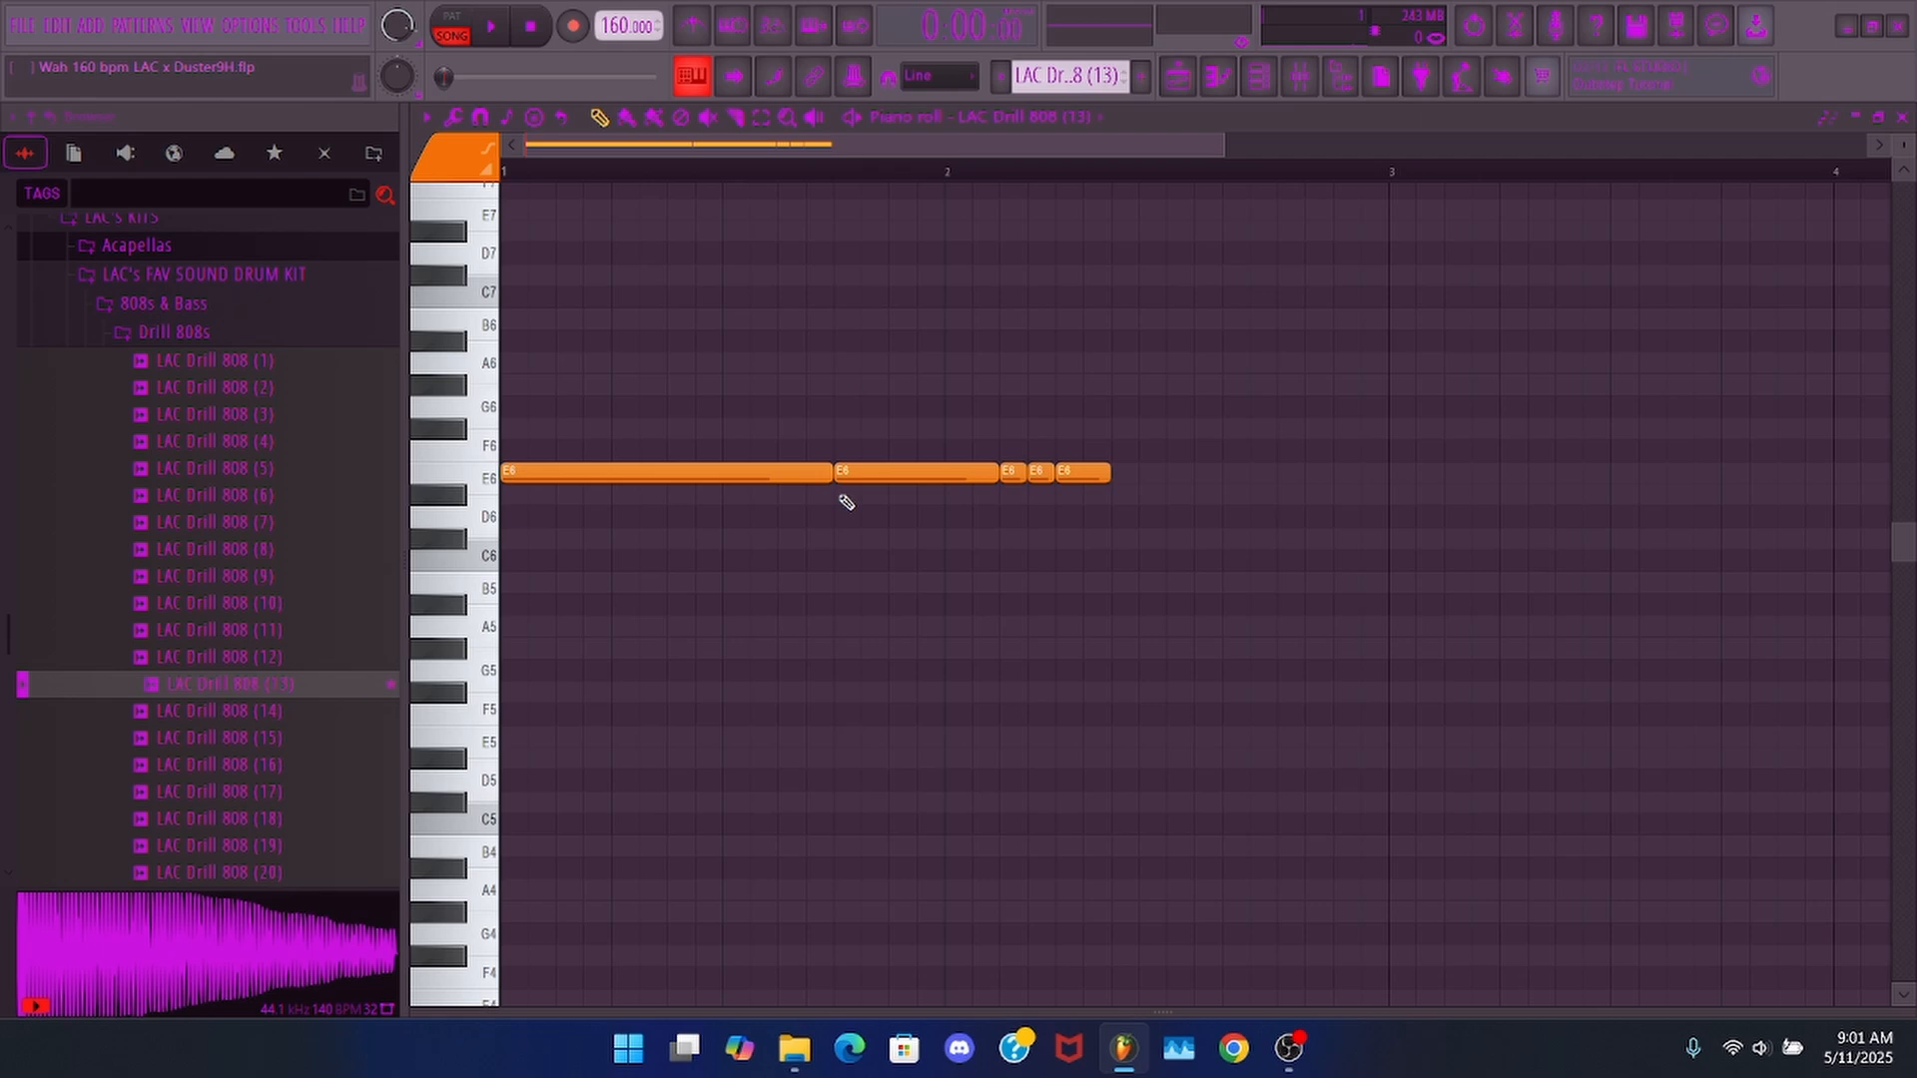
key("ctrl+Down")
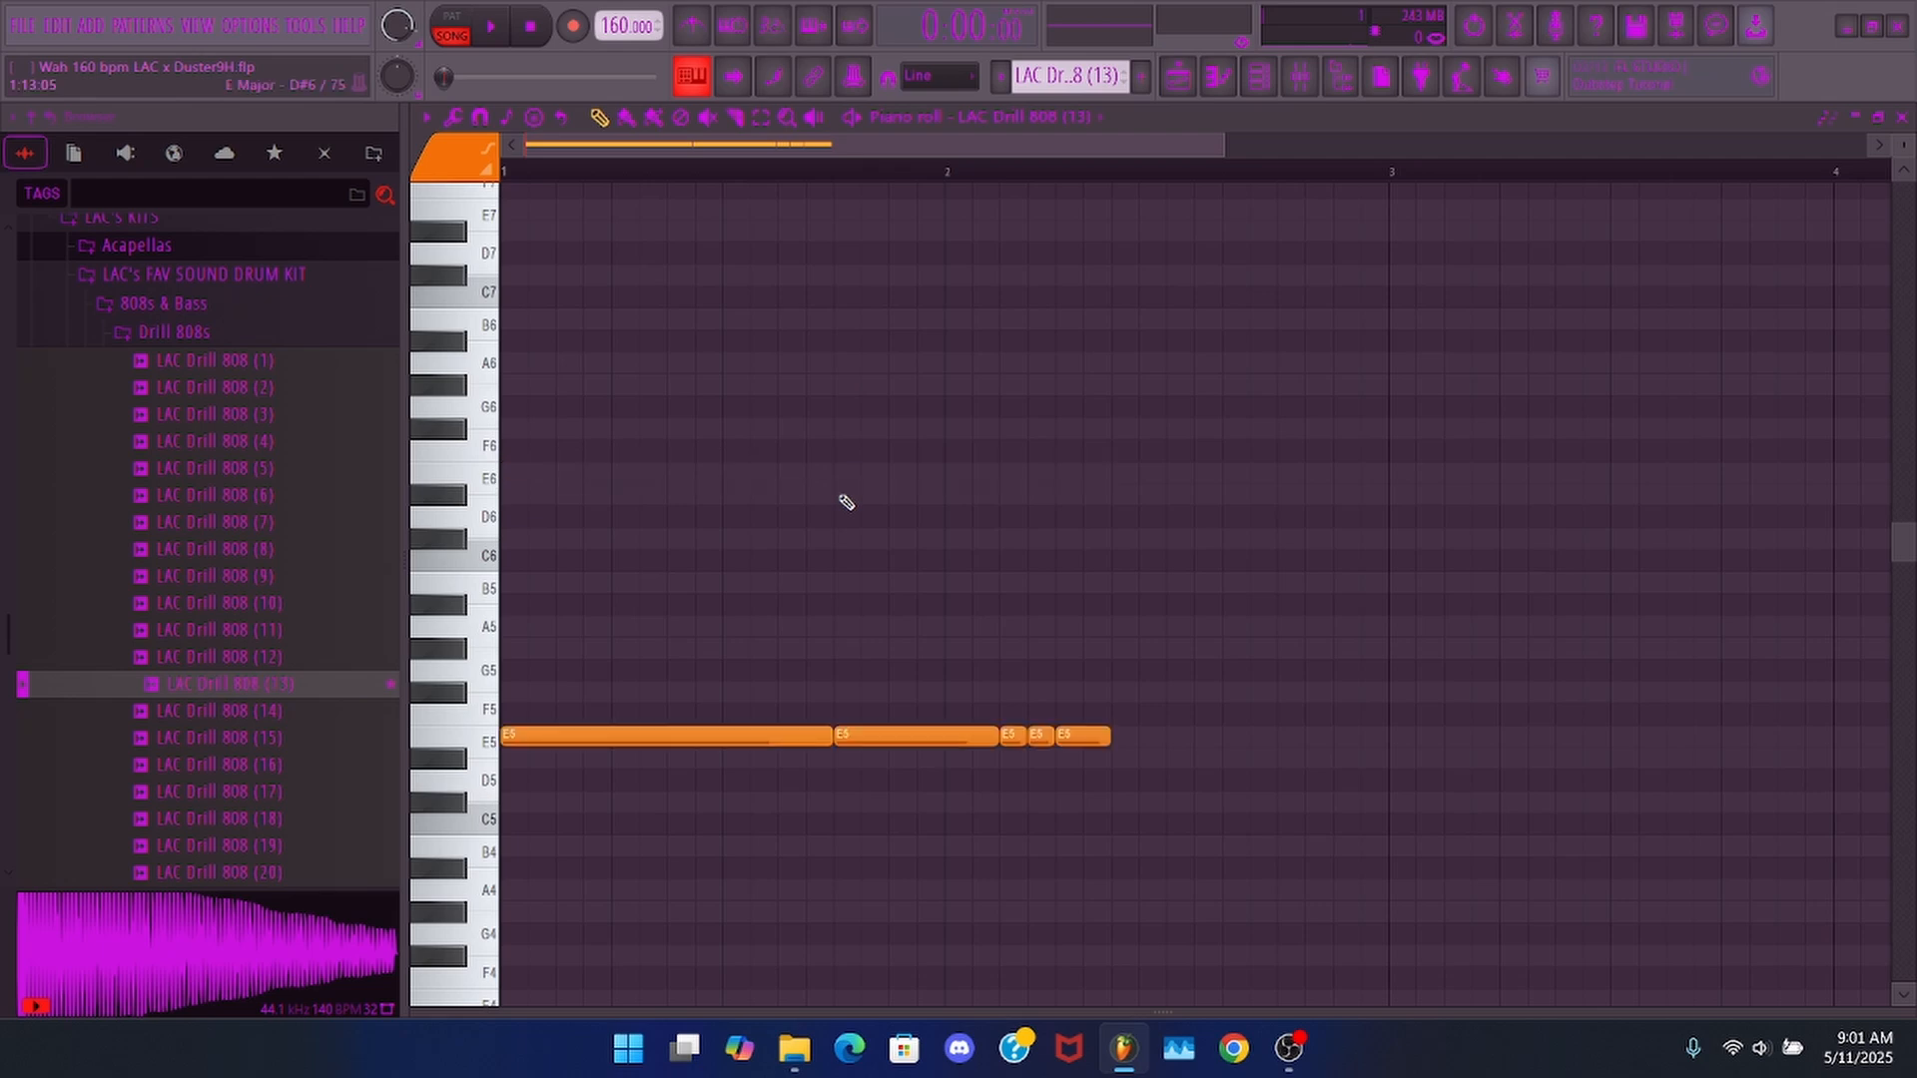
key("space")
key("space")
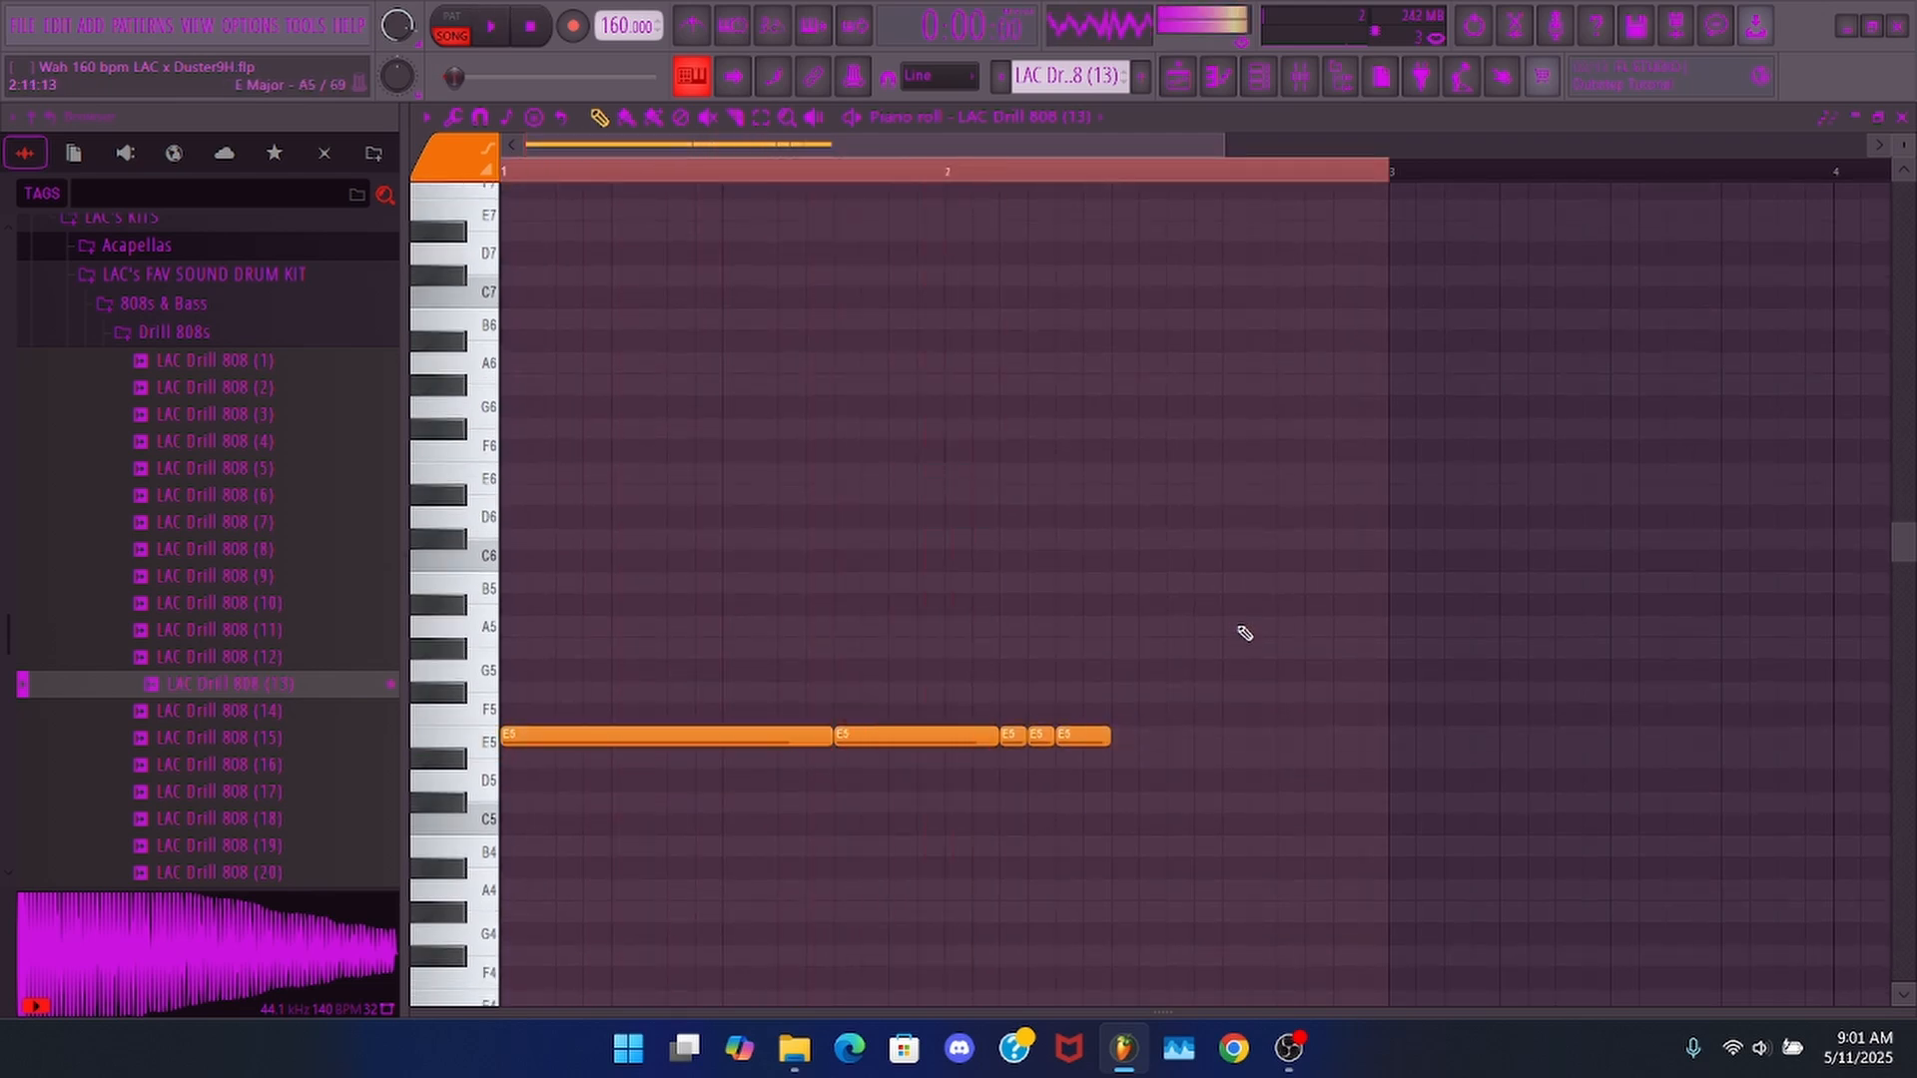
- Extend the 808 line in bar 2 with a short E5 note and a long E5 note from beat 3 to the bar's end
left_click_drag(1158, 743, 1387, 747)
left_click(1181, 743)
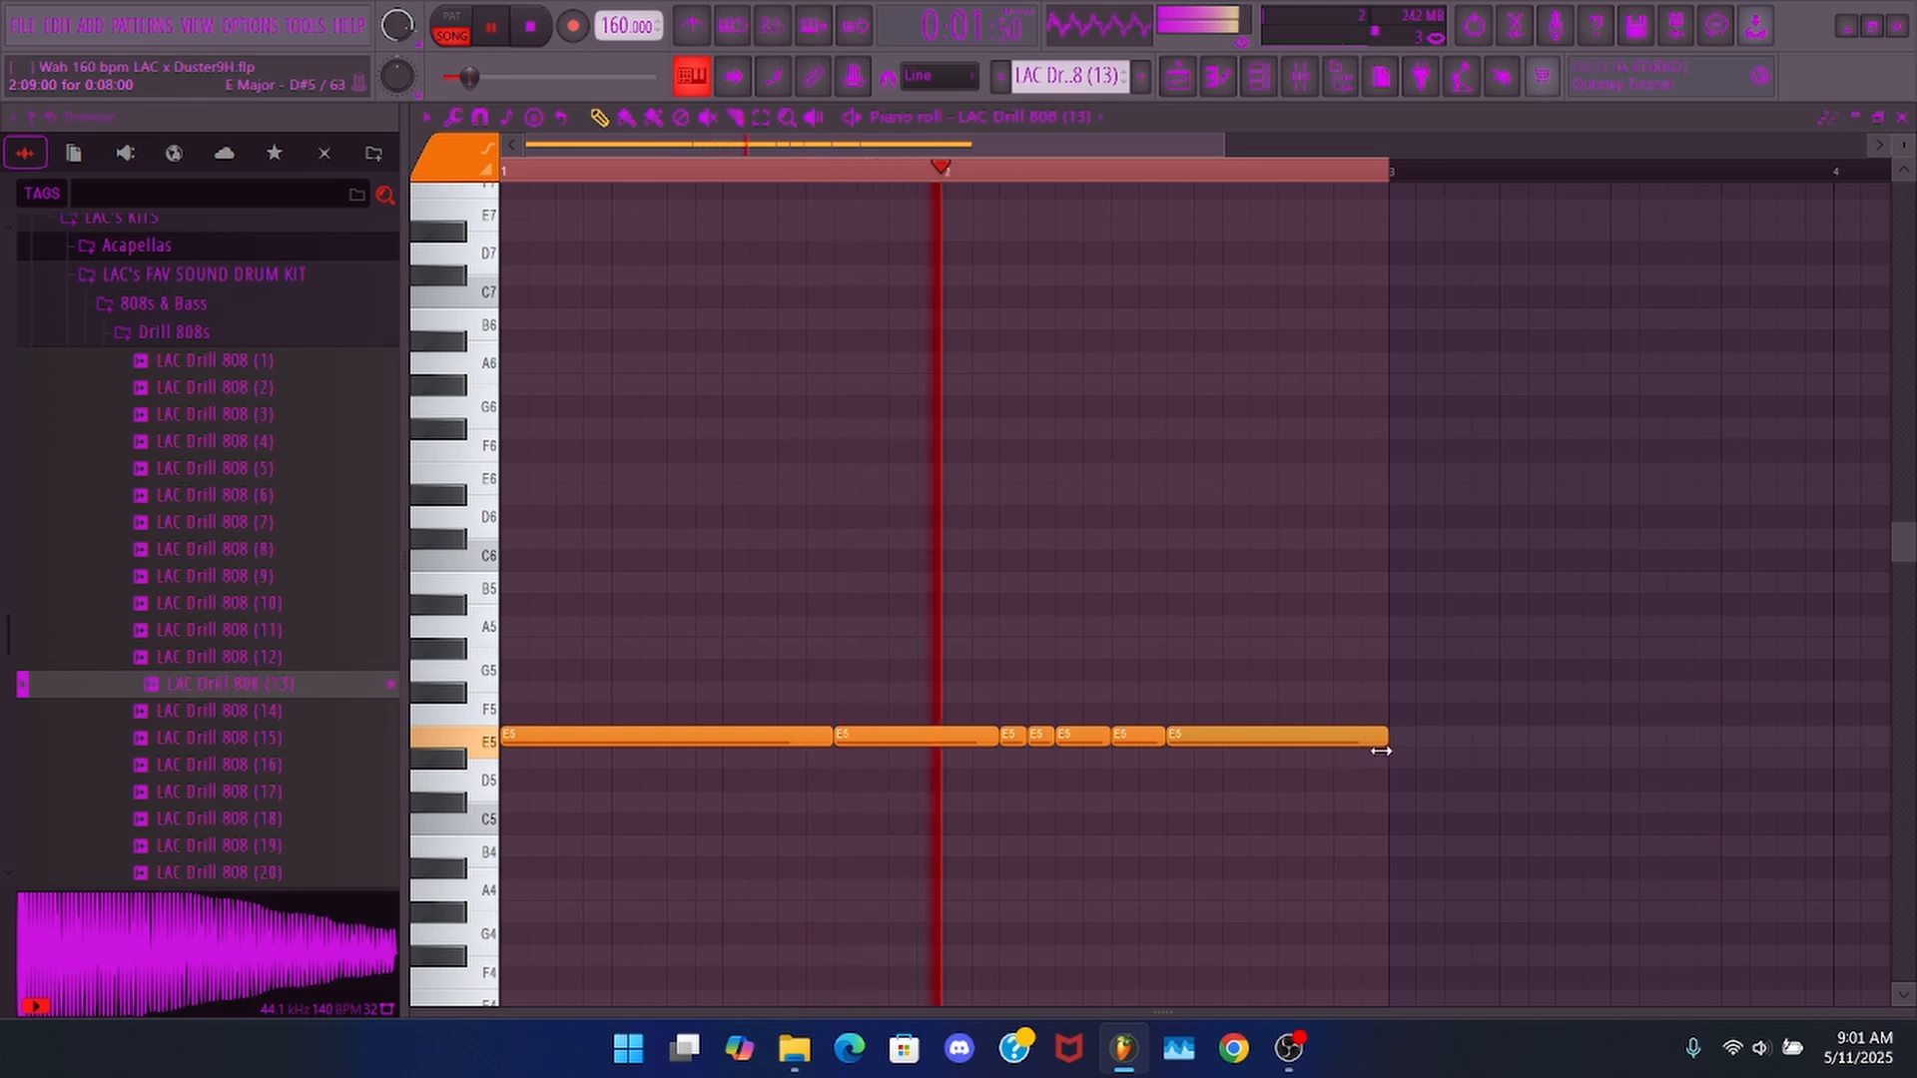
key("space")
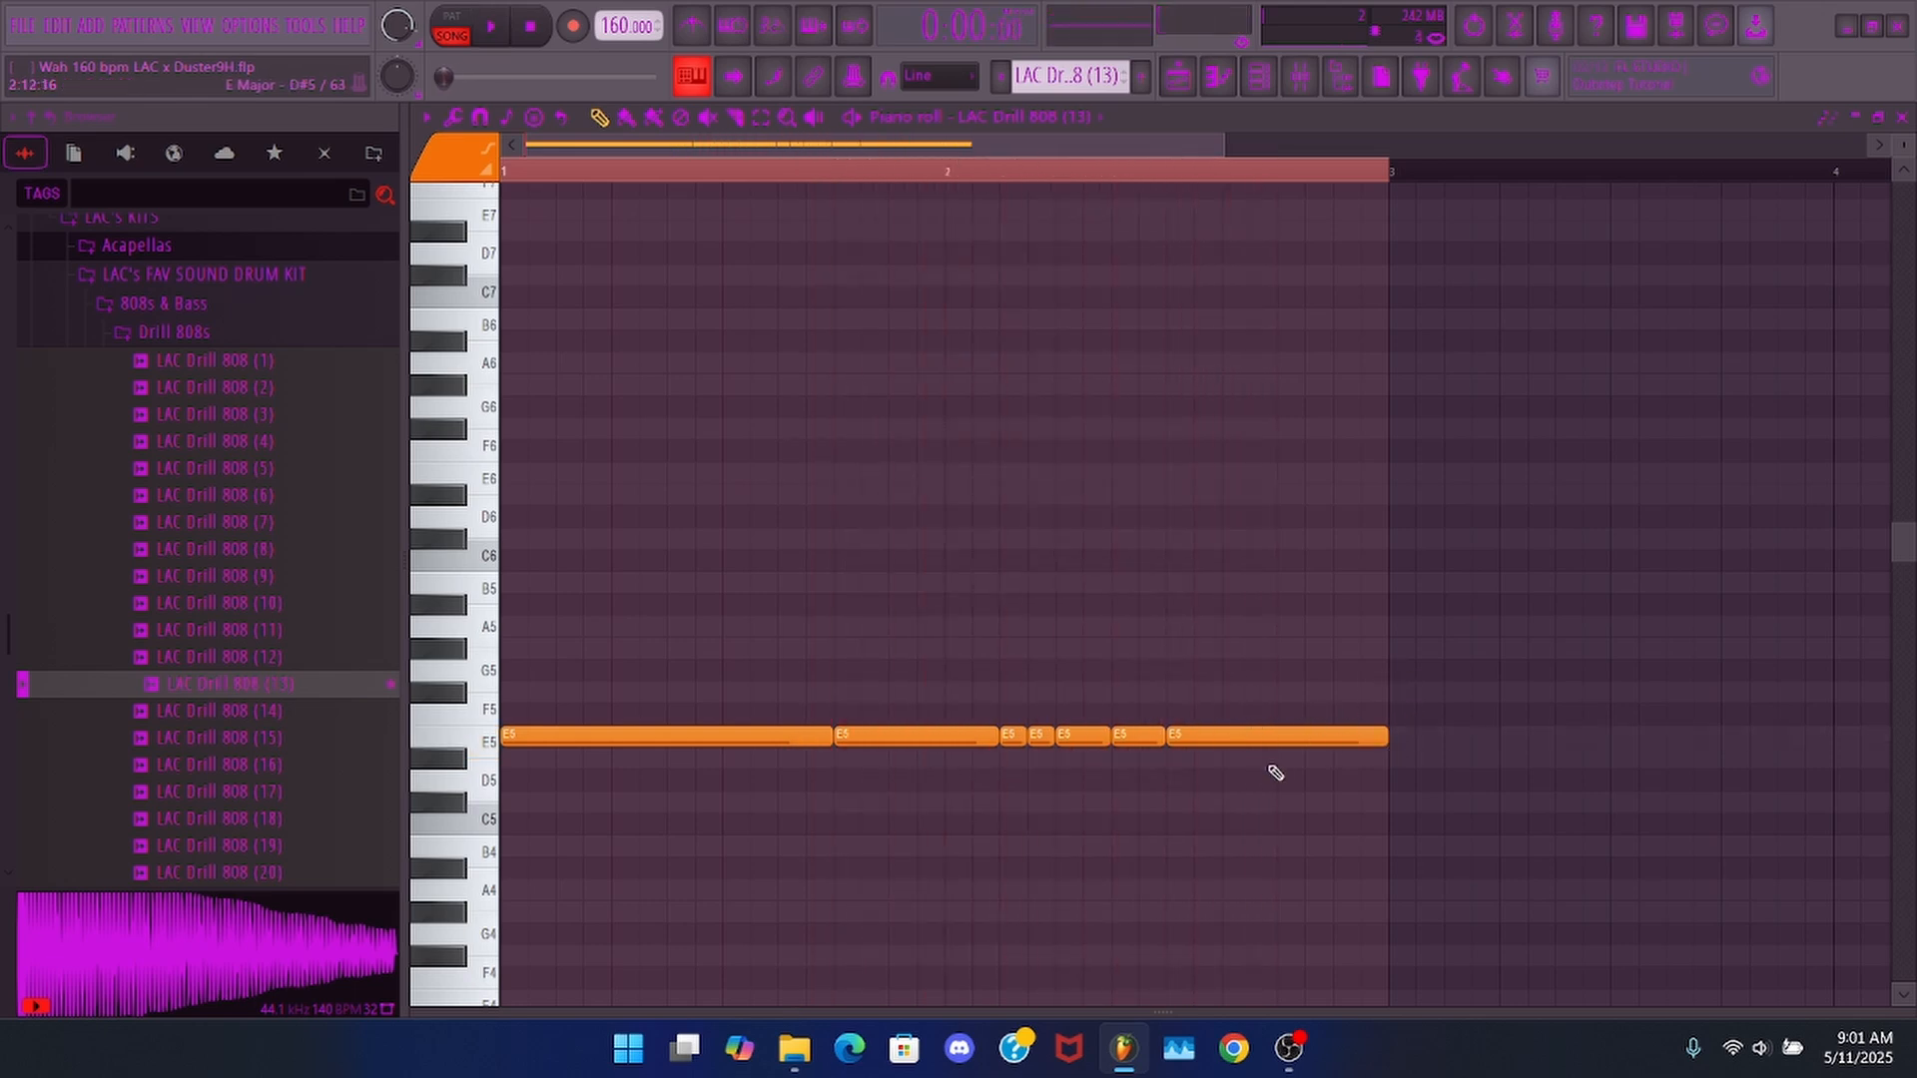
- Raise all the 808 notes two octaves to E7 and move the long last note of bar 2 up to G7
key("ctrl+Up")
key("ctrl+Up")
key("space")
scroll(1318, 679, "up", 2)
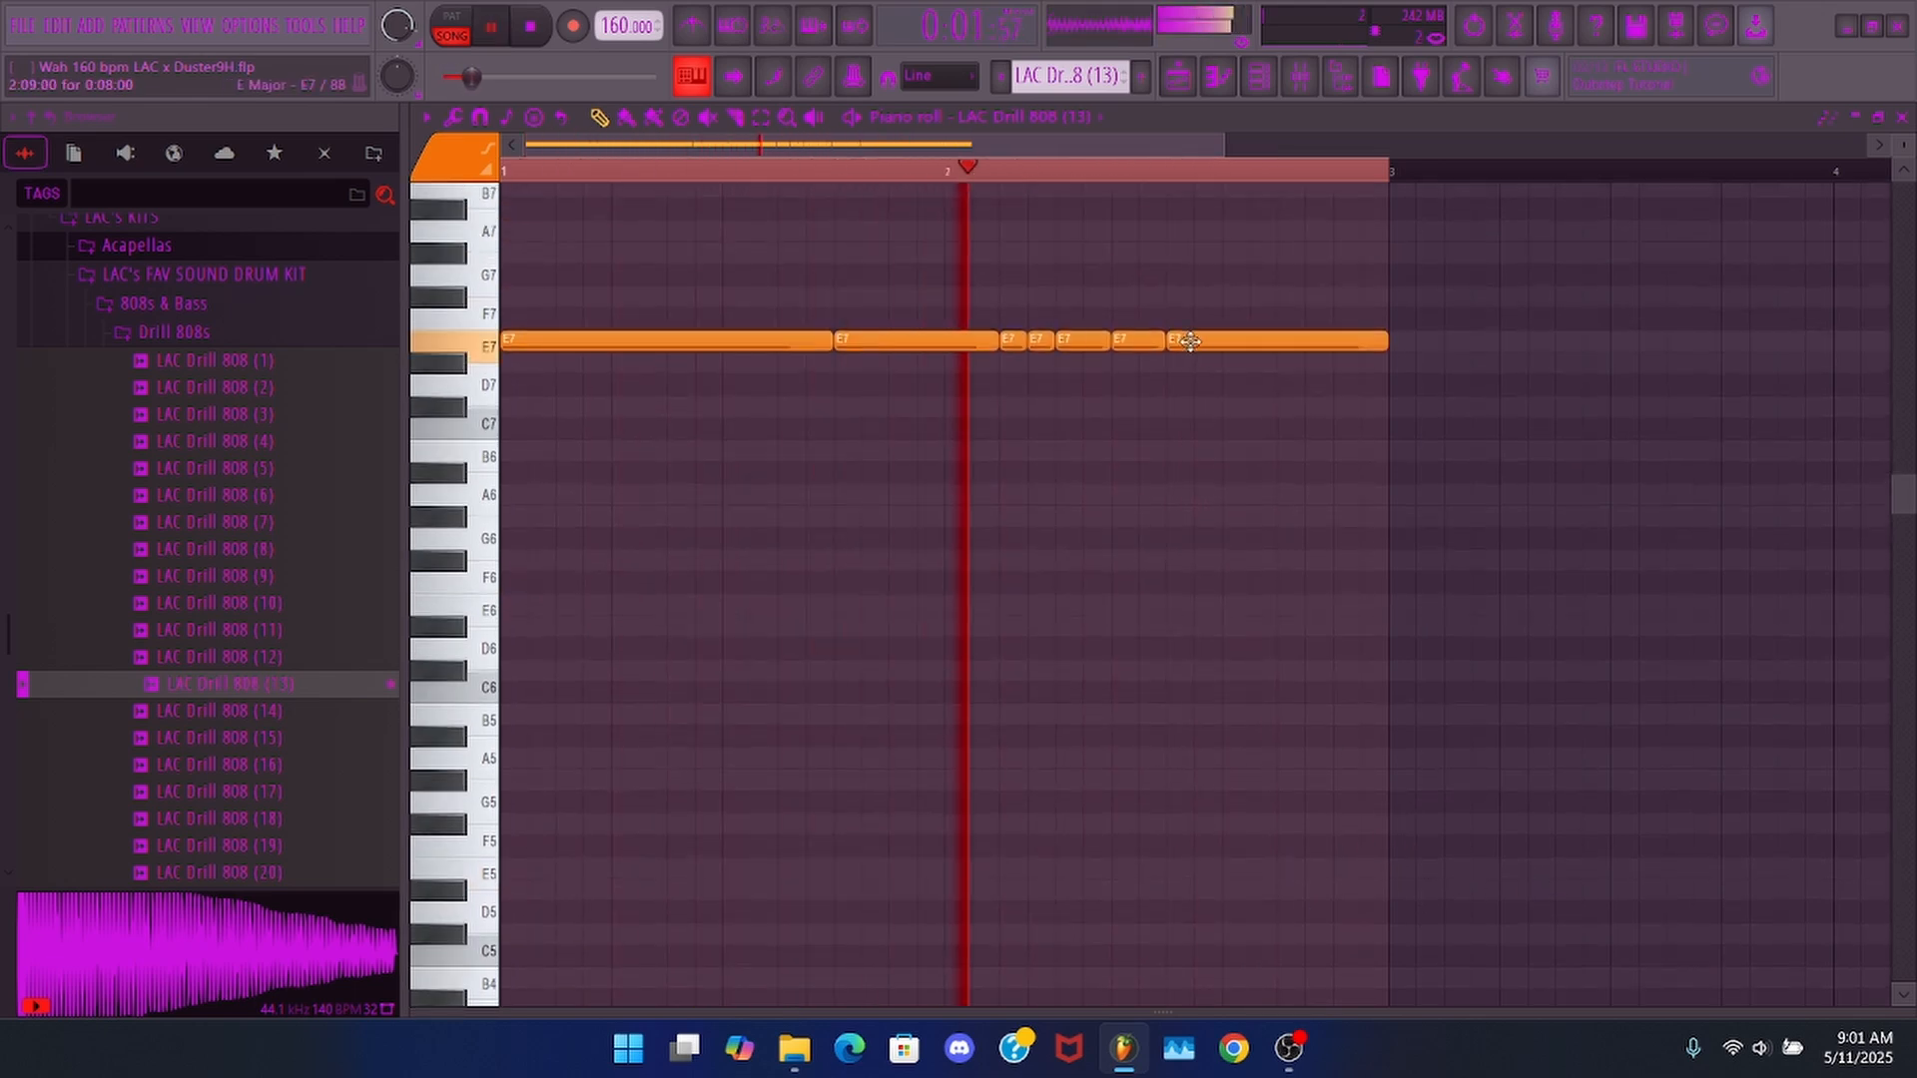
mouse_move(1189, 342)
left_mouse_down()
mouse_move(1211, 416)
mouse_move(1173, 297)
mouse_move(1189, 206)
mouse_move(1202, 257)
mouse_move(1201, 236)
mouse_move(1263, 302)
mouse_move(1256, 278)
left_mouse_up()
- Play the two-bar 808 line repeatedly against the loop to judge the pitch of its raised last note
key("space")
key("space")
key("space")
key("space")
key("space")
key("space")
key("space")
key("space")
key("space")
key("space")
key("space")
key("space")
key("space")
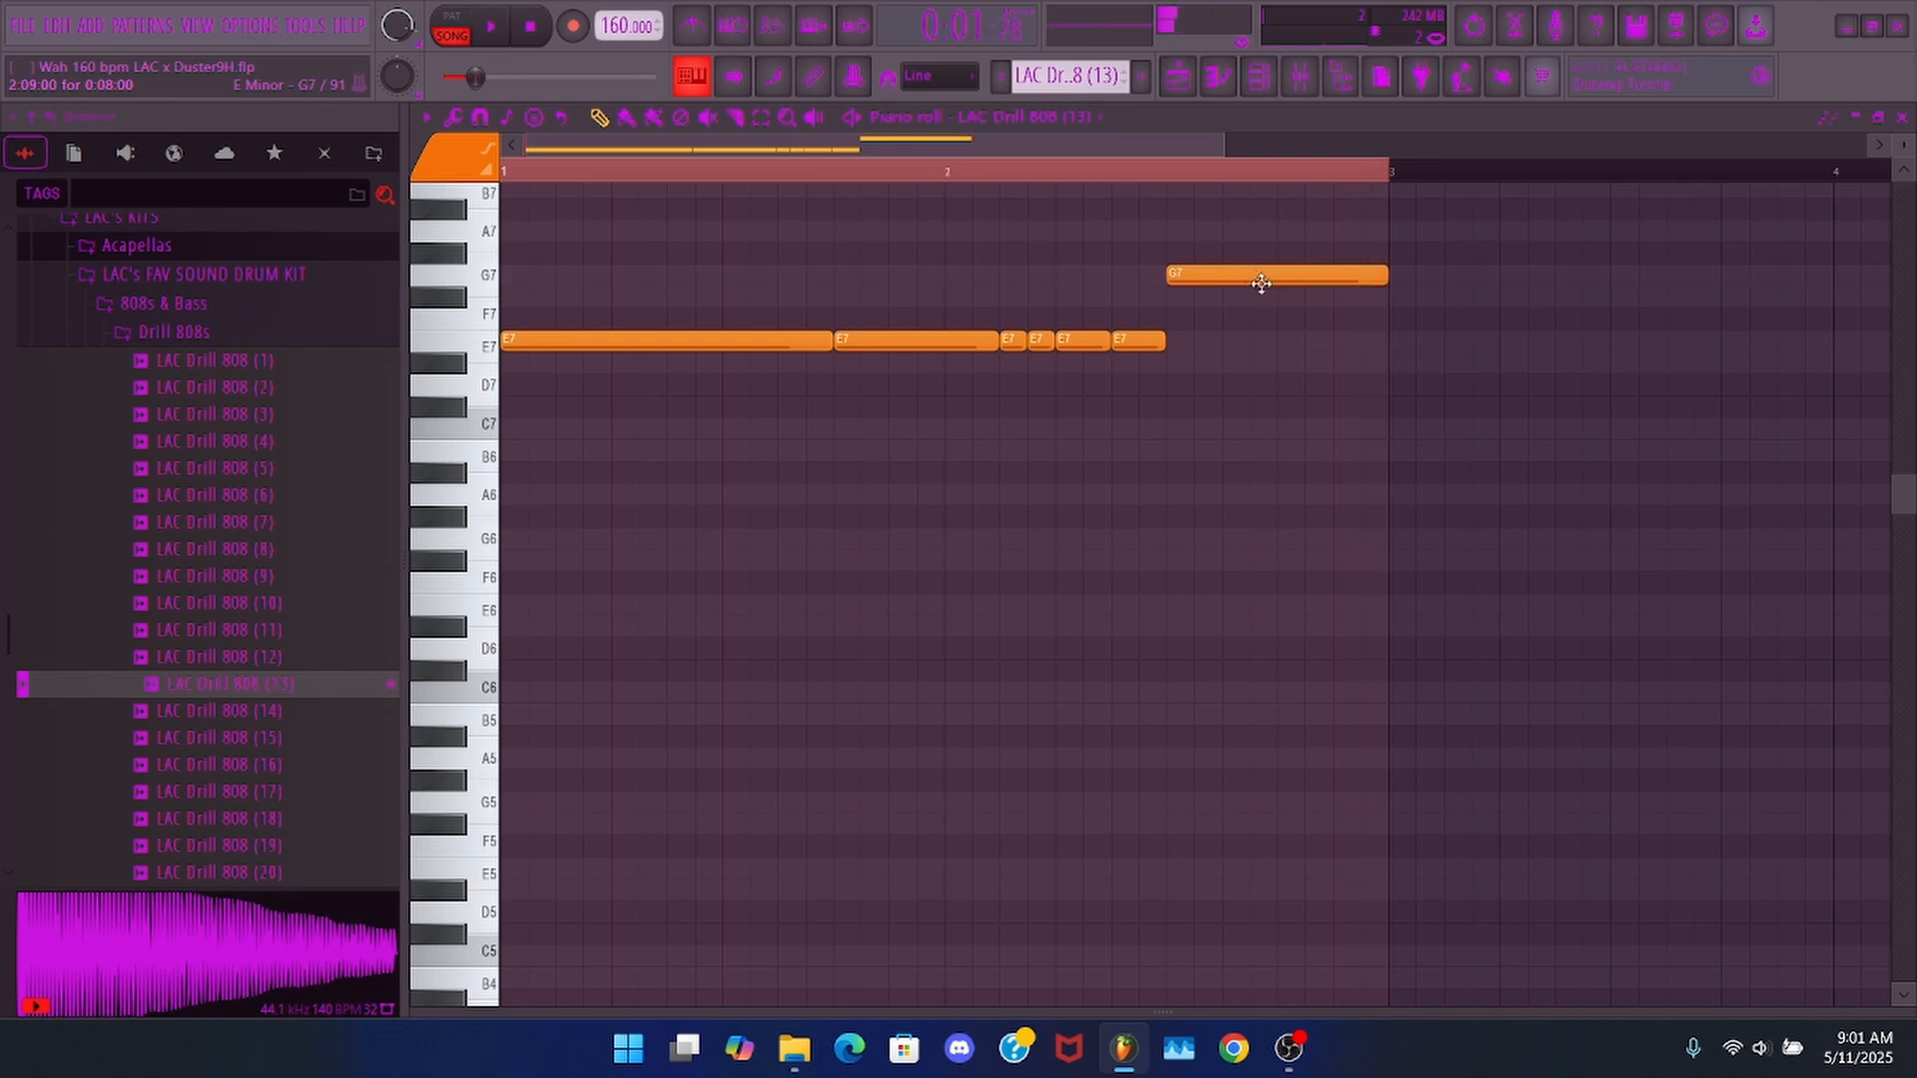
- Lower all the 808 notes two octaves to E5 and G5, and duplicate the two-bar line into bars 3–4
key("ctrl+Down")
key("ctrl+Down")
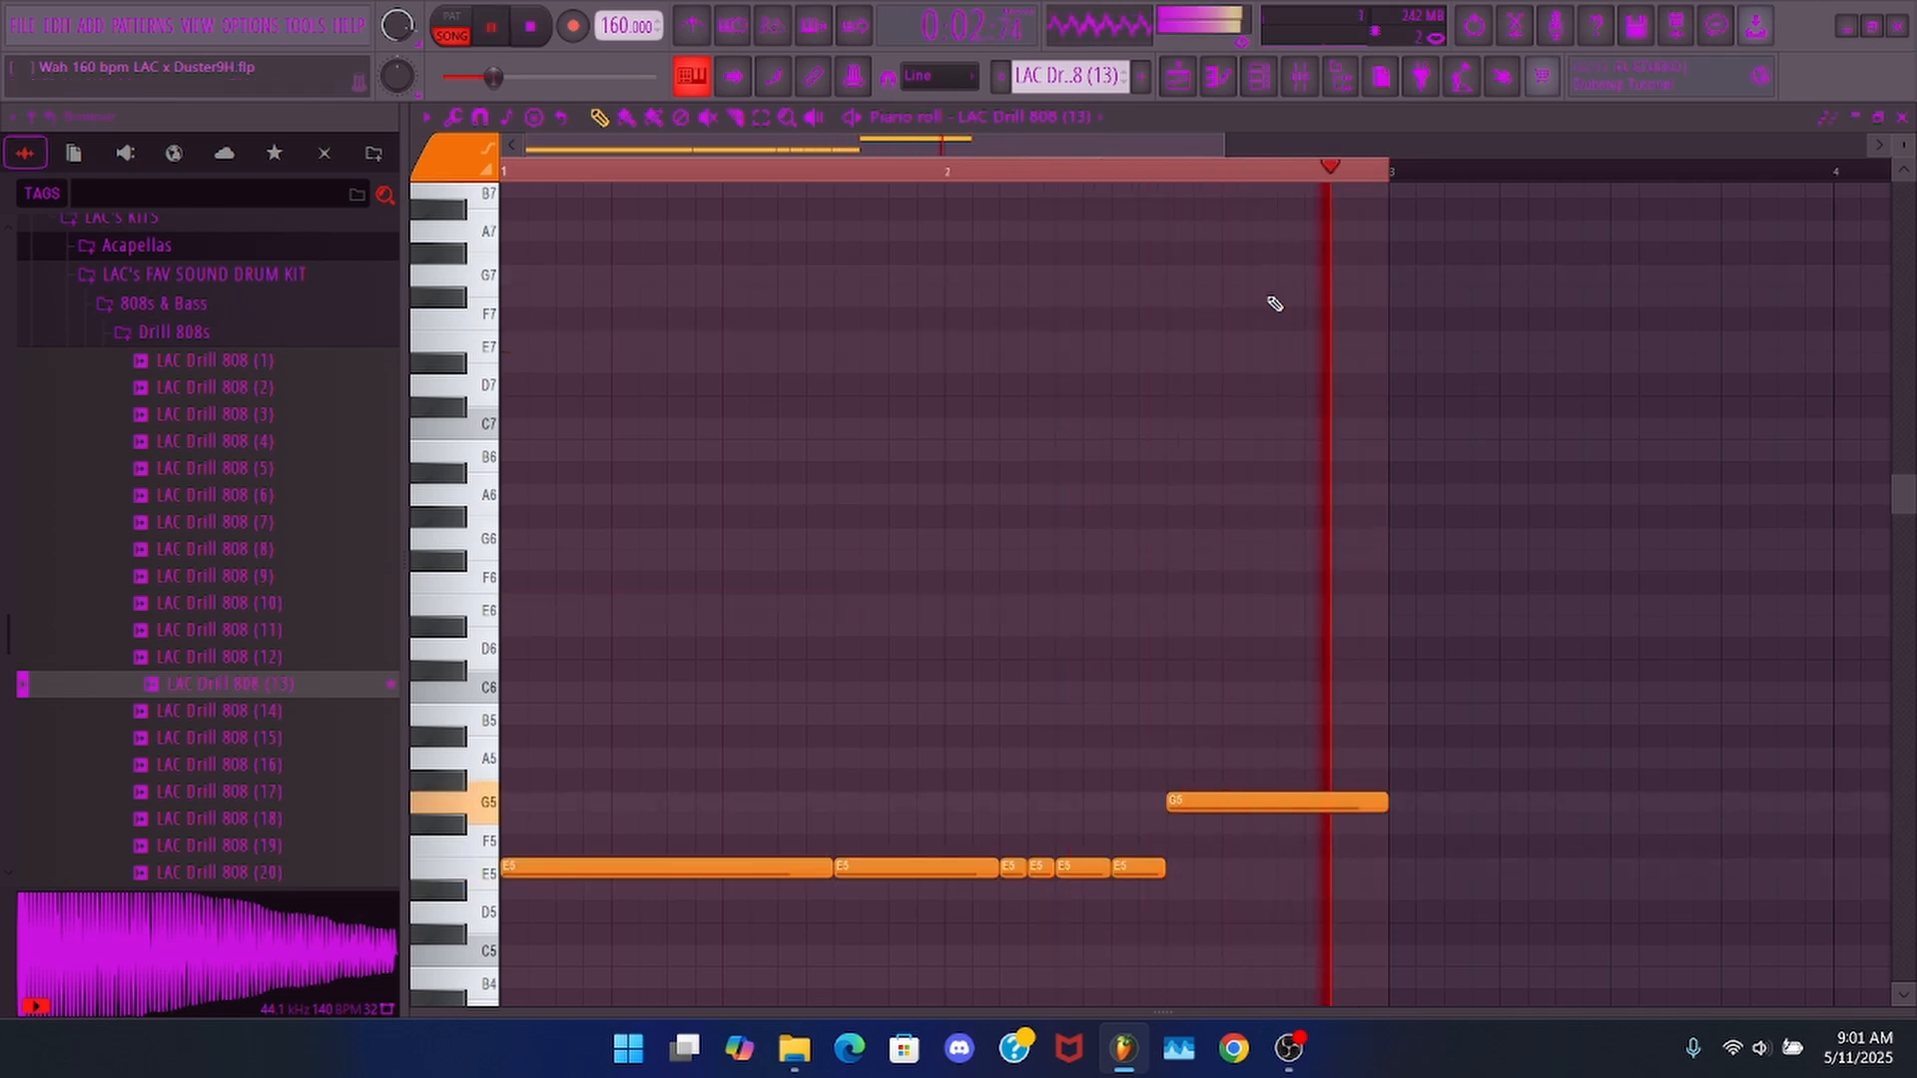
key("ctrl+b")
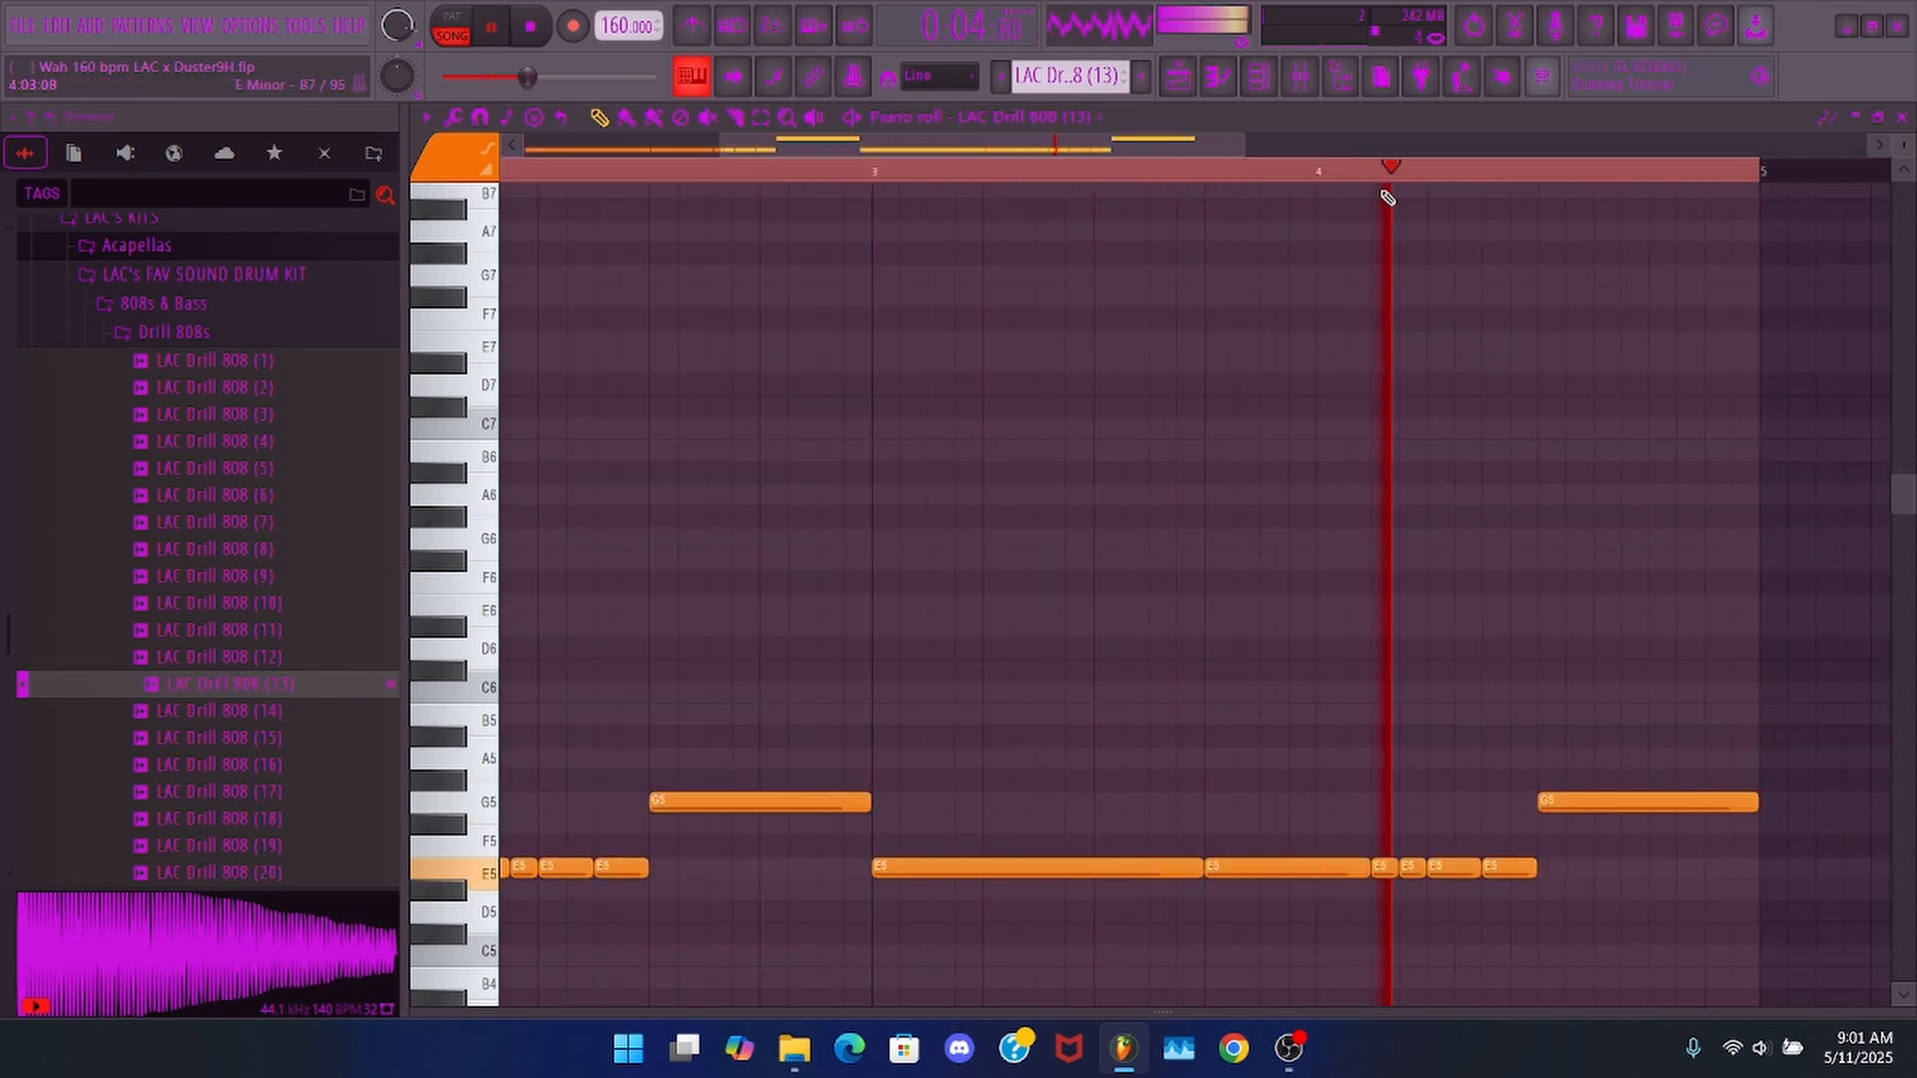
- Move the long last 808 note of bar 4 down to D#5, raise all notes two octaves and play the line
scroll(1382, 176, "right", 3)
key("space")
scroll(1148, 469, "down", 3)
left_click_drag(880, 605, 868, 703)
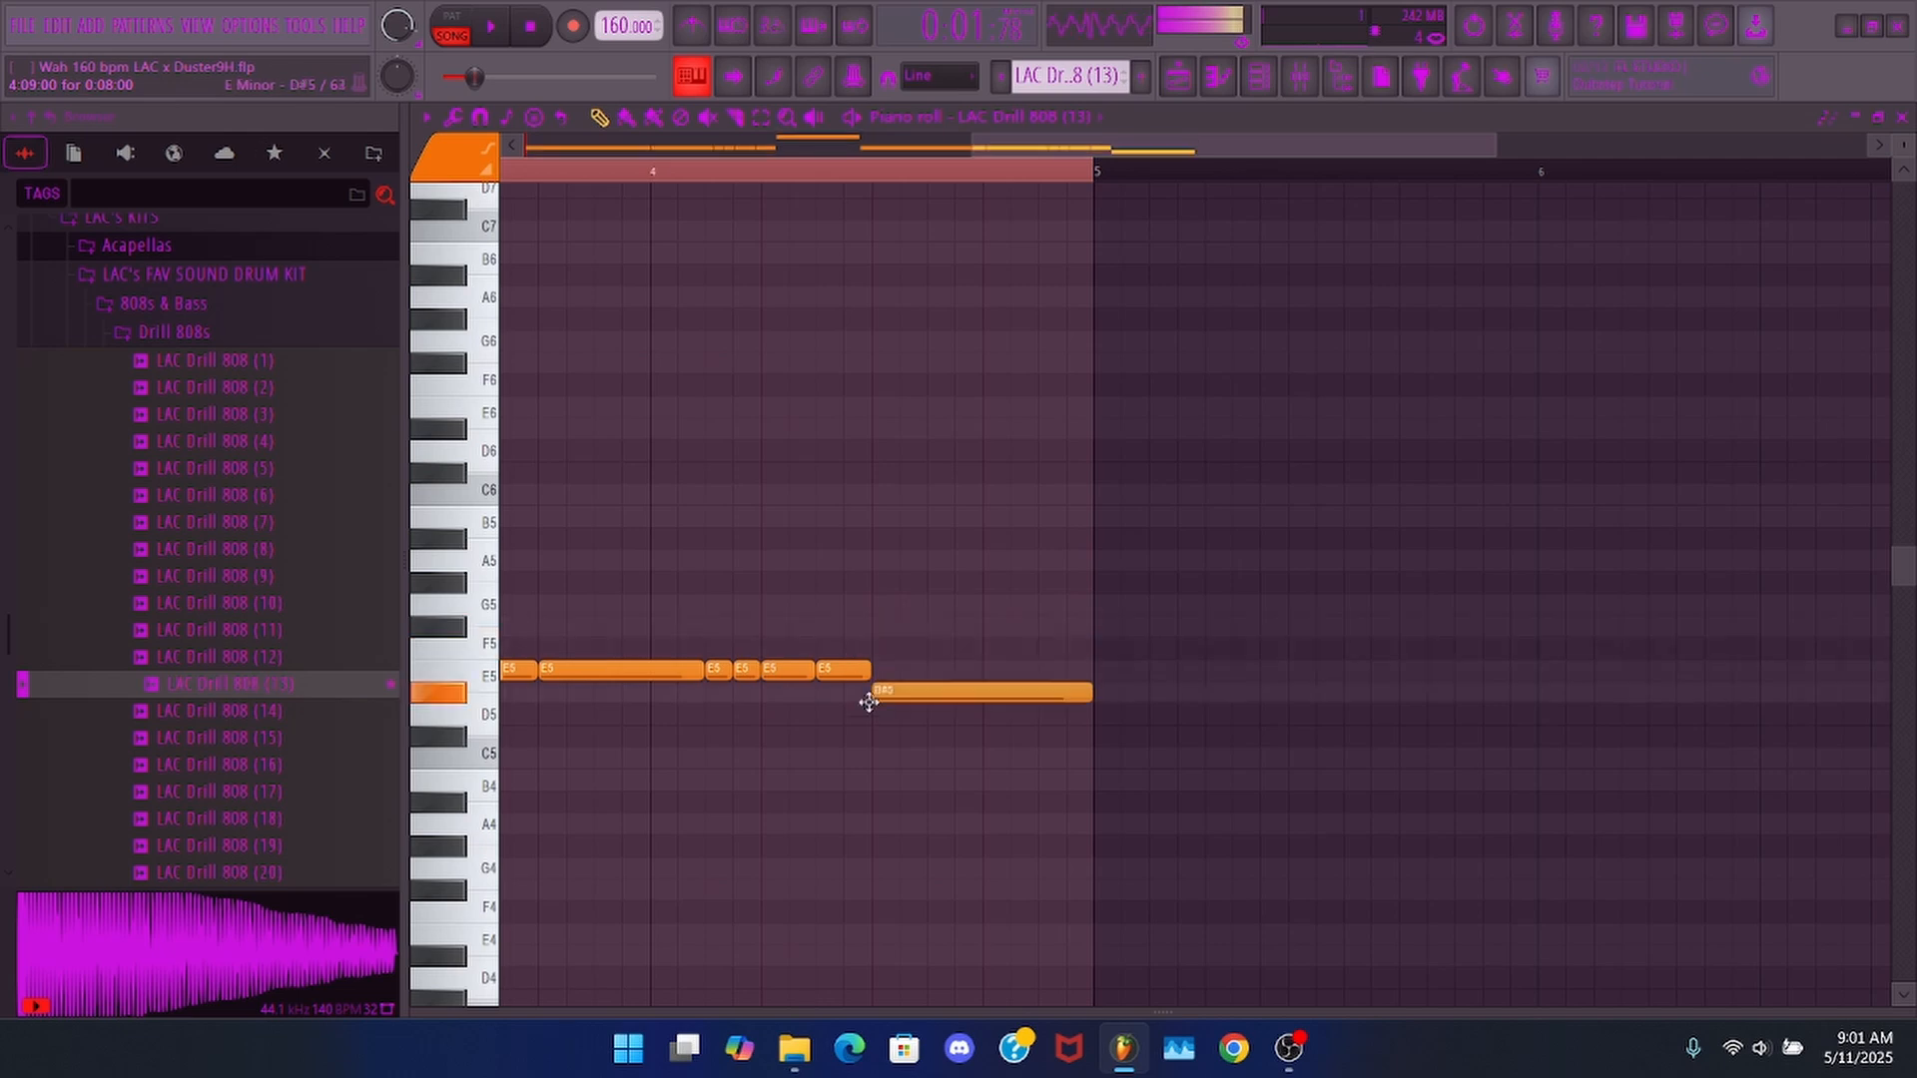
key("ctrl+Up")
key("ctrl+Up")
key("space")
scroll(1185, 320, "up", 2)
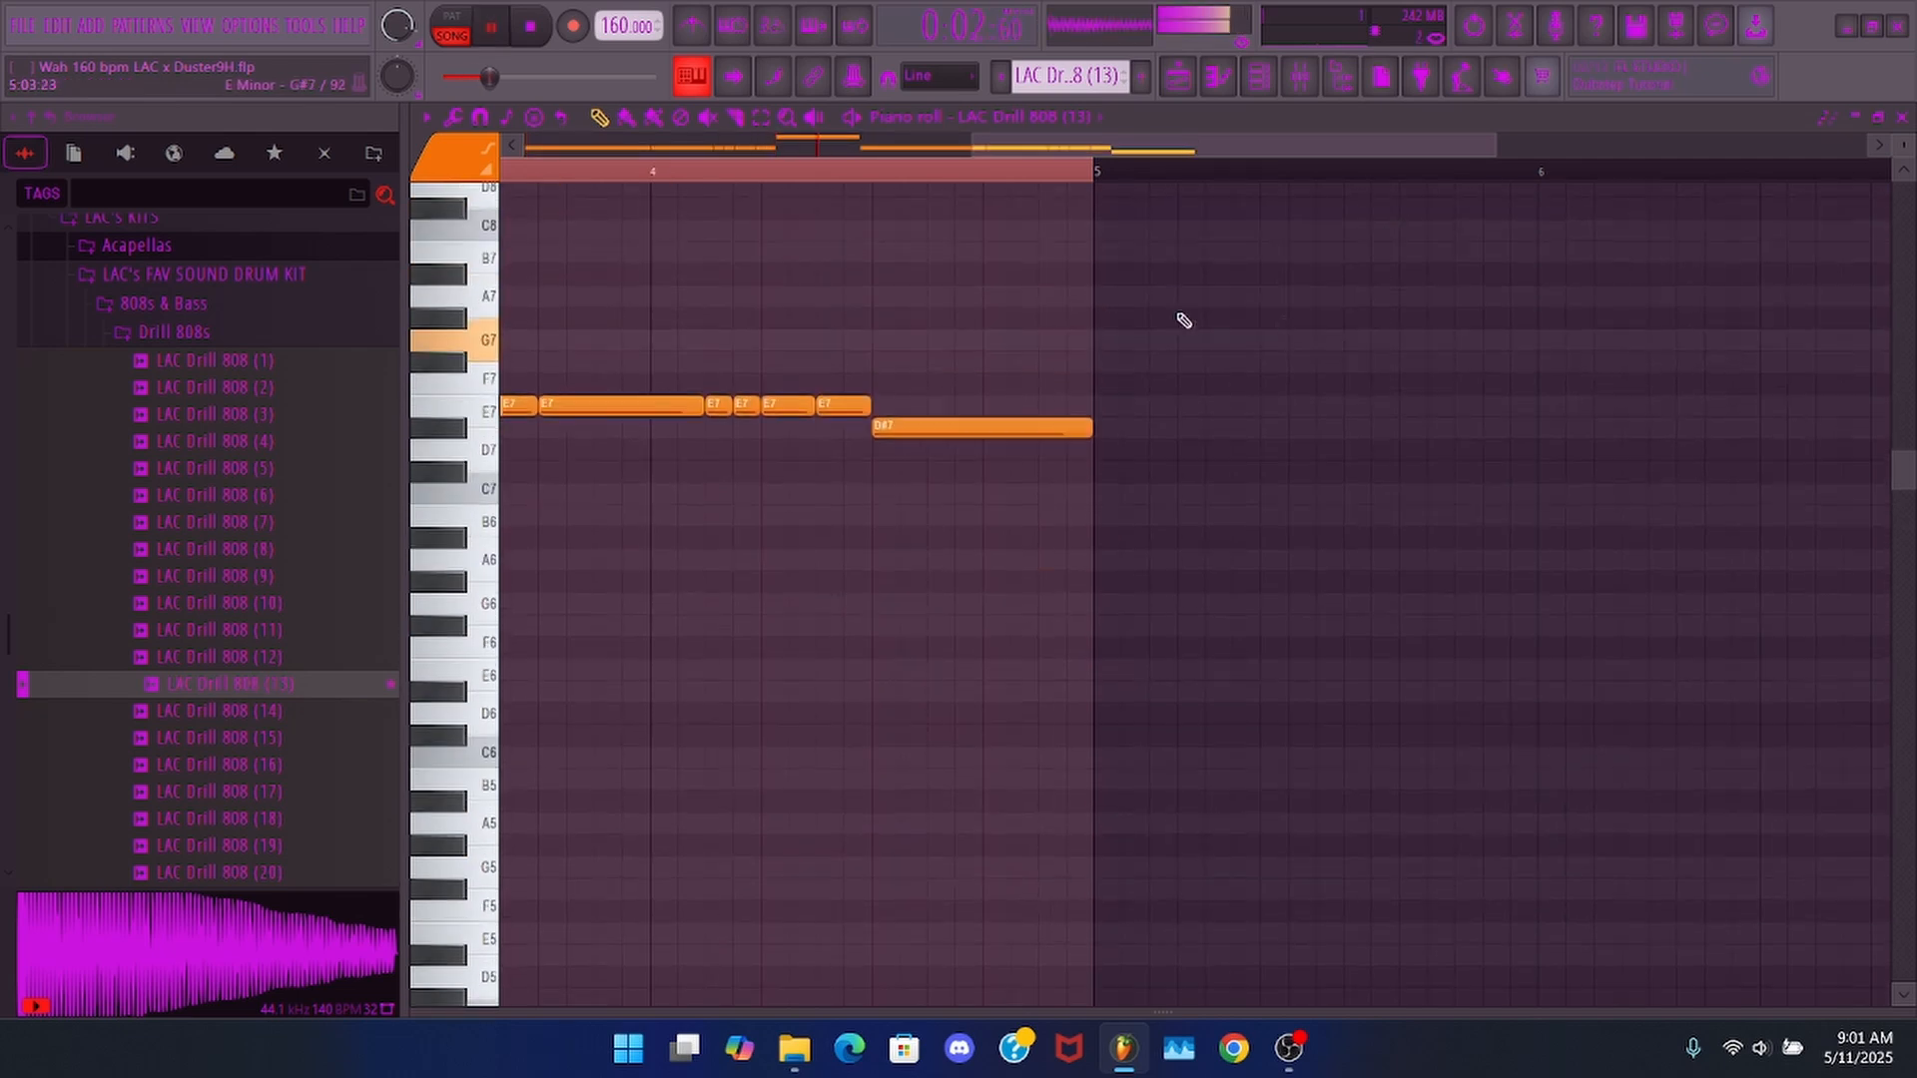
left_click(929, 450)
scroll(921, 432, "down", 1)
right_click(941, 383)
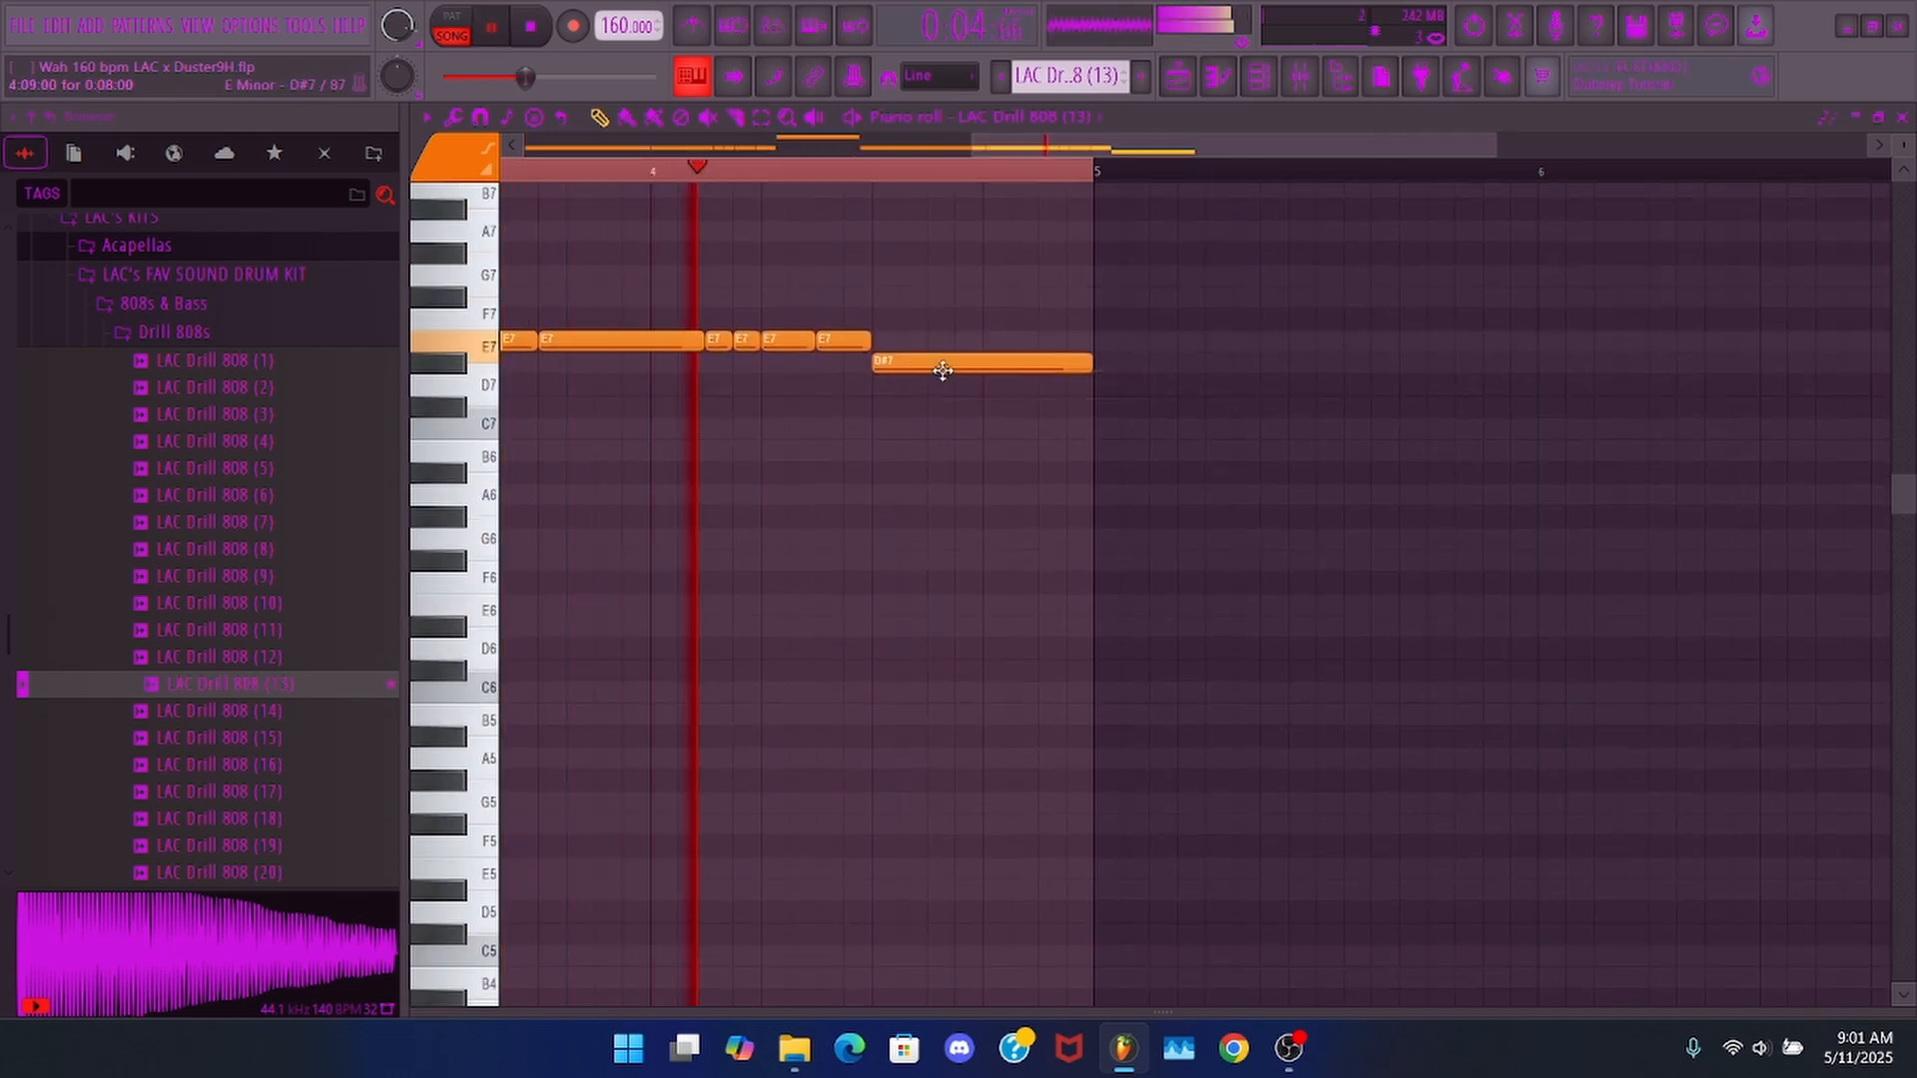
- Move the last 808 note of bar 4 down to B6 and play the line against the loop
left_click_drag(945, 364, 967, 450)
key("space")
left_click(952, 454)
right_click(954, 453)
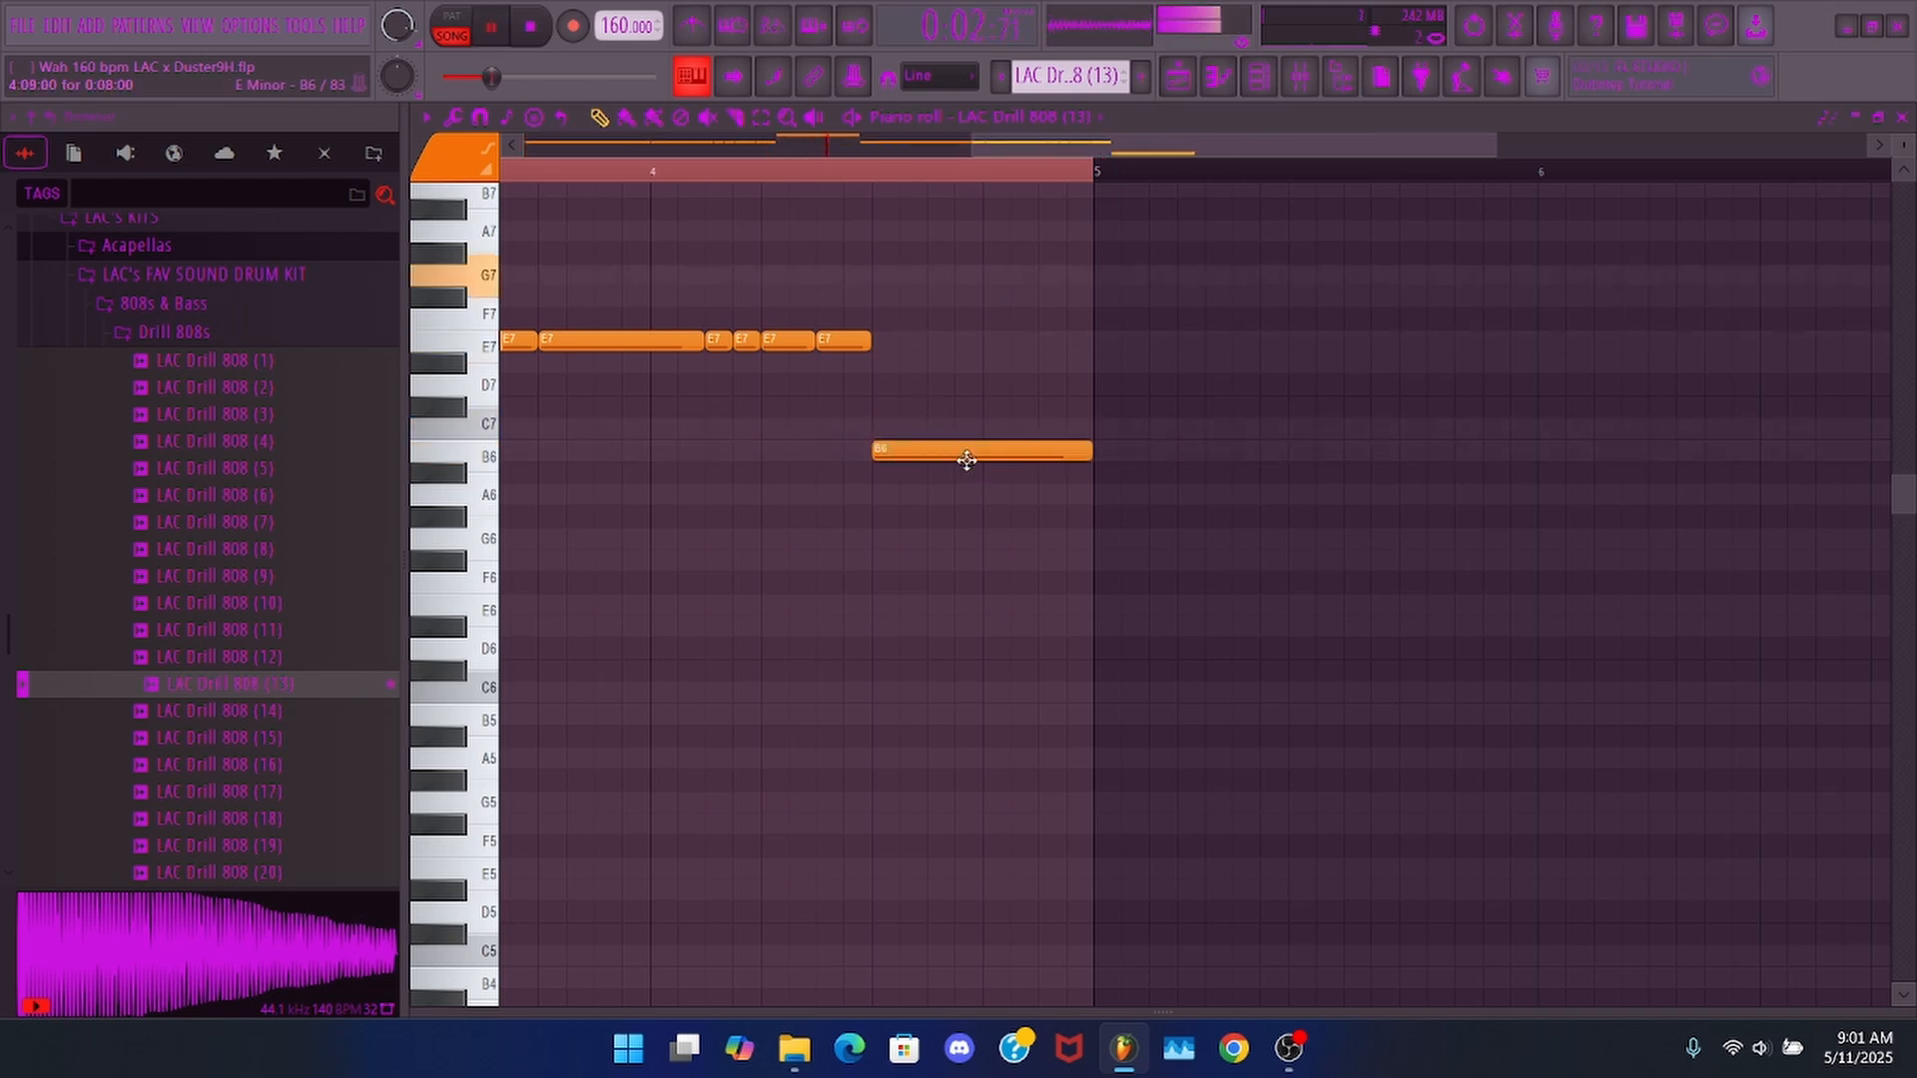
left_click(726, 178)
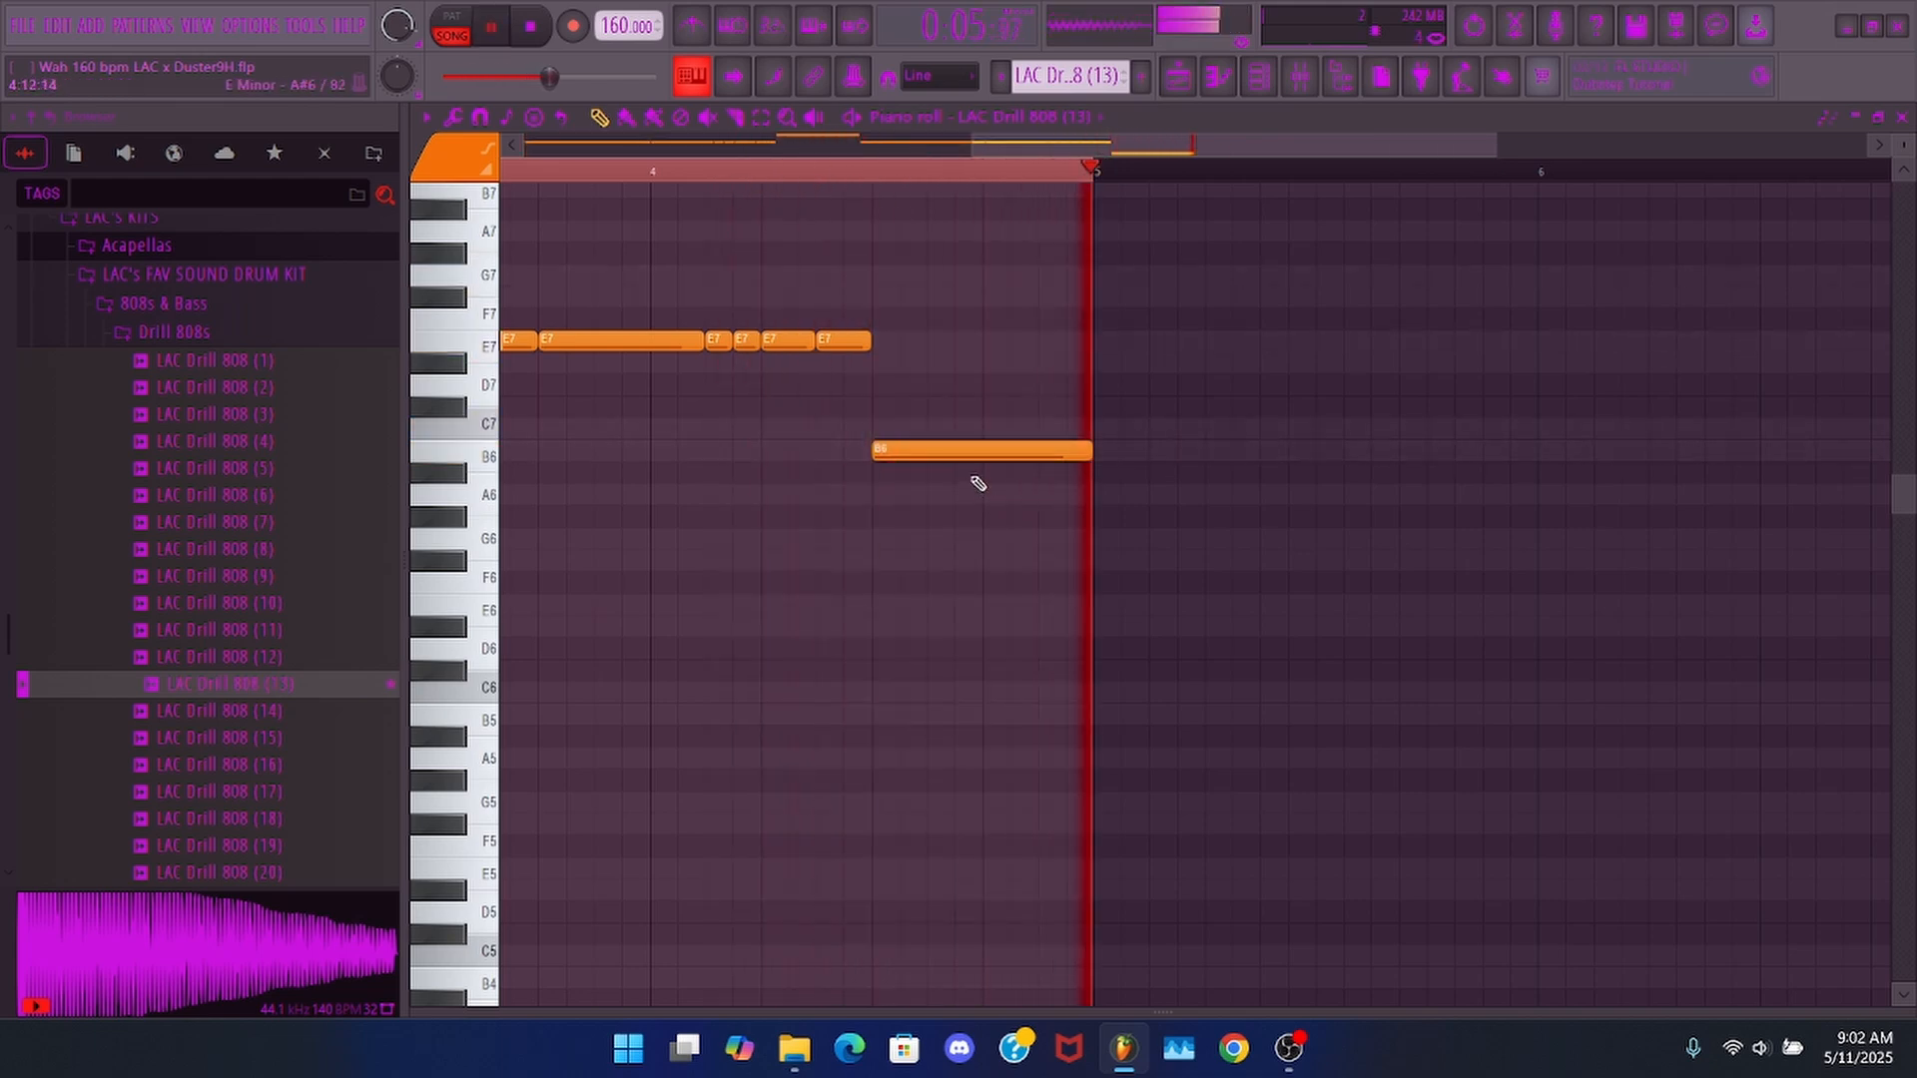
- Lower all the 808 notes two octaves and move the last note of bar 4 up to B5
key("ctrl+Down")
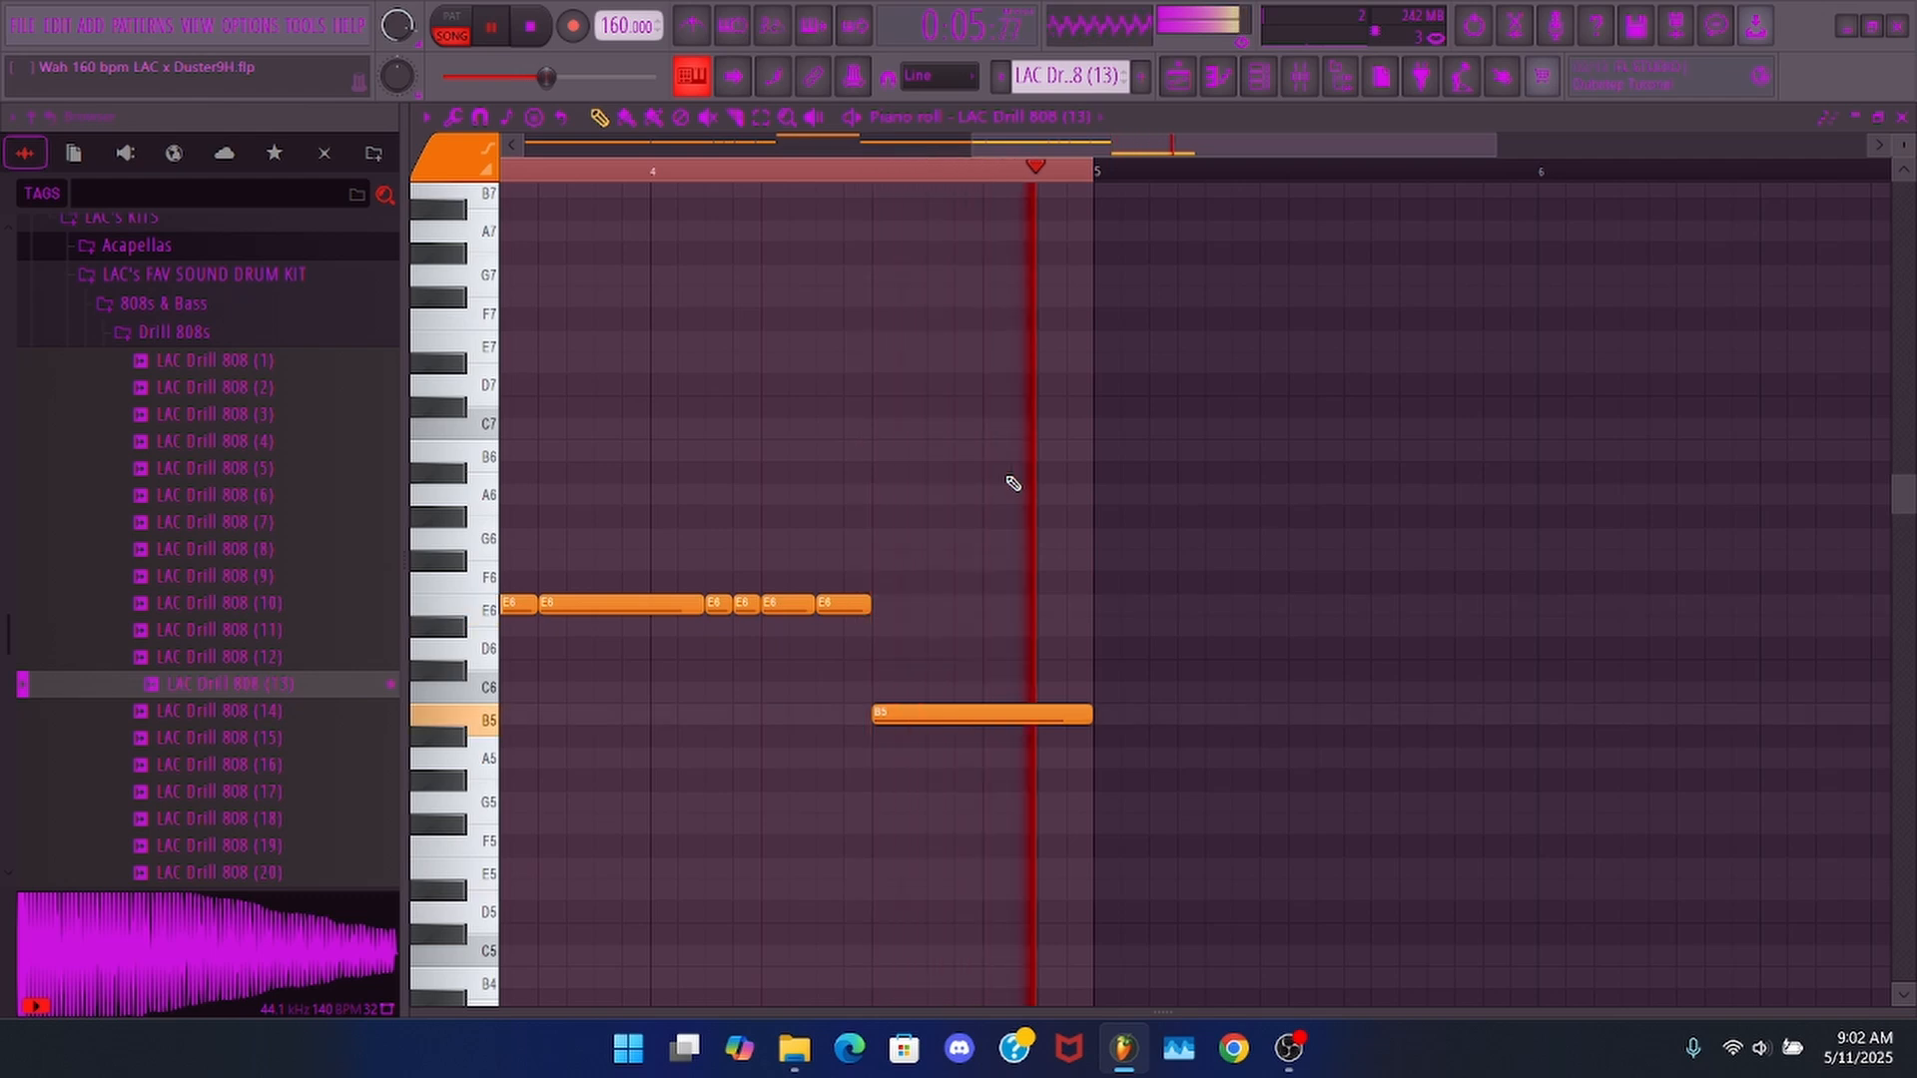
key("ctrl+Down")
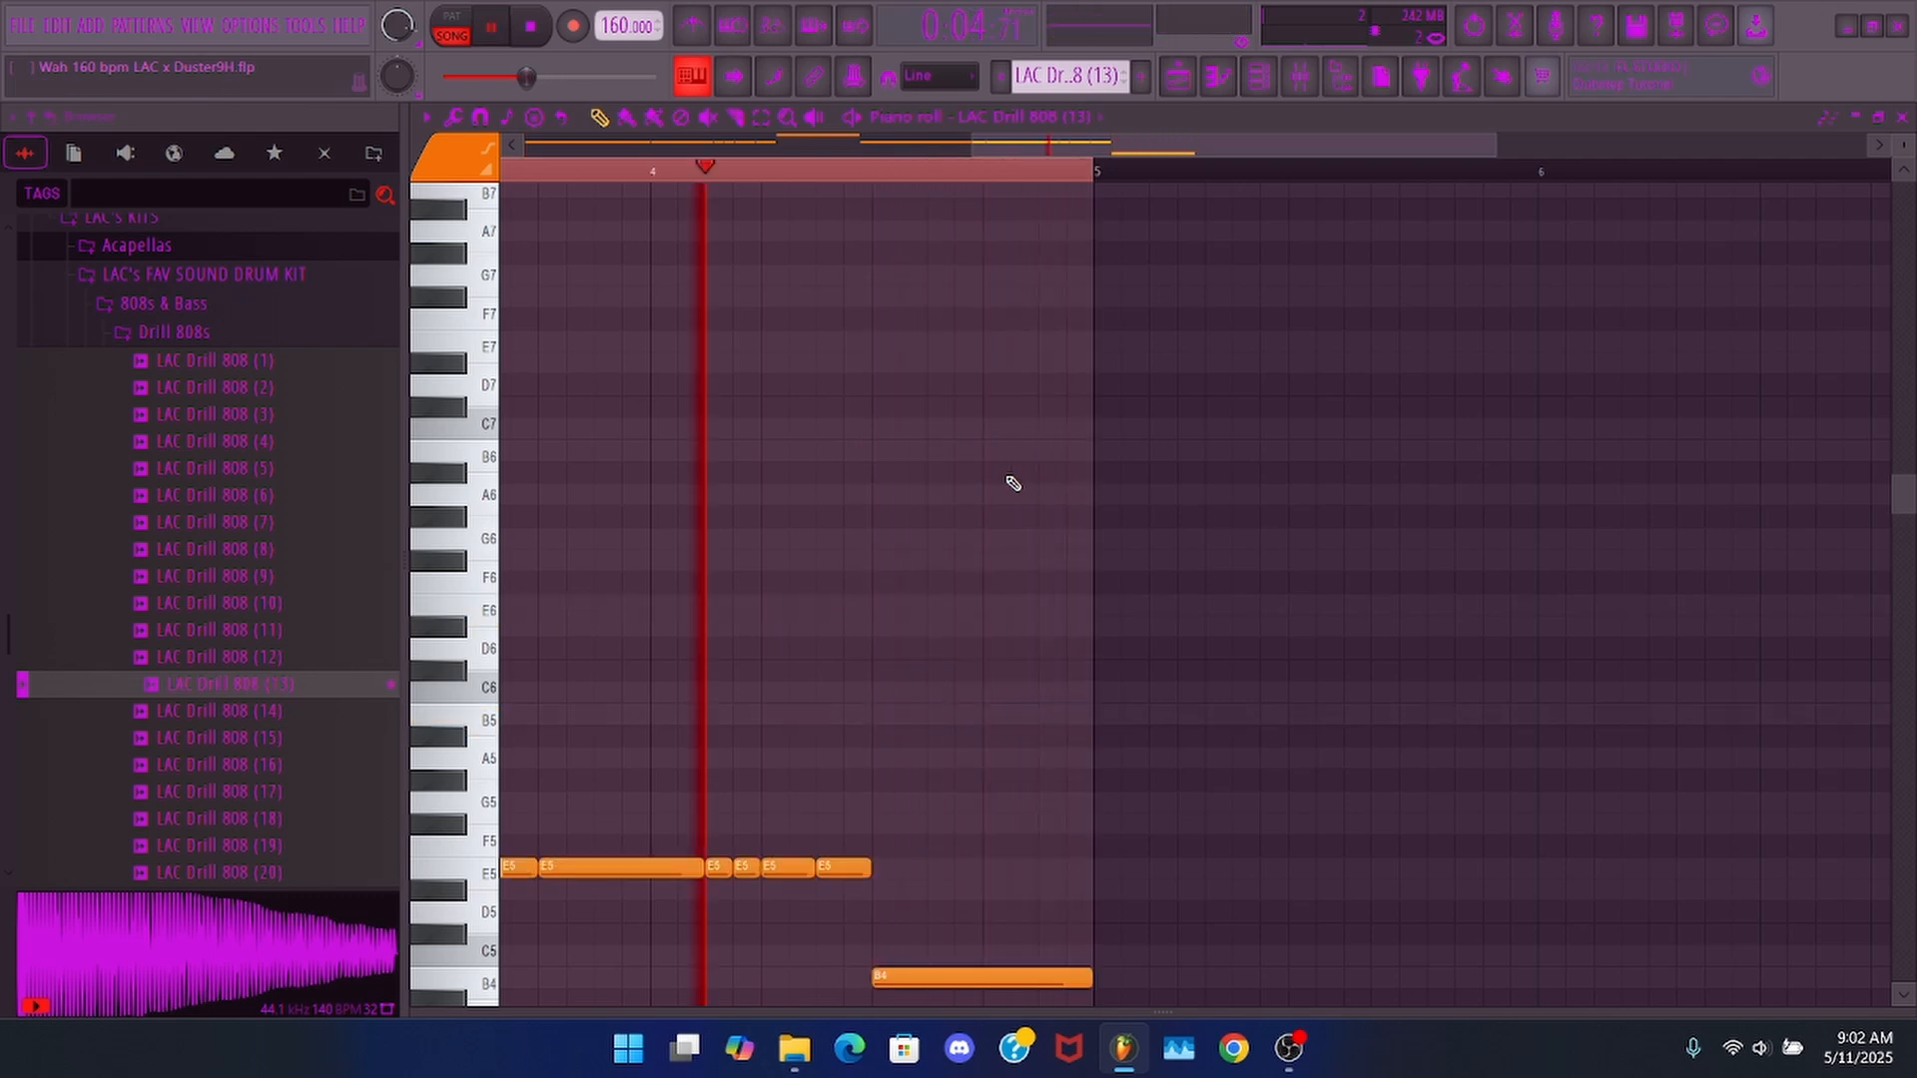
scroll(1039, 449, "down", 4)
key("space")
scroll(1093, 180, "down", 4)
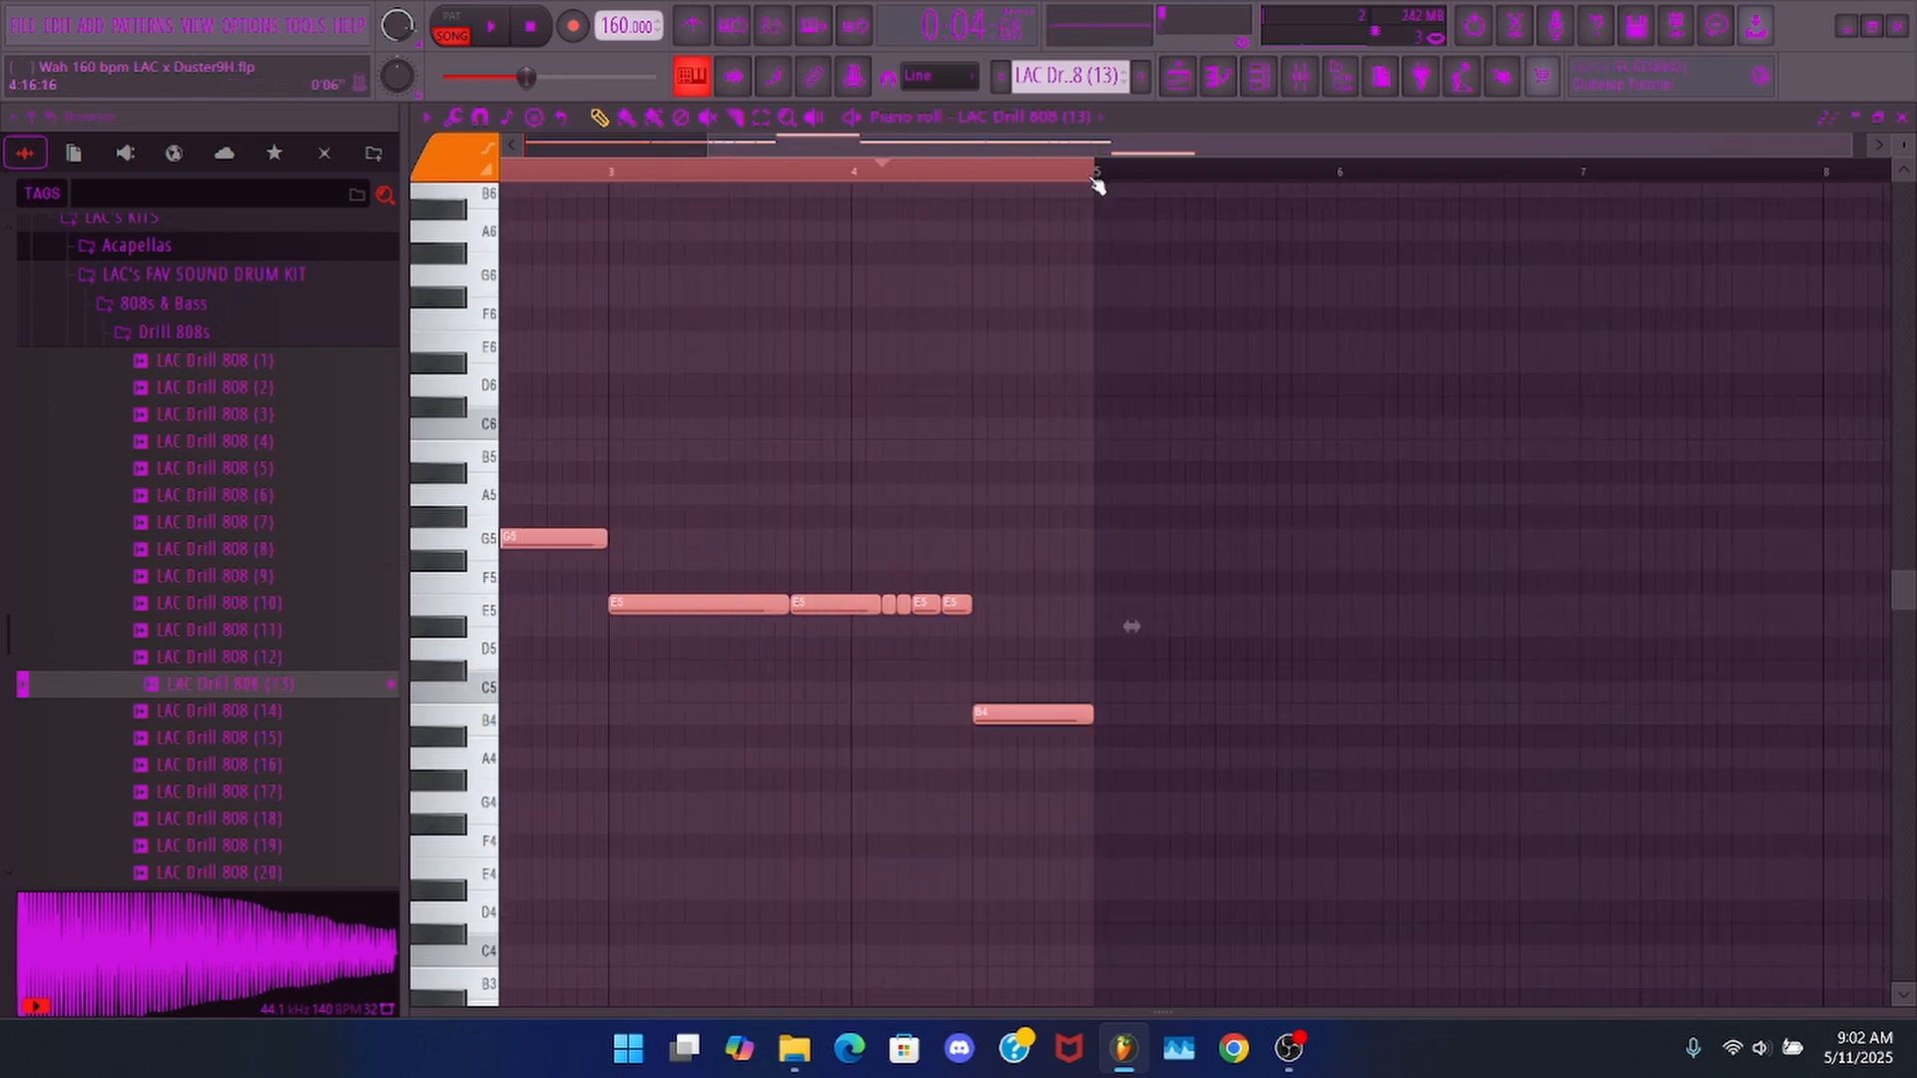
left_click_drag(1001, 710, 1029, 437)
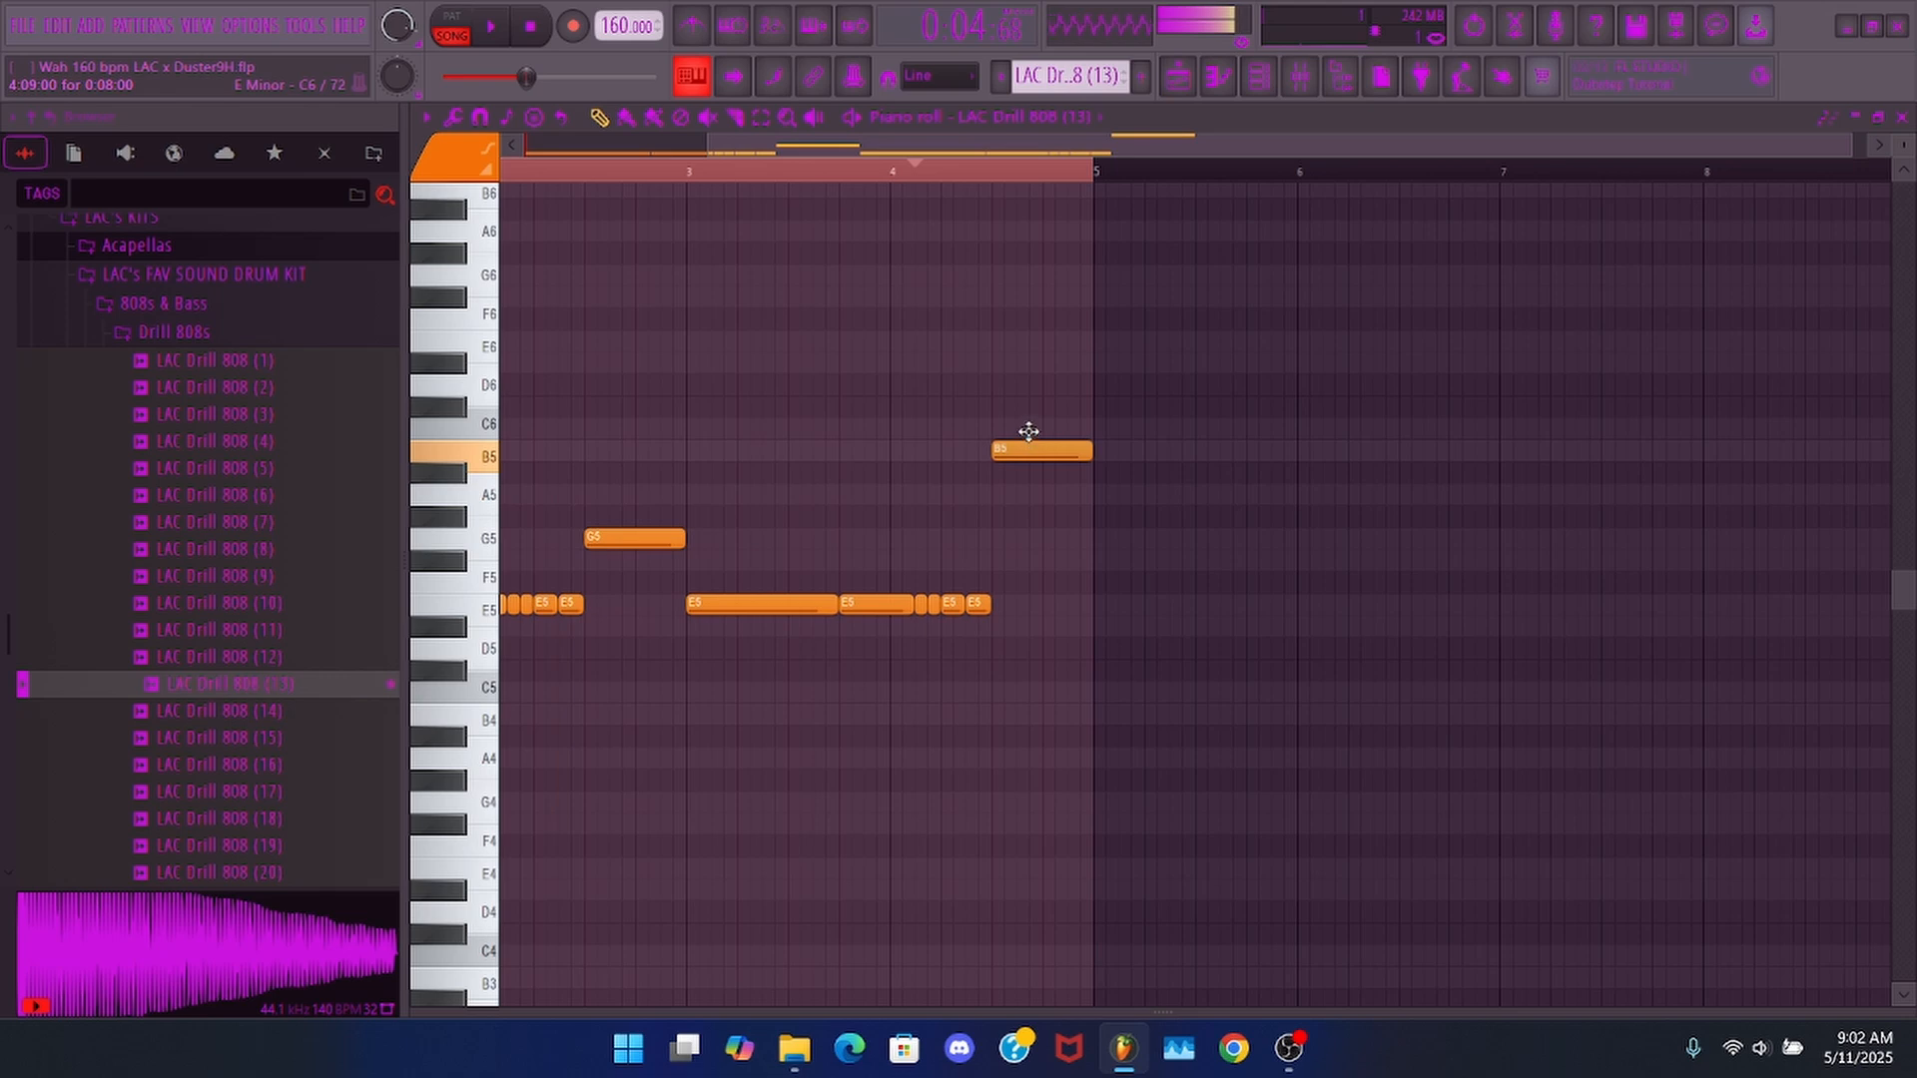
key("space")
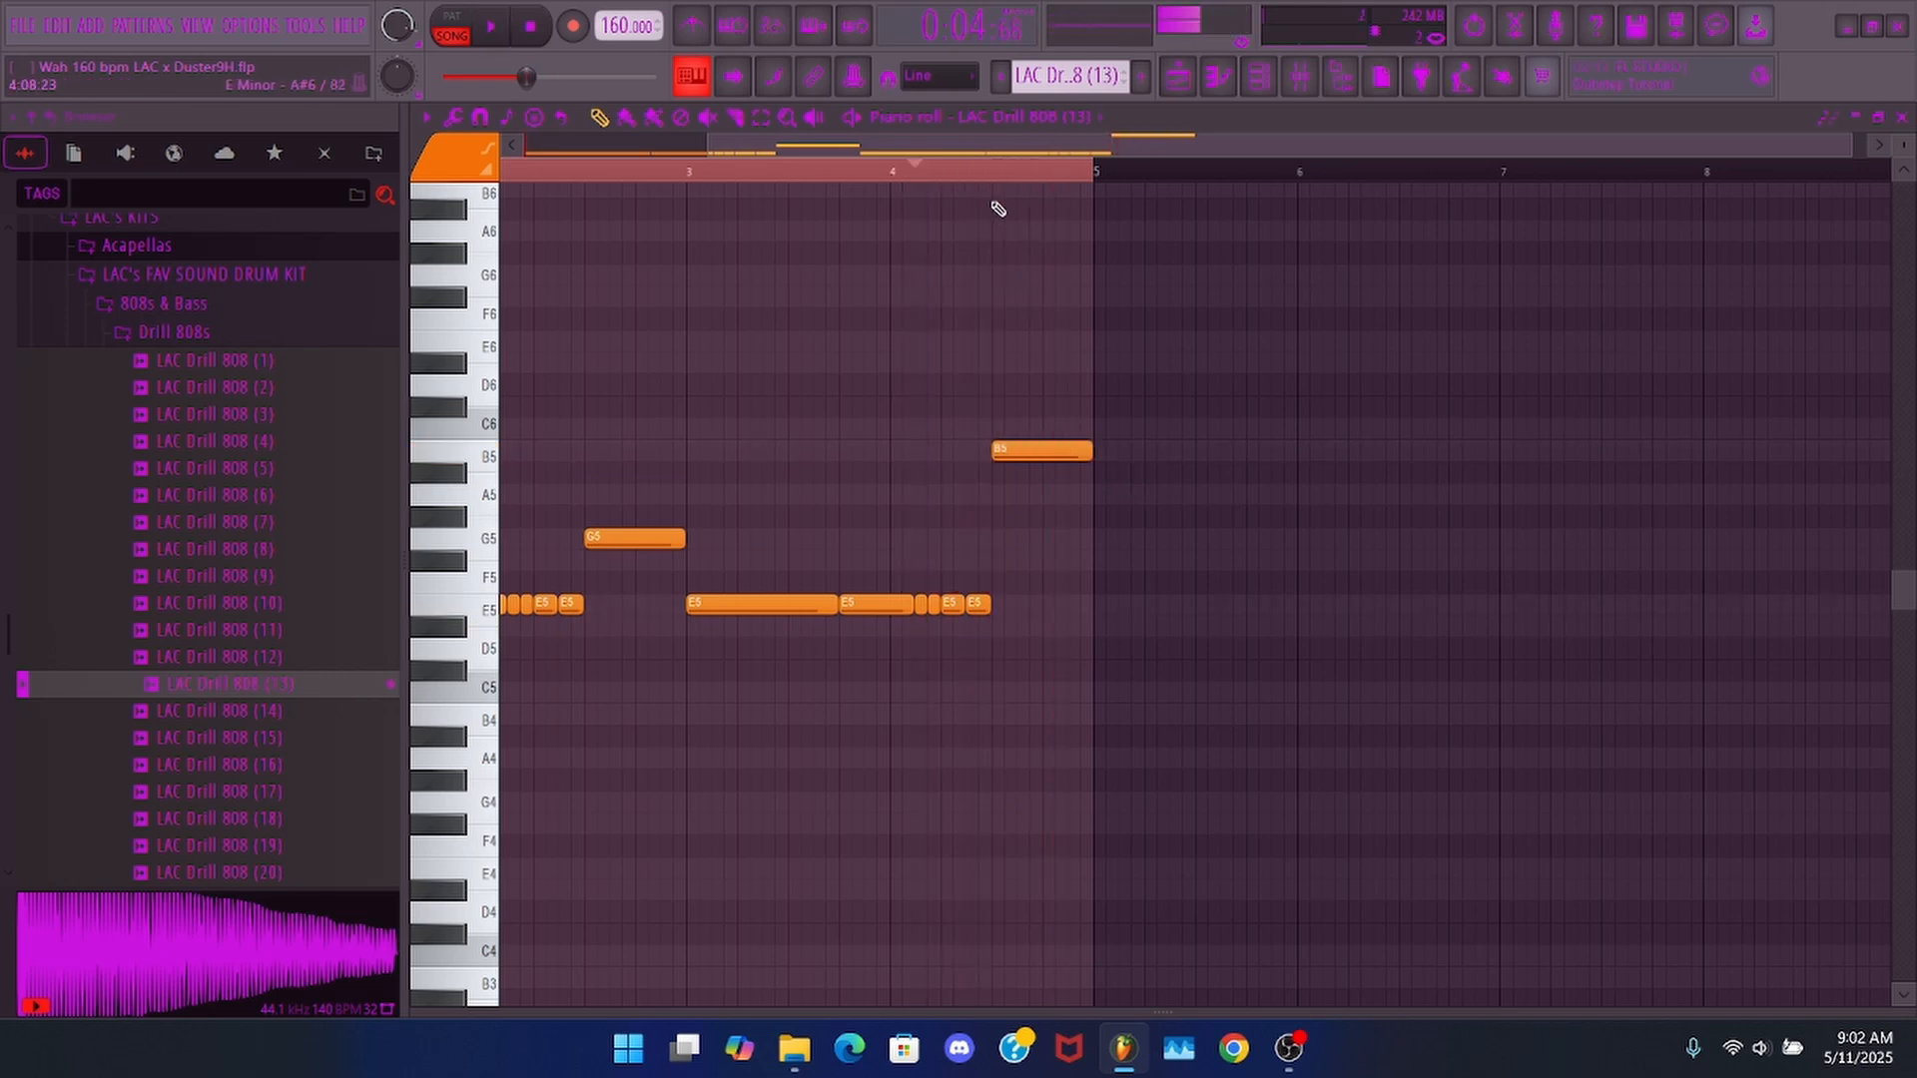
- Duplicate the four-bar 808 line into bars 5–8 and play the extended pattern
key("ctrl+b")
key("ctrl+a")
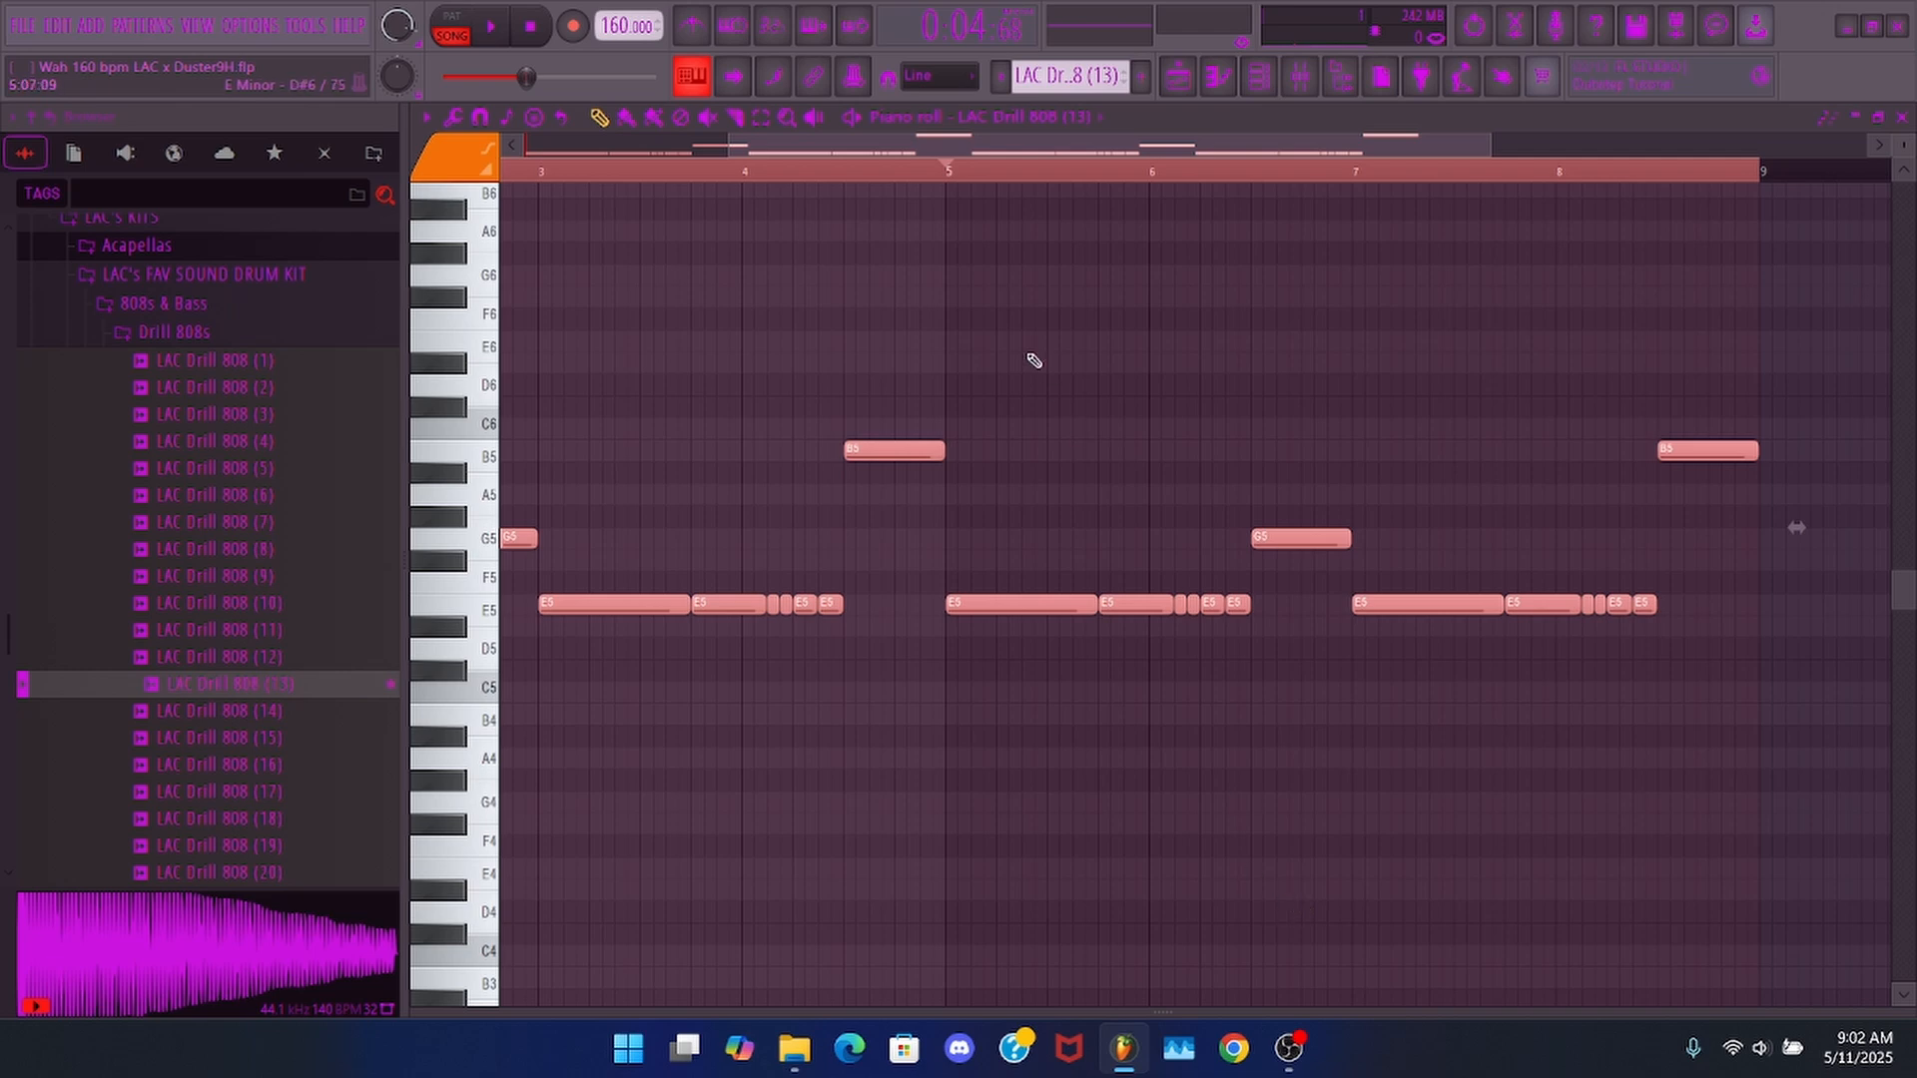
left_click_drag(973, 172, 300, 268)
right_click(579, 302)
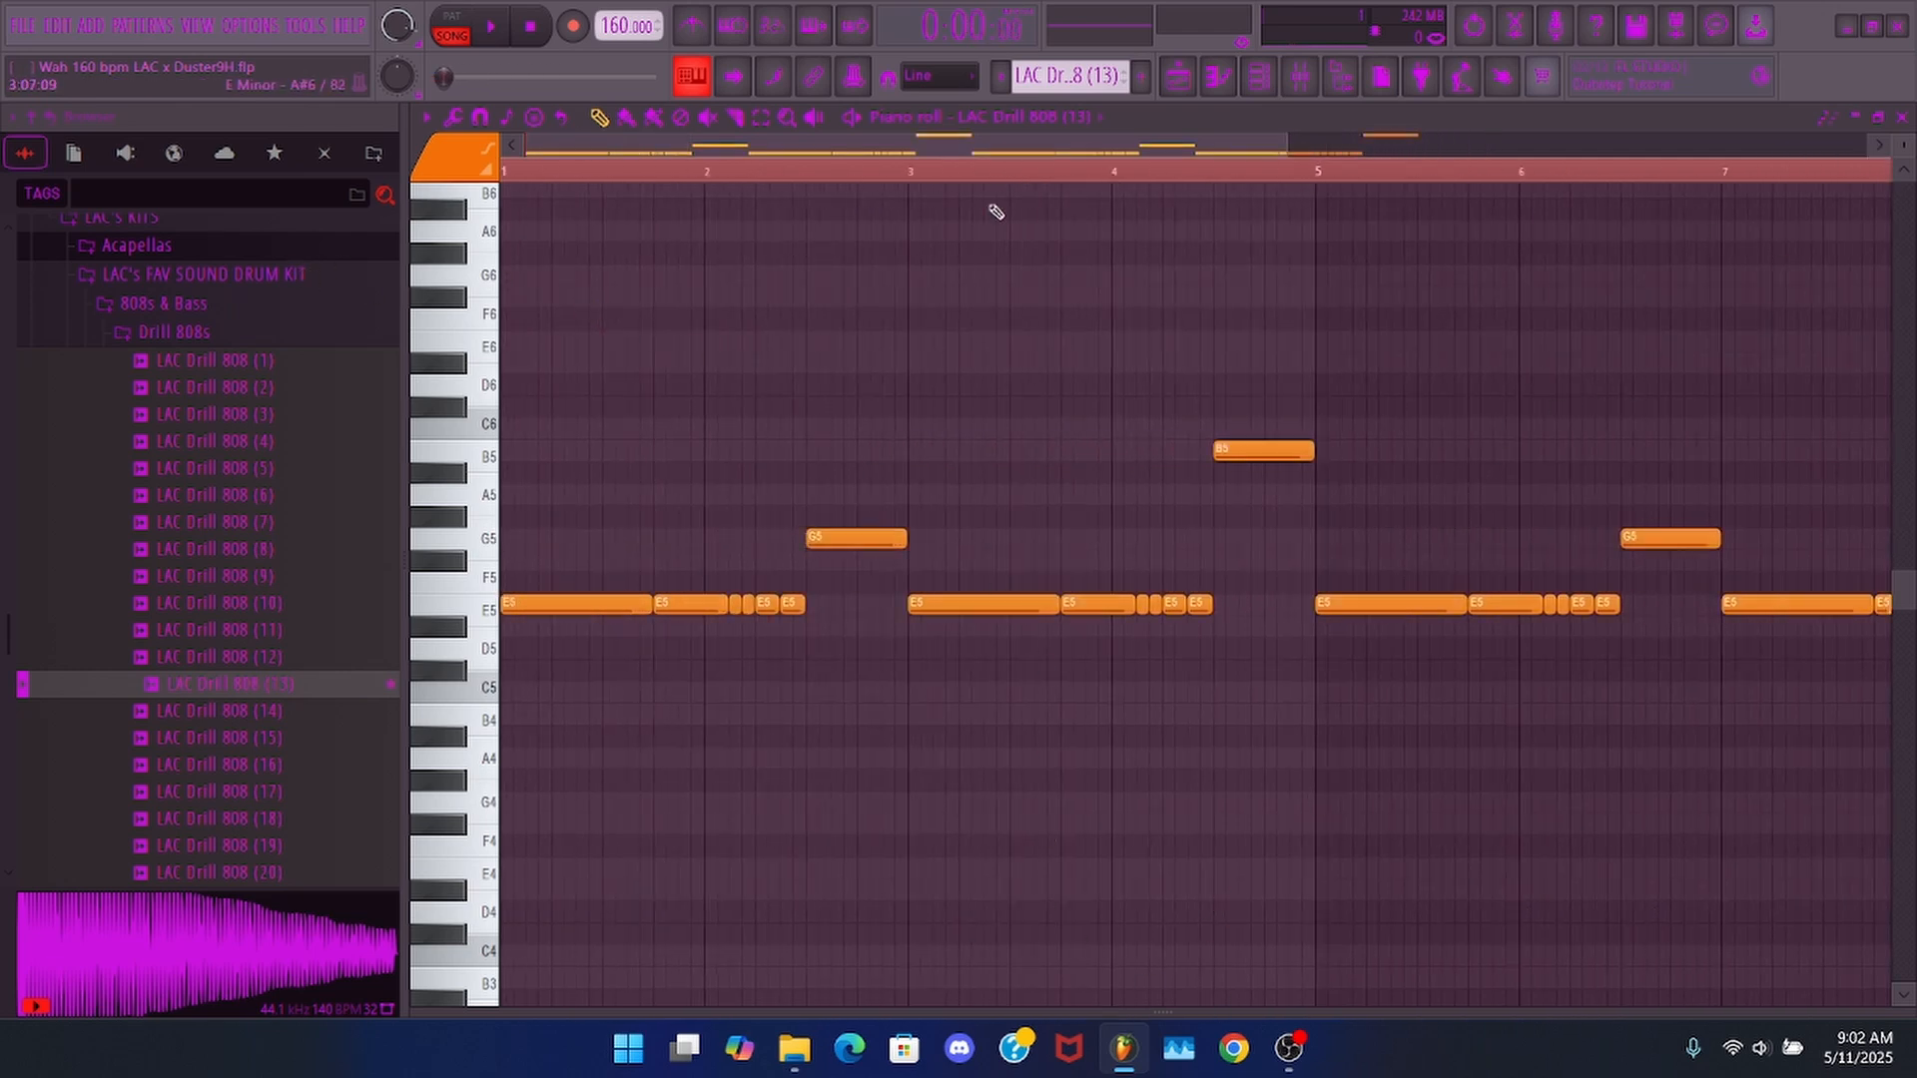
key("space")
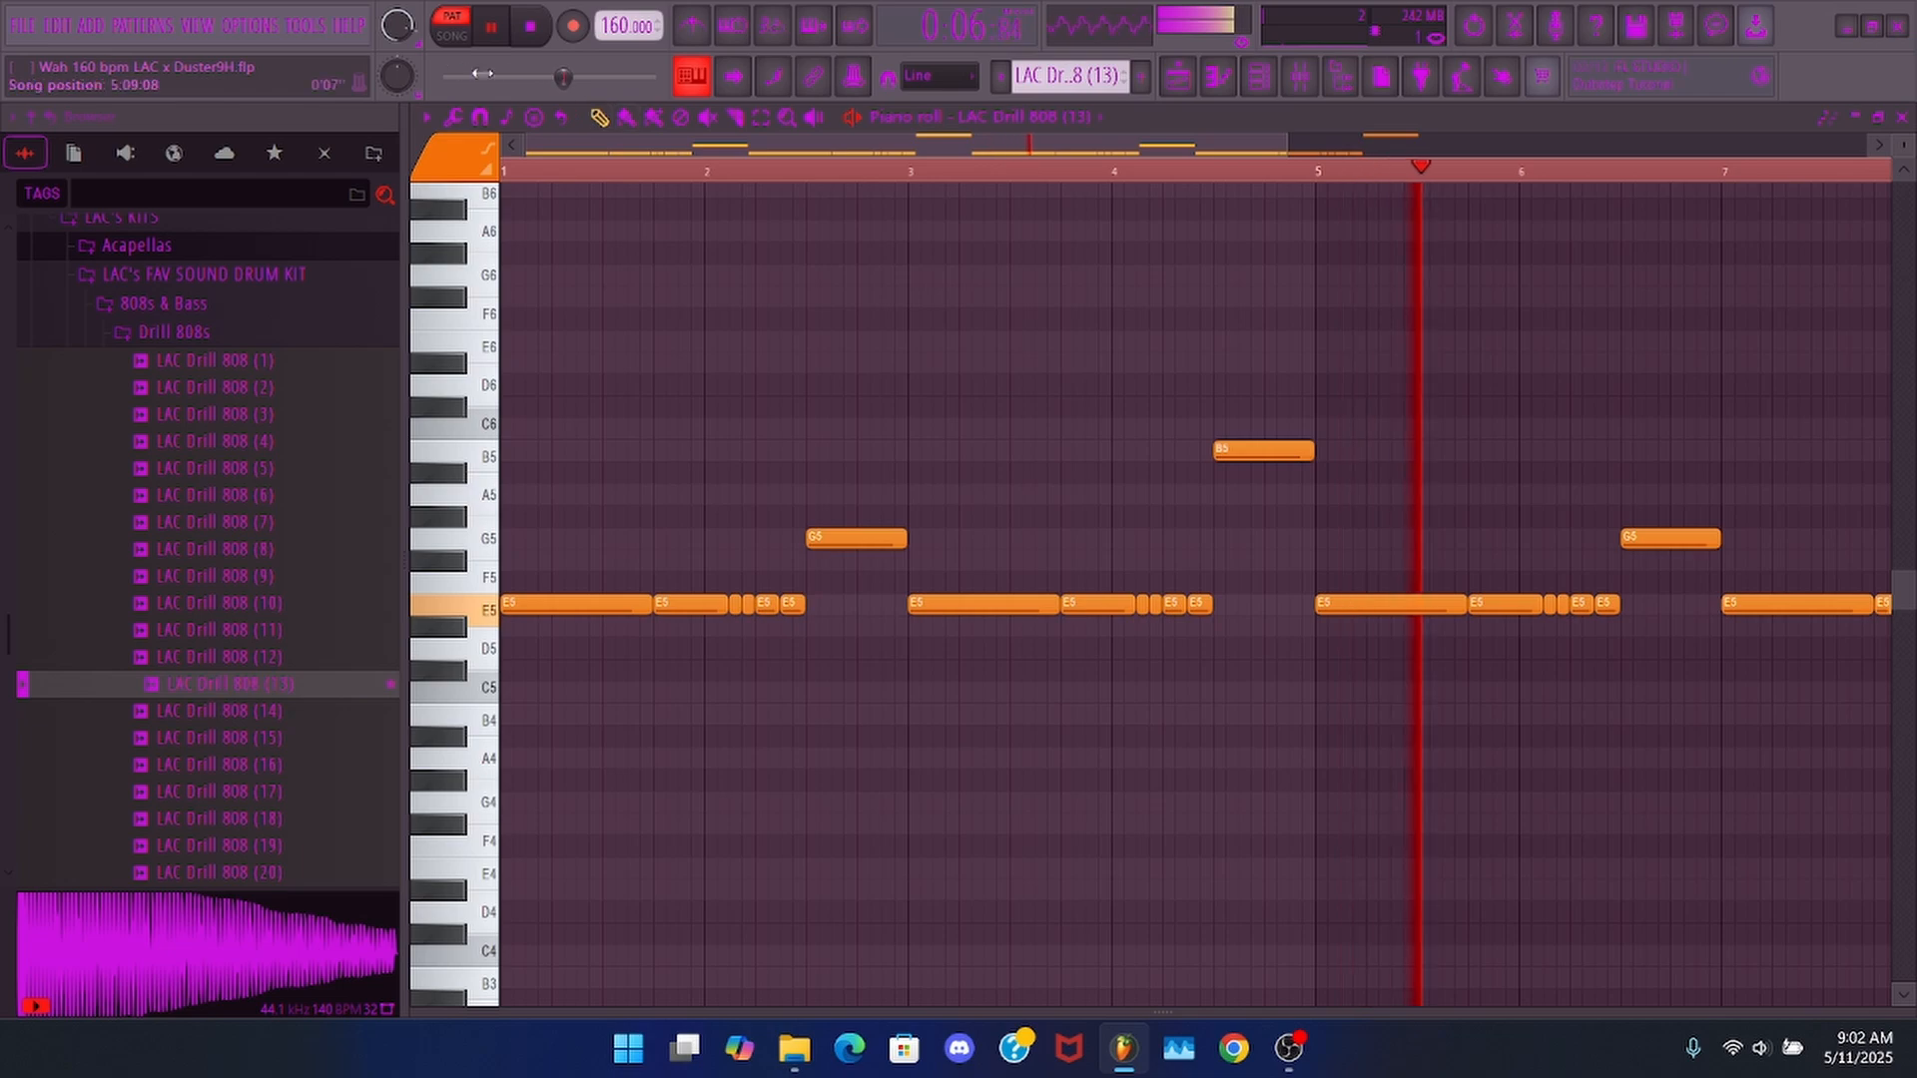
key("space")
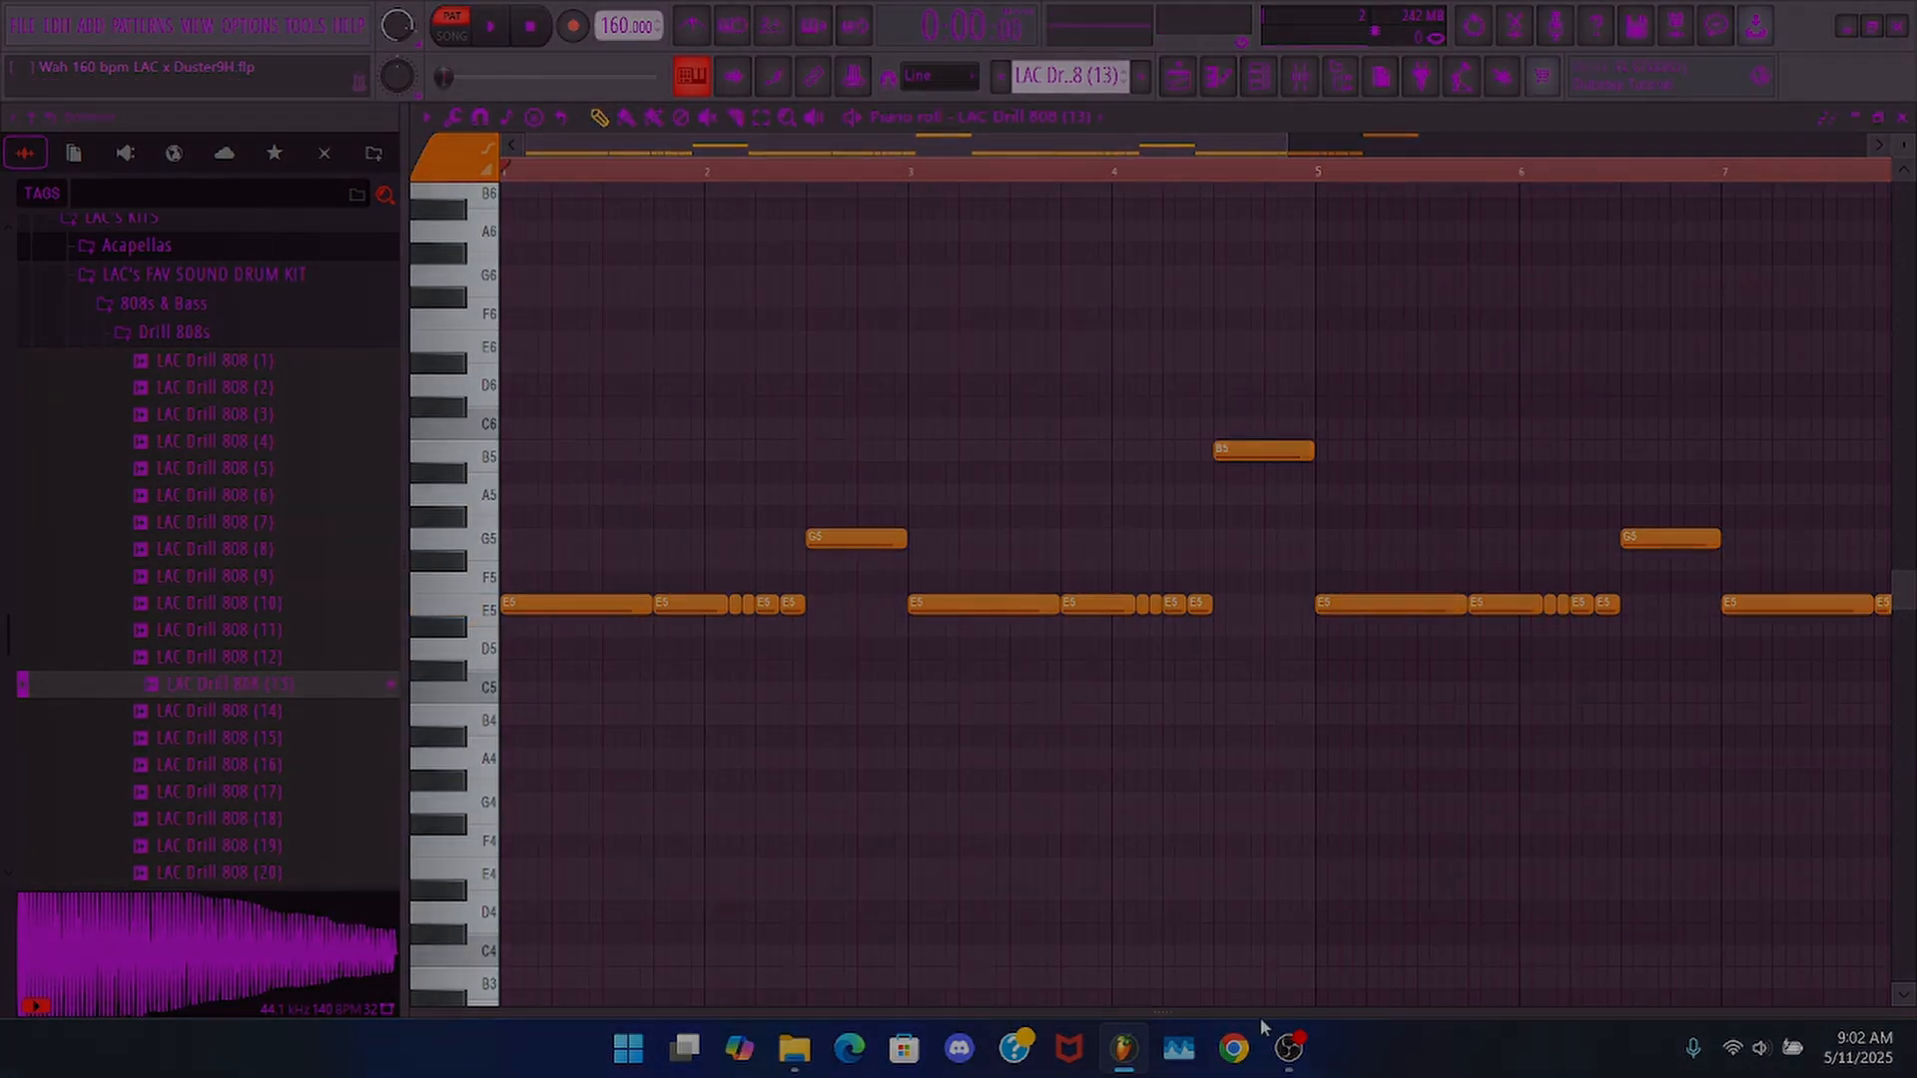
- Reorder the mixer tracks so the snare is on insert 2, the kick on insert 3 and the 808 on insert 4
mouse_move(1289, 1059)
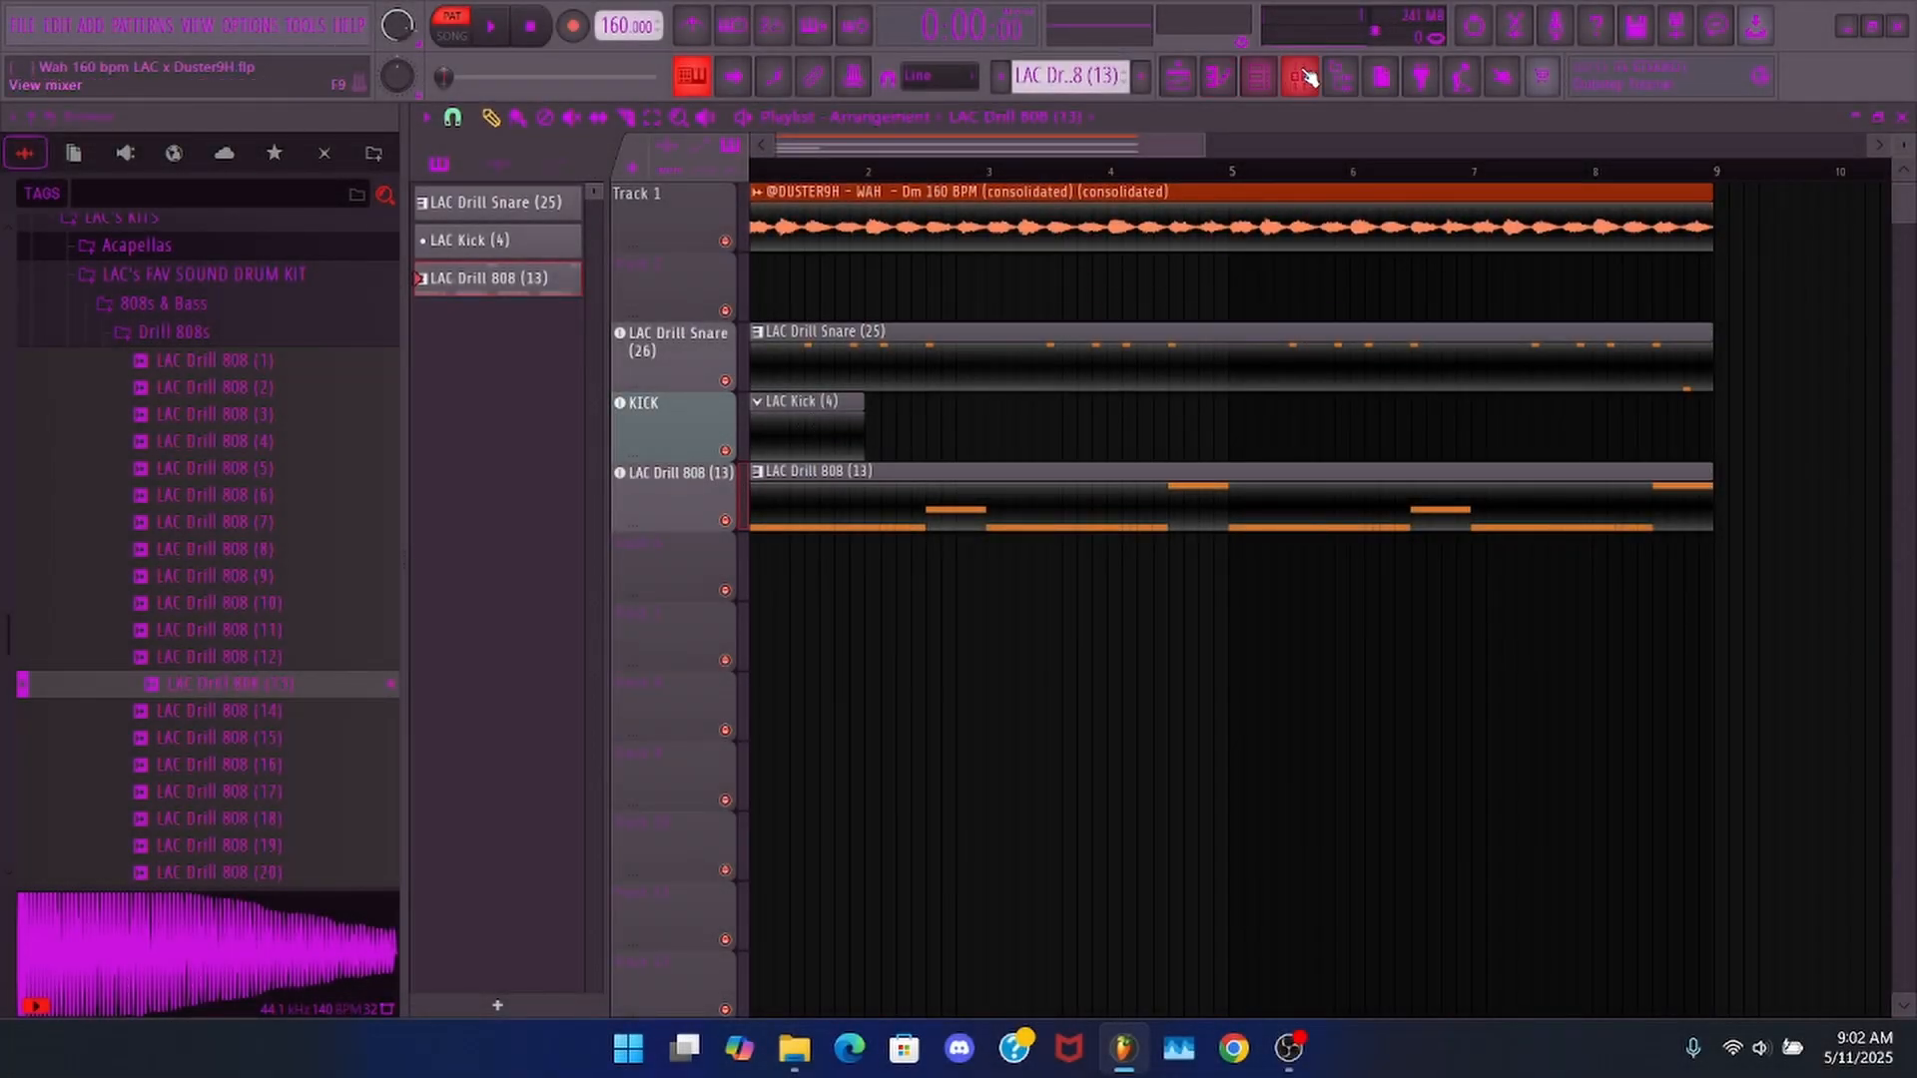
left_click(1303, 77)
left_click(998, 409)
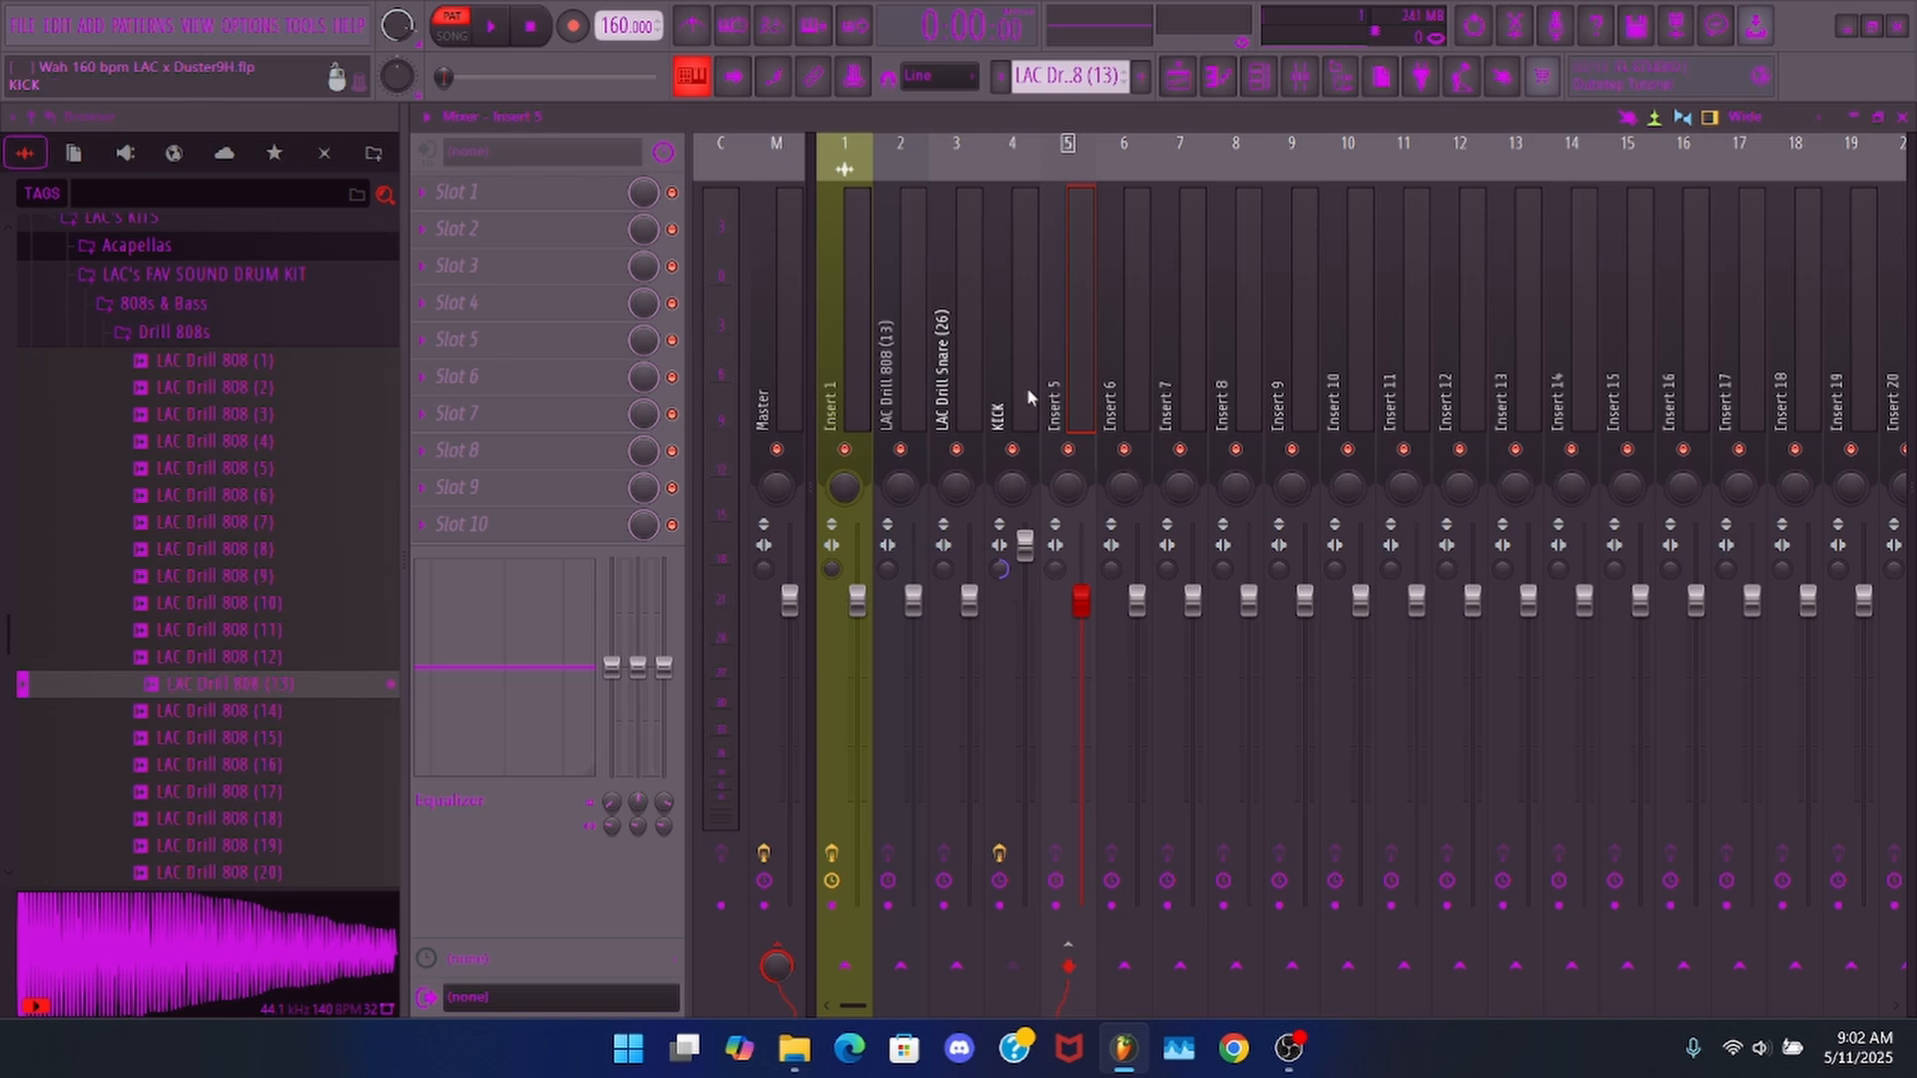
left_click(907, 382)
key("alt+Right")
key("alt+Right")
key("alt+Right")
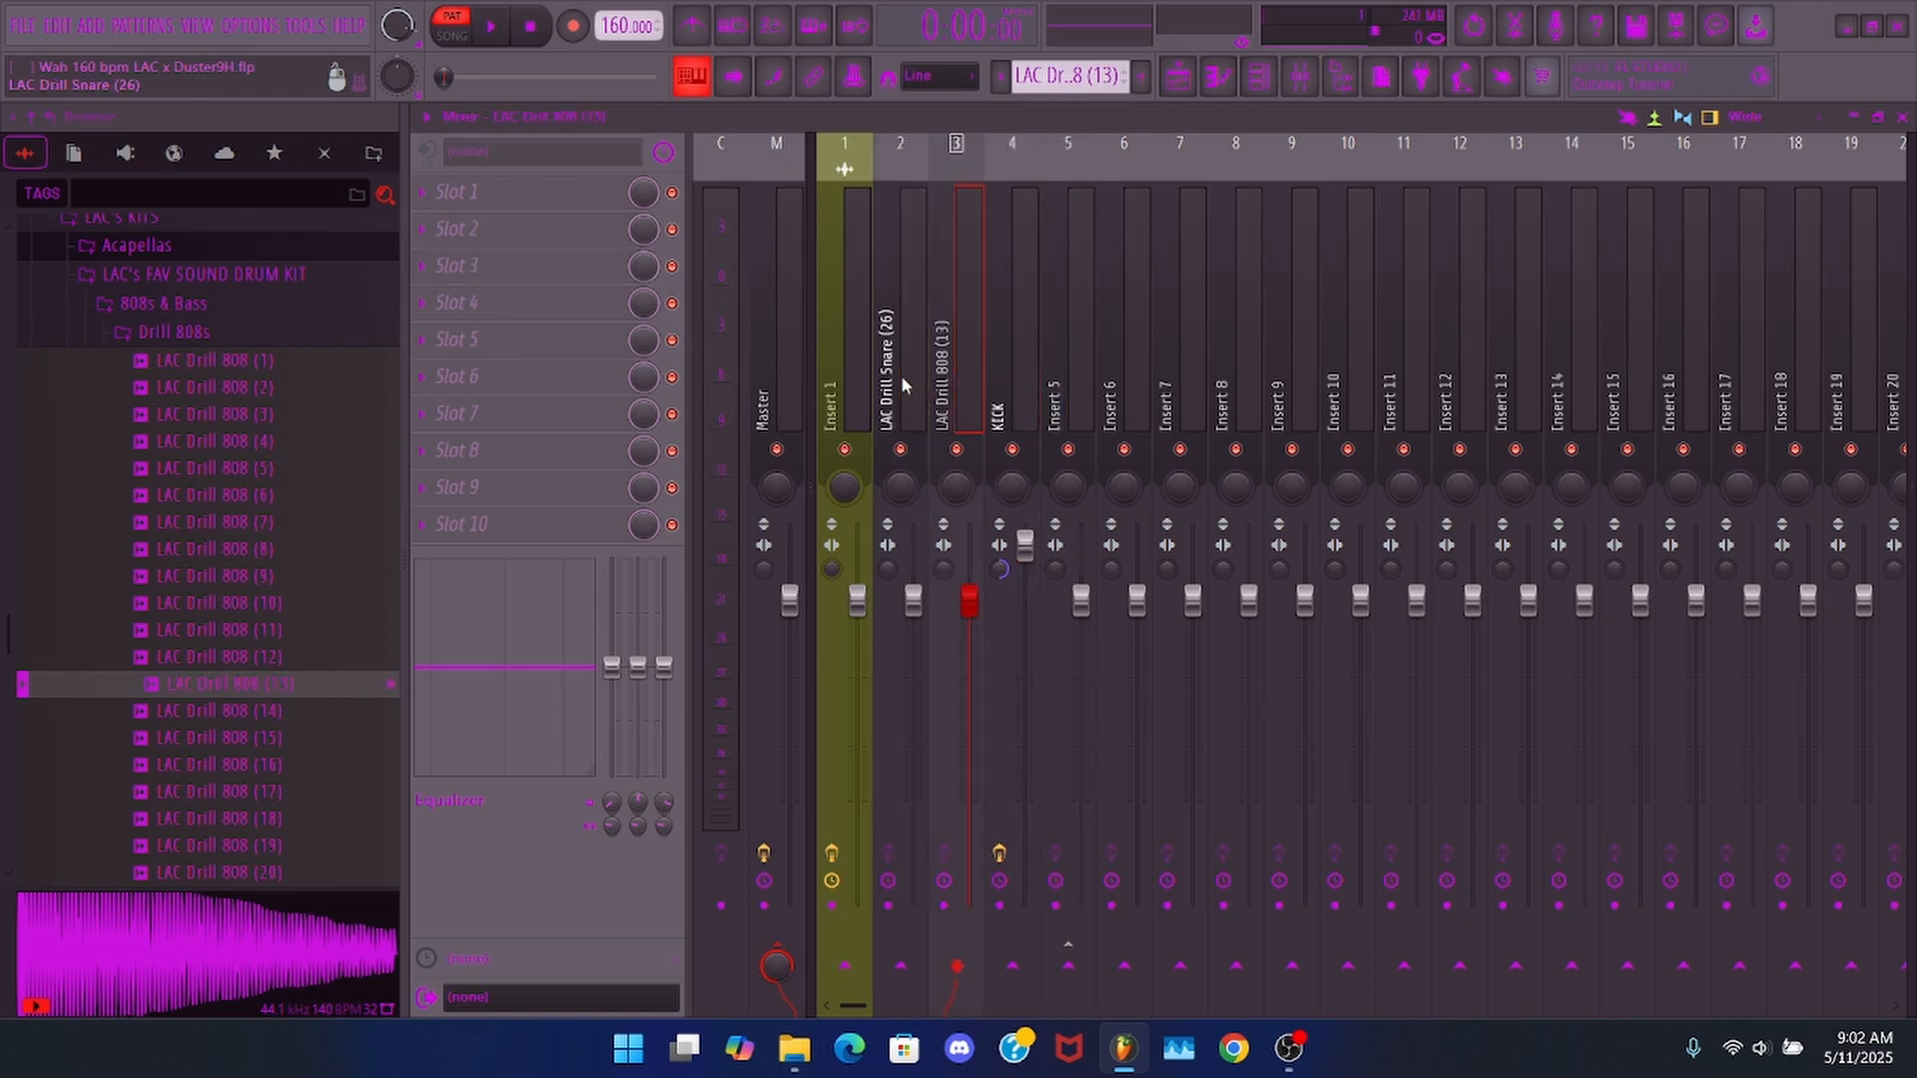
key("alt+Left")
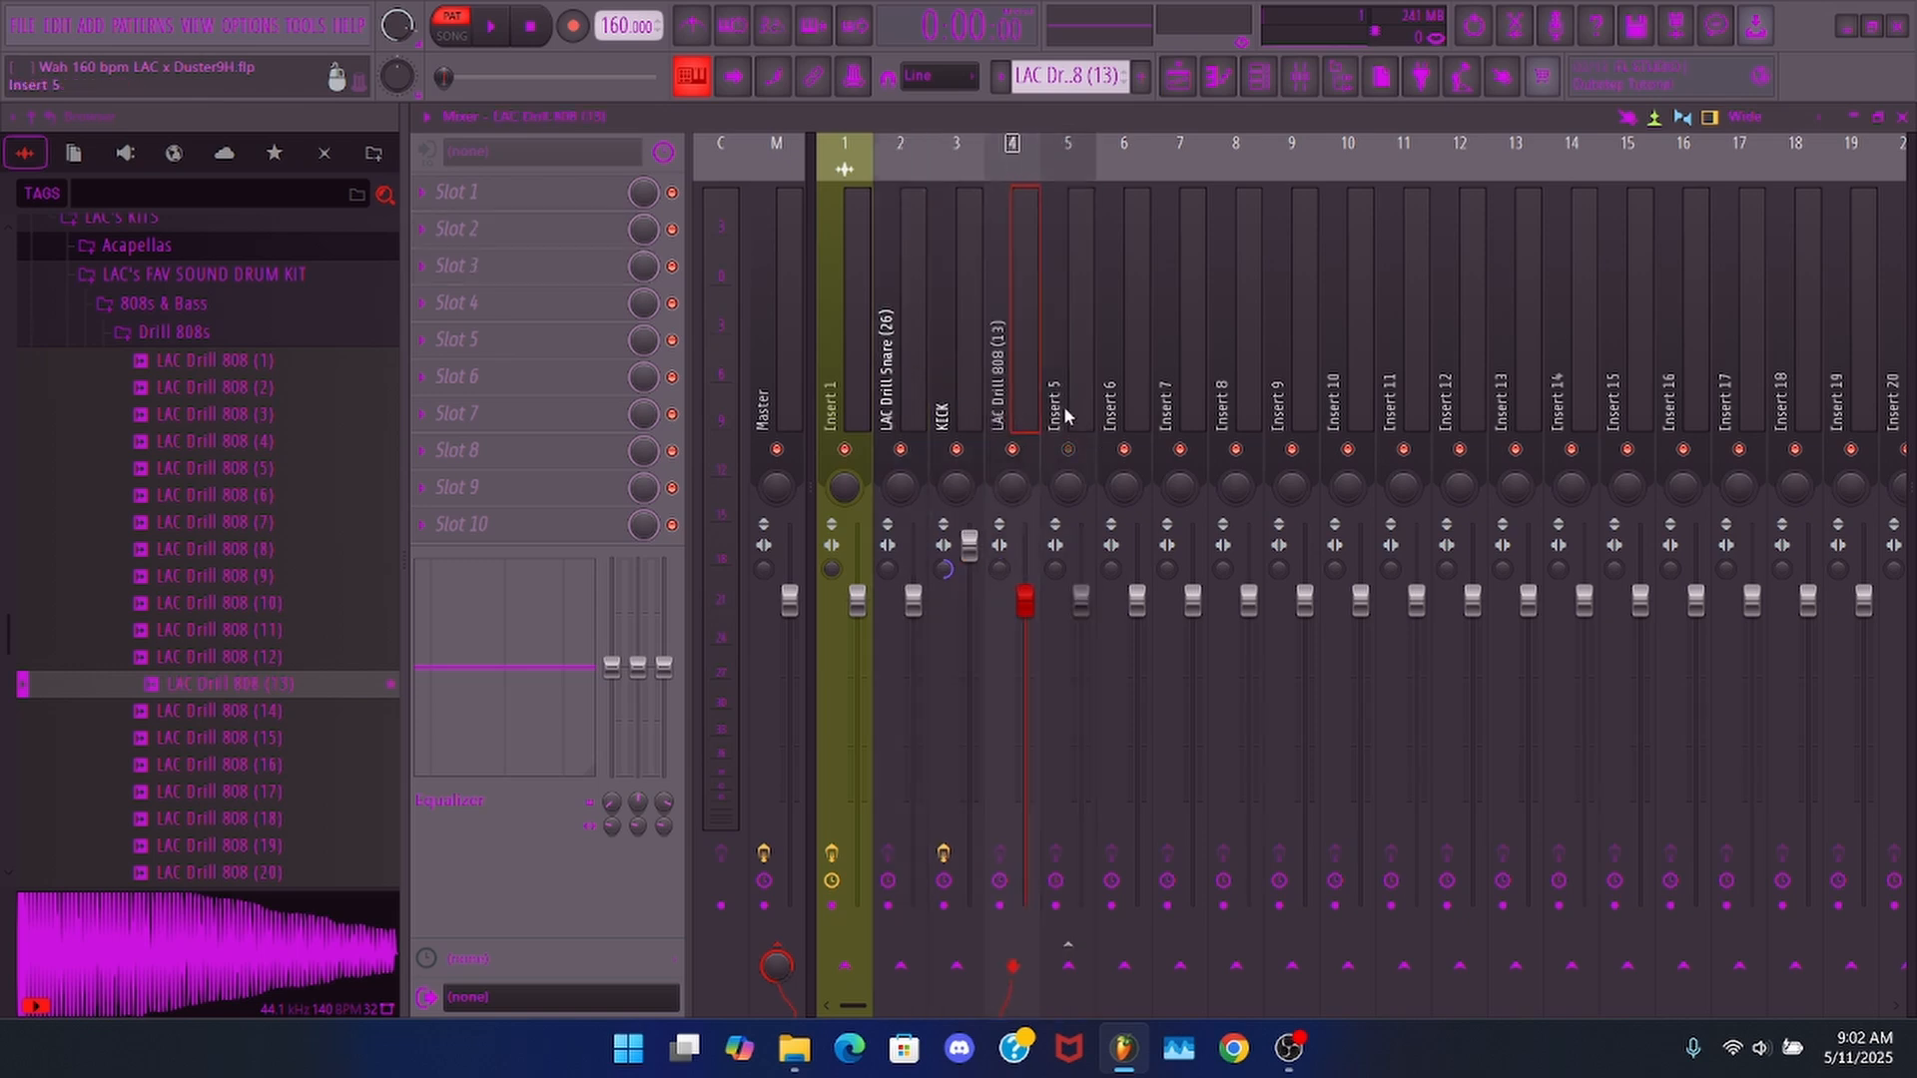
- Route the kick's mixer track to the 808 track with a send level of 36% and close the mixer
key("Left")
key("Left")
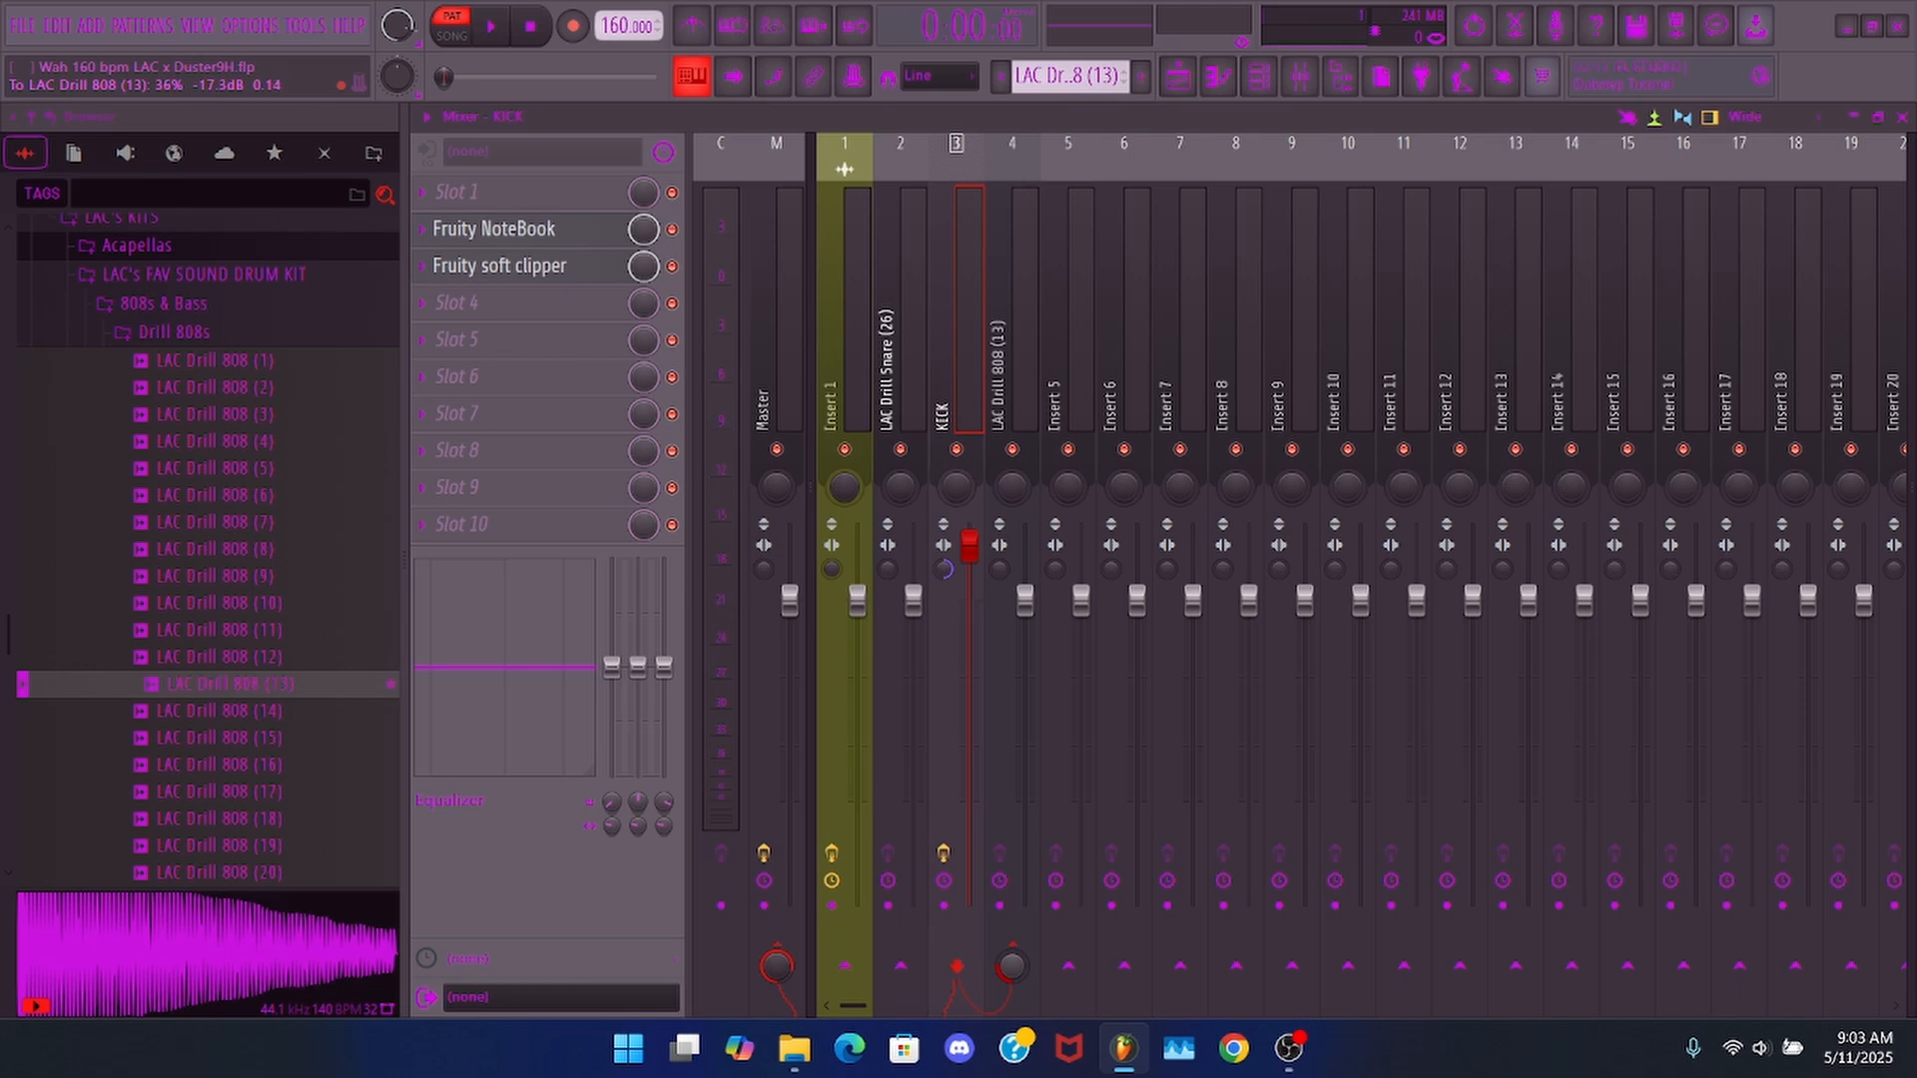
left_click(1902, 116)
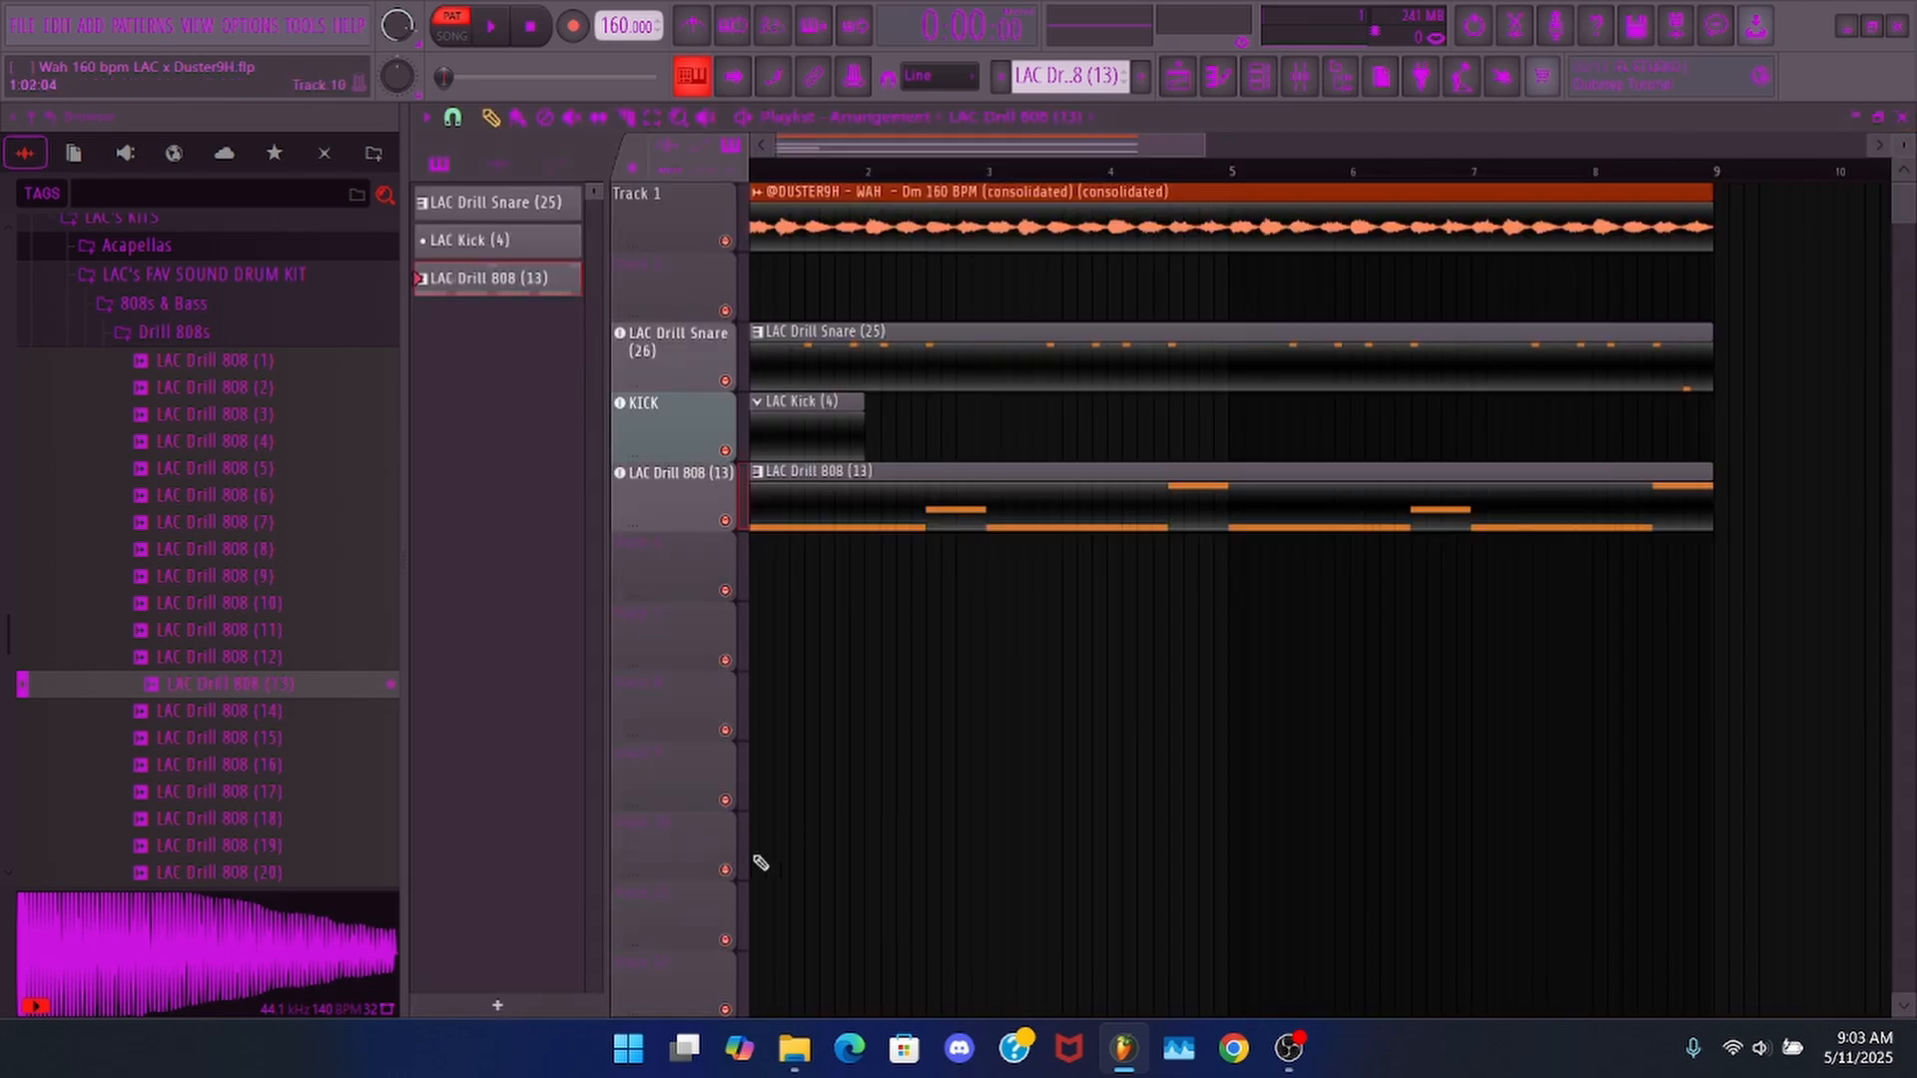
- Open the LAC Kick (4) pattern's notes and place a one-step C5 note at the start of bar 1
double_click(799, 403)
scroll(625, 541, "down", 3)
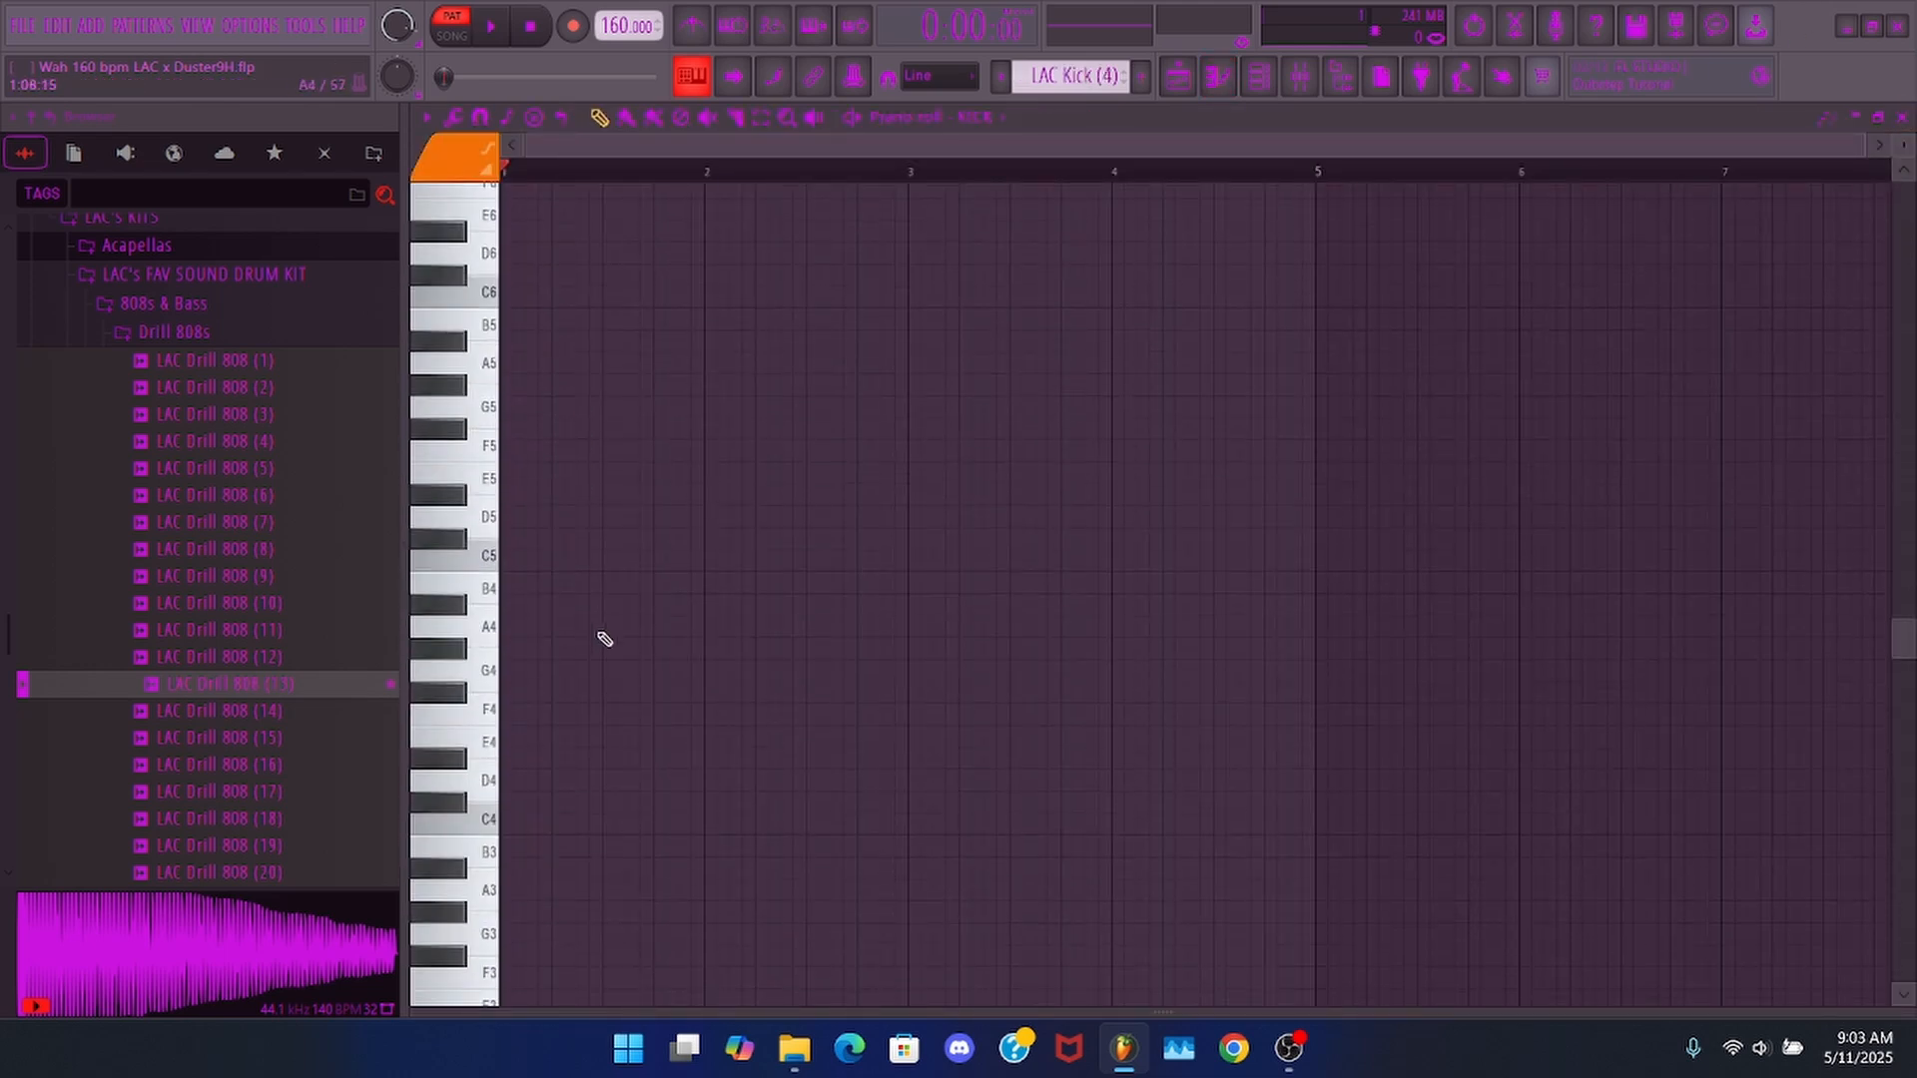
left_click(502, 557)
key("ctrl+a")
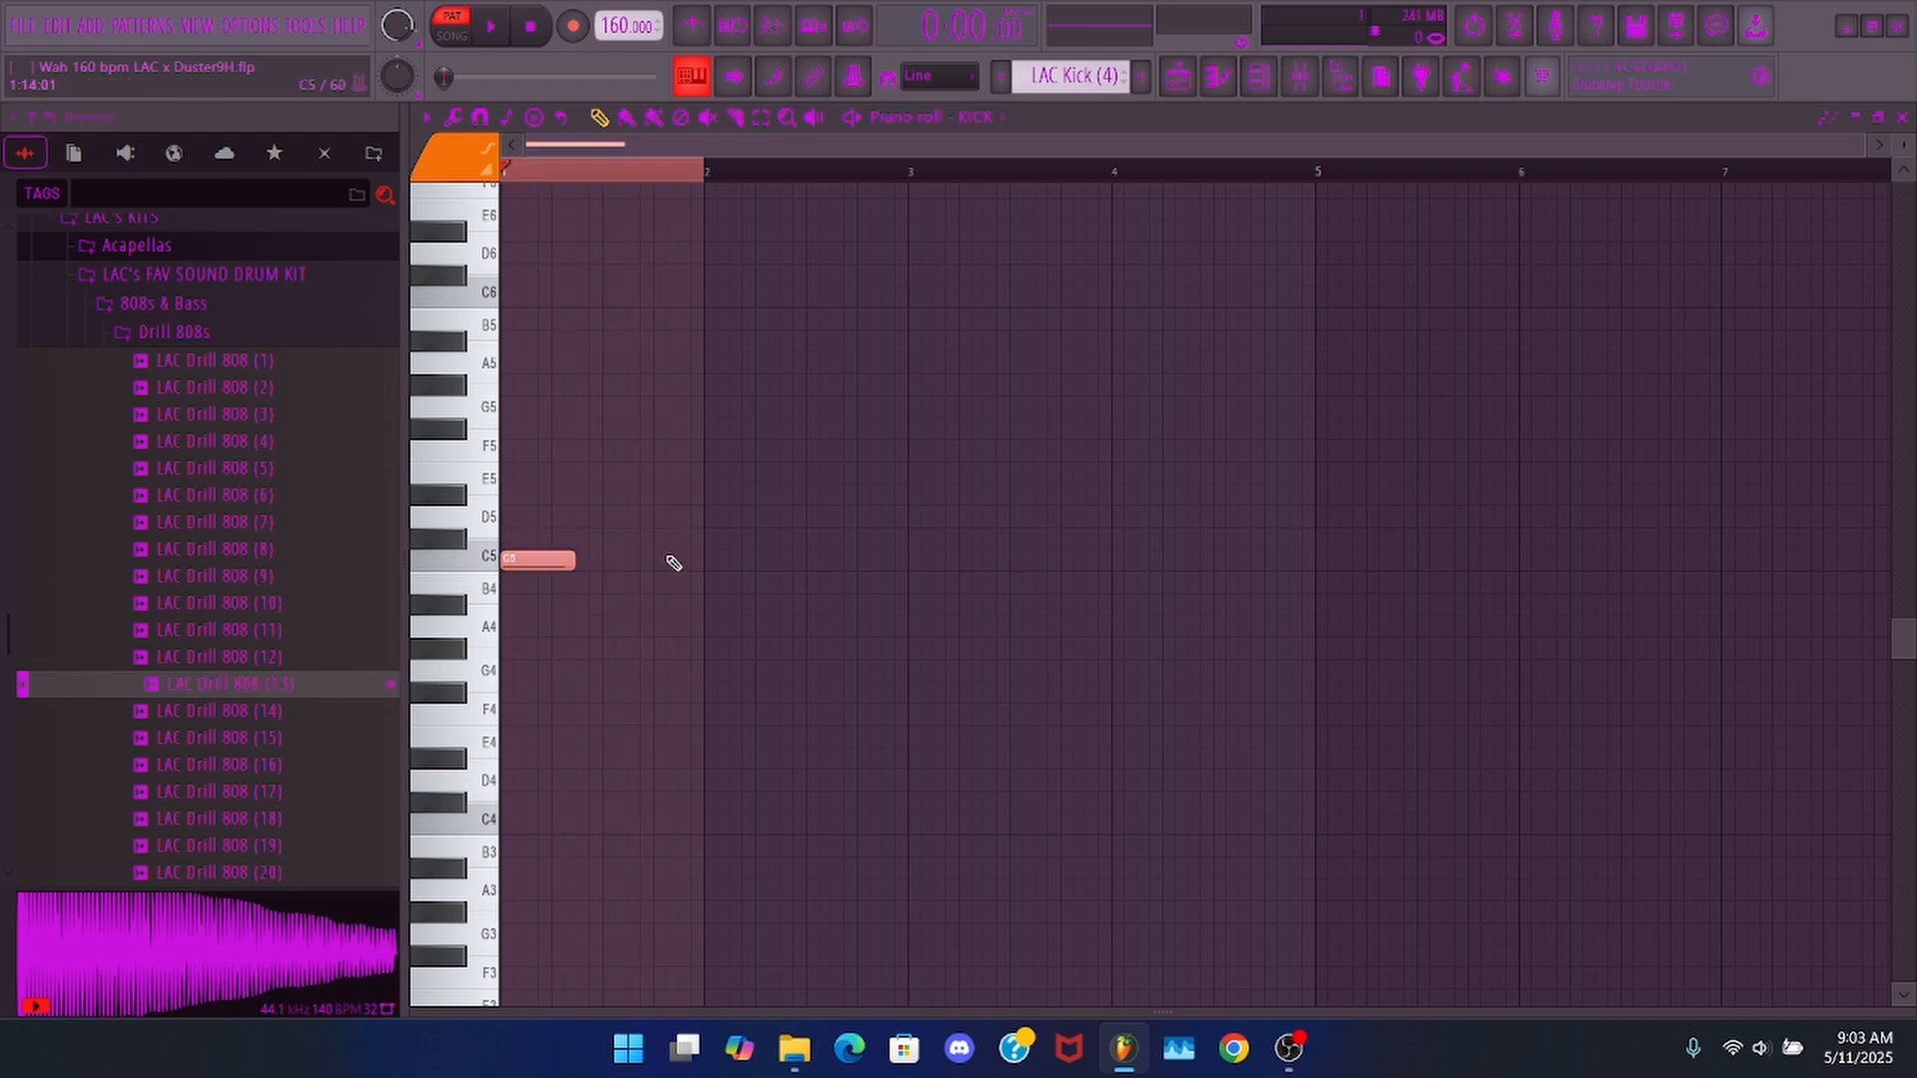
left_click(537, 560)
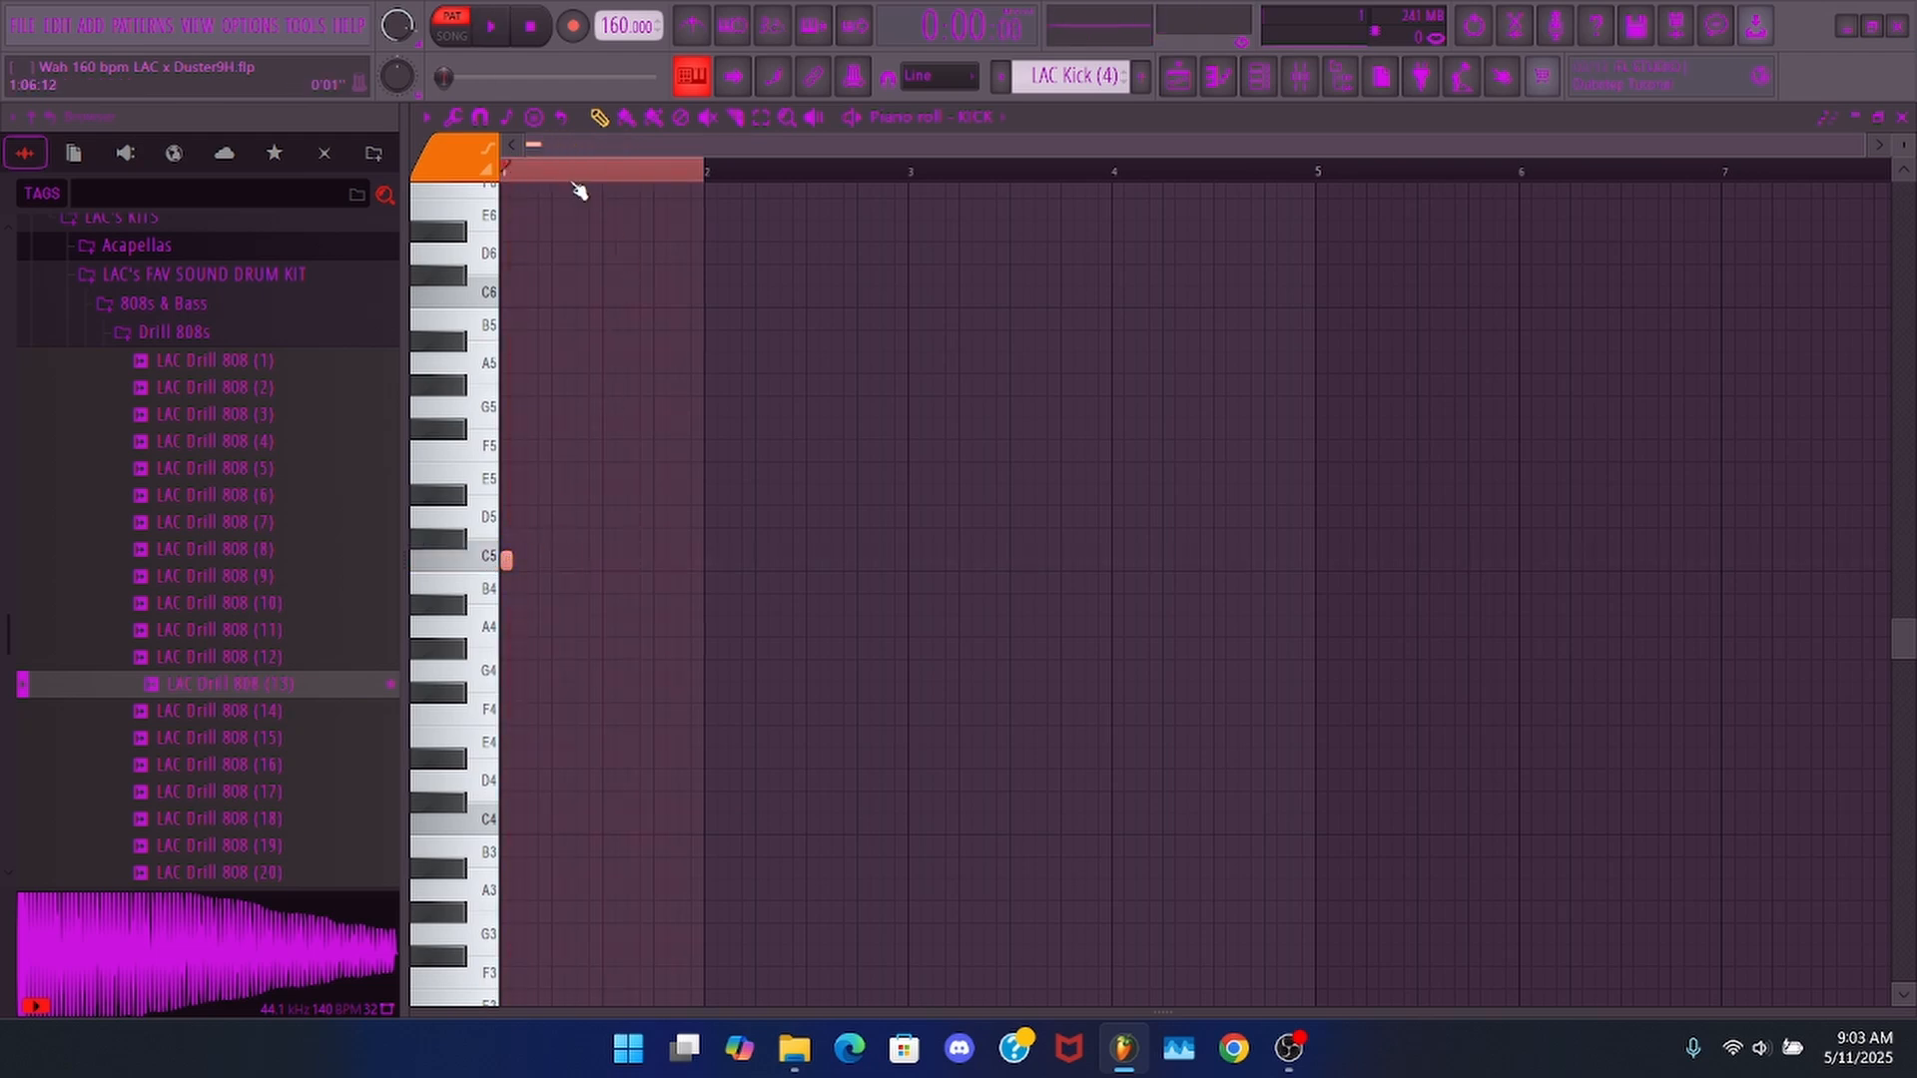
scroll(607, 333, "up", 4)
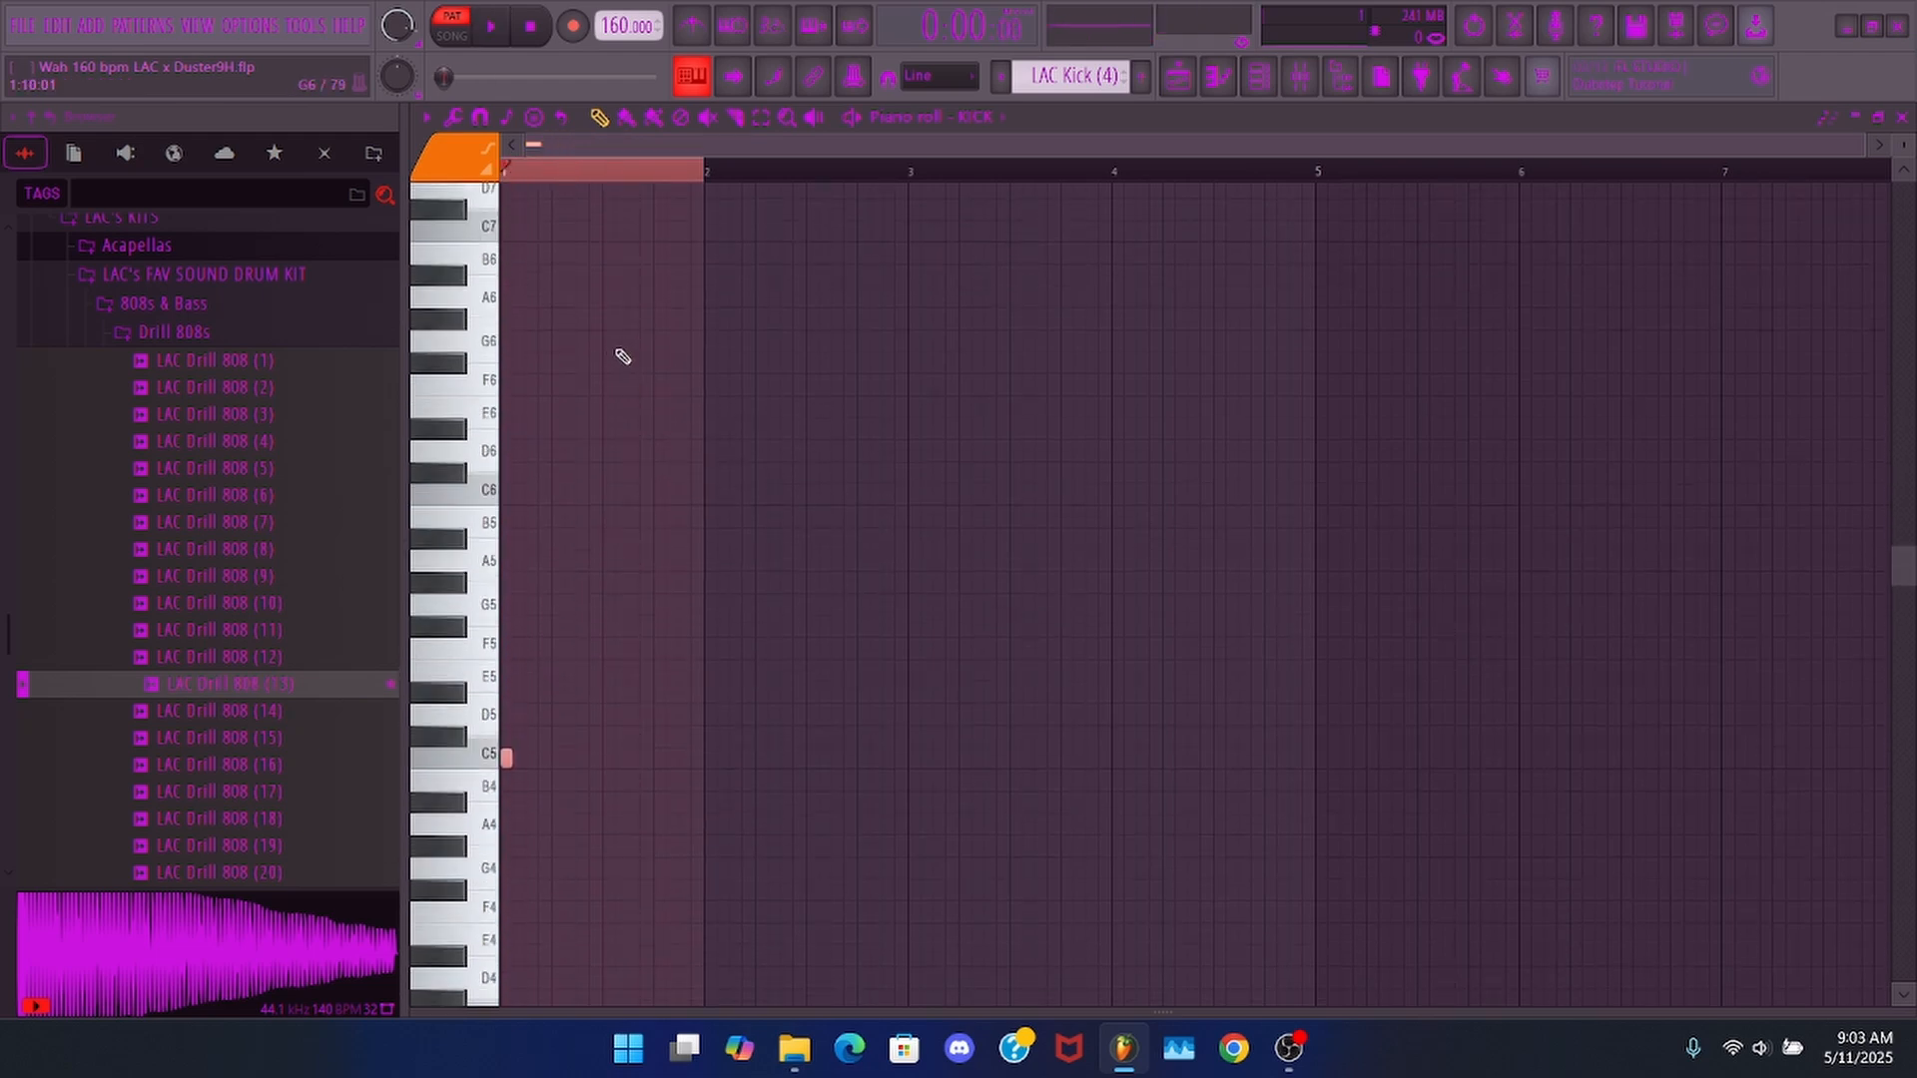
- Switch playback to song mode and briefly play the kick with the full arrangement
left_click(450, 27)
key("space")
key("space")
scroll(544, 225, "down", 4)
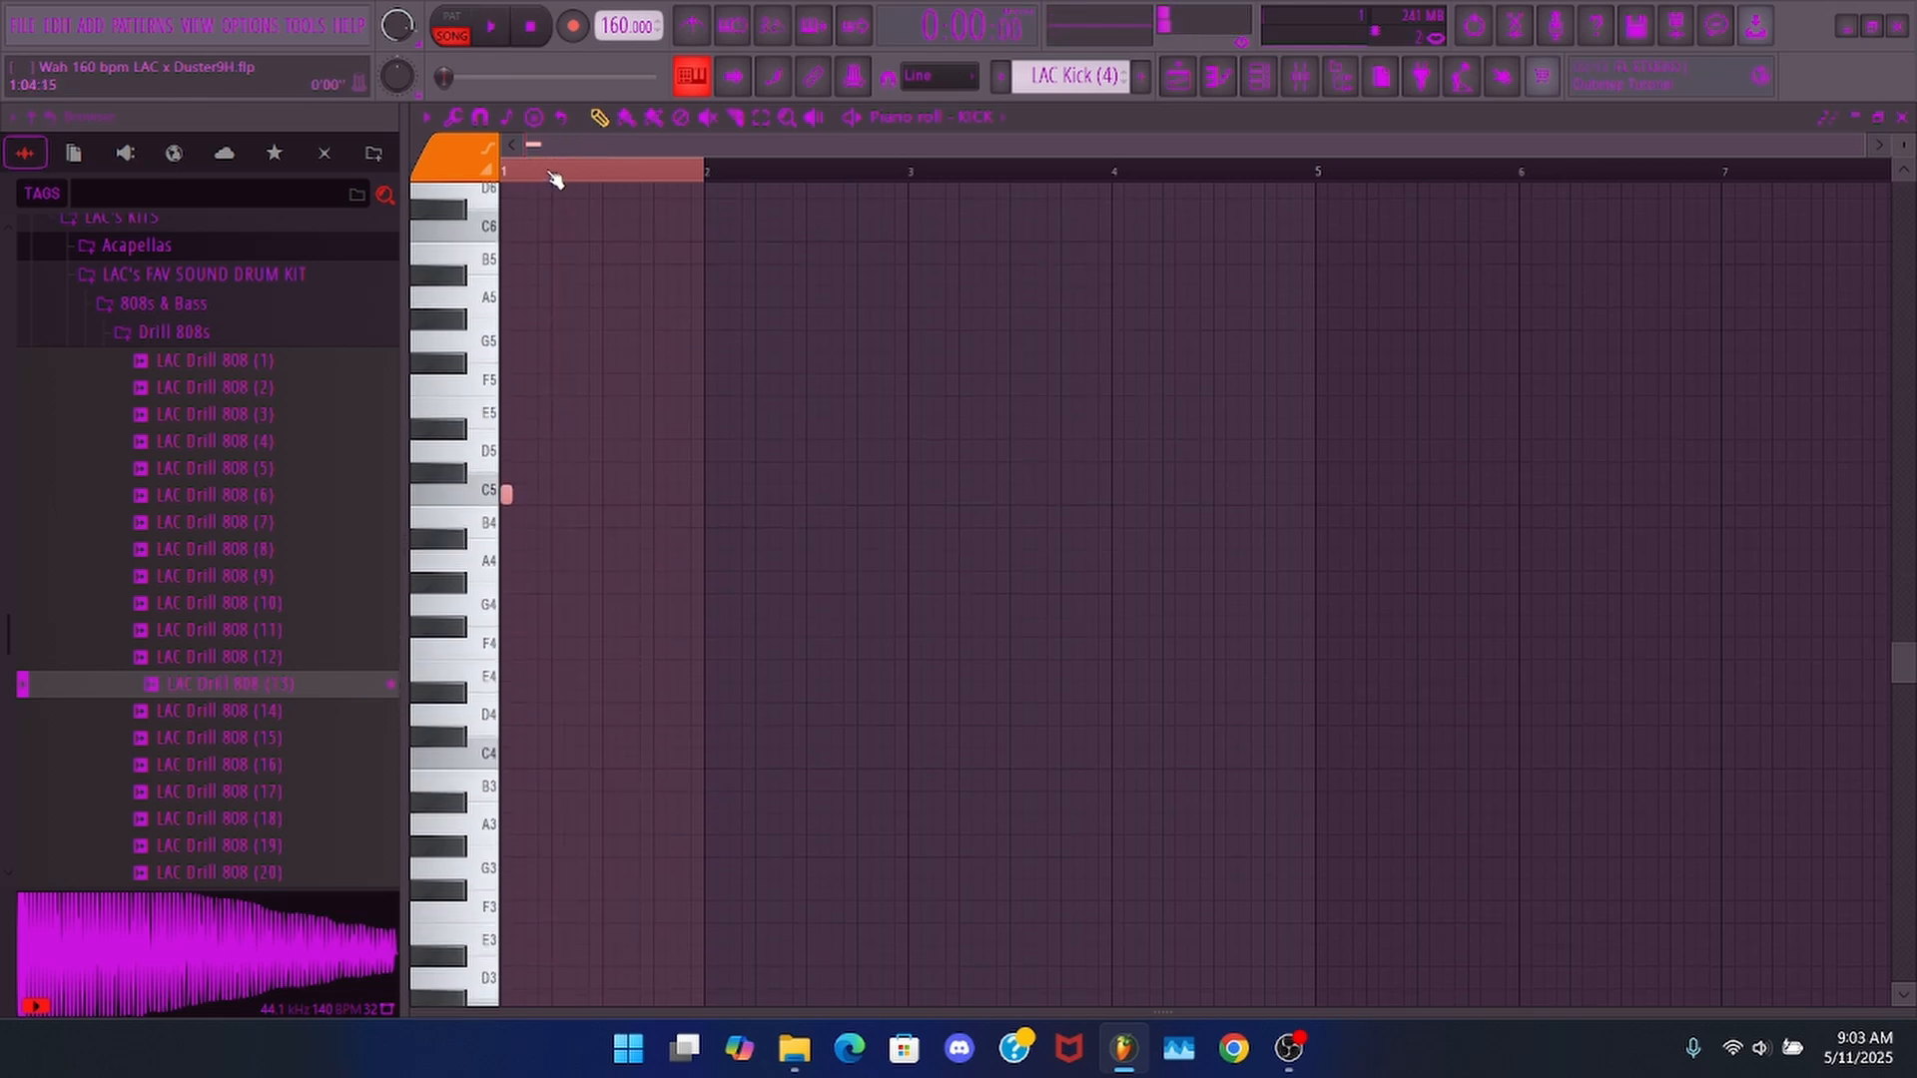
- Add one-step C5 kick notes at step 13 of bar 1 and at steps 3, 4 and 5 of bar 2
scroll(555, 178, "up", 5)
left_click_drag(599, 148, 526, 154)
key("space")
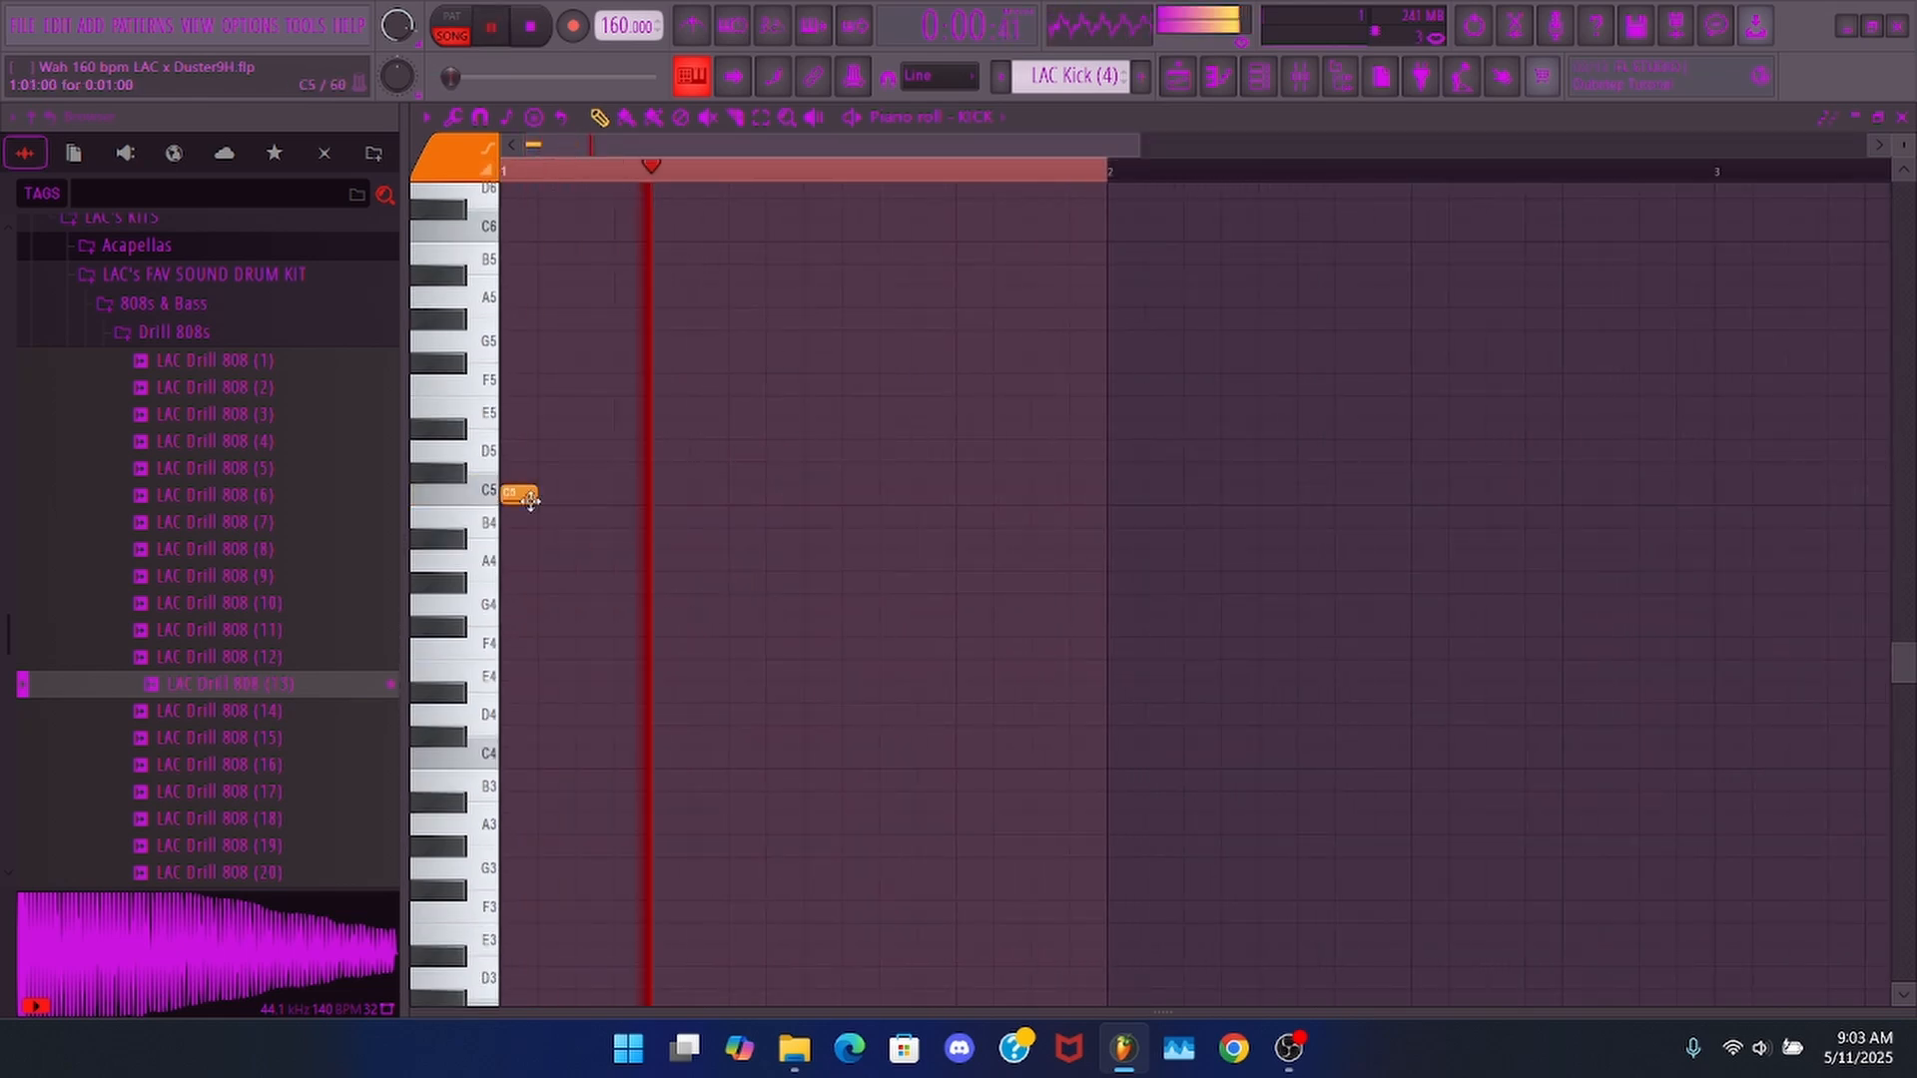
left_click(974, 493)
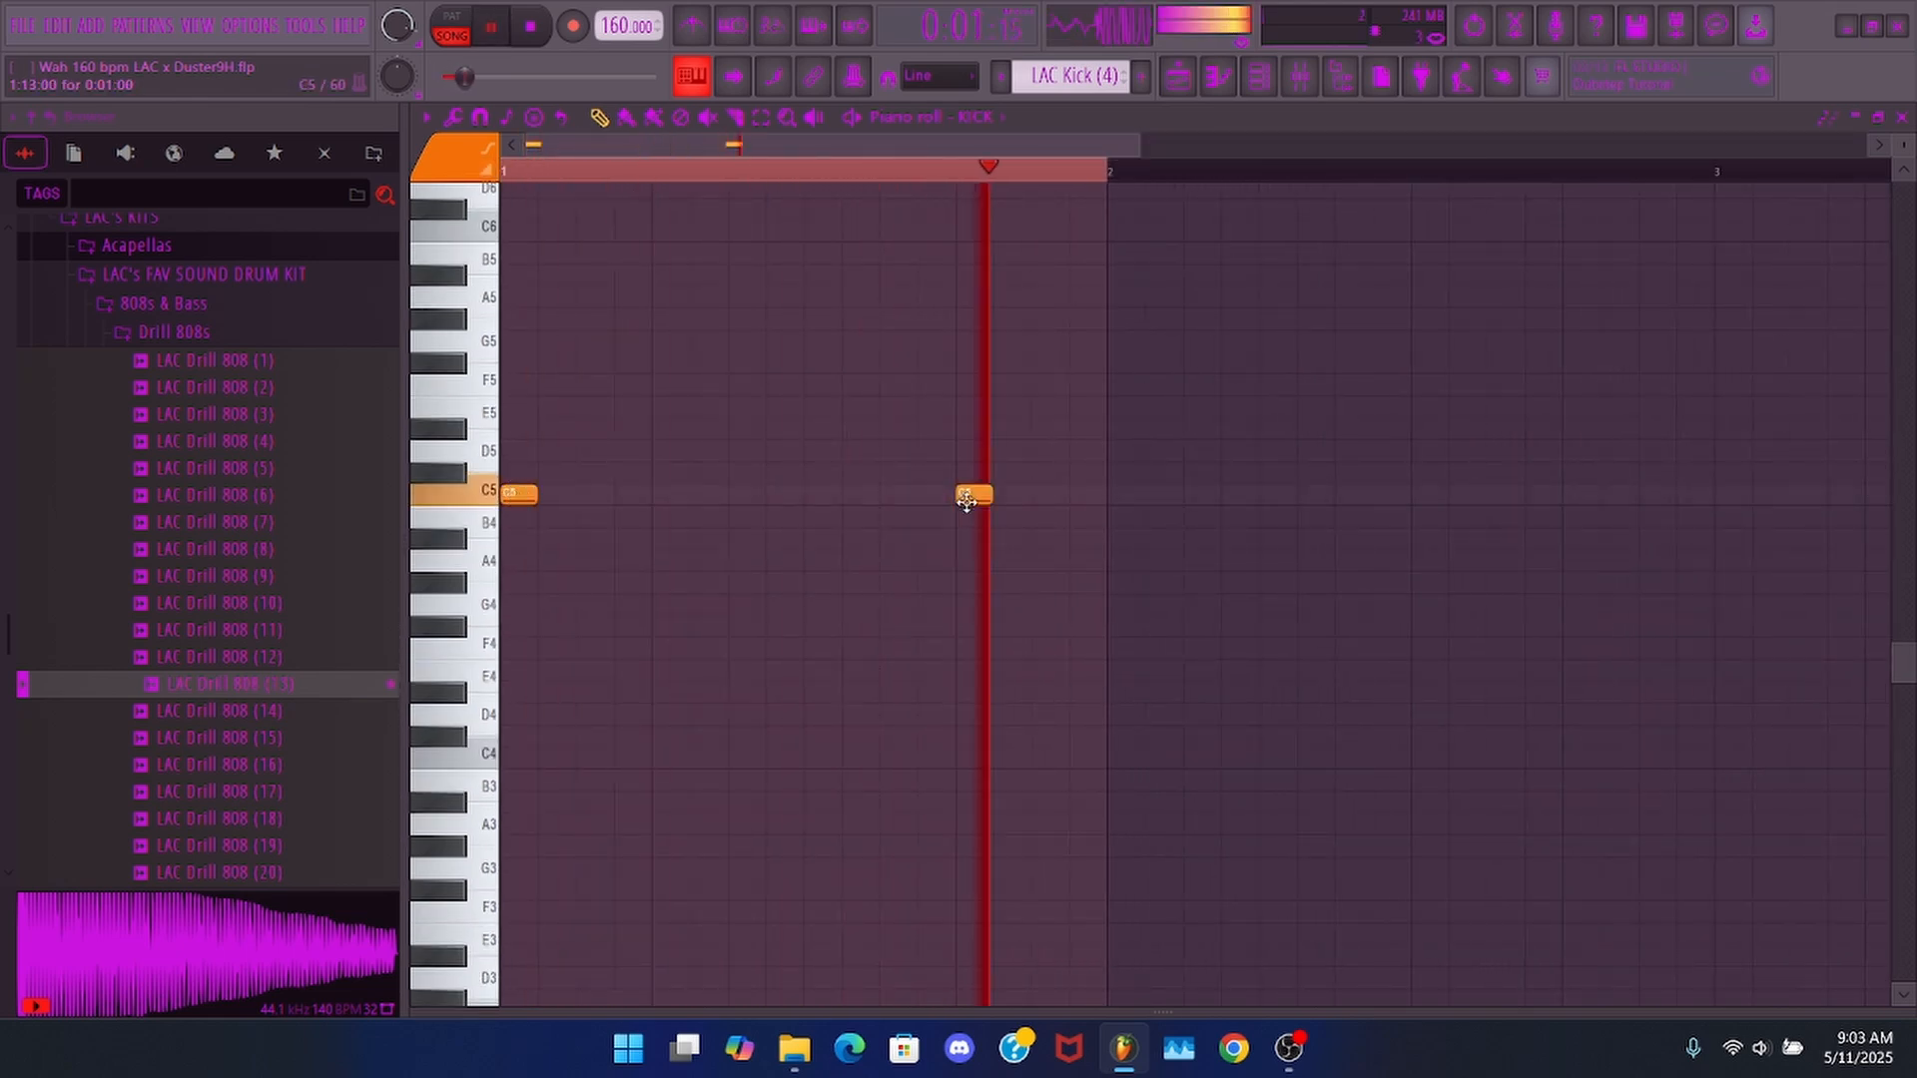
left_click(1201, 494)
key("space")
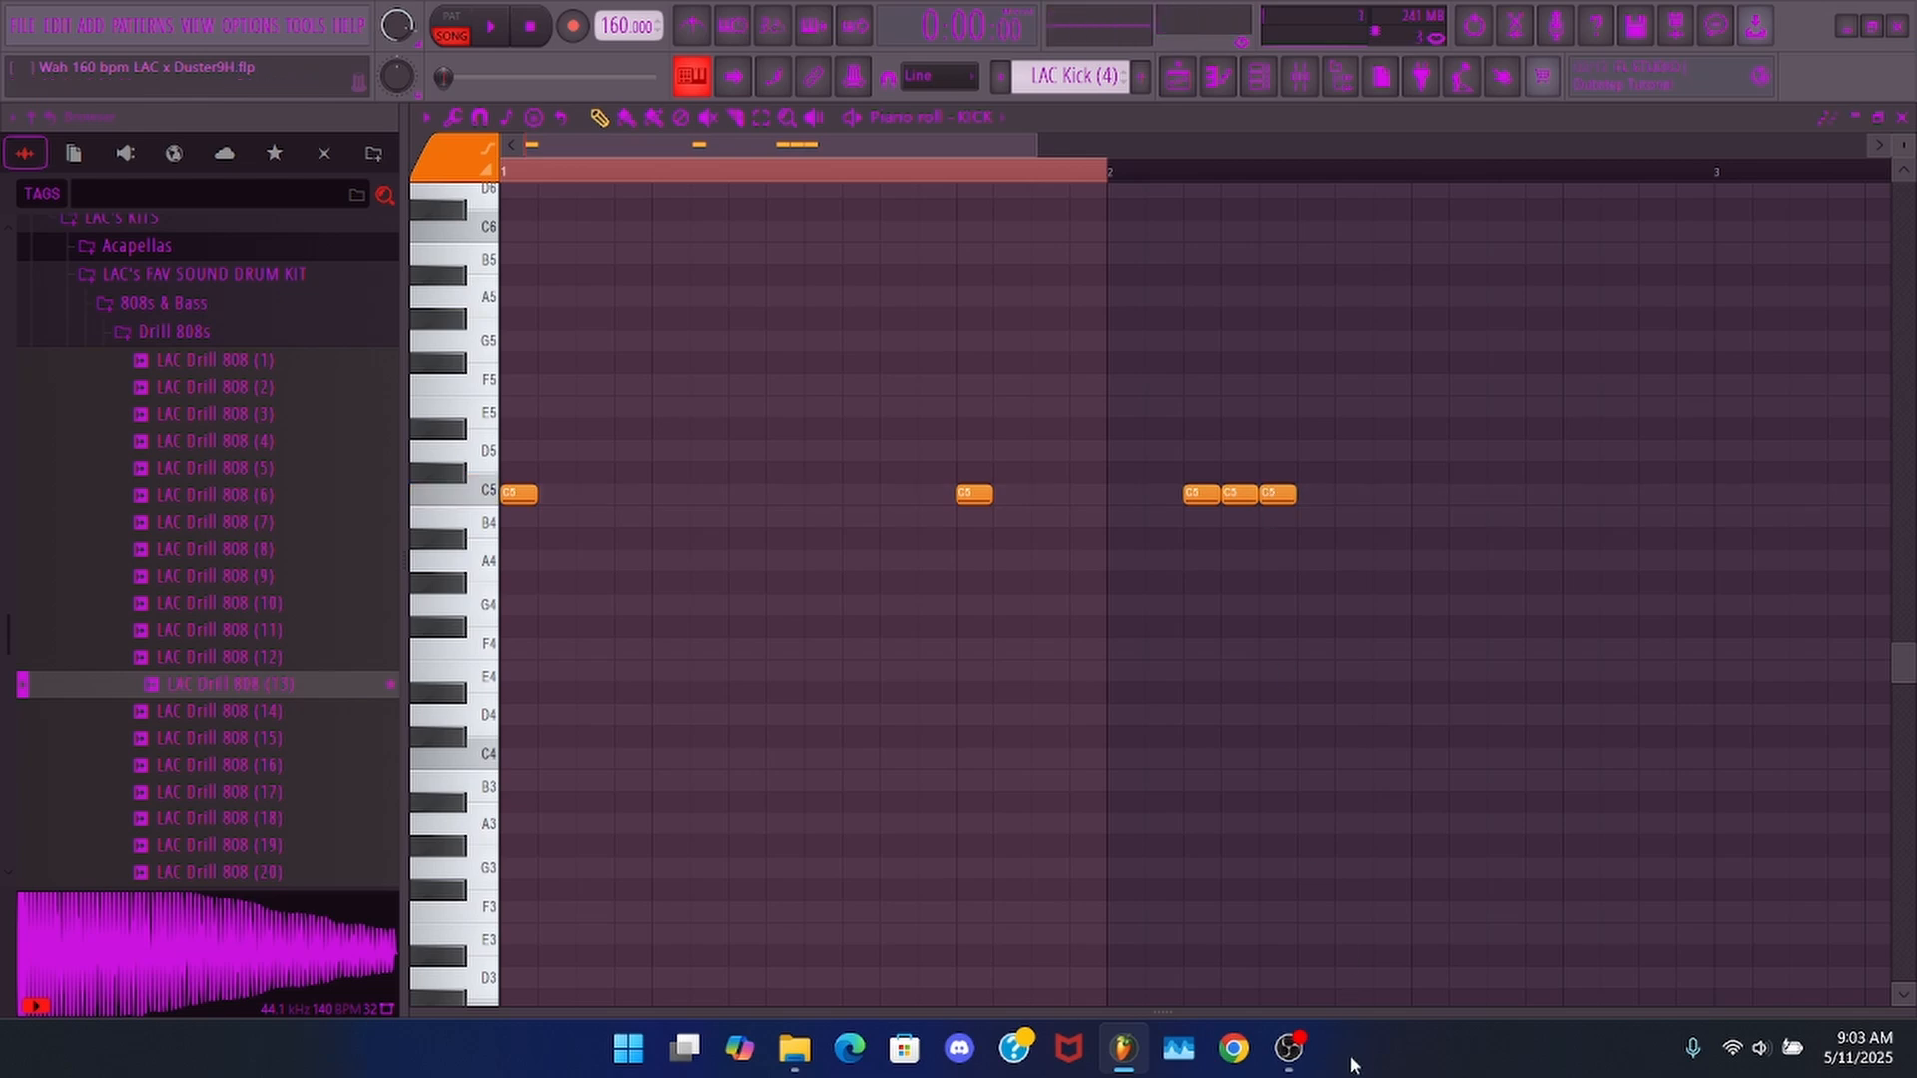
- Lower the velocities of the first two of the three consecutive bar 2 kicks so the three notes ramp upward
left_click_drag(1361, 1010, 1301, 15)
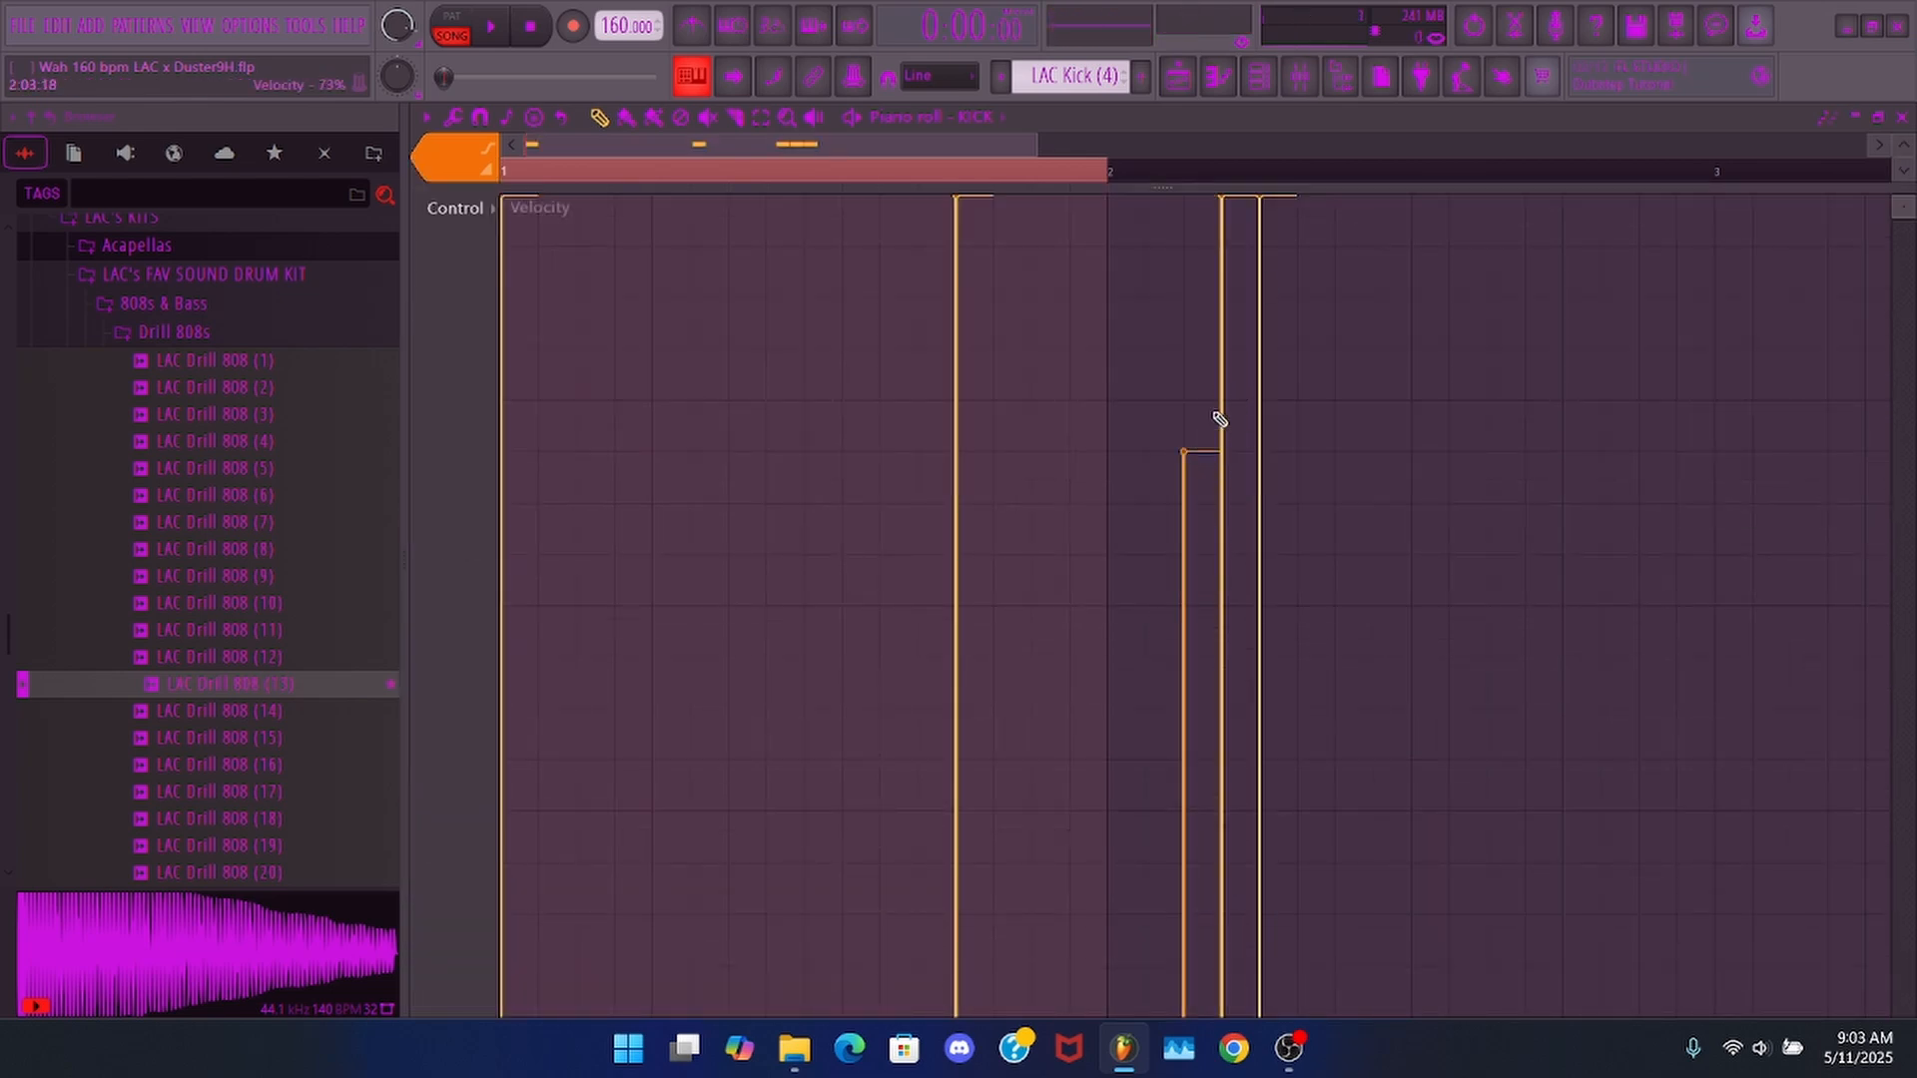
key("space")
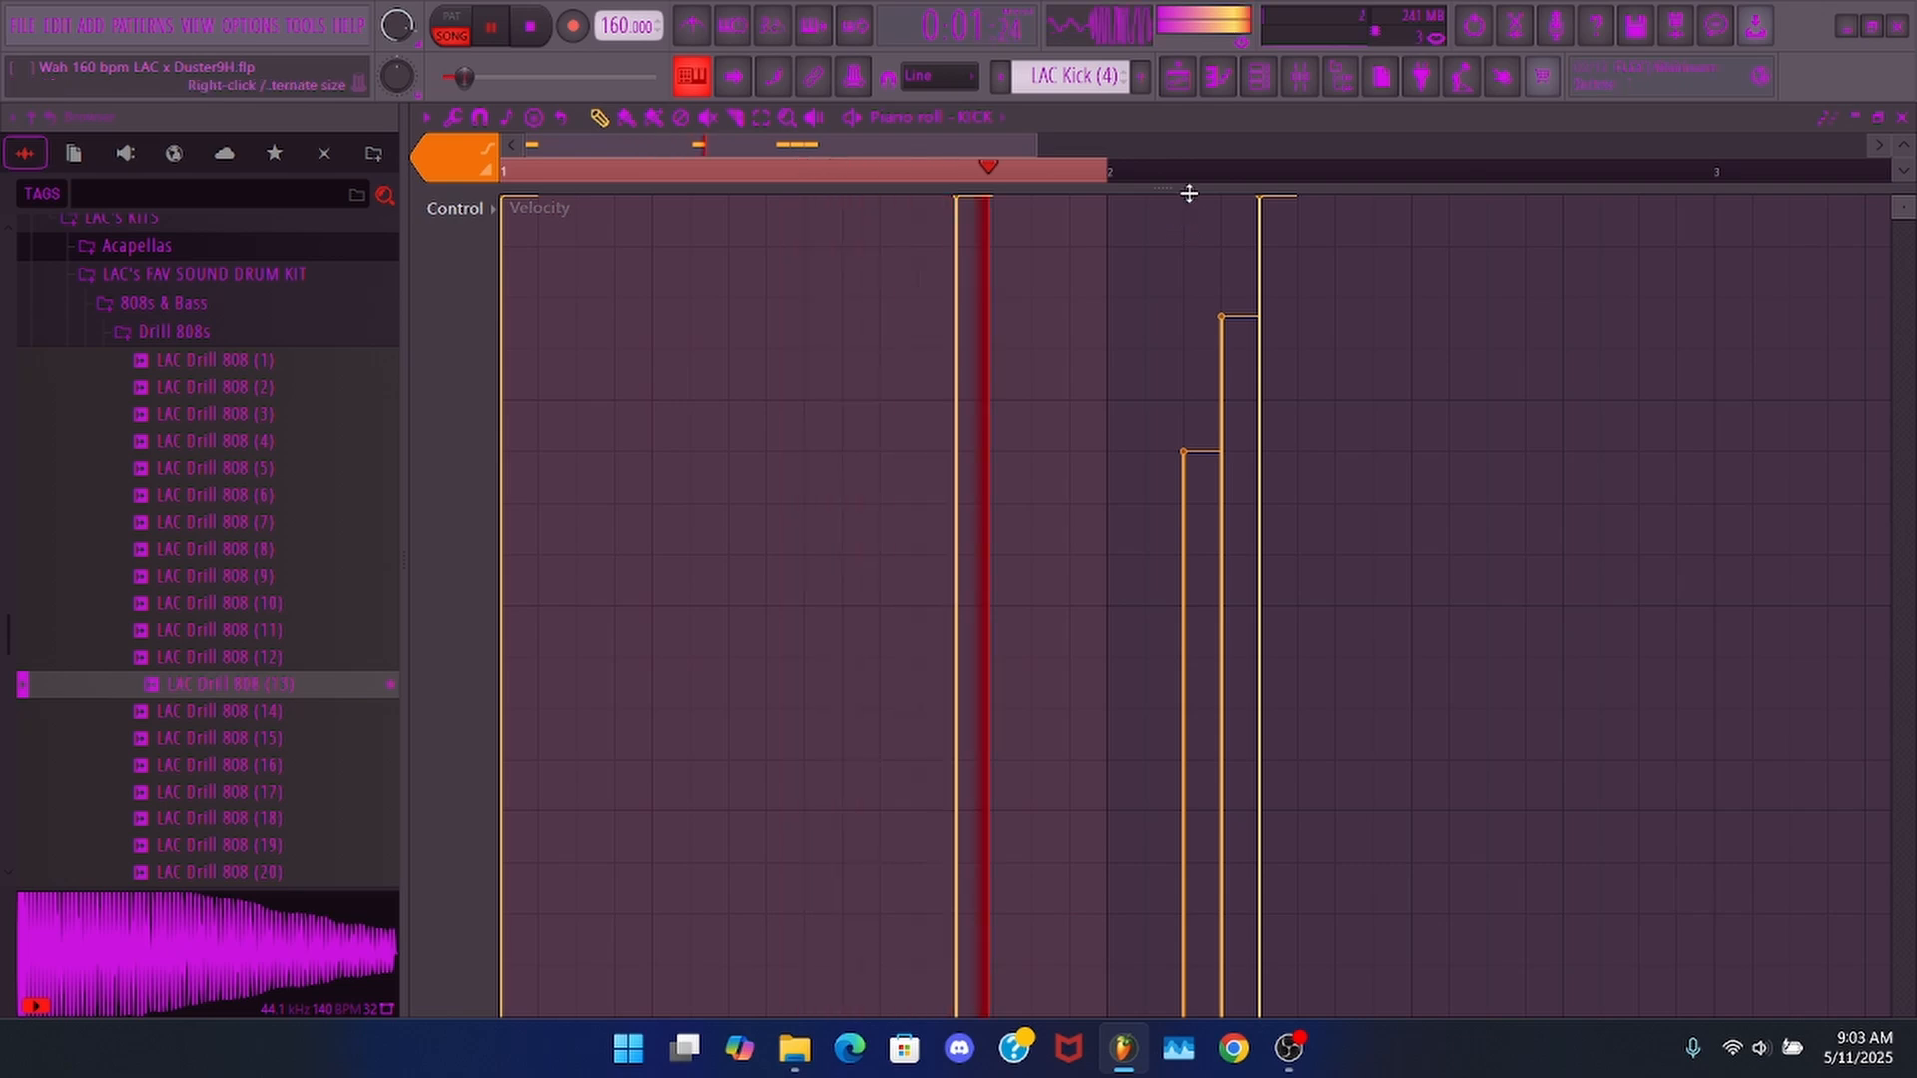
left_click_drag(1344, 189, 1336, 1008)
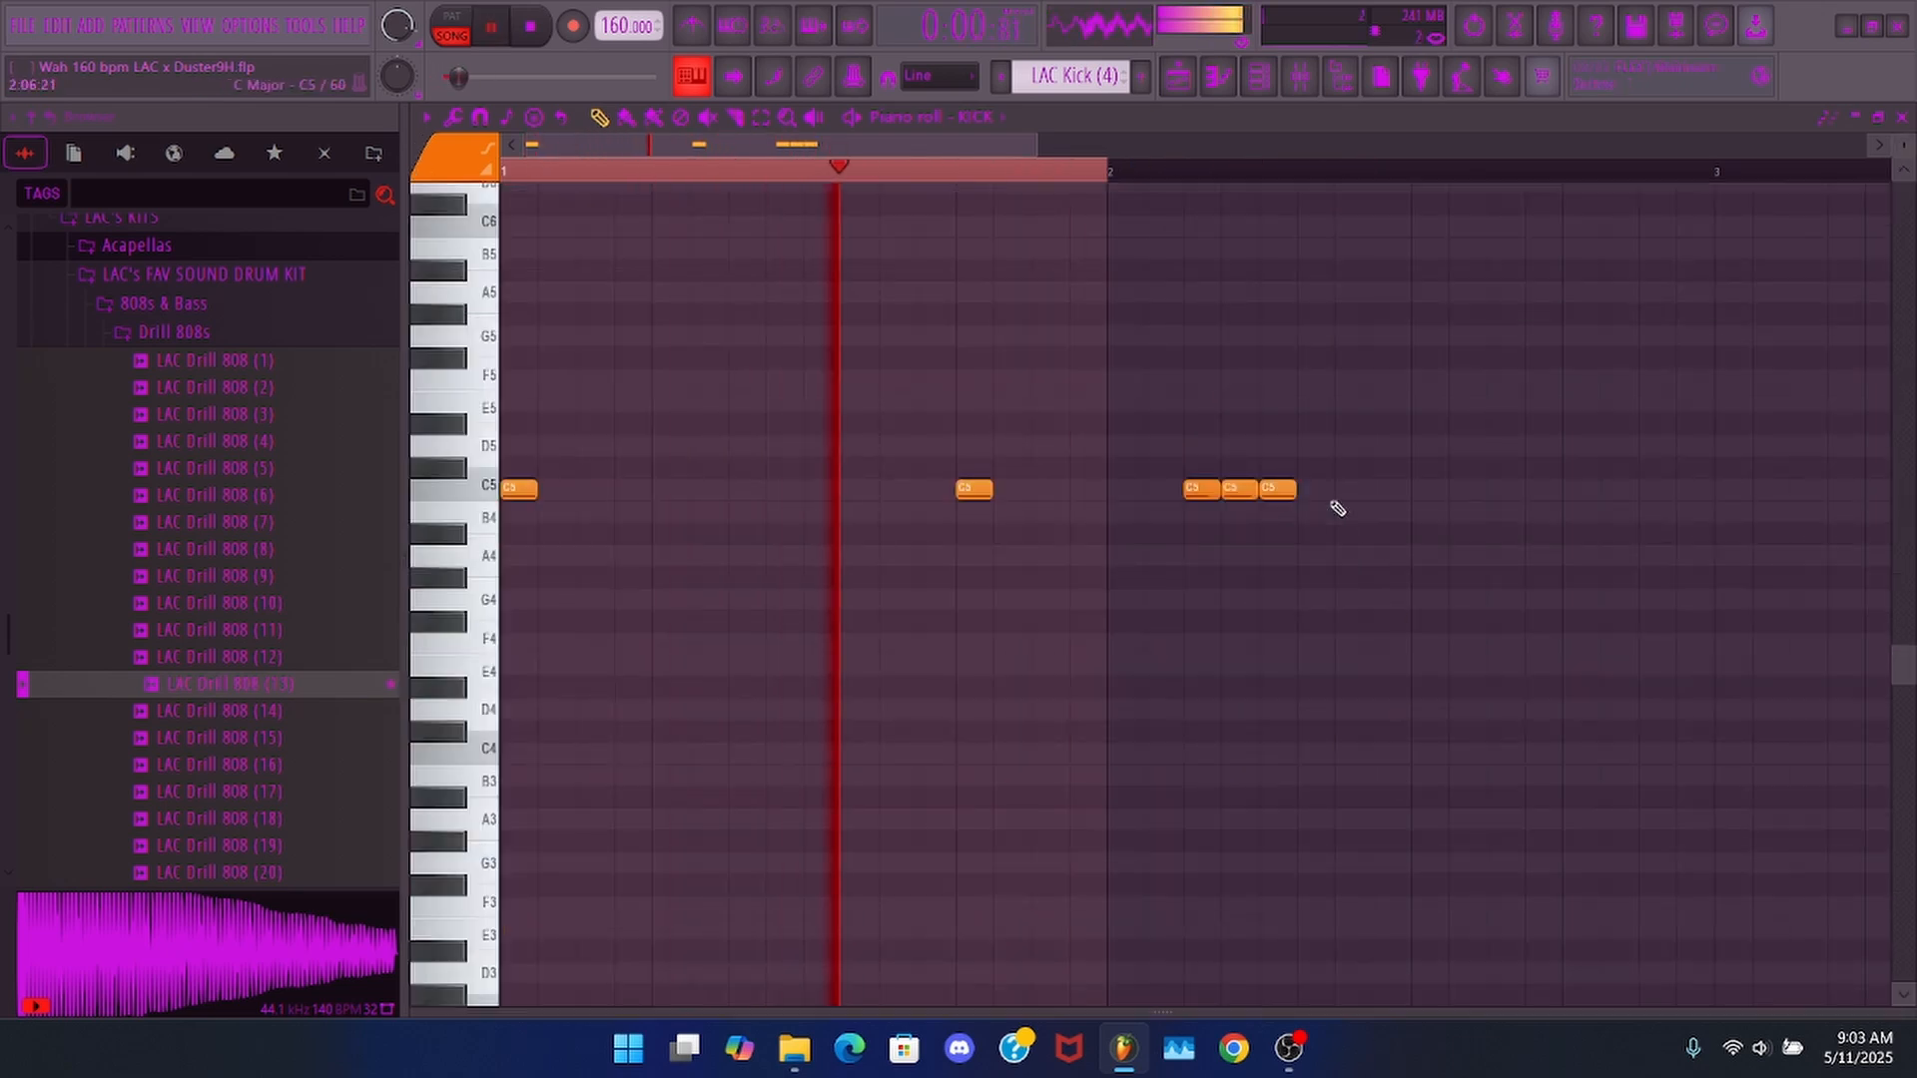
- Add C5 kick notes at steps 7 and 9 of bar 2, and duplicate the two-bar kick pattern into bars 3–4
left_click_drag(1389, 506, 1354, 489)
left_click(1425, 486)
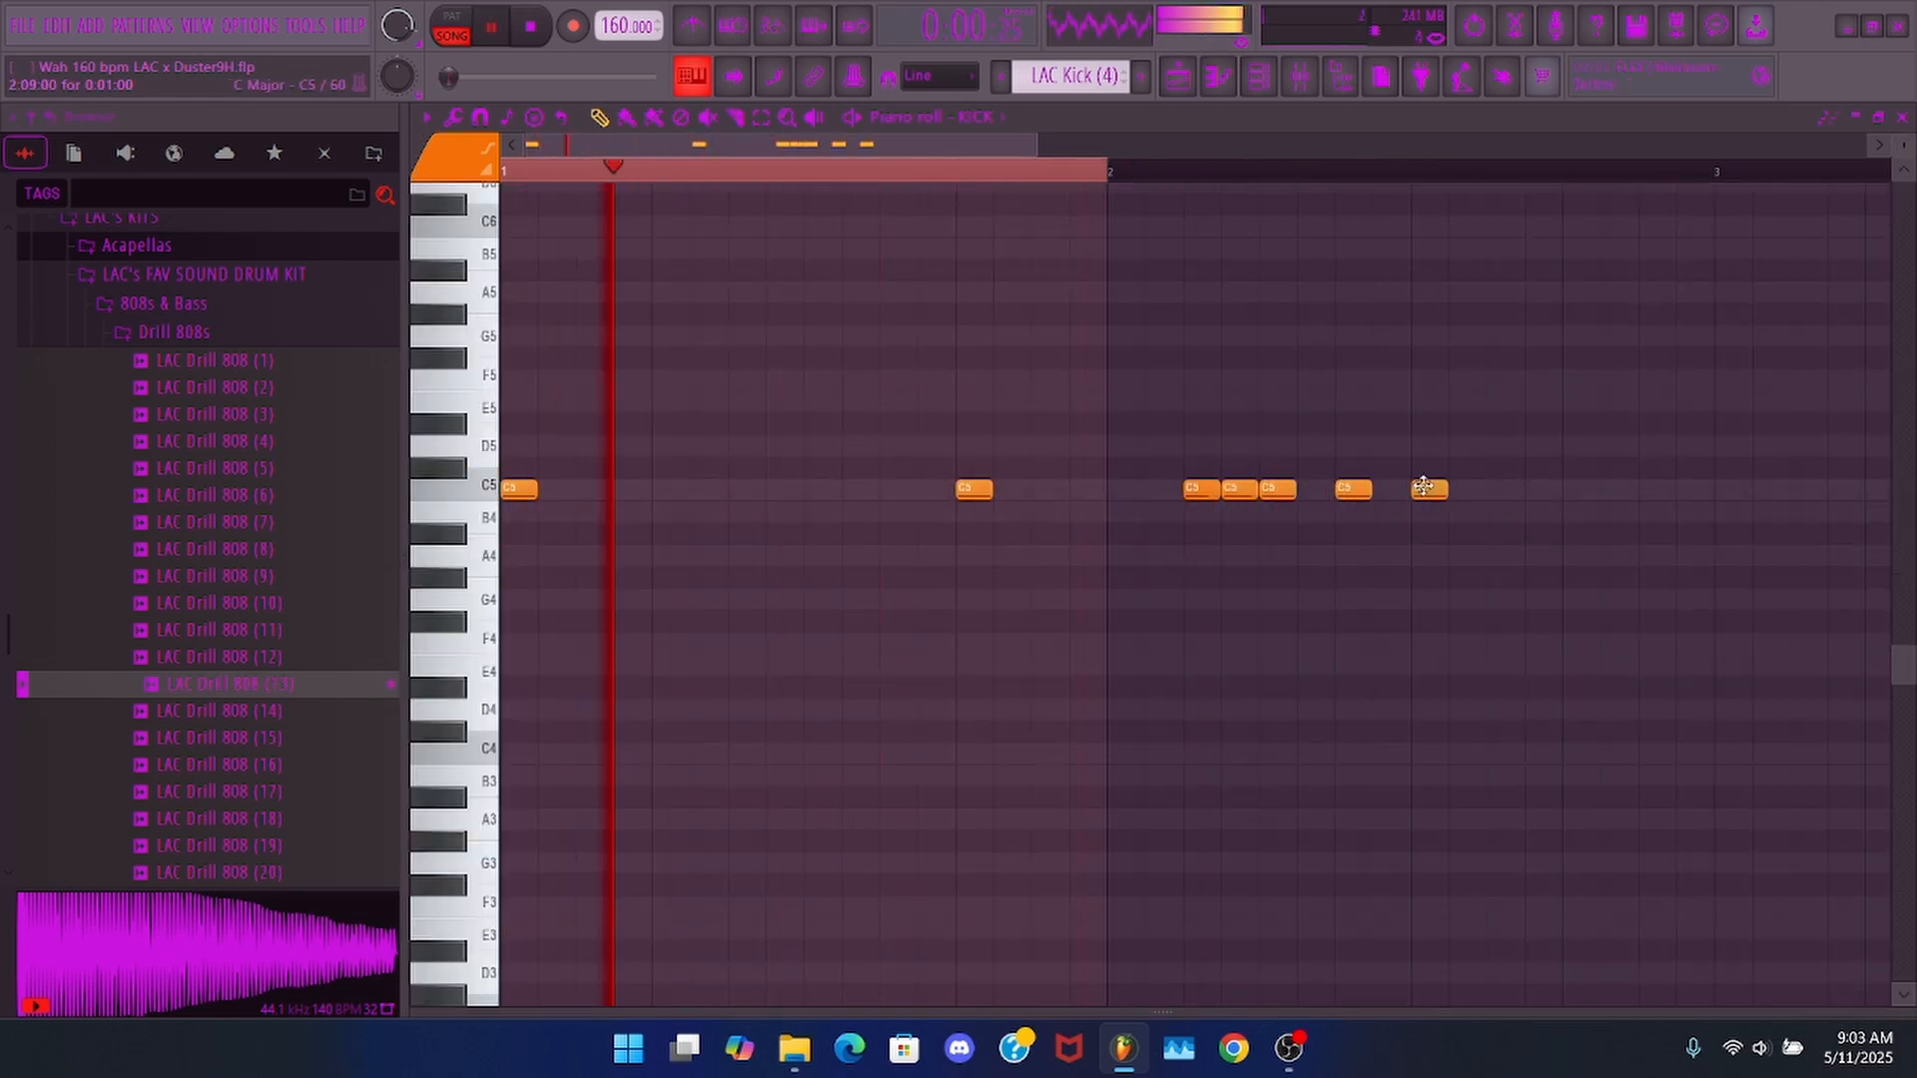
key("ctrl+a")
key("ctrl+b")
key("ctrl+a")
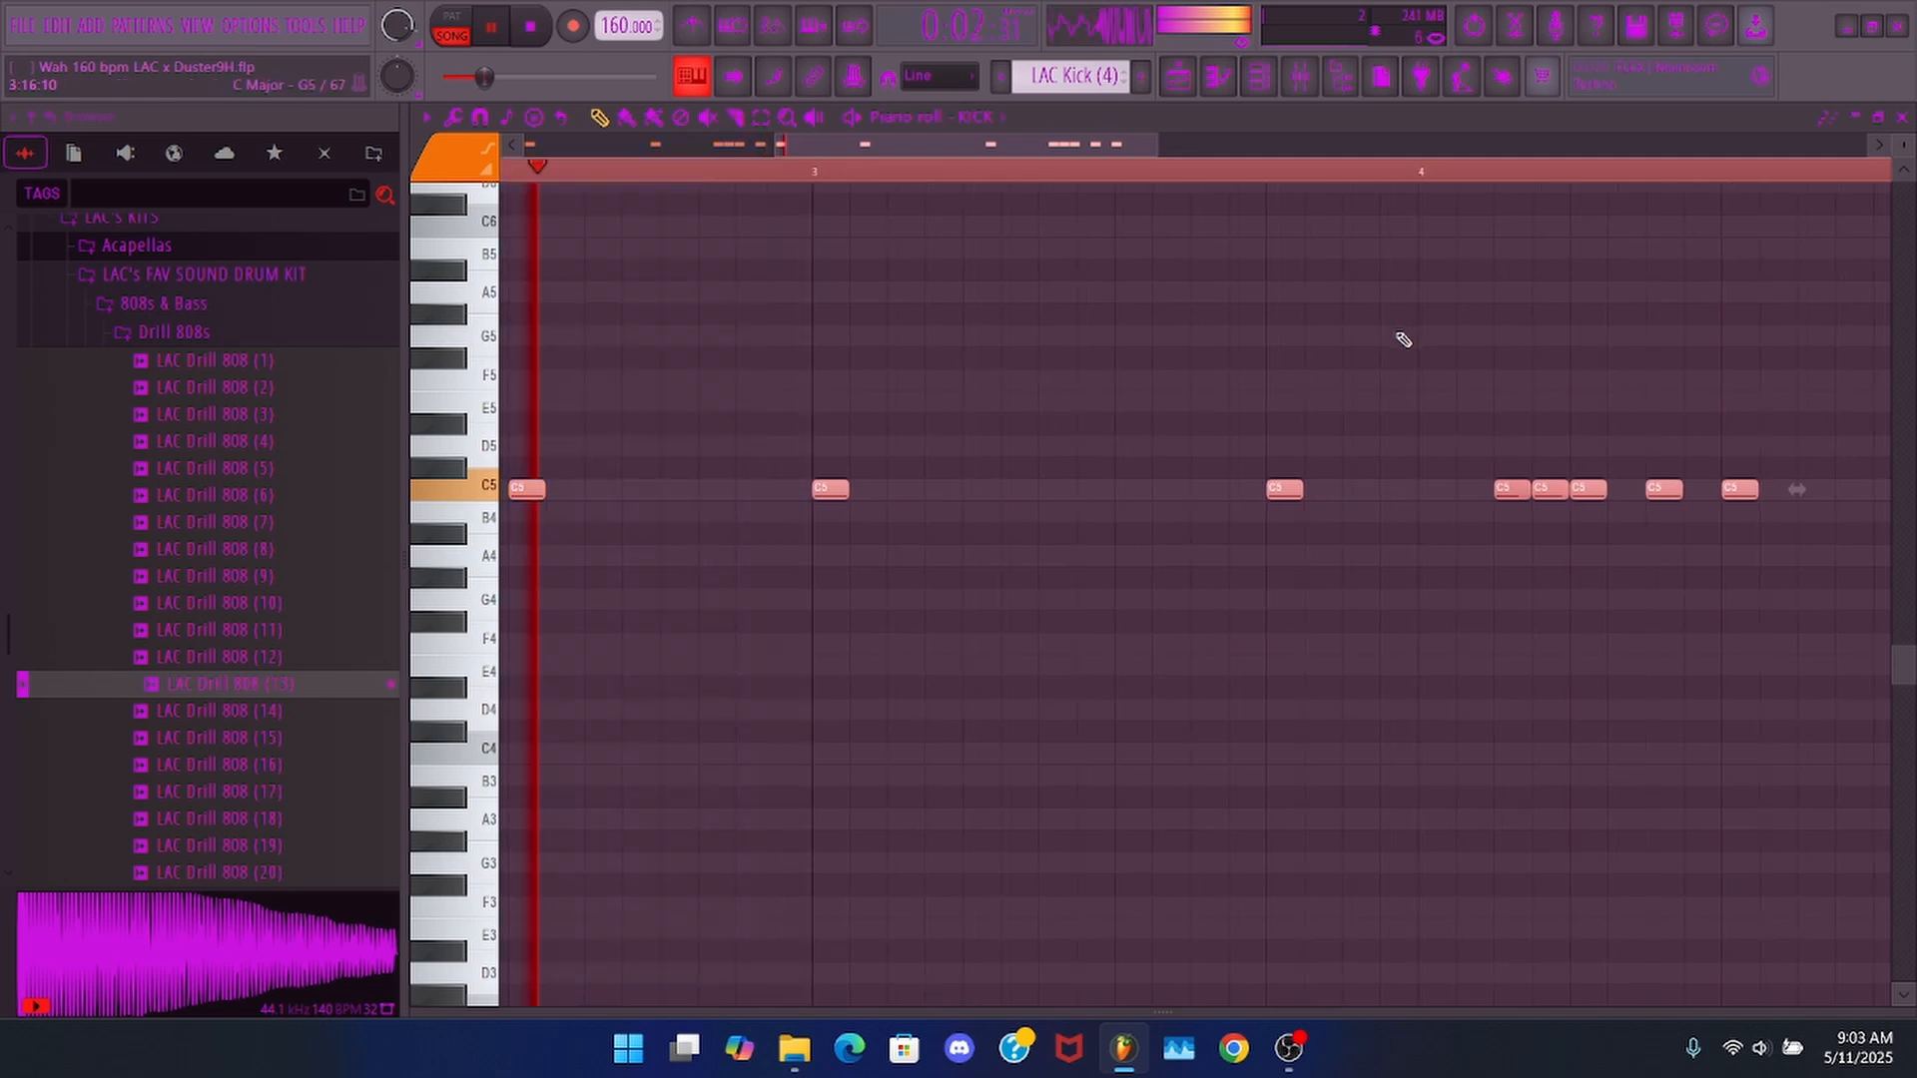
right_click(1354, 345)
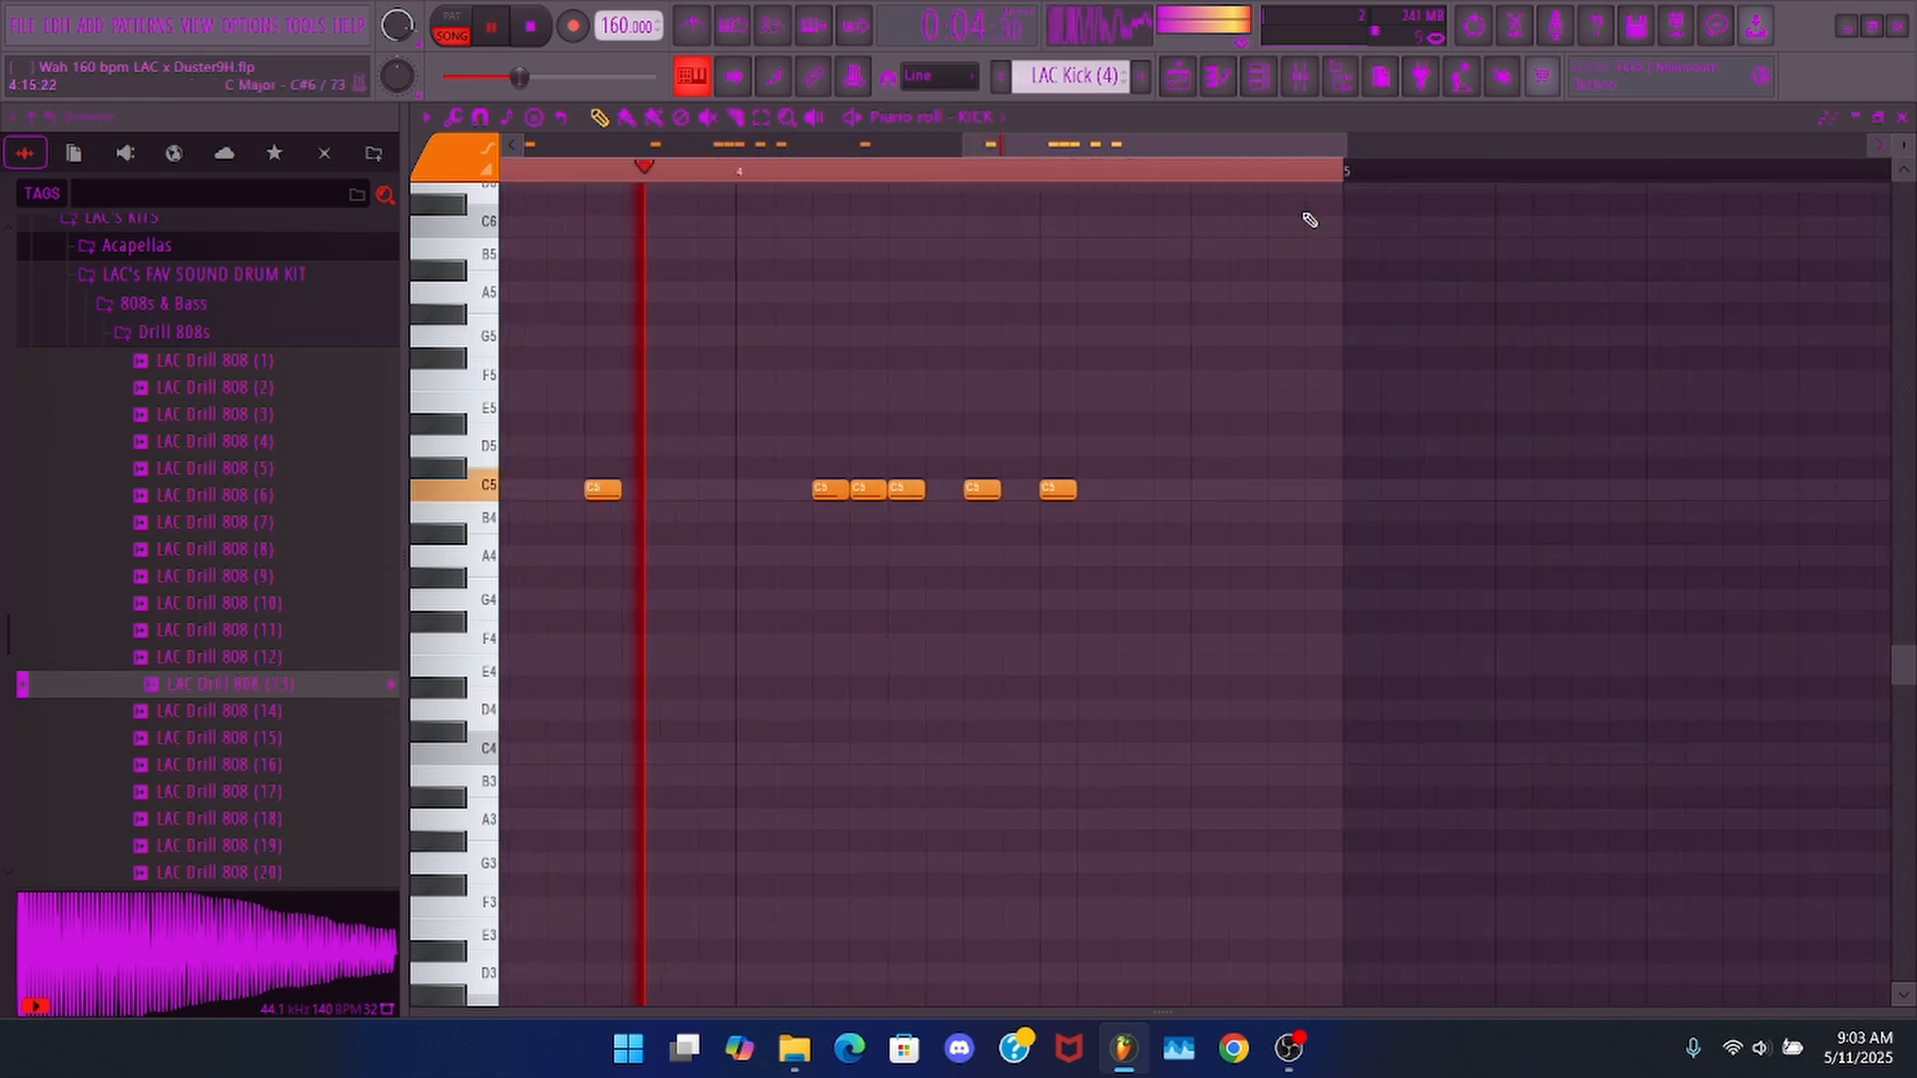
right_click(1246, 377)
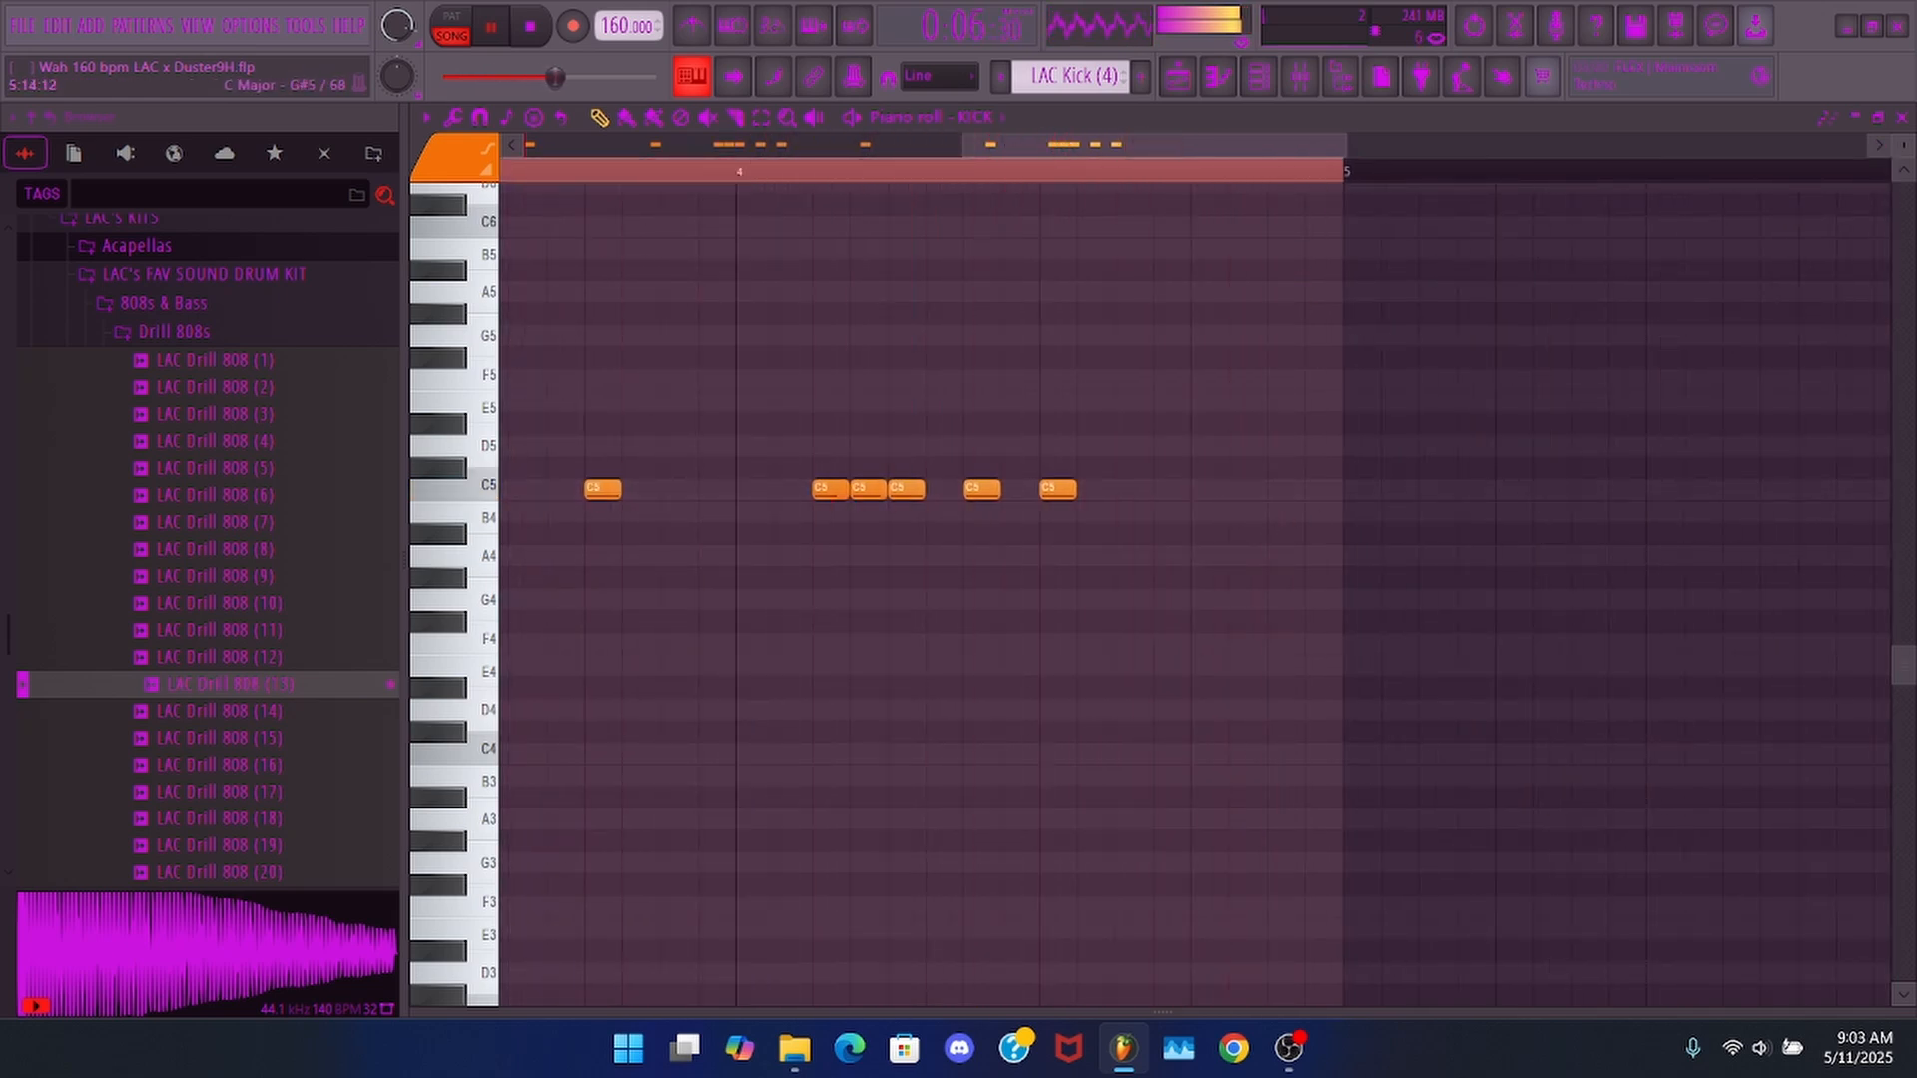
- Duplicate the four-bar kick pattern into bars 5–8 and close its note editor
key("ctrl+b")
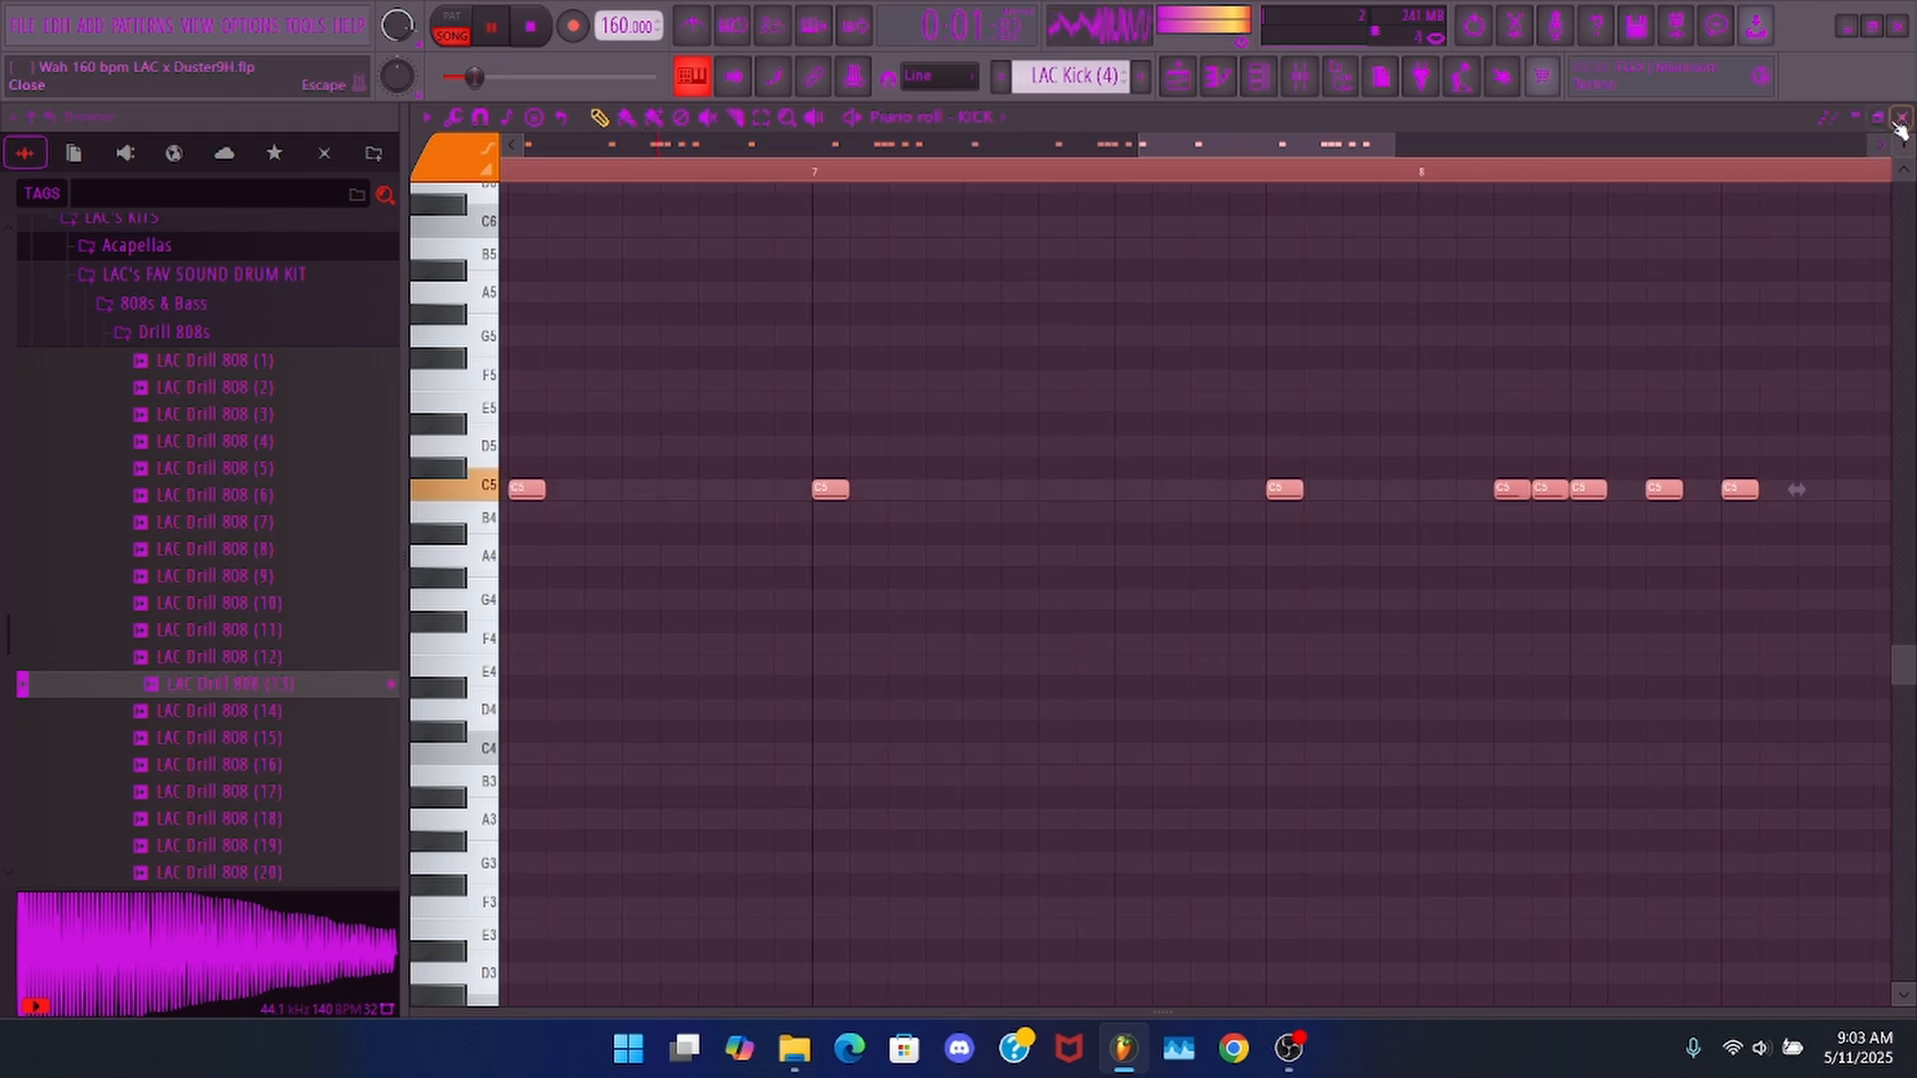
left_click(1900, 120)
- Split the B5 note ending bar 4 of the 808 pattern into one four-step and two two-step B5 notes
double_click(1031, 483)
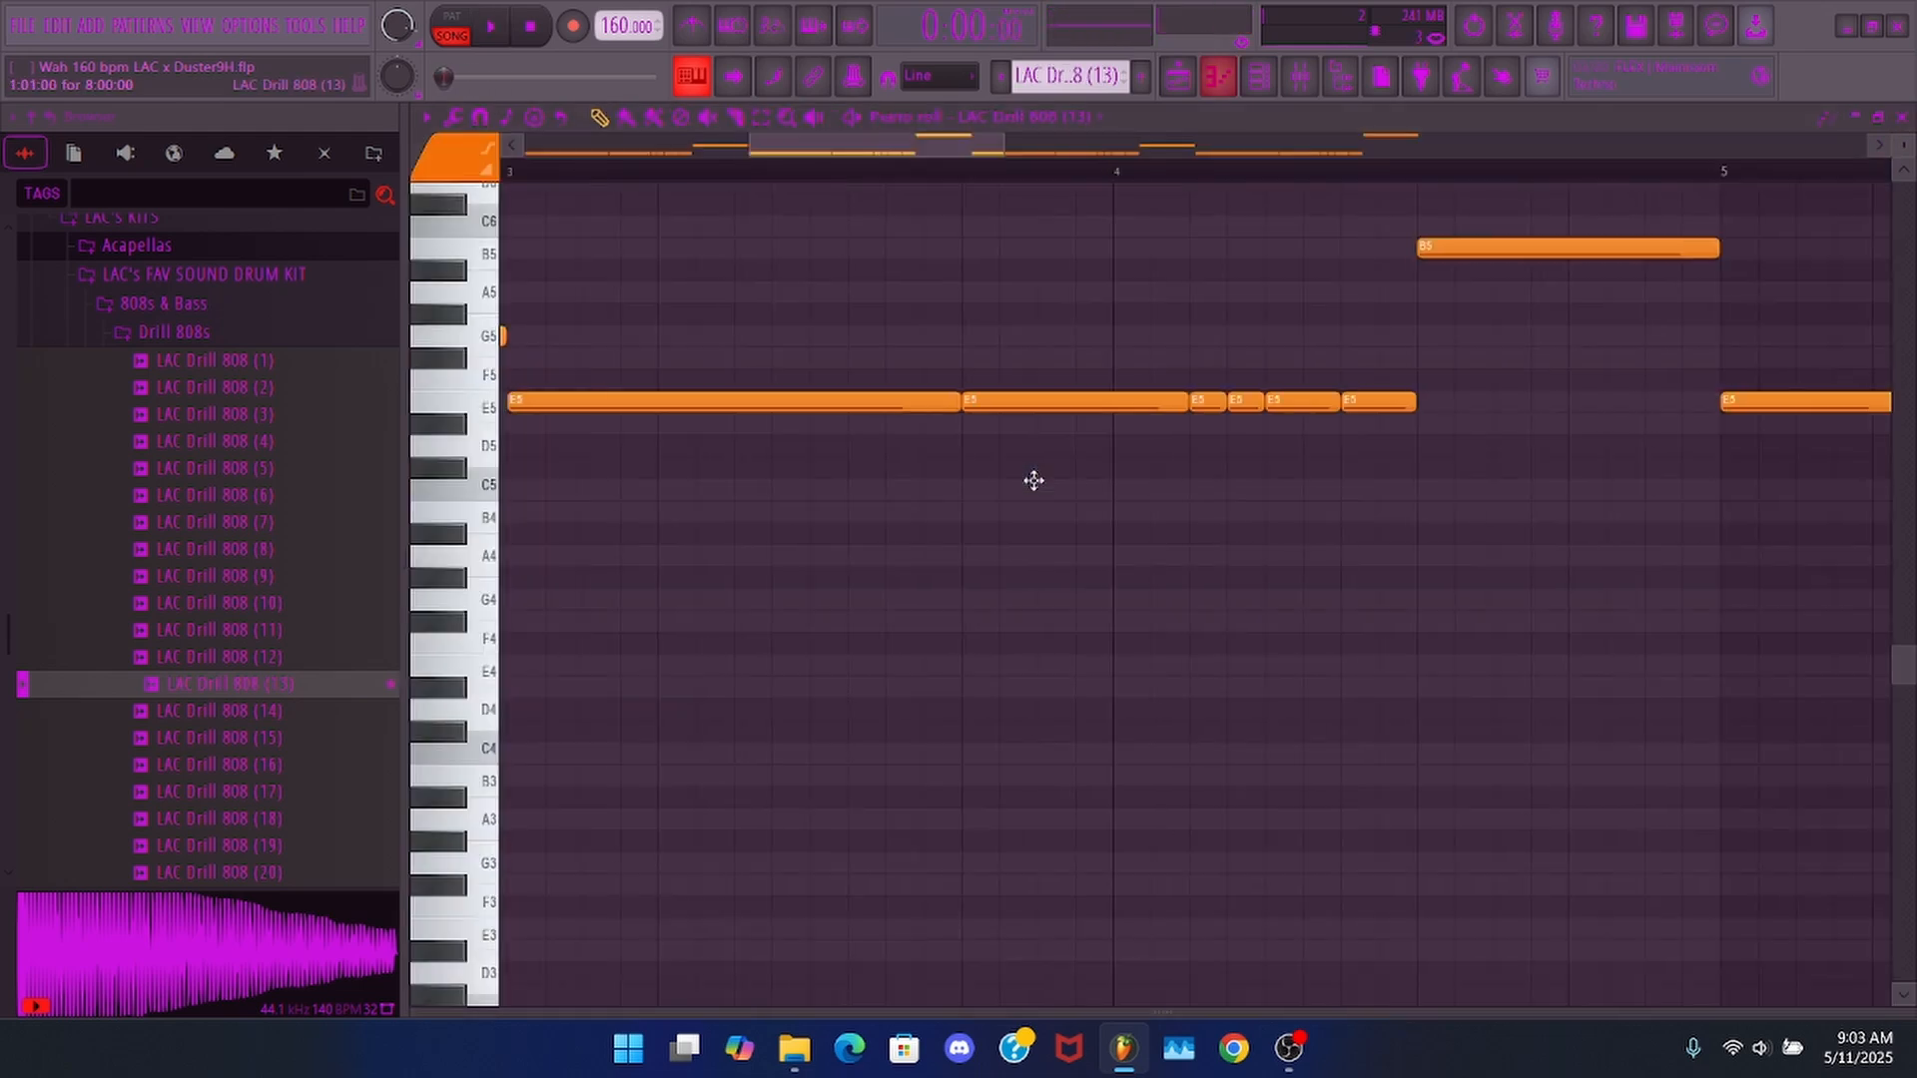
scroll(1053, 178, "down", 3)
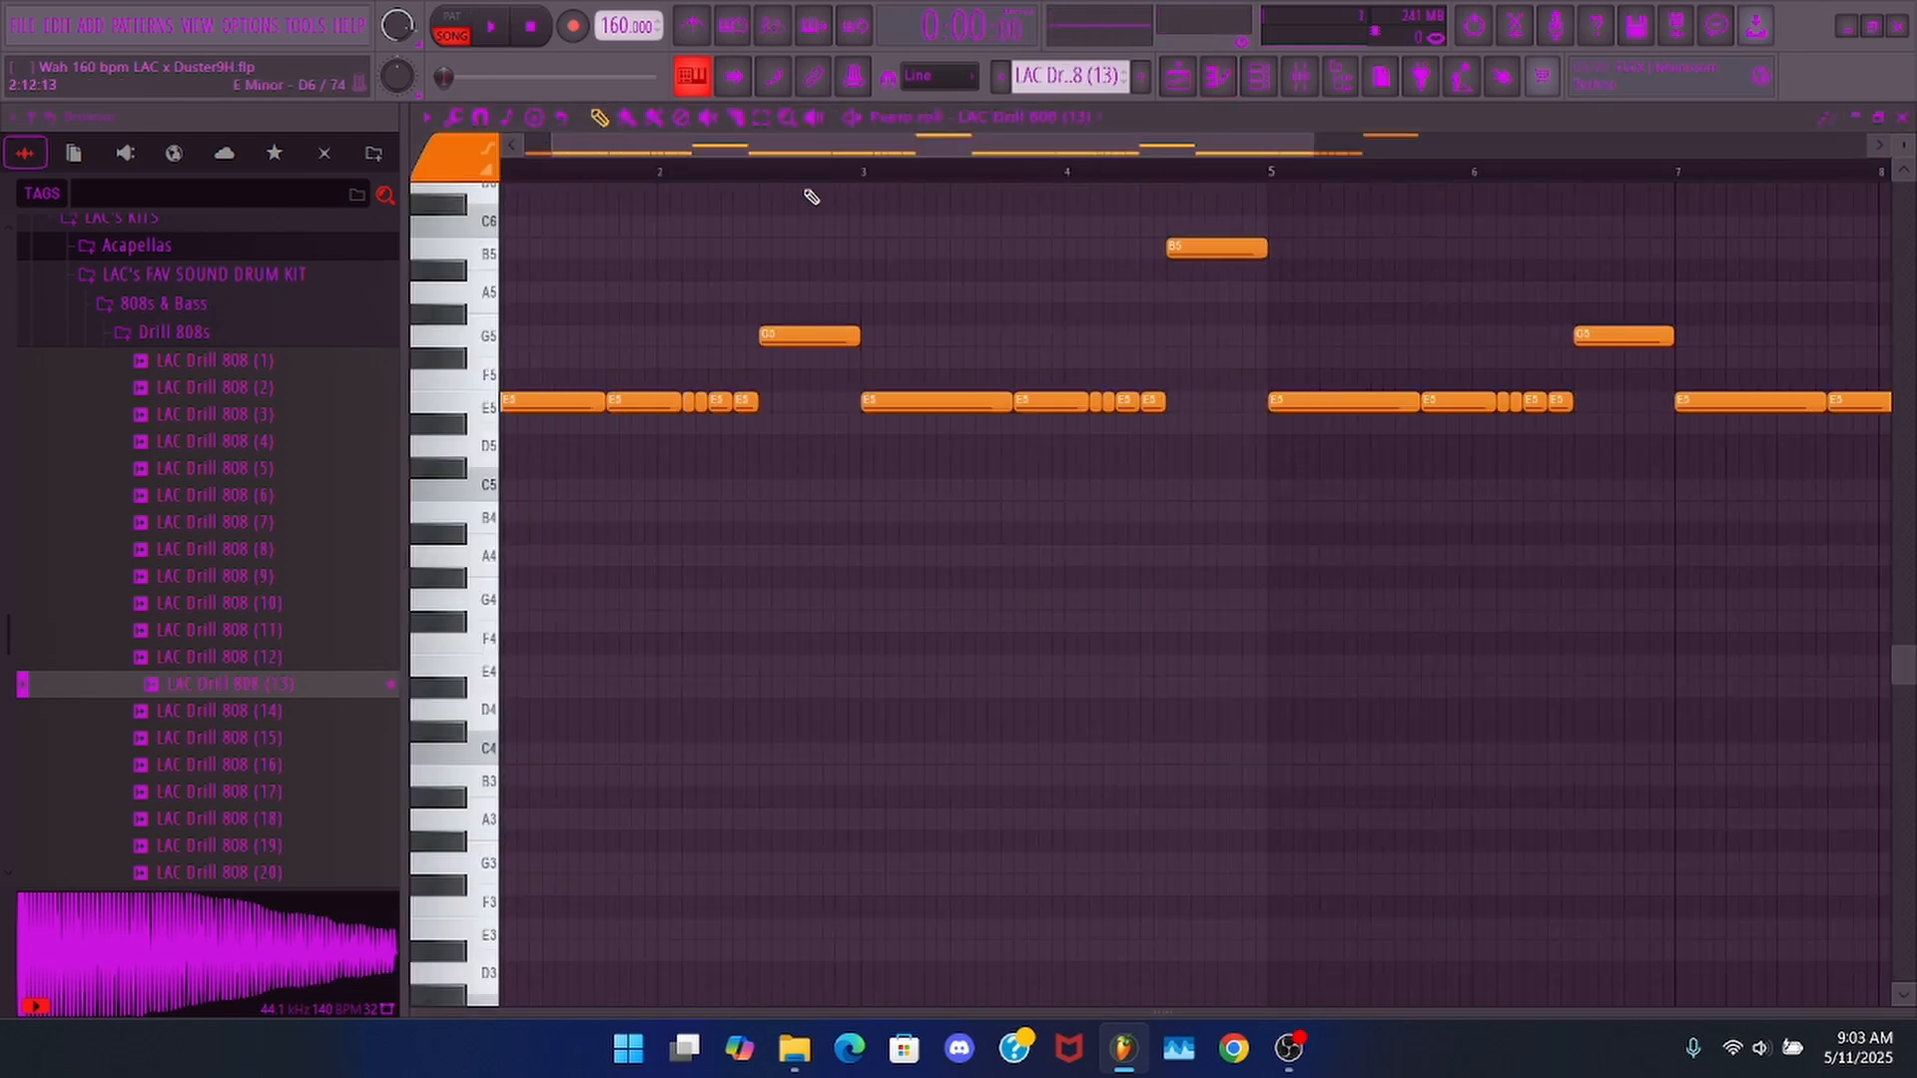
key("space")
scroll(1254, 158, "up", 1)
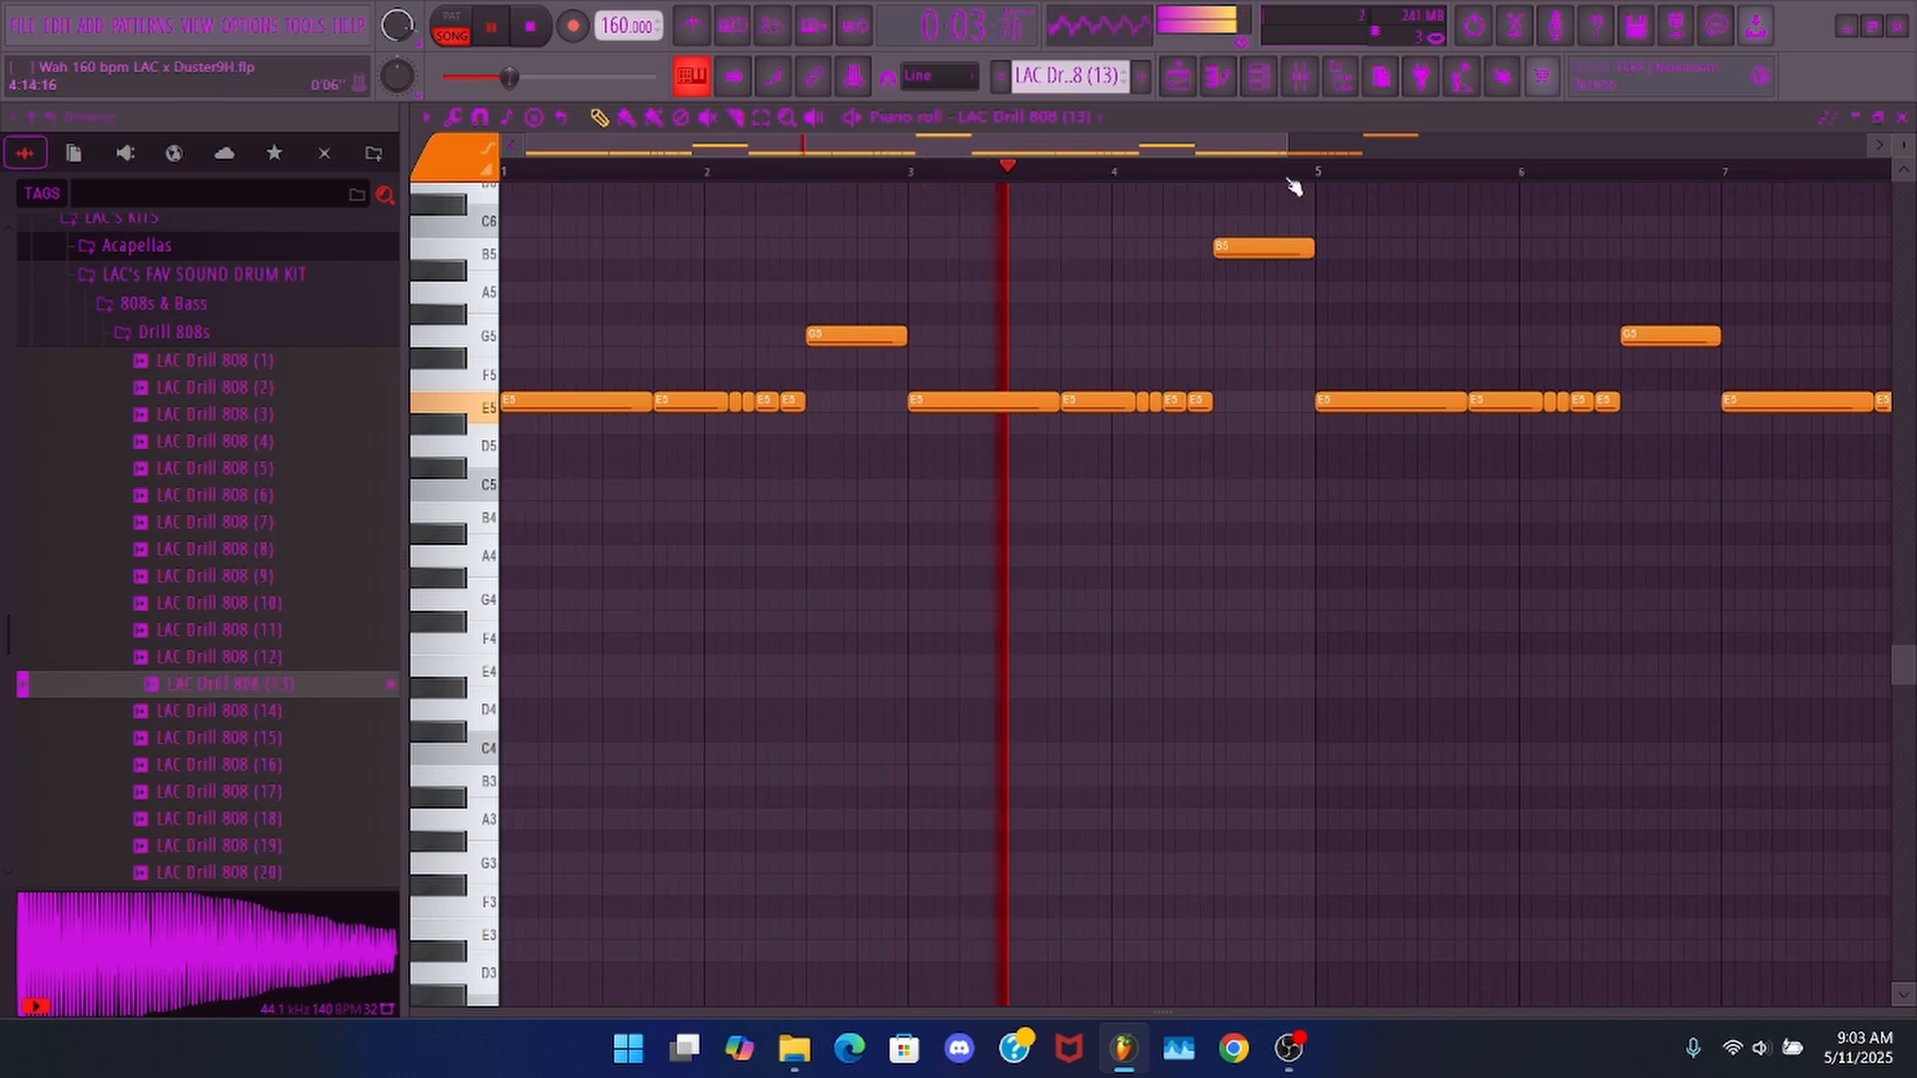
scroll(1294, 188, "up", 3)
key("ctrl+z")
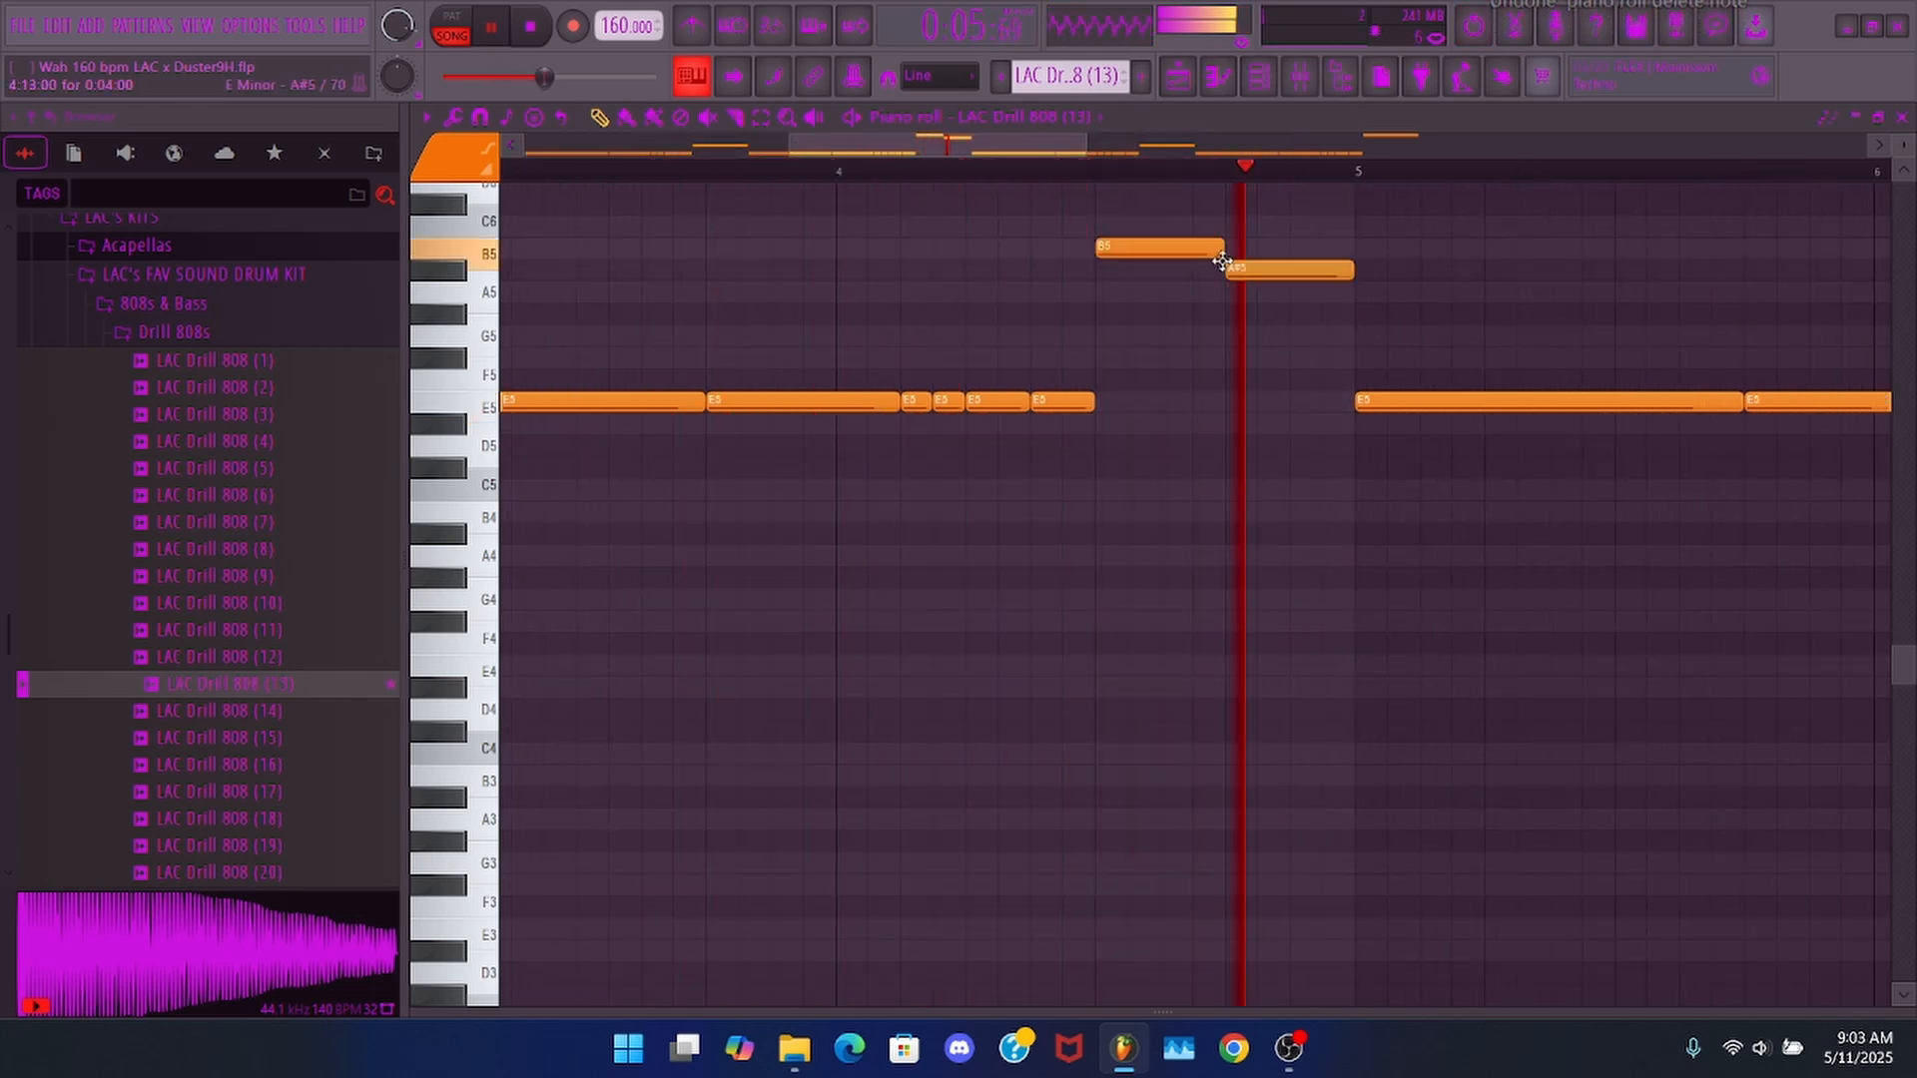
left_click_drag(1281, 269, 1284, 242)
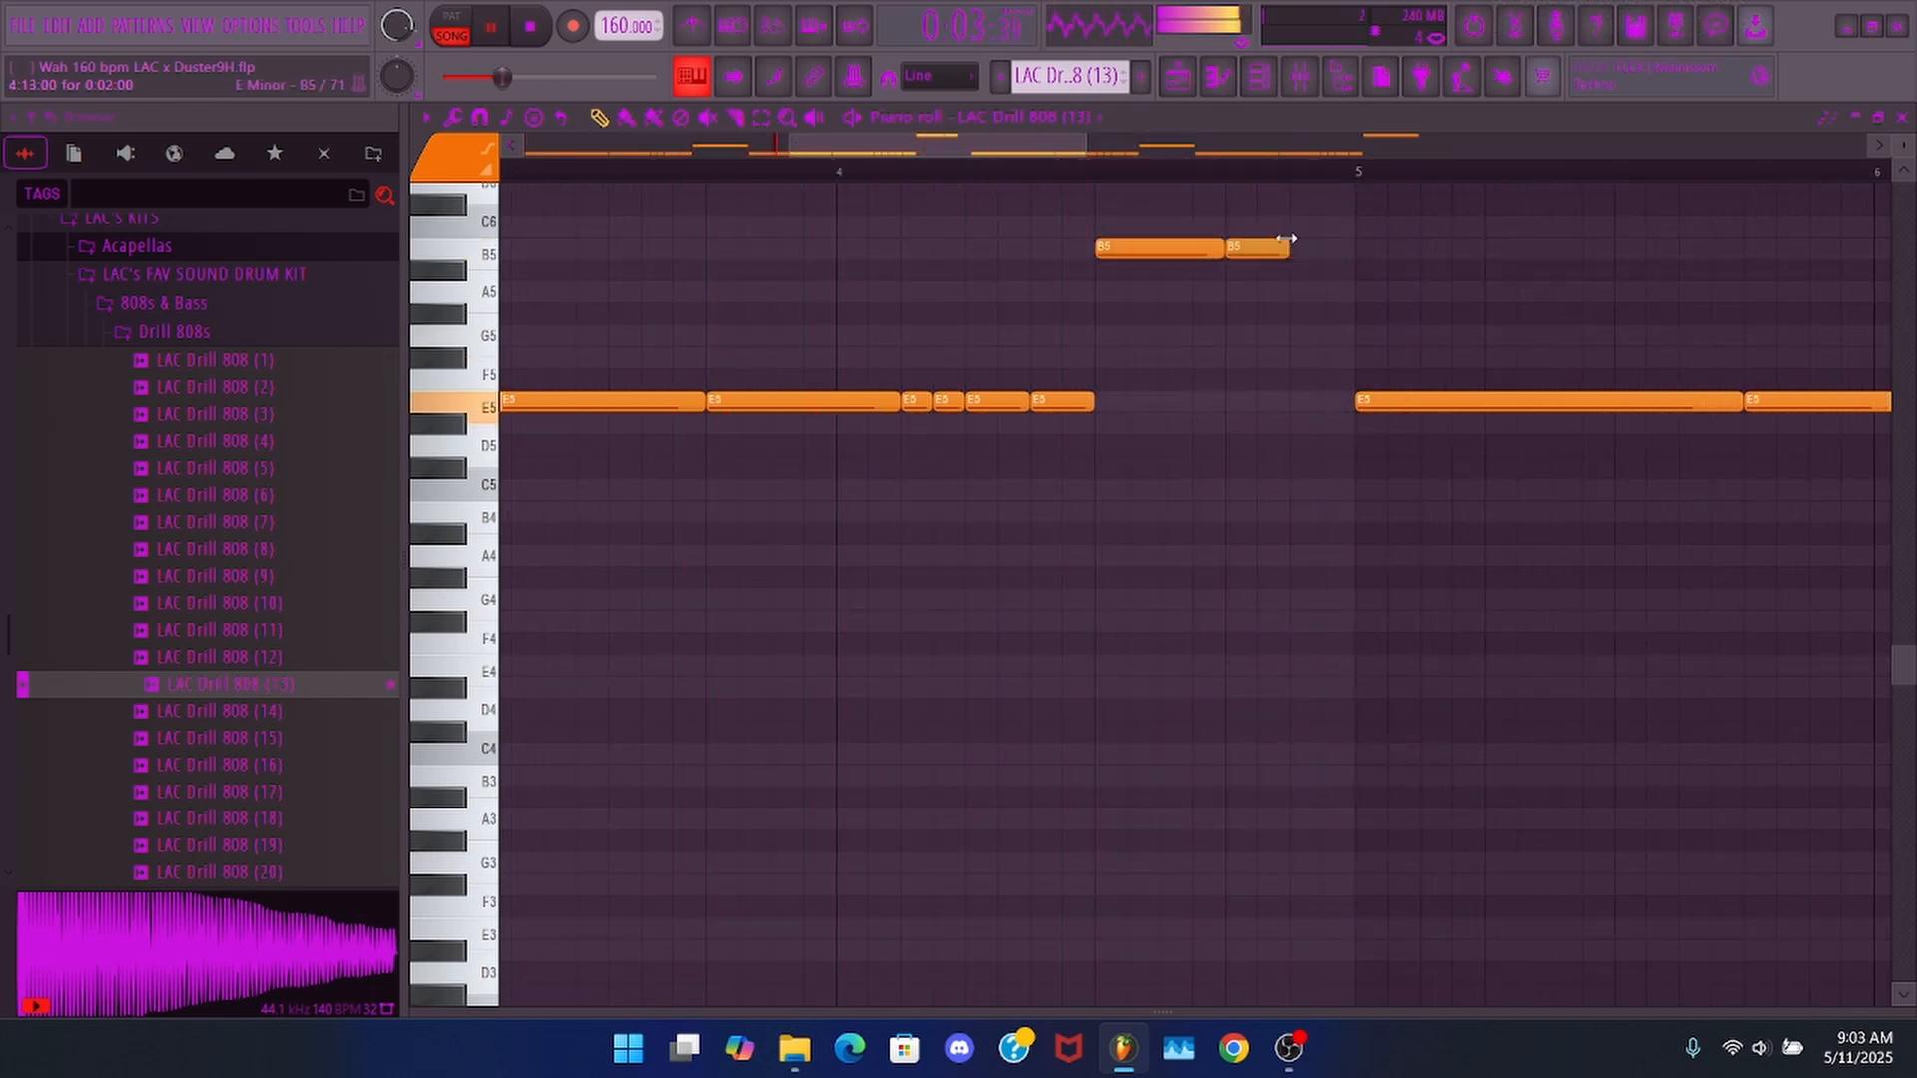
left_click(1297, 247)
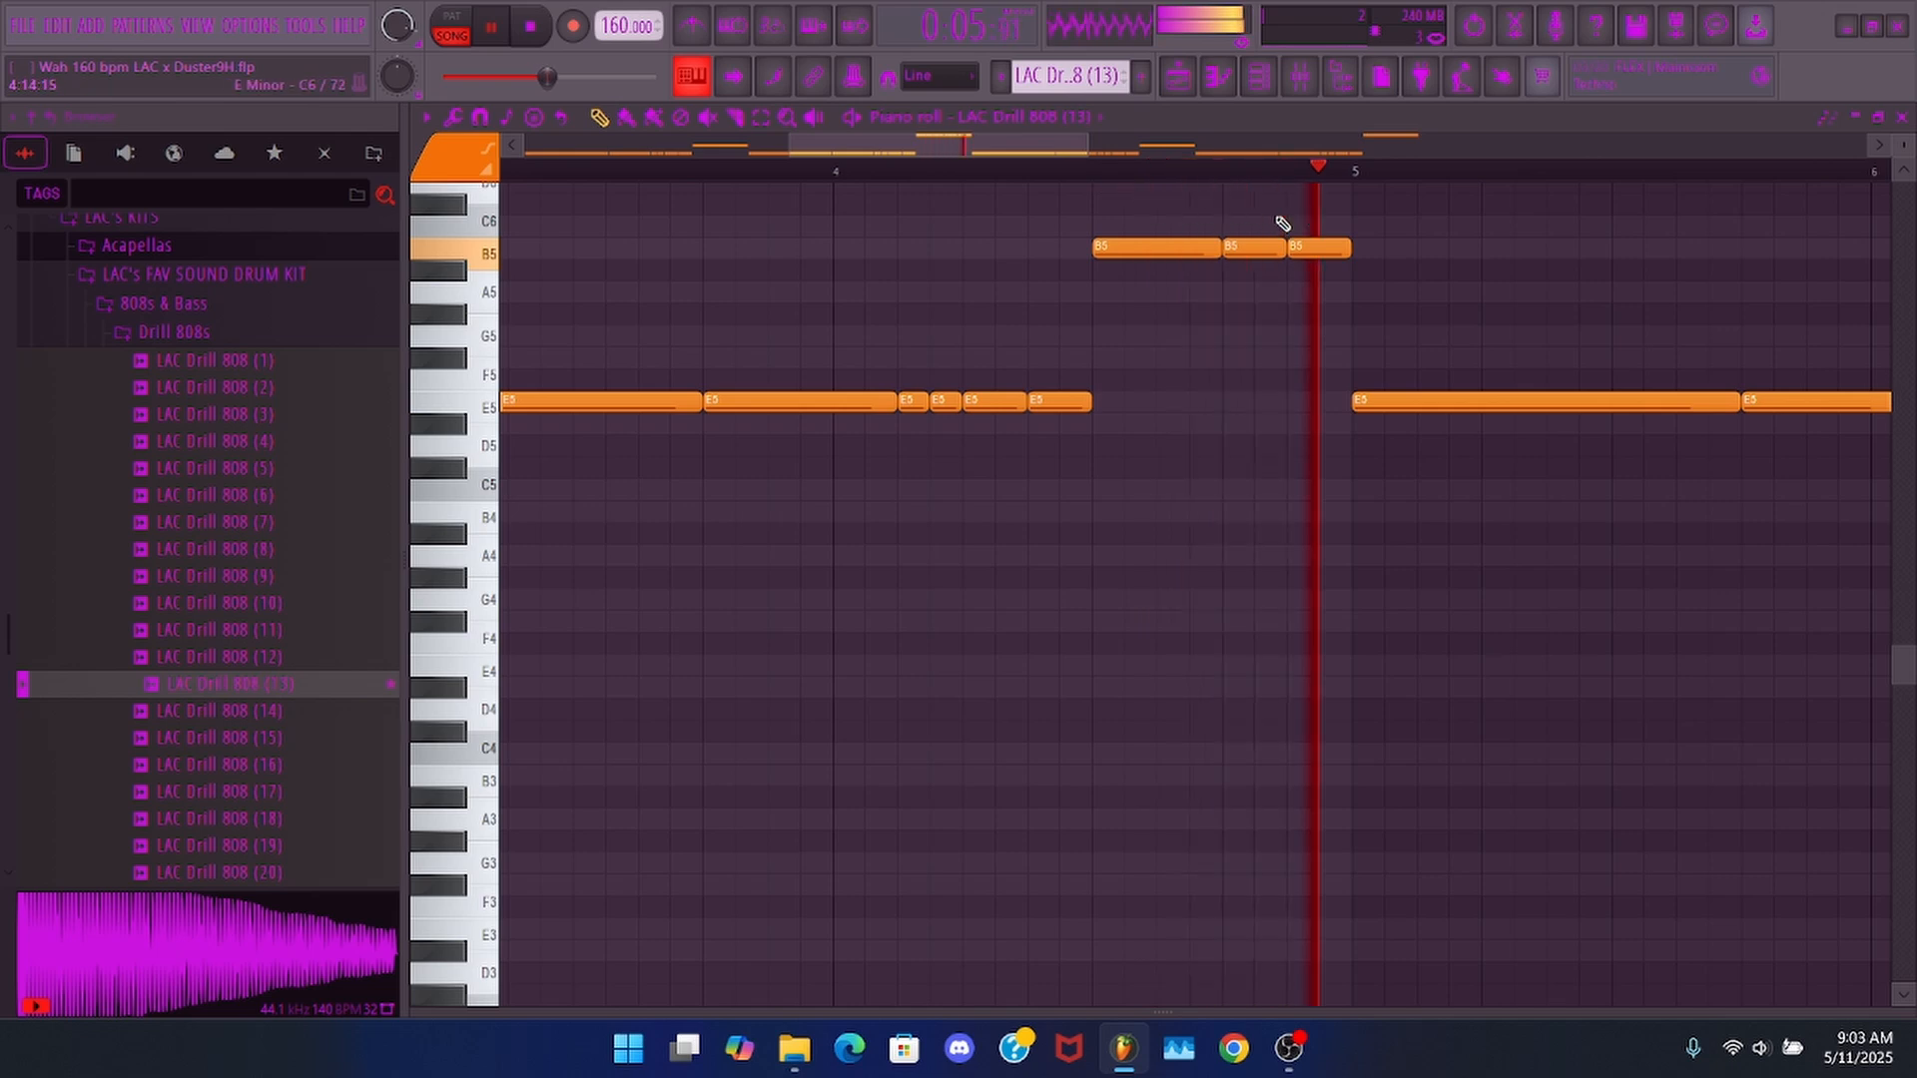
scroll(1288, 180, "down", 3)
key("space")
- Slightly raise the attack of the LAC Drill 808 (13) channel's volume envelope and audition the sample at C5
left_click(1258, 76)
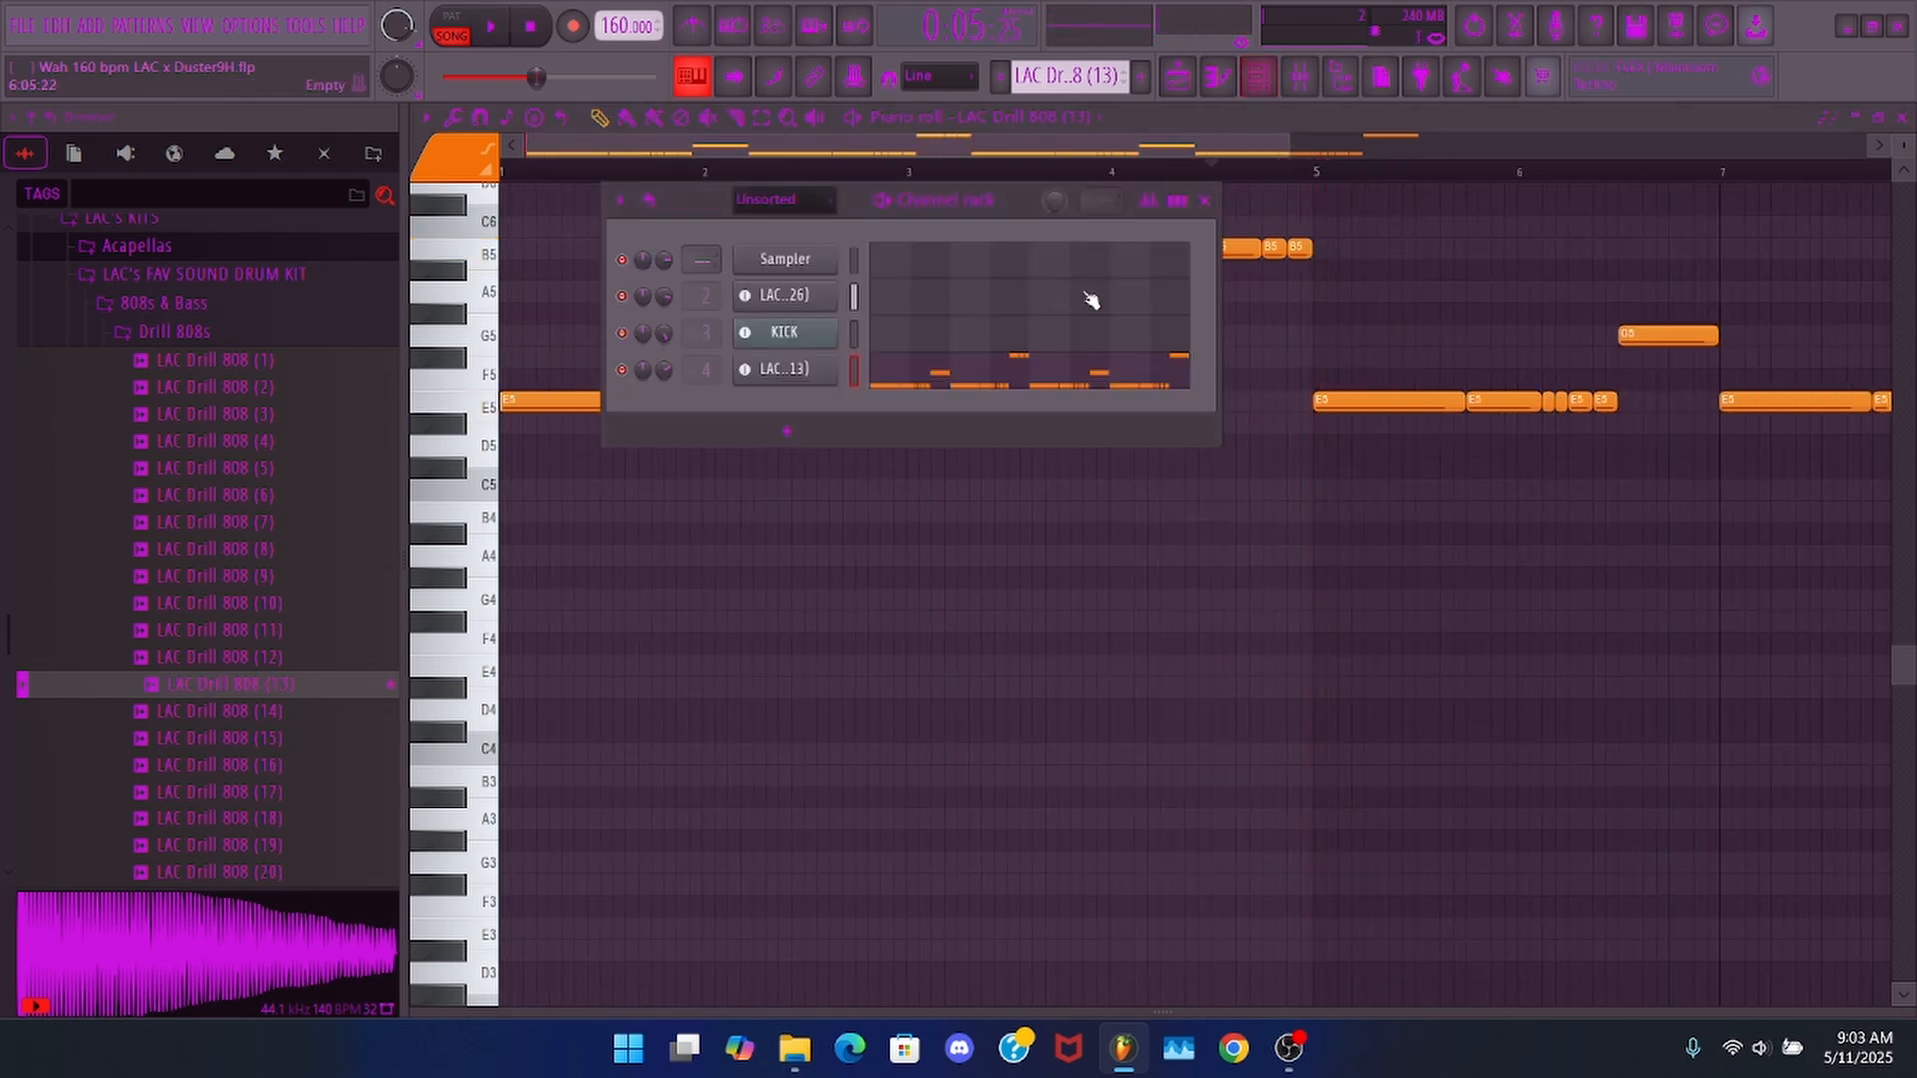
left_click(837, 368)
left_click_drag(548, 581, 549, 572)
key("space")
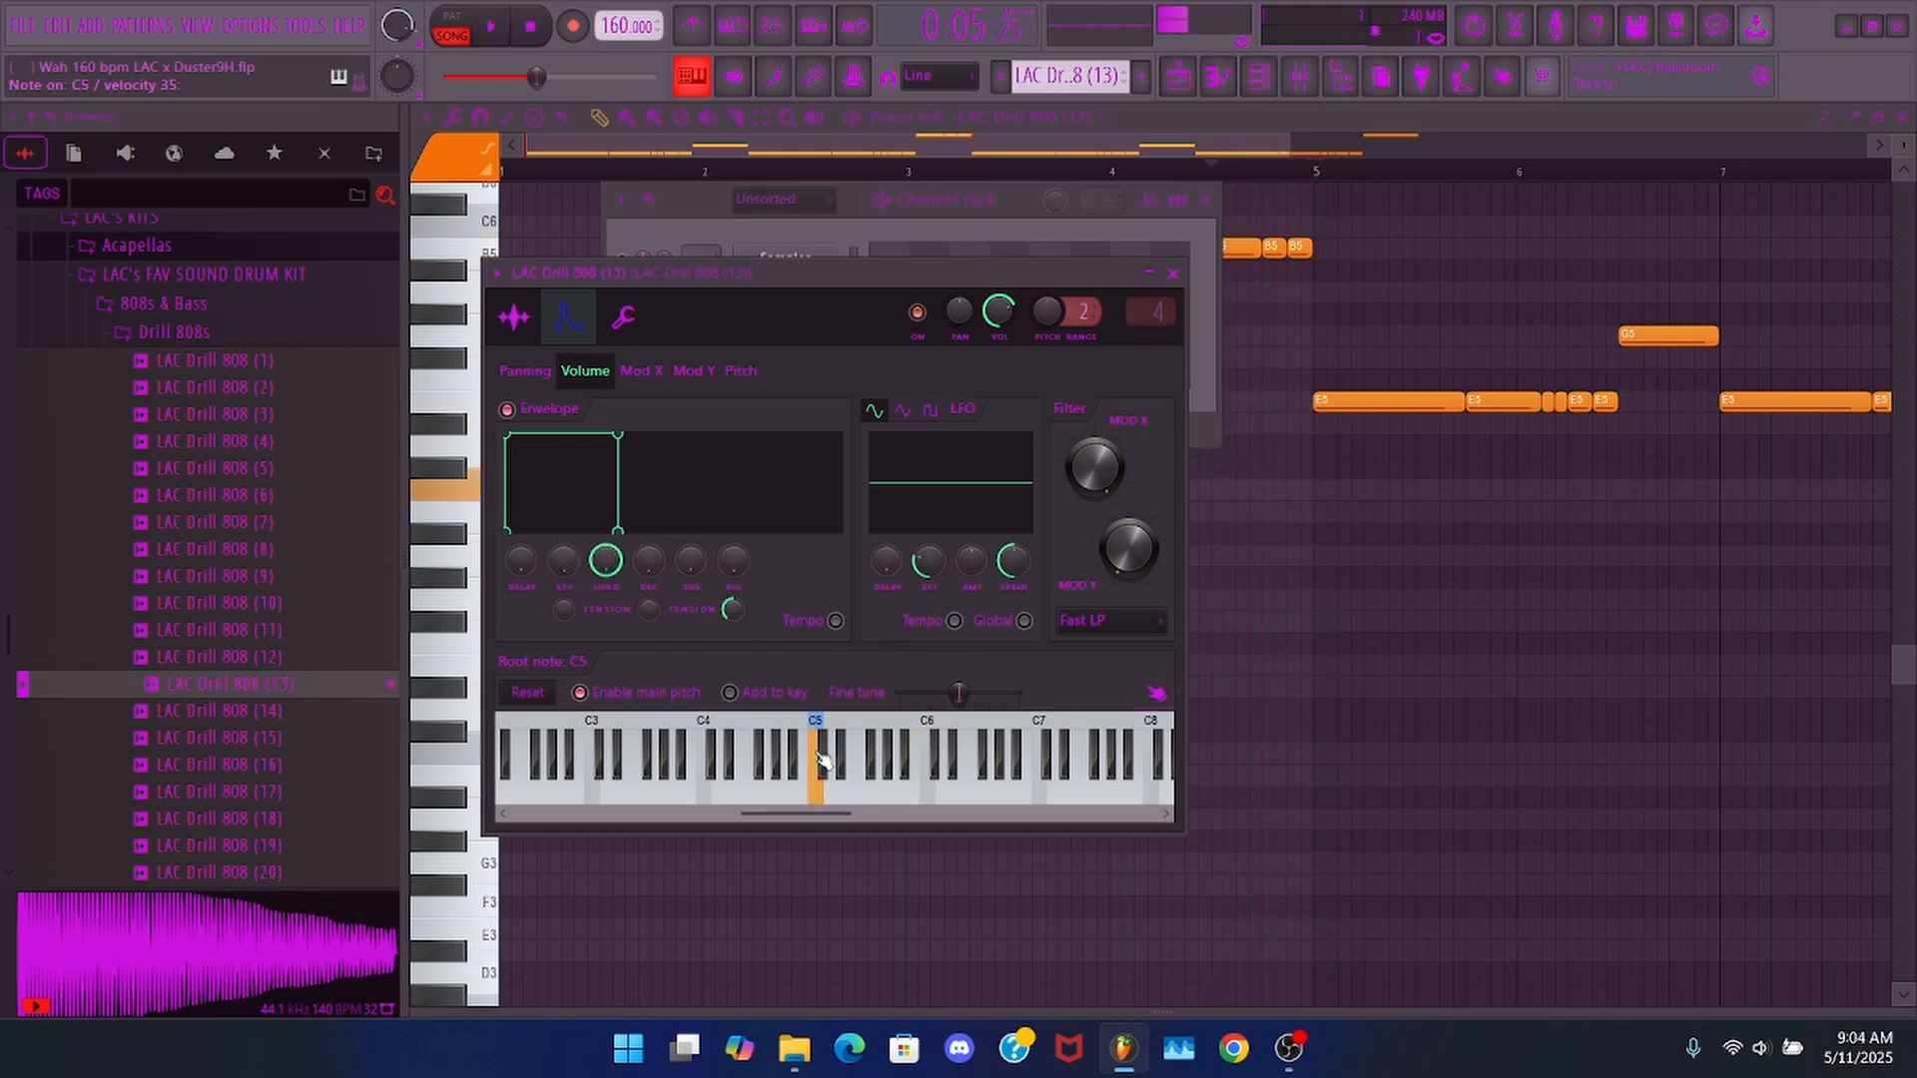
left_click_drag(818, 756, 831, 776)
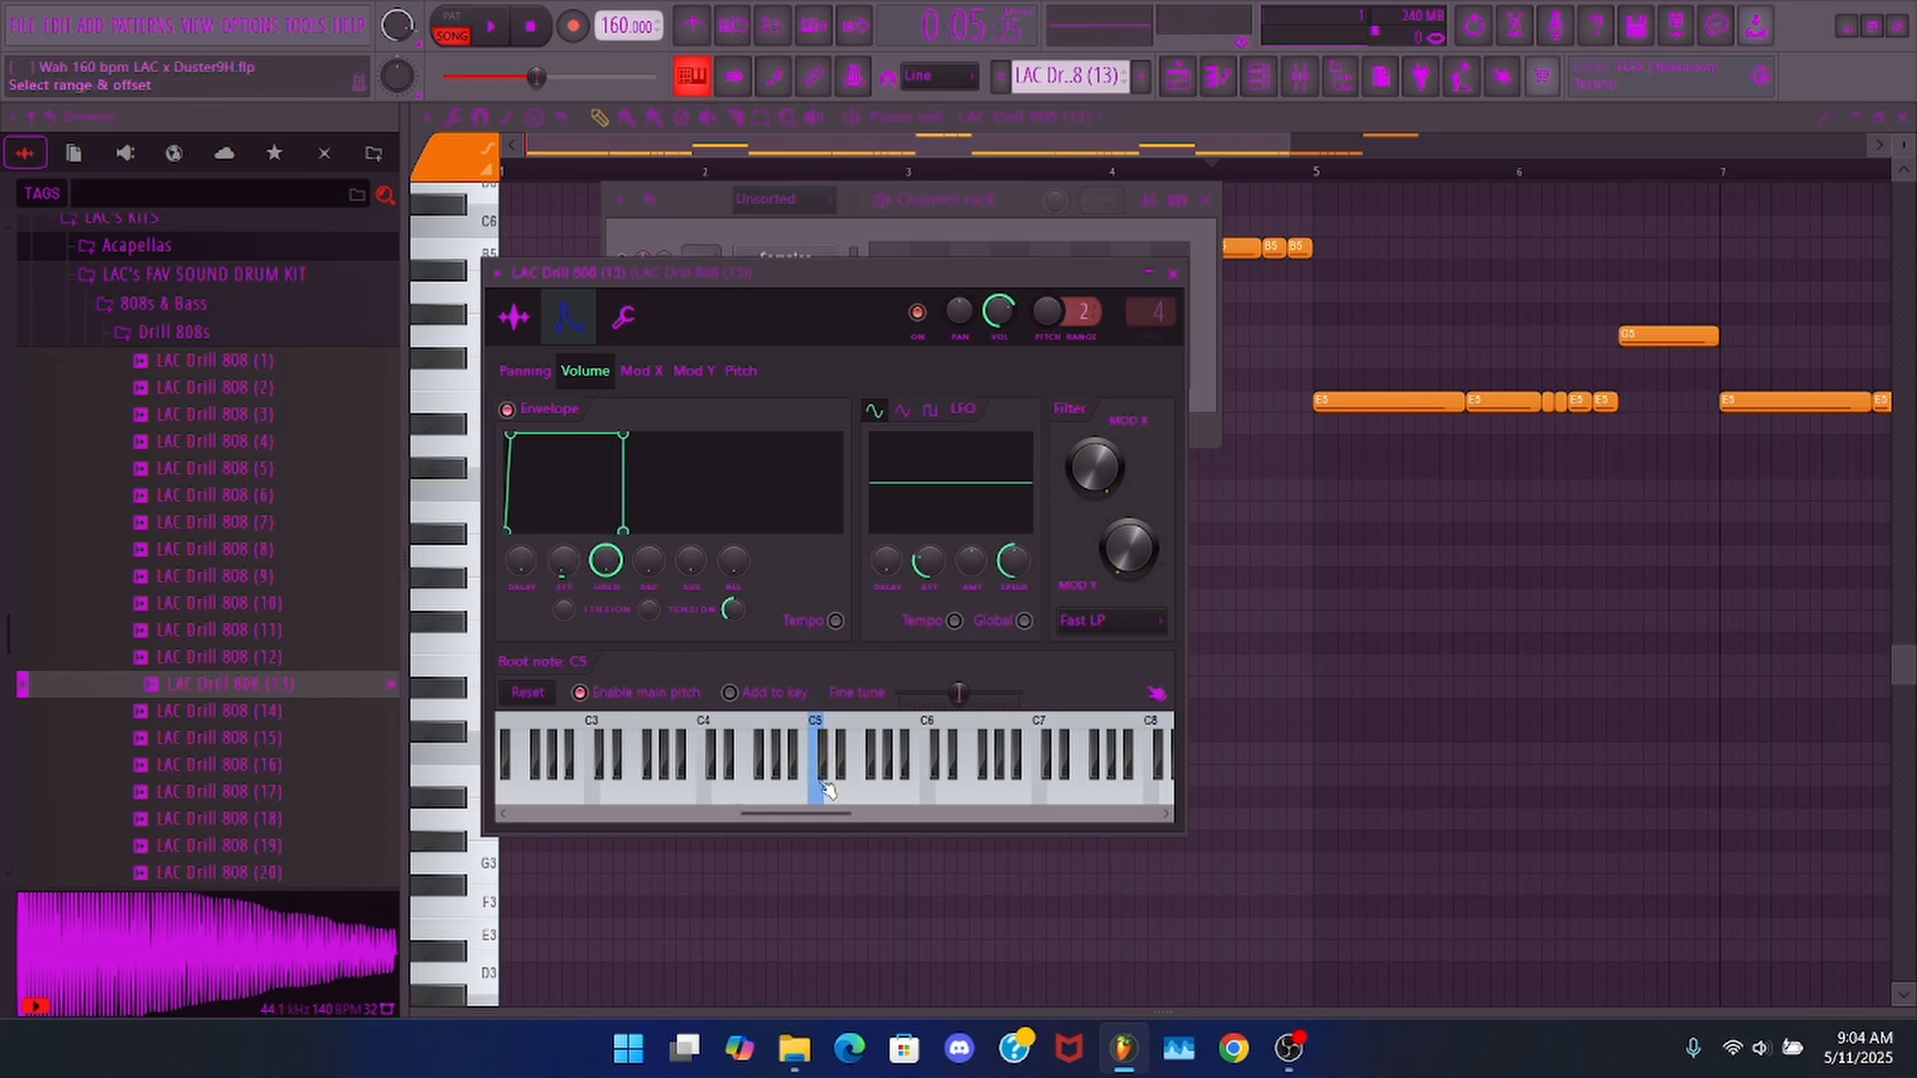
left_click(1487, 818)
- Raise the last 808 note in bar 8 to B6 and add a six-step B5 slide note starting two steps into it
key("space")
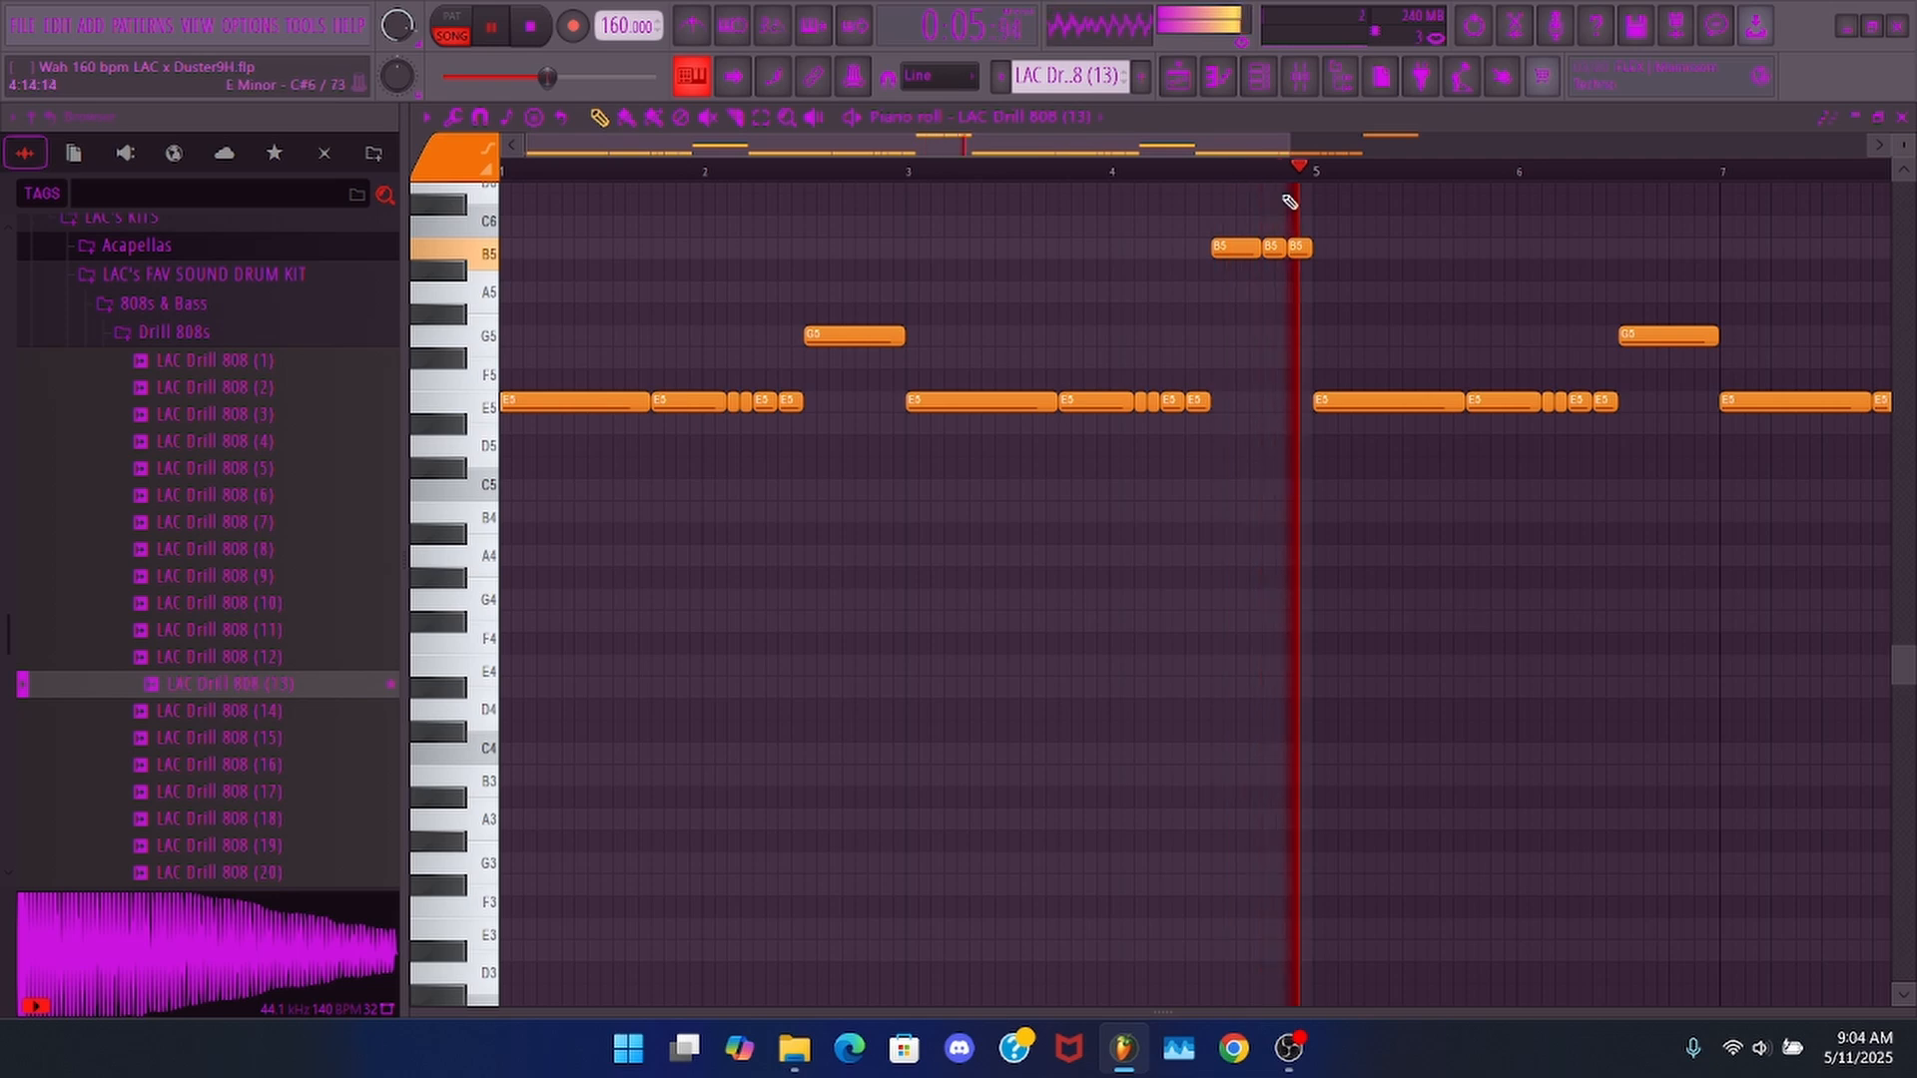
scroll(1305, 182, "down", 3)
scroll(1358, 175, "down", 1)
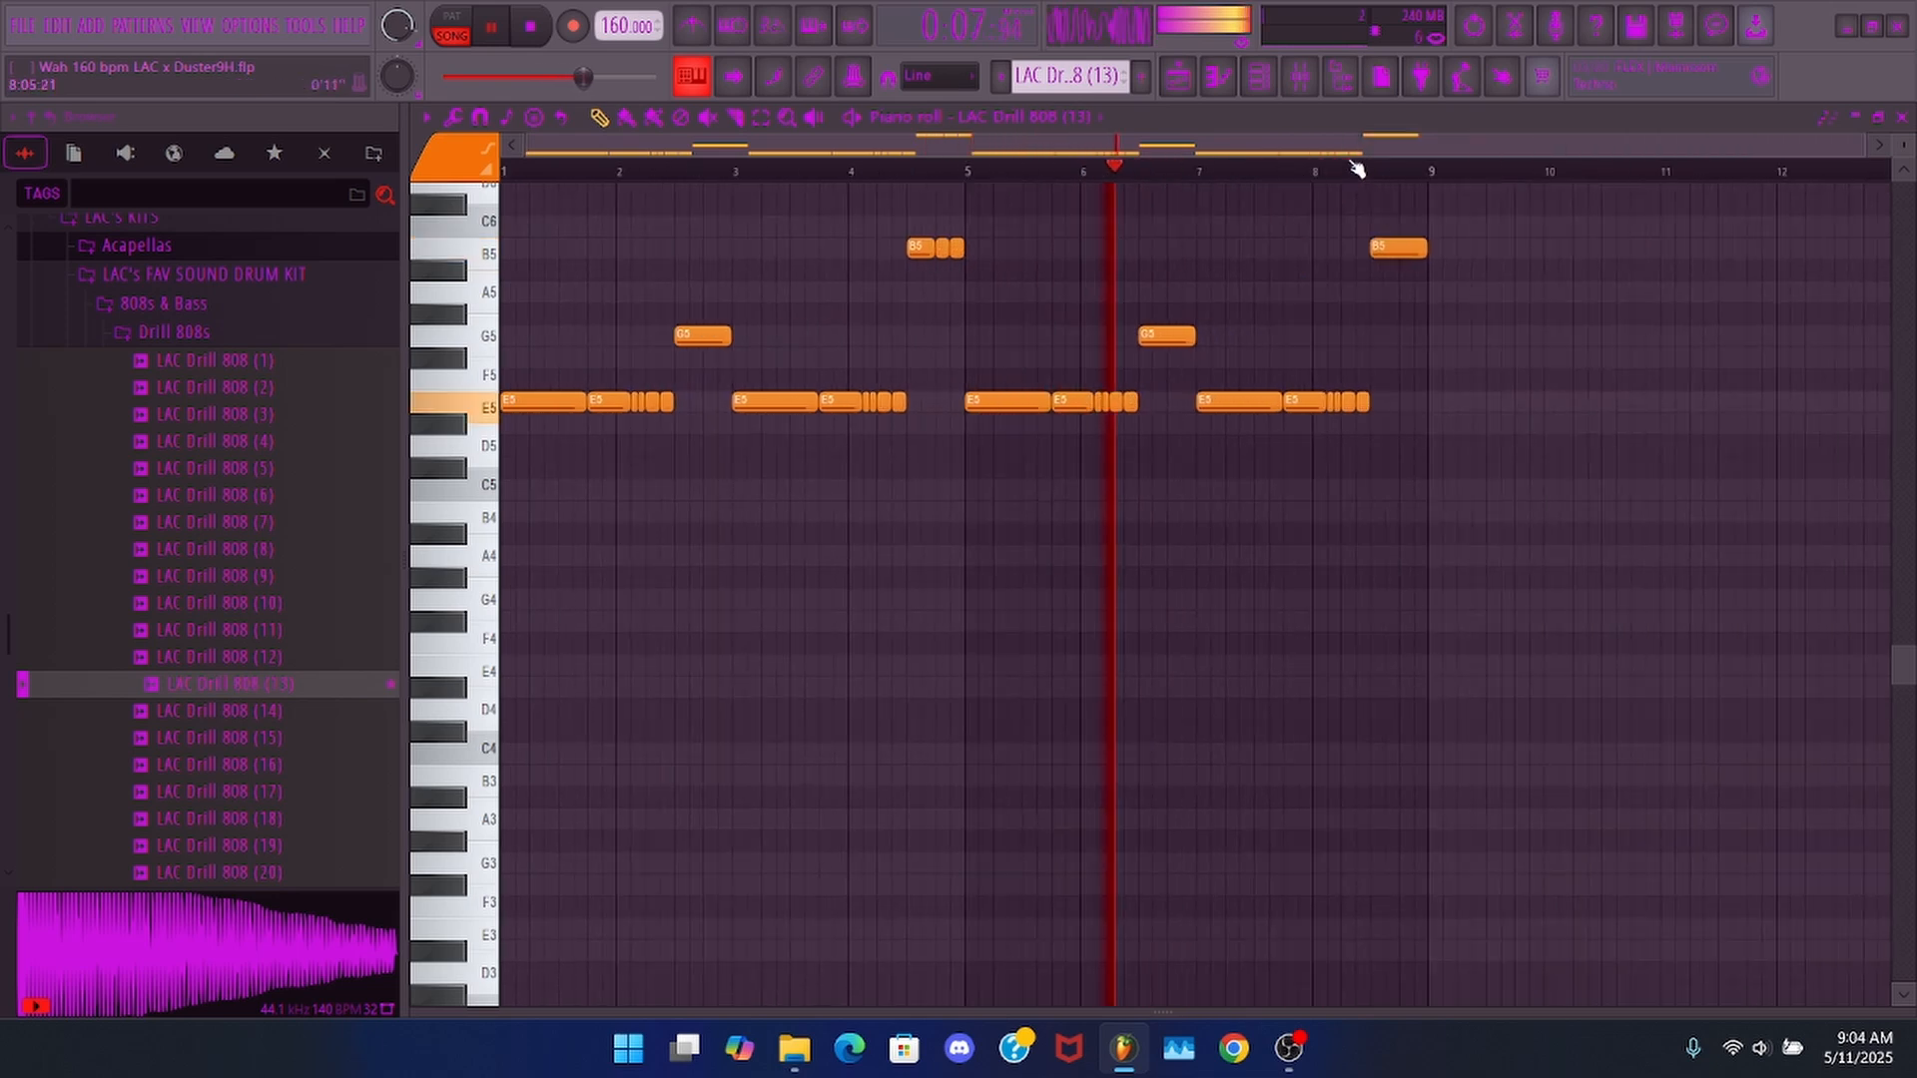
scroll(1453, 175, "up", 4)
scroll(1083, 372, "up", 3)
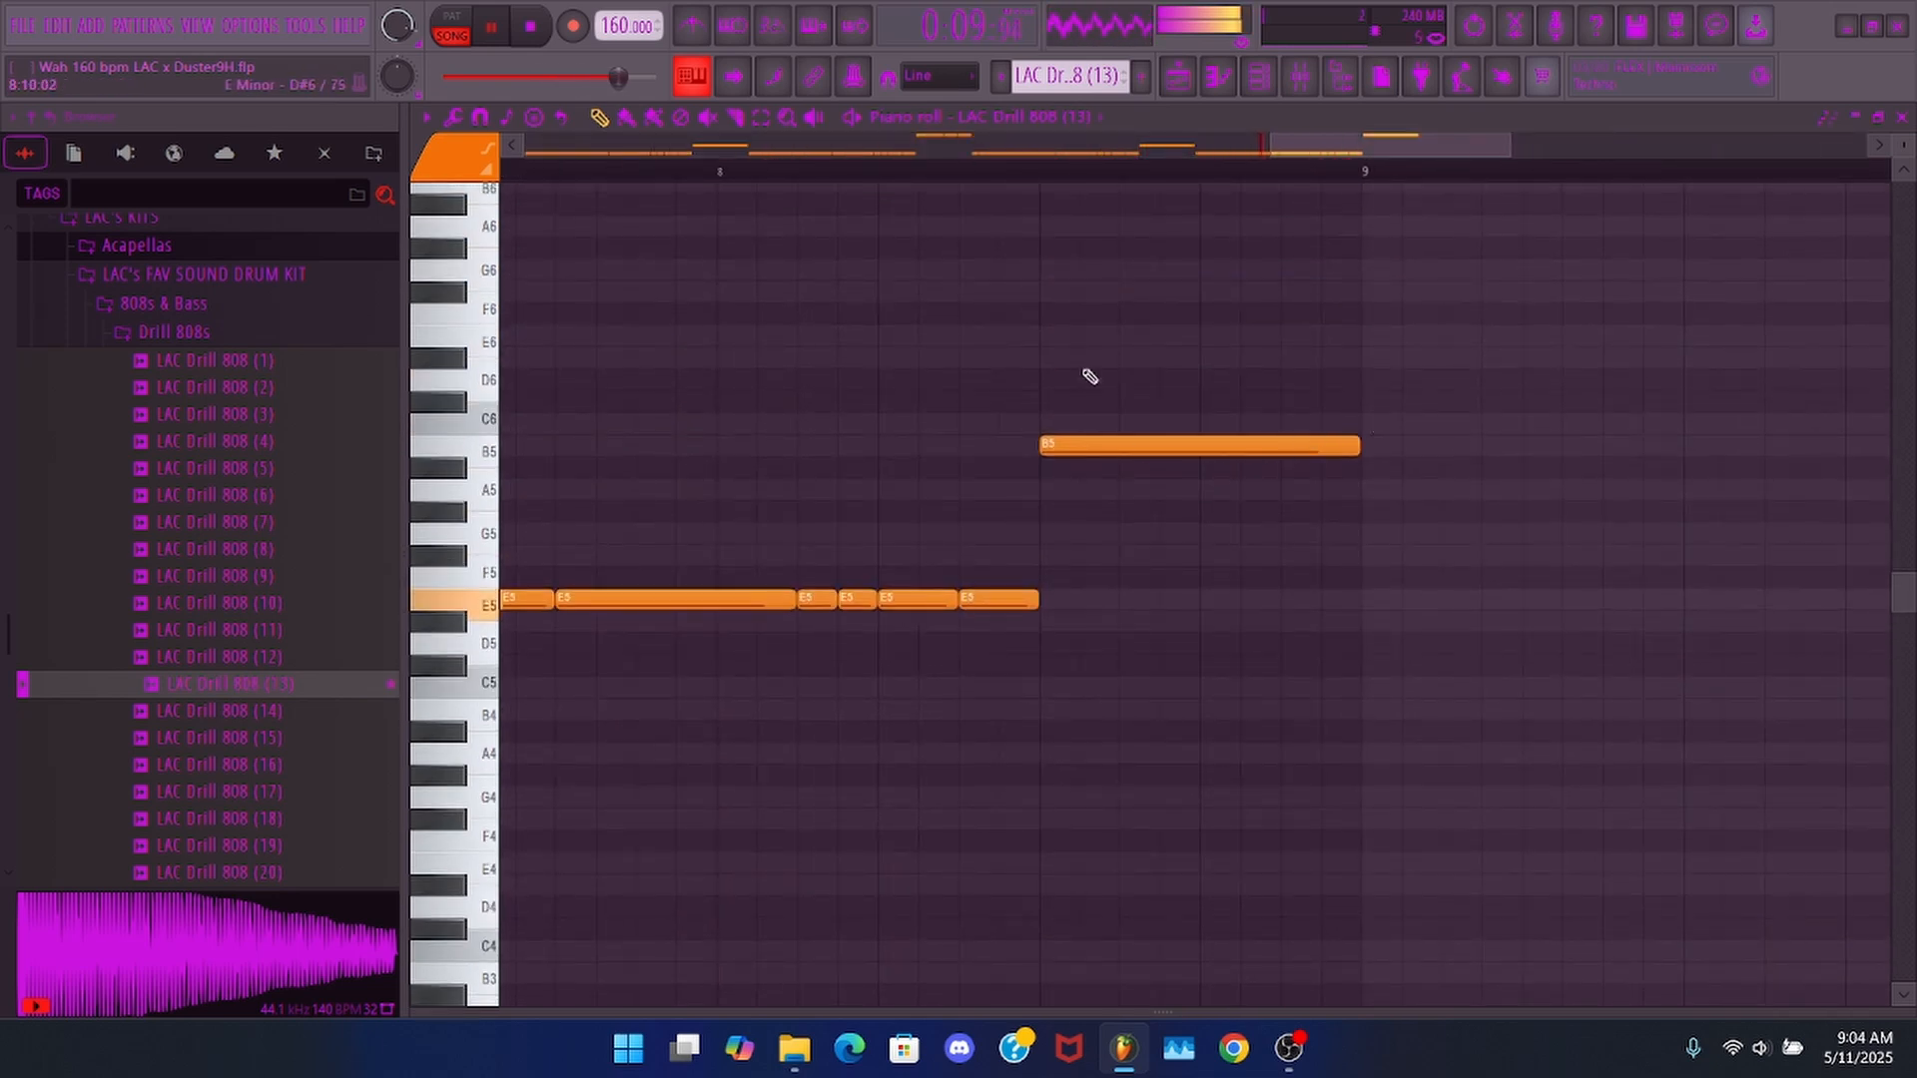
scroll(1071, 355, "up", 2)
key("space")
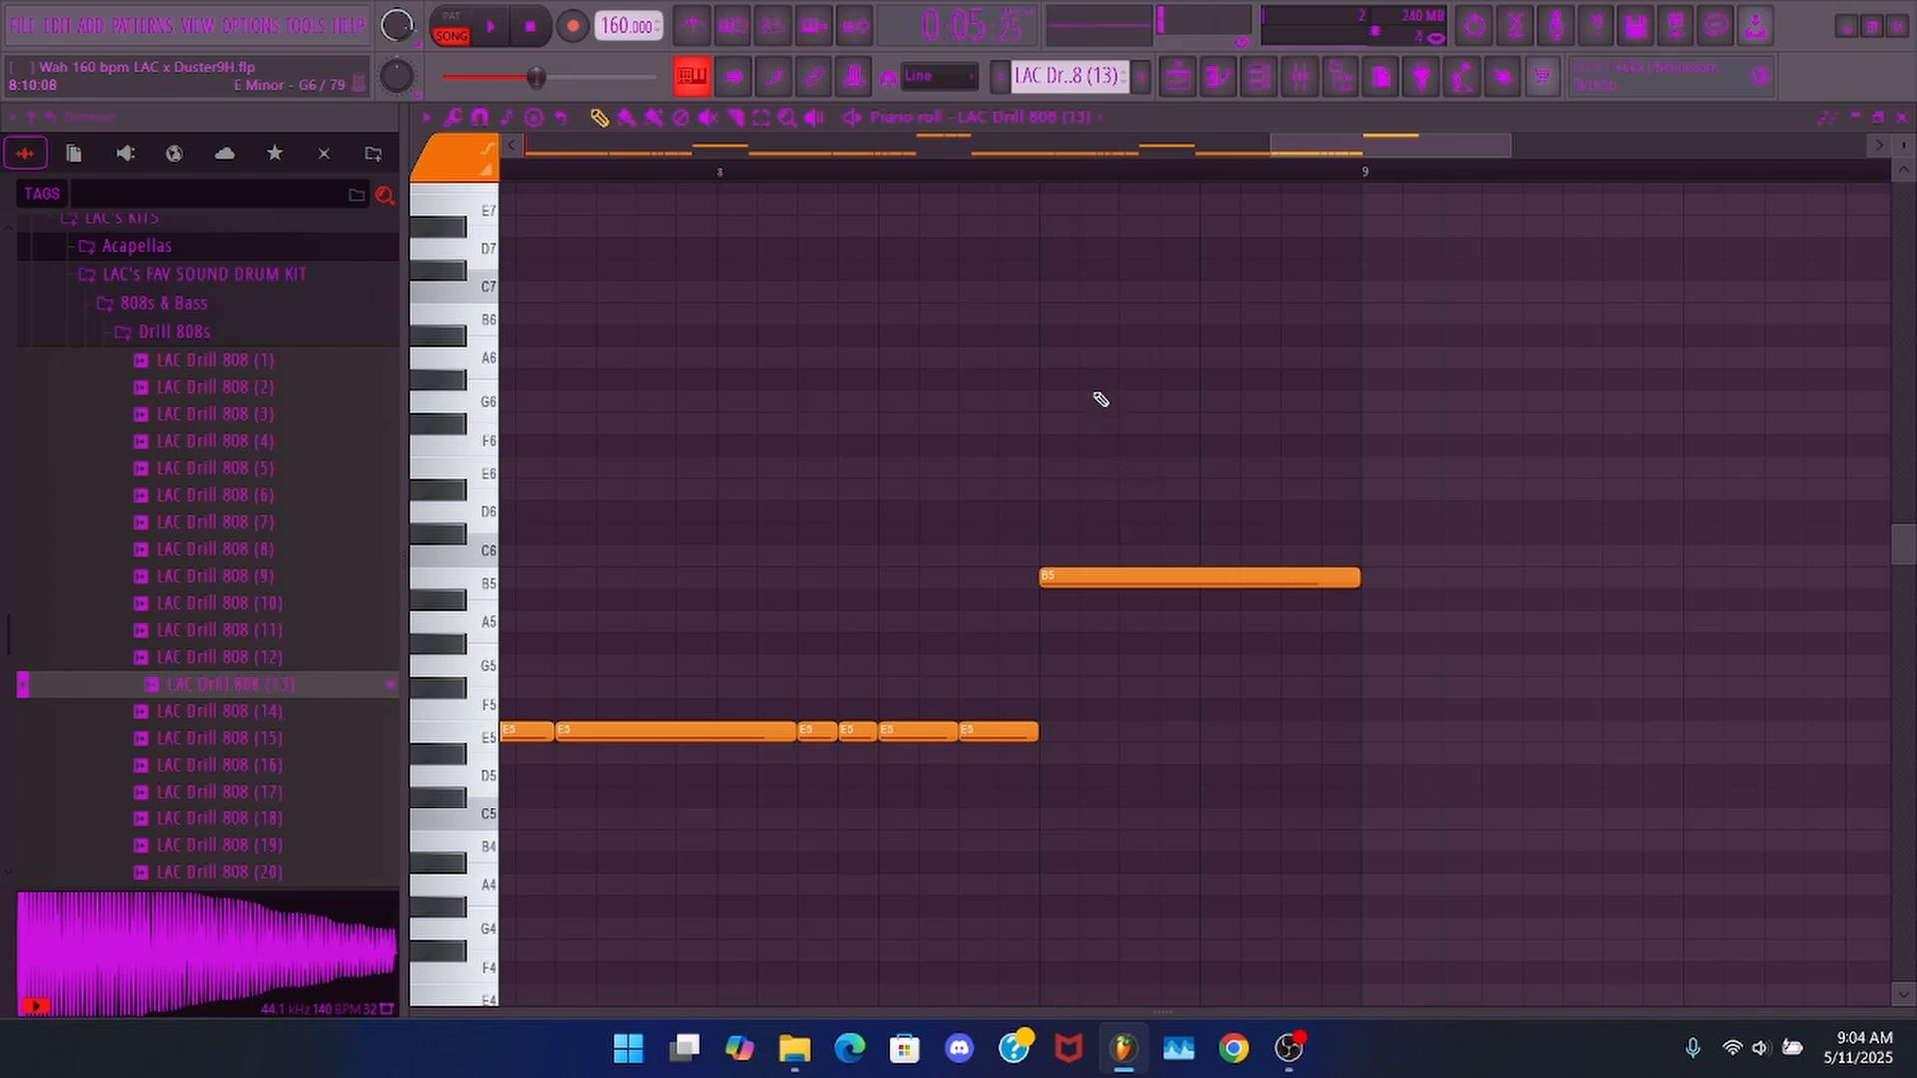
mouse_move(1040, 360)
left_mouse_down()
mouse_move(1031, 389)
mouse_move(1045, 314)
left_mouse_up()
right_click(1041, 386)
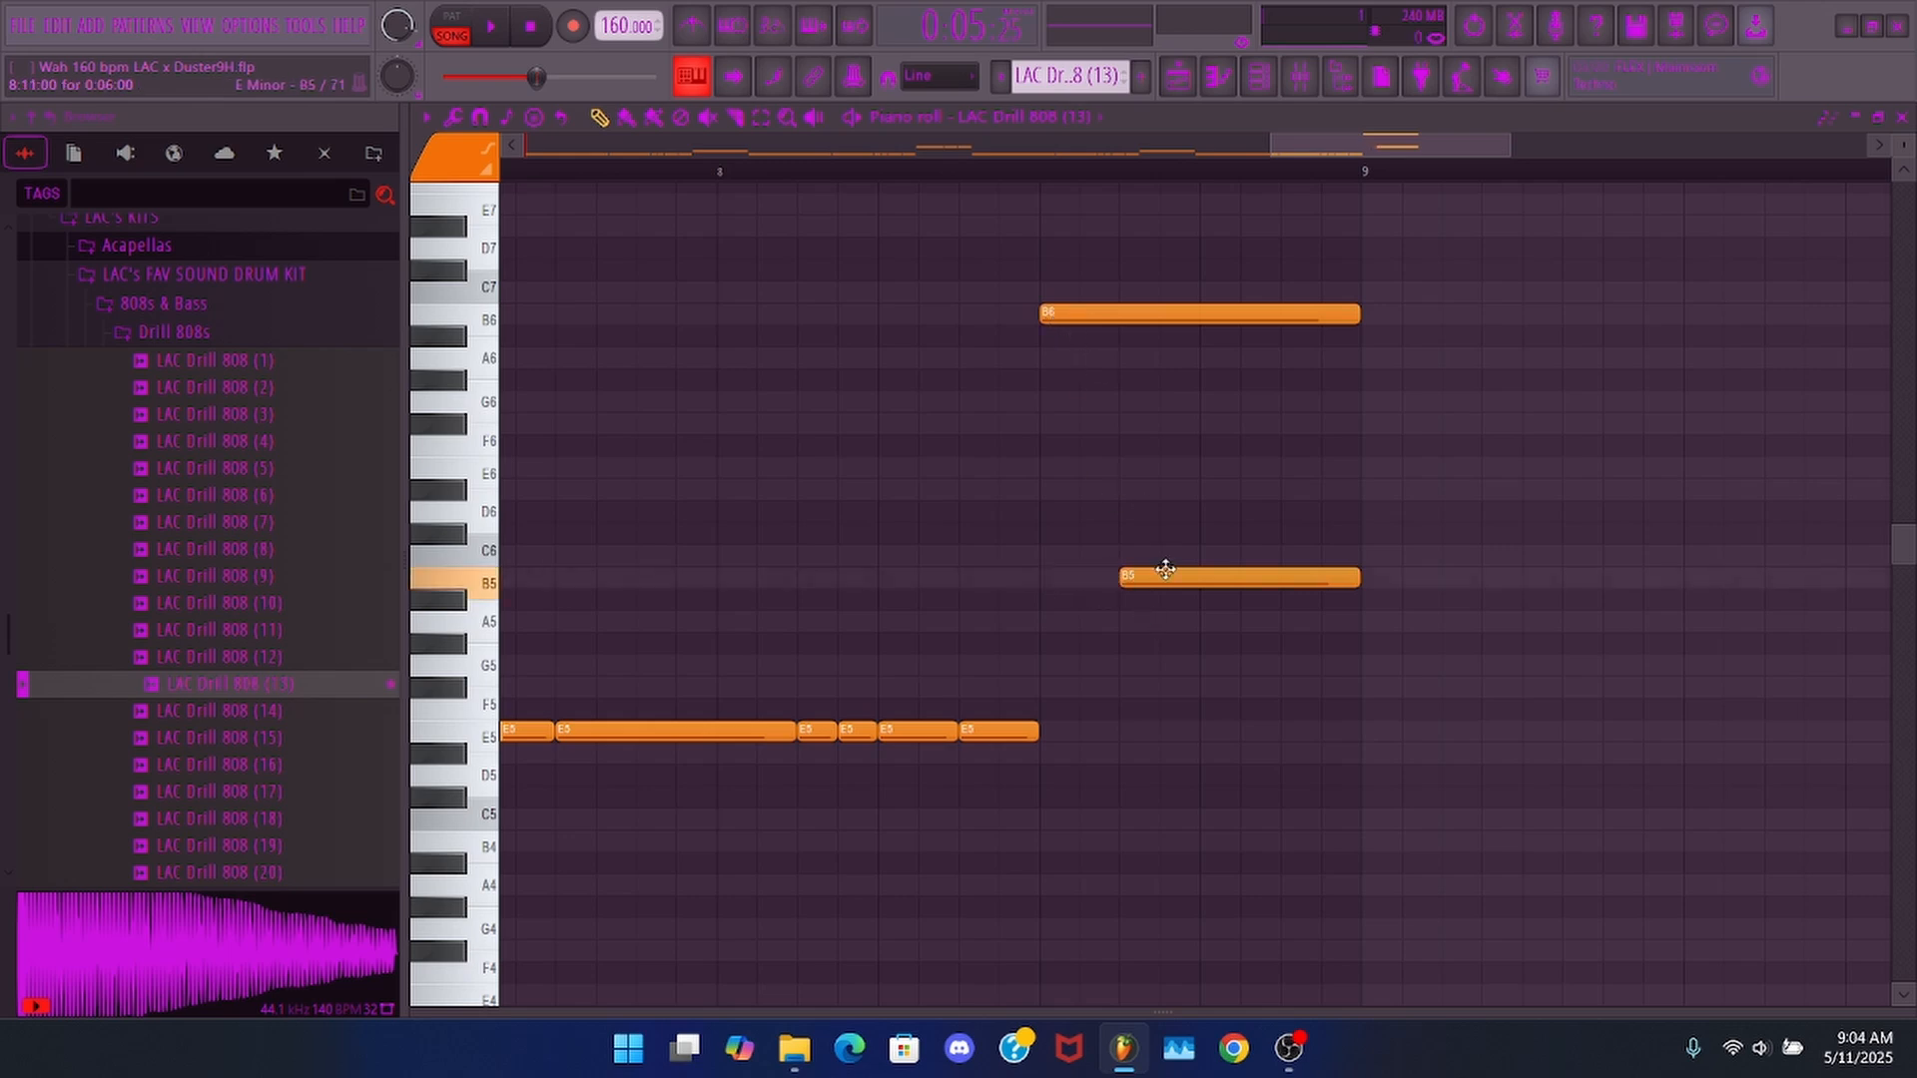
double_click(1165, 575)
left_click(1089, 673)
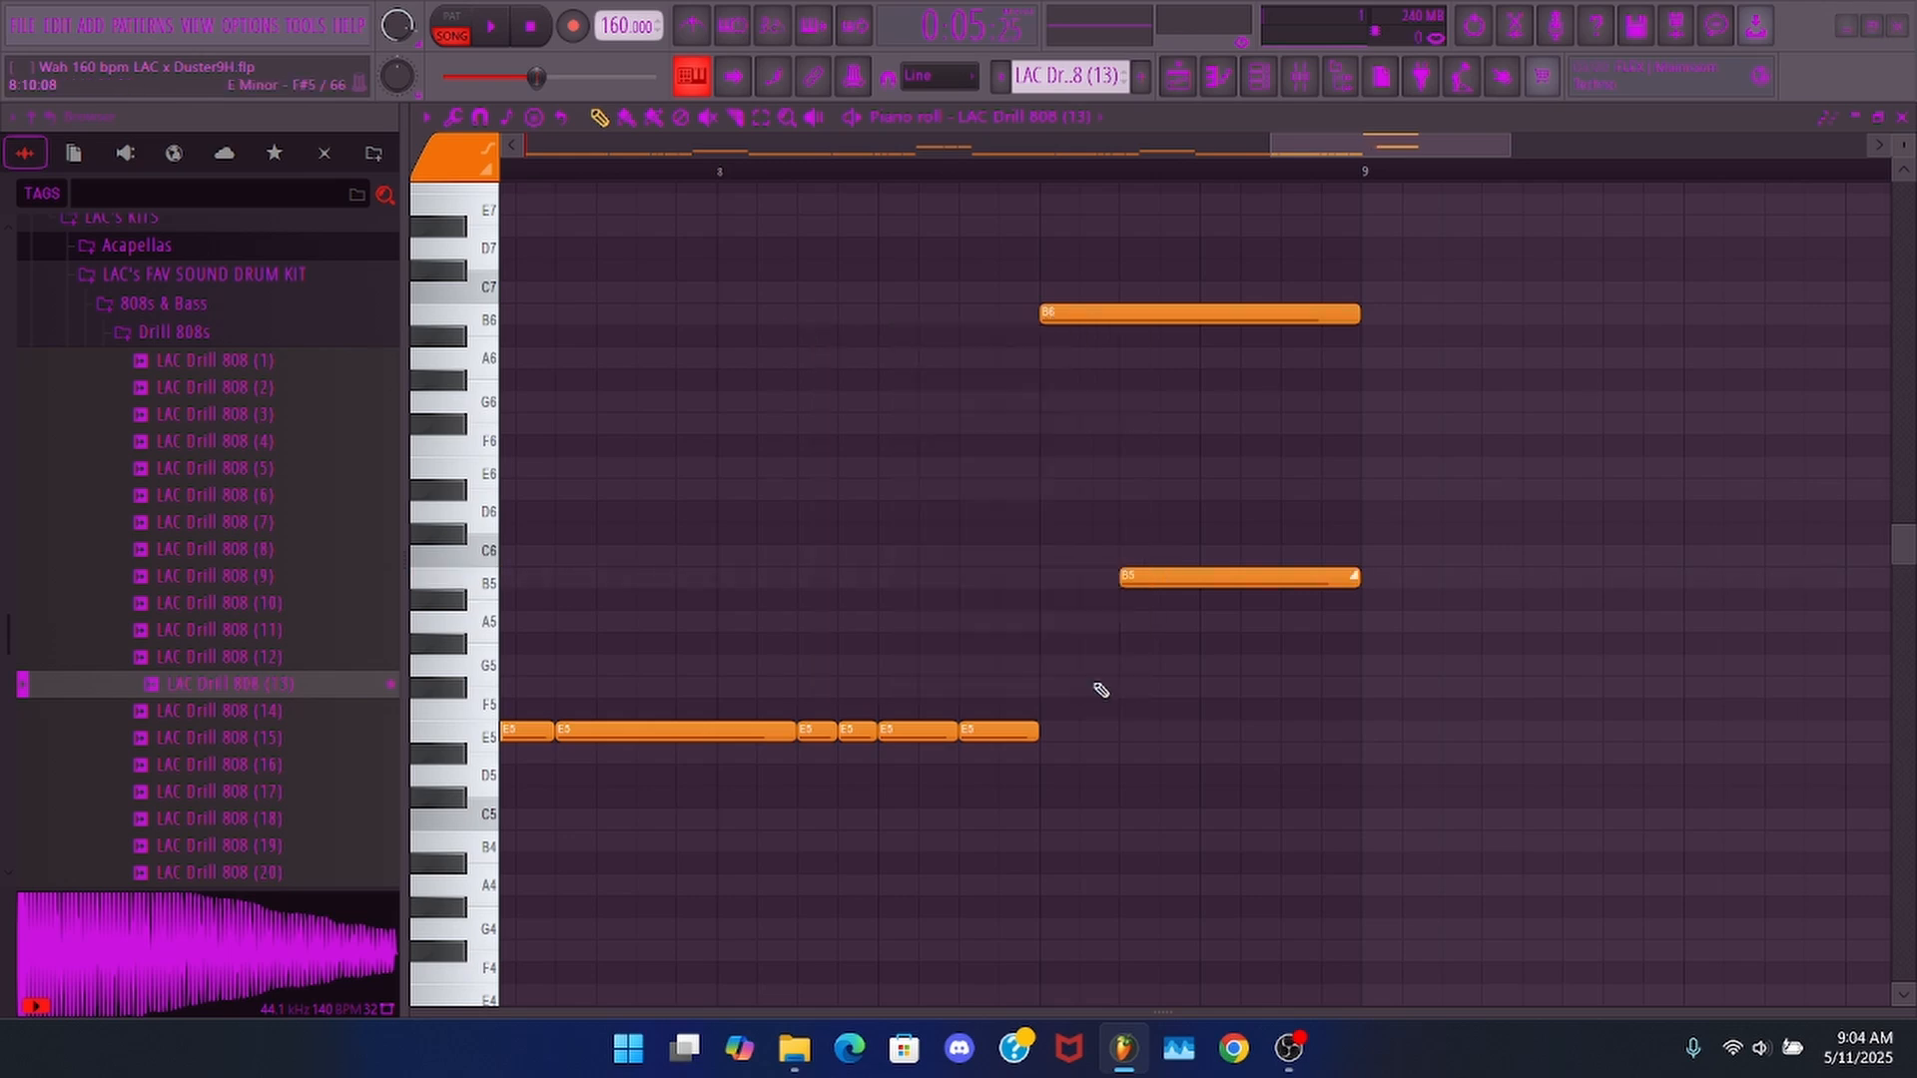
- Try starting the B5 slide note in bar 8 earlier with a seven-step length while the song plays
key("space")
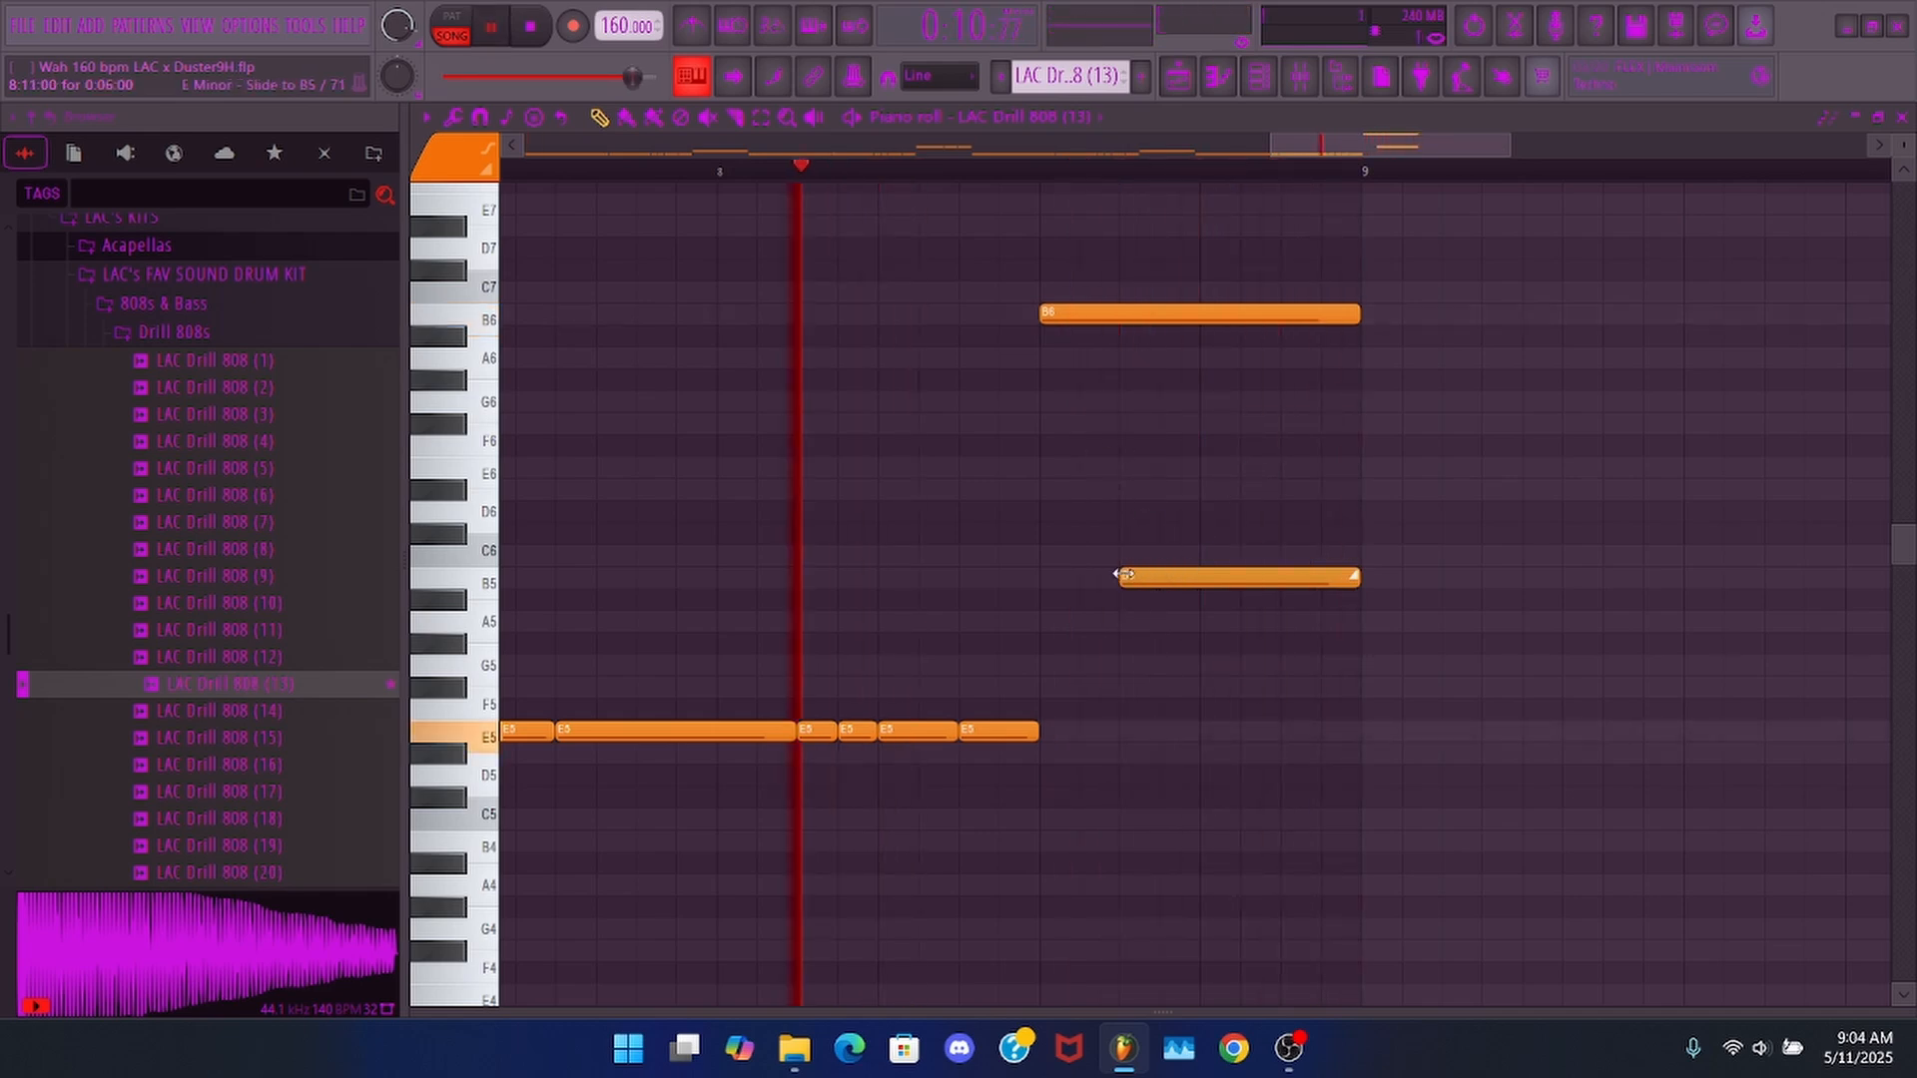
left_click_drag(1121, 575, 1078, 567)
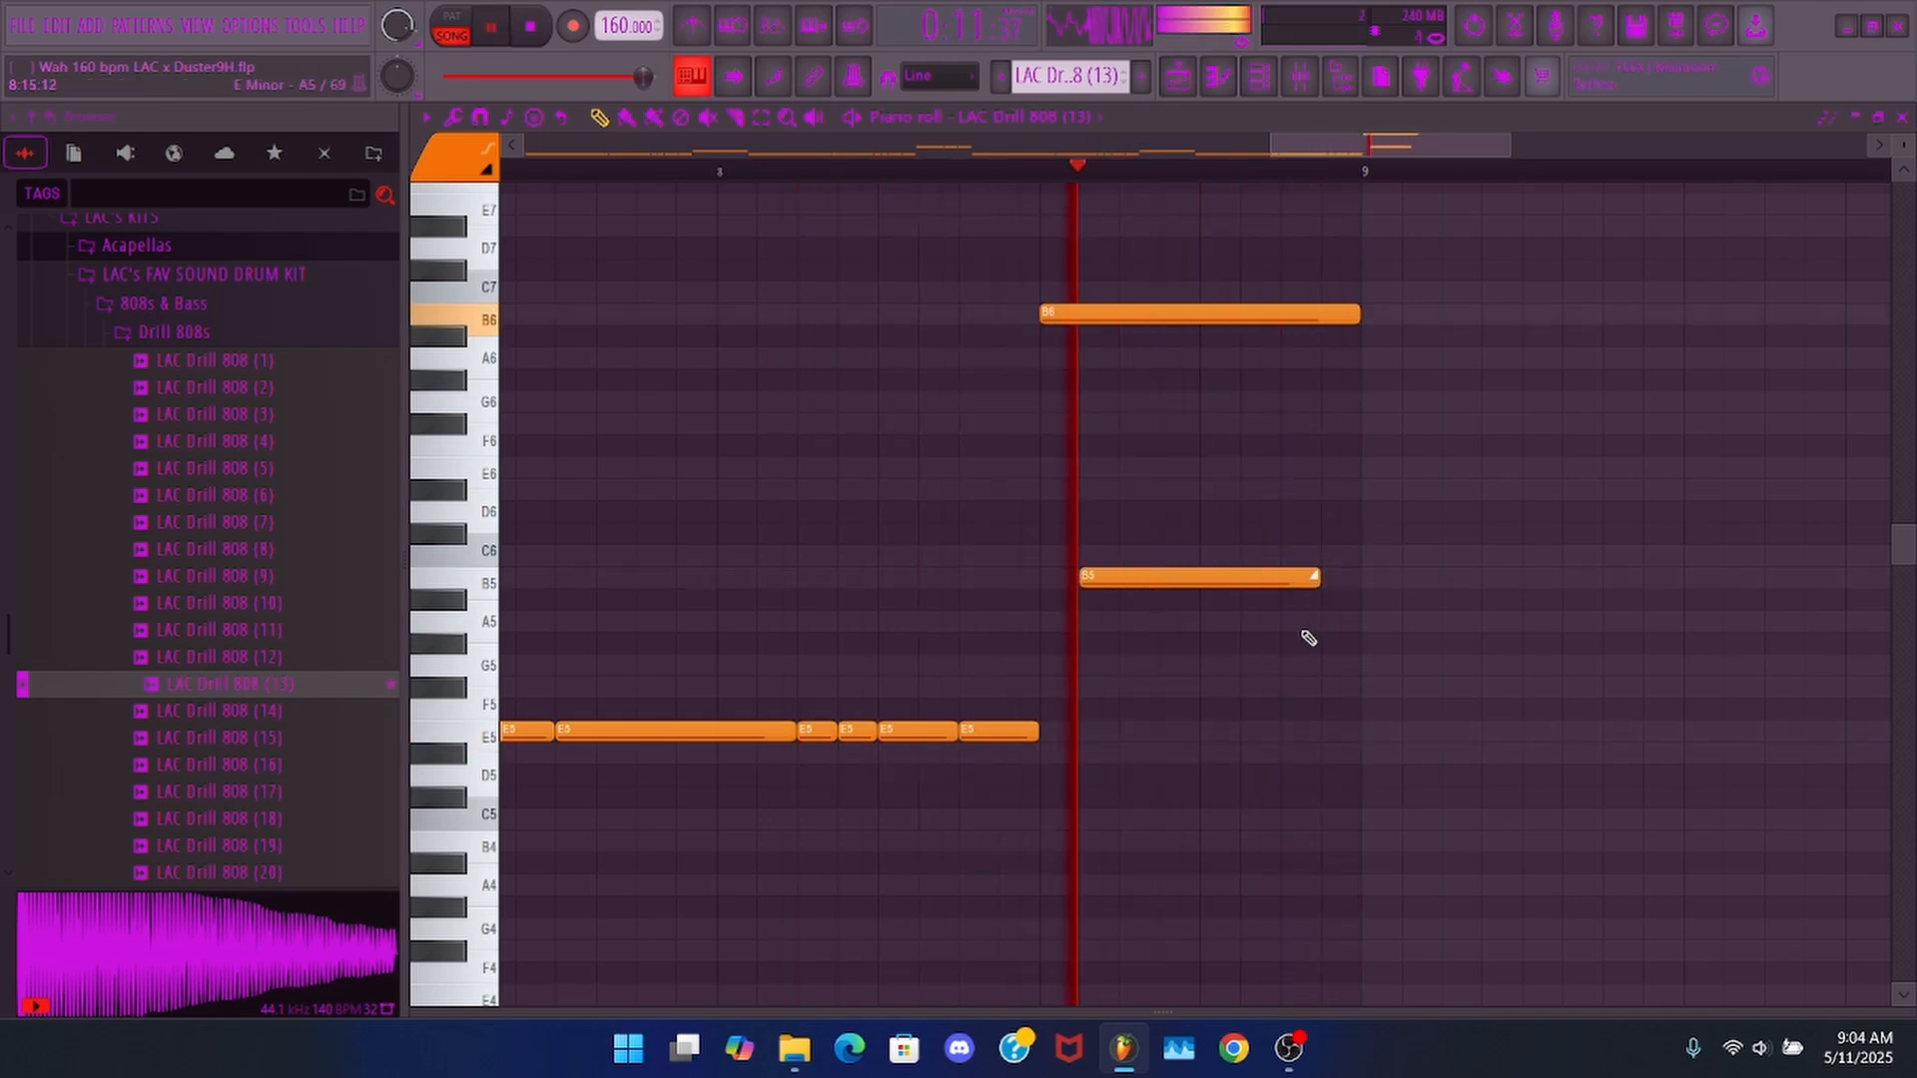
left_click_drag(1316, 576, 1347, 579)
key("space")
left_click_drag(1080, 582, 1042, 569)
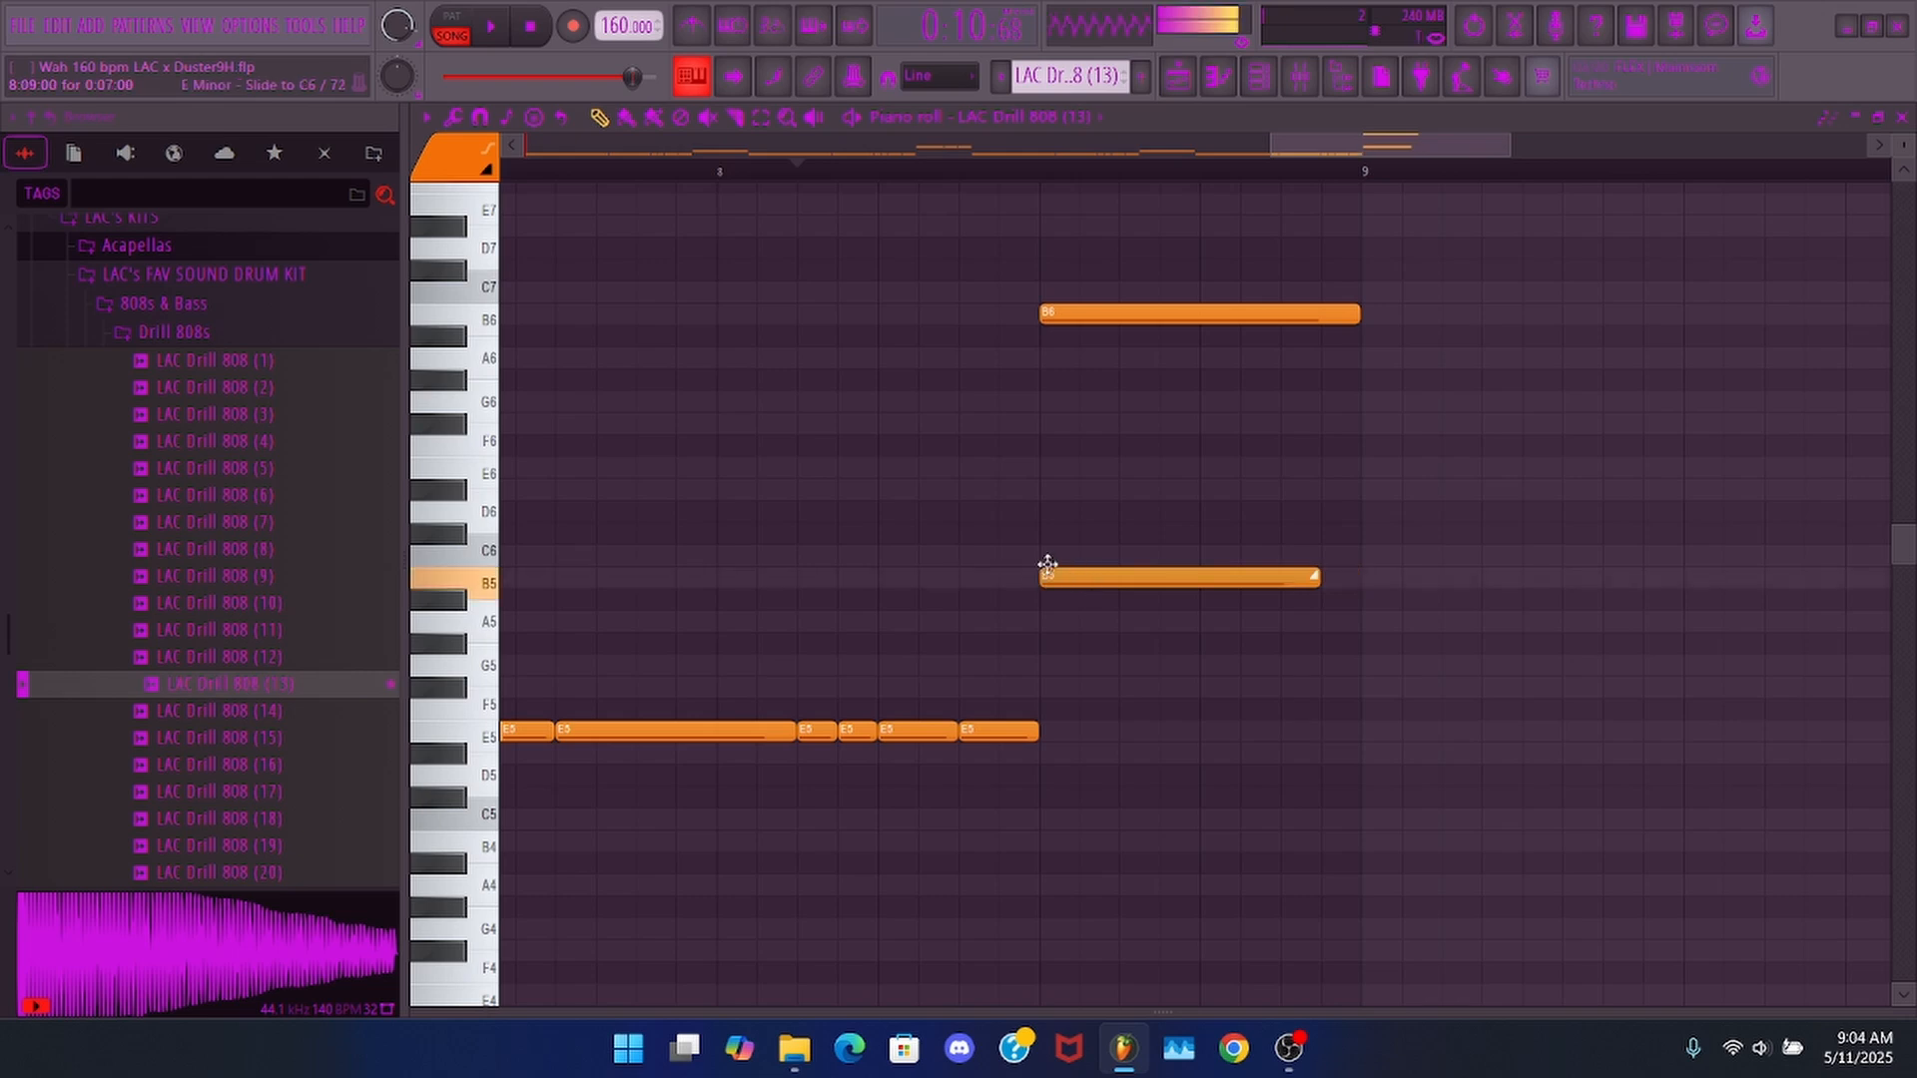
key("space")
- Lower the bar 8 slide note to B4 and its main note to B5, with the six-step slide starting two steps in
left_click_drag(1264, 578, 1311, 844)
key("space")
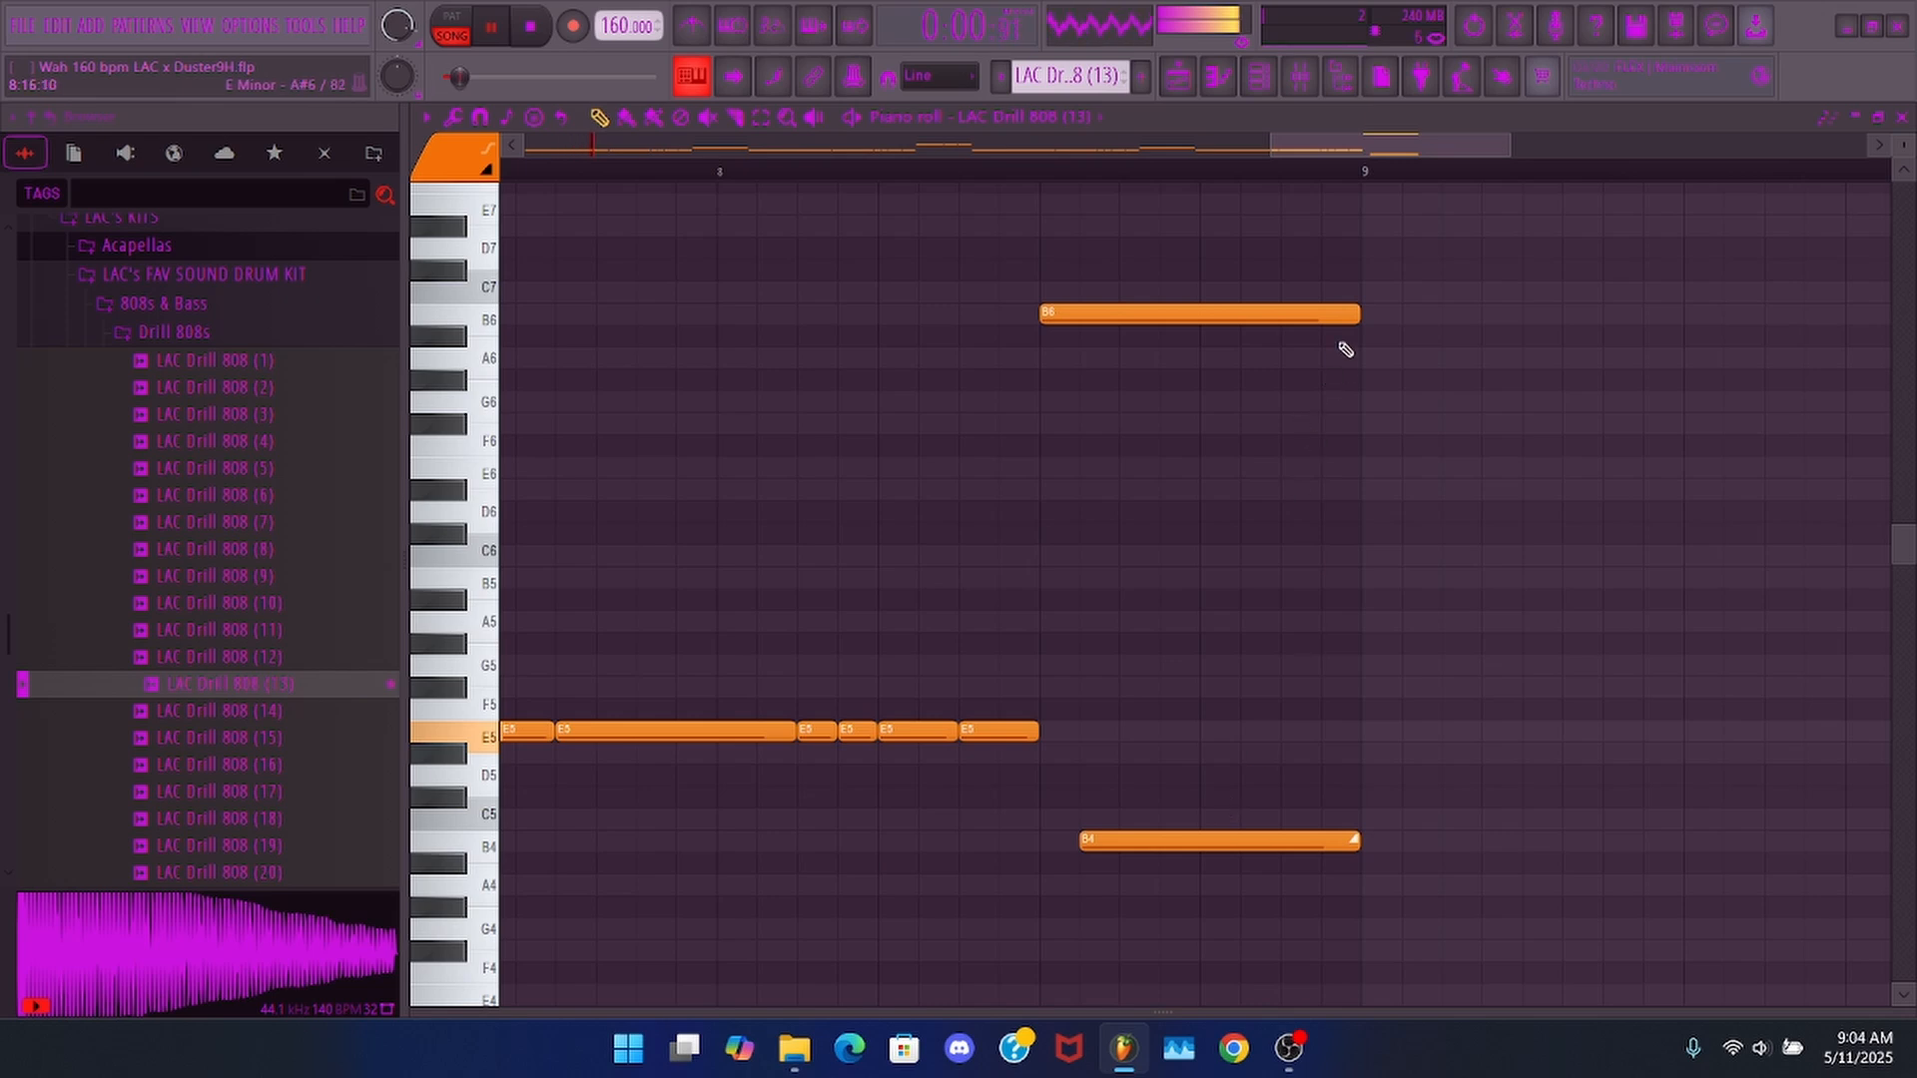
left_click_drag(1305, 311, 1297, 564)
key("space")
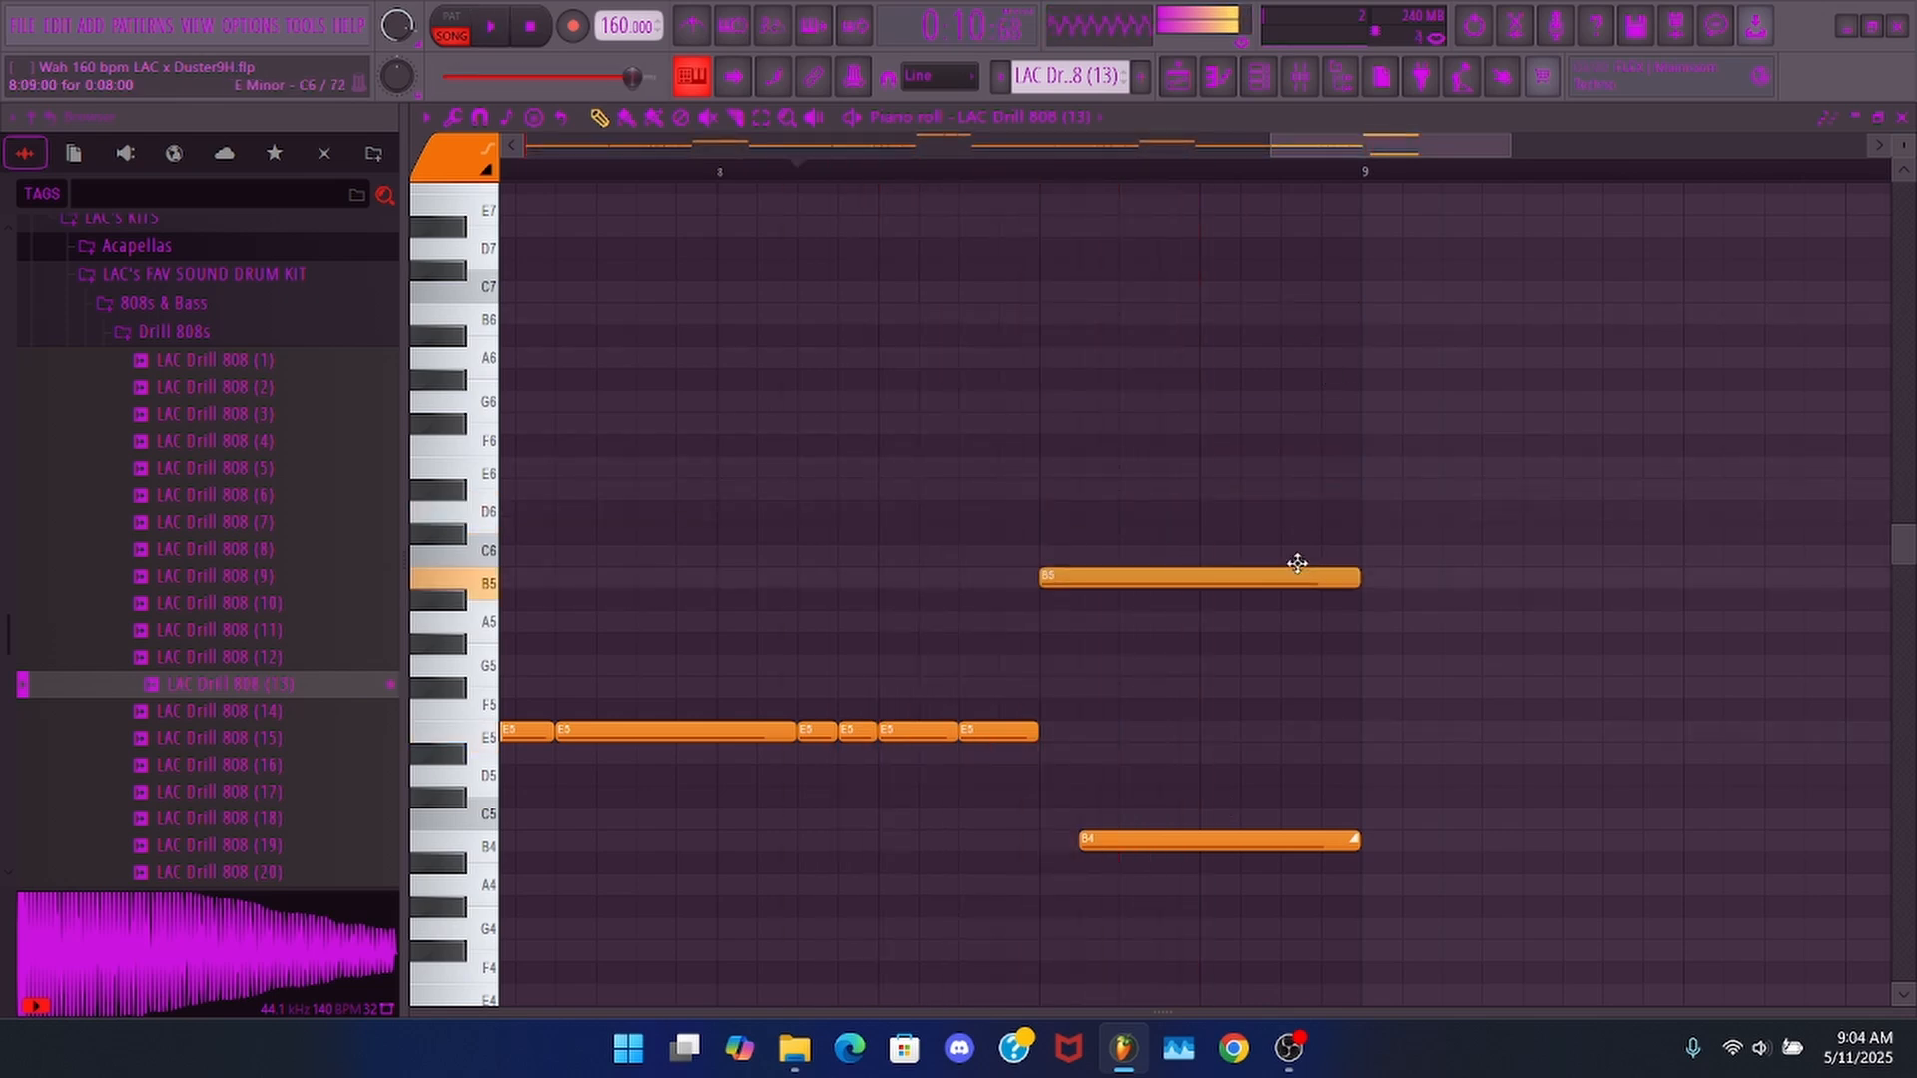
key("space")
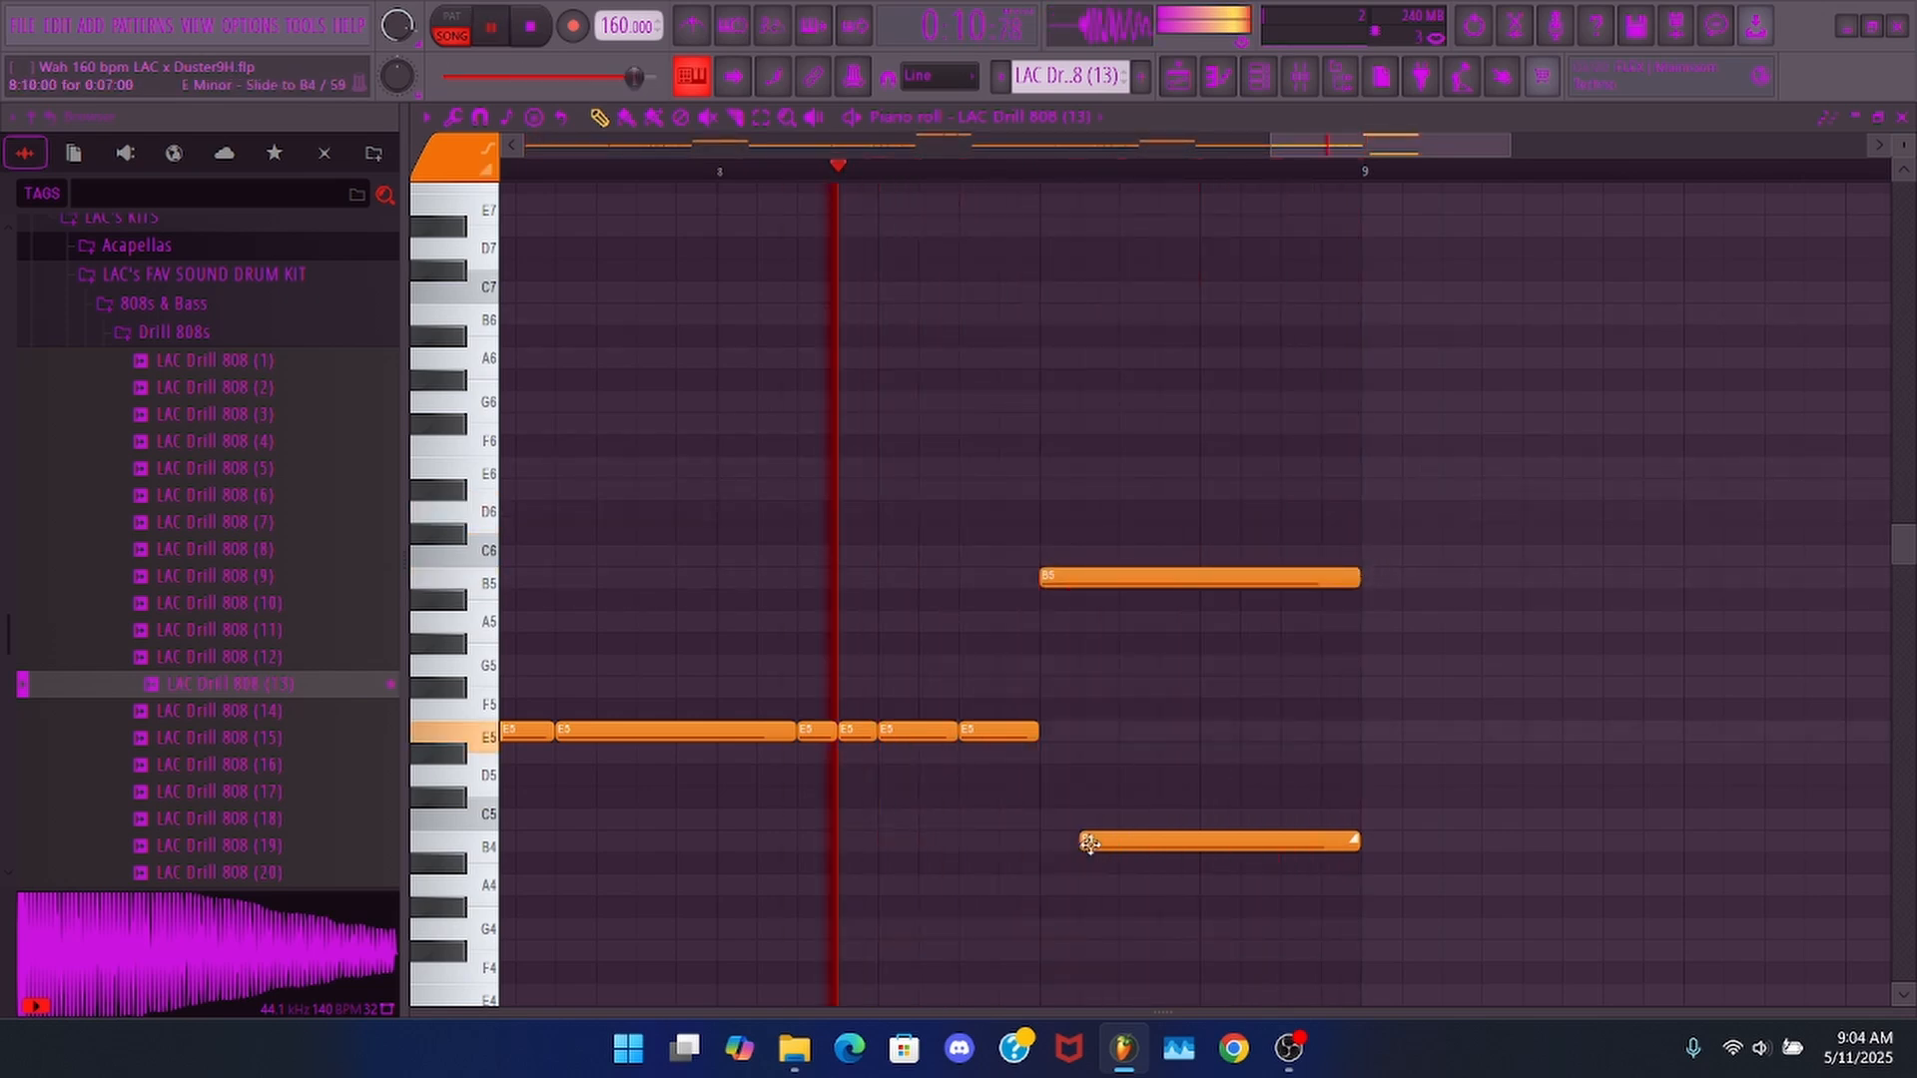
mouse_move(1089, 844)
left_mouse_down()
mouse_move(1198, 843)
mouse_move(1121, 840)
left_mouse_up()
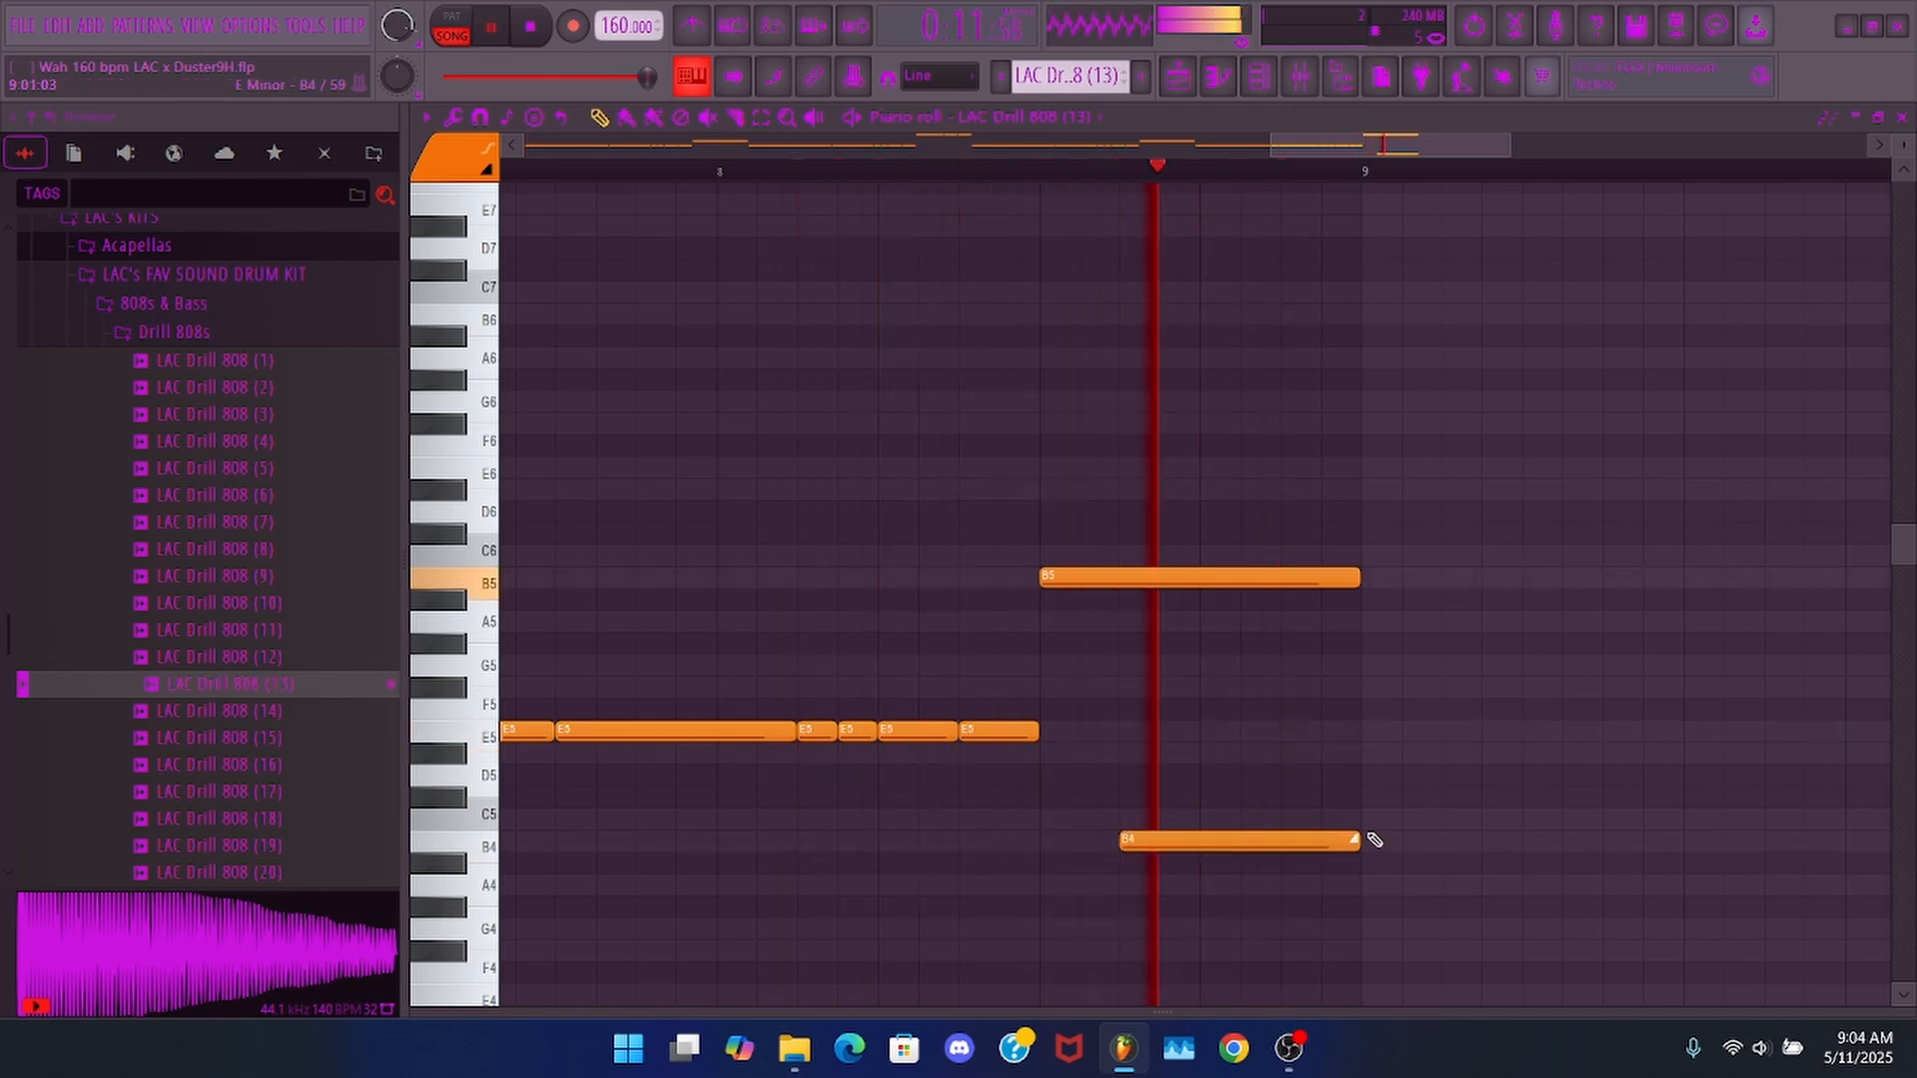
key("ctrl+a")
- Open the mixer and examine the sampler settings of the LAC Drill 808 (13) channel
left_click(1299, 82)
left_click(1261, 80)
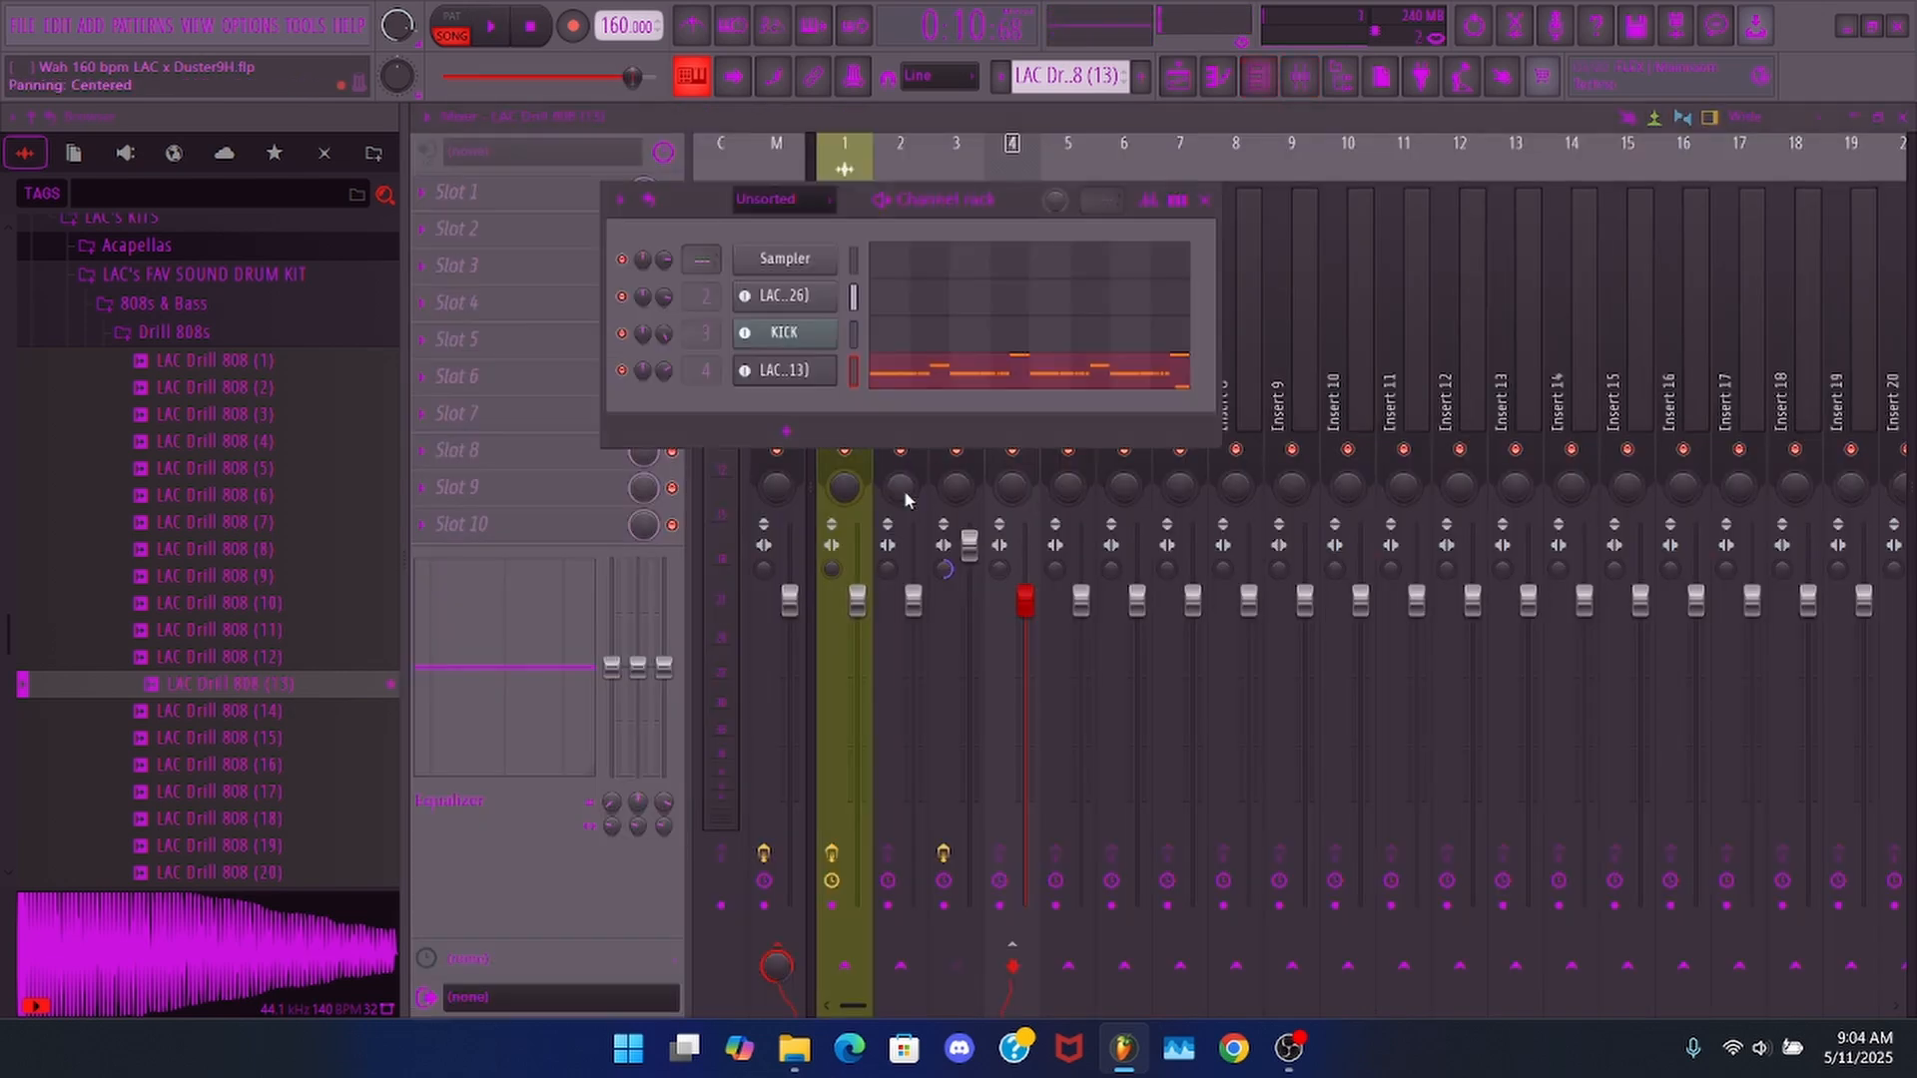
left_click(798, 369)
left_click(515, 320)
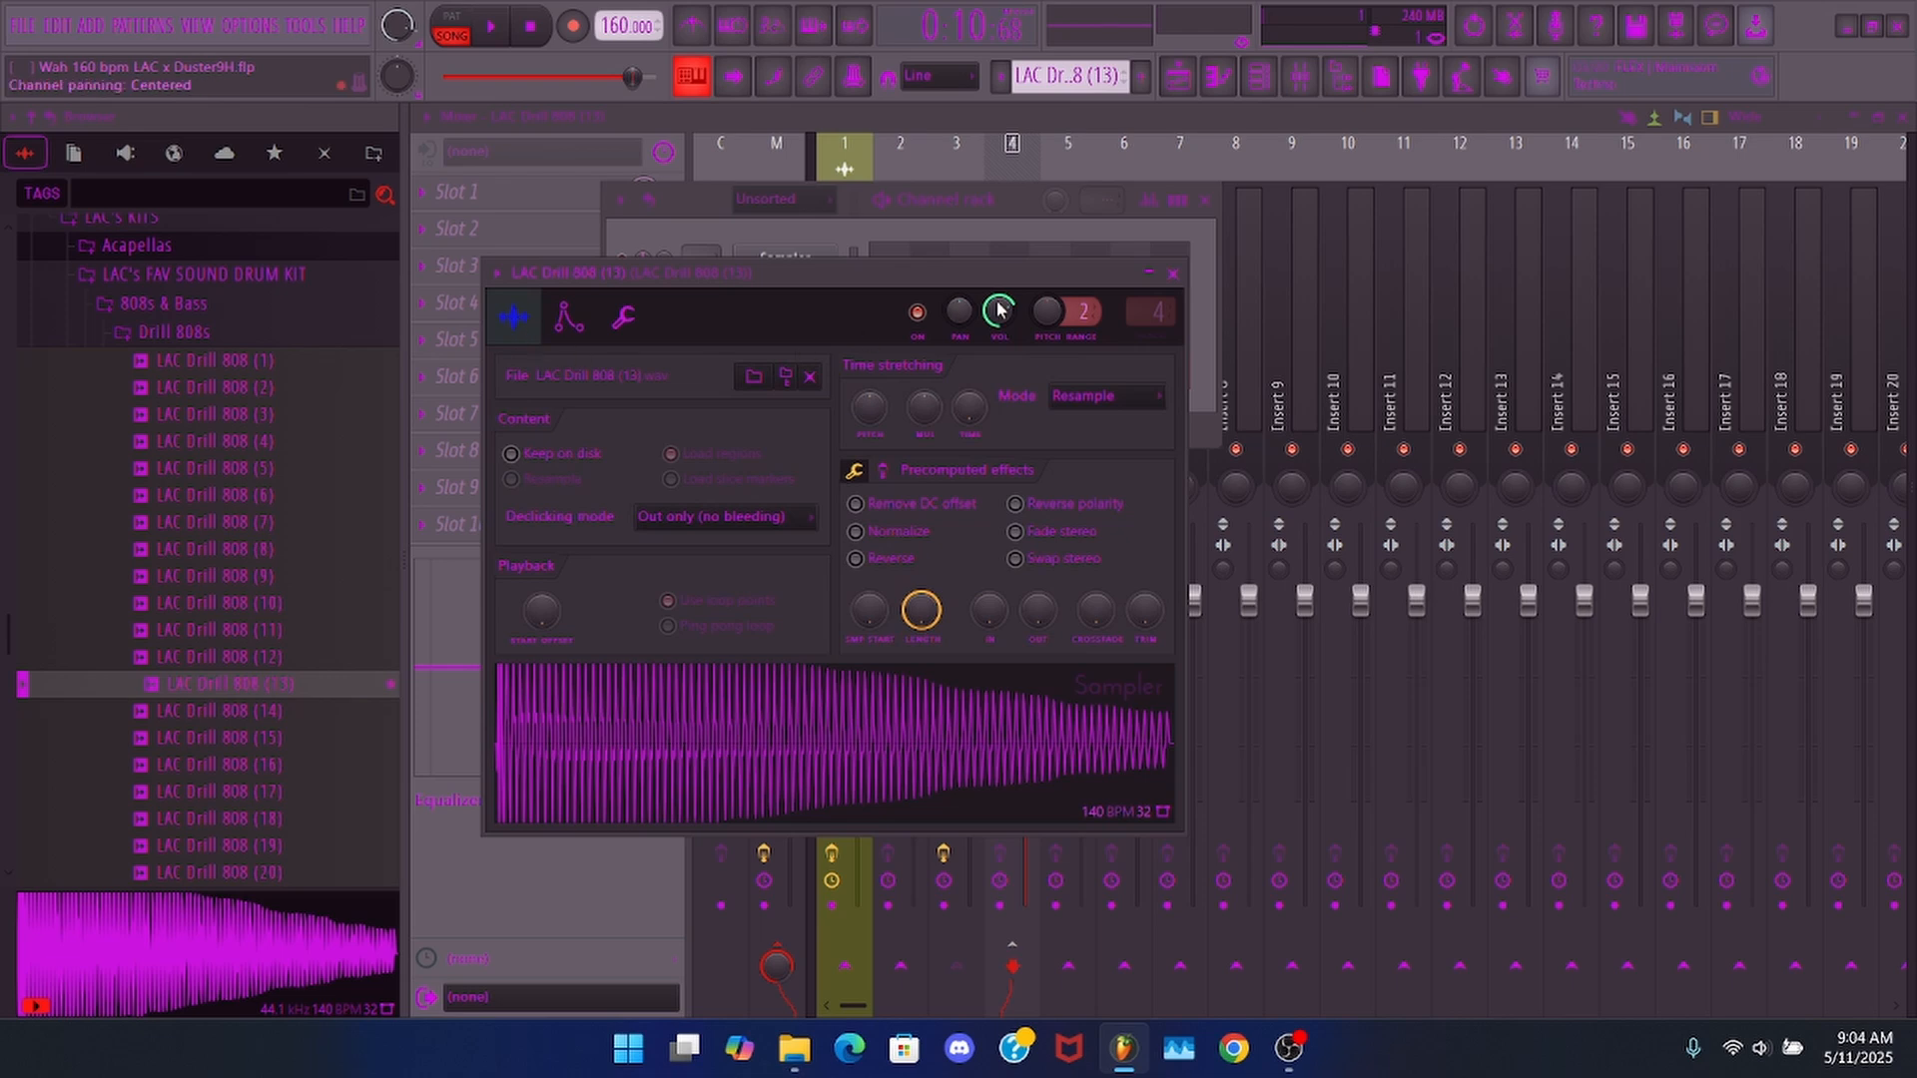
left_click(1173, 275)
- Raise the trim of the kick sample and try a small adjustment to its precomputed EQ during song playback
left_click(784, 334)
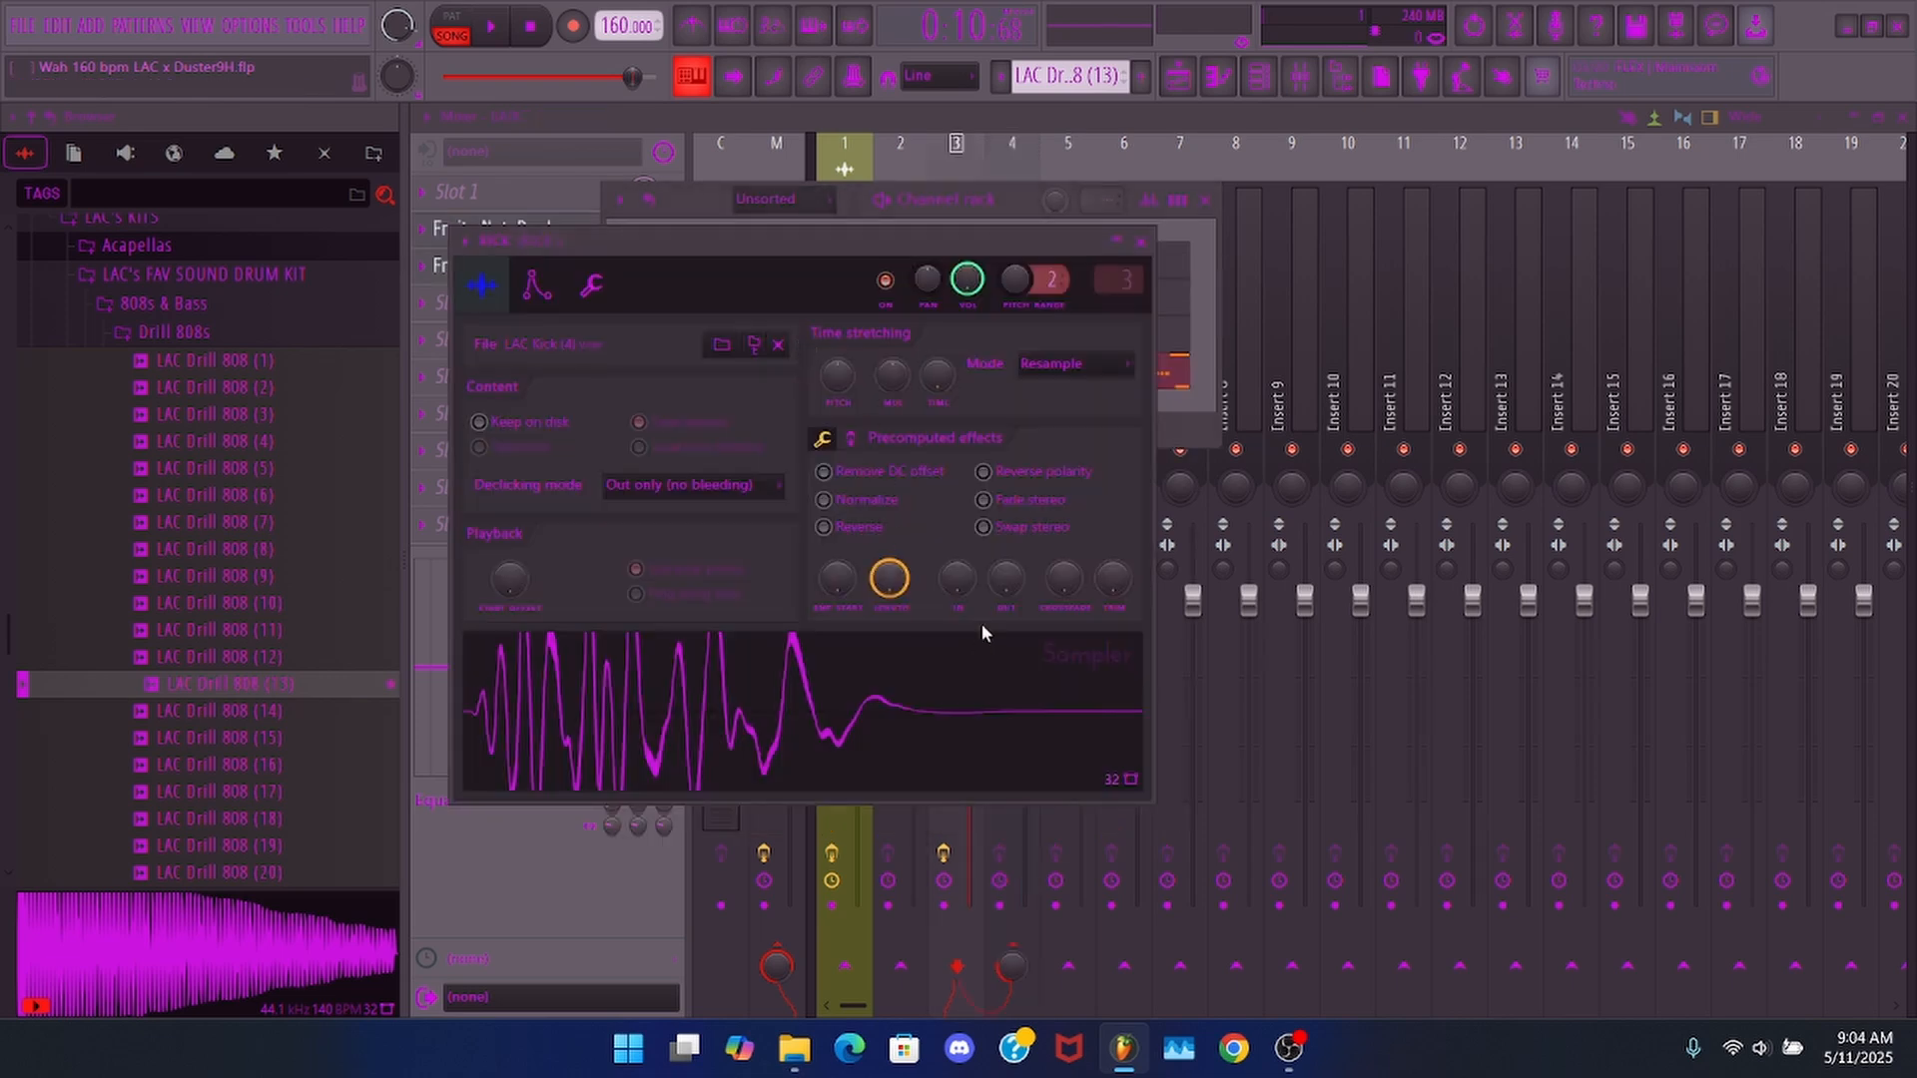
left_click_drag(1120, 599, 1110, 570)
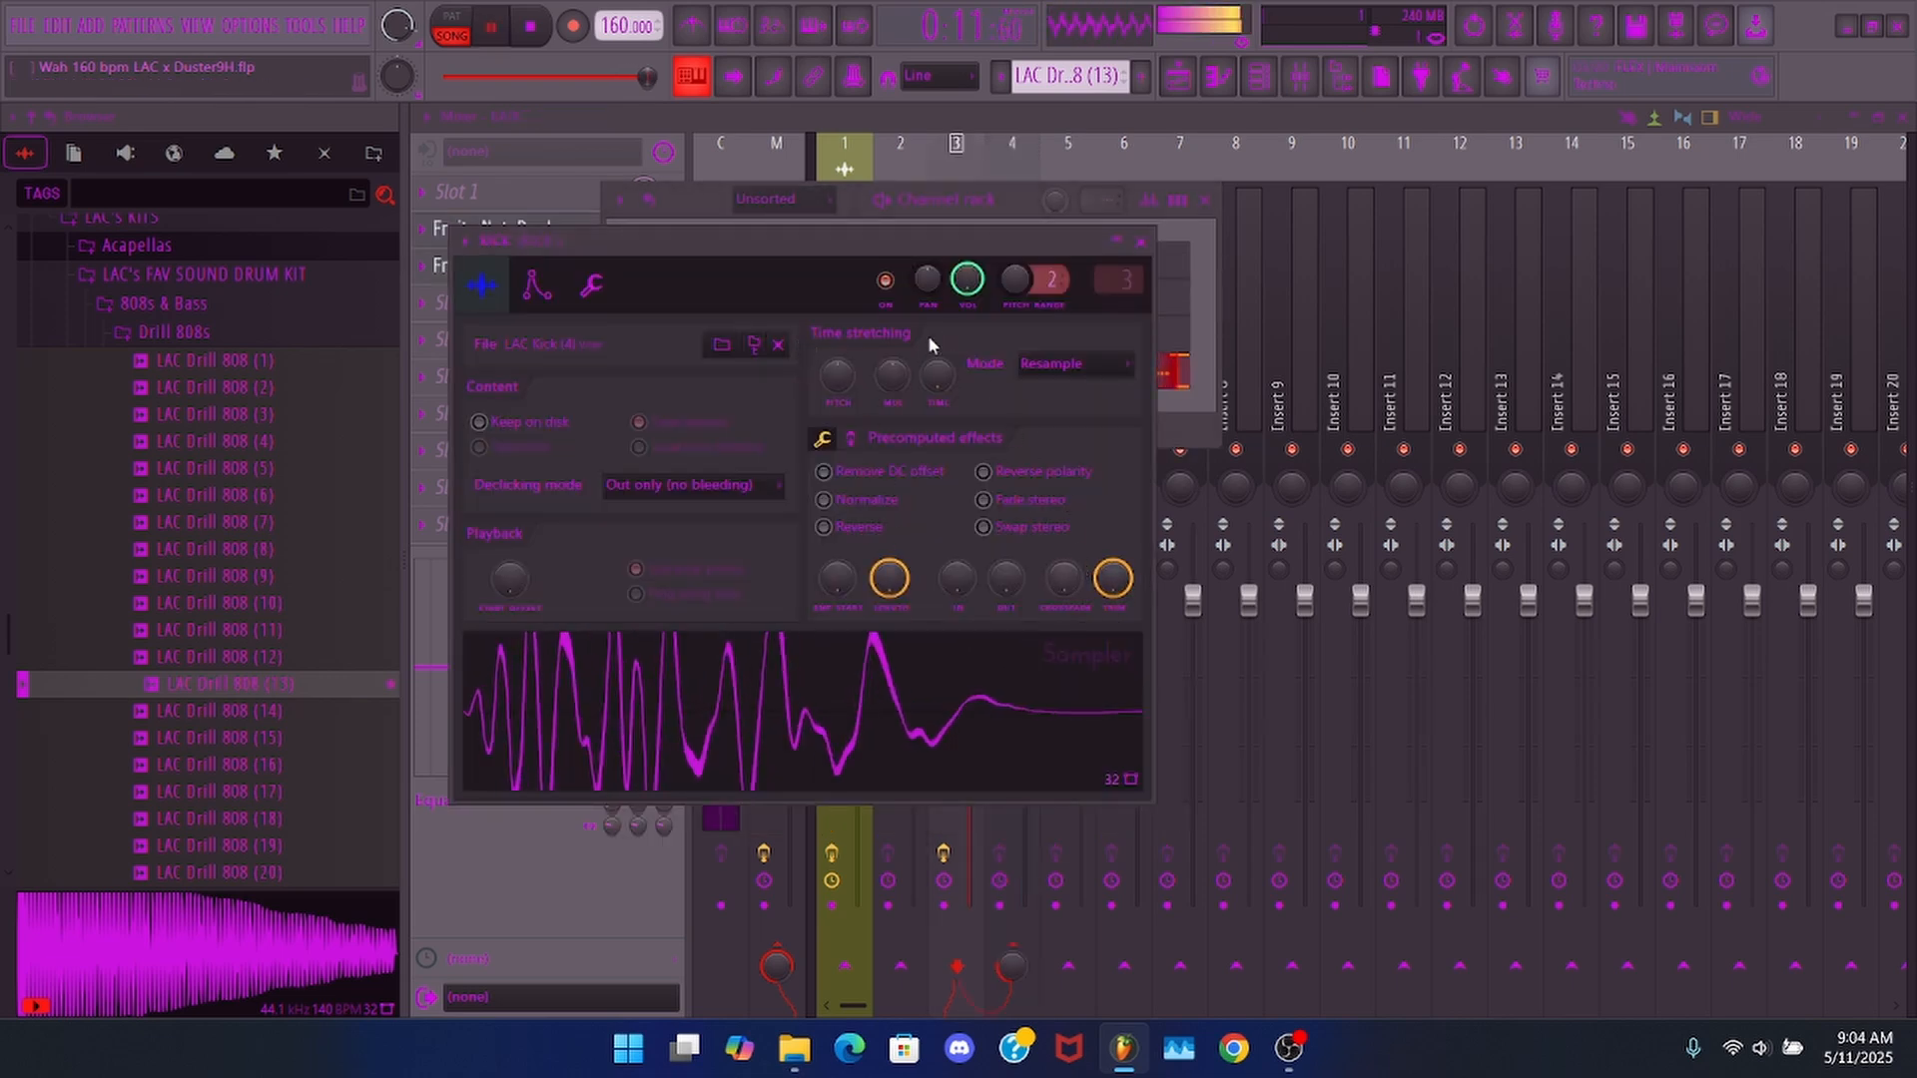
left_click(850, 439)
key("space")
mouse_move(890, 482)
left_mouse_down()
mouse_move(889, 466)
mouse_move(890, 490)
left_mouse_up()
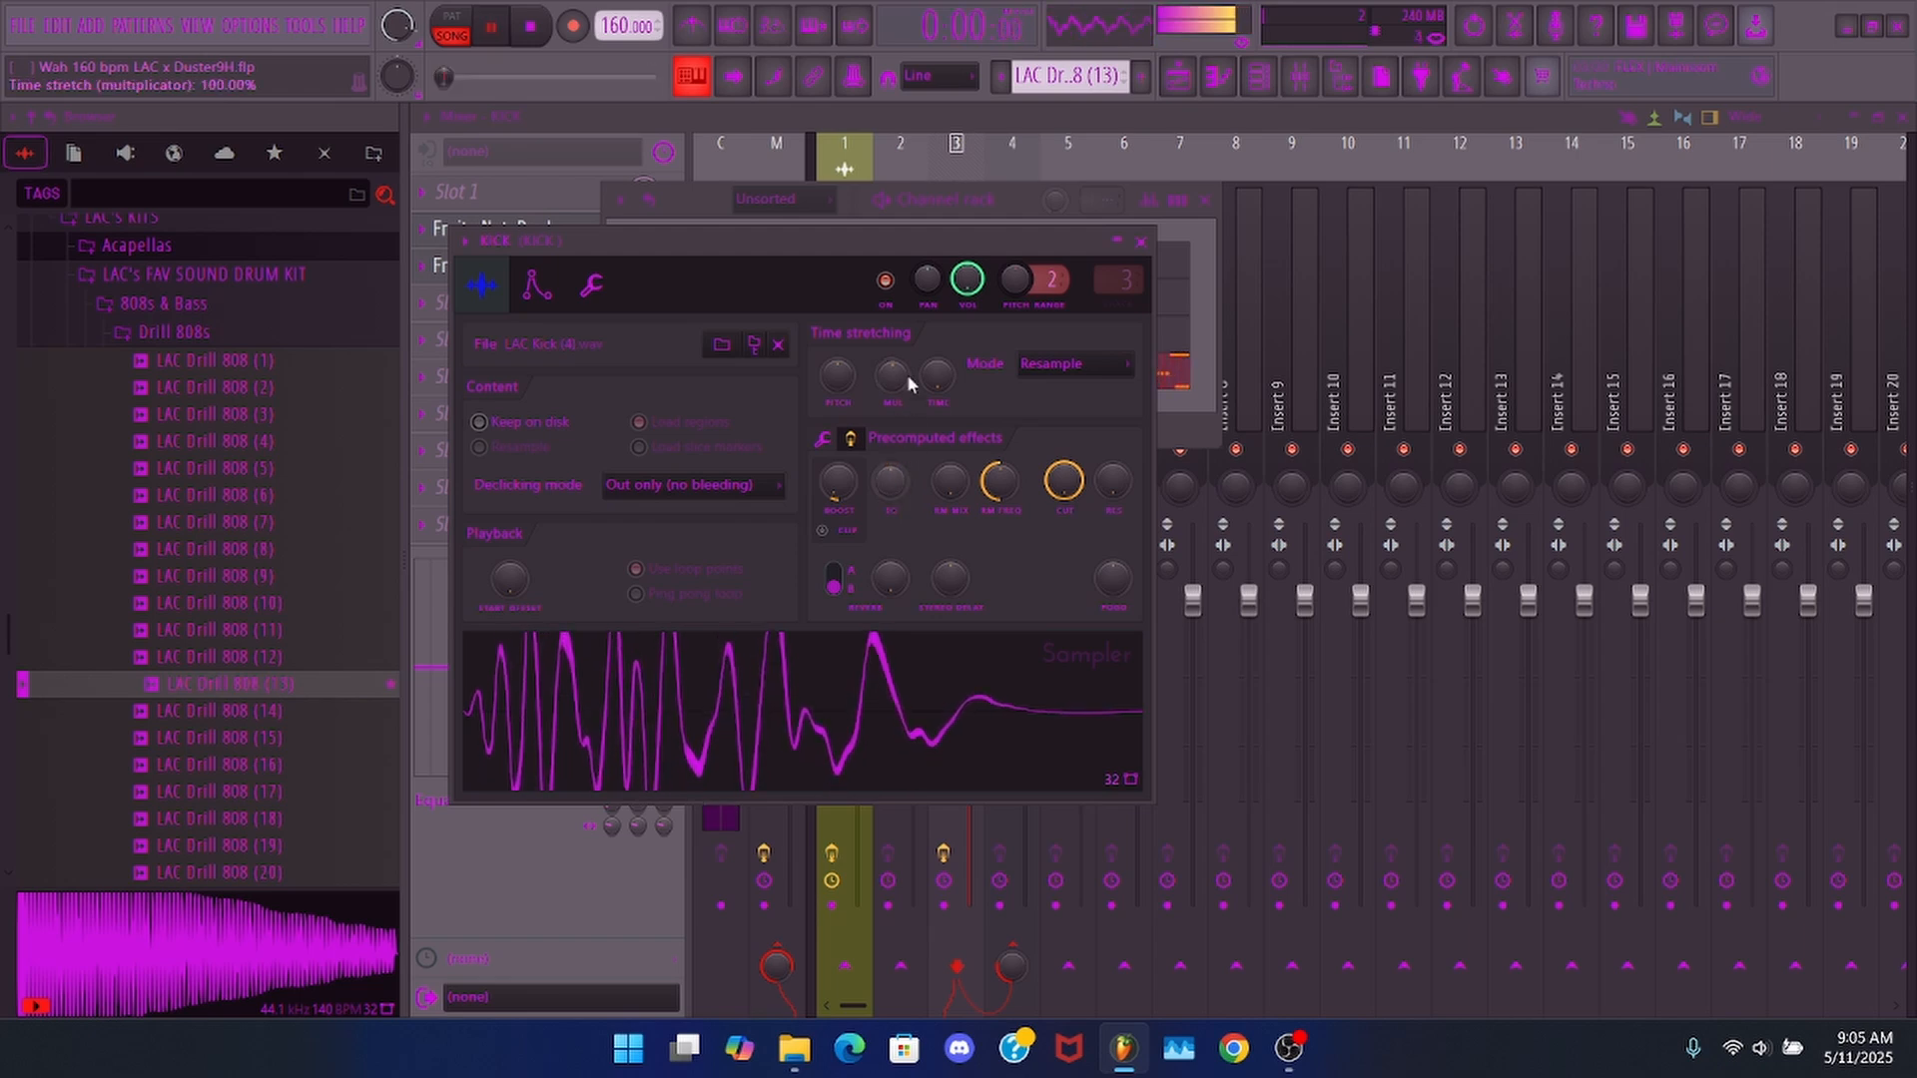
left_click(1140, 243)
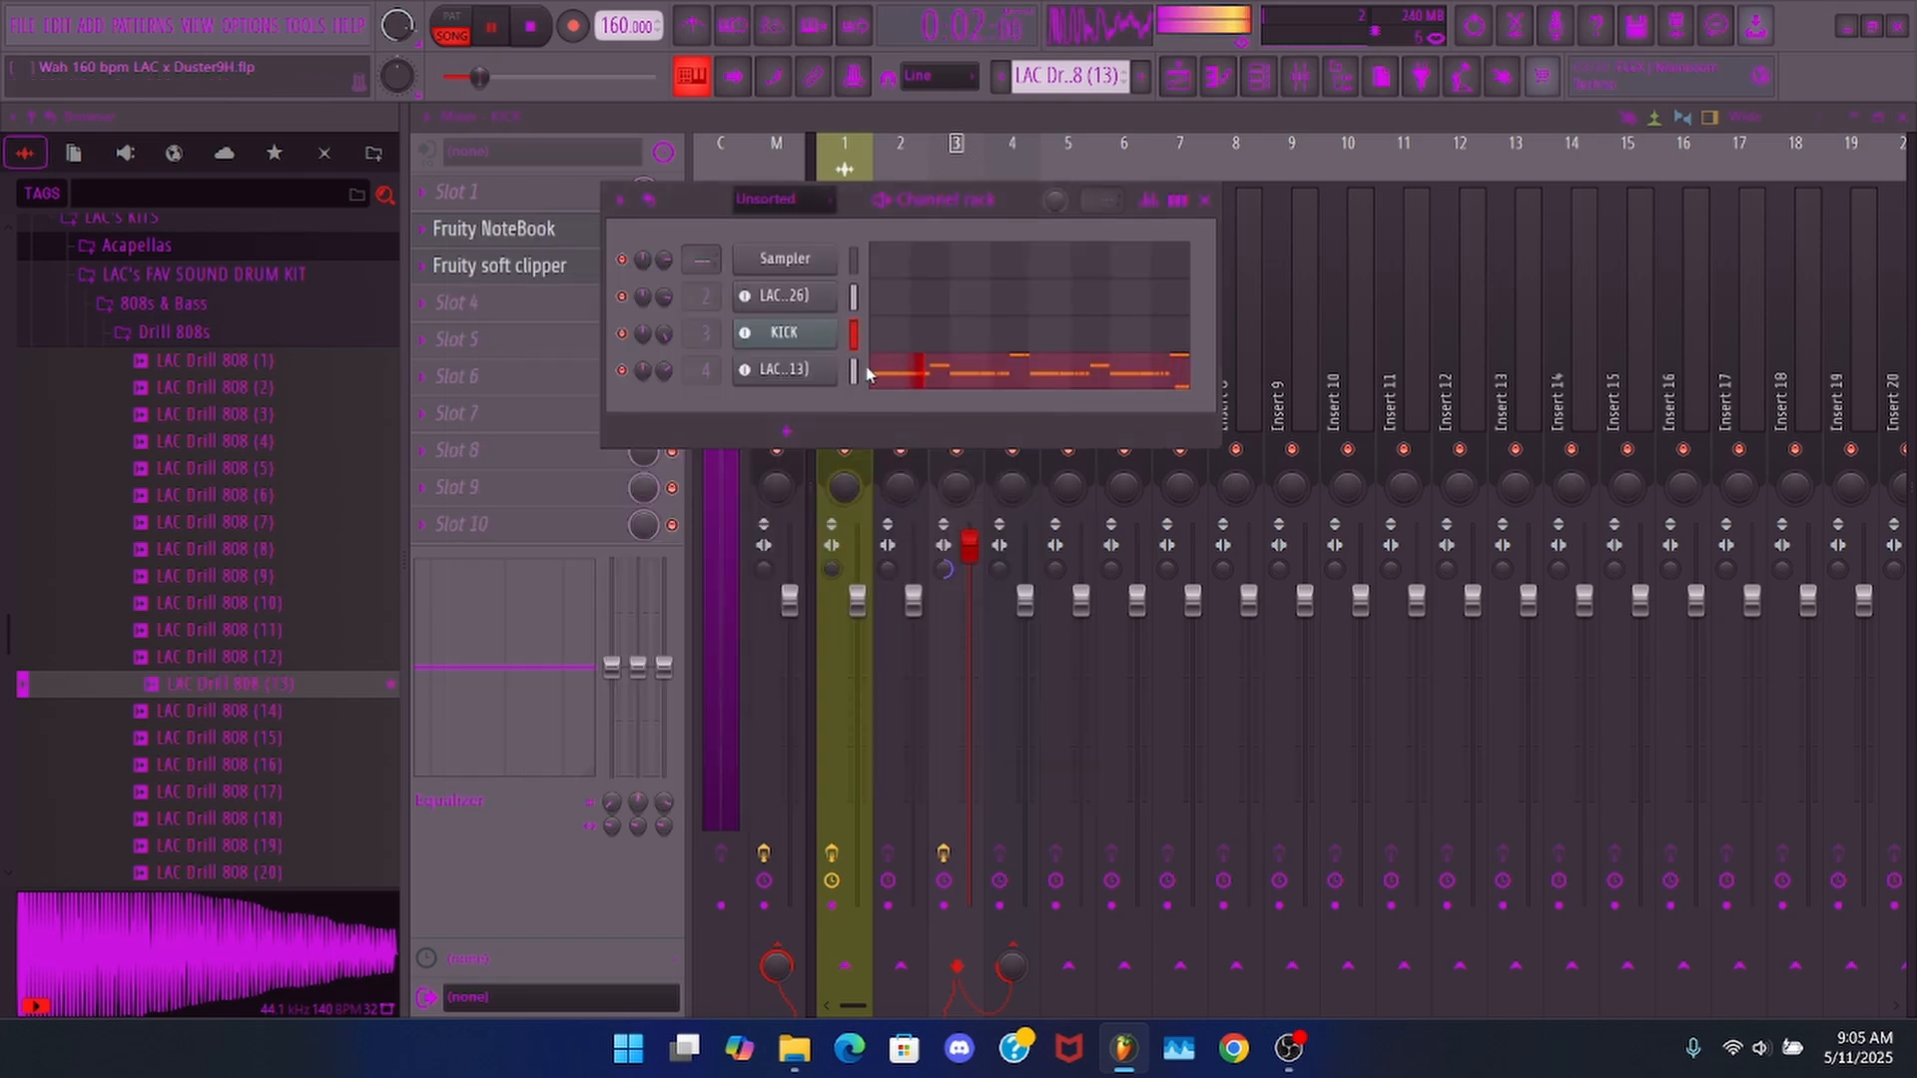
- Stop playback and close the mixer and the 808 note editor to return to the playlist
left_click(1903, 118)
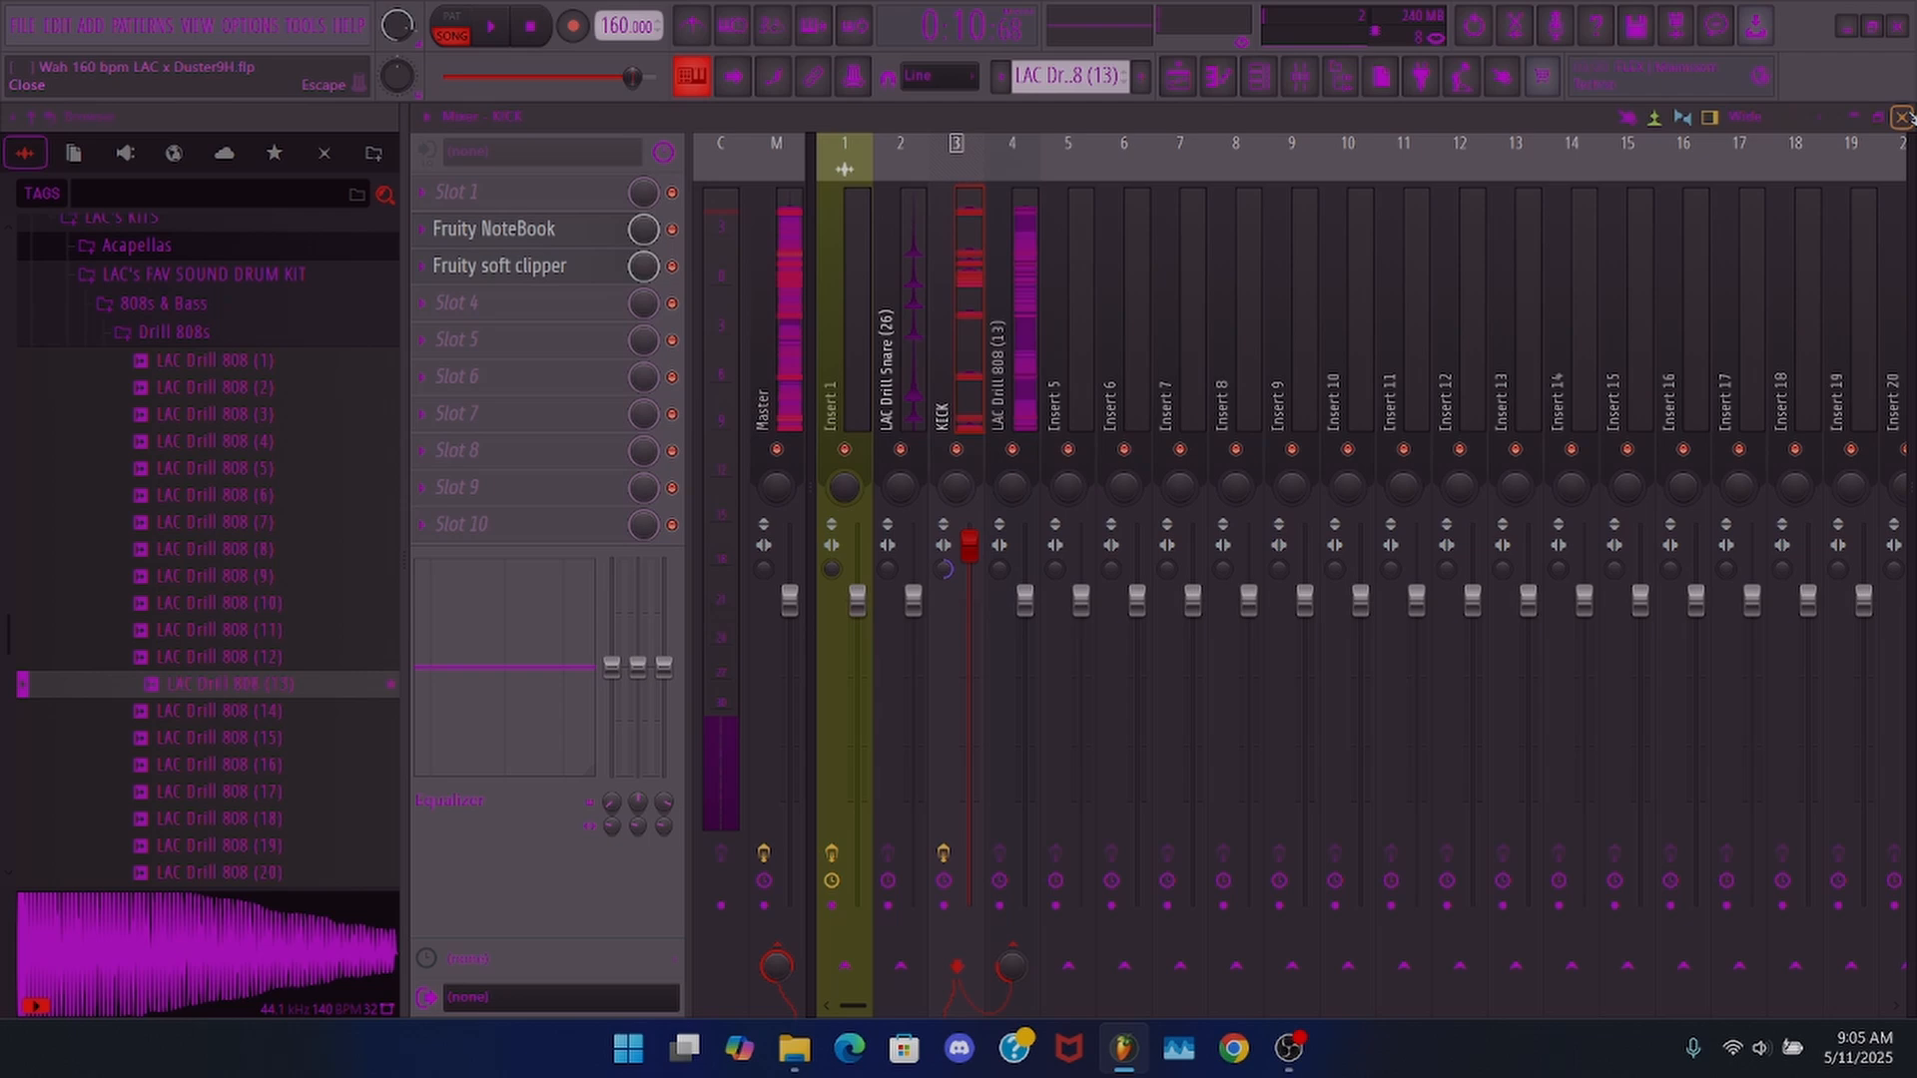
key("space")
left_click(1903, 118)
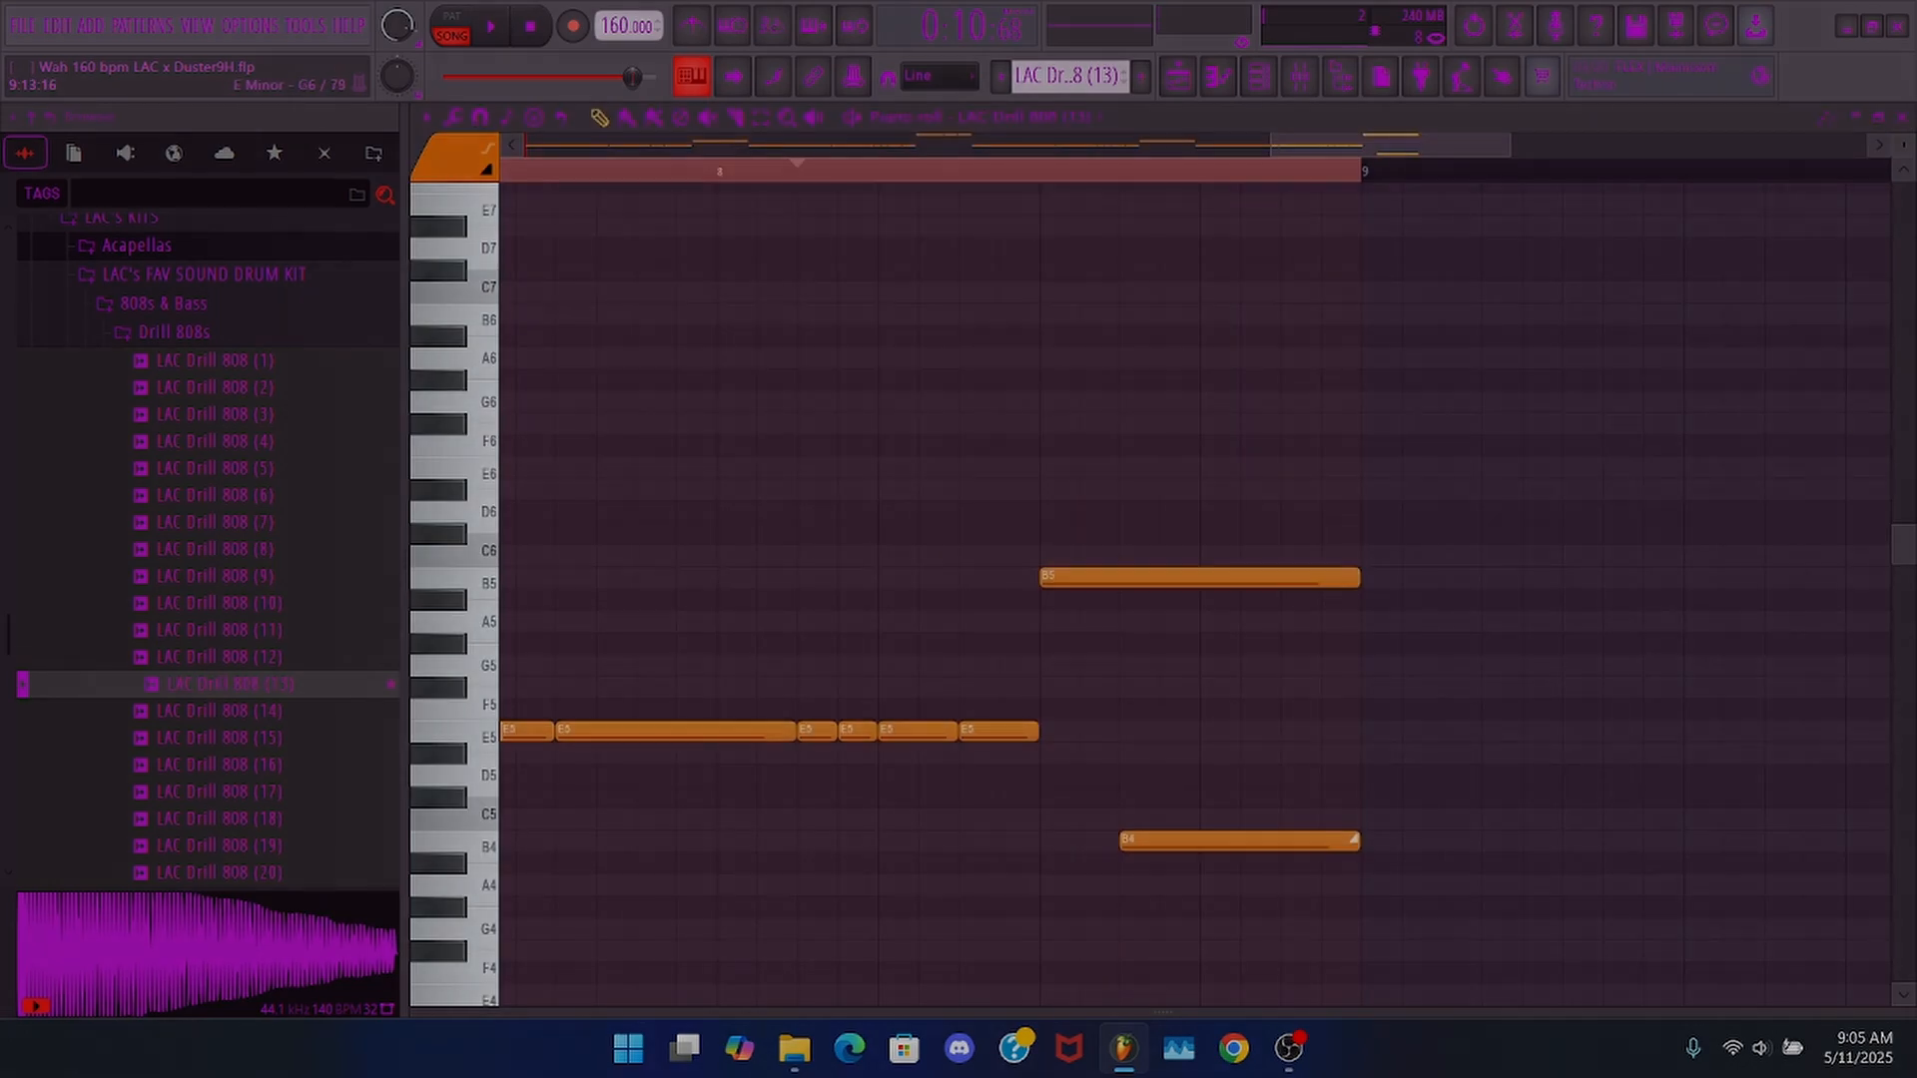
left_click(1903, 118)
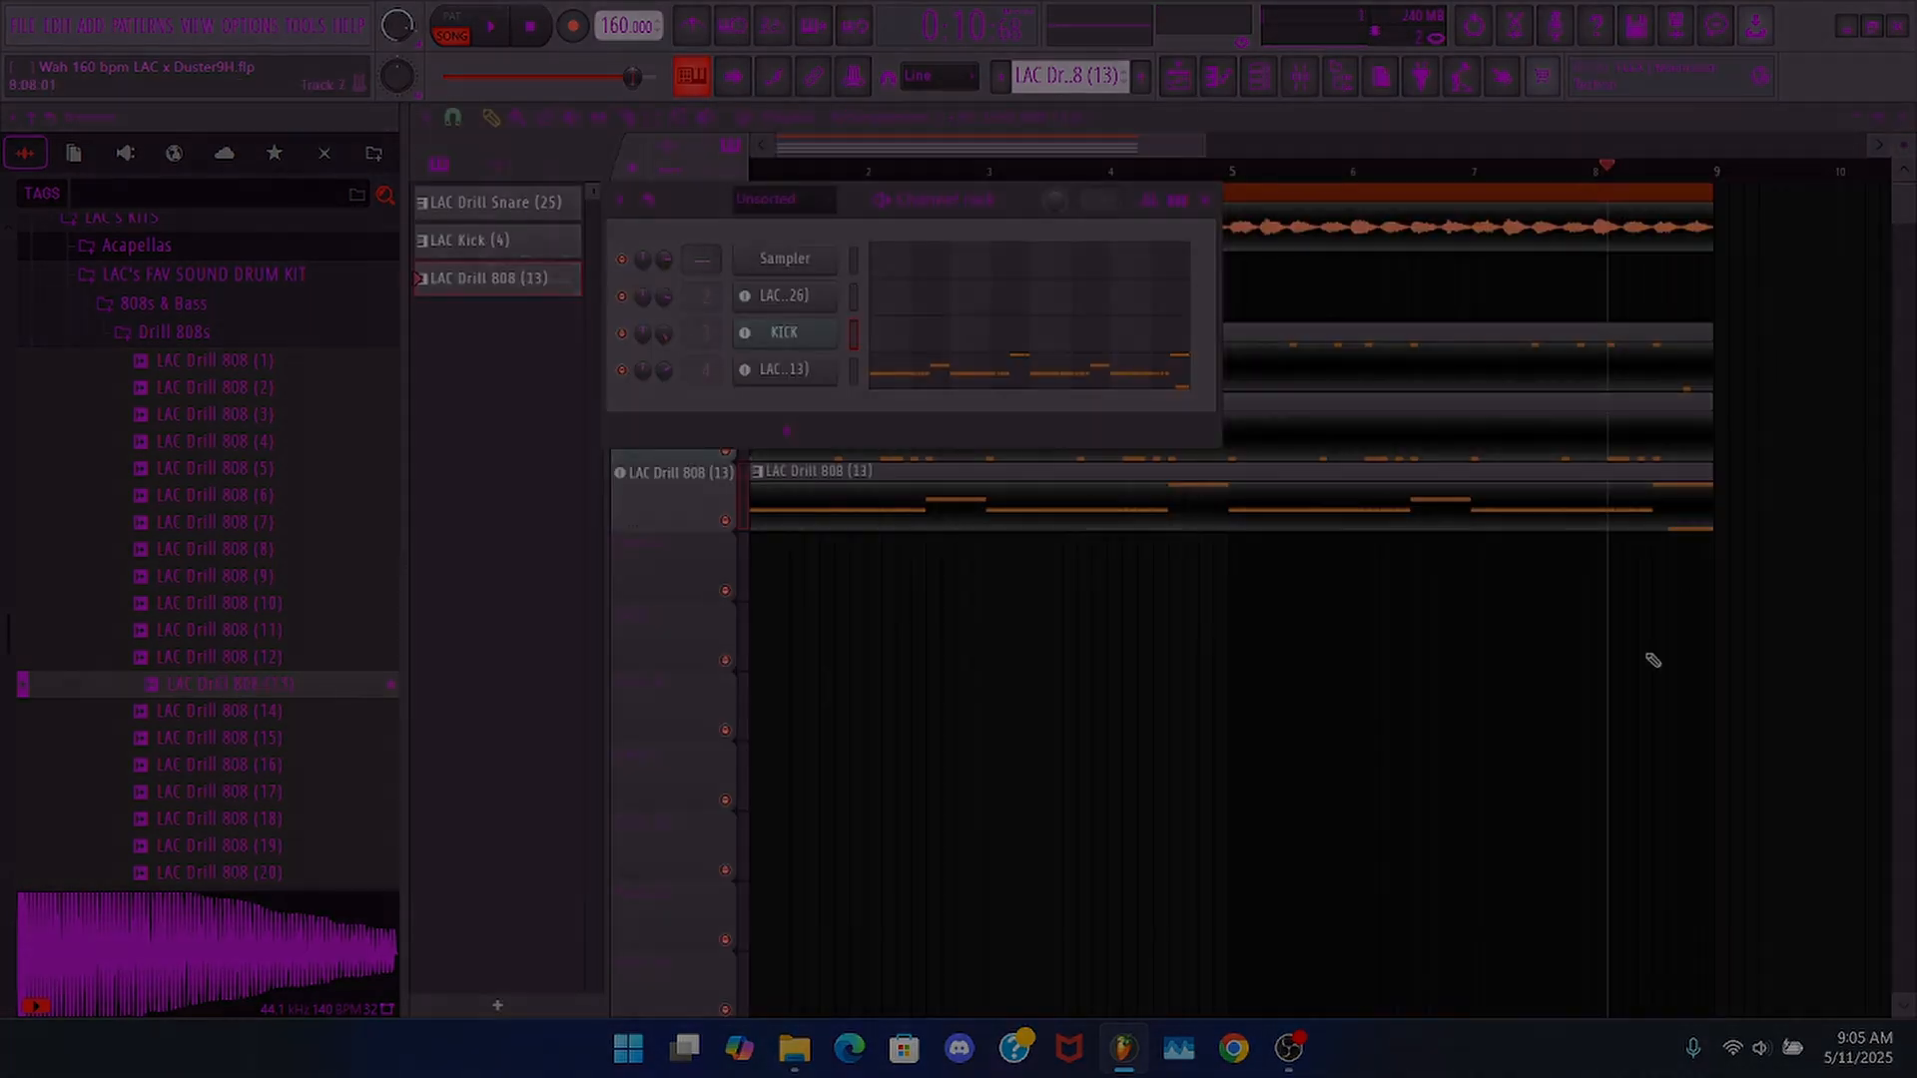
left_click(1296, 1050)
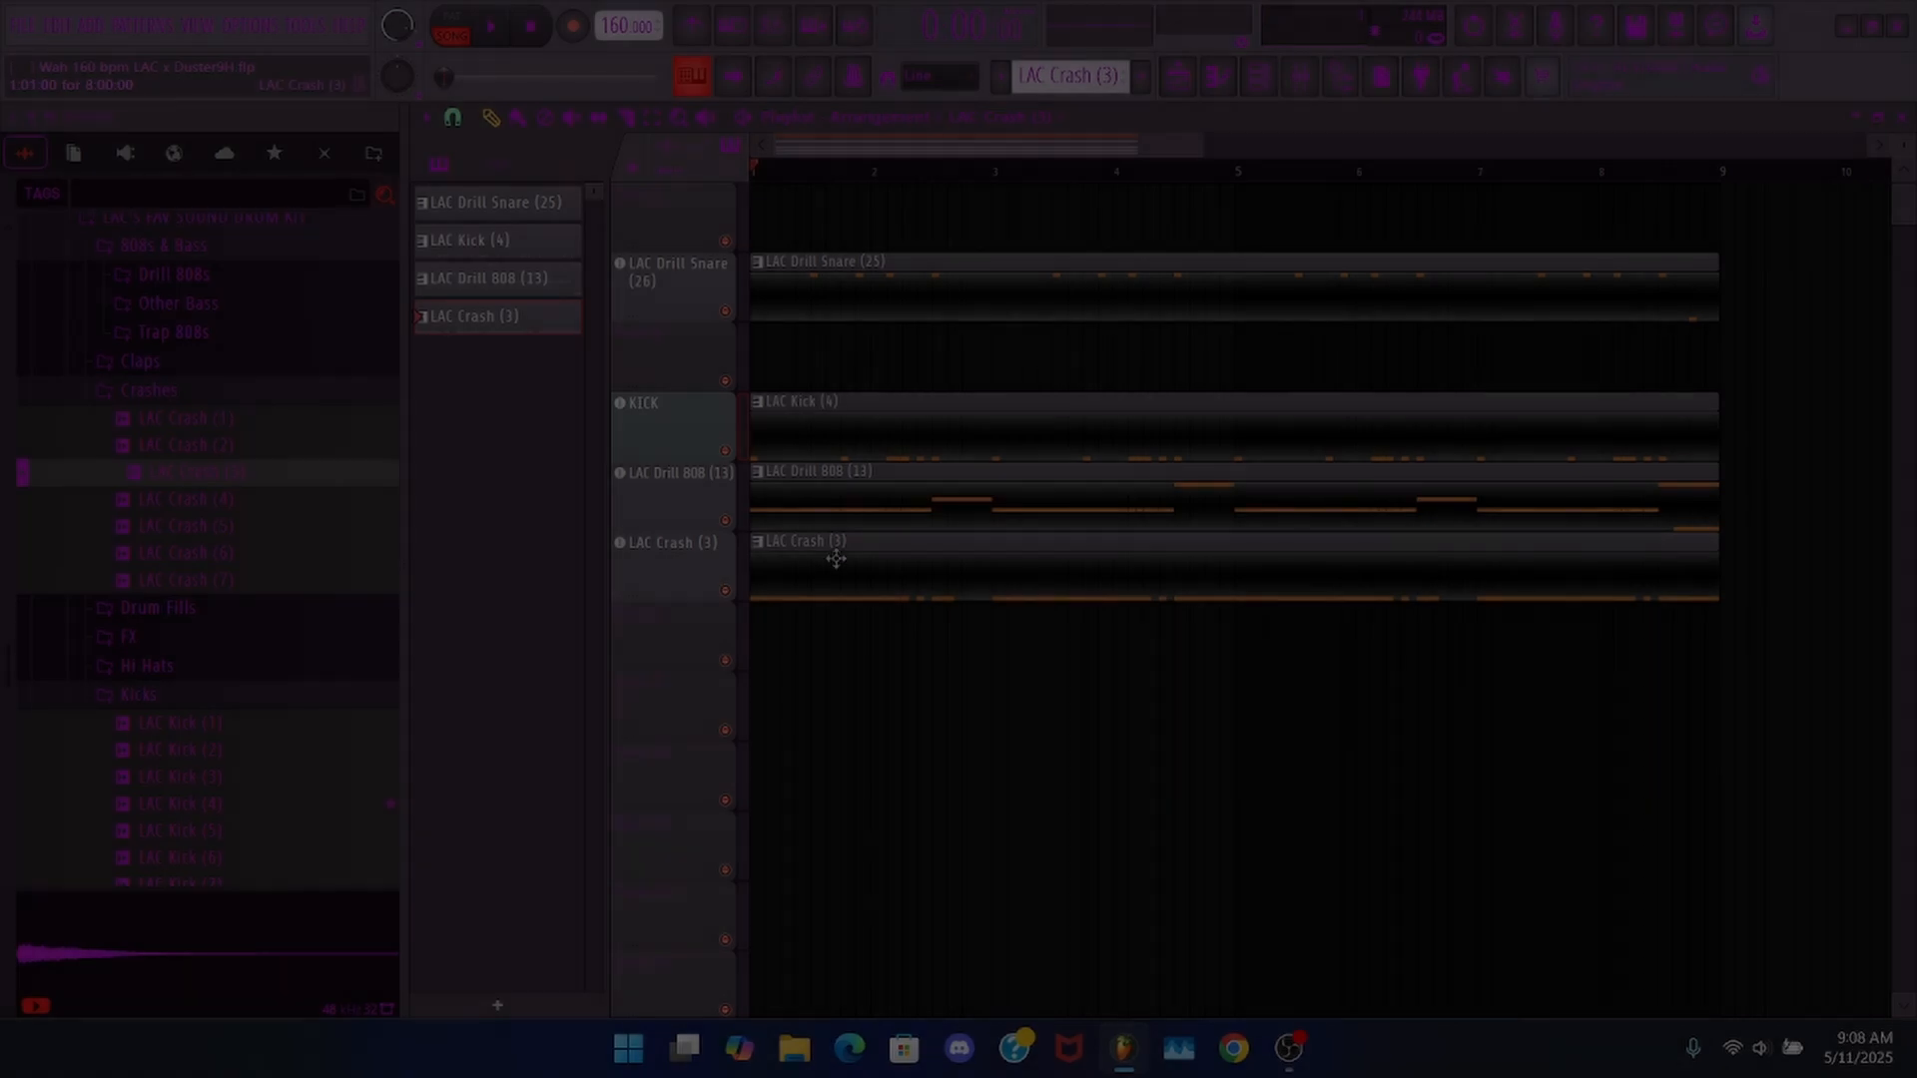
- Open the LAC Crash (3) pattern's notes together with the channel rack and switch playback to pattern mode
double_click(836, 559)
key("ctrl+a")
key("ctrl+d")
left_click(507, 117)
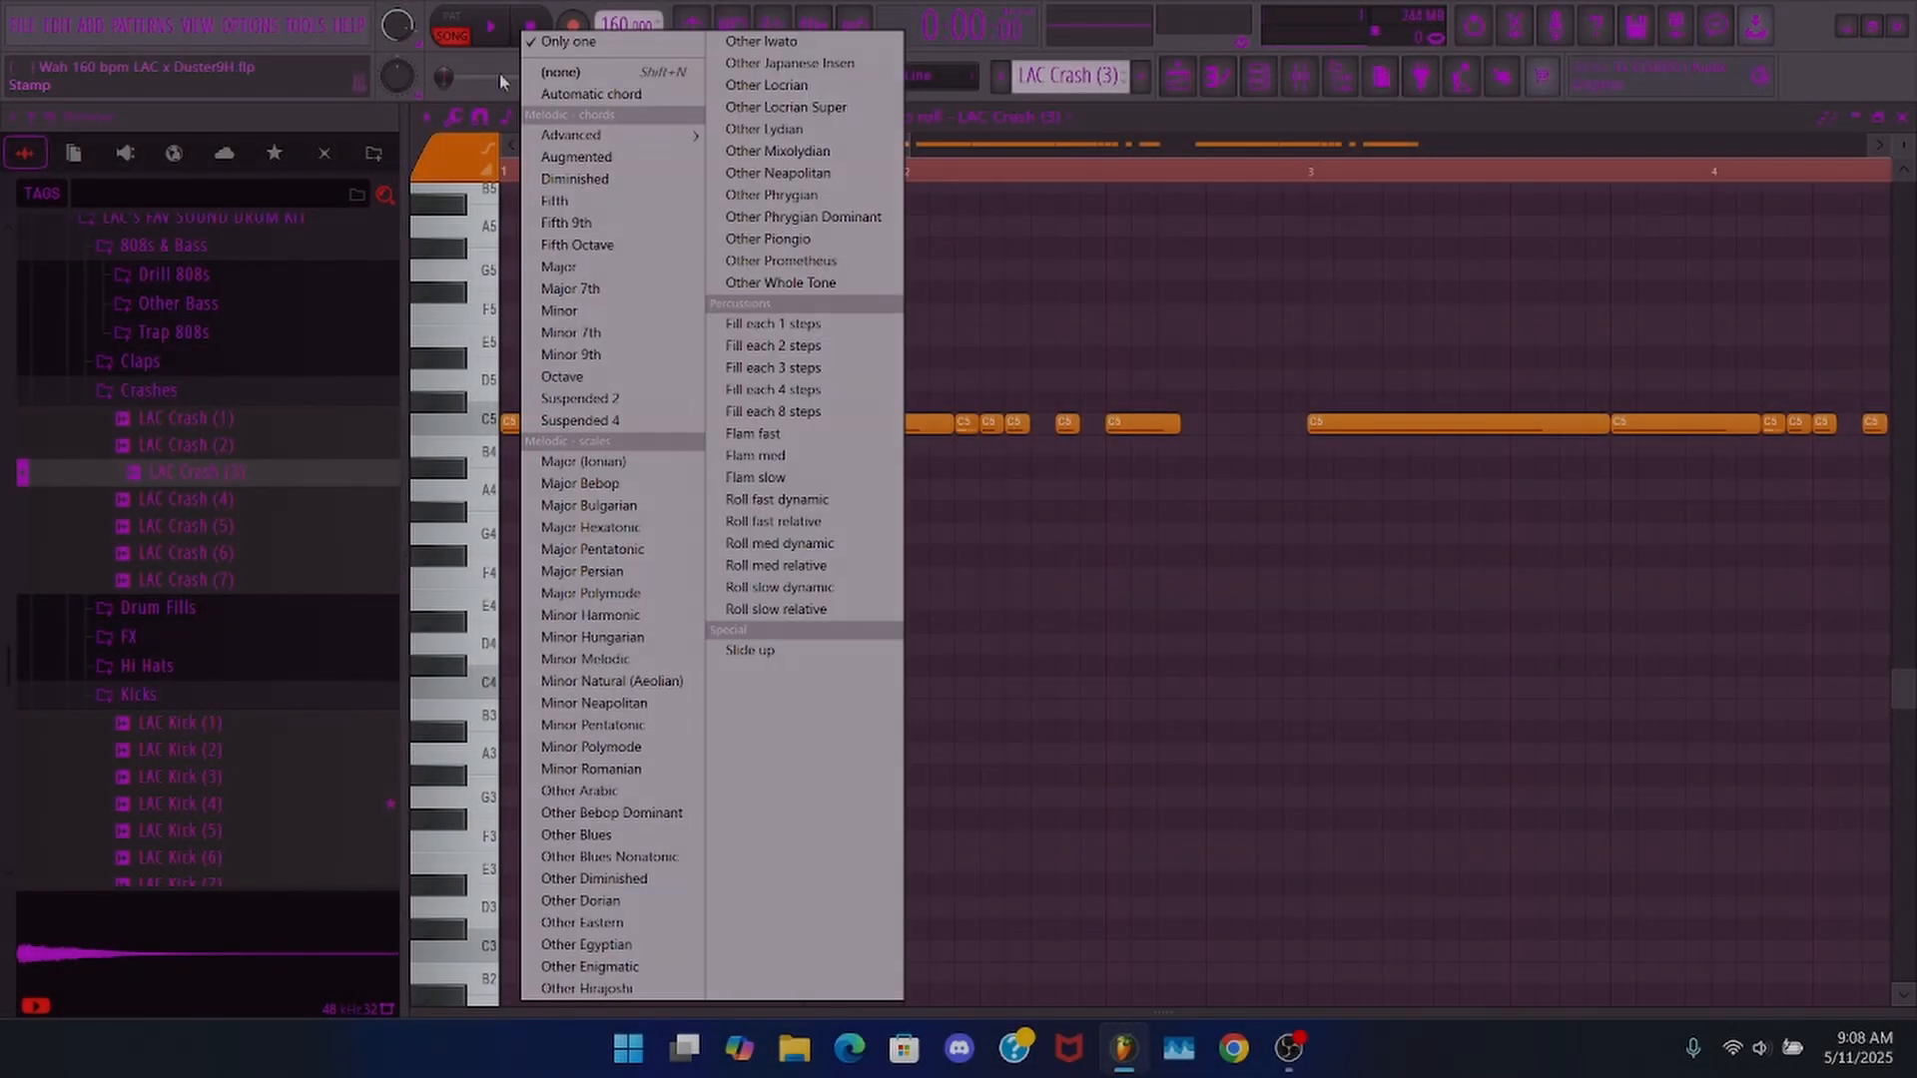
left_click(459, 24)
left_click(1250, 80)
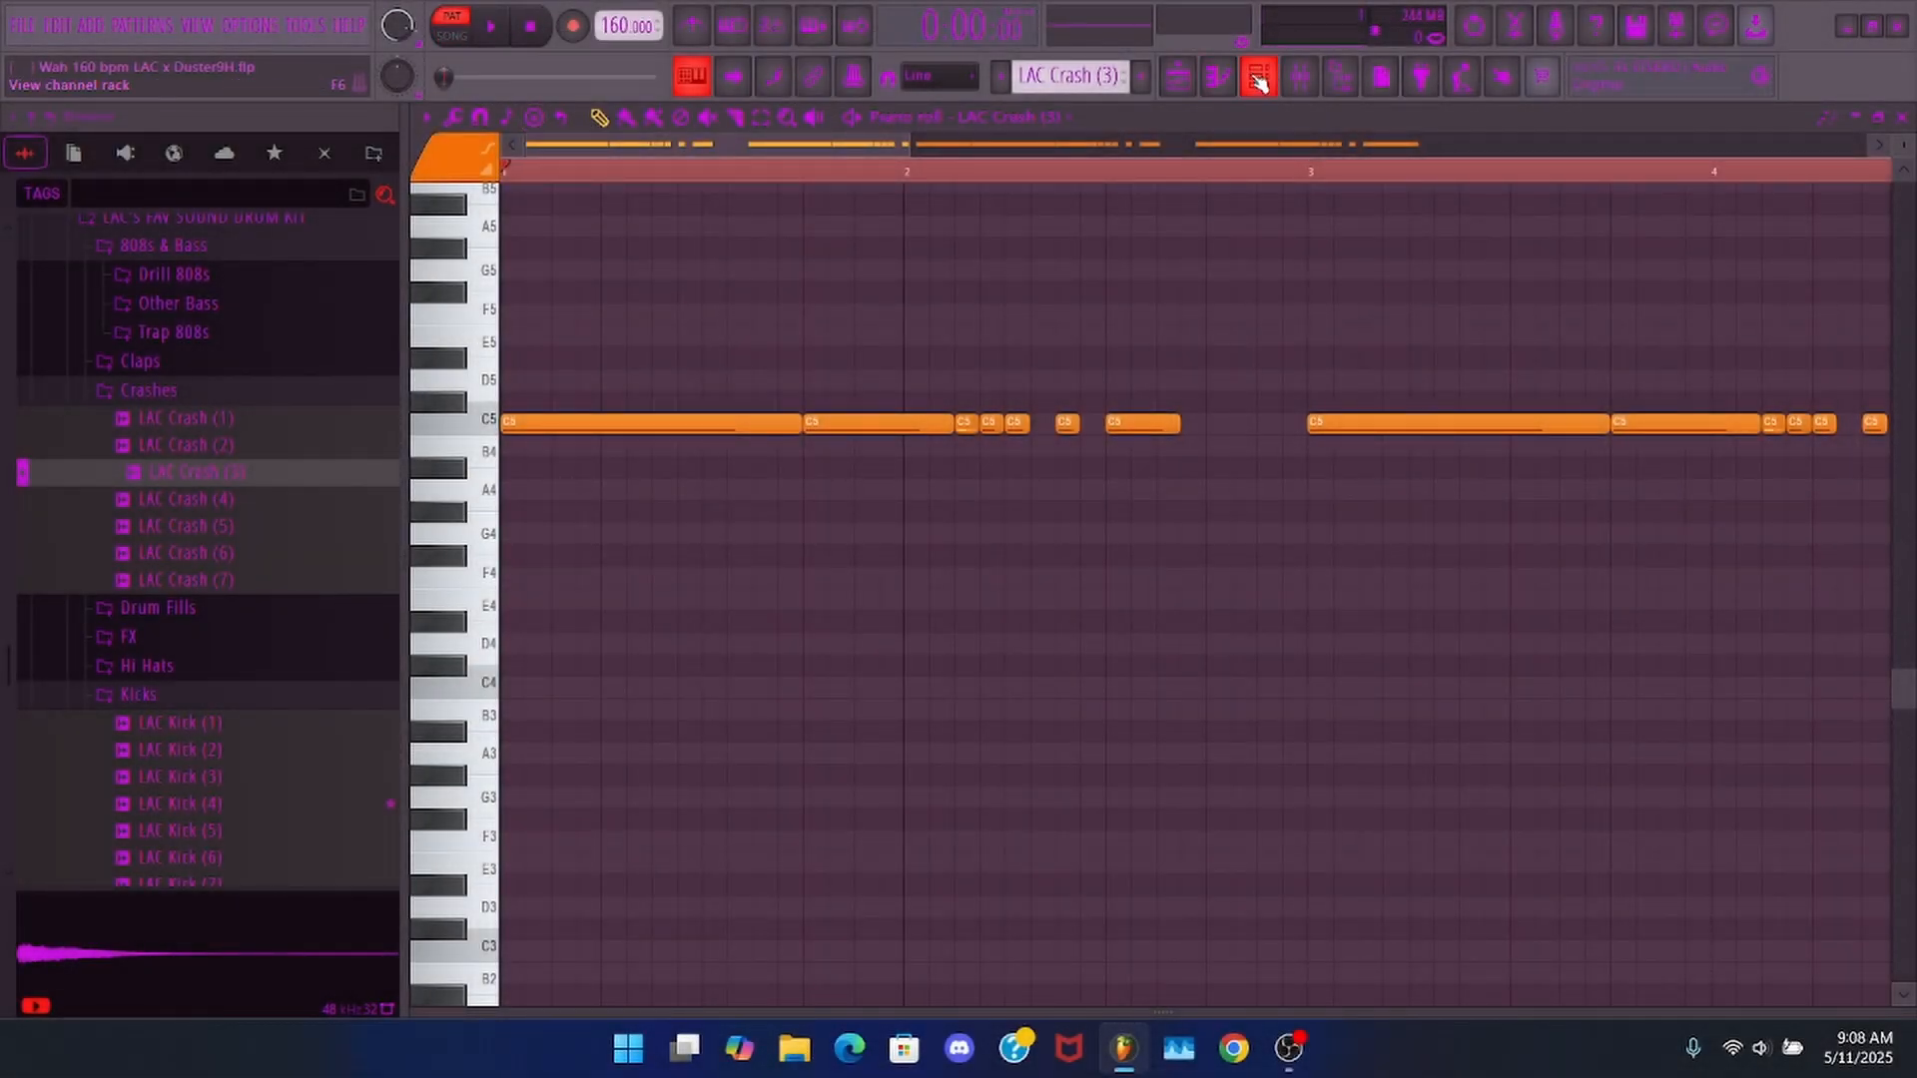
- Examine the volume envelope settings of the LAC Crash (3) channel and close its windows to return to the playlist
left_click(839, 379)
left_click(1232, 619)
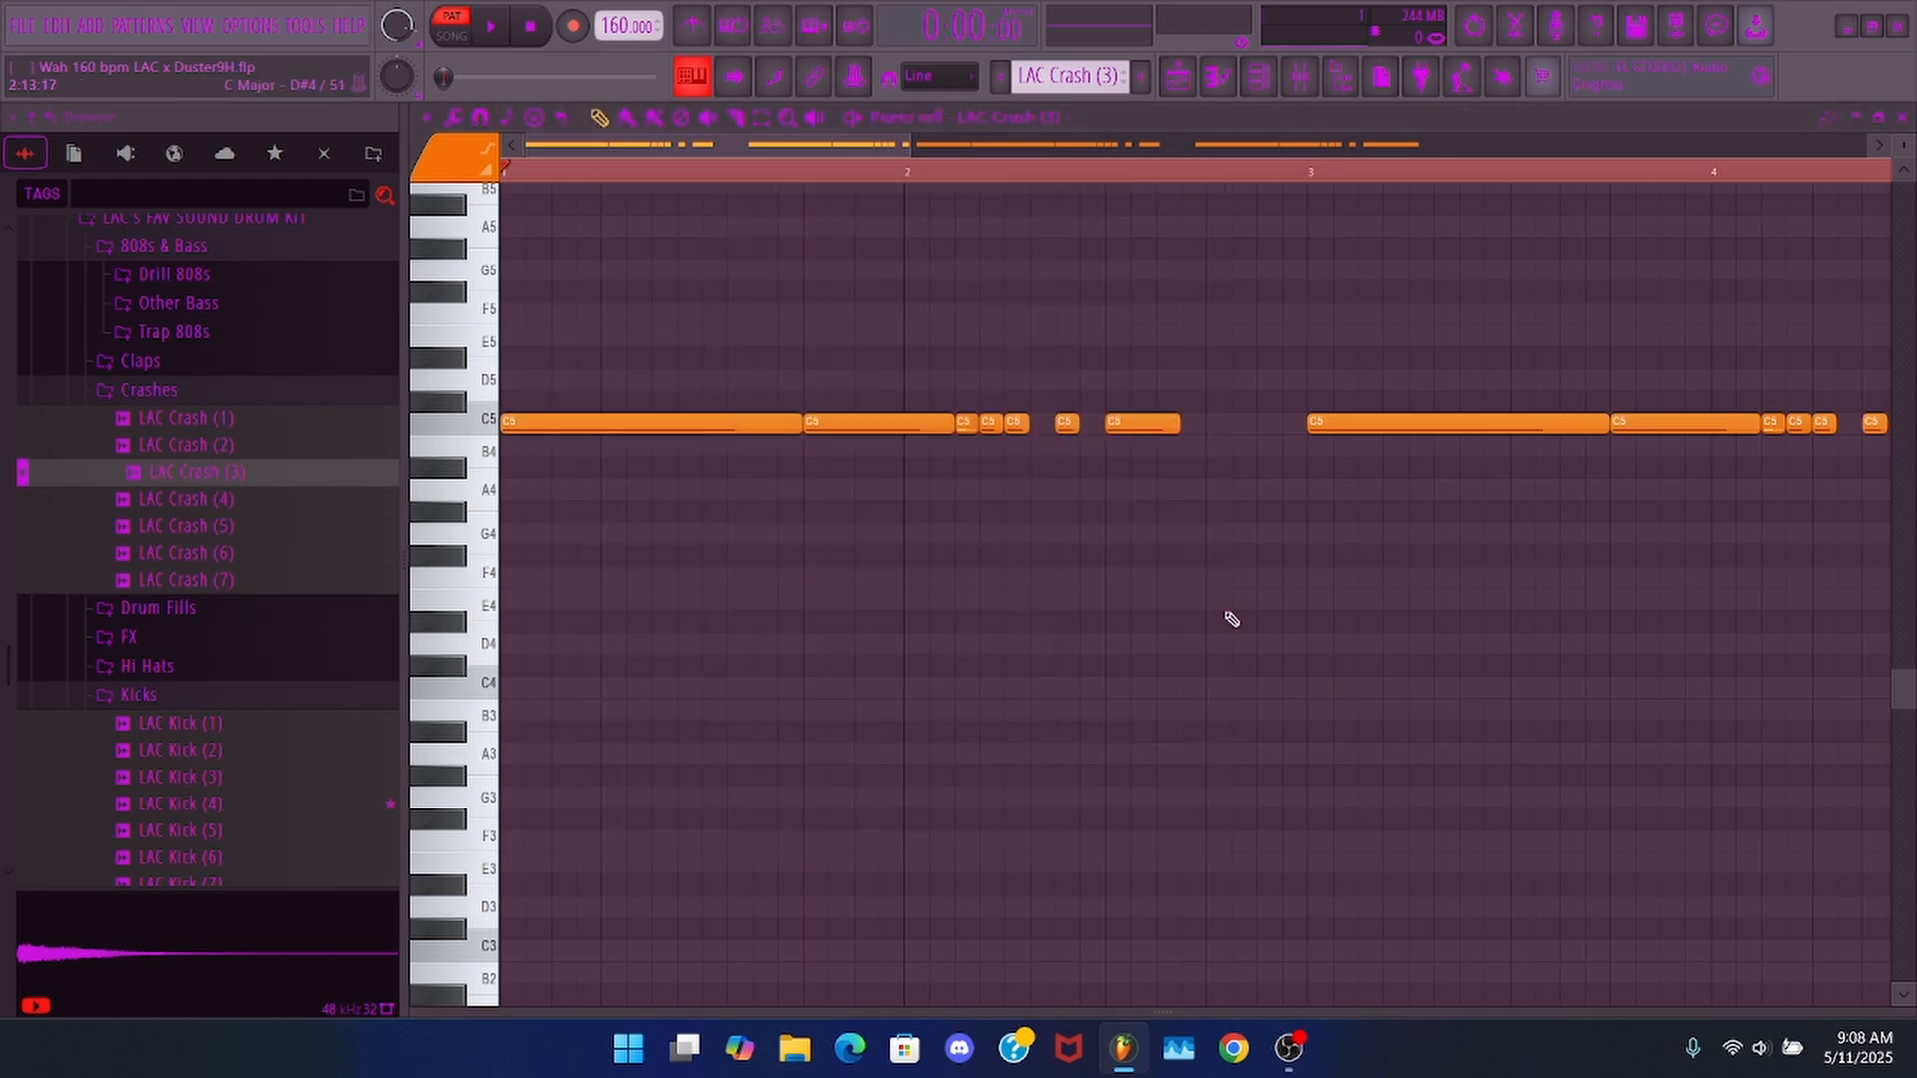
left_click(1901, 116)
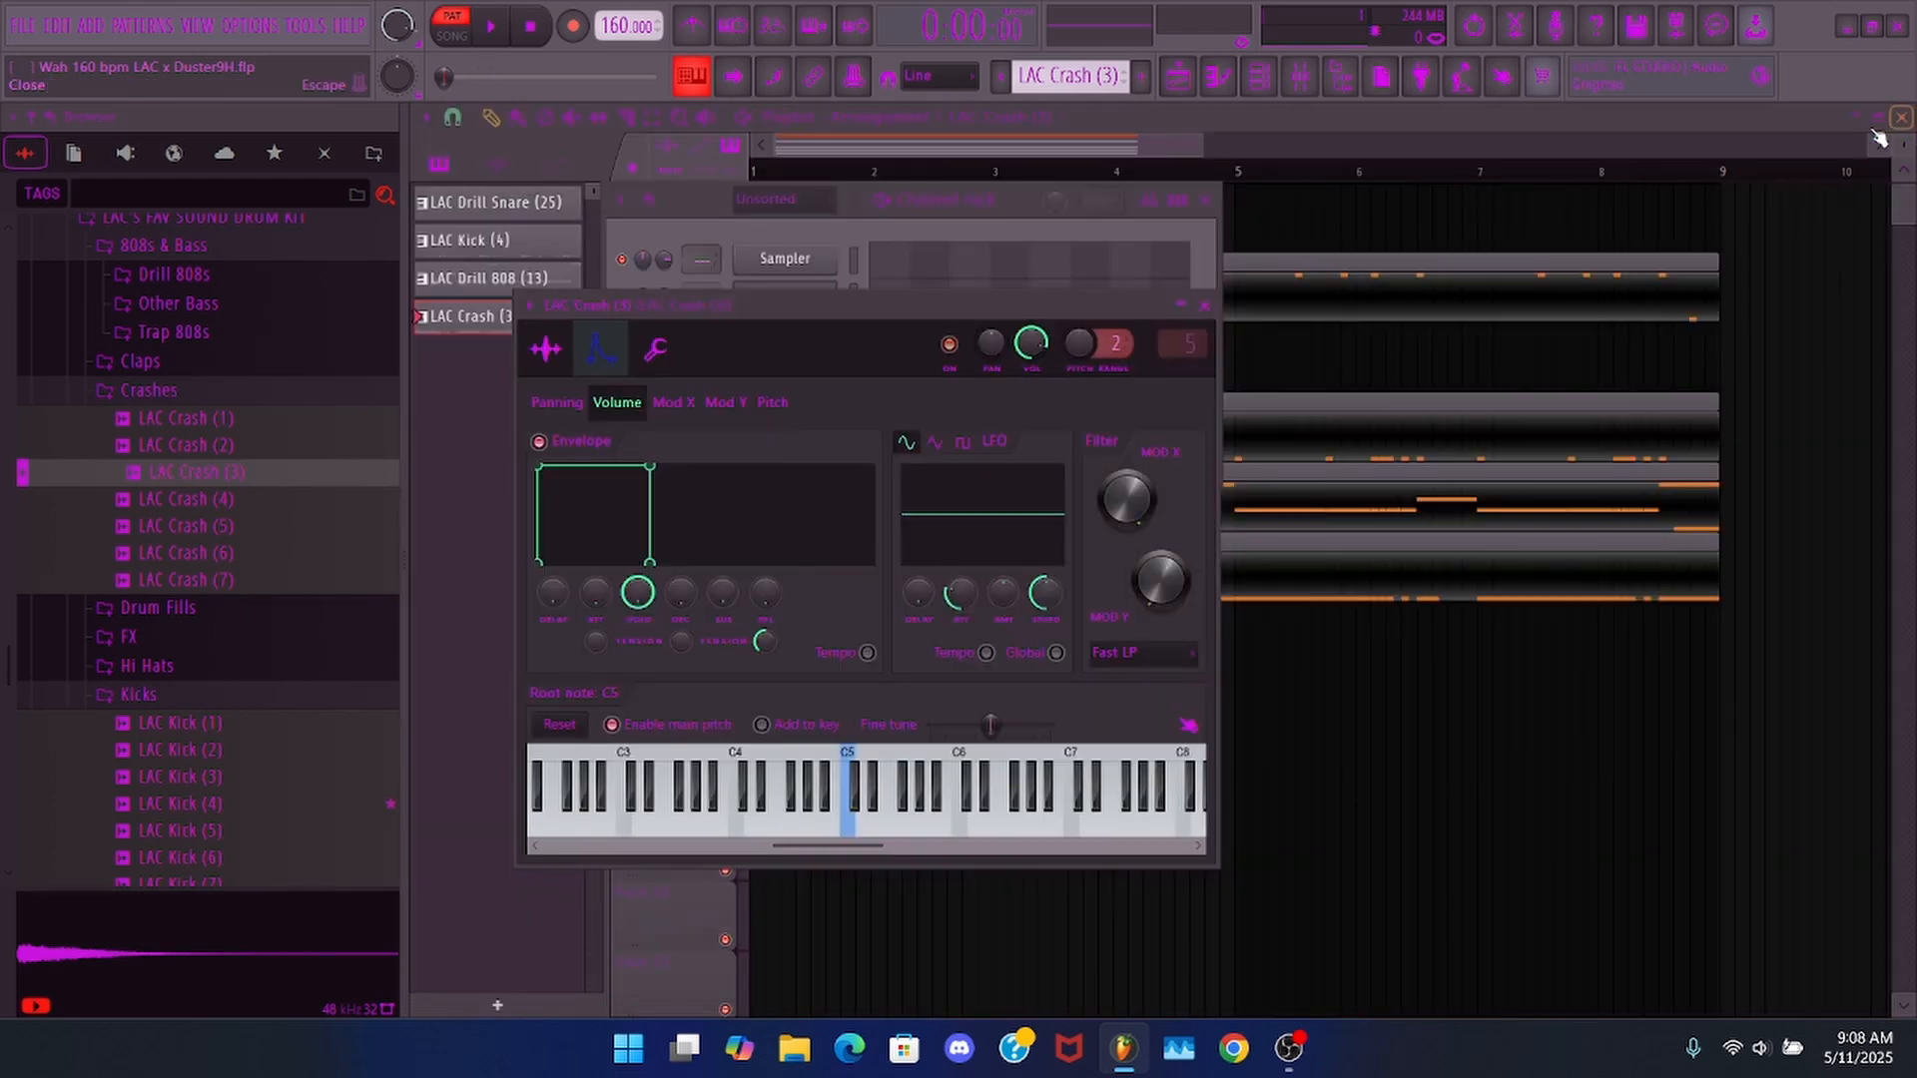
left_click(1319, 337)
- Mute the WAH loop track in the playlist and play the arrangement in song mode
scroll(711, 305, "up", 1)
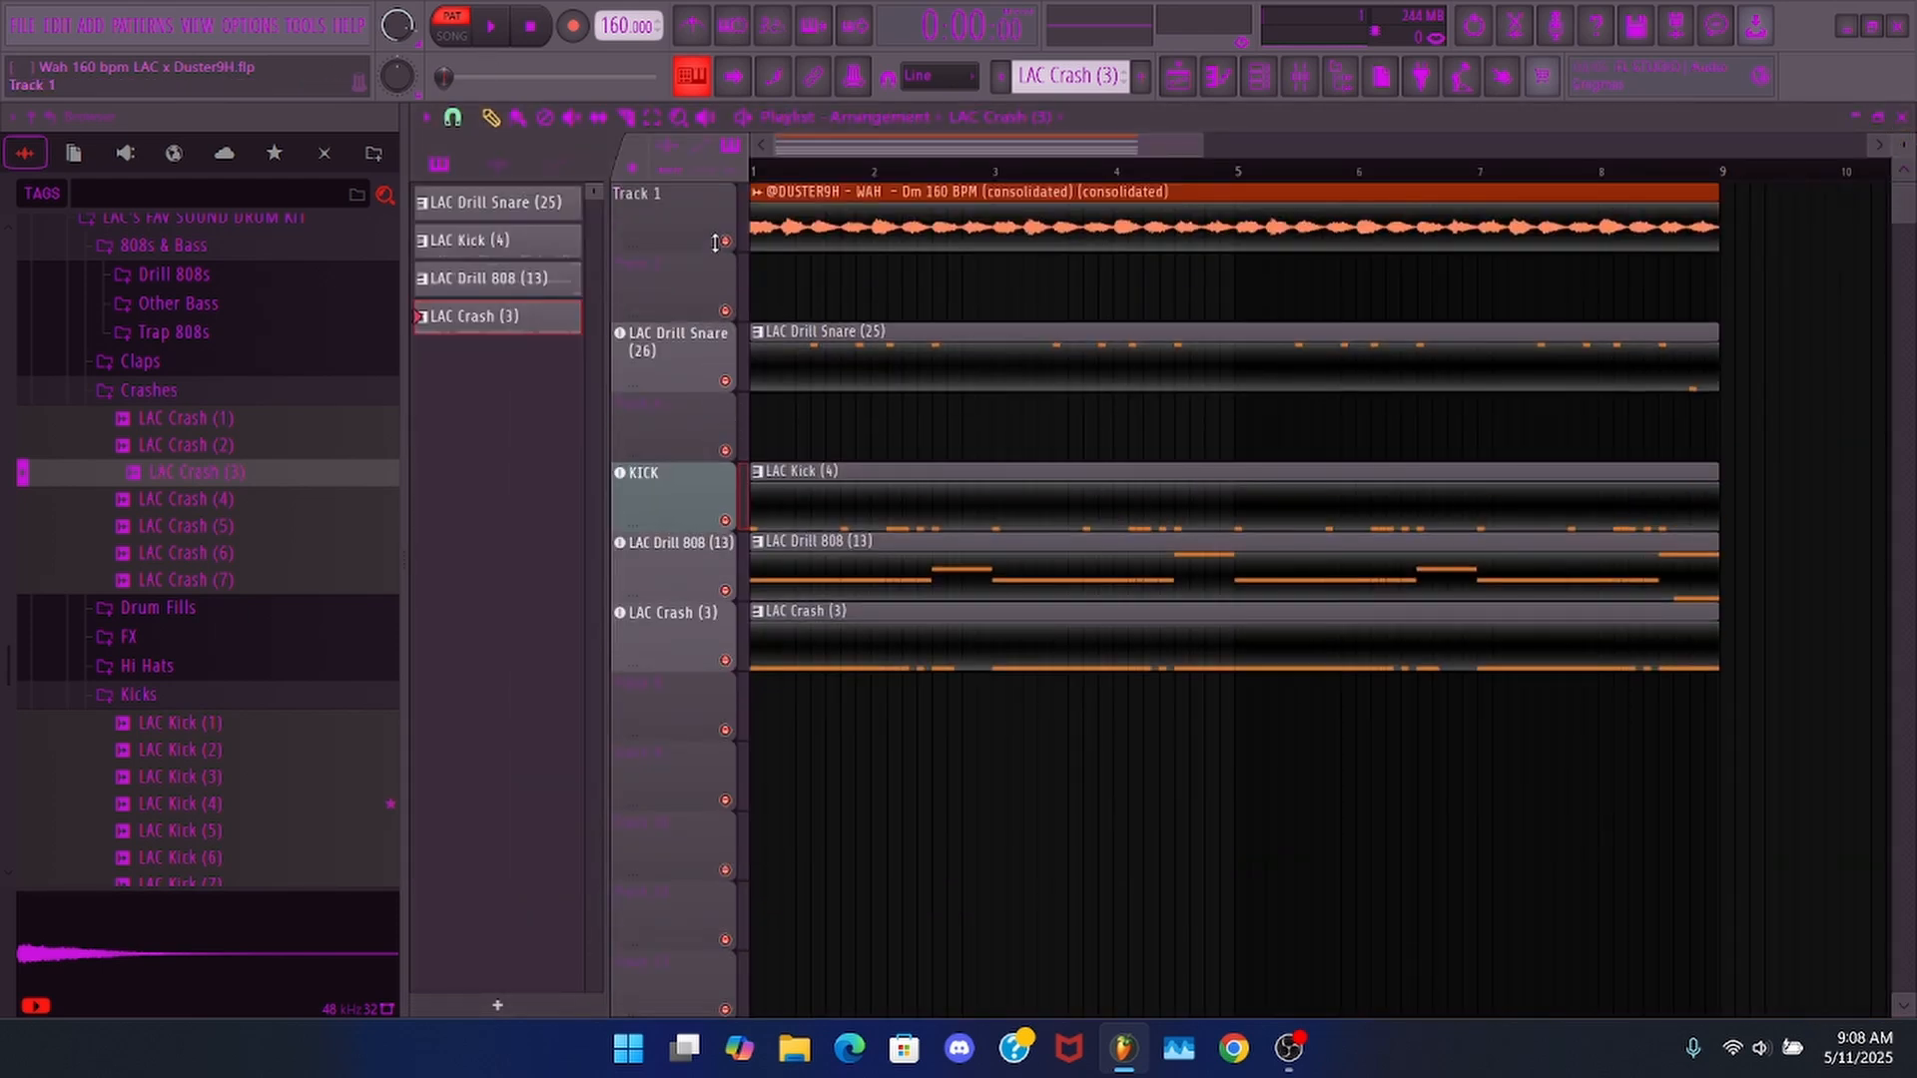
key("space")
left_click(470, 37)
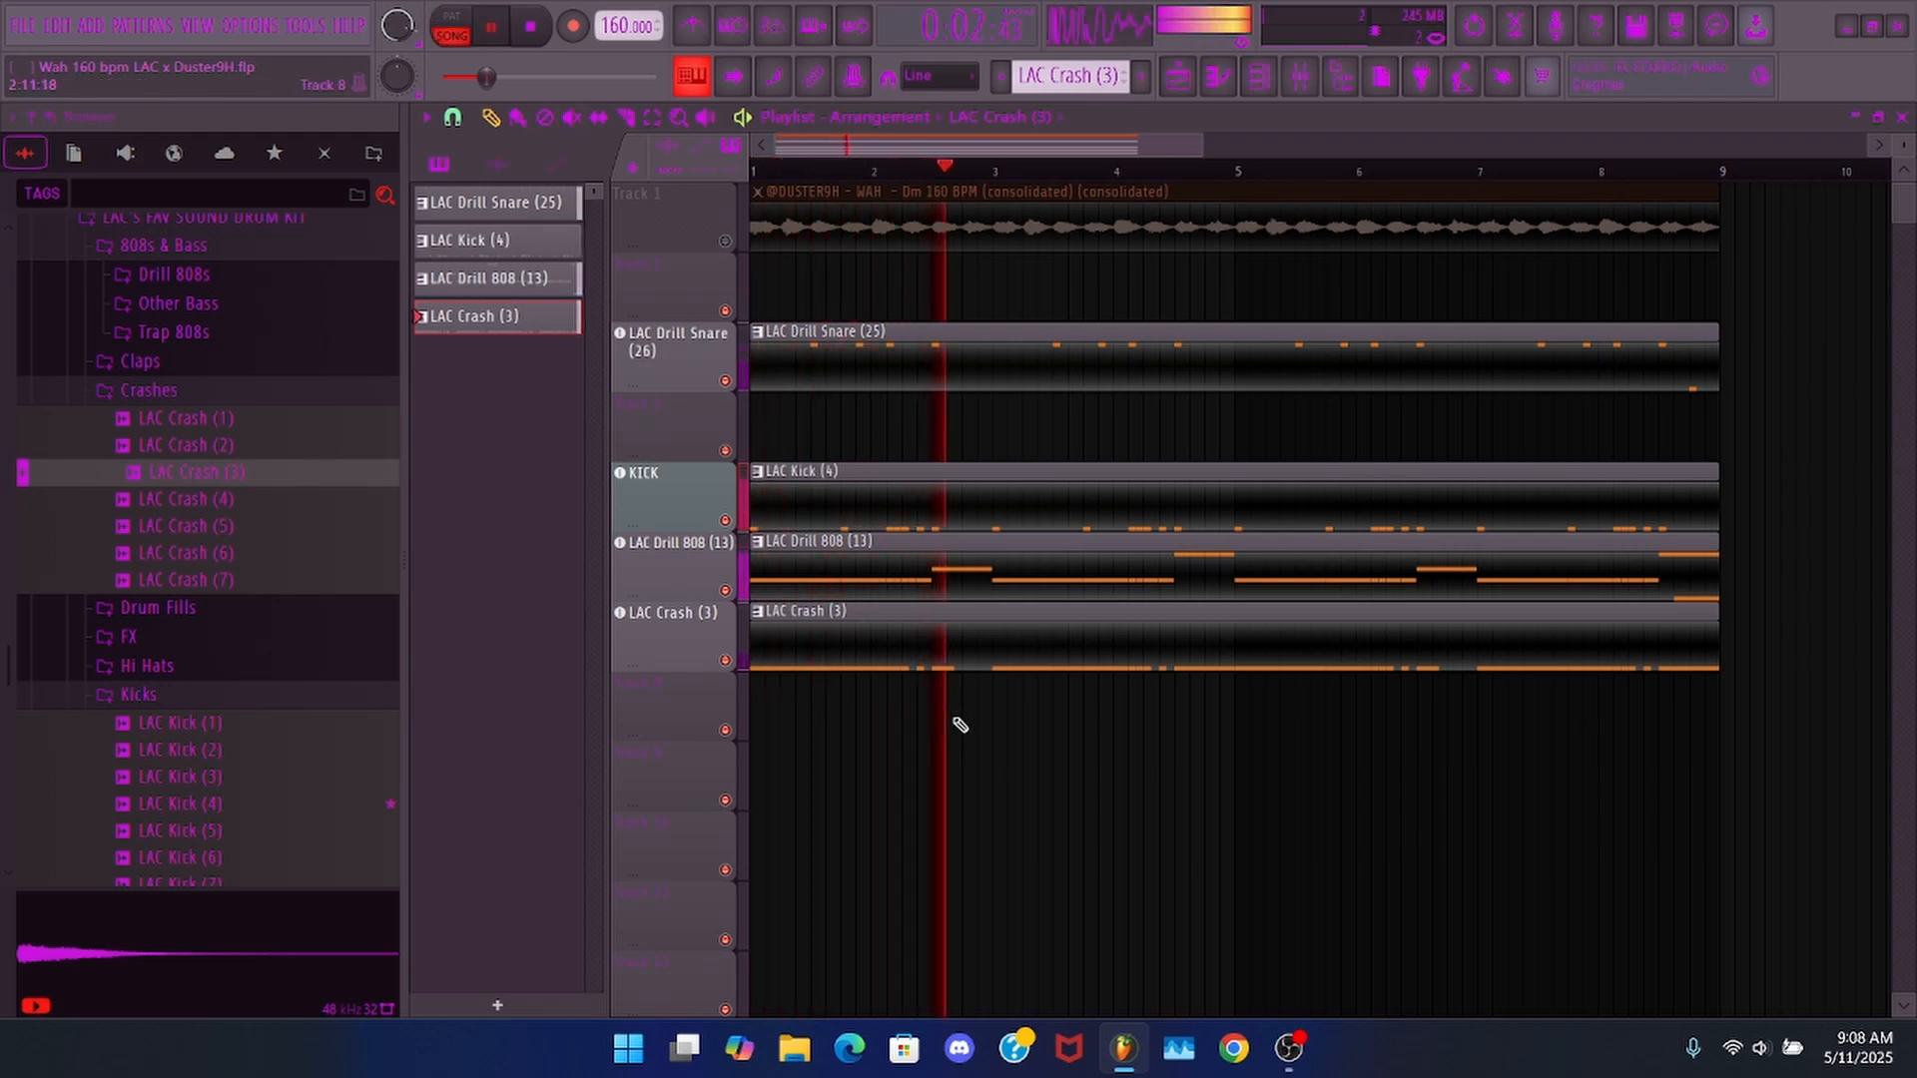
- Lengthen the last crash note in bar 2 of the LAC Crash (3) pattern, stop playback and return to the playlist
double_click(954, 659)
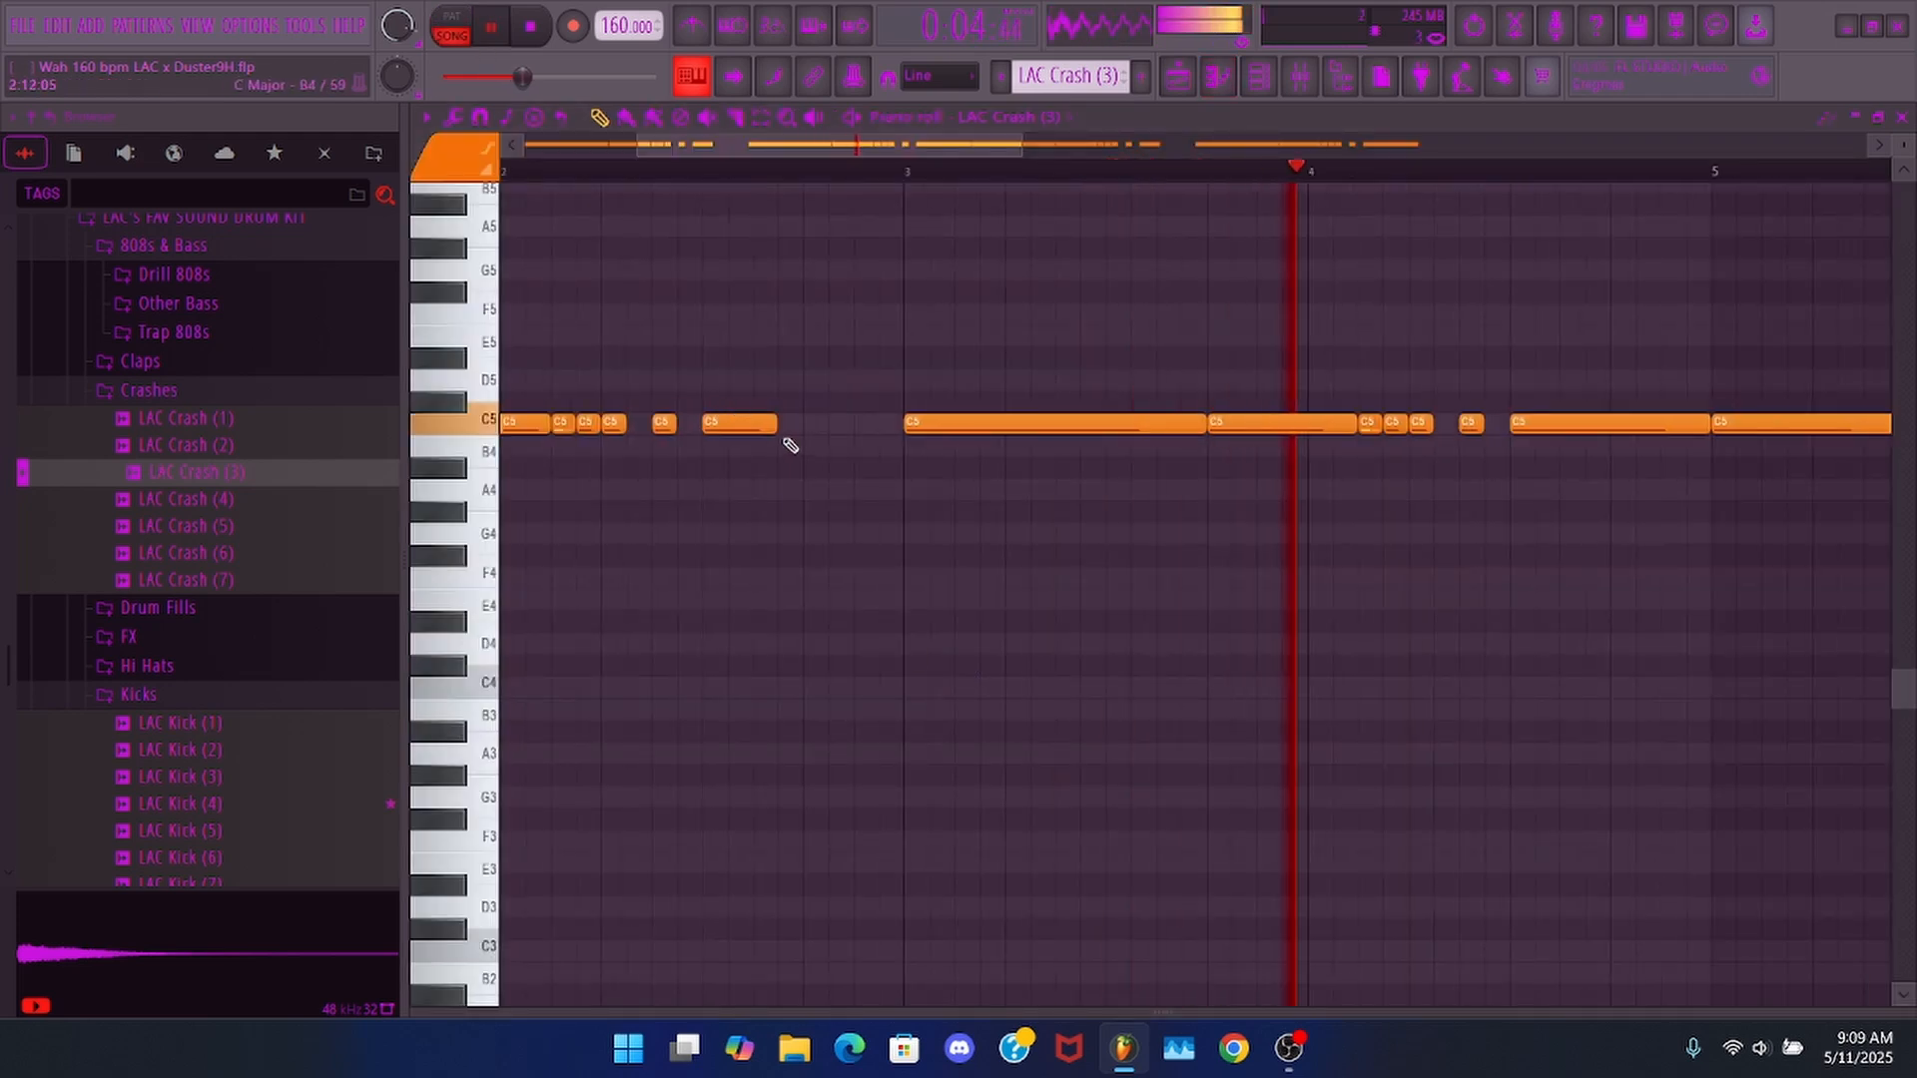
left_click_drag(776, 423, 794, 426)
scroll(865, 186, "down", 3)
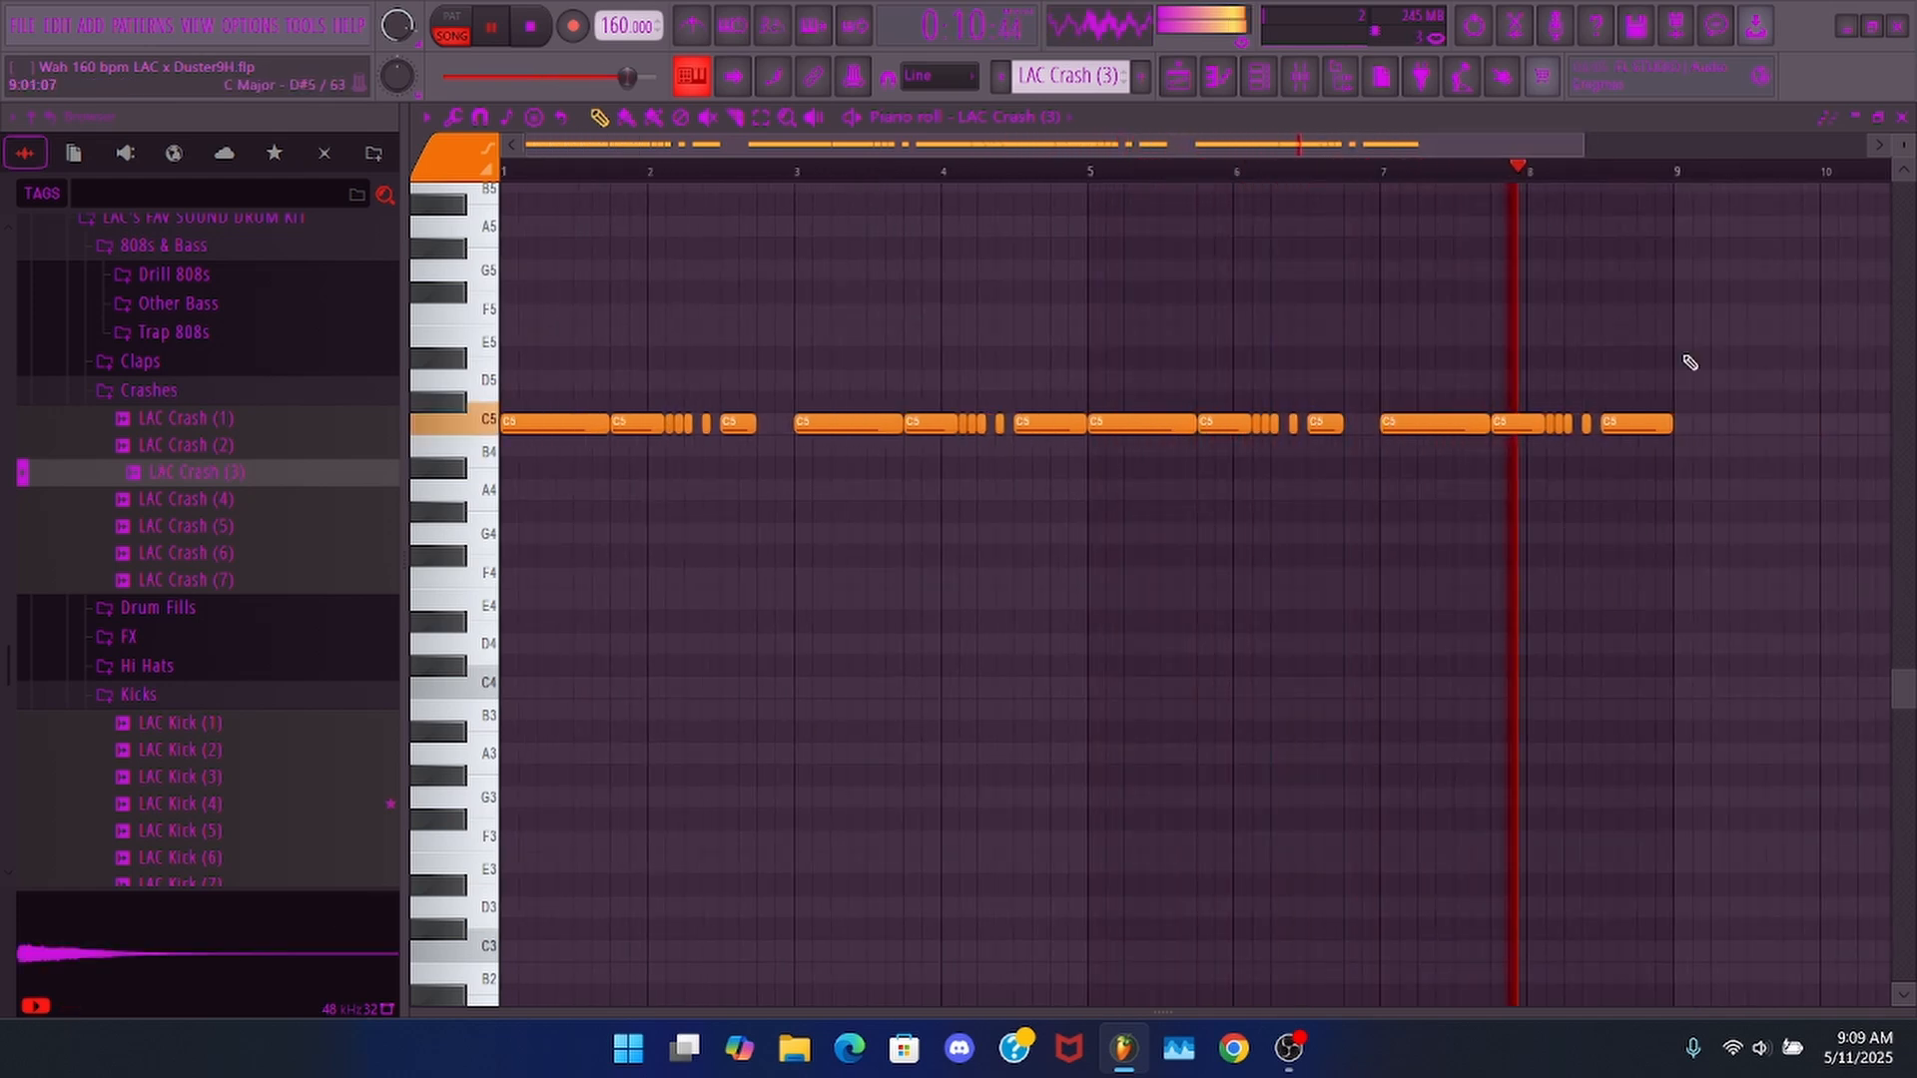
key("space")
key("F5")
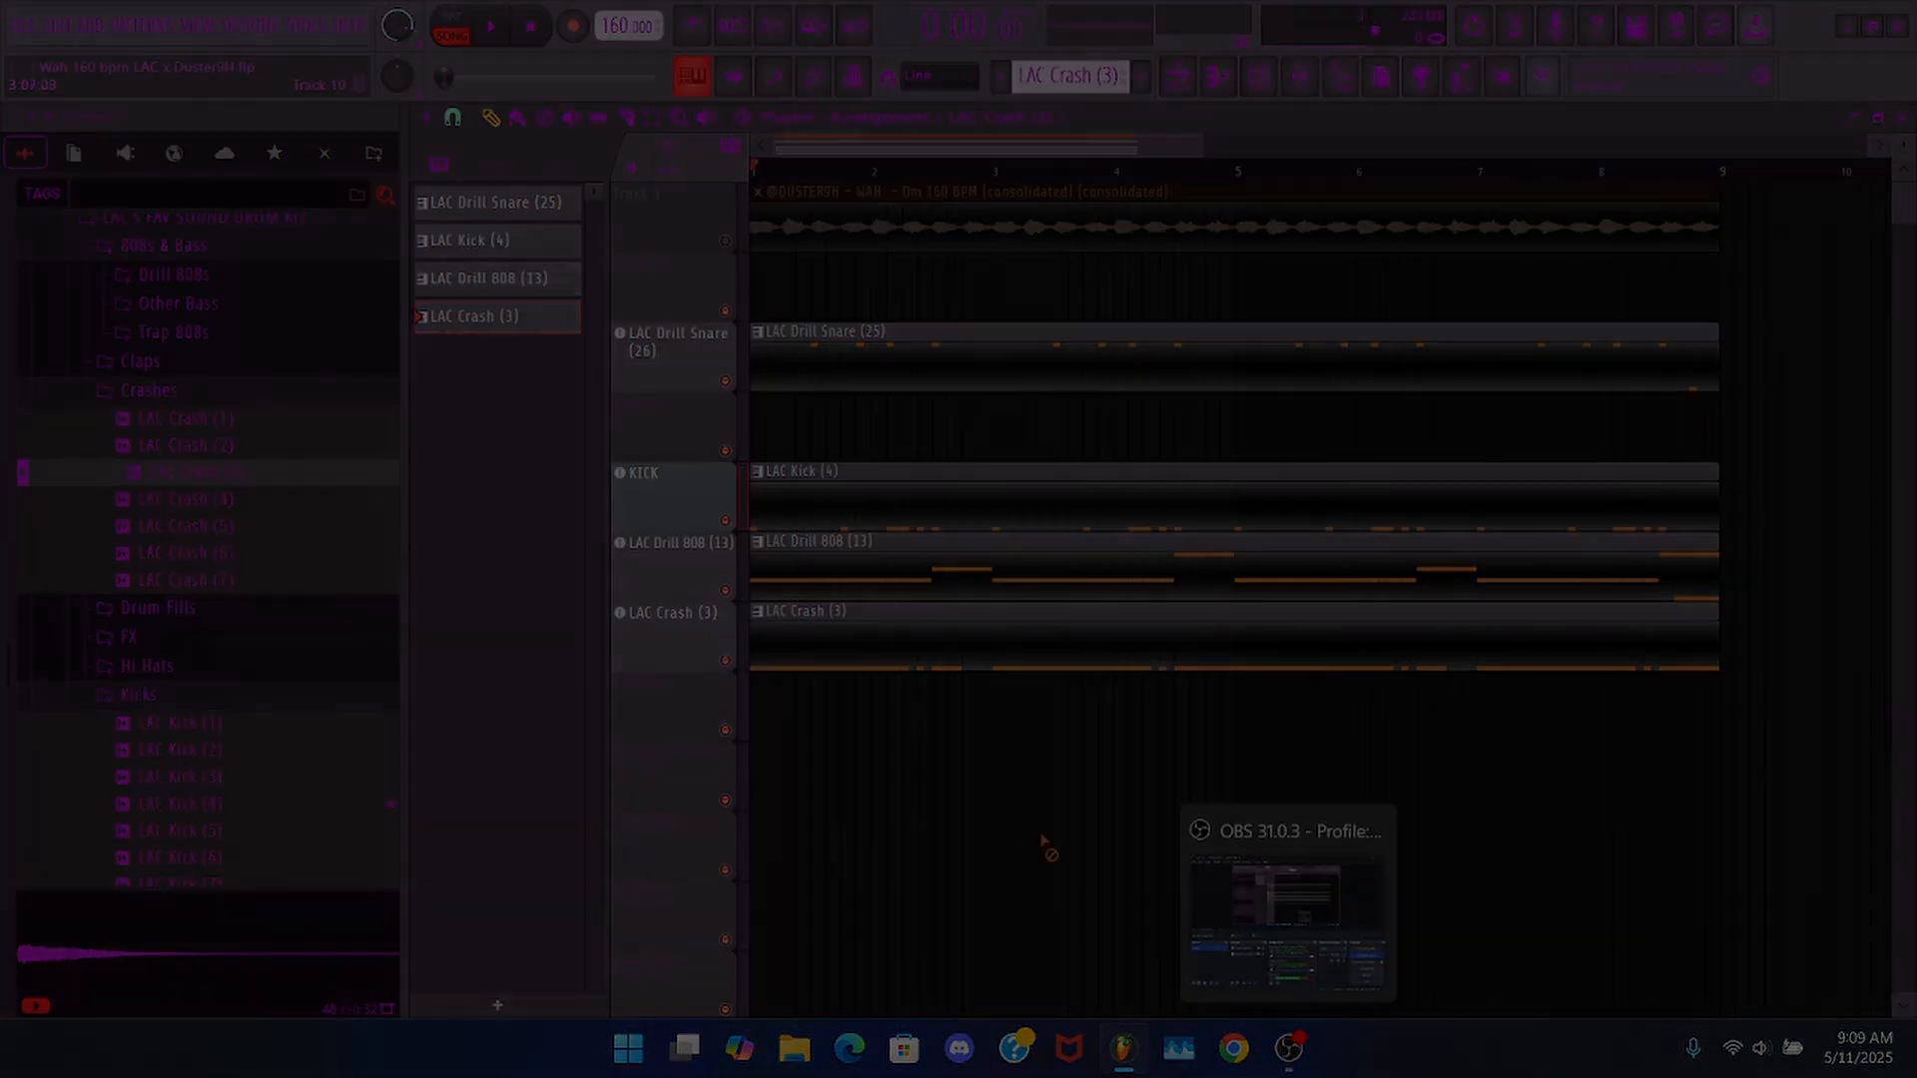
left_click(1333, 949)
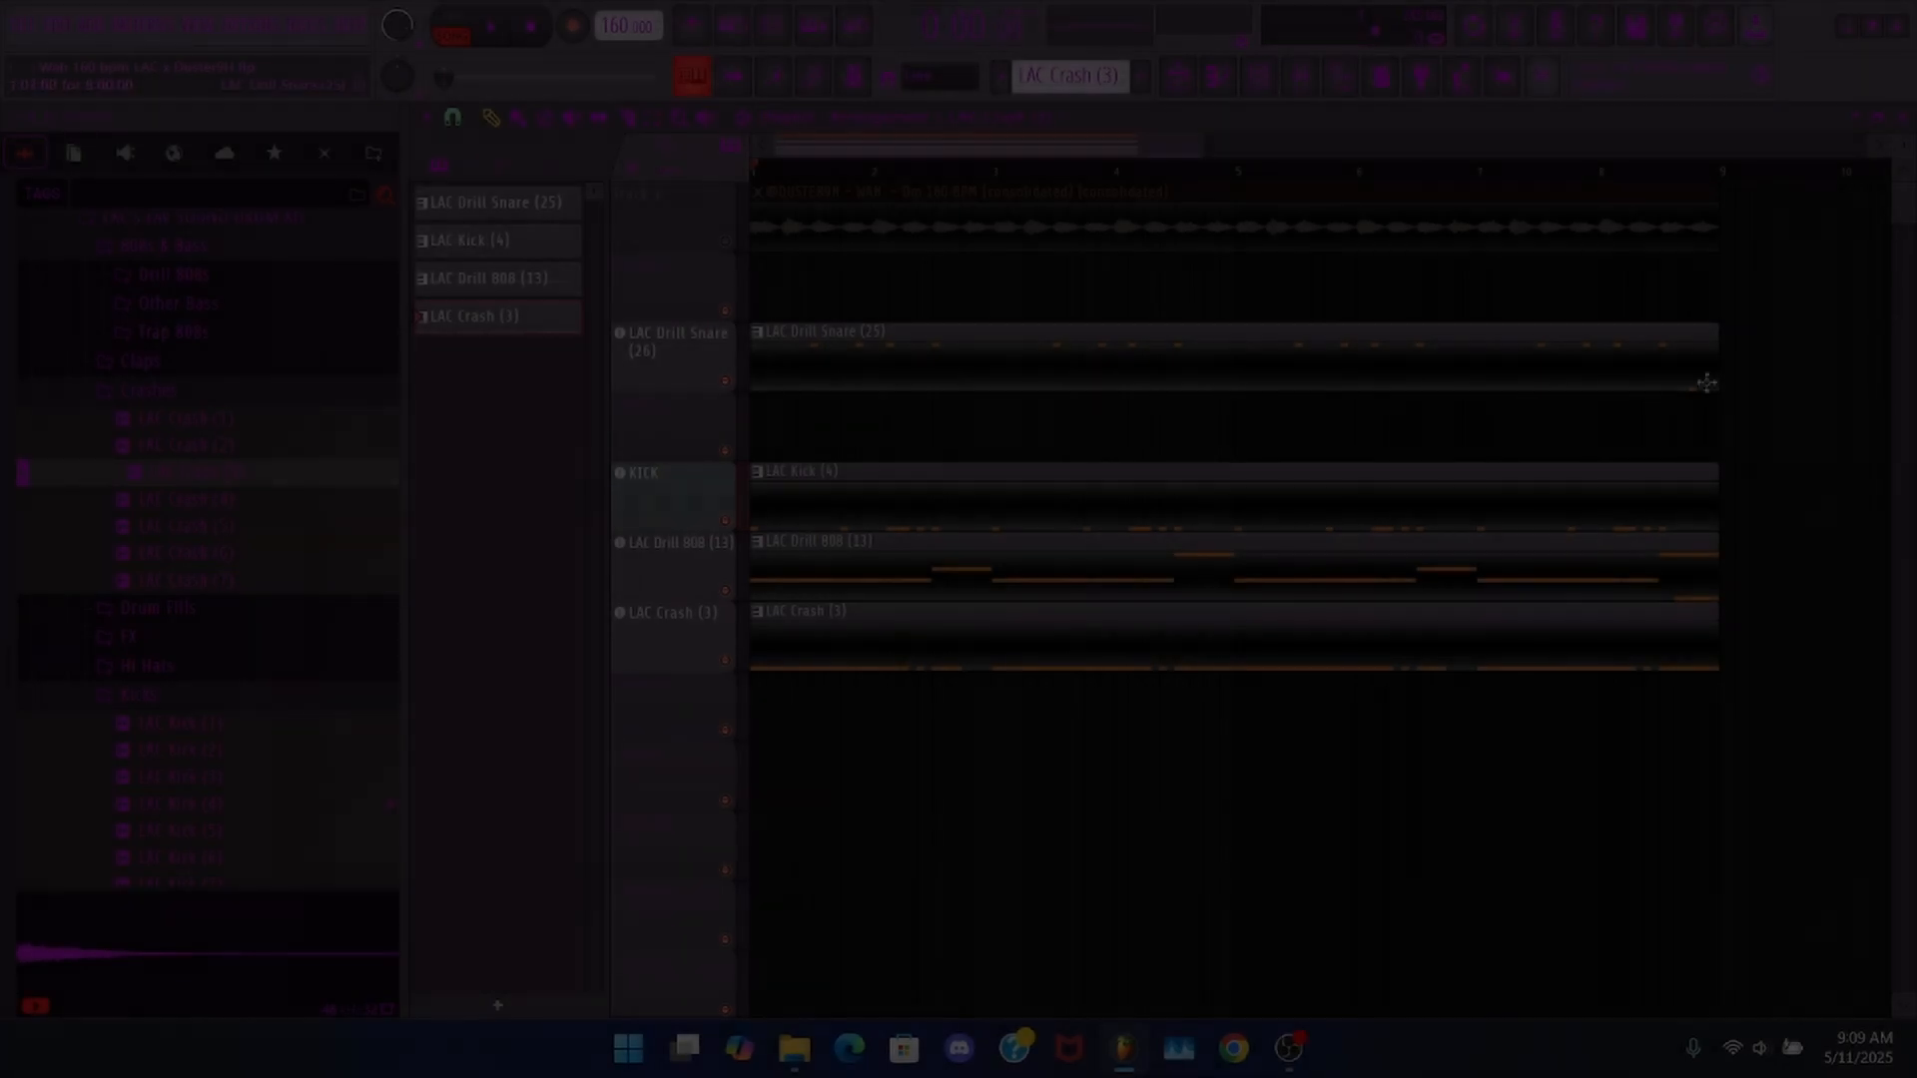
- Clone the LAC Drill Snare (26) channel in the channel rack
left_click(1258, 77)
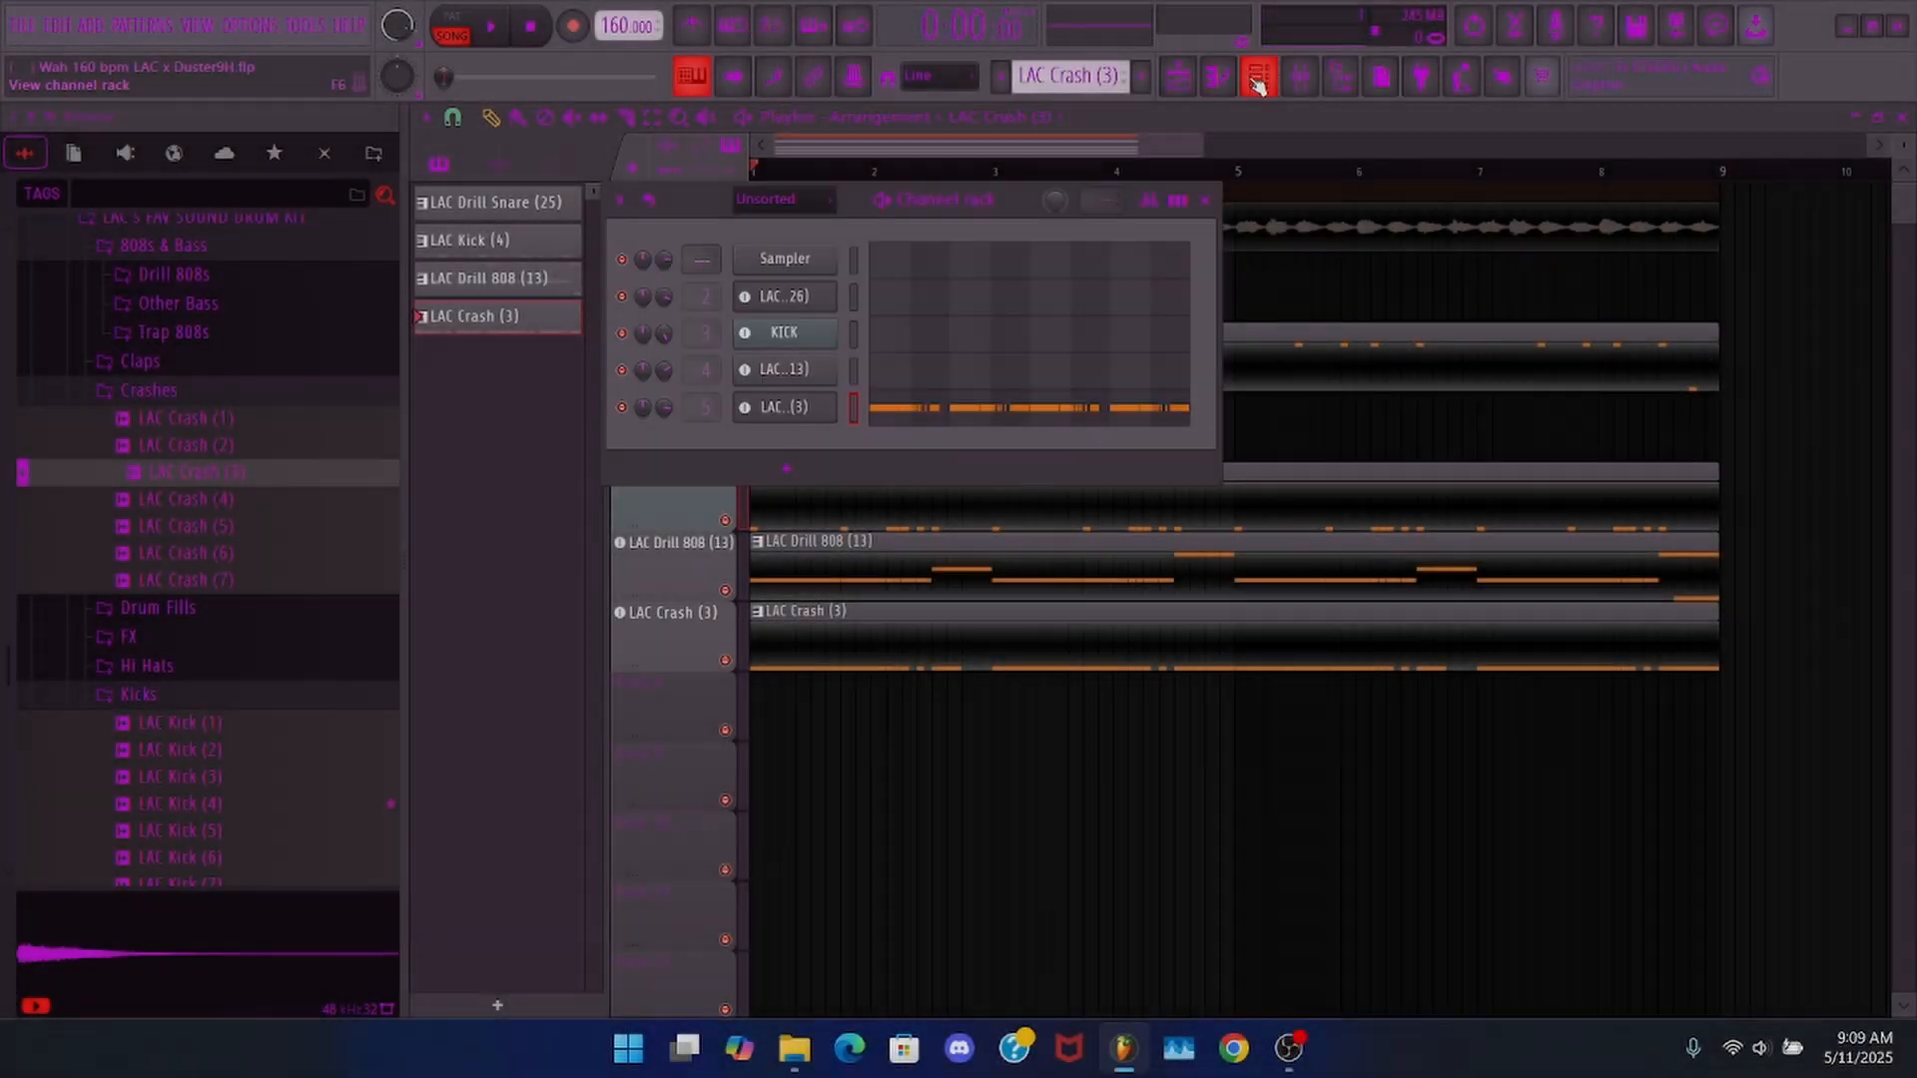
right_click(810, 293)
left_click(808, 311)
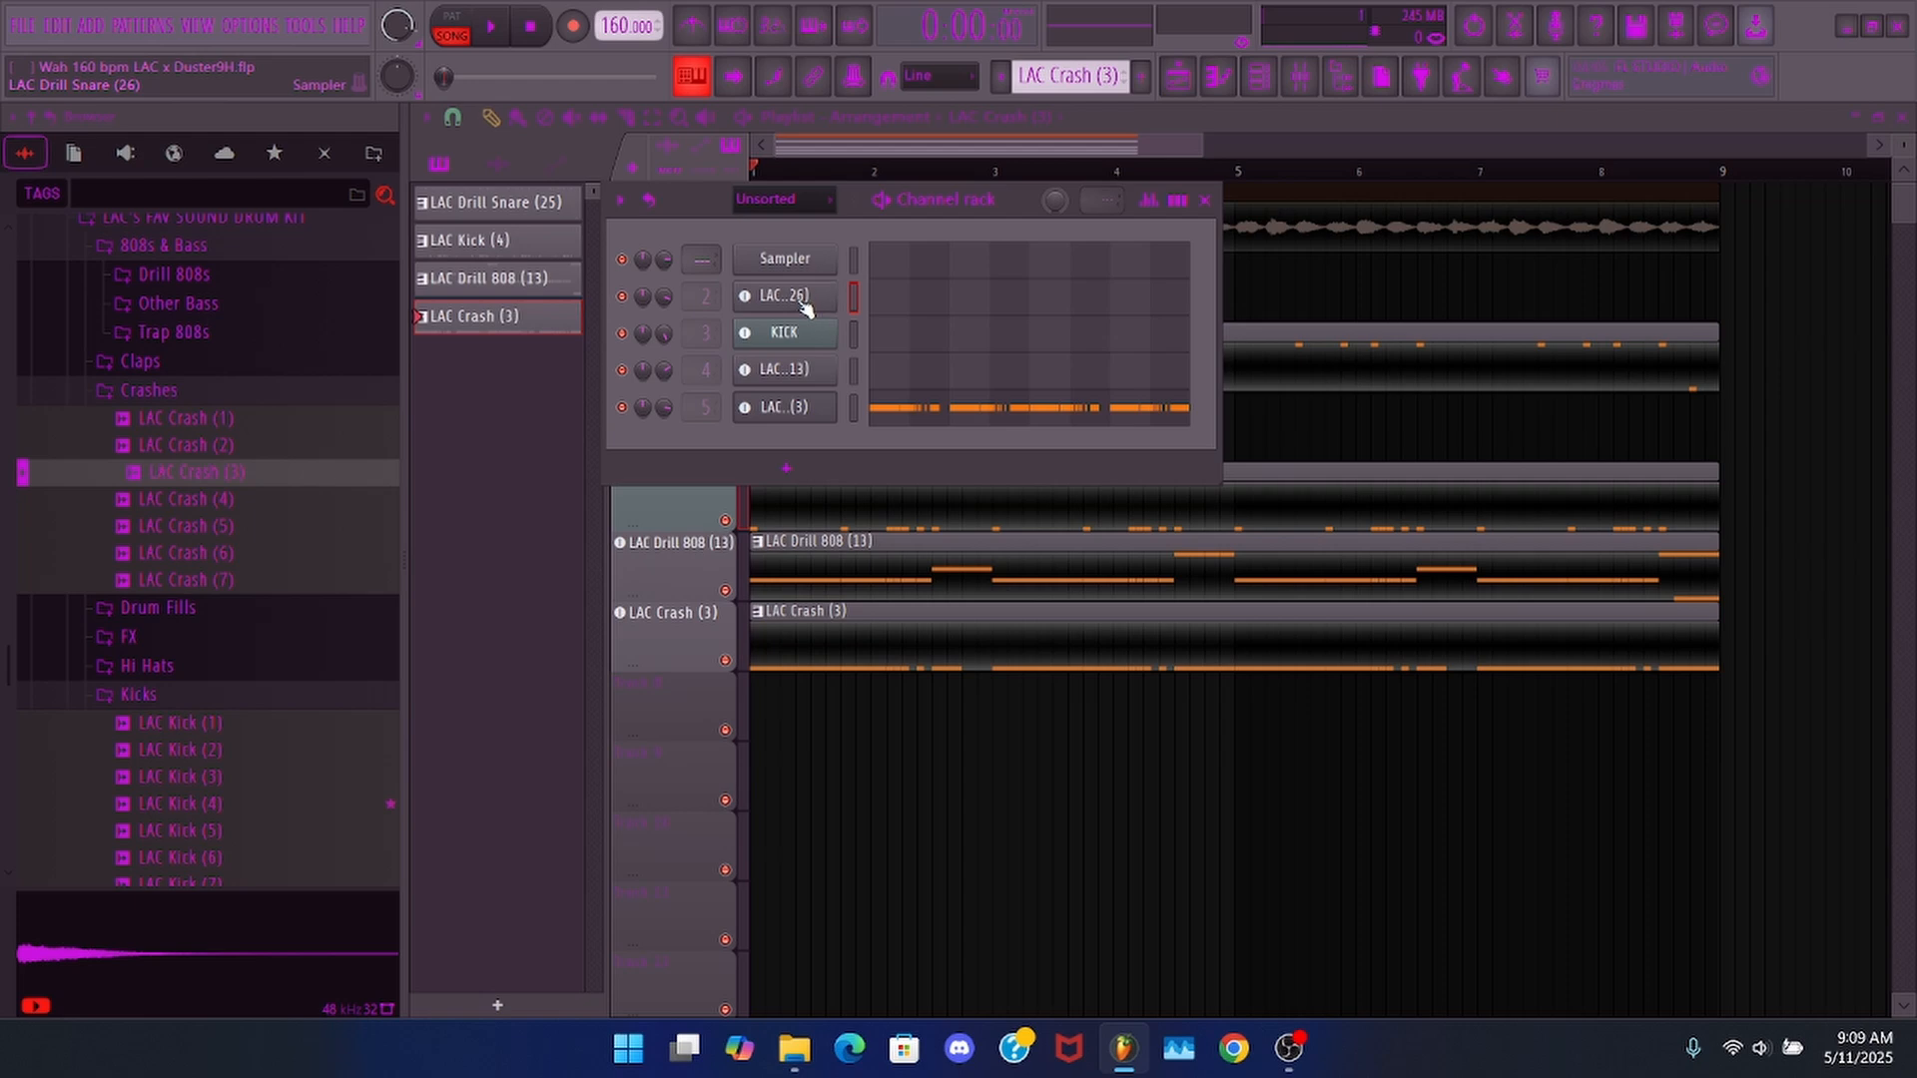
left_click(806, 300)
left_click(461, 256)
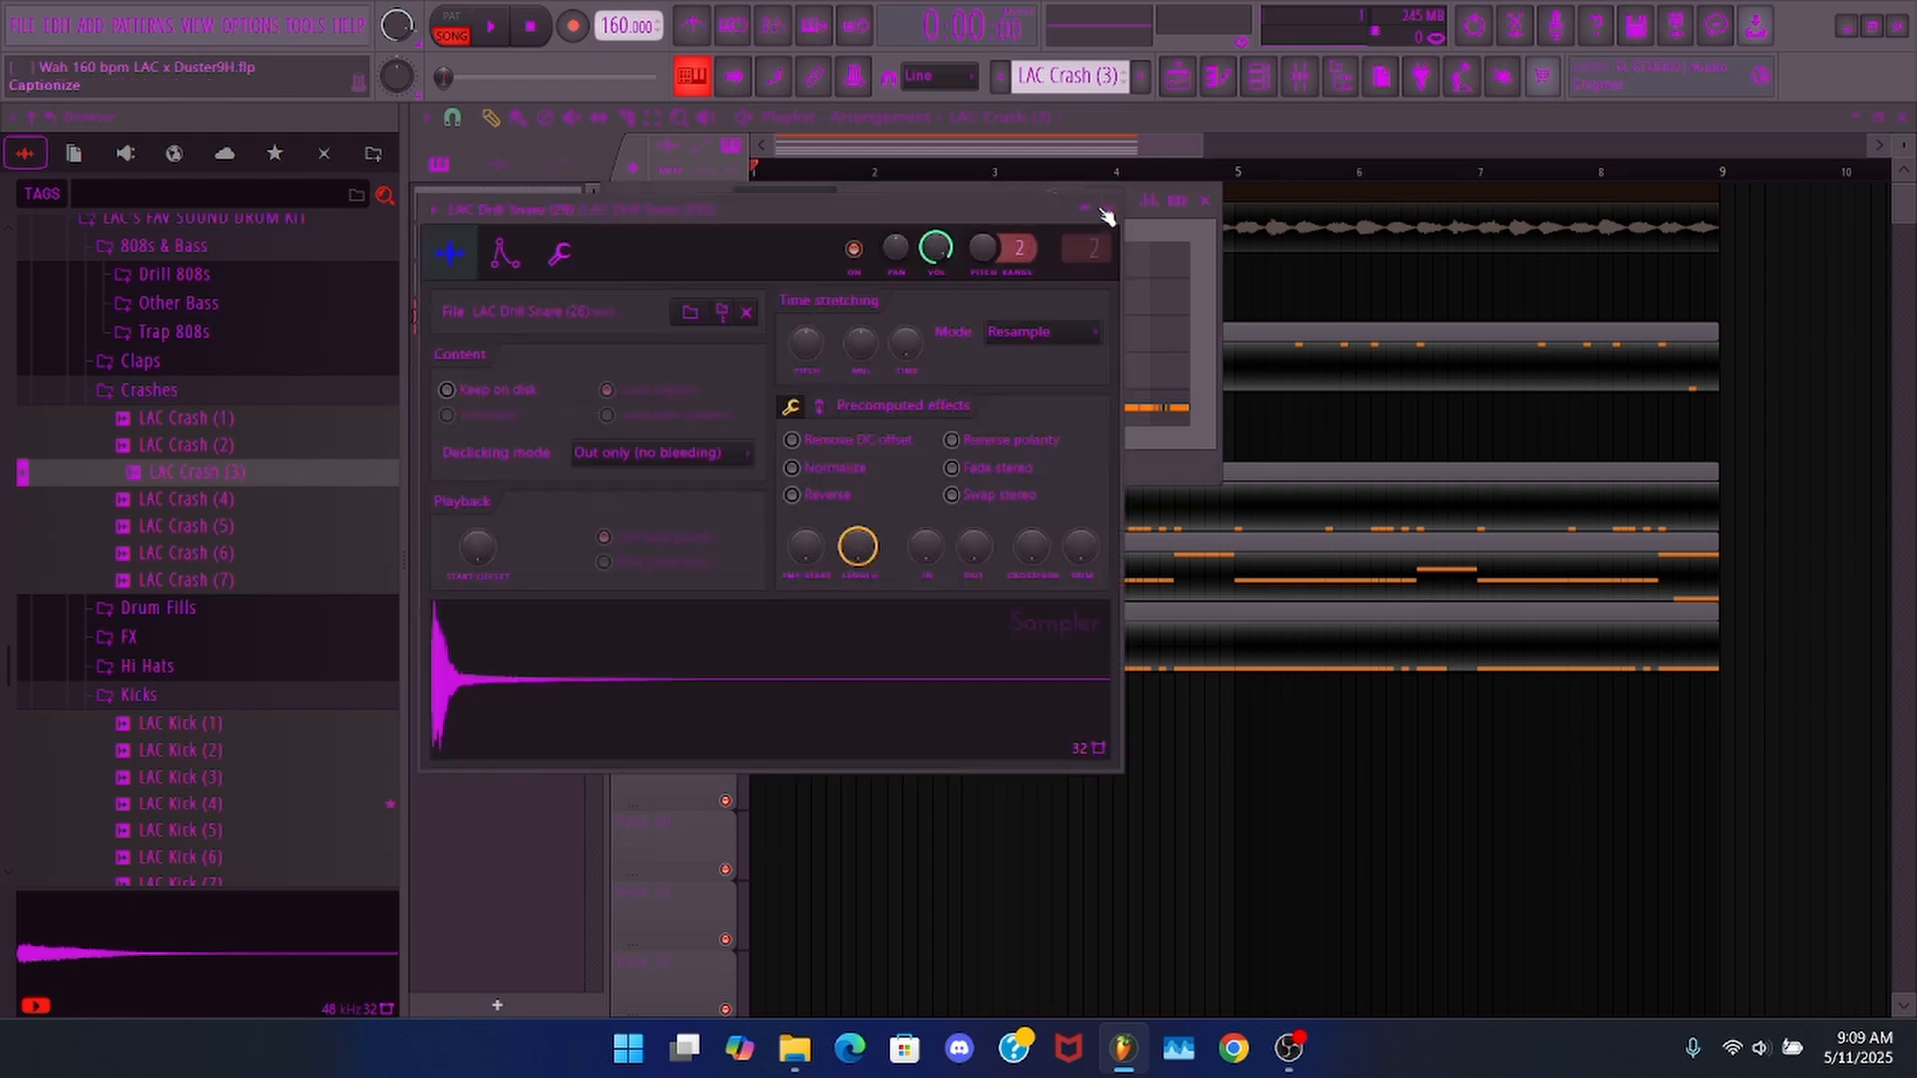
left_click(1106, 210)
right_click(784, 331)
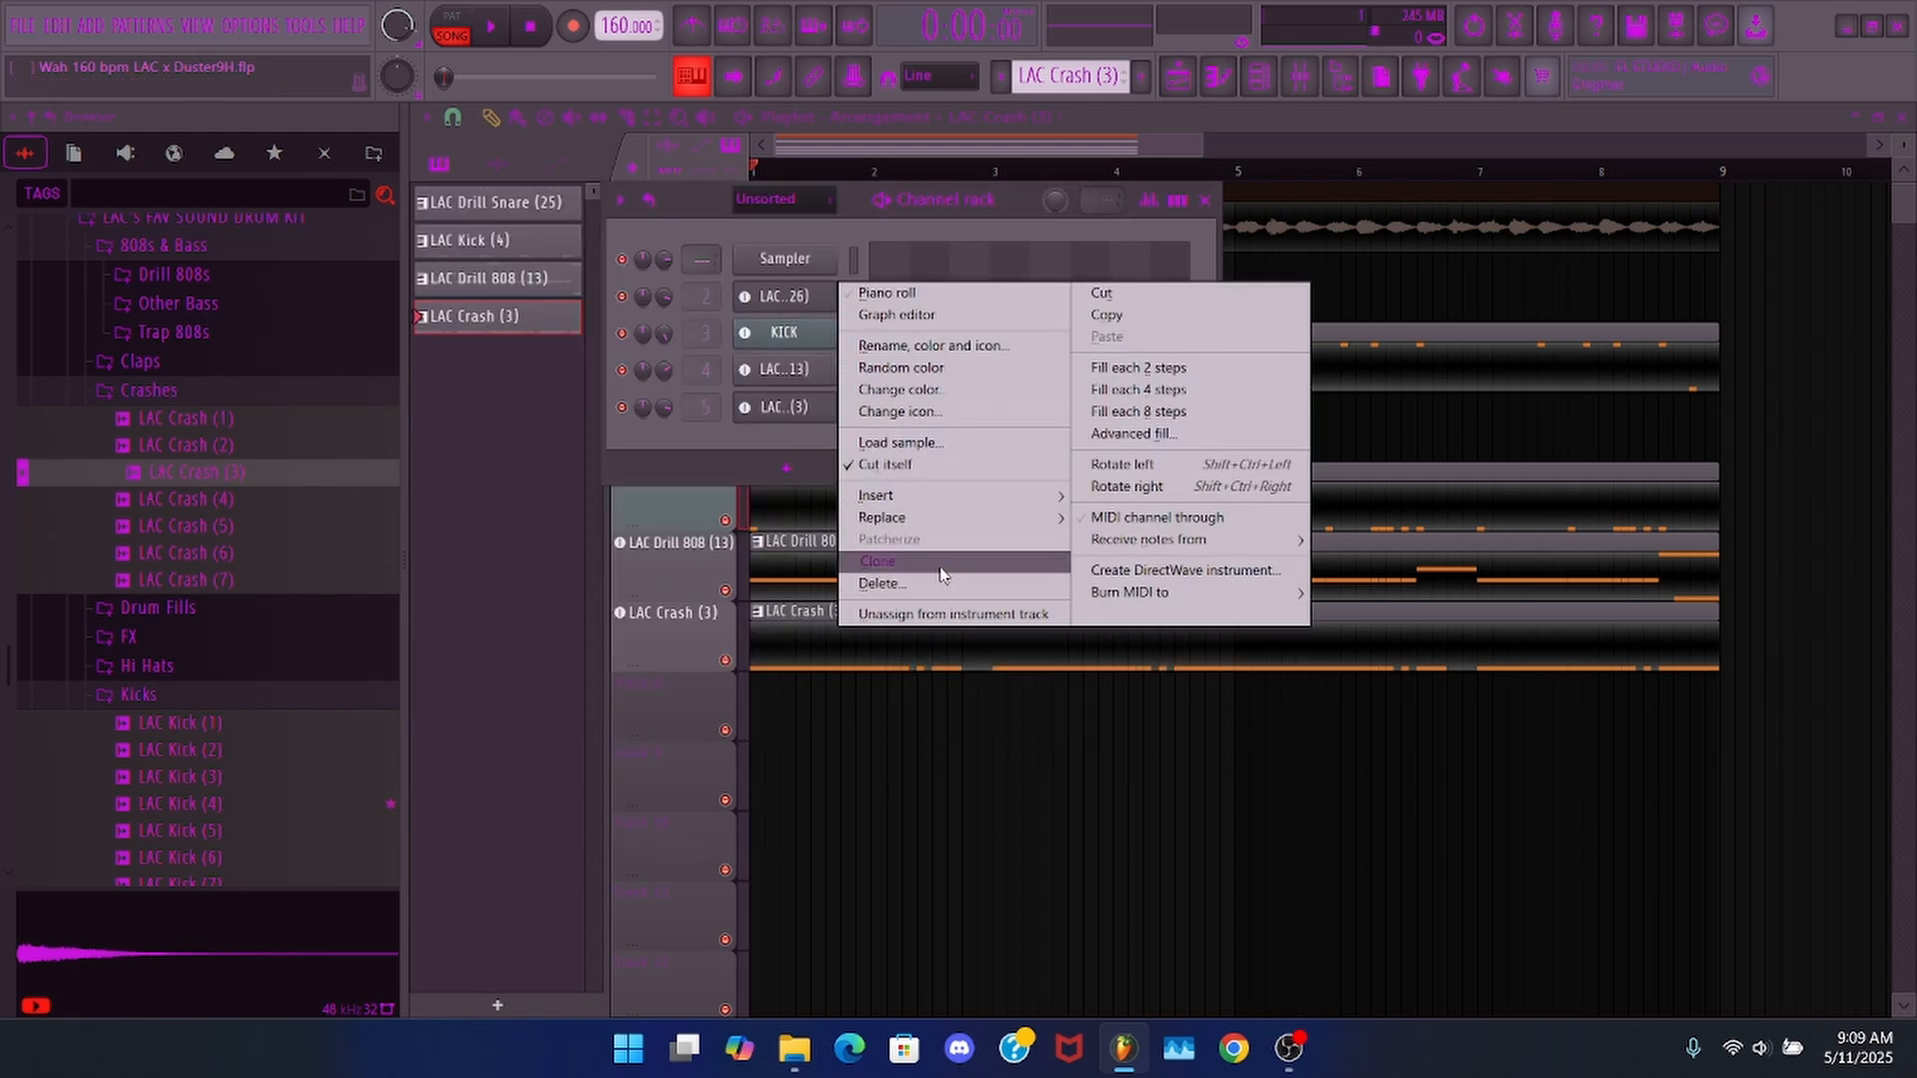
left_click(941, 568)
- Move the low C4 note near the end of bar 8 onto the LAC Drill Snare (26) #2 channel and open the mixer
right_click(1386, 376)
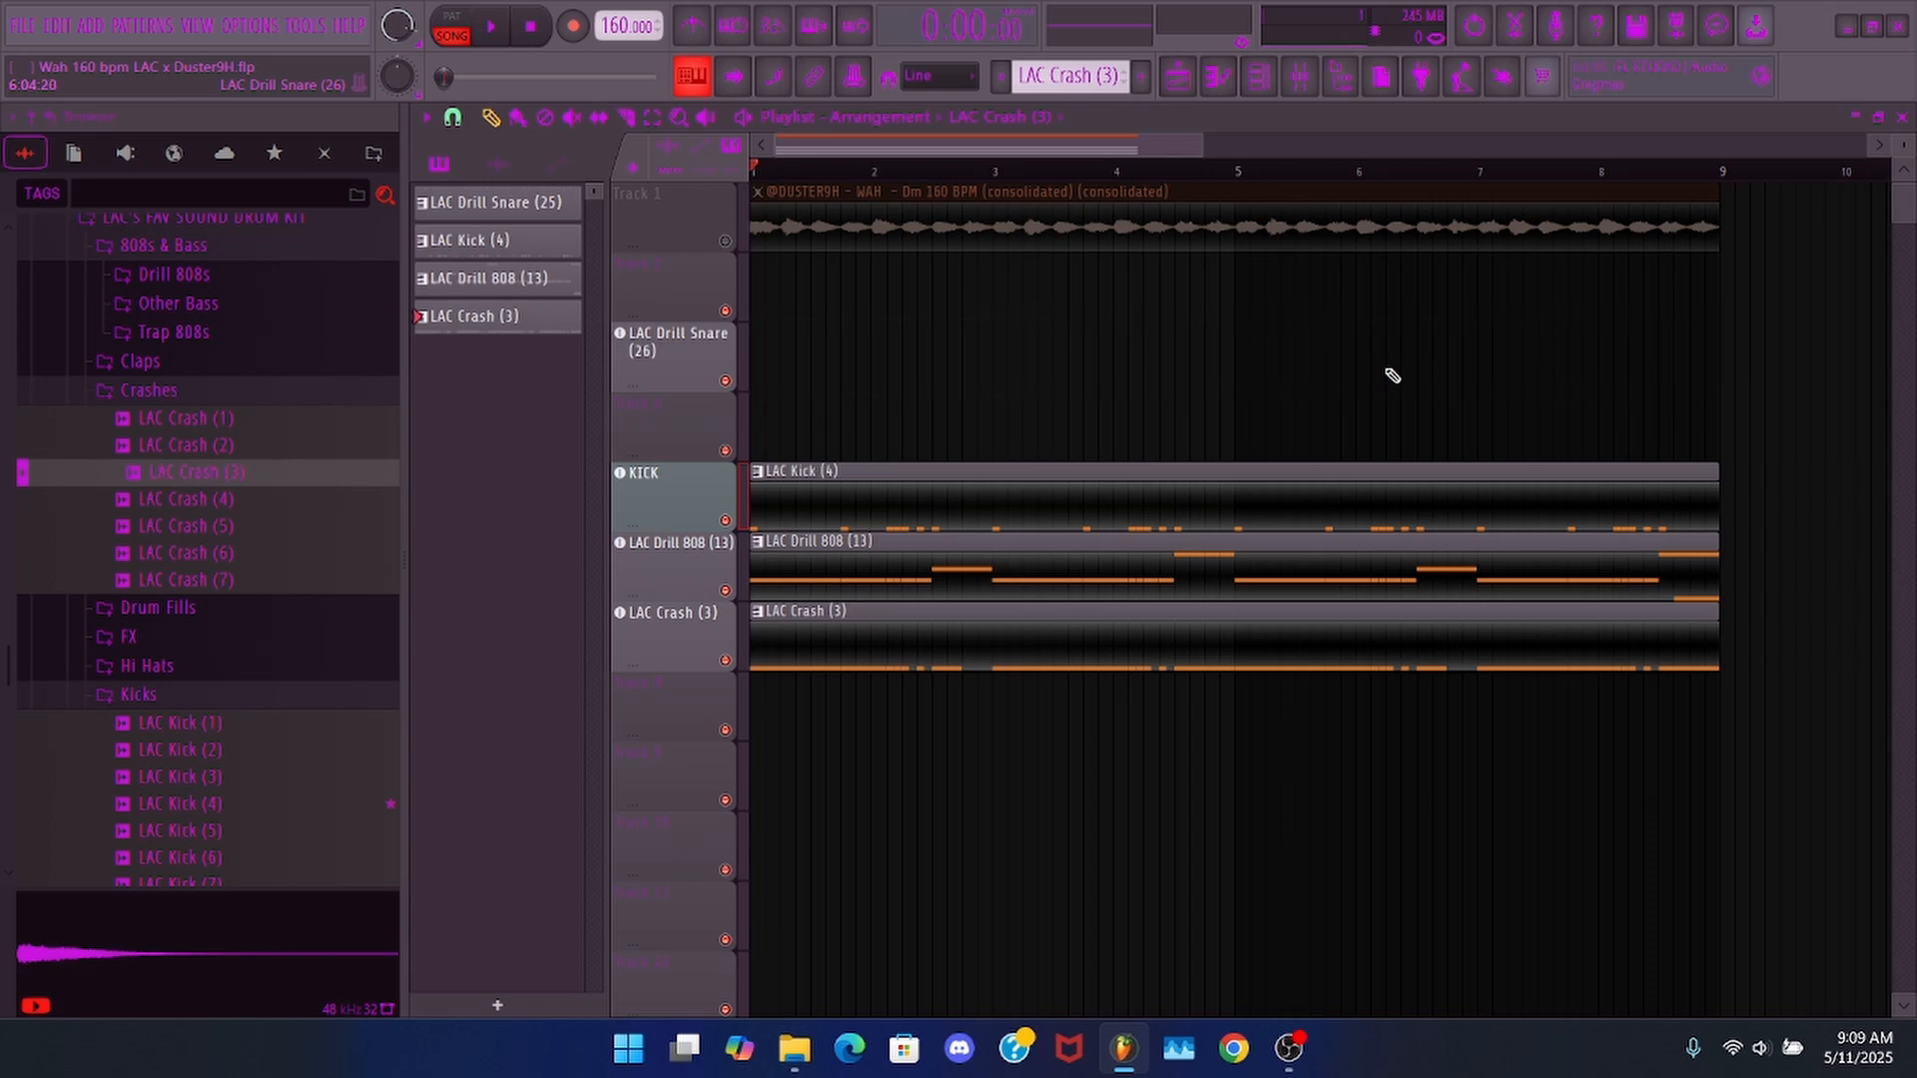
key("ctrl+z")
double_click(1382, 342)
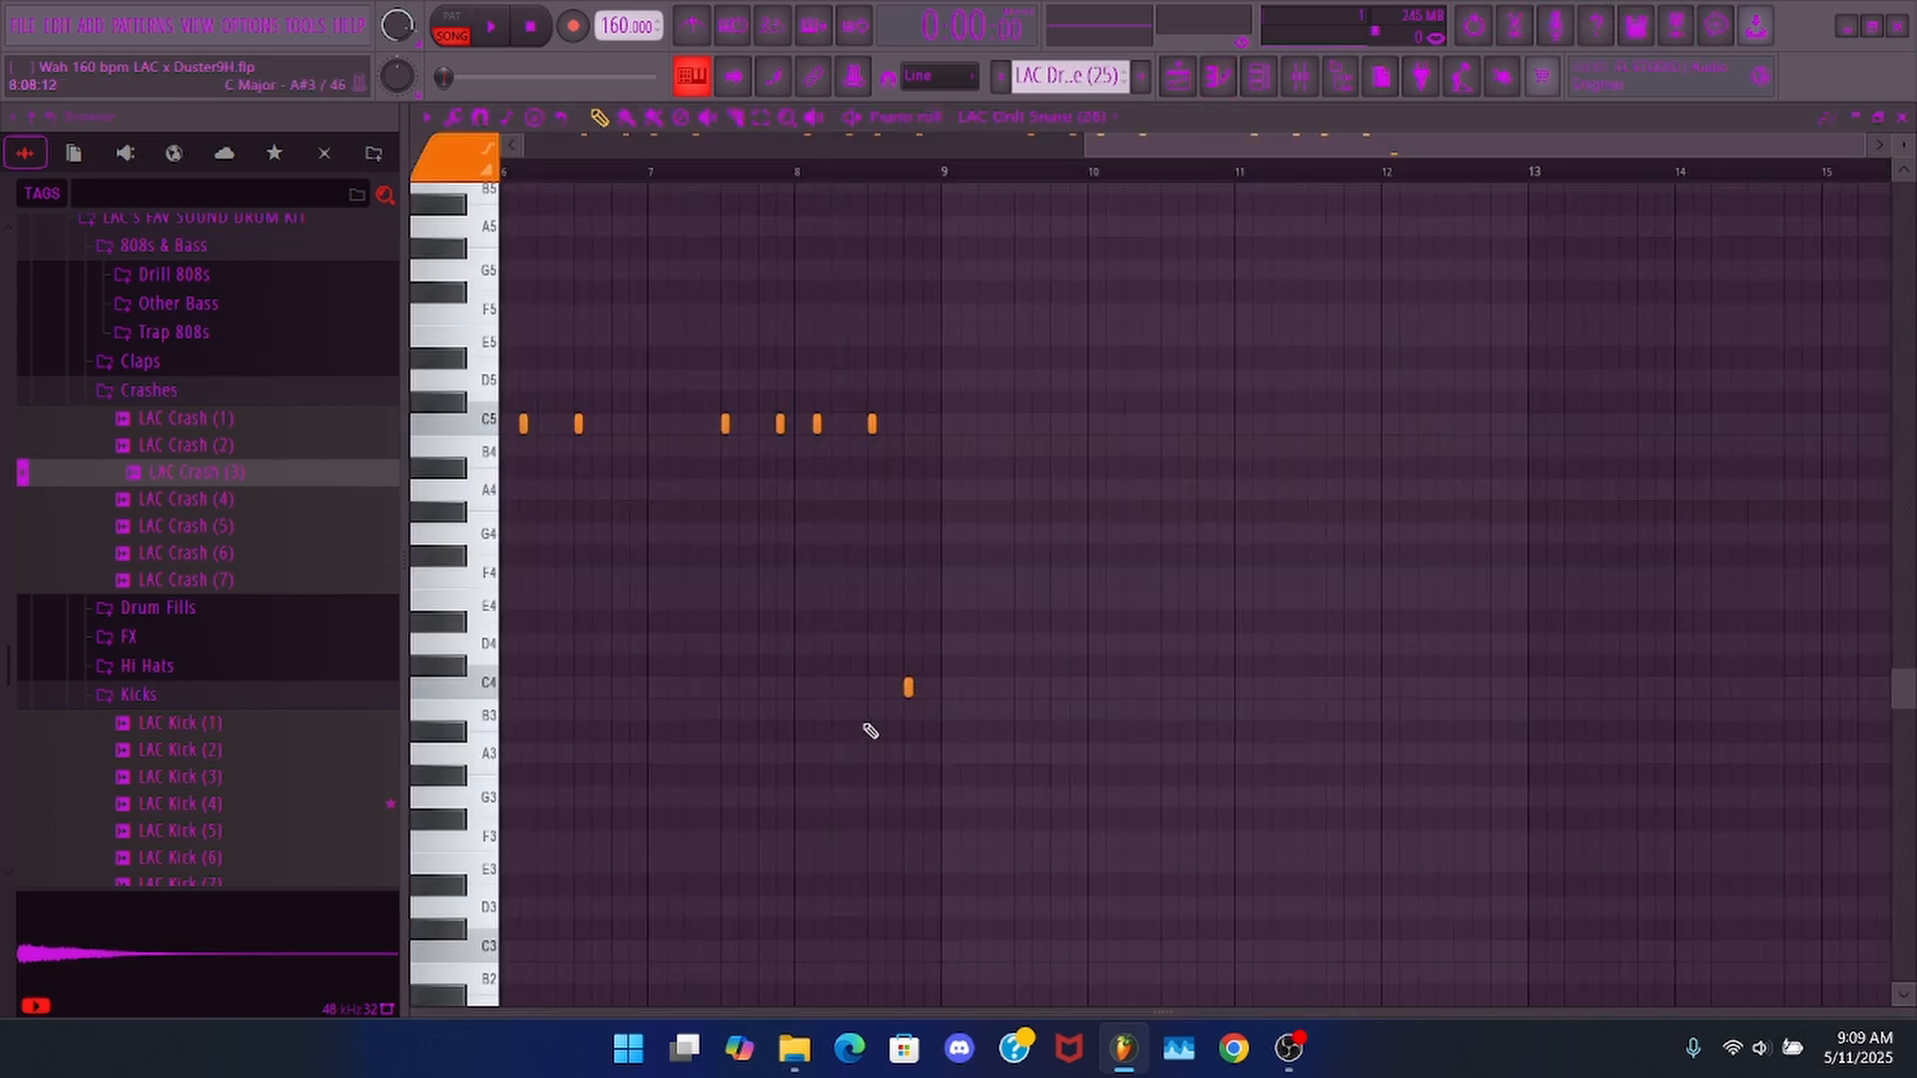
left_click(1021, 117)
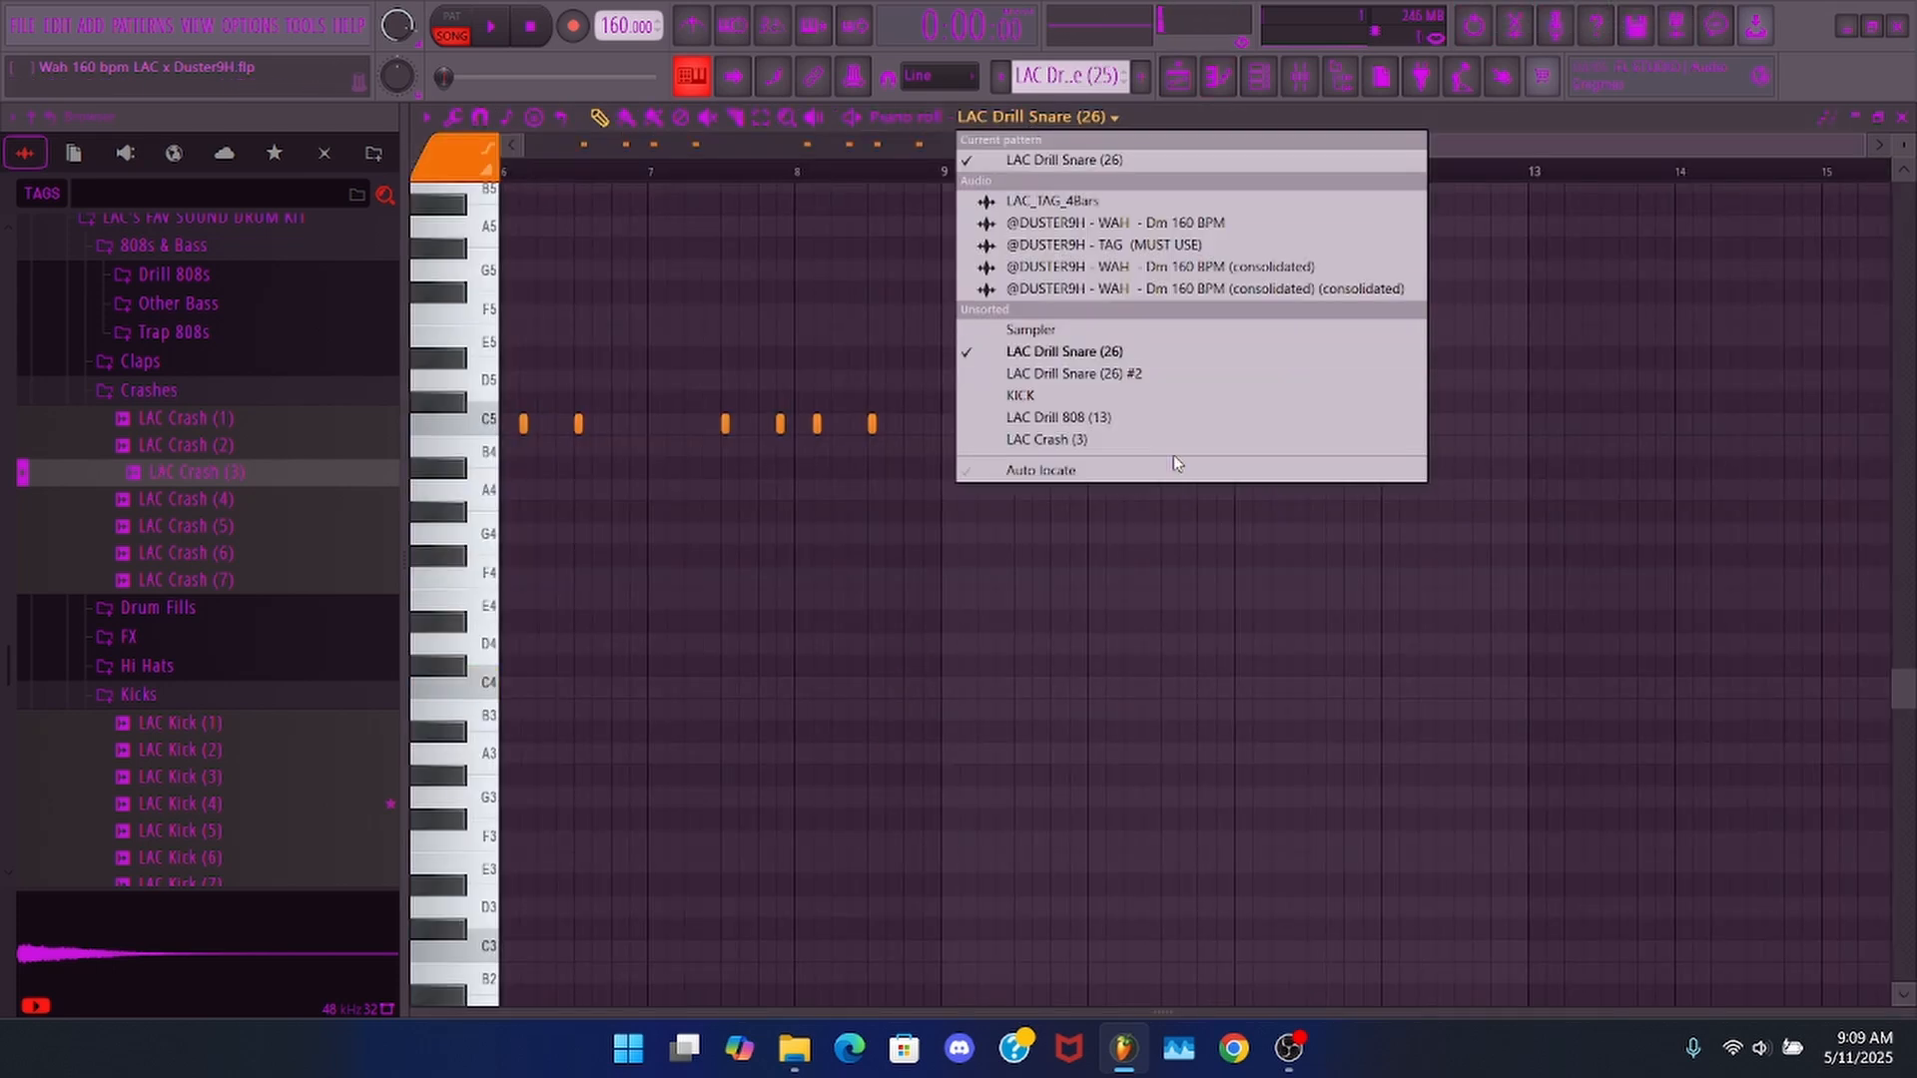
left_click(1129, 374)
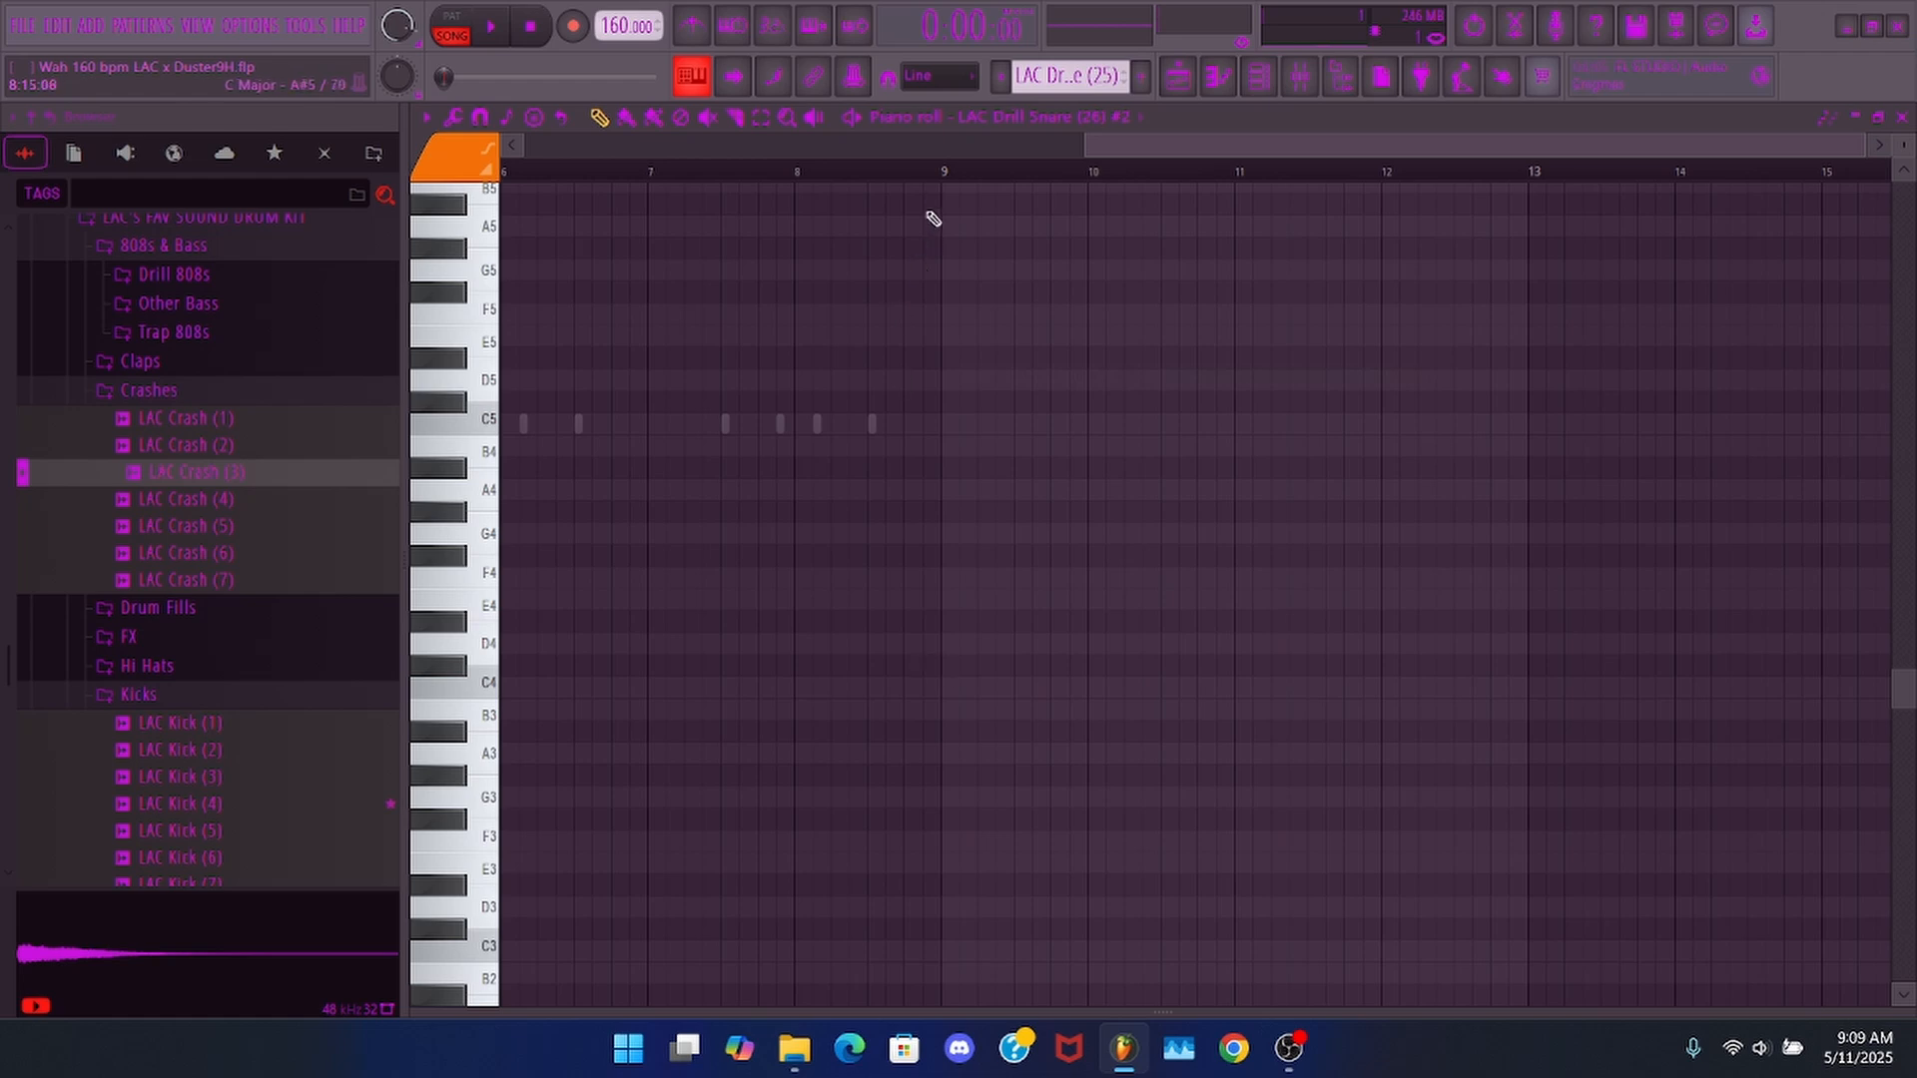
scroll(928, 170, "up", 4)
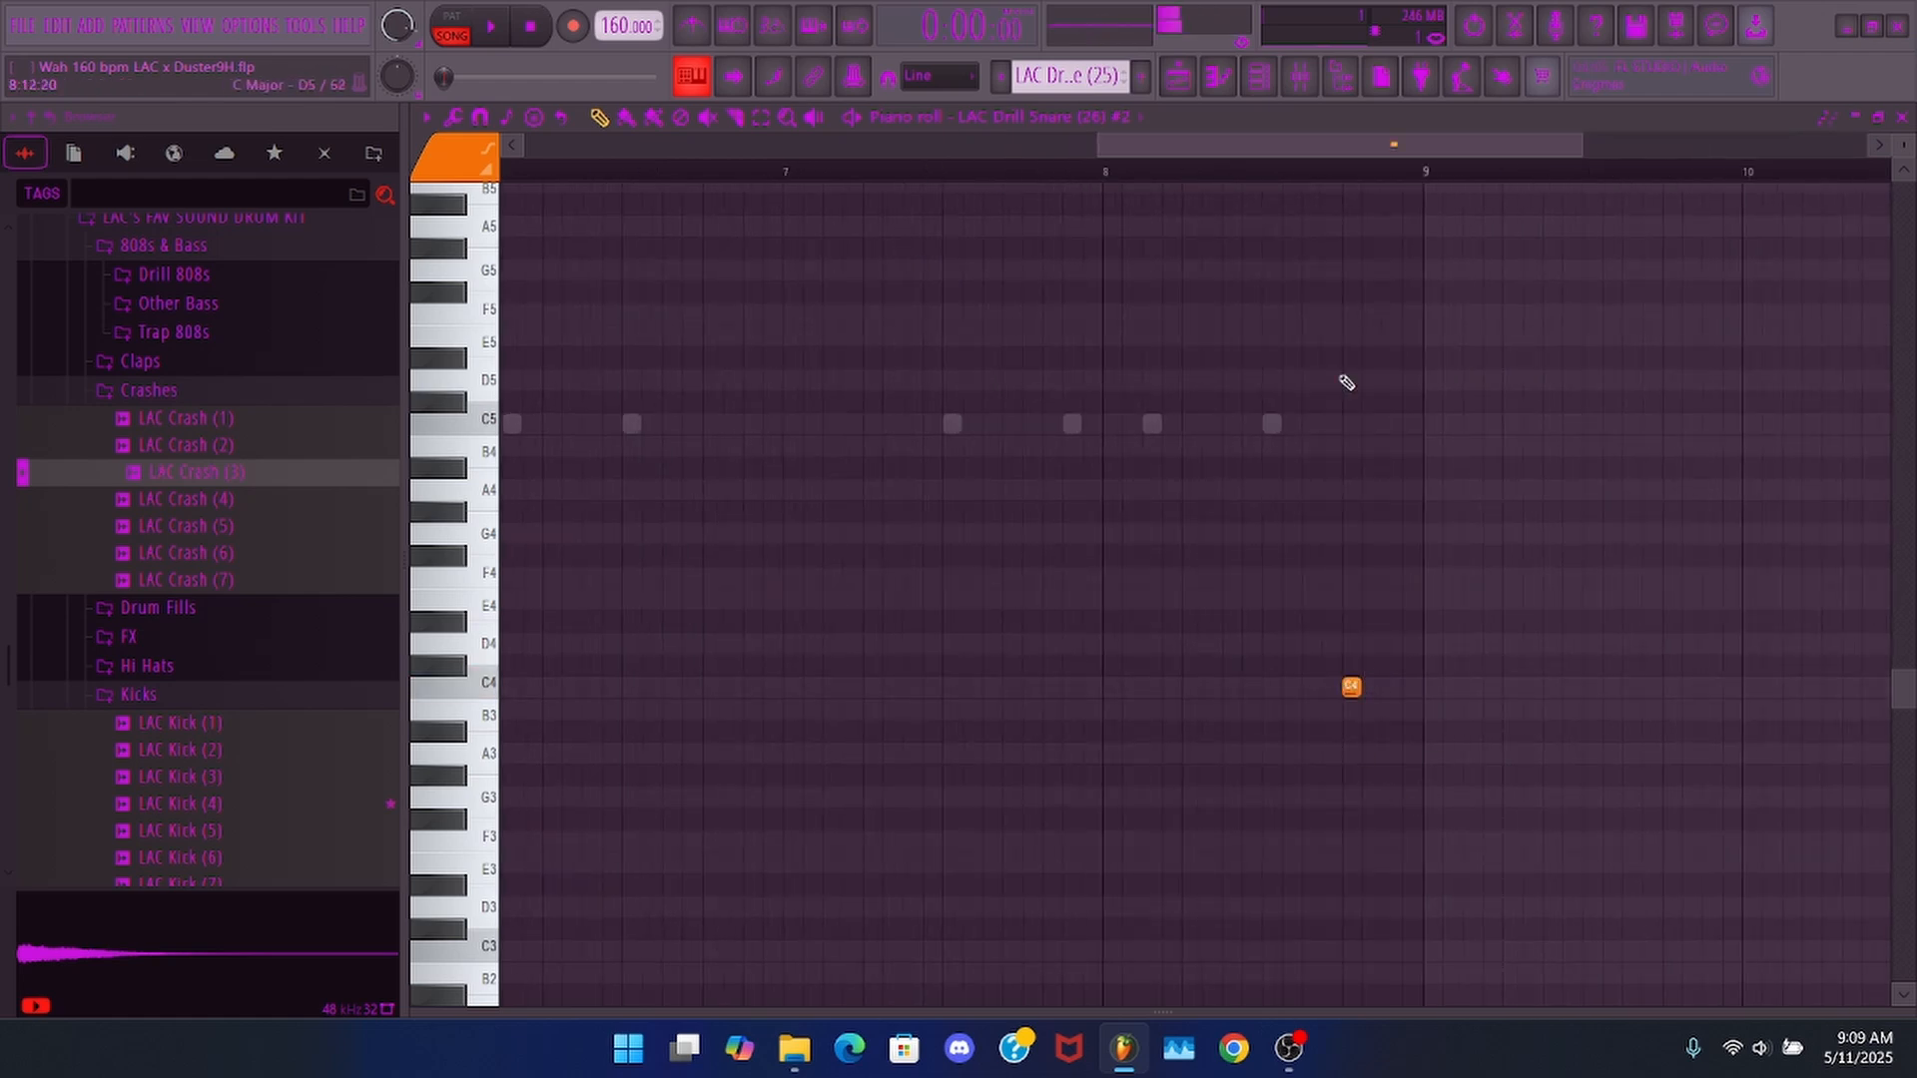
key("F9")
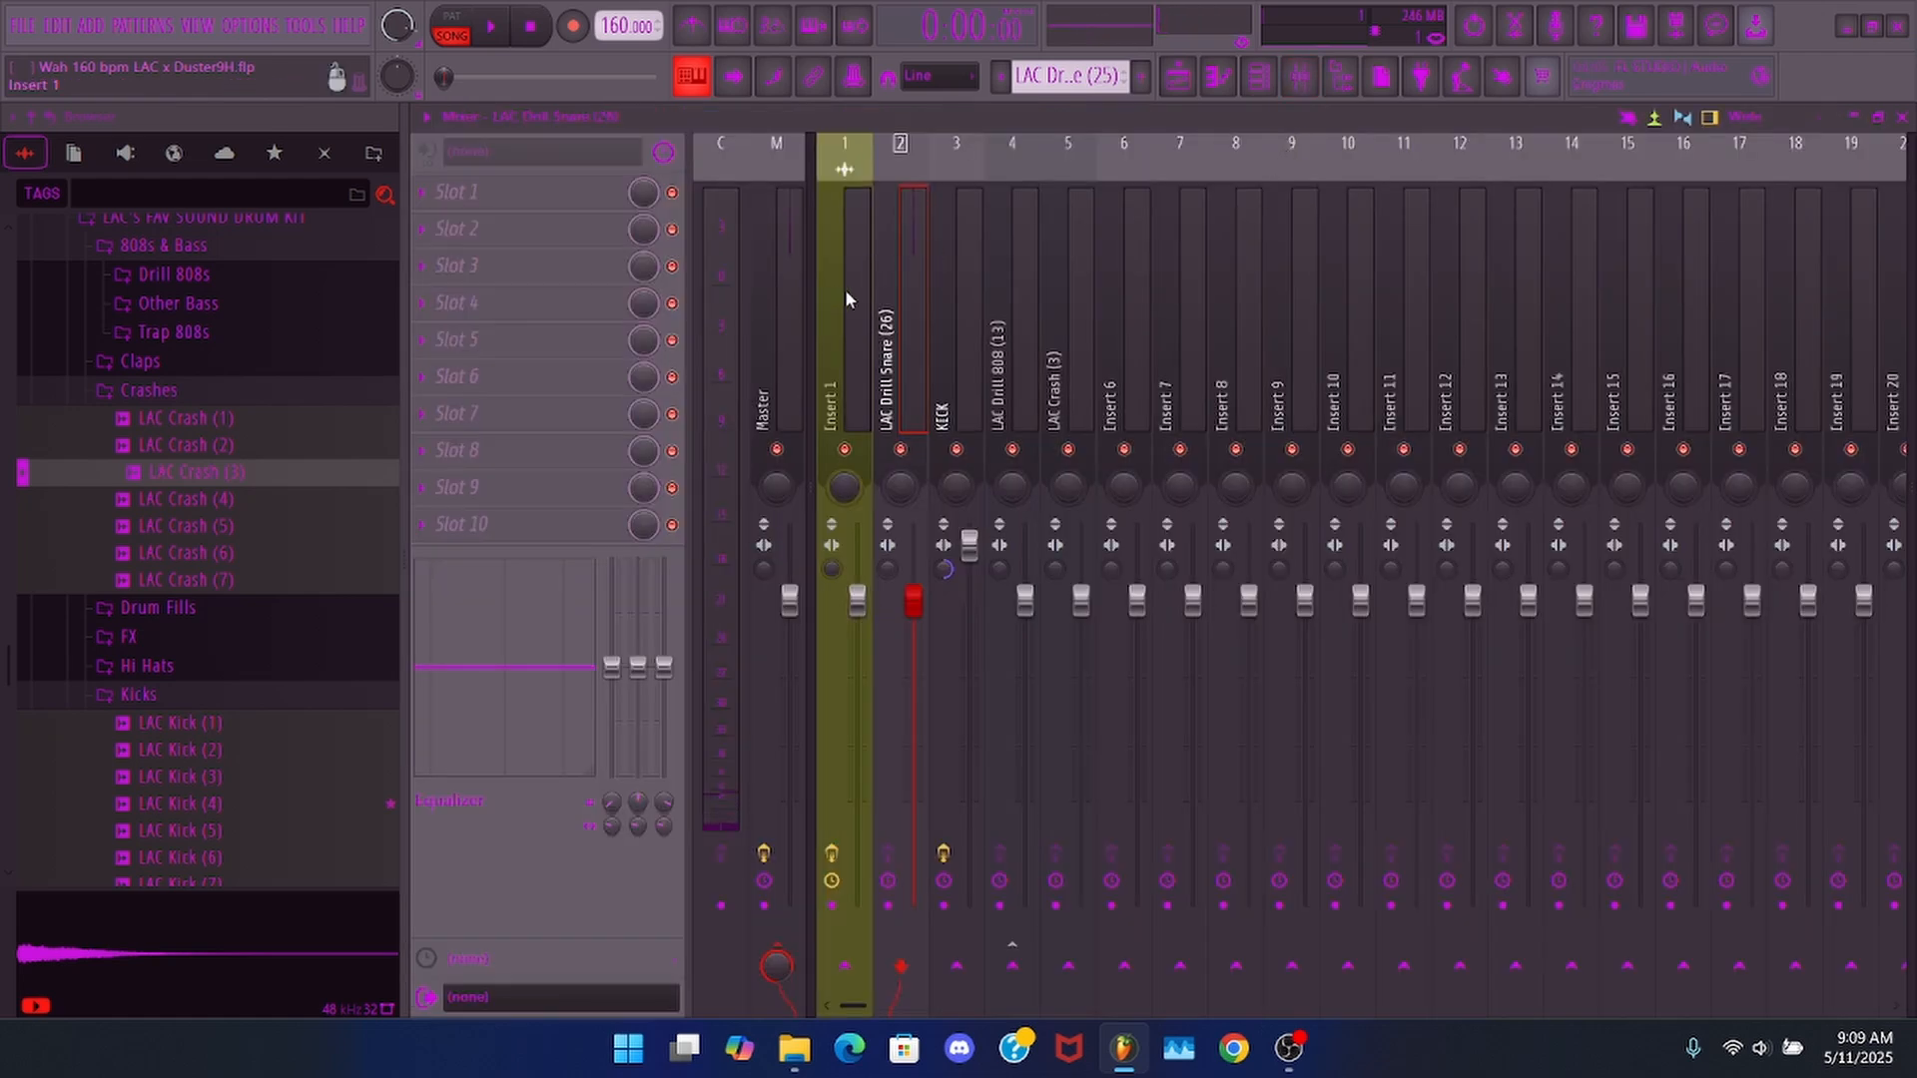
key("alt+Right")
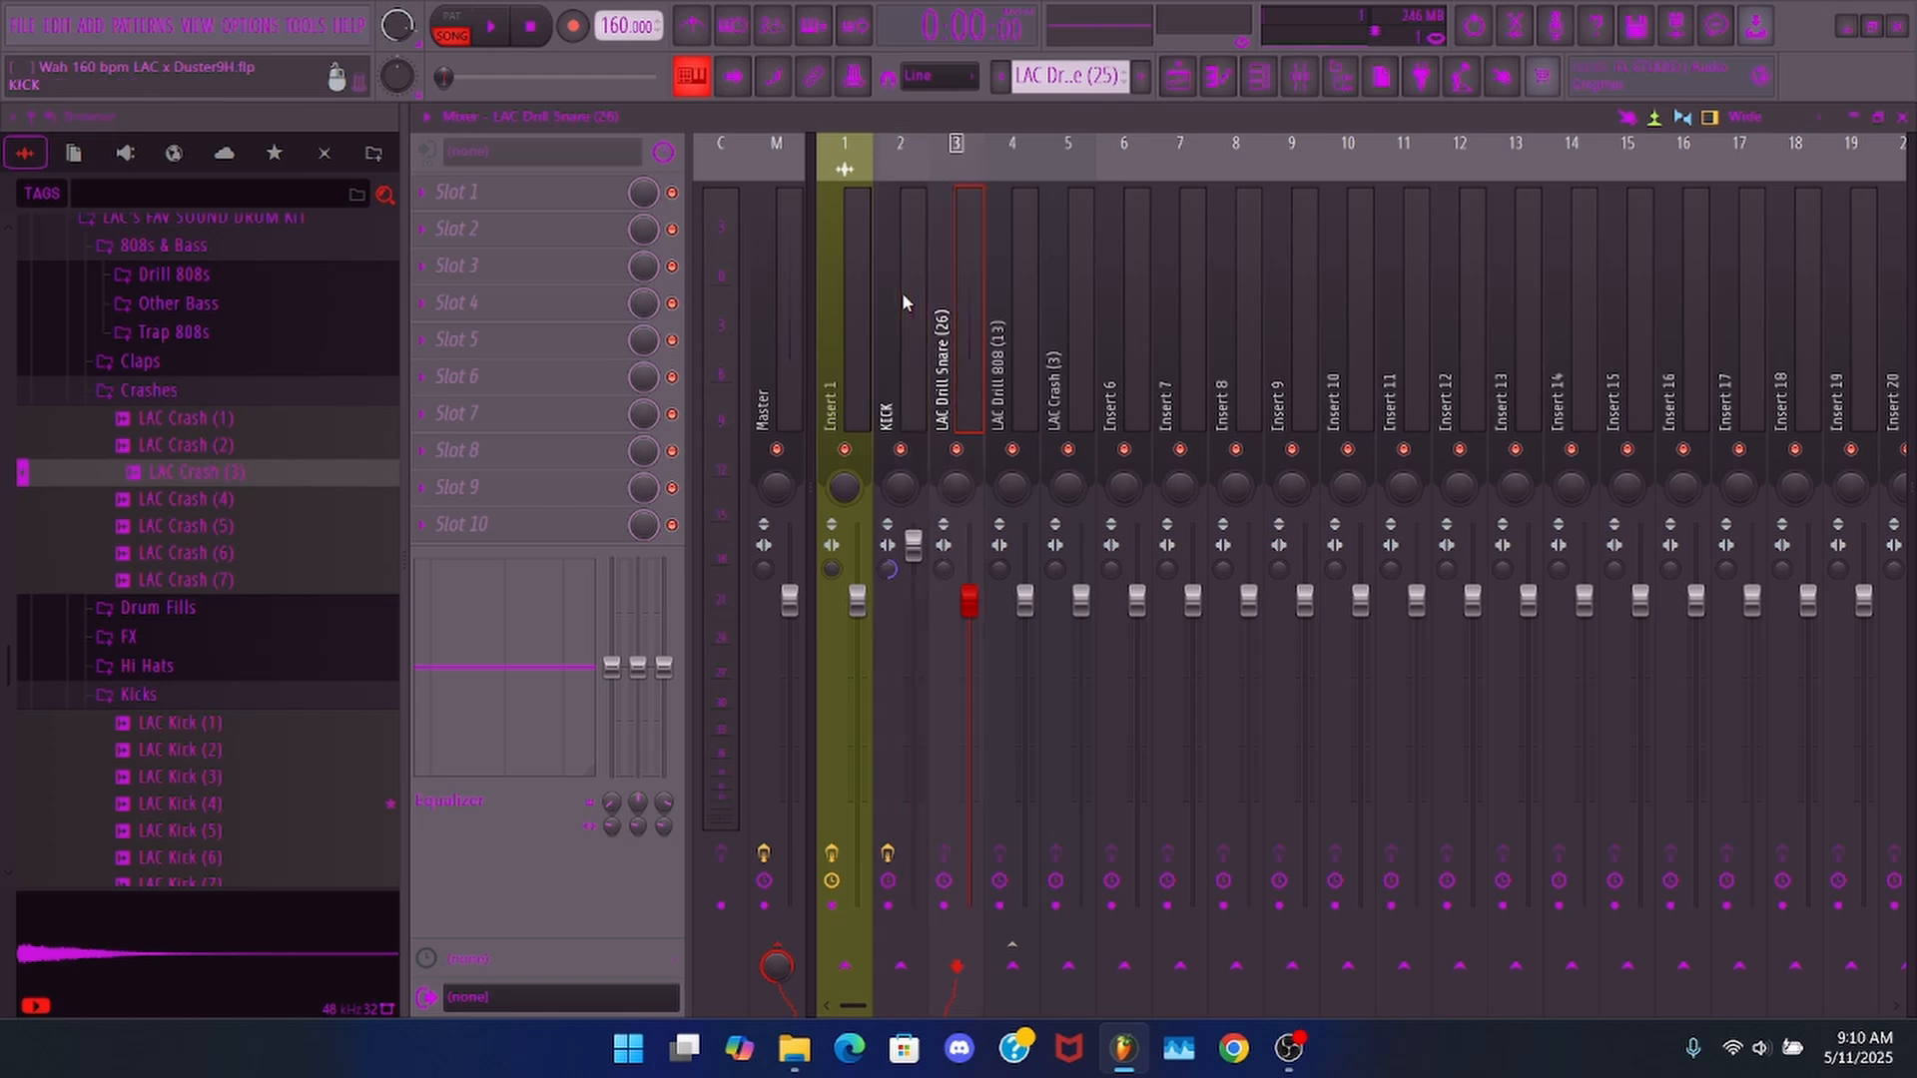
left_click(903, 294)
key("alt+Right")
key("Left")
key("Left")
key("Left")
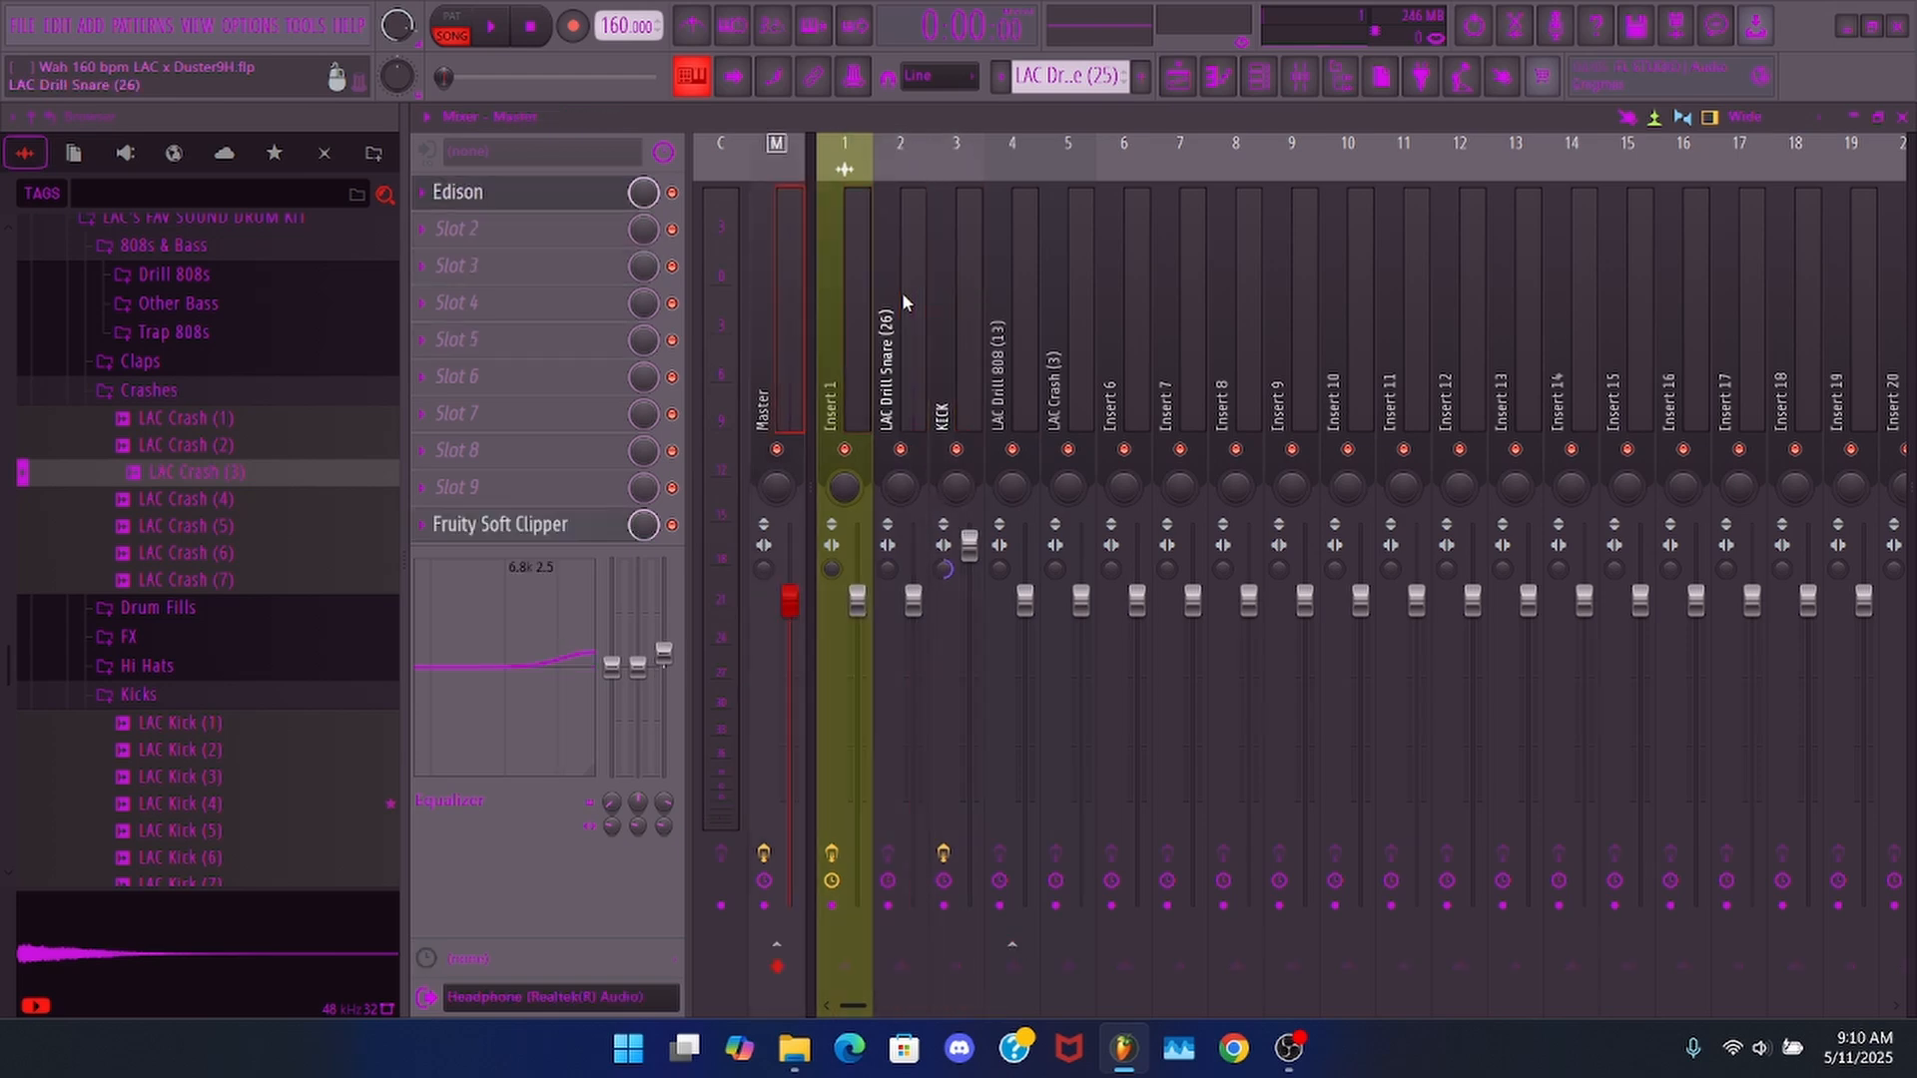
- Play the song and check the signal on the individual mixer tracks, ending on LAC Drill Snare (26)
key("Right")
key("space")
key("Right")
key("Right")
key("Right")
key("Left")
key("Left")
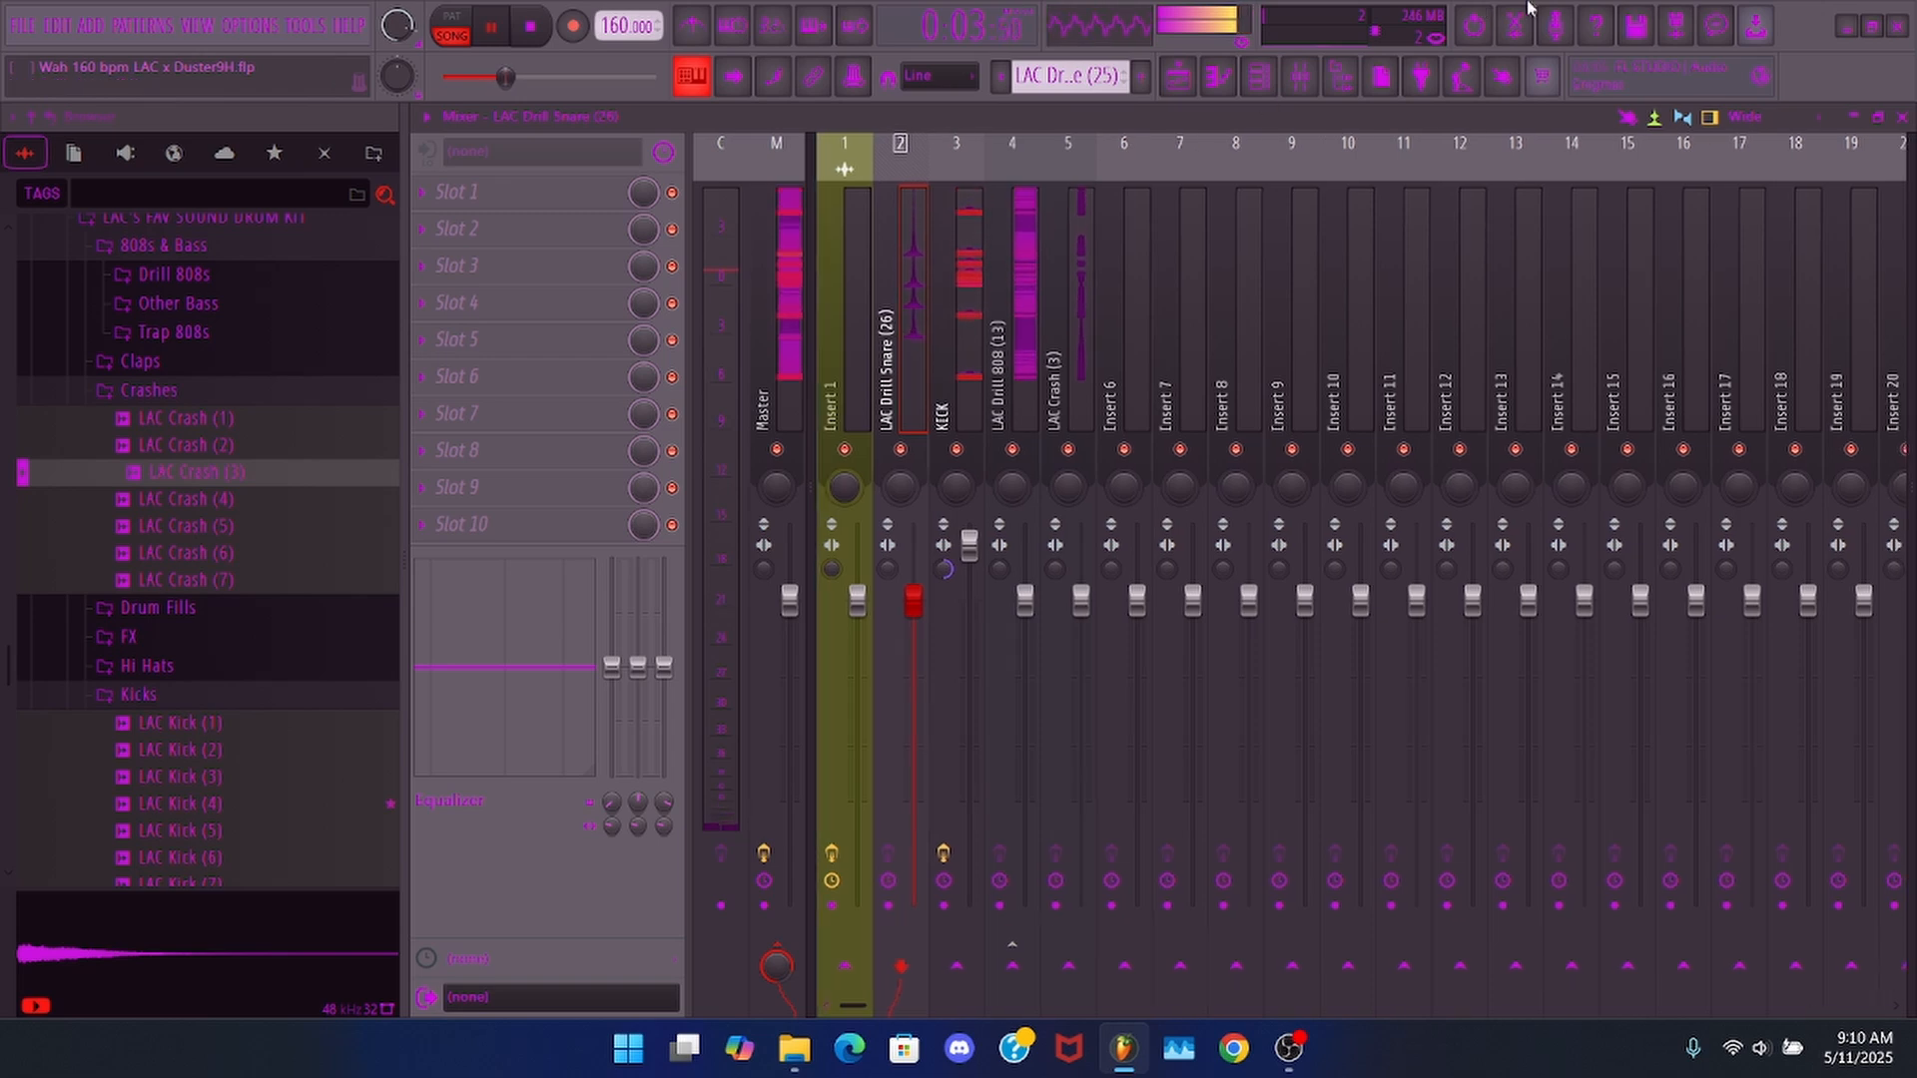
- Route the LAC Drill Snare (26) #2 channel to mixer track 6 and close the channel rack
left_click(1259, 86)
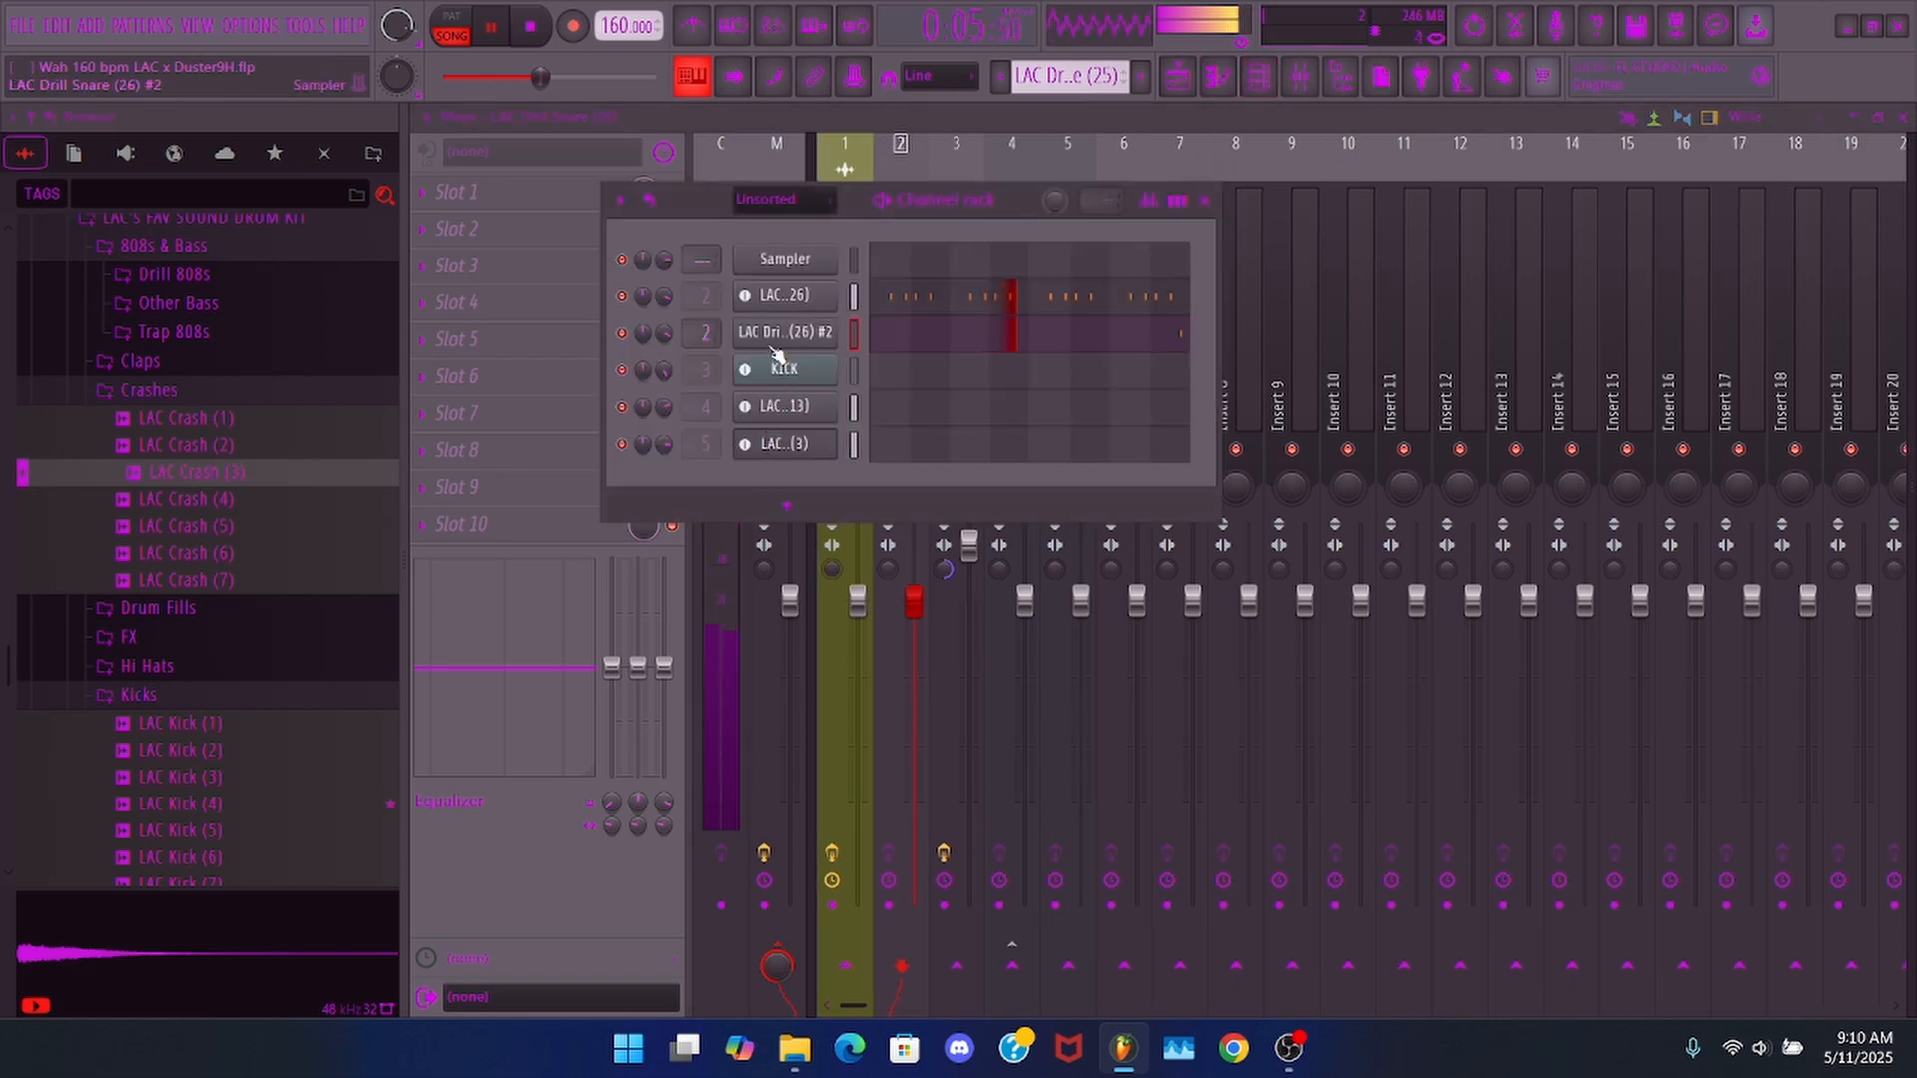
scroll(704, 332, "up", 4)
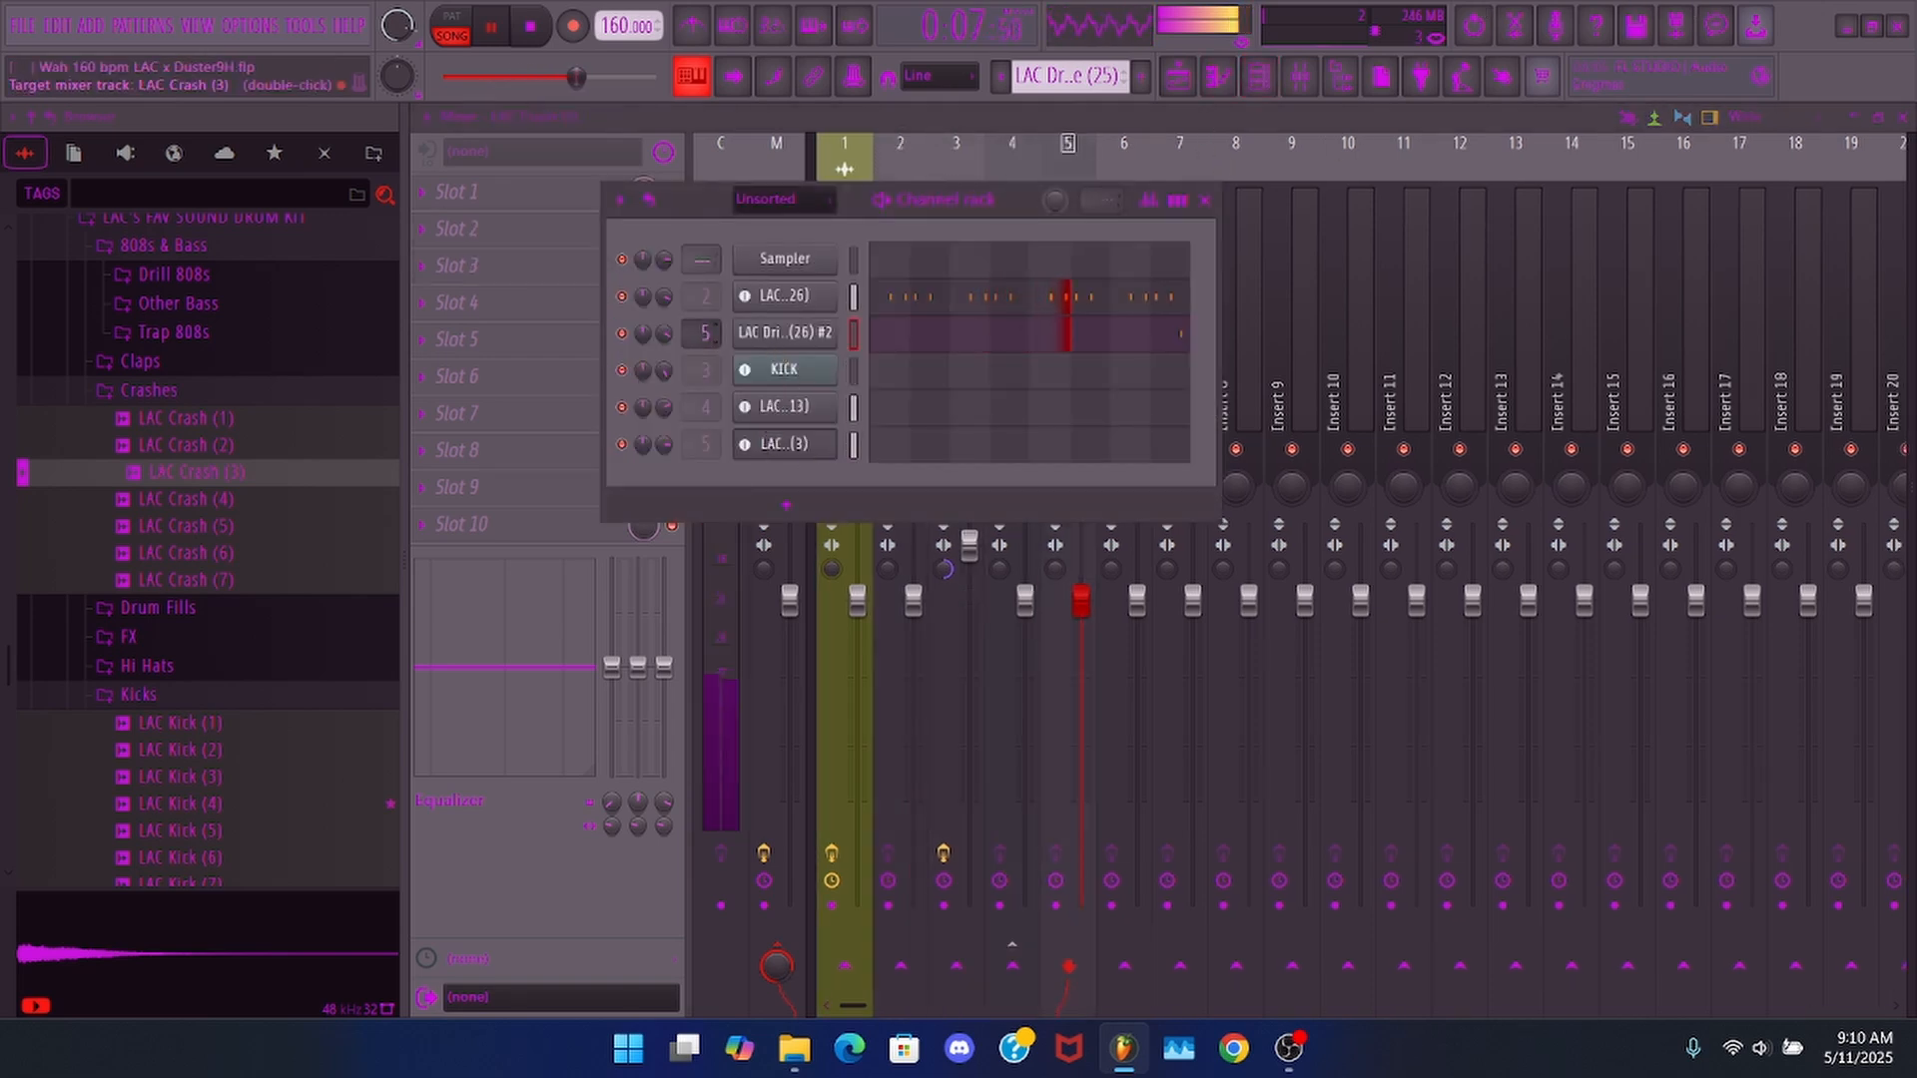
left_click(1199, 200)
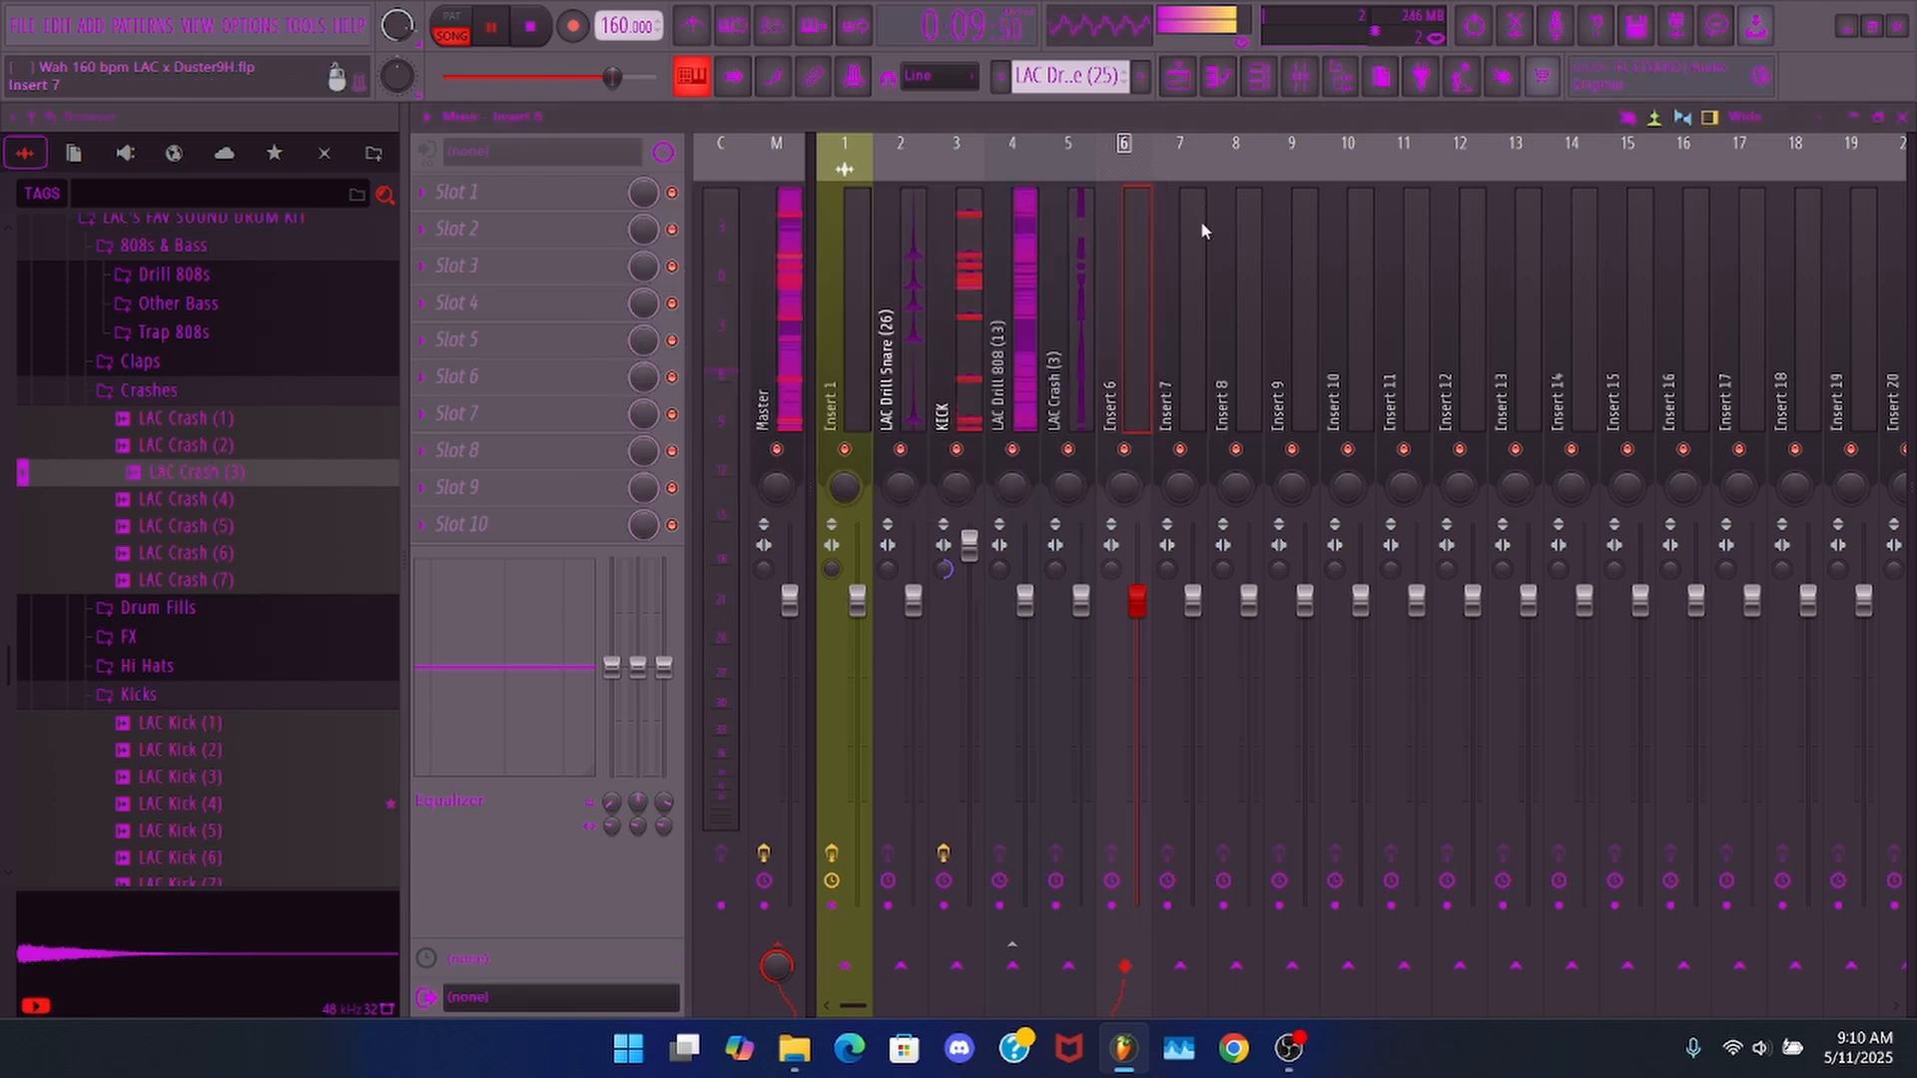
- Stop playback and rename the Insert 6 mixer track to "low snare"
key("space")
right_click(1164, 320)
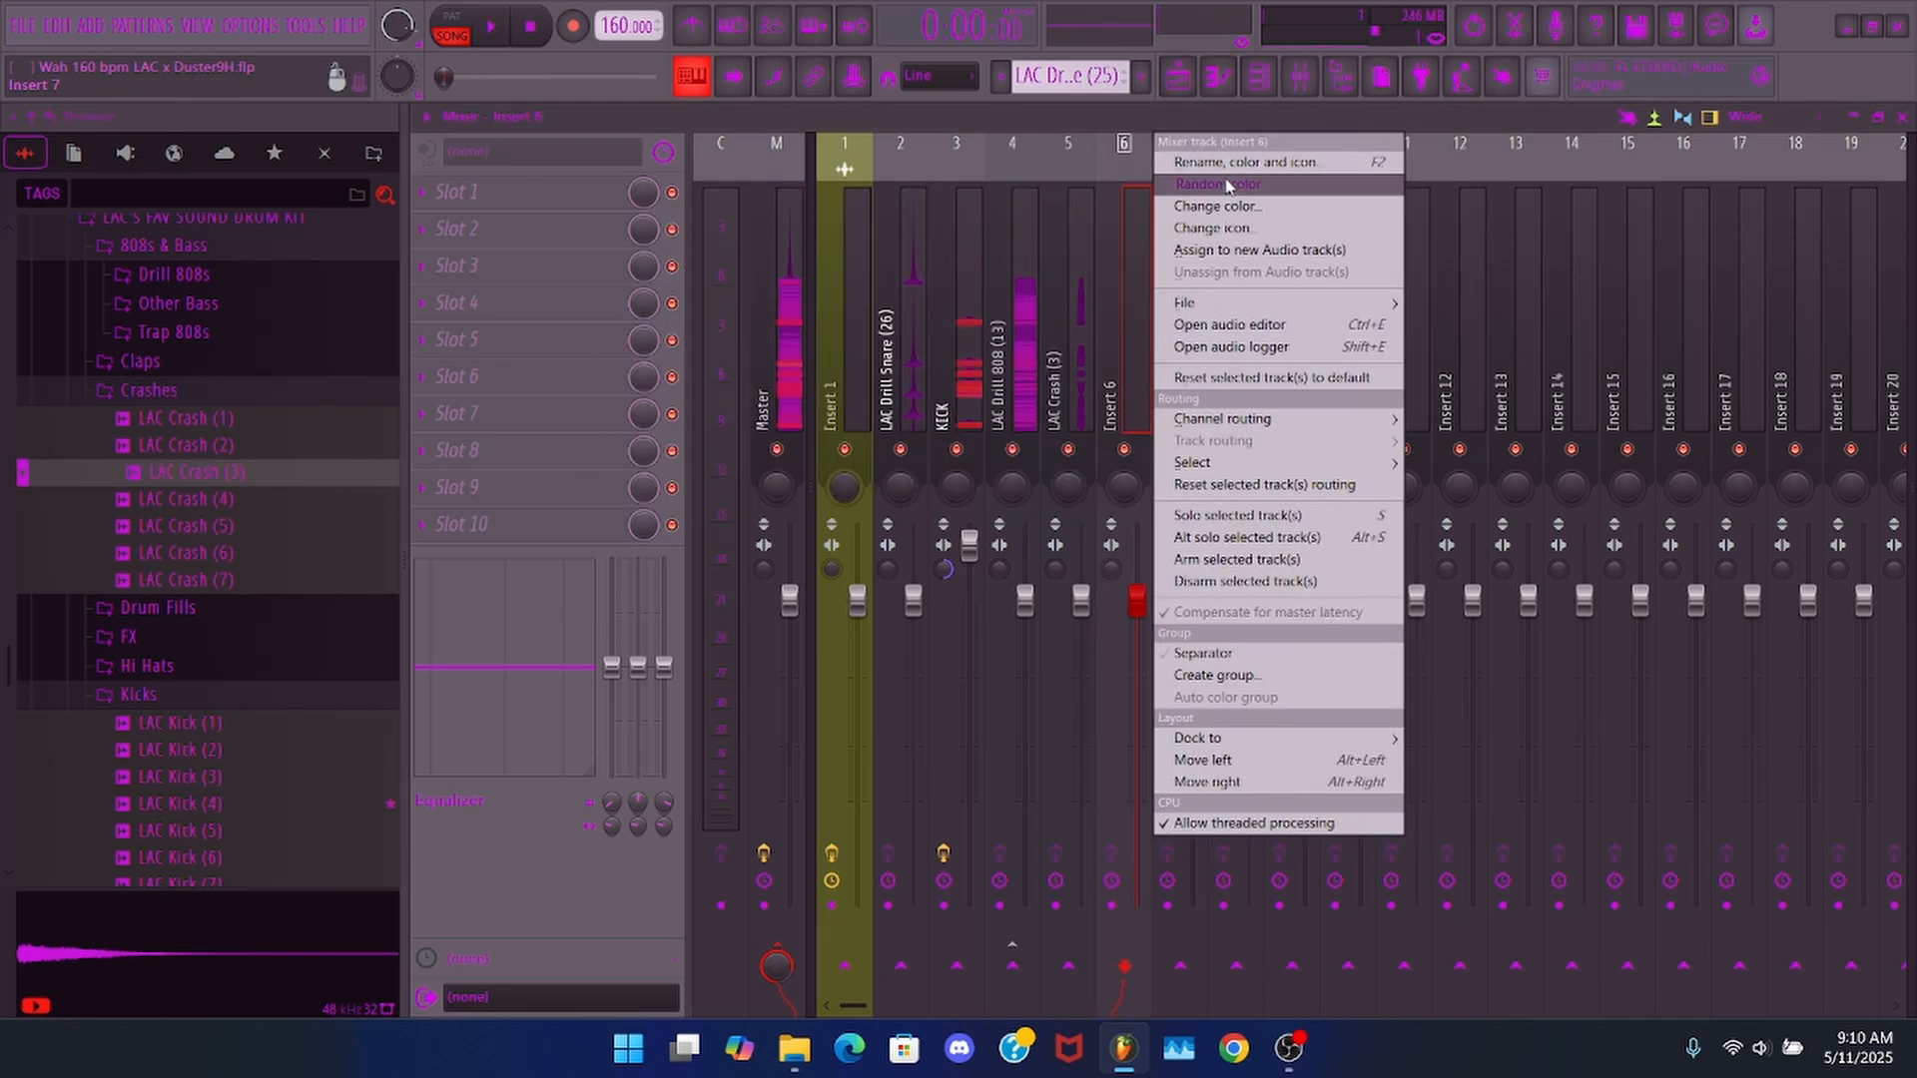
left_click(1228, 158)
type("low sna")
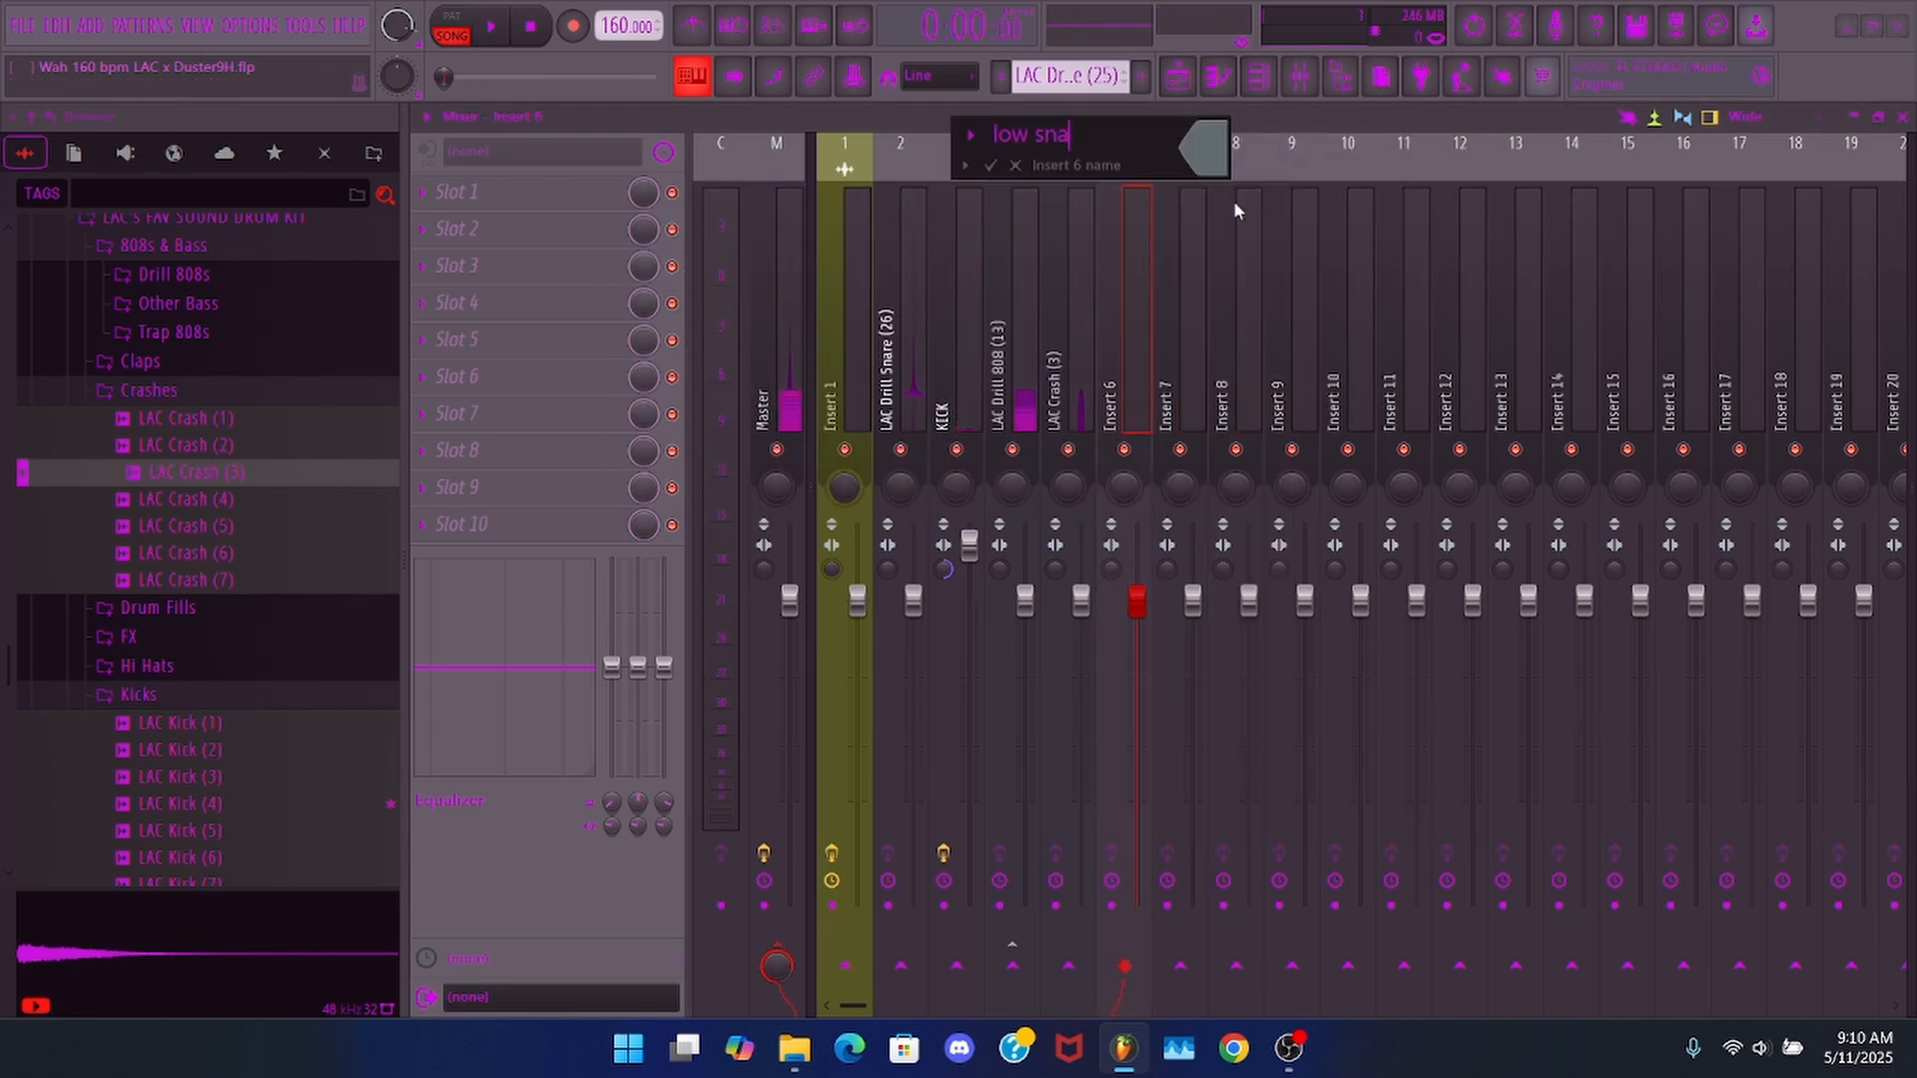
type("re")
key("Return")
- Load Fruity Delay 2 with the DELAY FADE preset in effect slot 2 of the low snare track and close the mixer
left_click(559, 262)
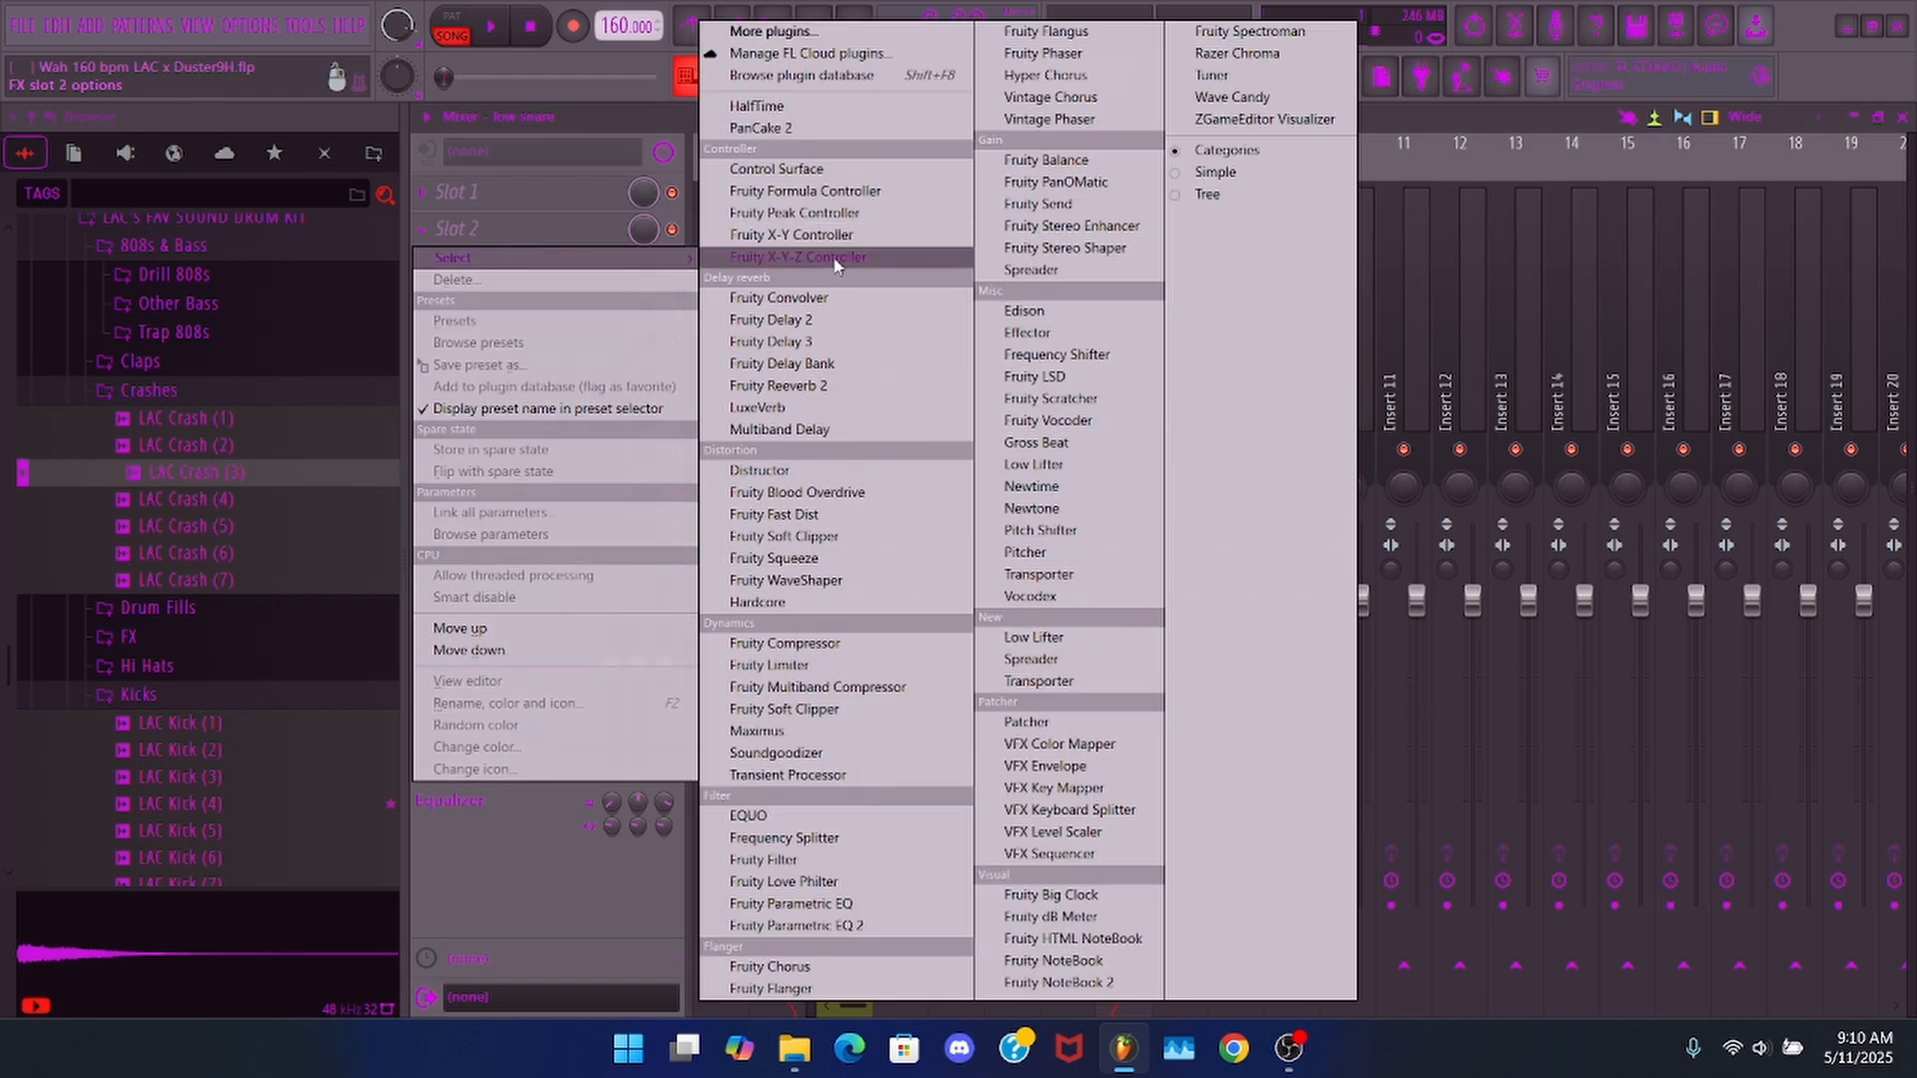
left_click(844, 320)
left_click(1023, 442)
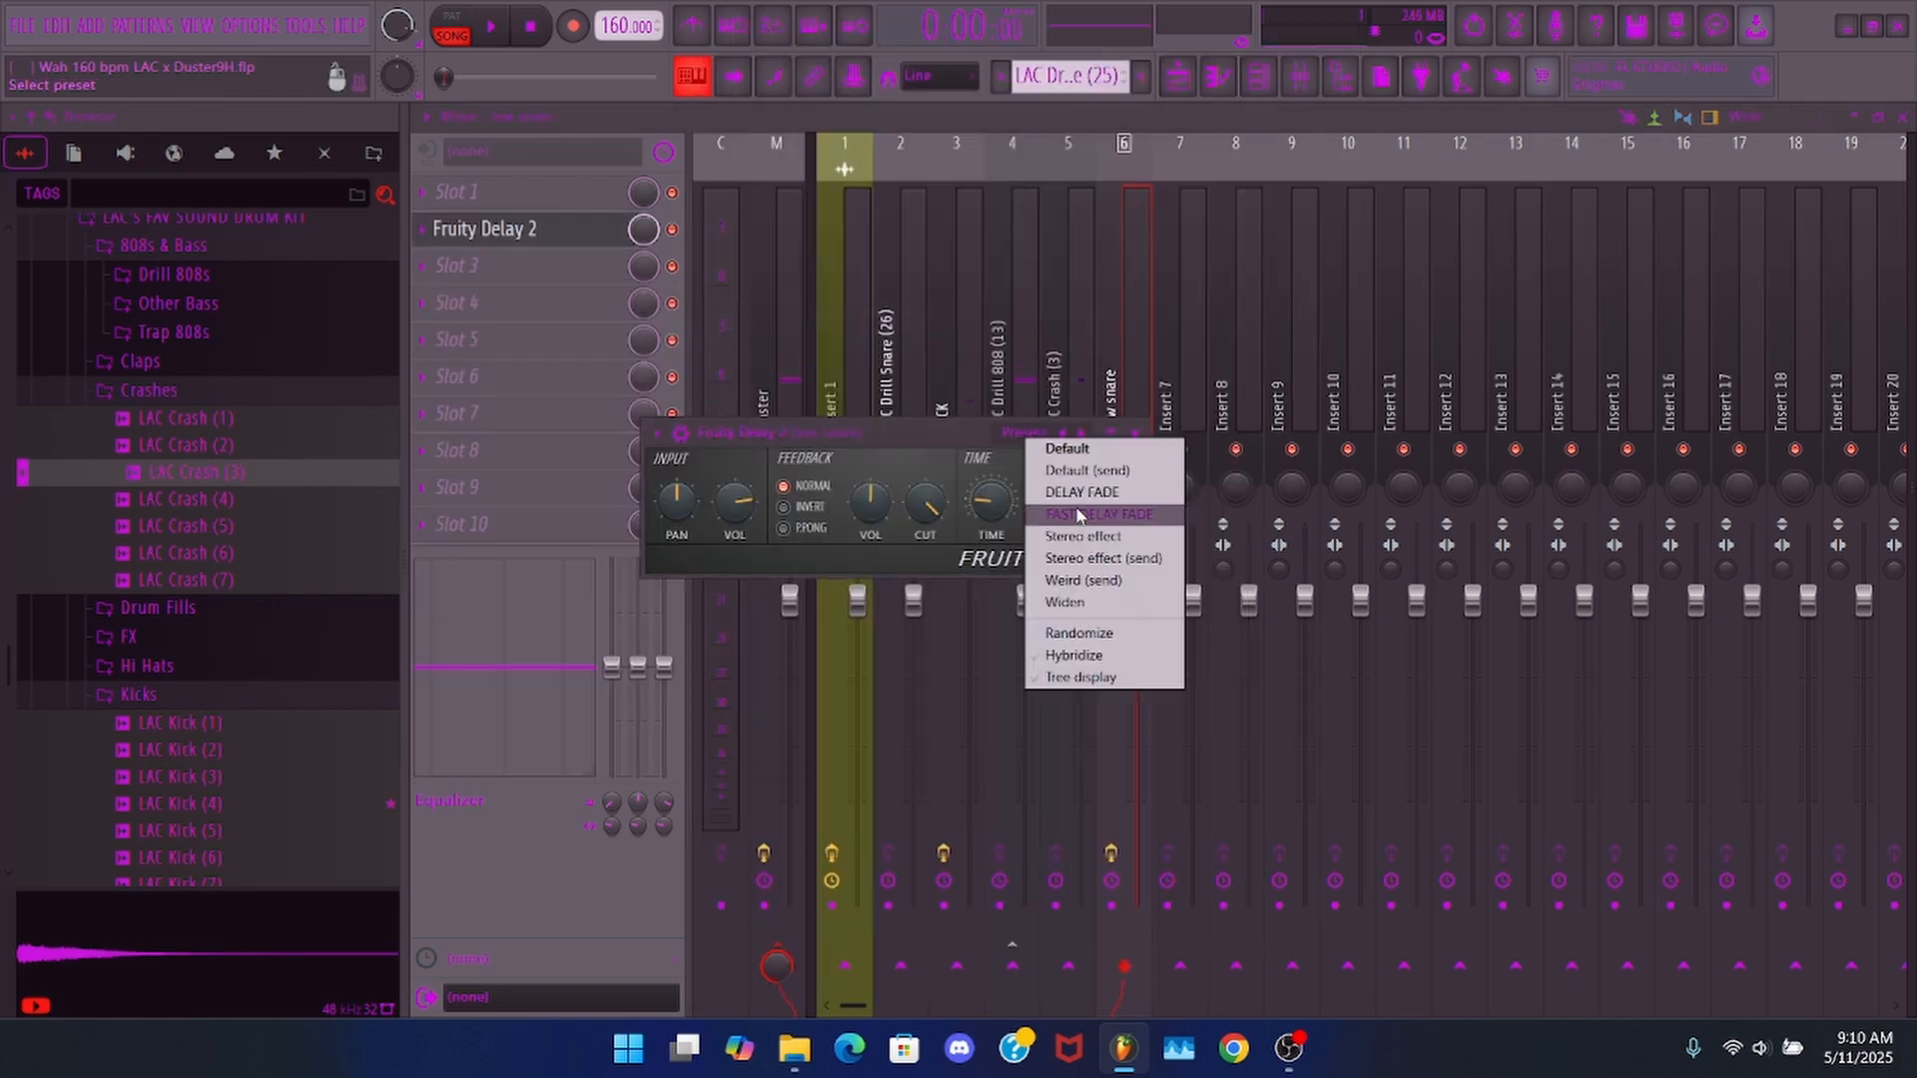
left_click(1070, 506)
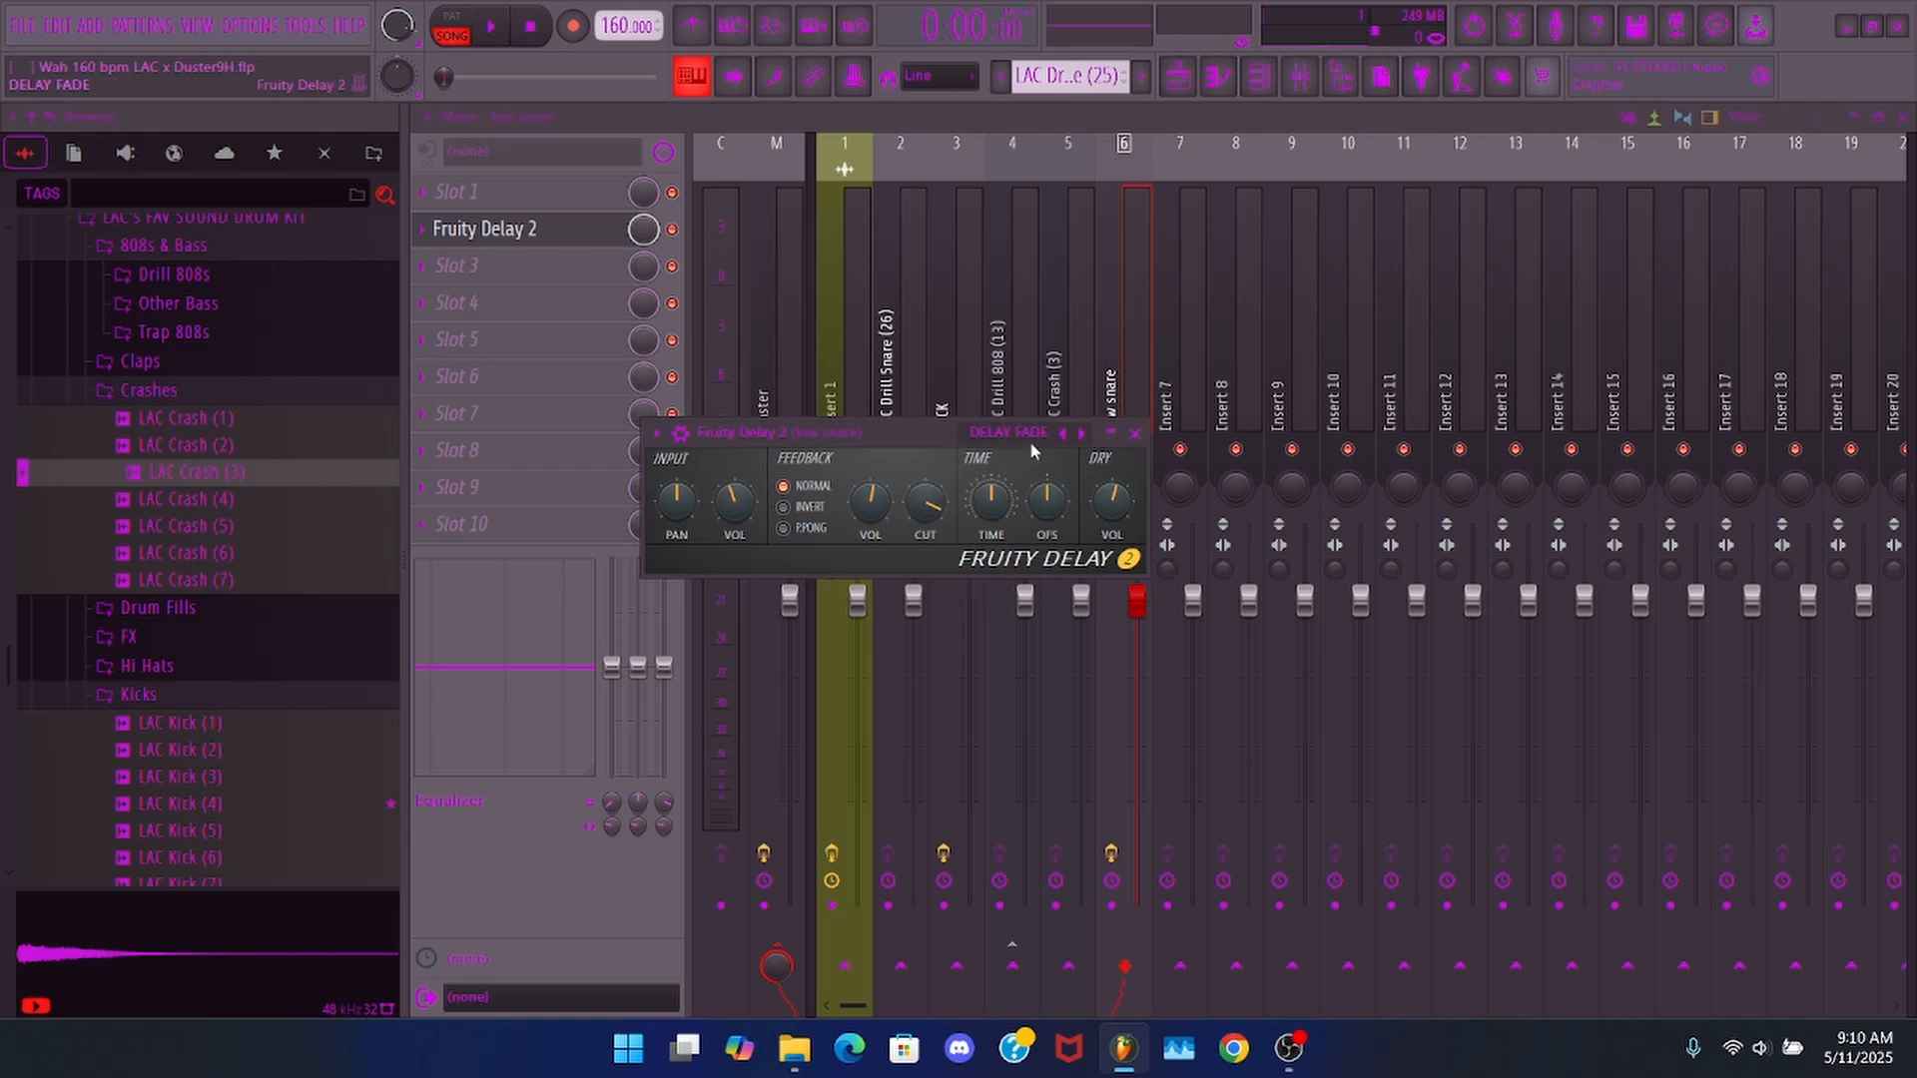
left_click(1134, 434)
left_click(1897, 117)
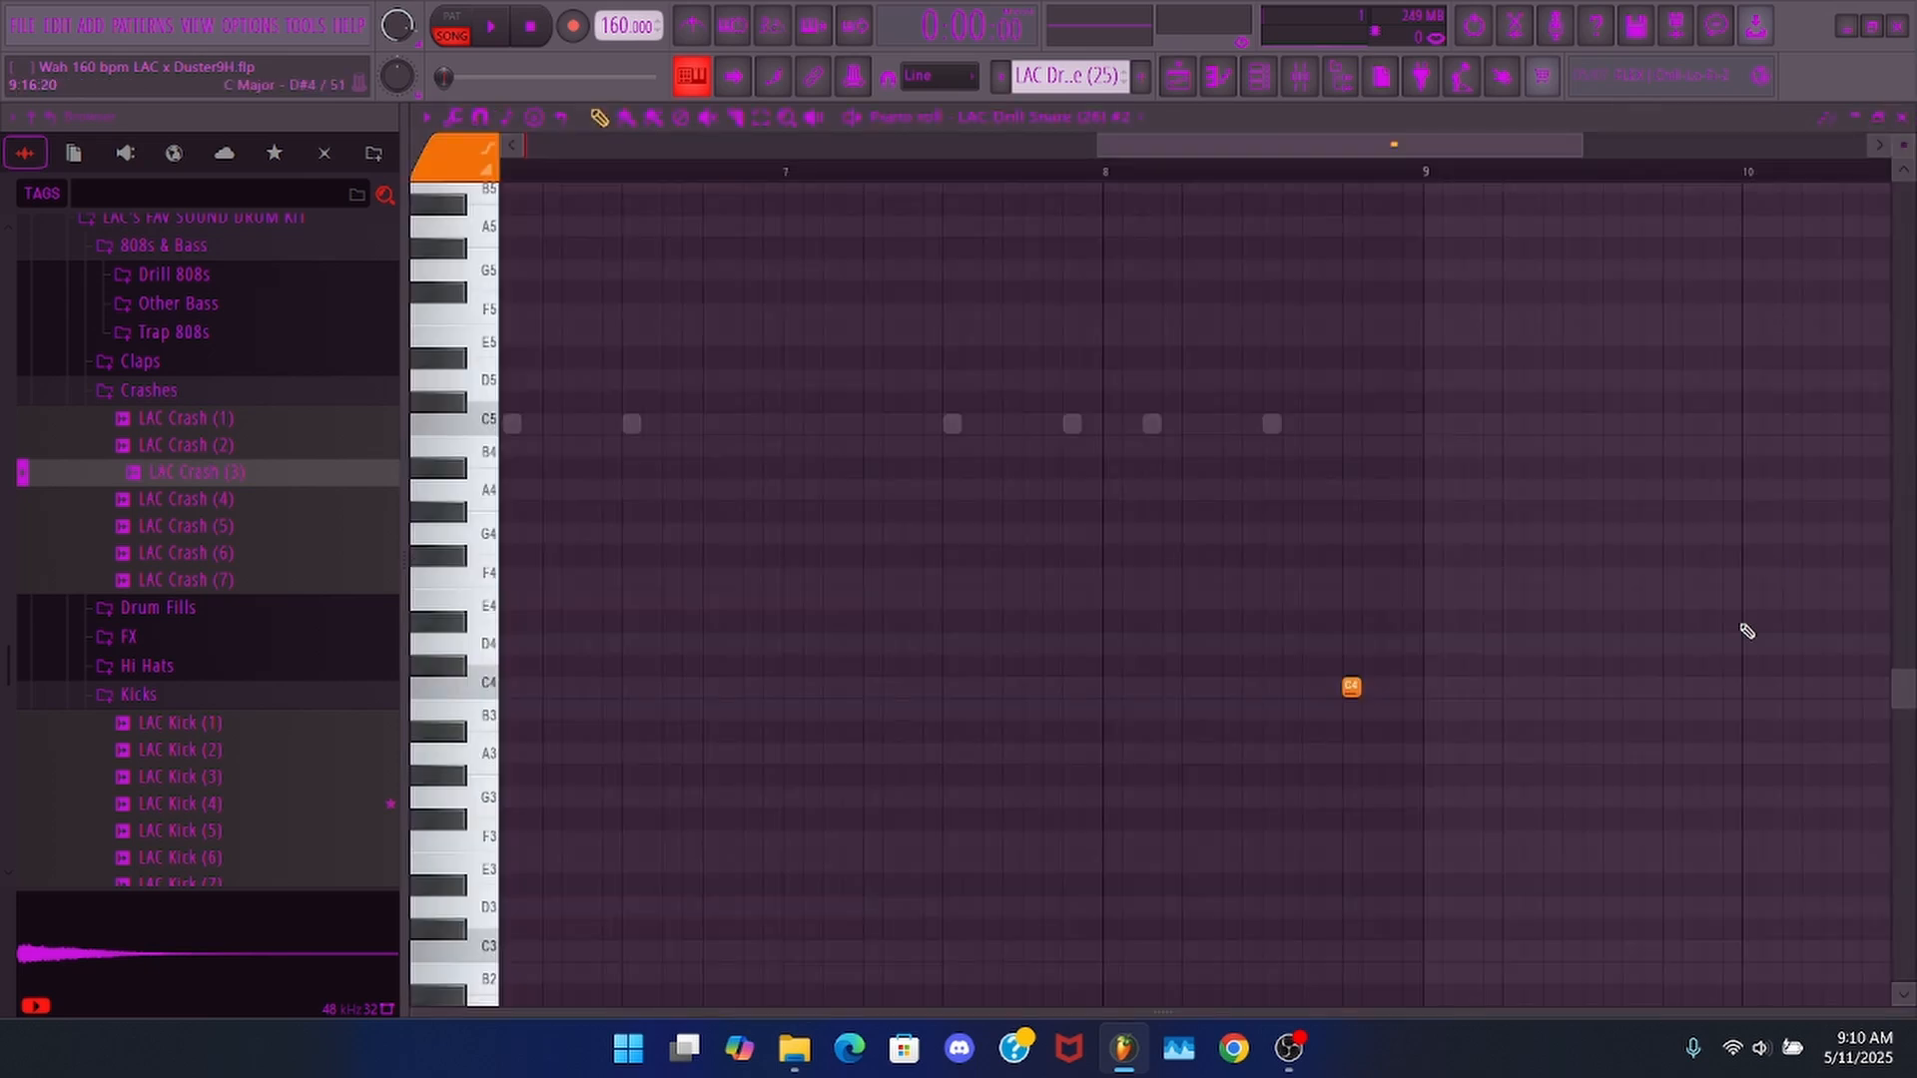
- Play the song to hear the delayed low snare and select its C4 note
key("space")
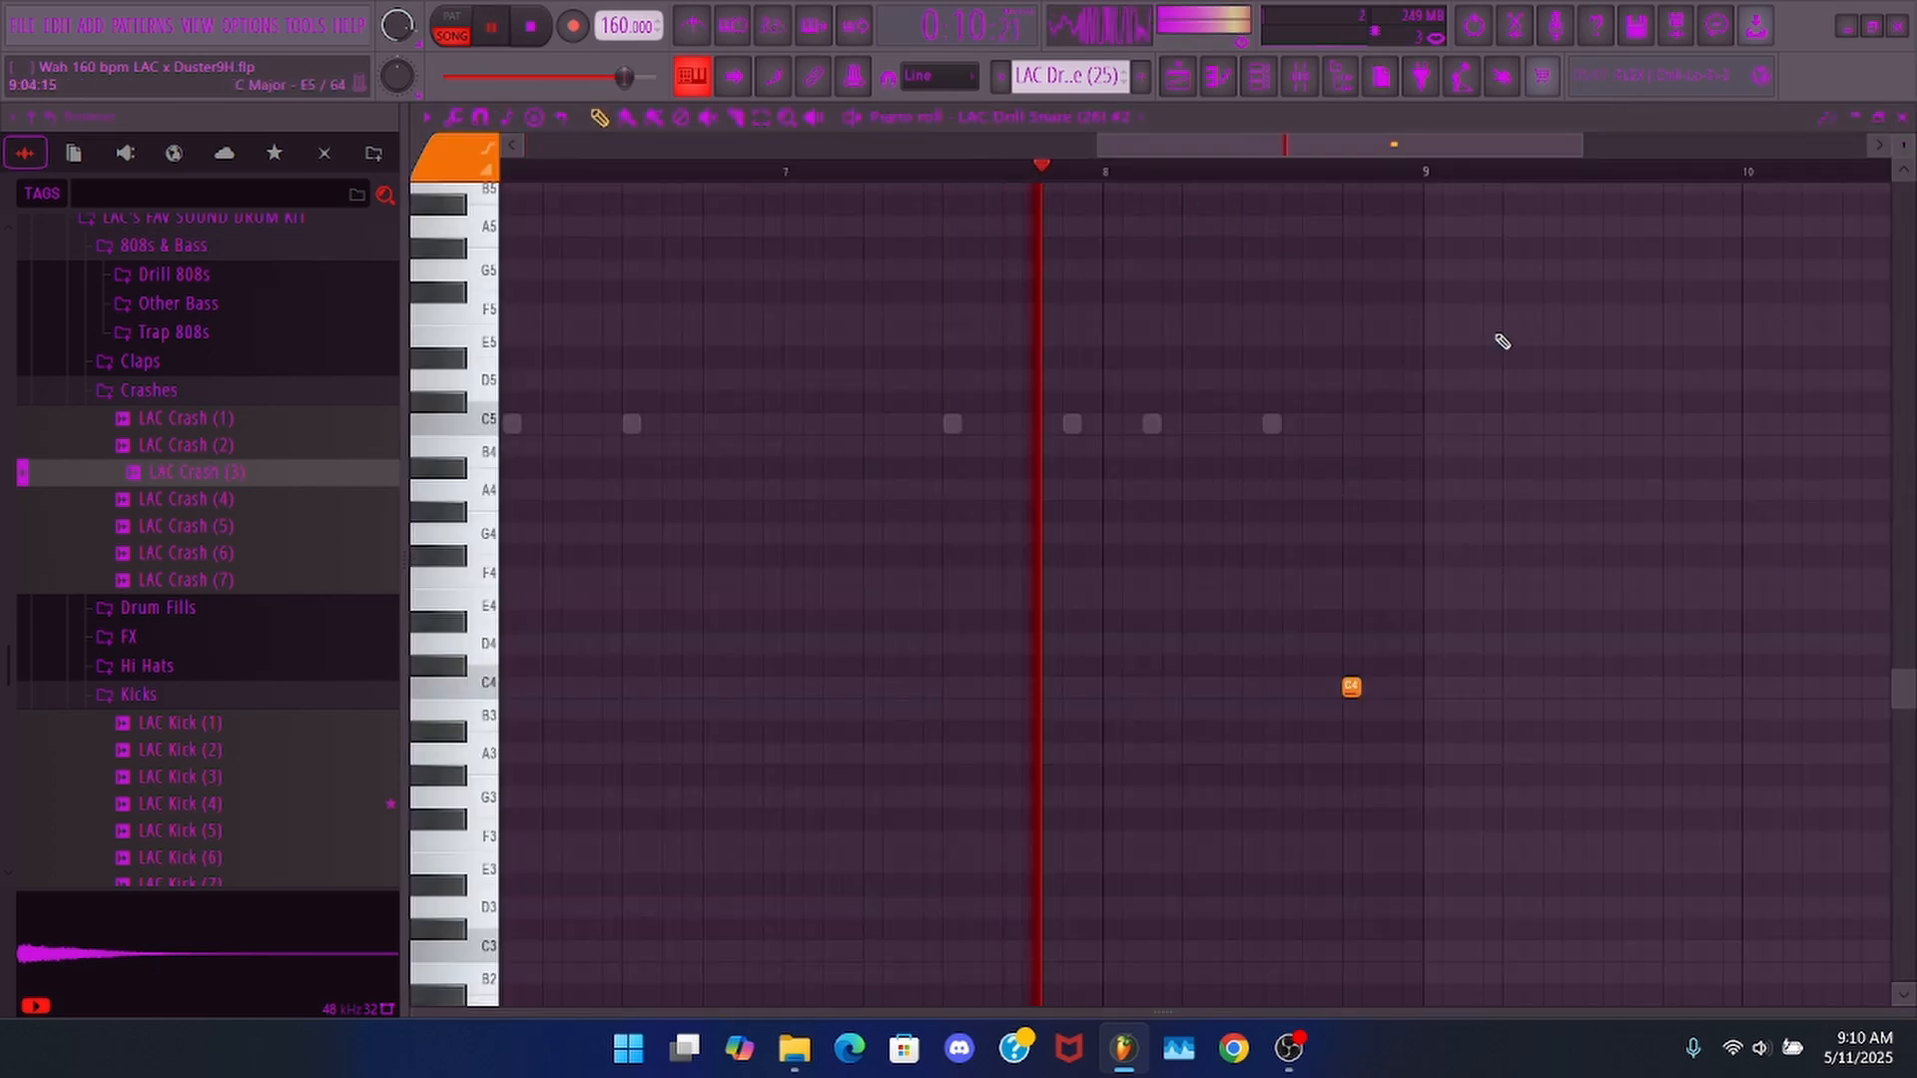
key("space")
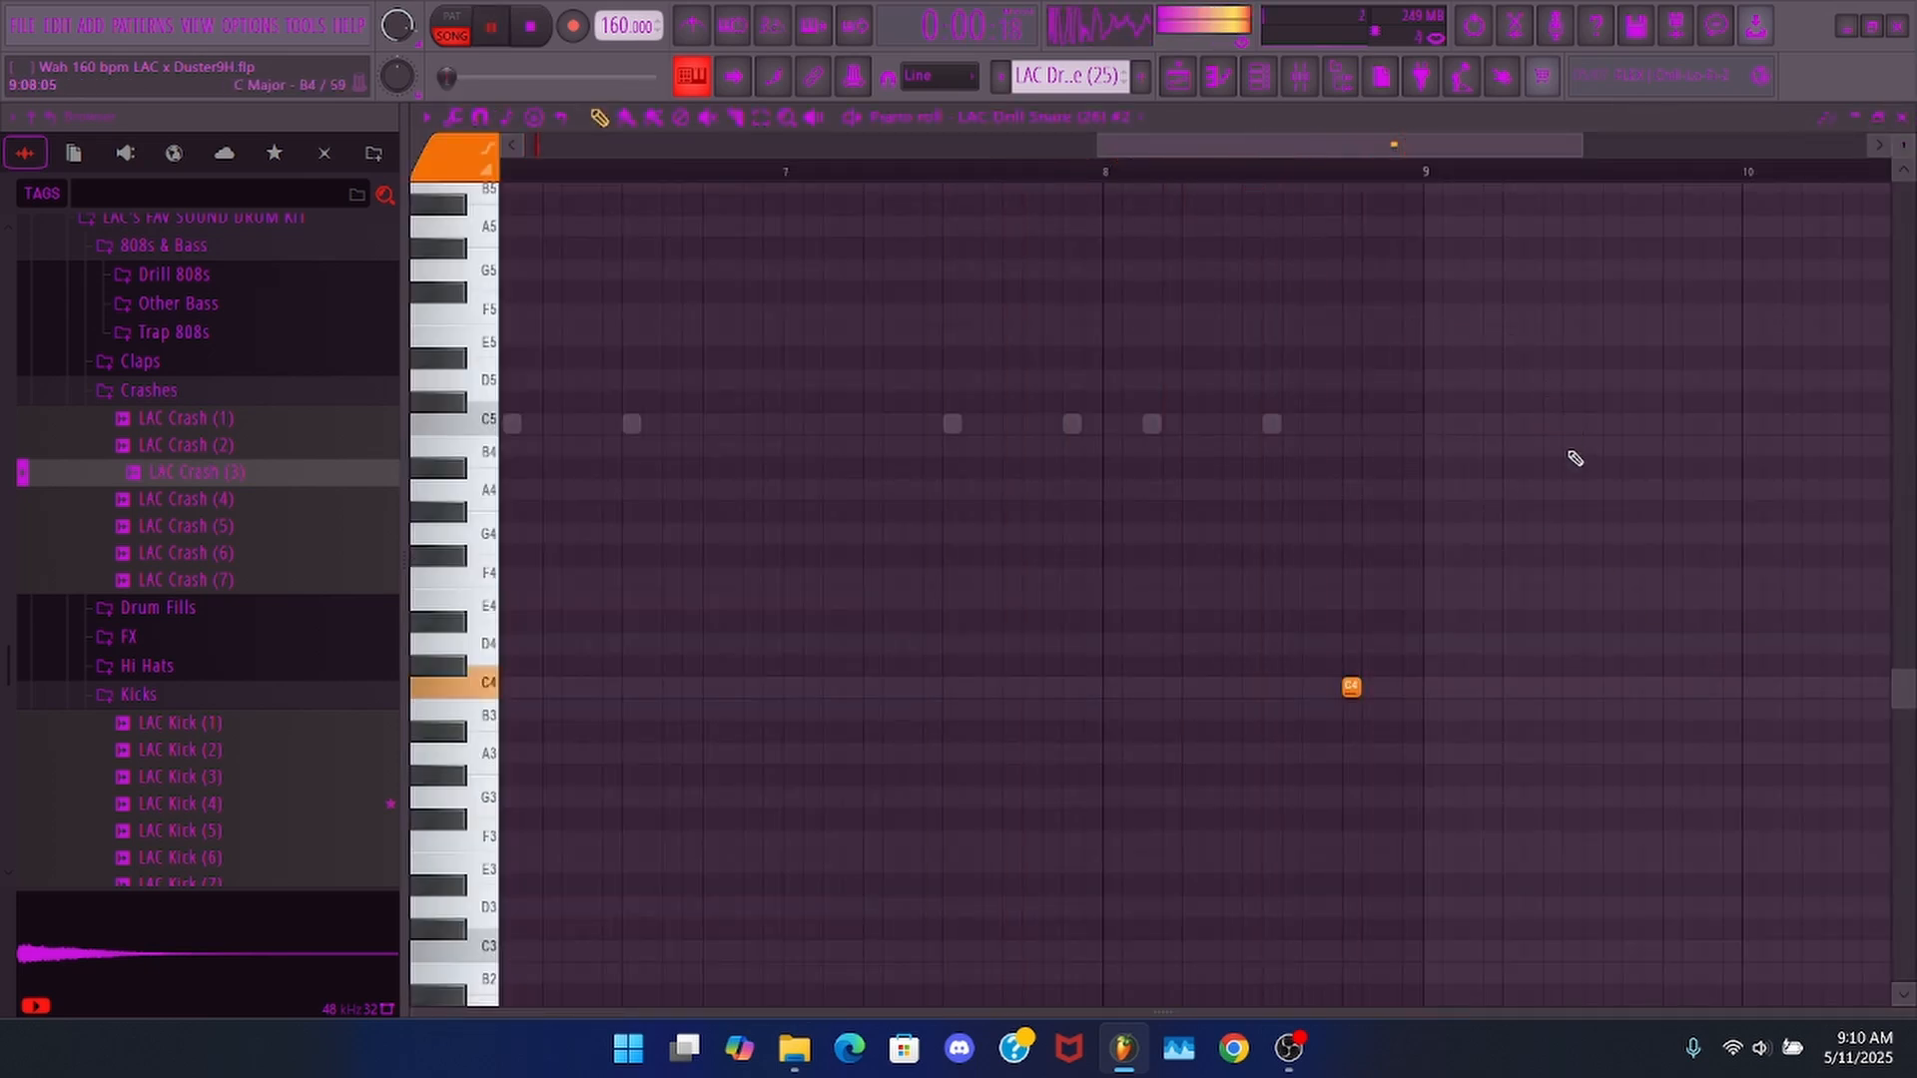
key("ctrl+a")
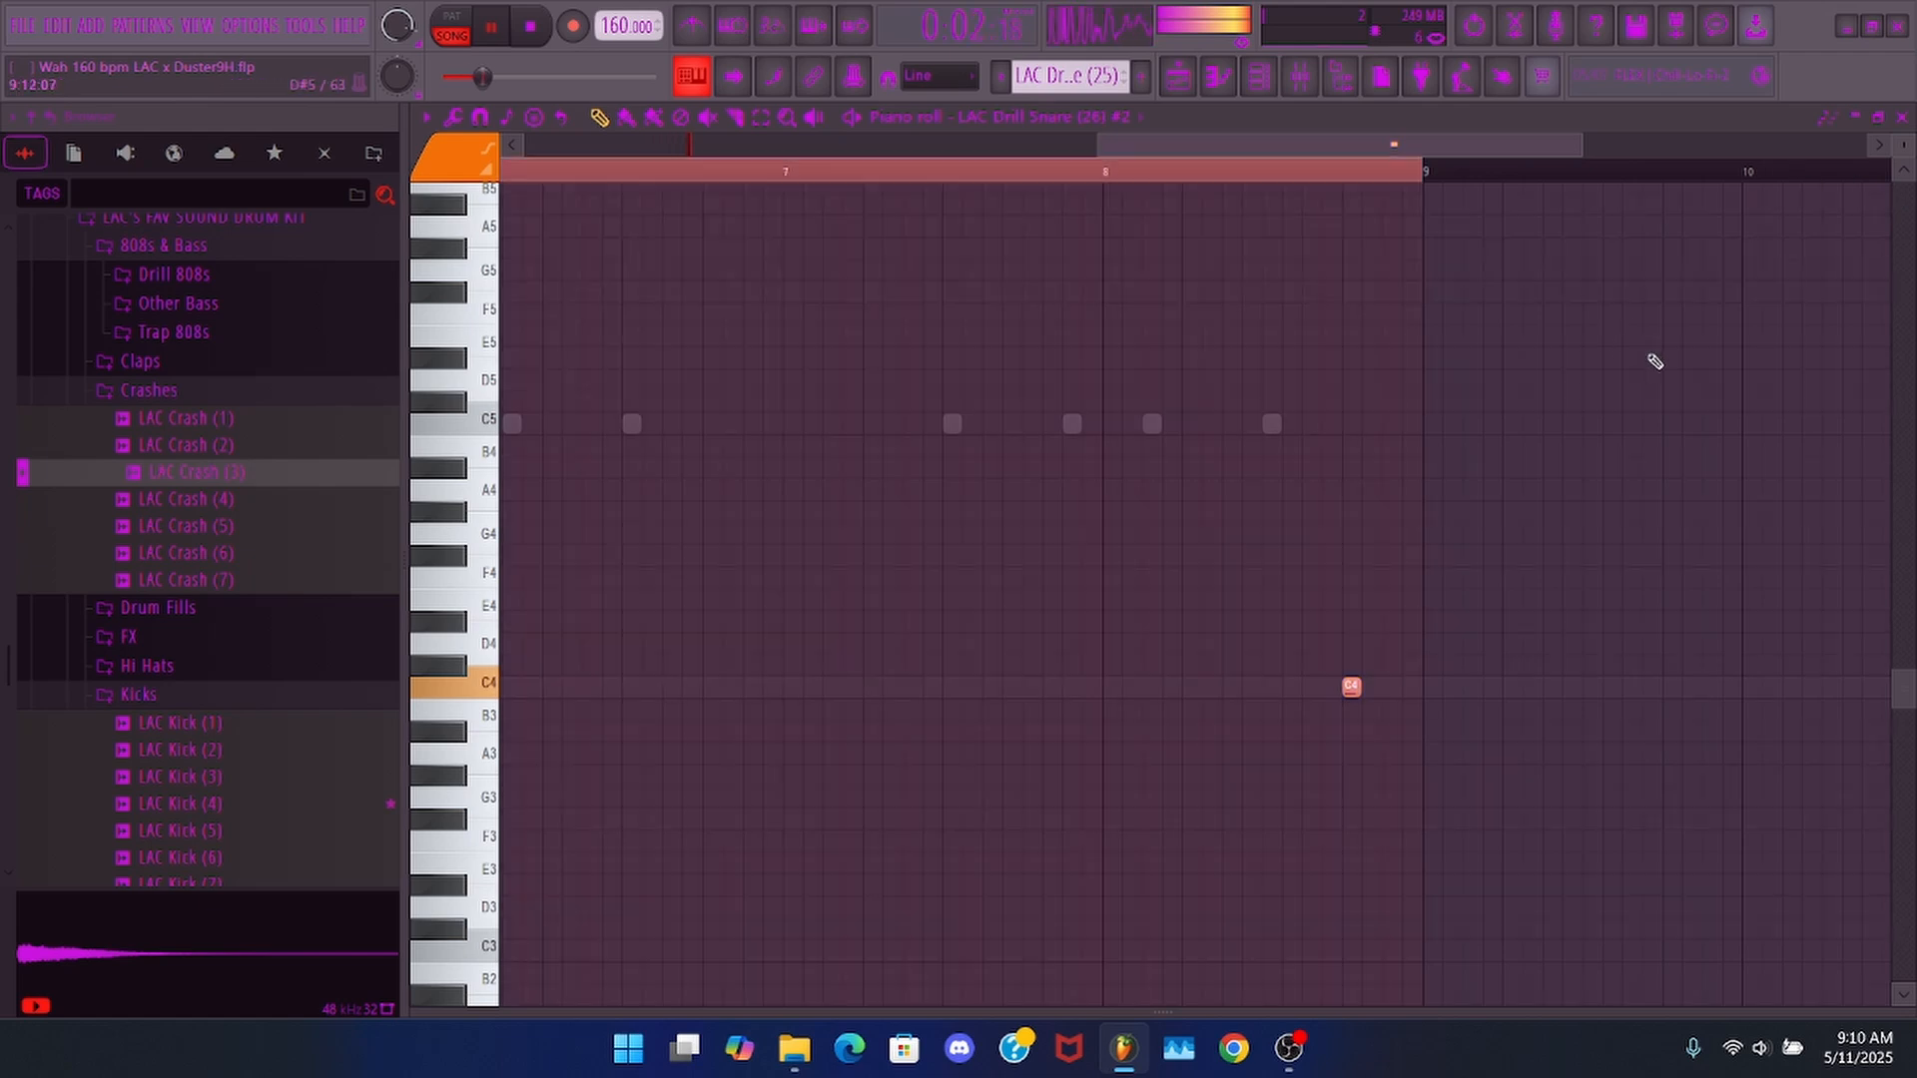
- Return to the playlist and reactivate the muted WAH loop track by toggling solo on the LAC Drill Snare (26) track
left_click(1902, 117)
left_click(1053, 171)
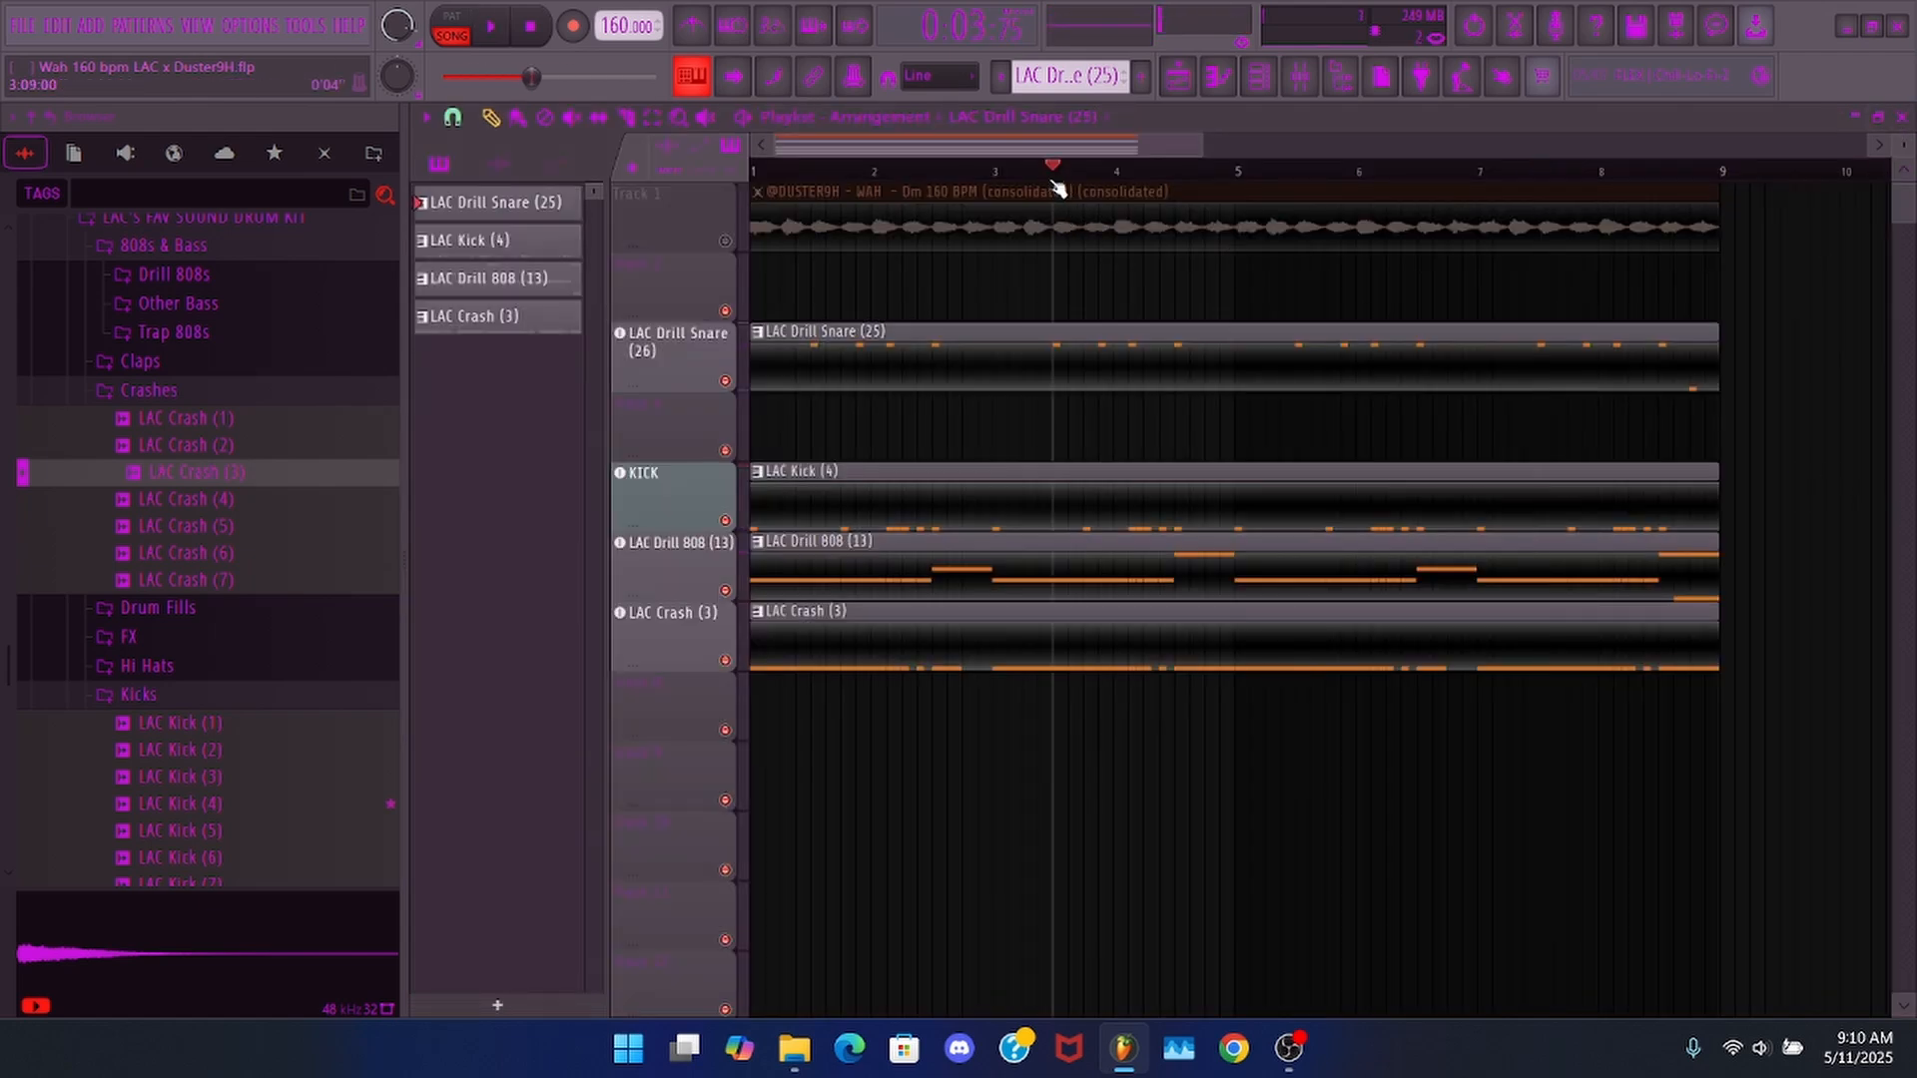
right_click(725, 381)
right_click(725, 382)
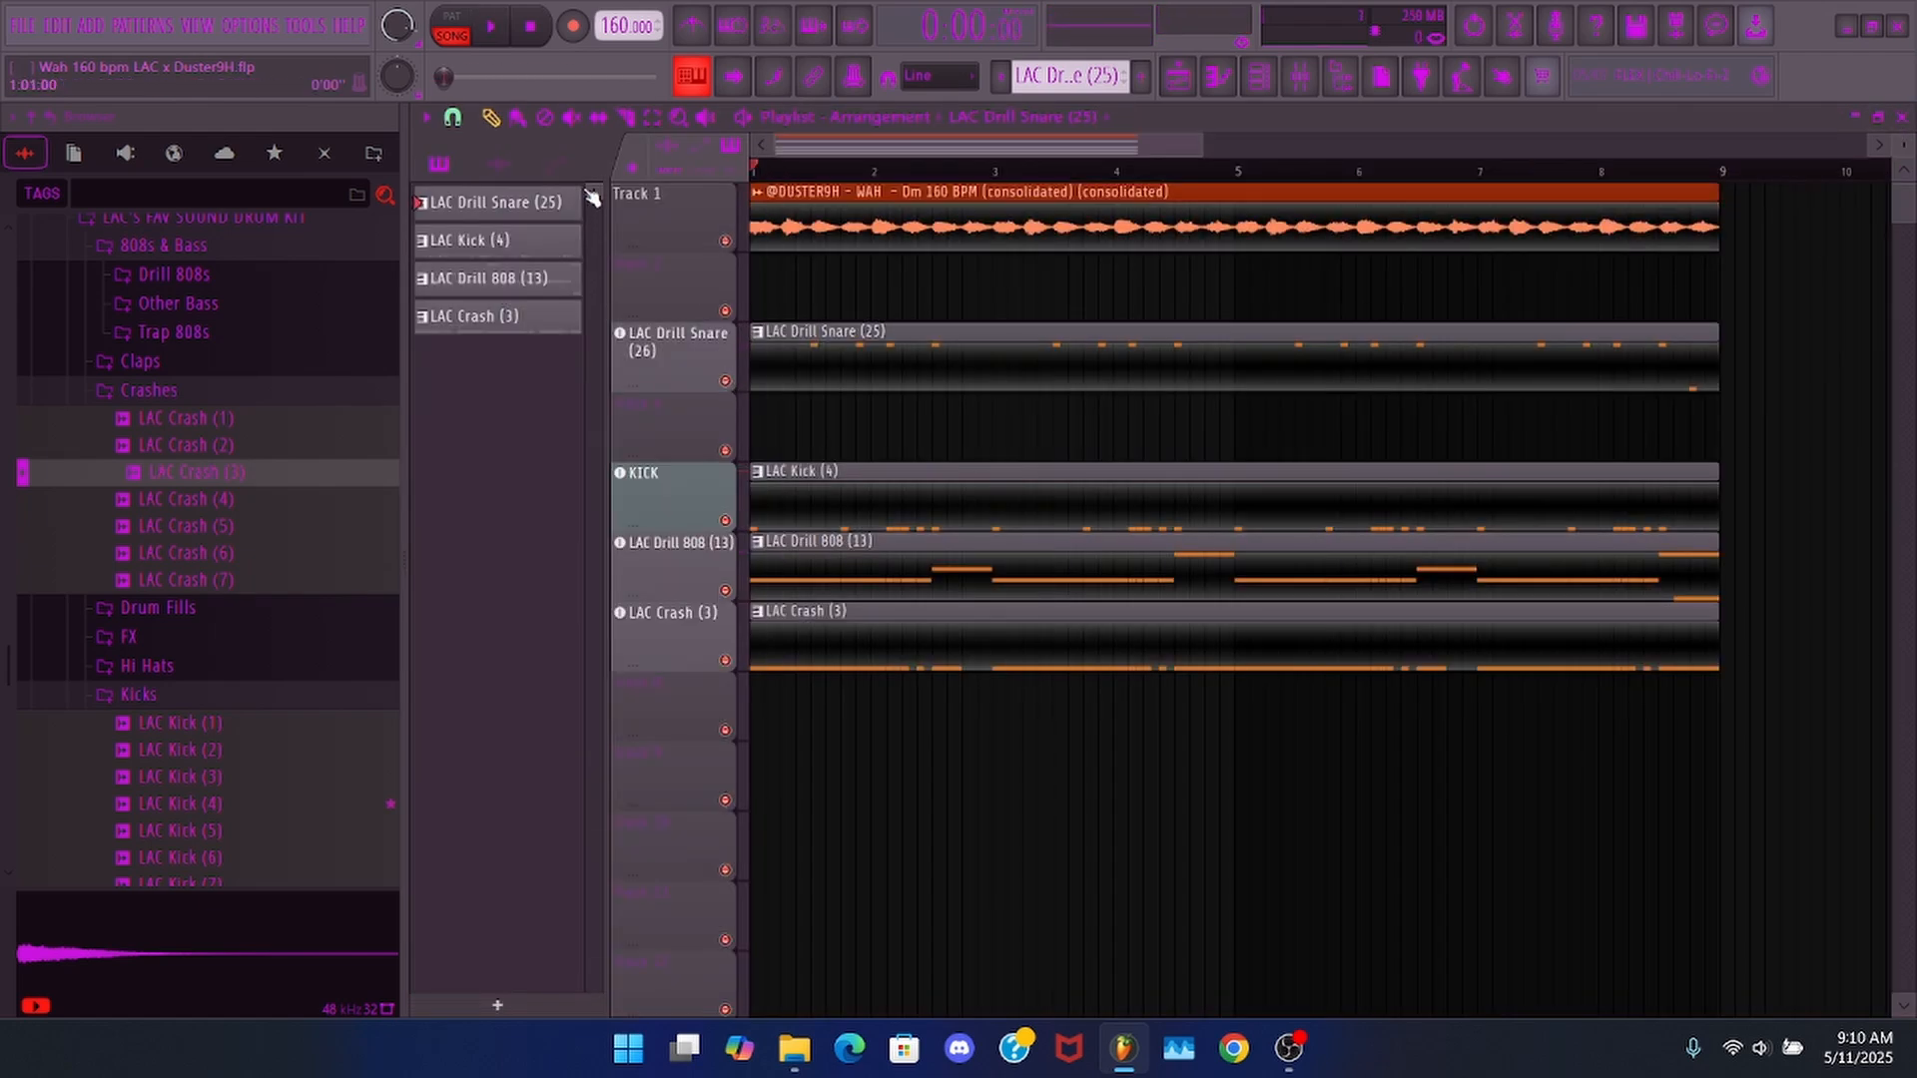
- Play the song and set the kick sample's boost to 11% in its channel settings, closing them when done
key("space")
left_click(701, 482)
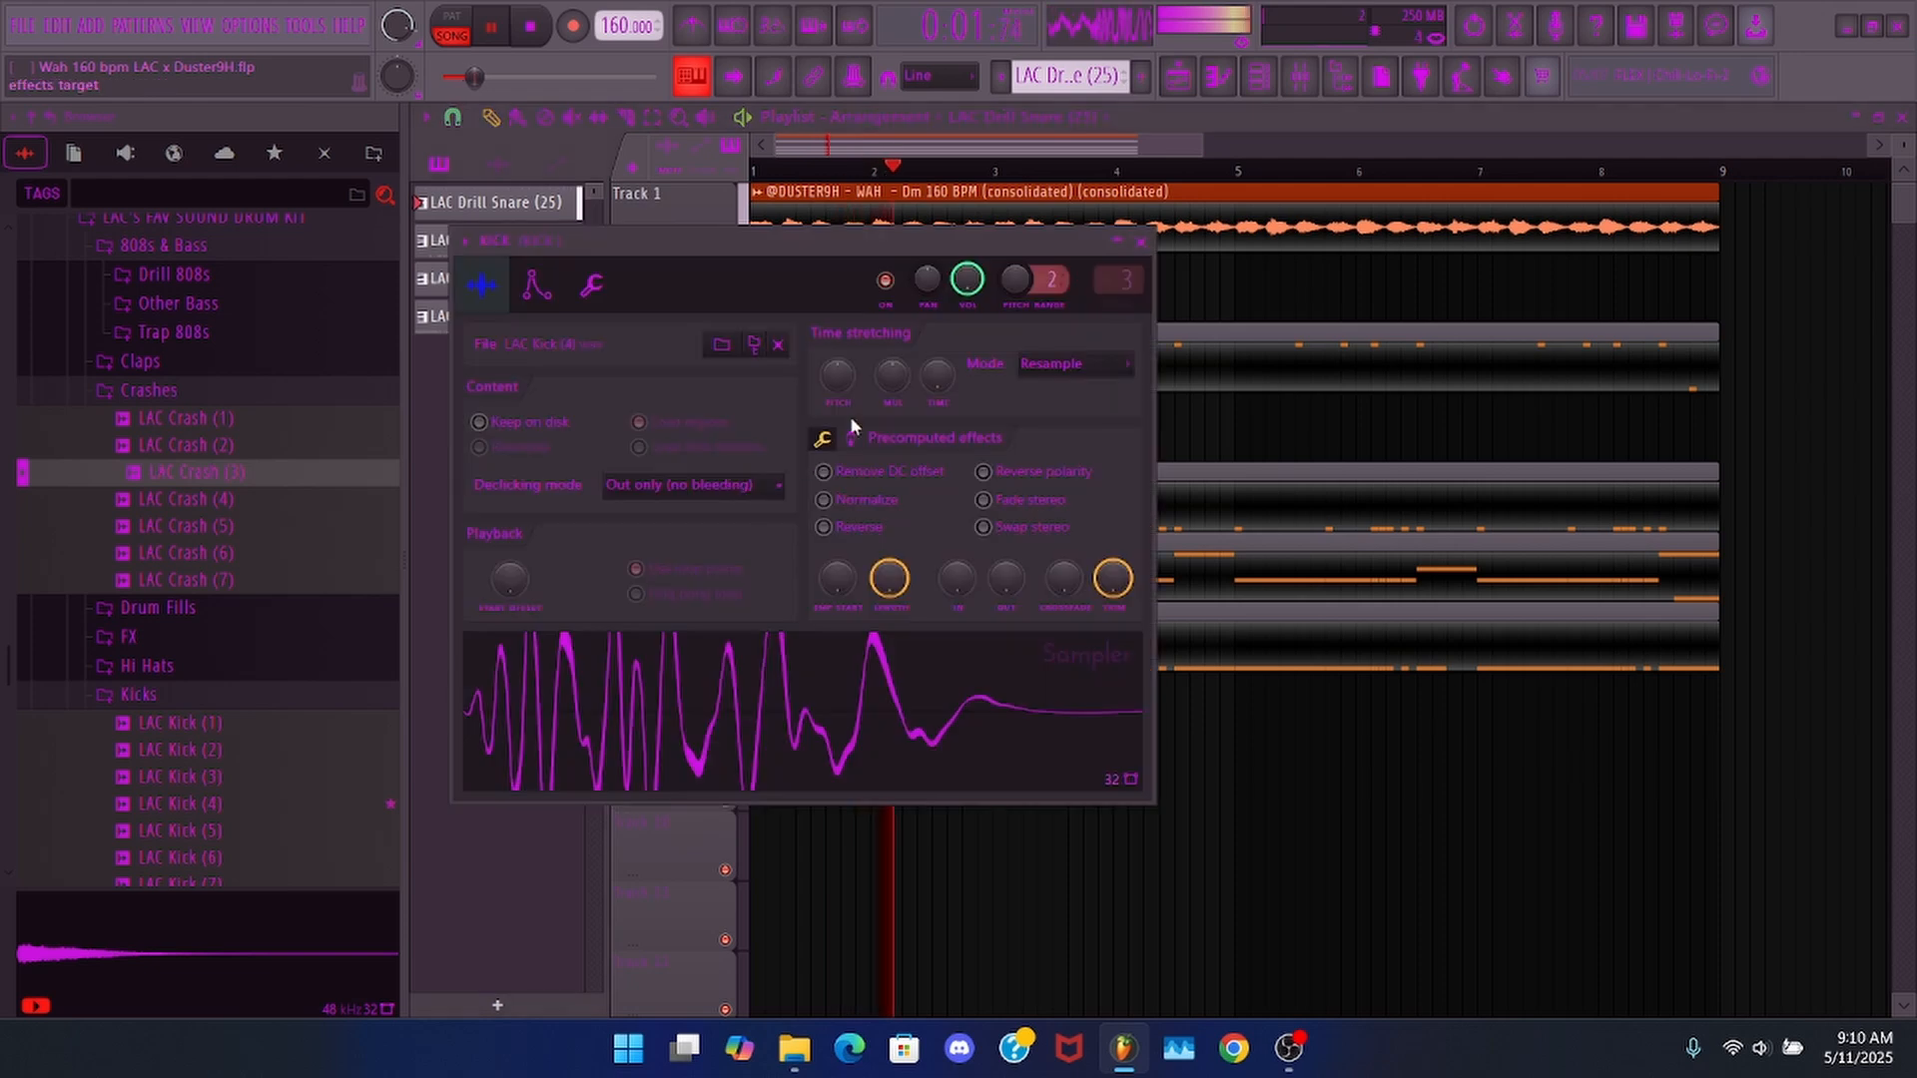
left_click(849, 440)
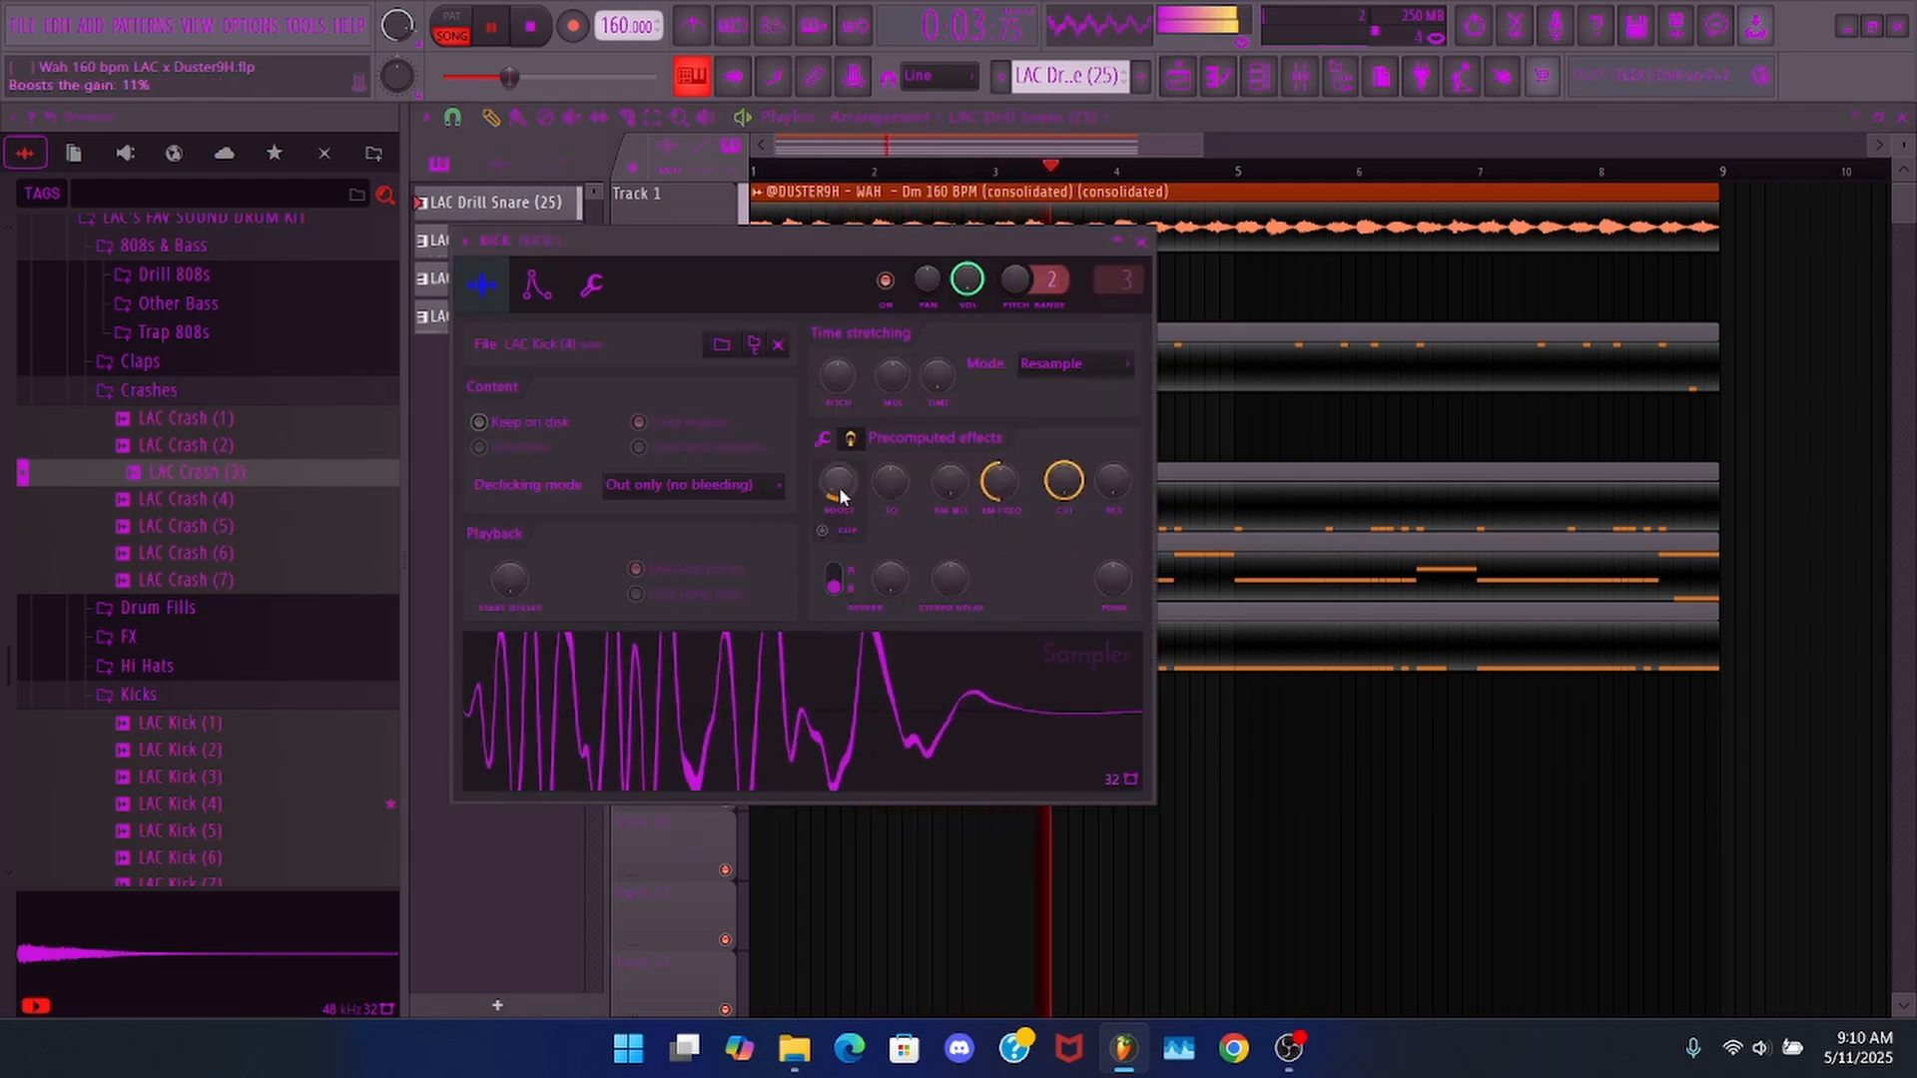
scroll(840, 496, "down", 1)
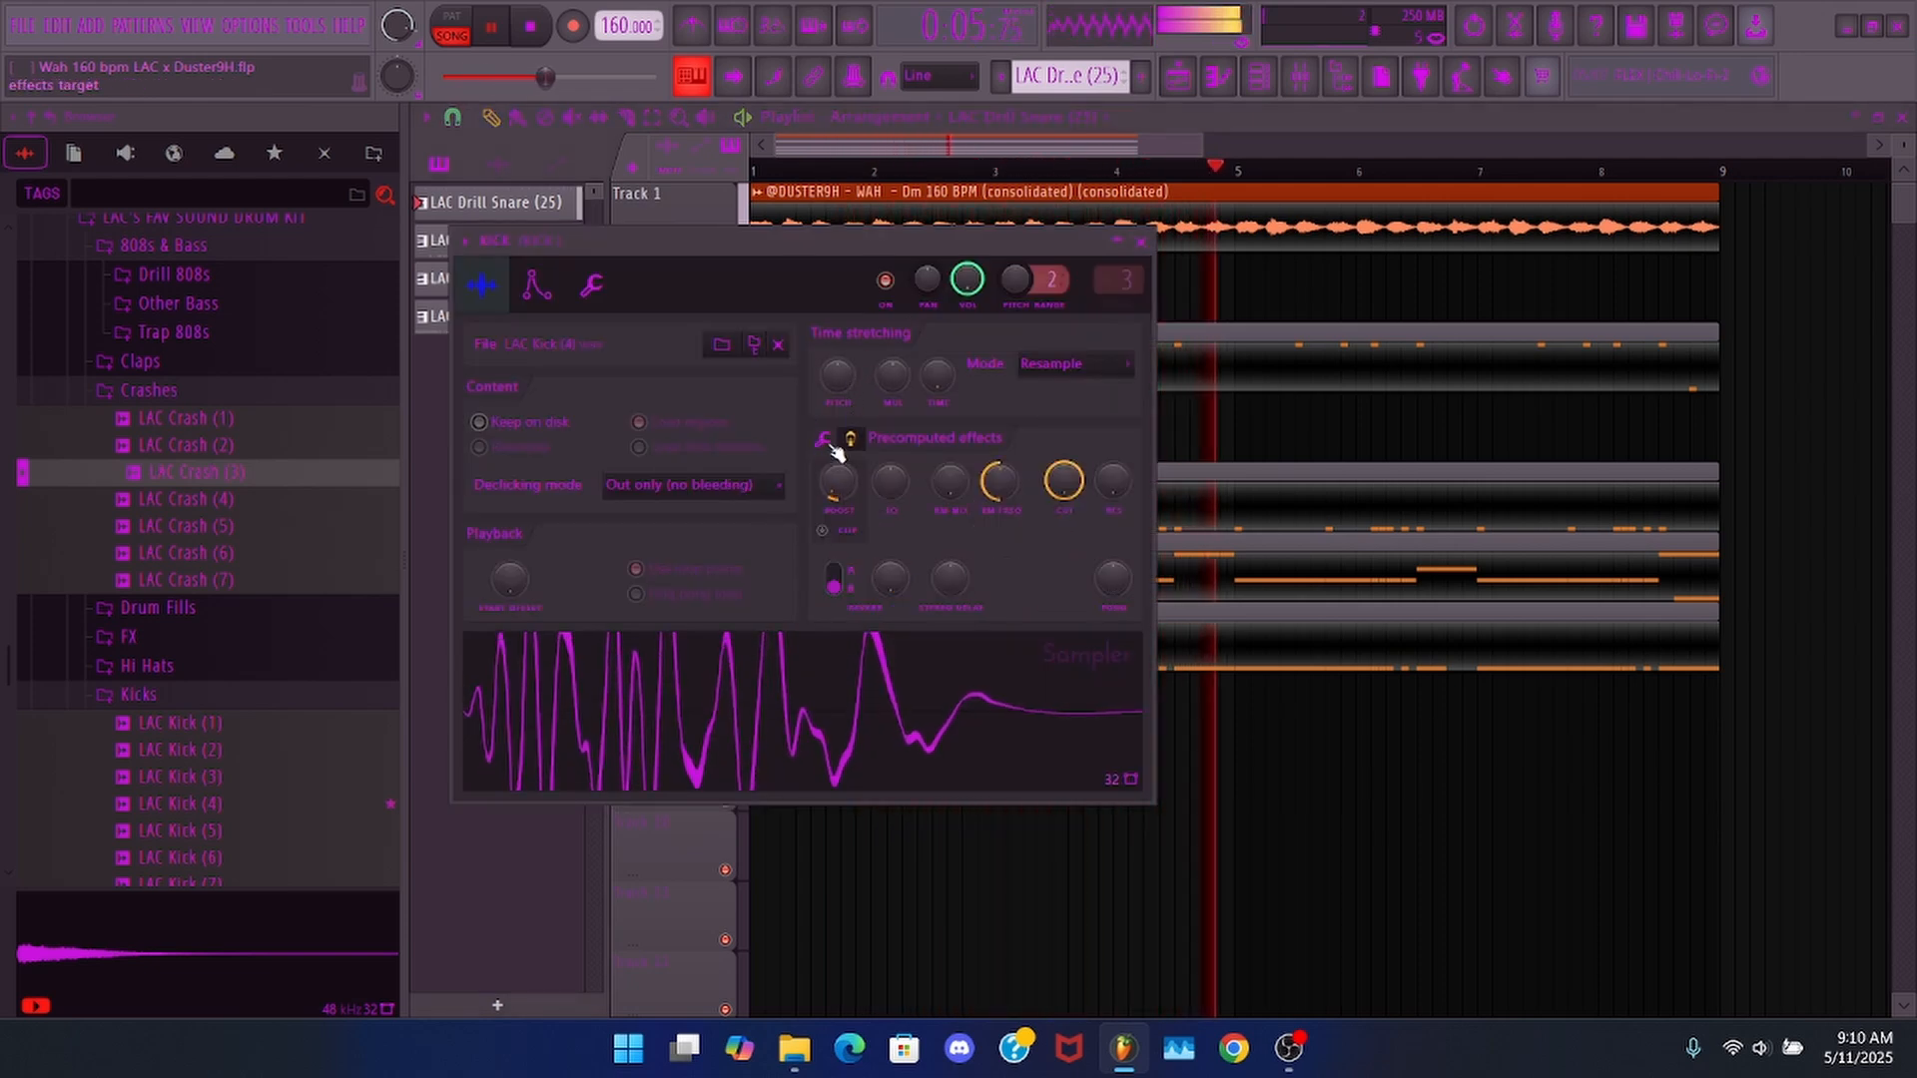
left_click(825, 440)
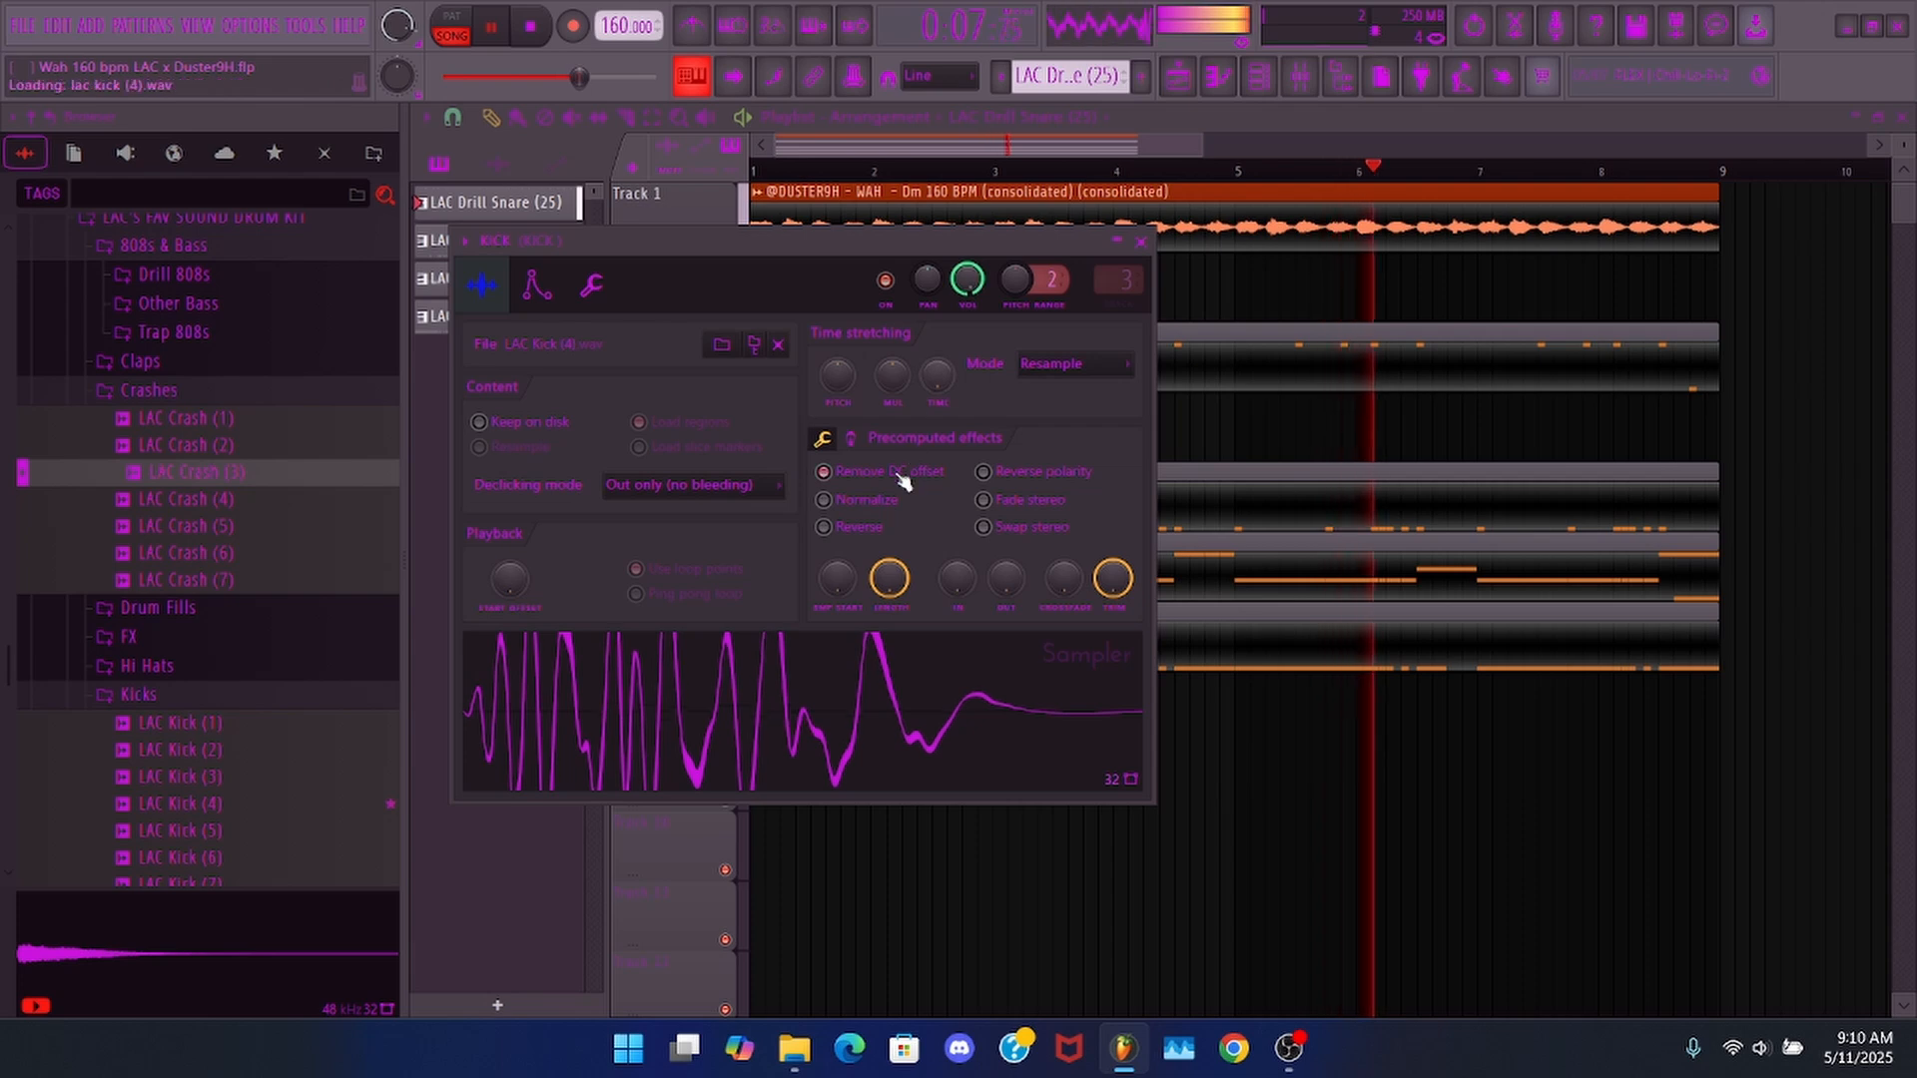
key("Escape")
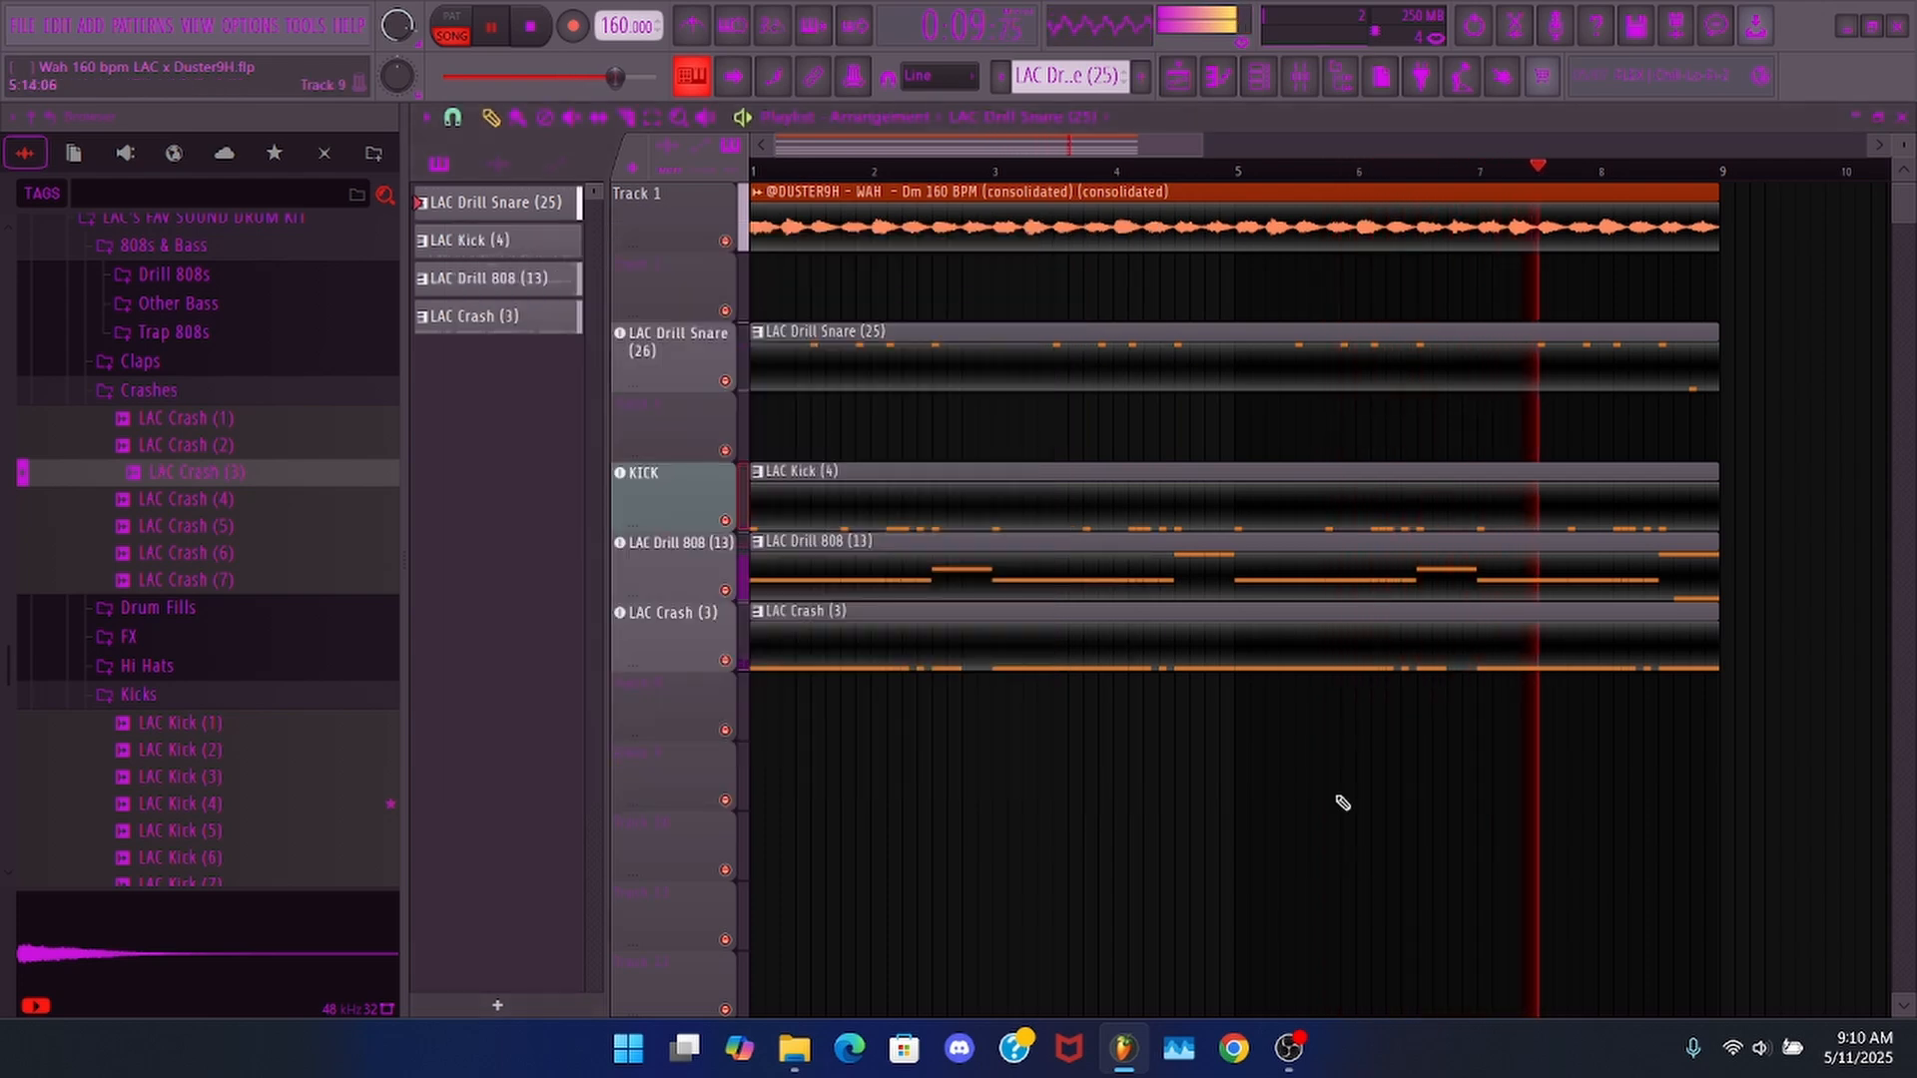
- Adjust the KICK mixer track's volume to 122%, select the Master track and return to the playlist
scroll(997, 175, "down", 3)
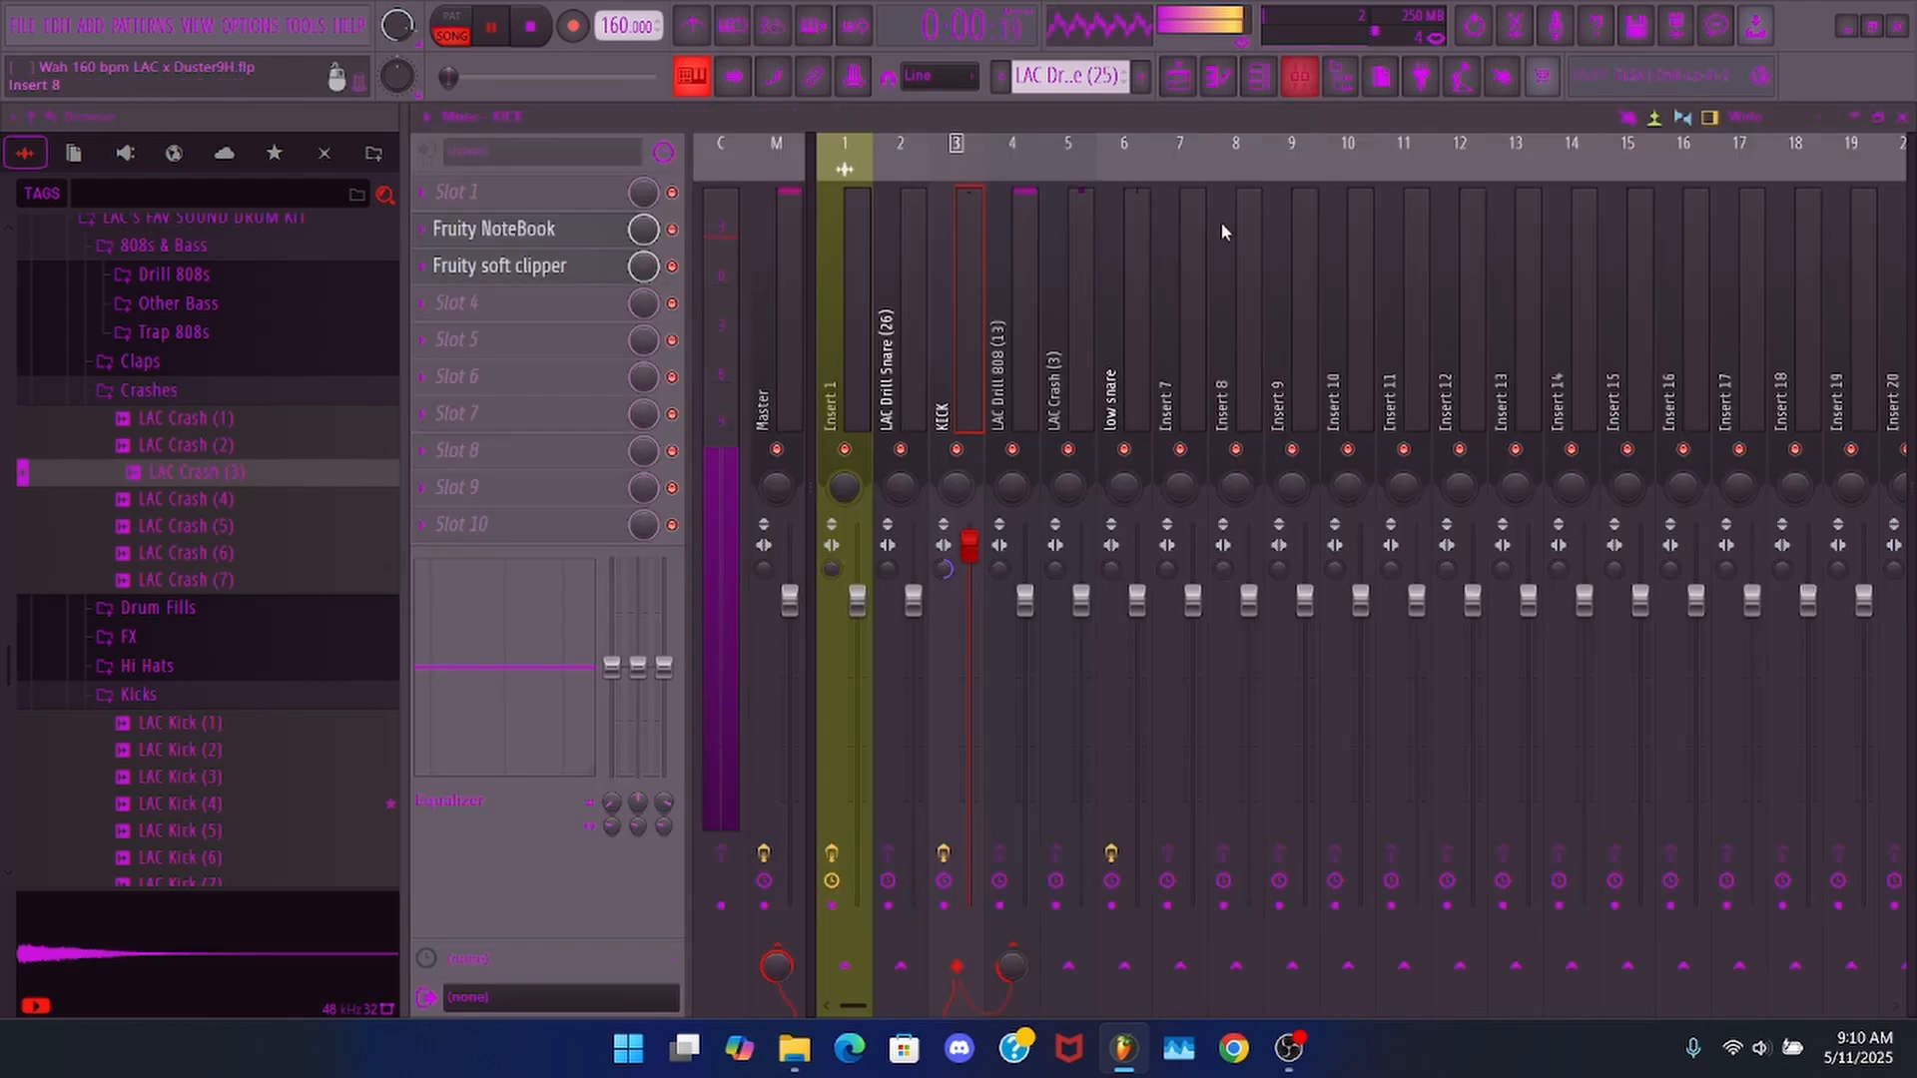
key("F9")
left_click_drag(969, 527, 970, 542)
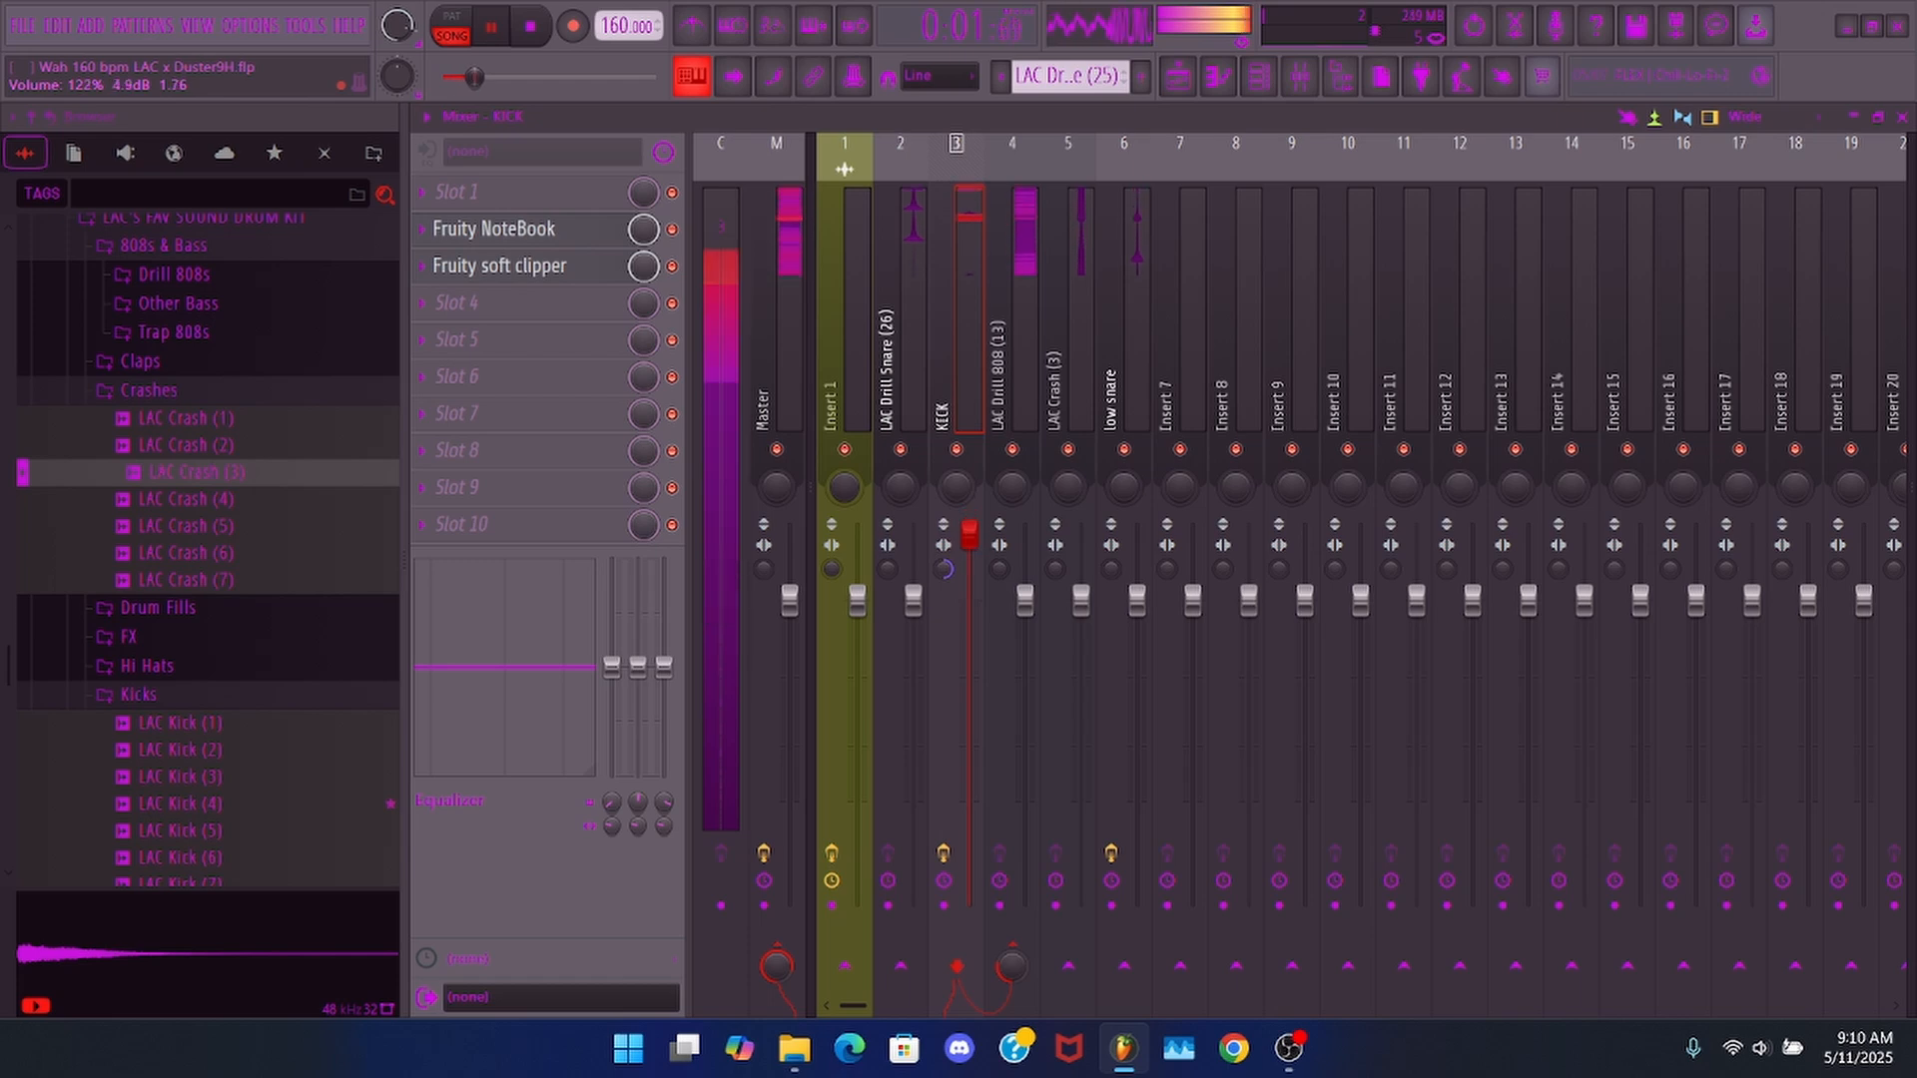
left_click(775, 317)
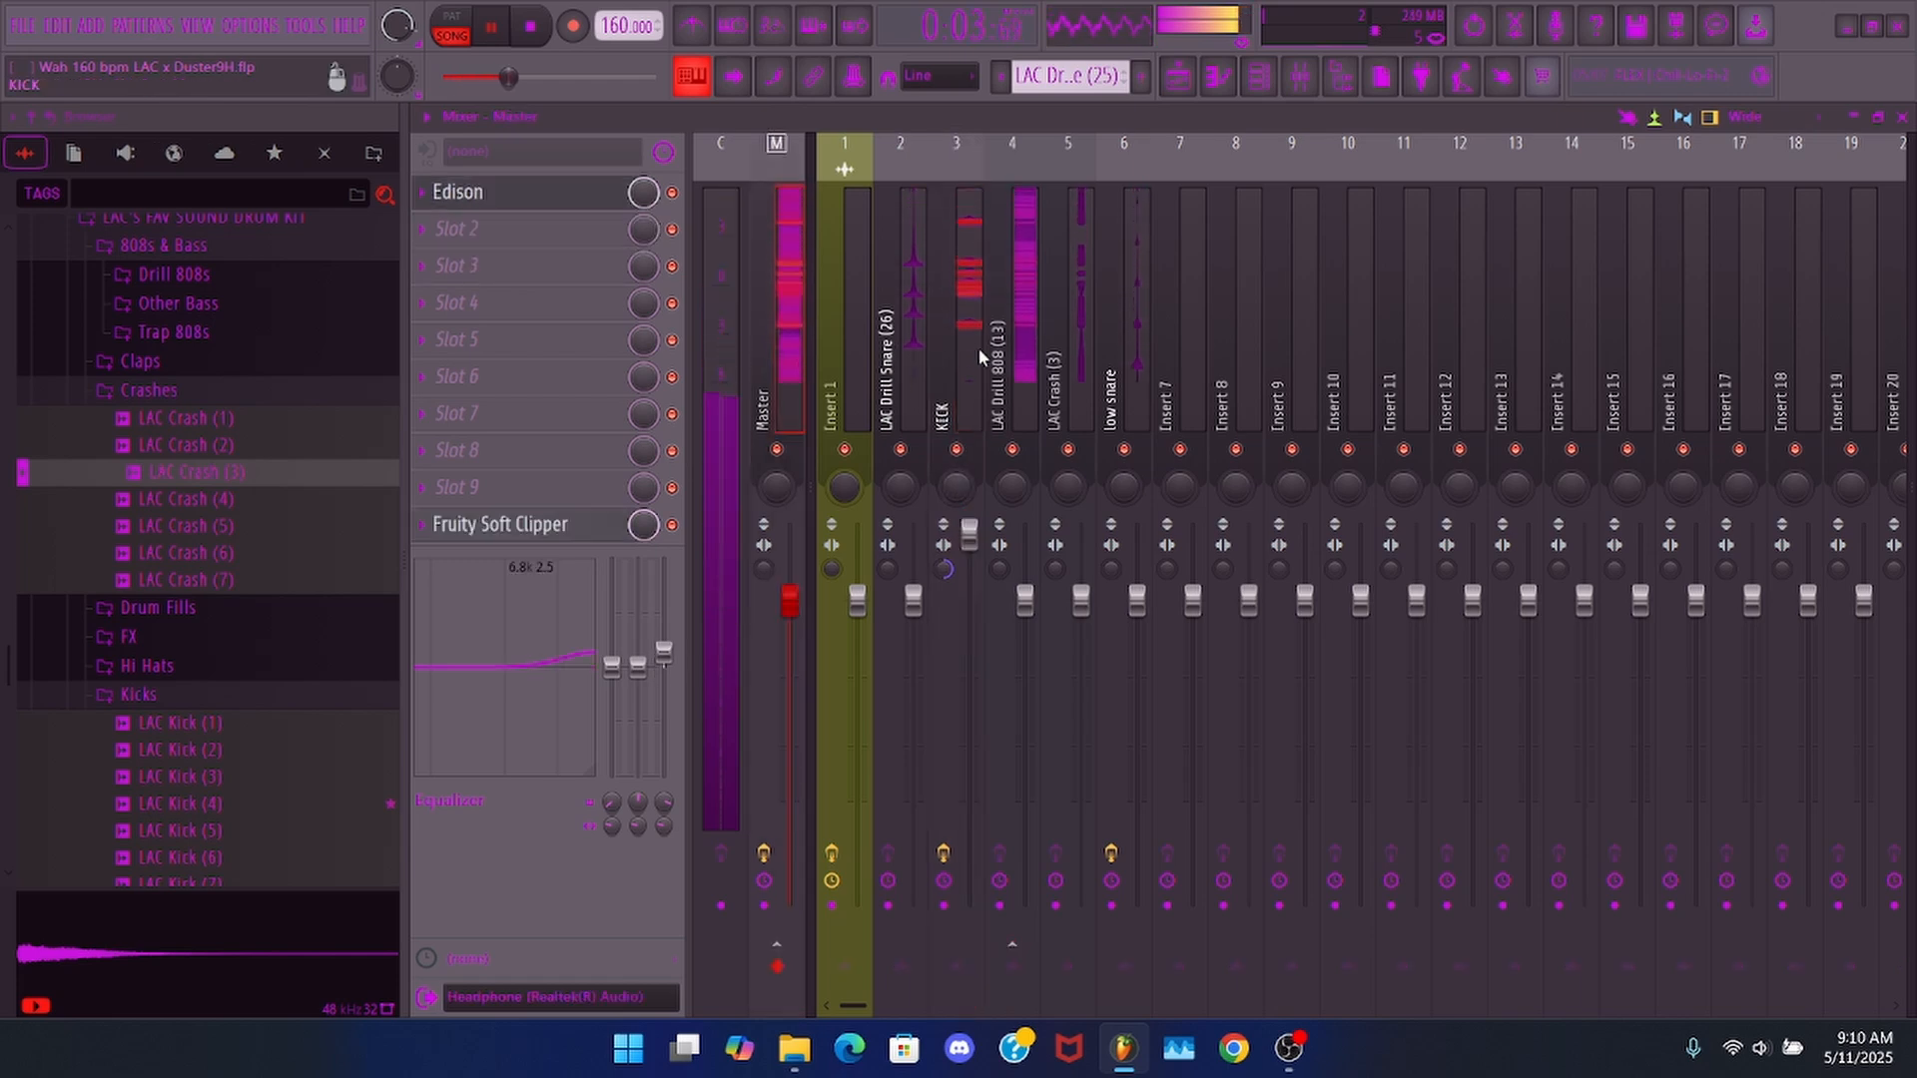
key("F9")
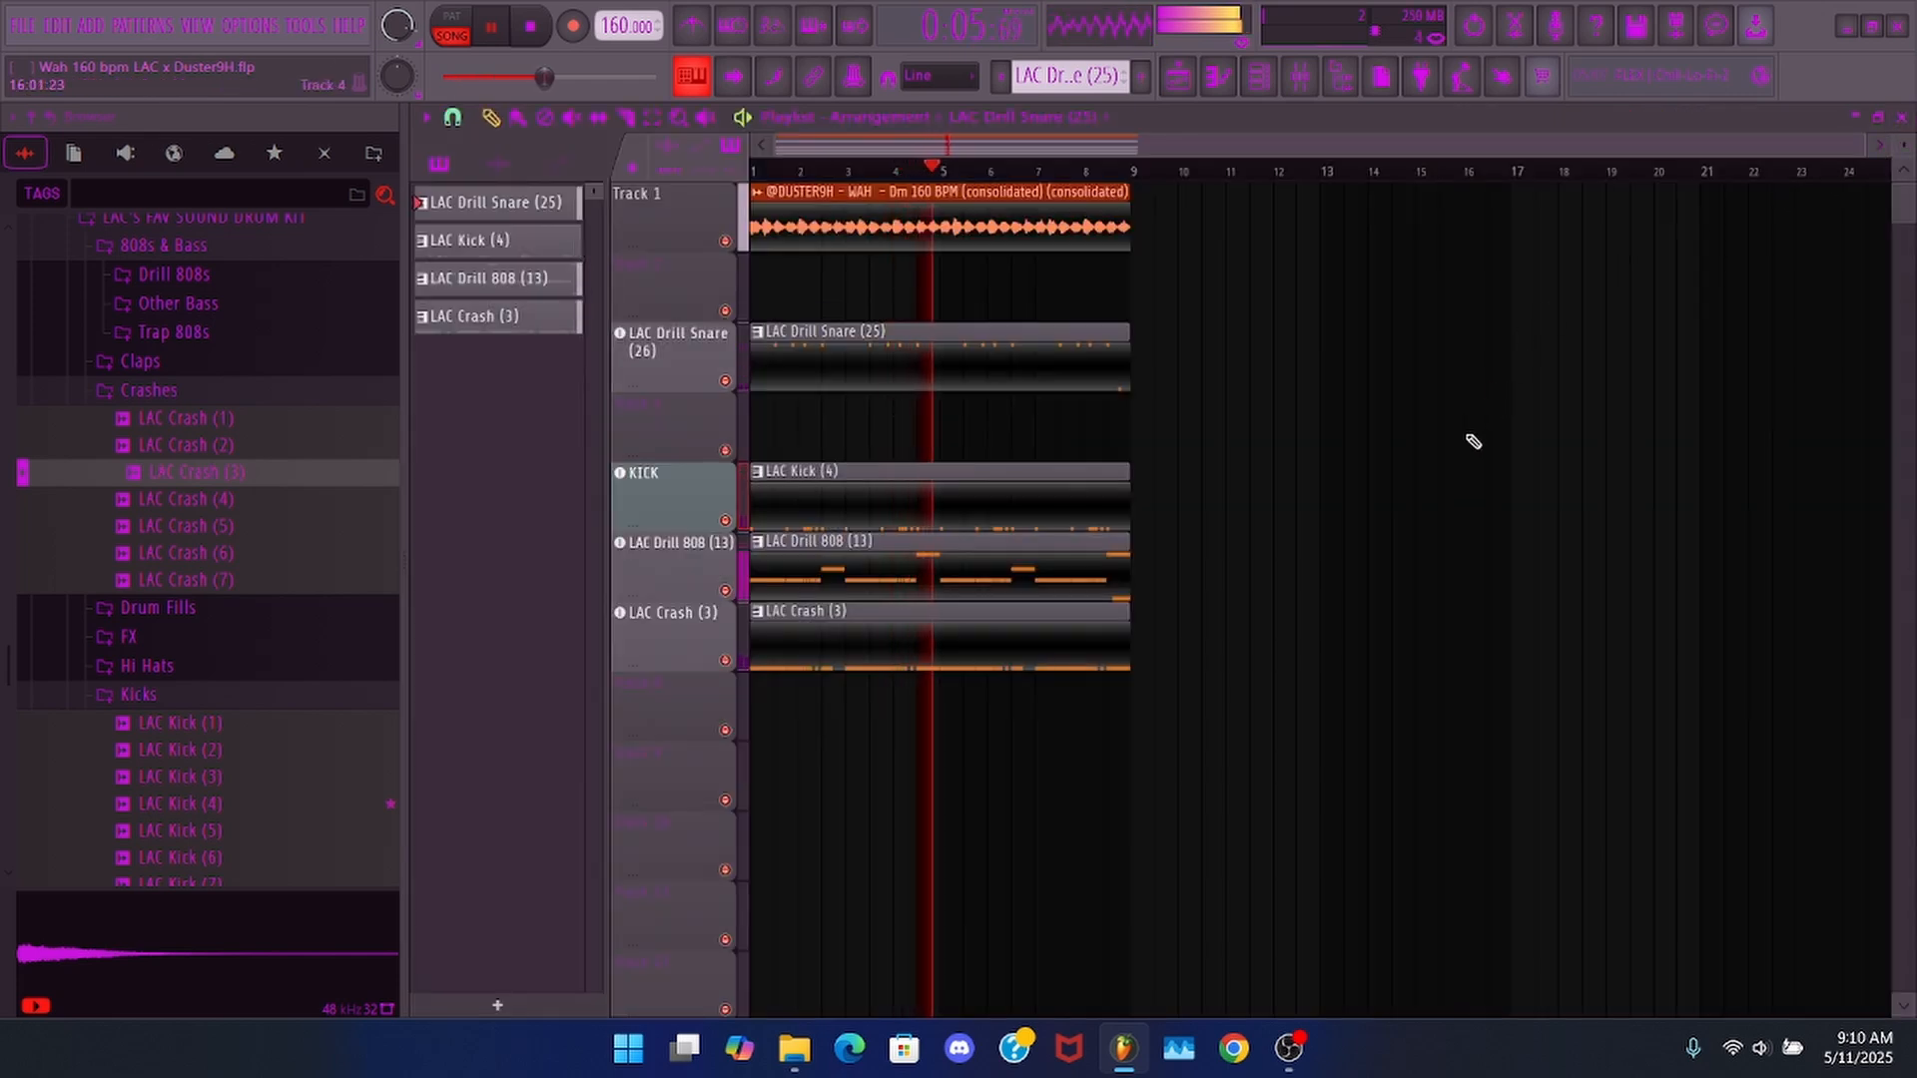
- Collapse the Crashes and Kicks folders in the sample browser
left_click(128, 391)
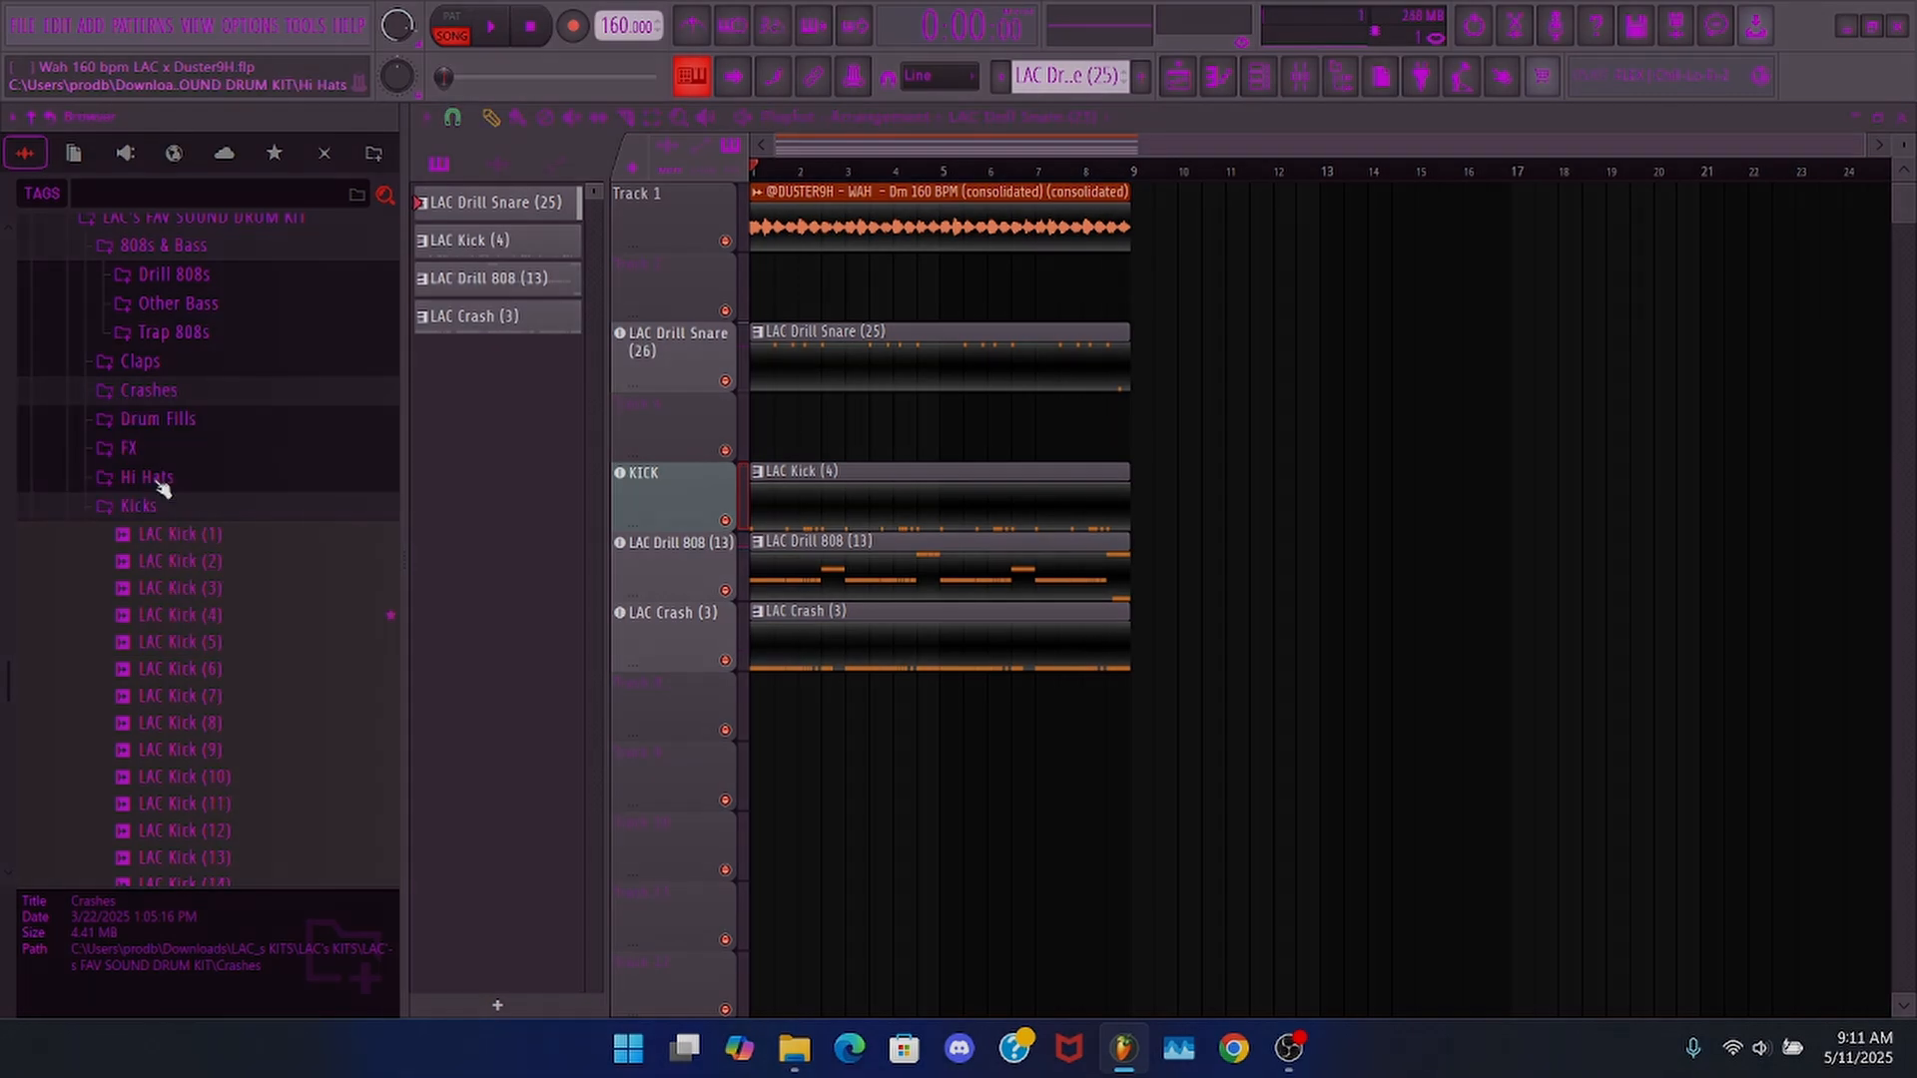
left_click(140, 505)
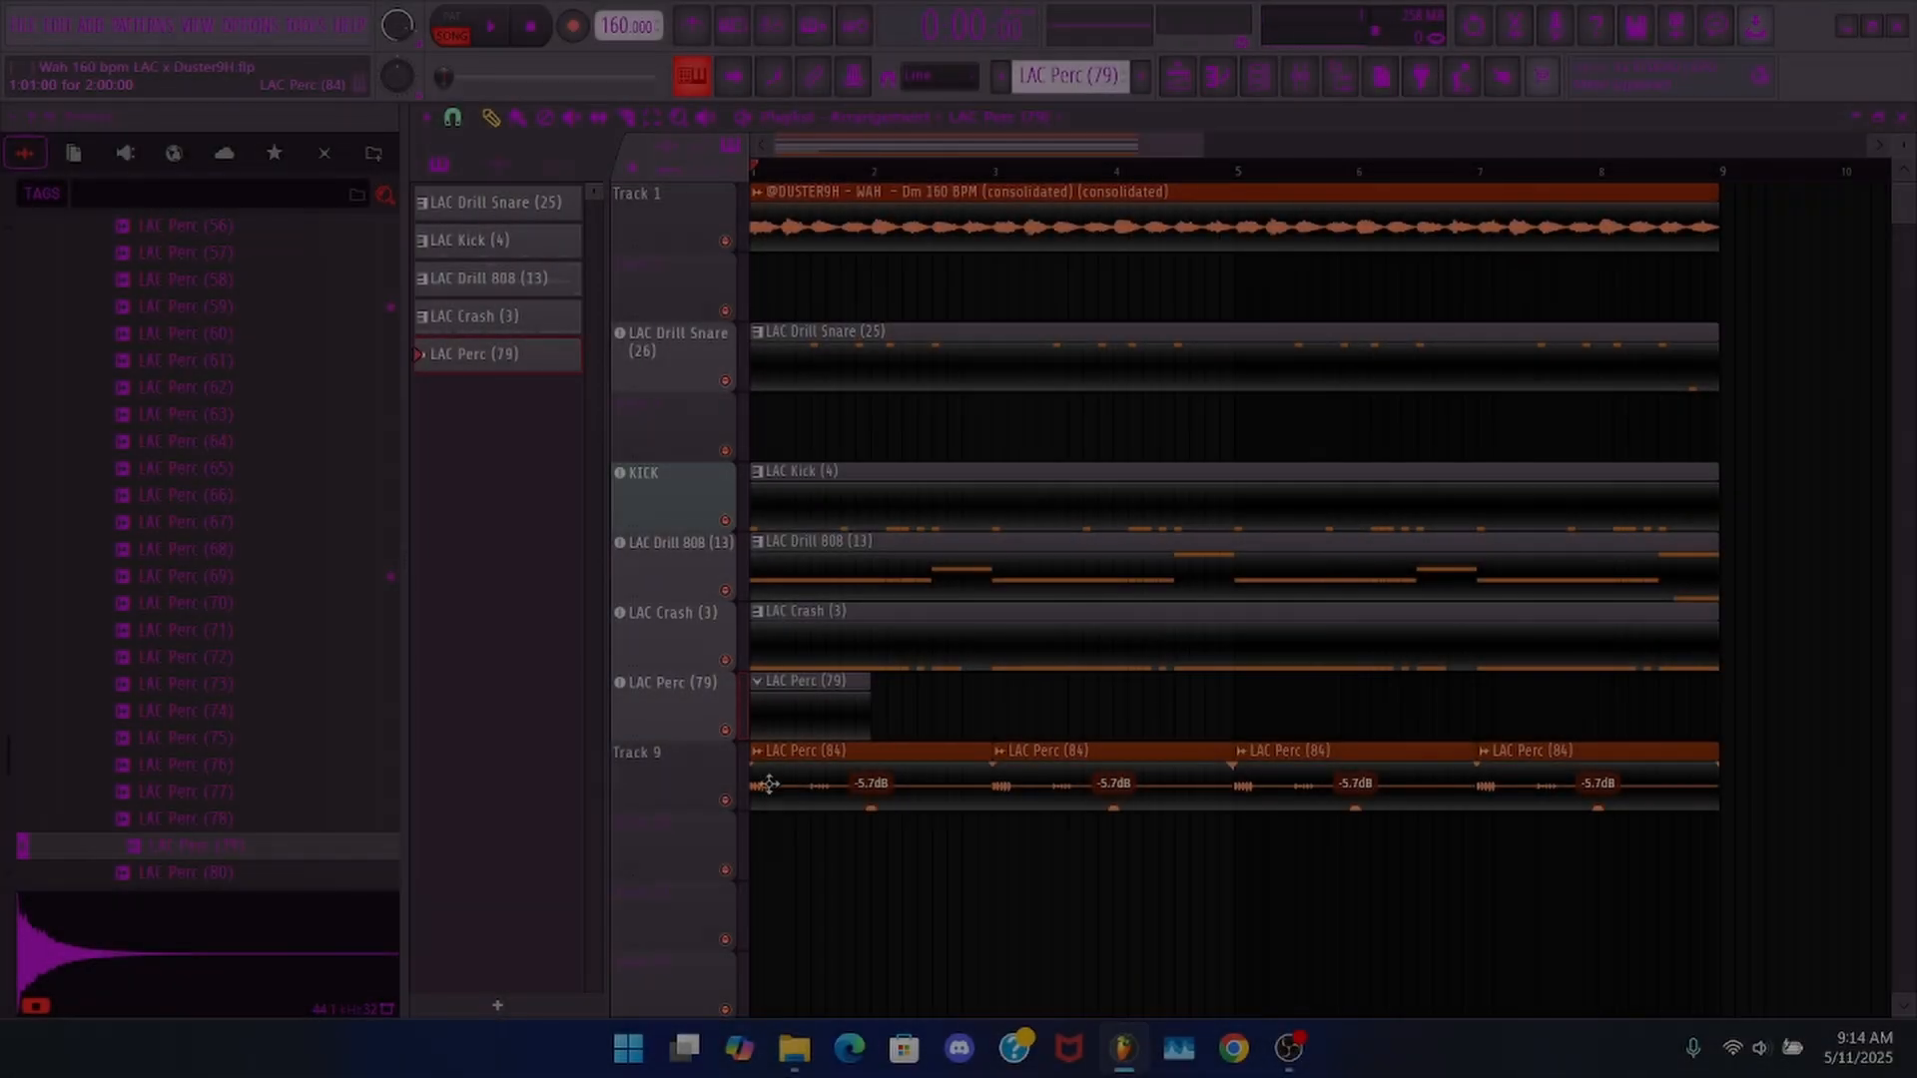
- Examine the settings of the LAC Perc (84) audio clip and the LAC Perc (79) sample, and preview the latter
double_click(790, 780)
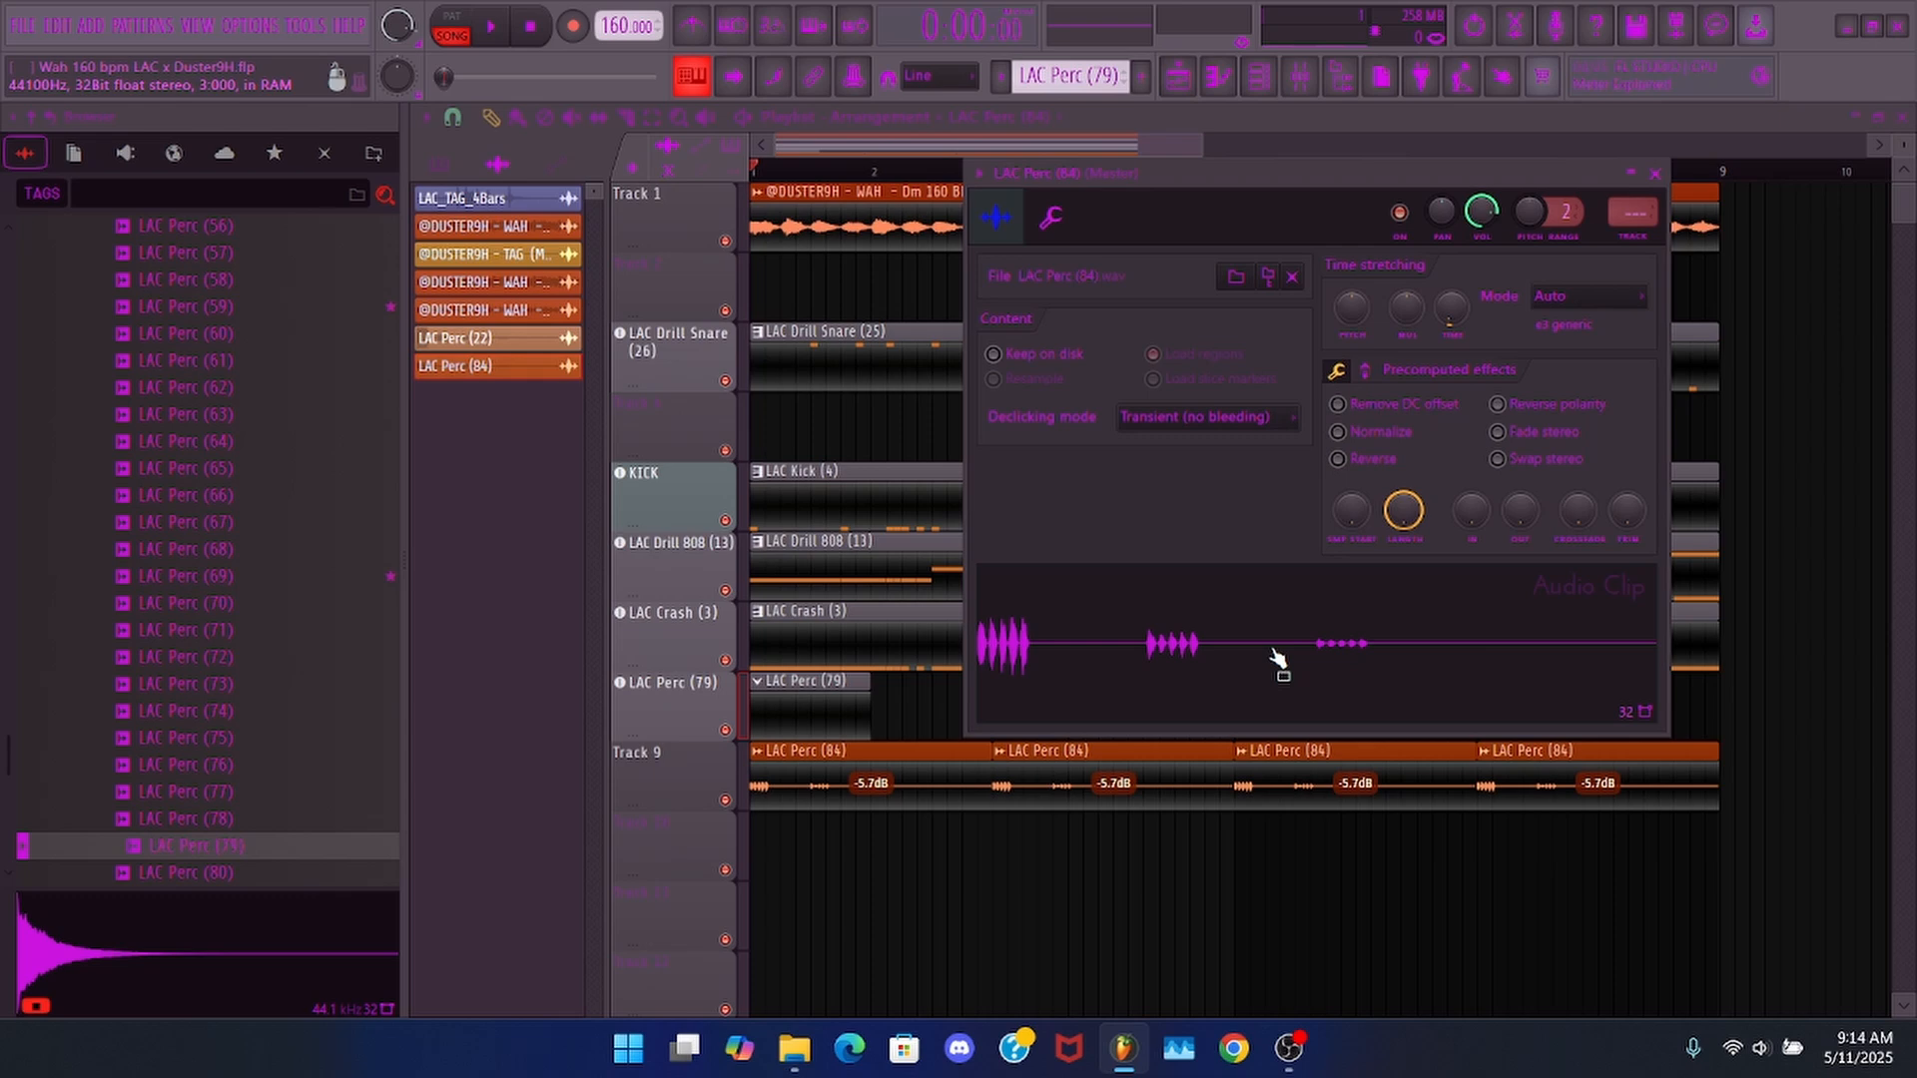
key("Escape")
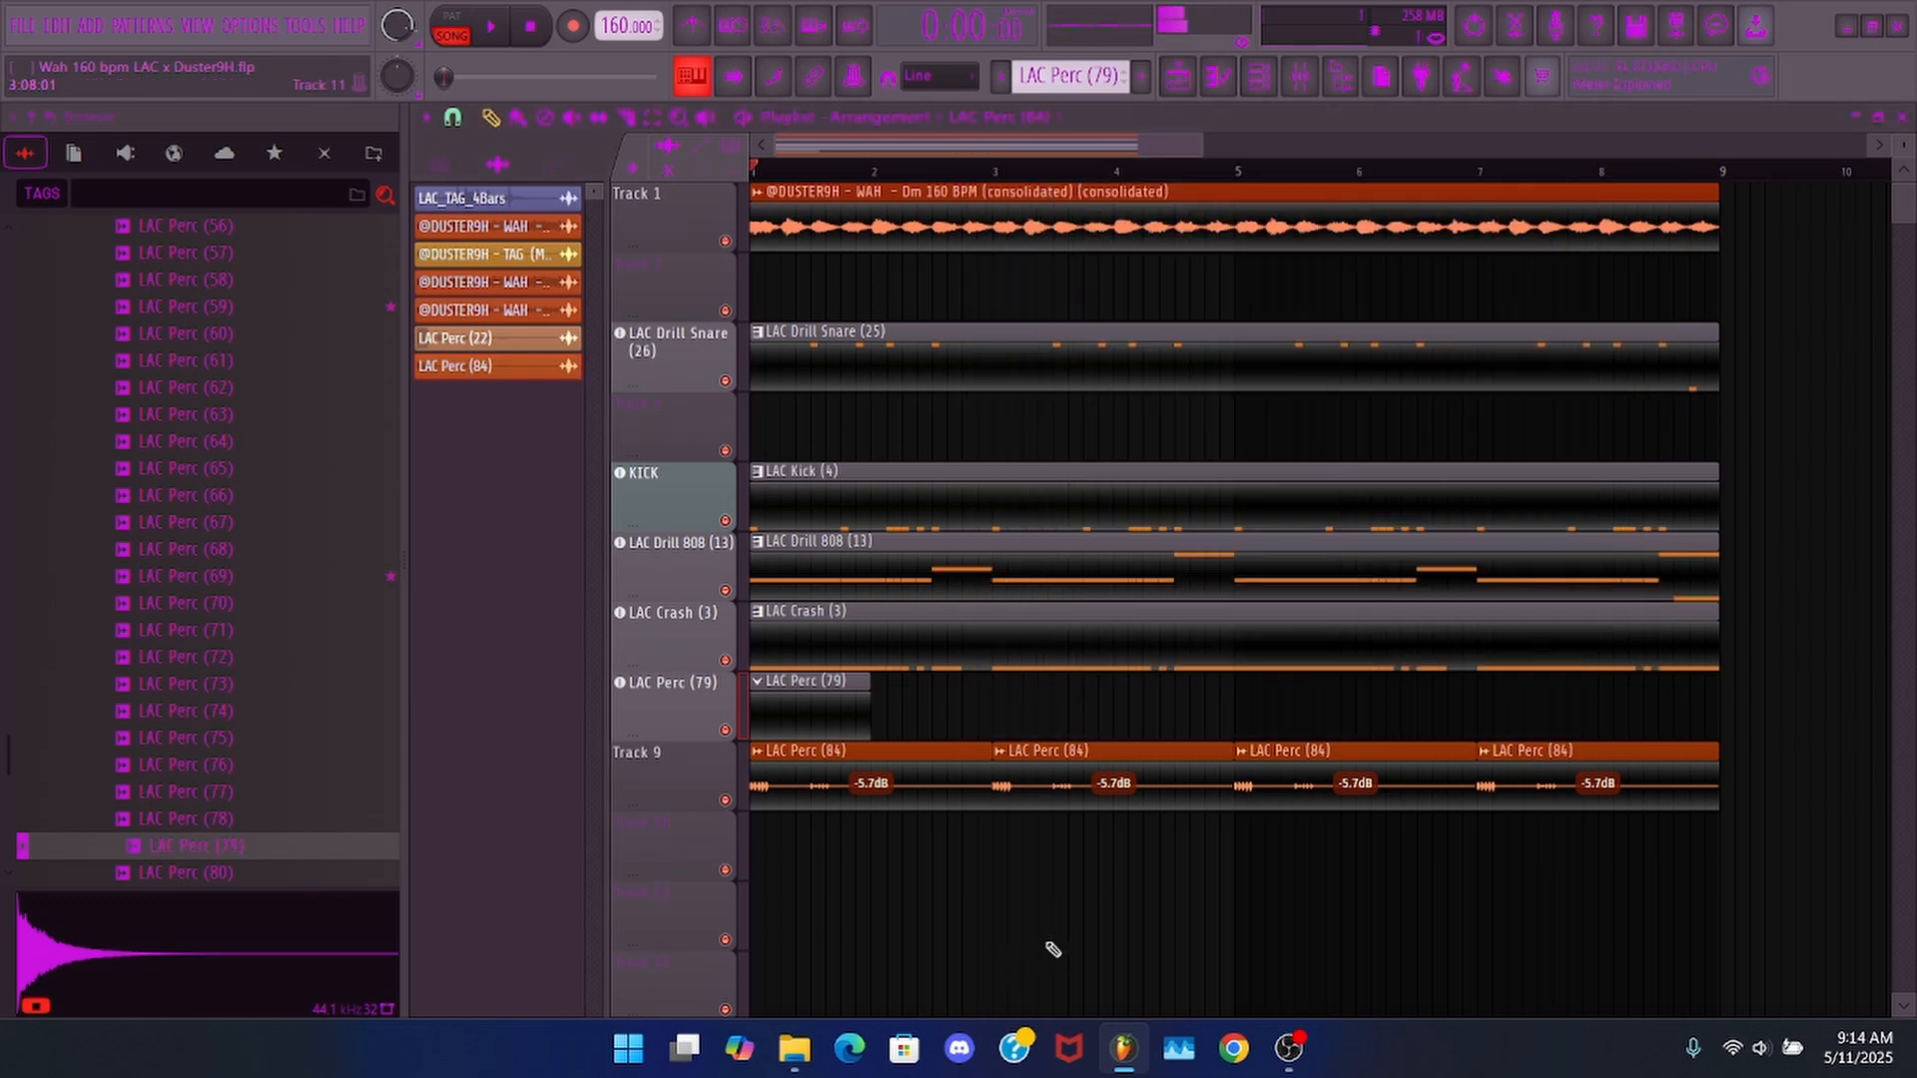
left_click(712, 688)
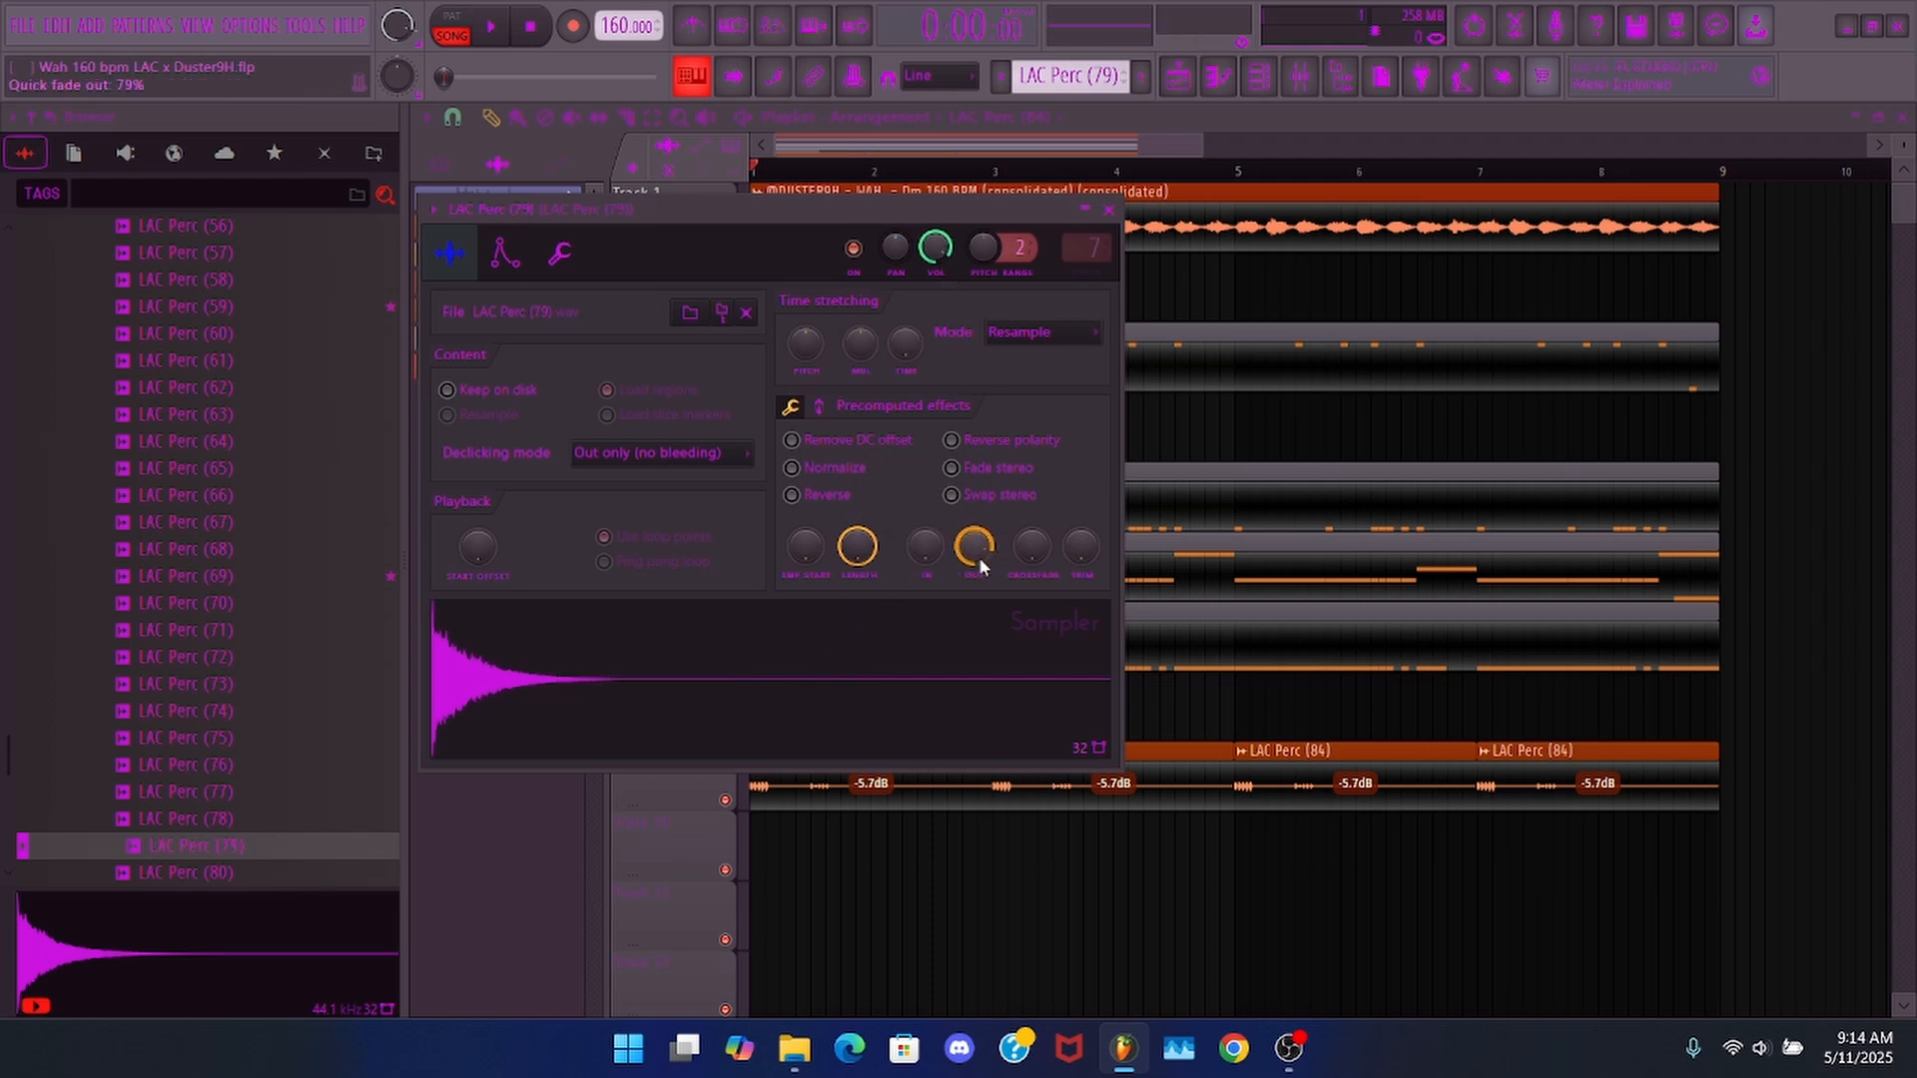
left_click(953, 671)
- Open the LAC Kick (4) pattern in the piano roll and switch the edited channel to LAC Perc (79)
right_click(1180, 723)
double_click(994, 522)
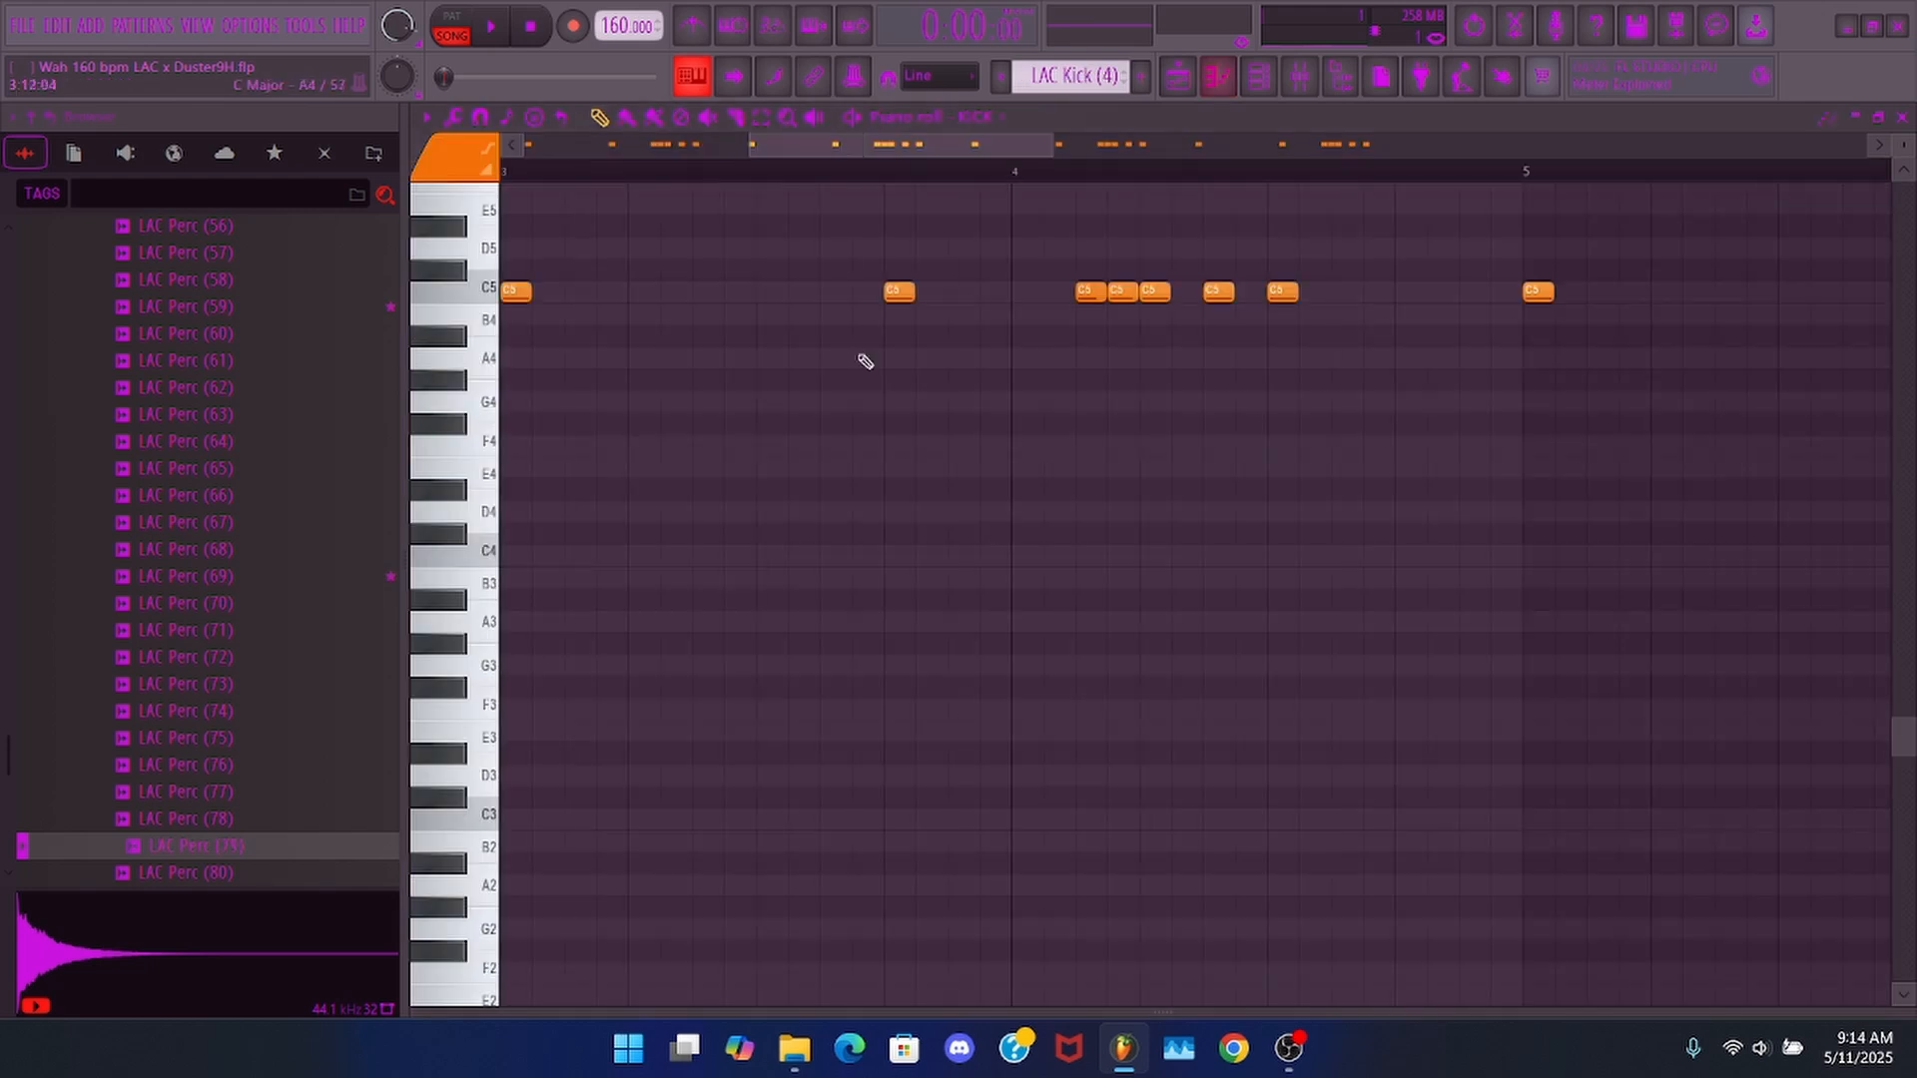
scroll(915, 157, "down", 4)
scroll(944, 175, "down", 5)
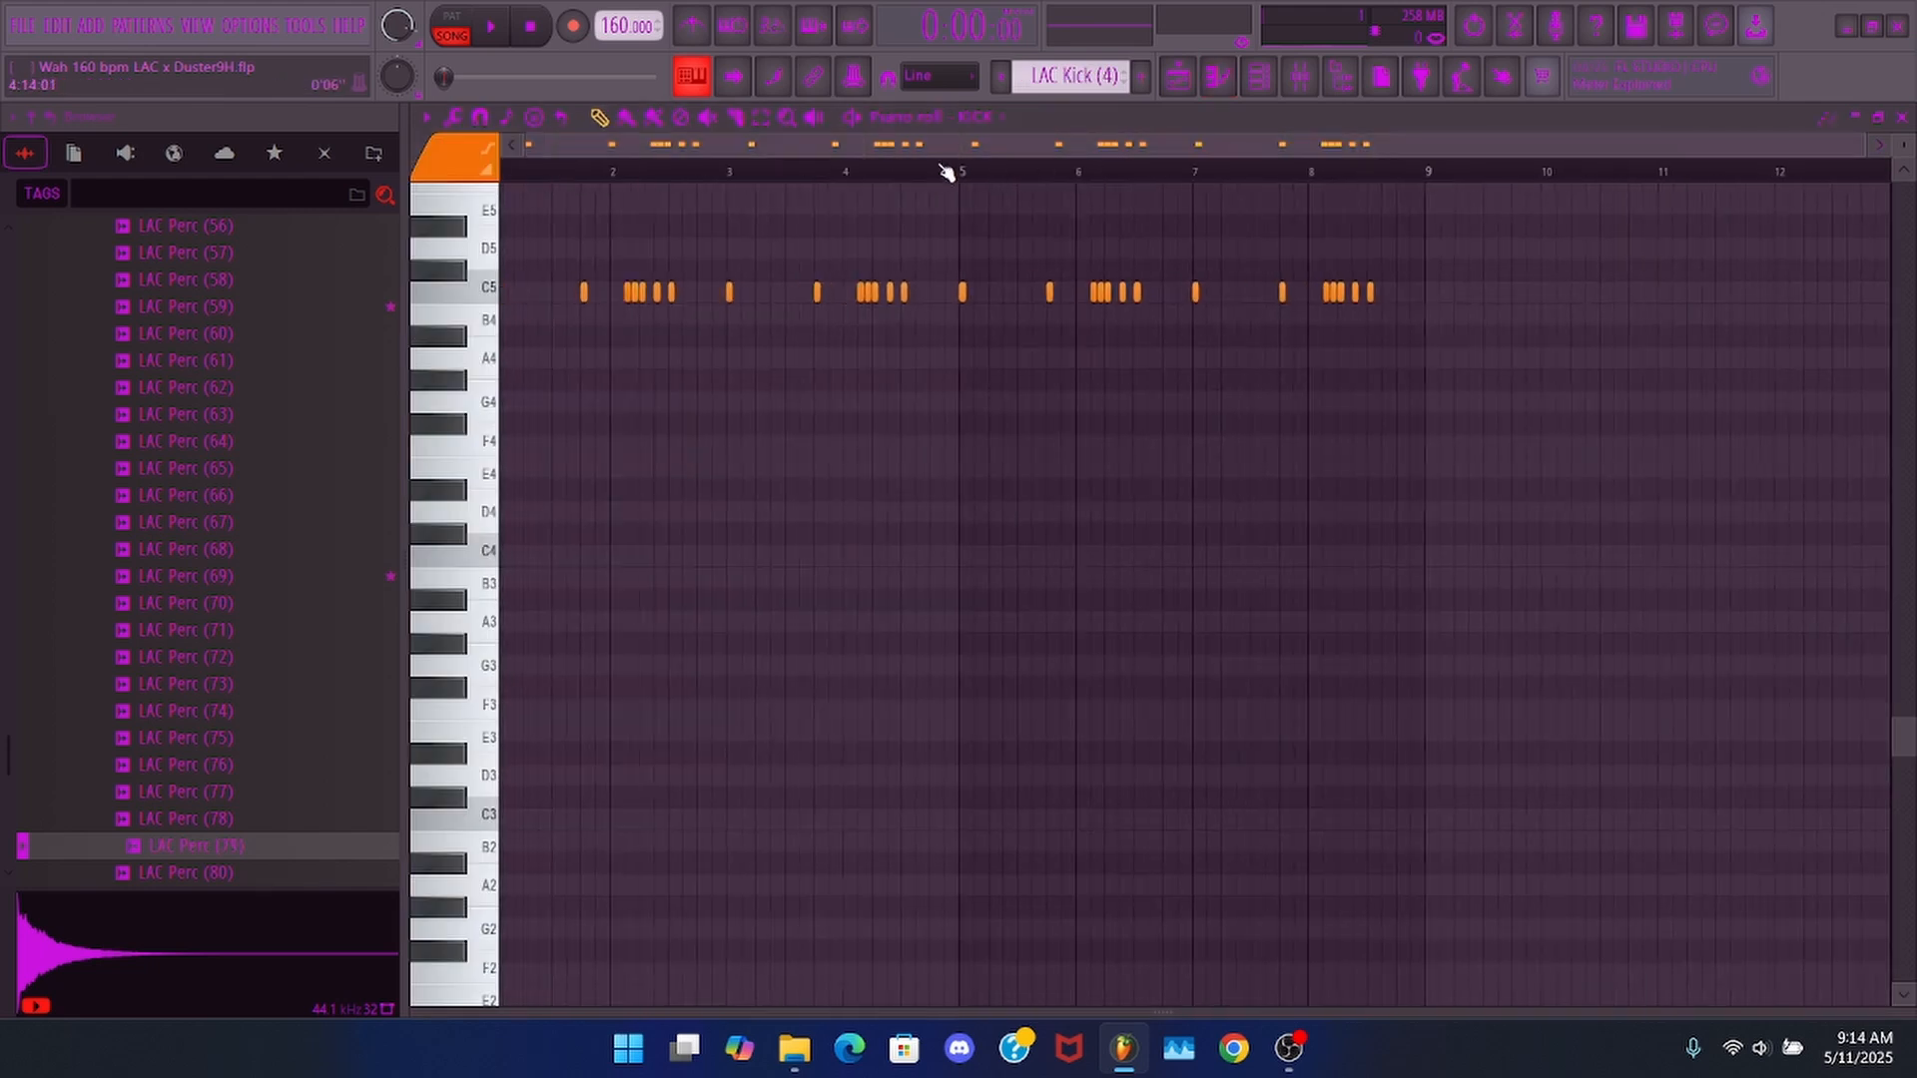
left_click(980, 118)
left_click(1086, 506)
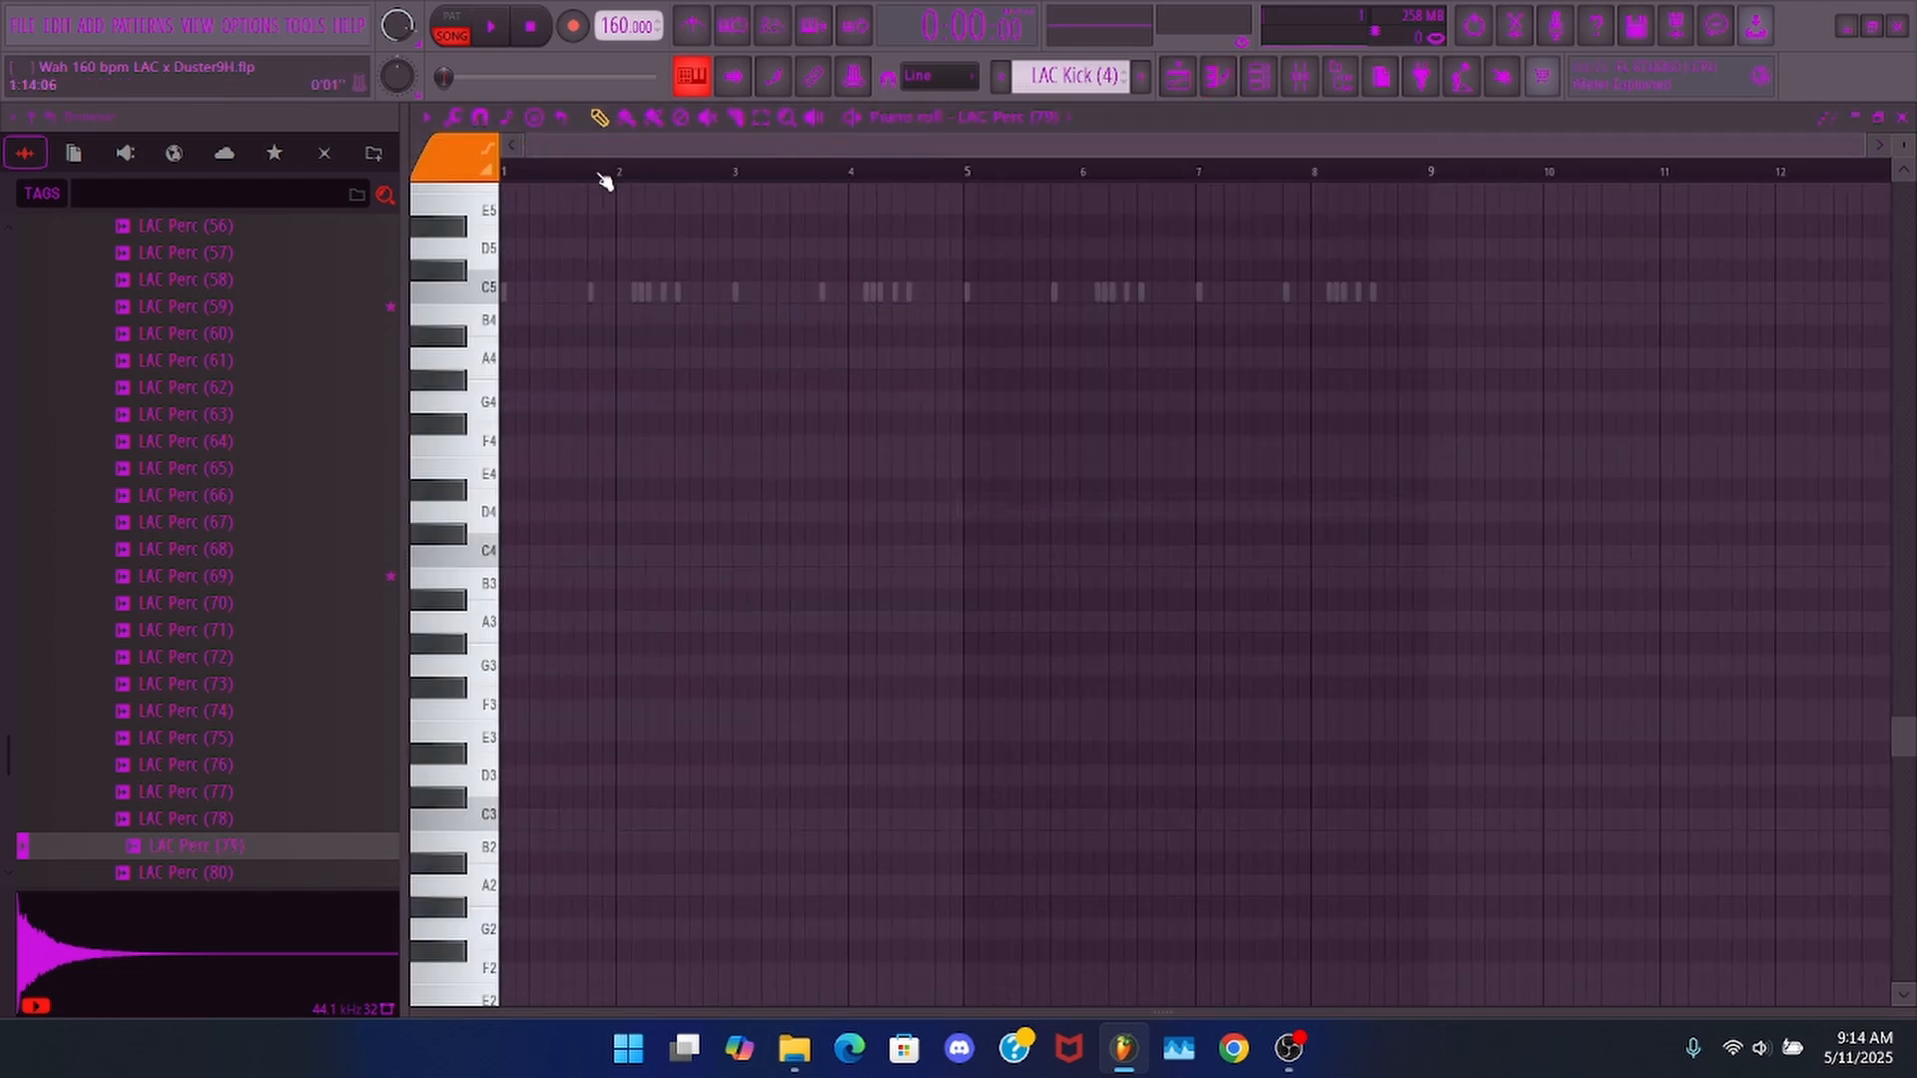
- Place five C5 perc notes on bar 2's kick hits, auditioning them and removing the stray extra note
scroll(599, 178, "up", 4)
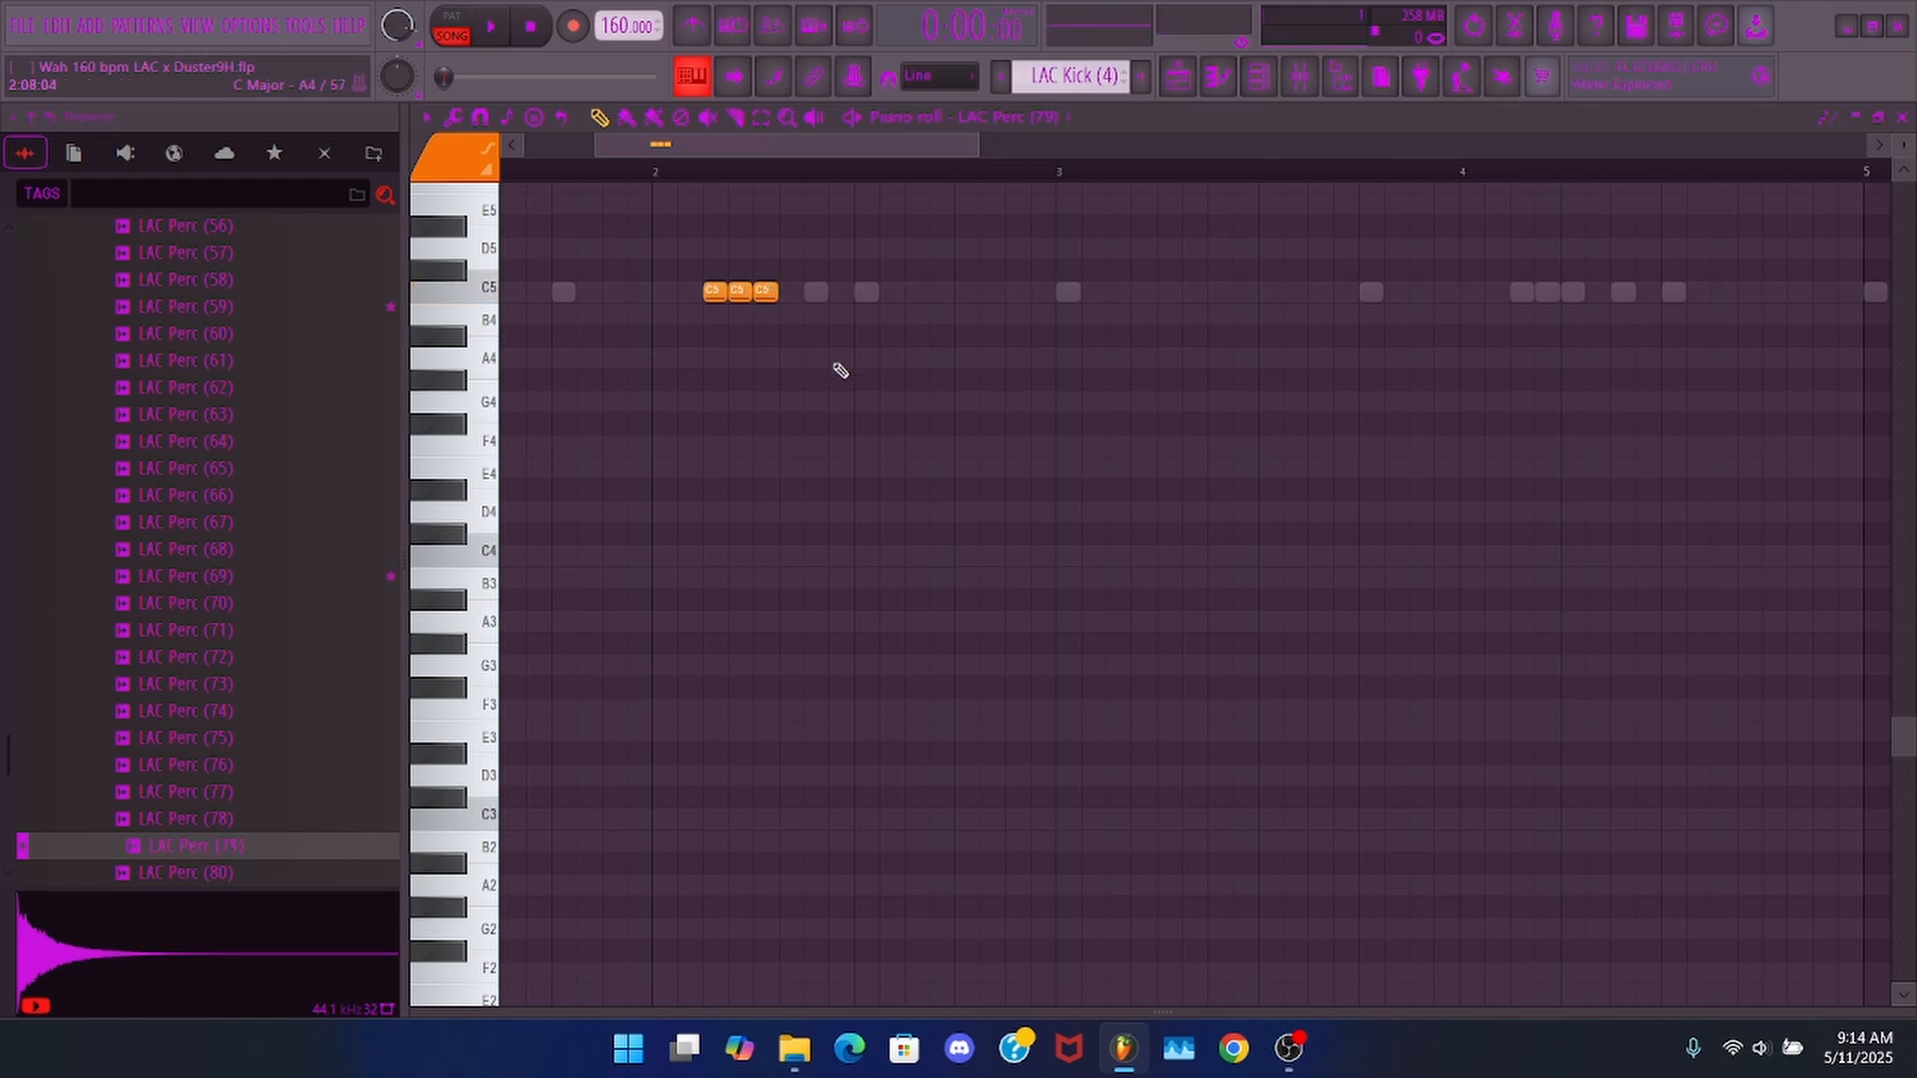
key("ctrl+a")
key("space")
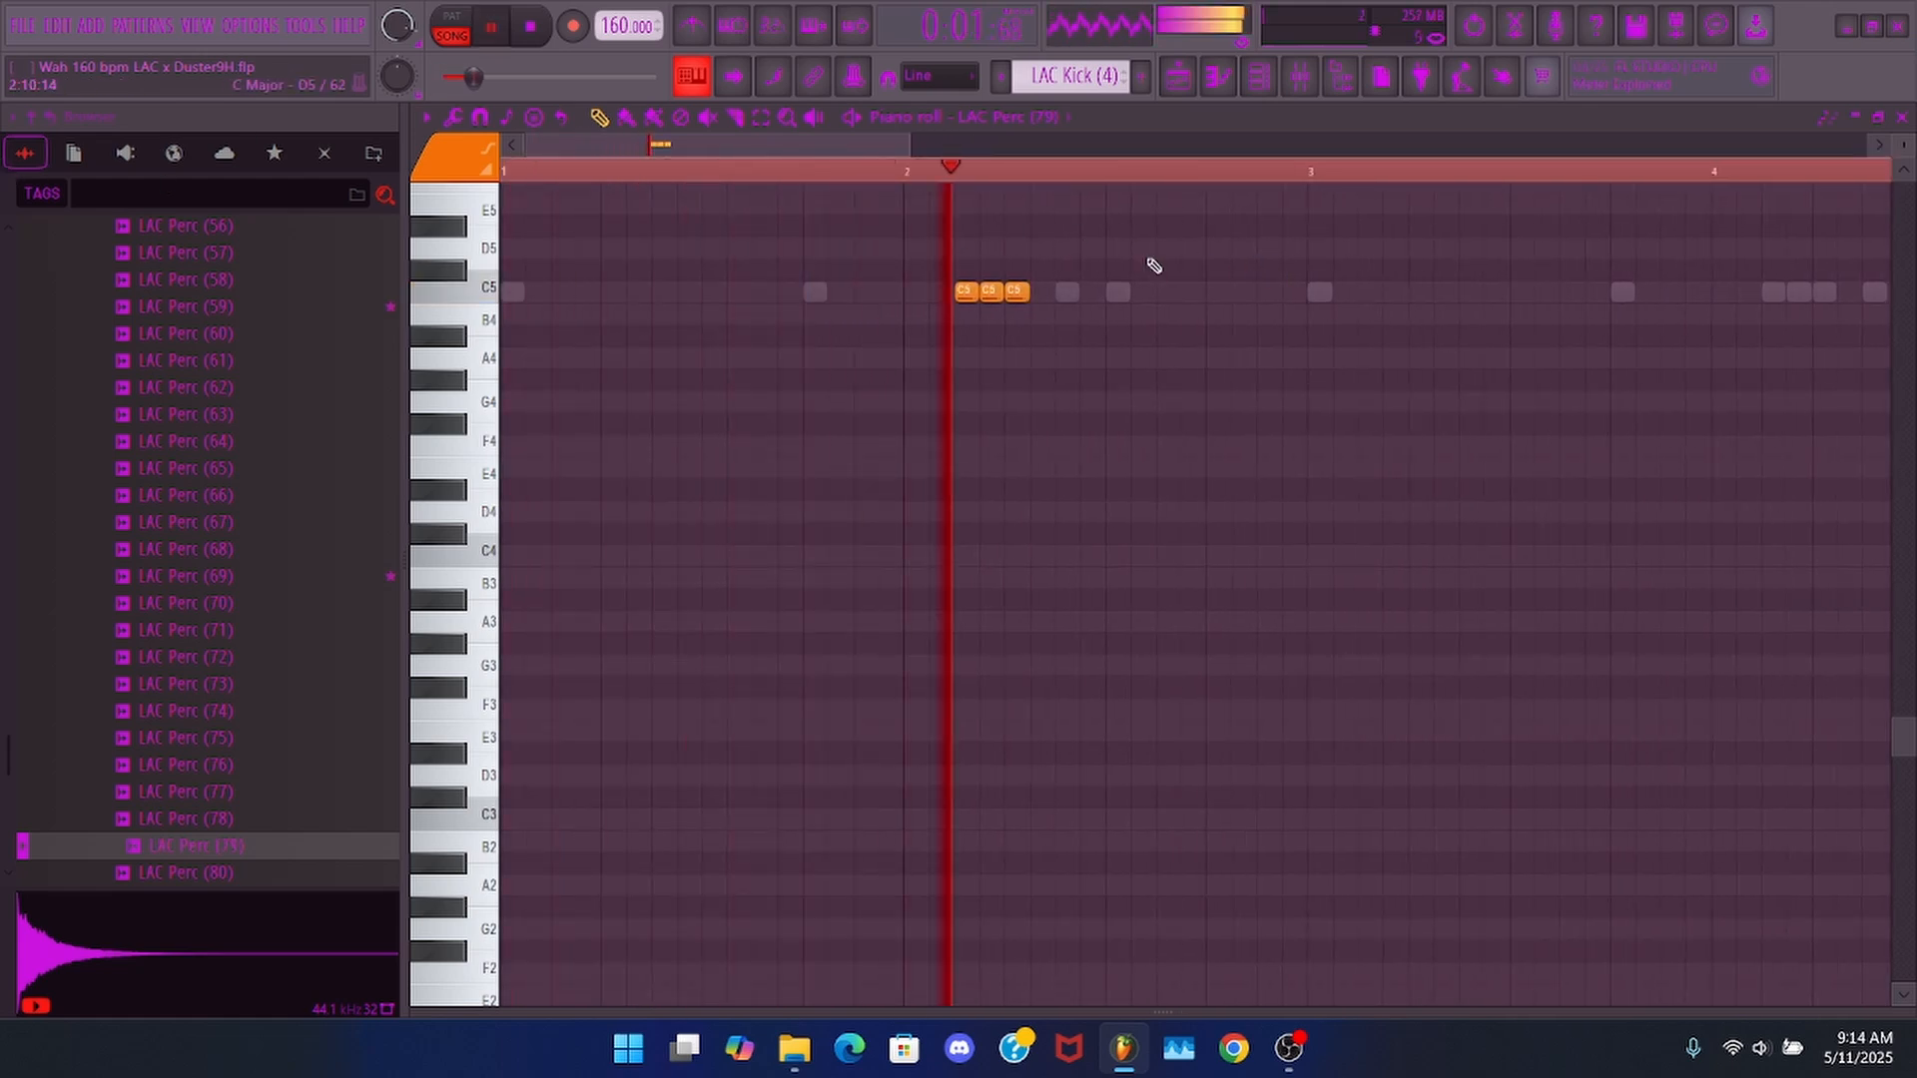
key("space")
left_click(1060, 290)
left_click(940, 173)
key("space")
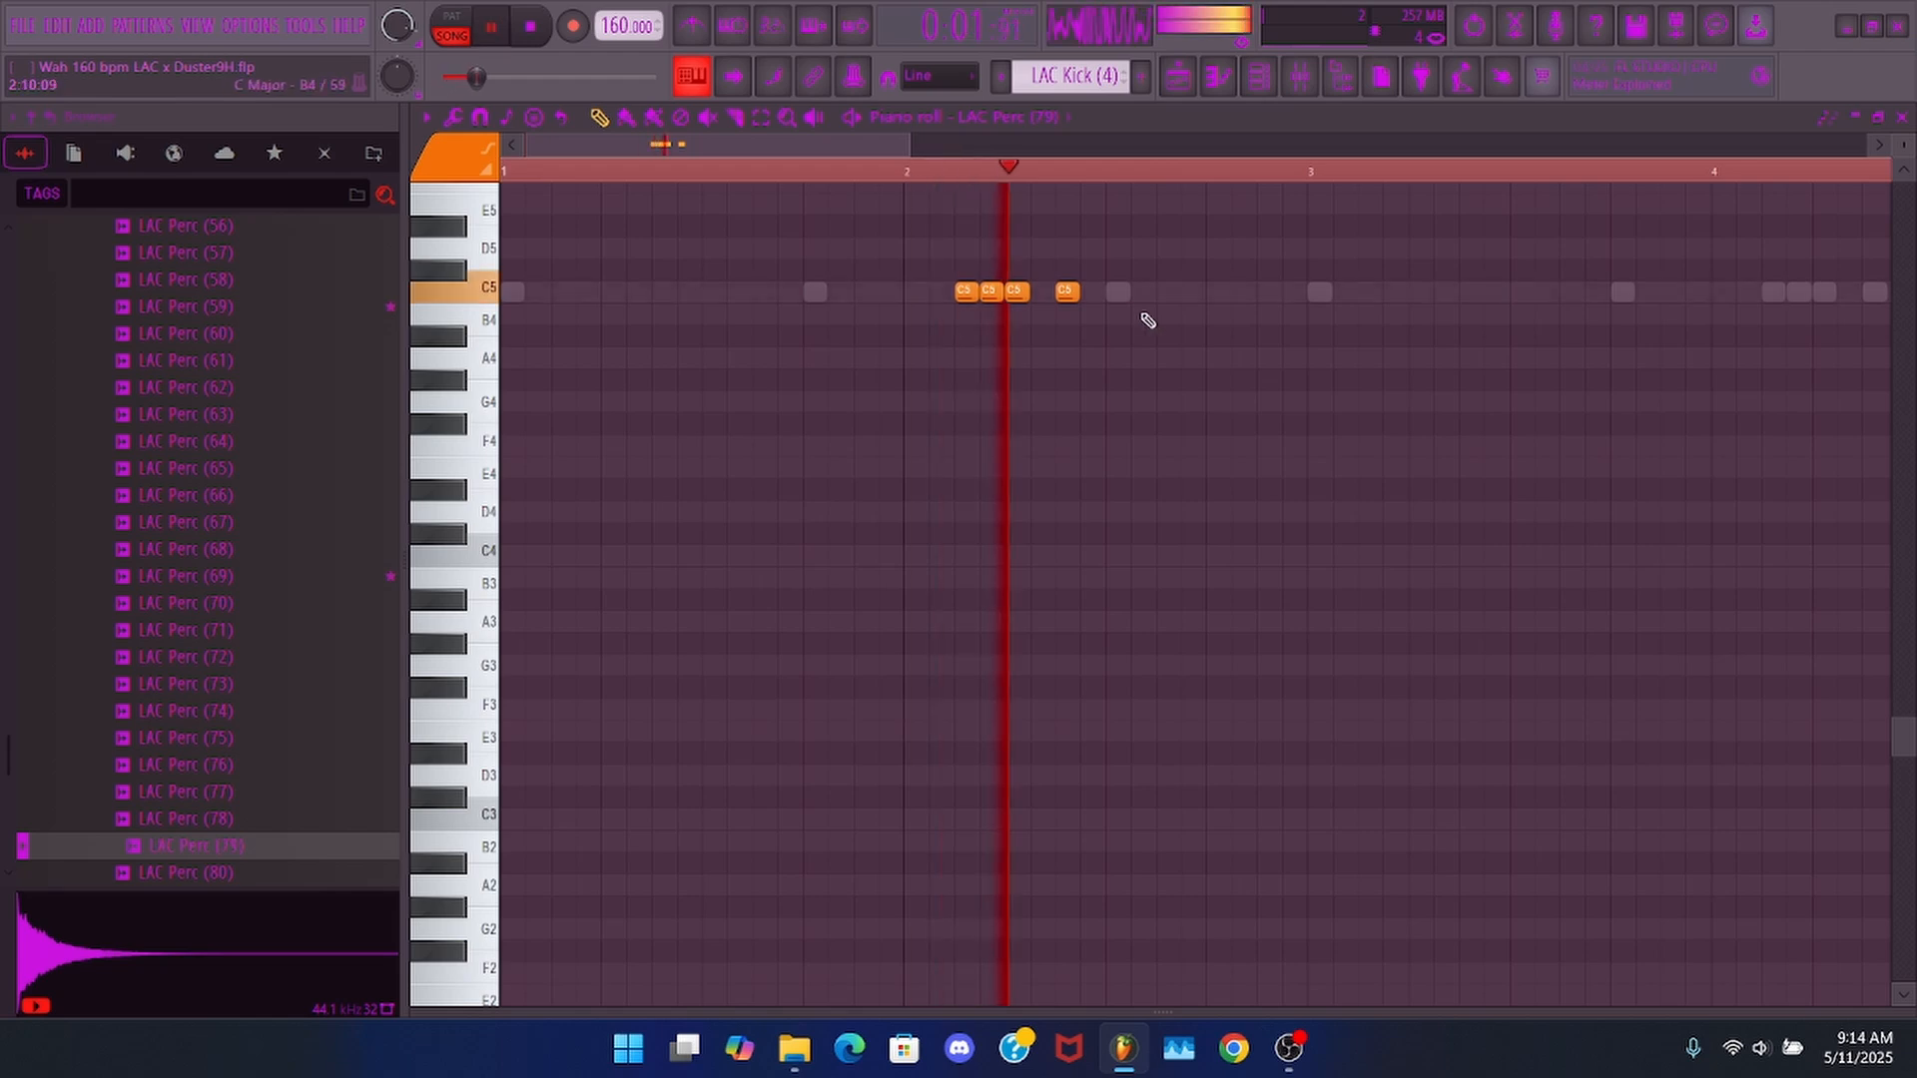
left_click(1140, 293)
left_click(1120, 290)
key("space")
key("space")
right_click(1146, 293)
- Duplicate the two-bar perc phrase, and duplicate the resulting four bars to fill eight bars
key("ctrl+a")
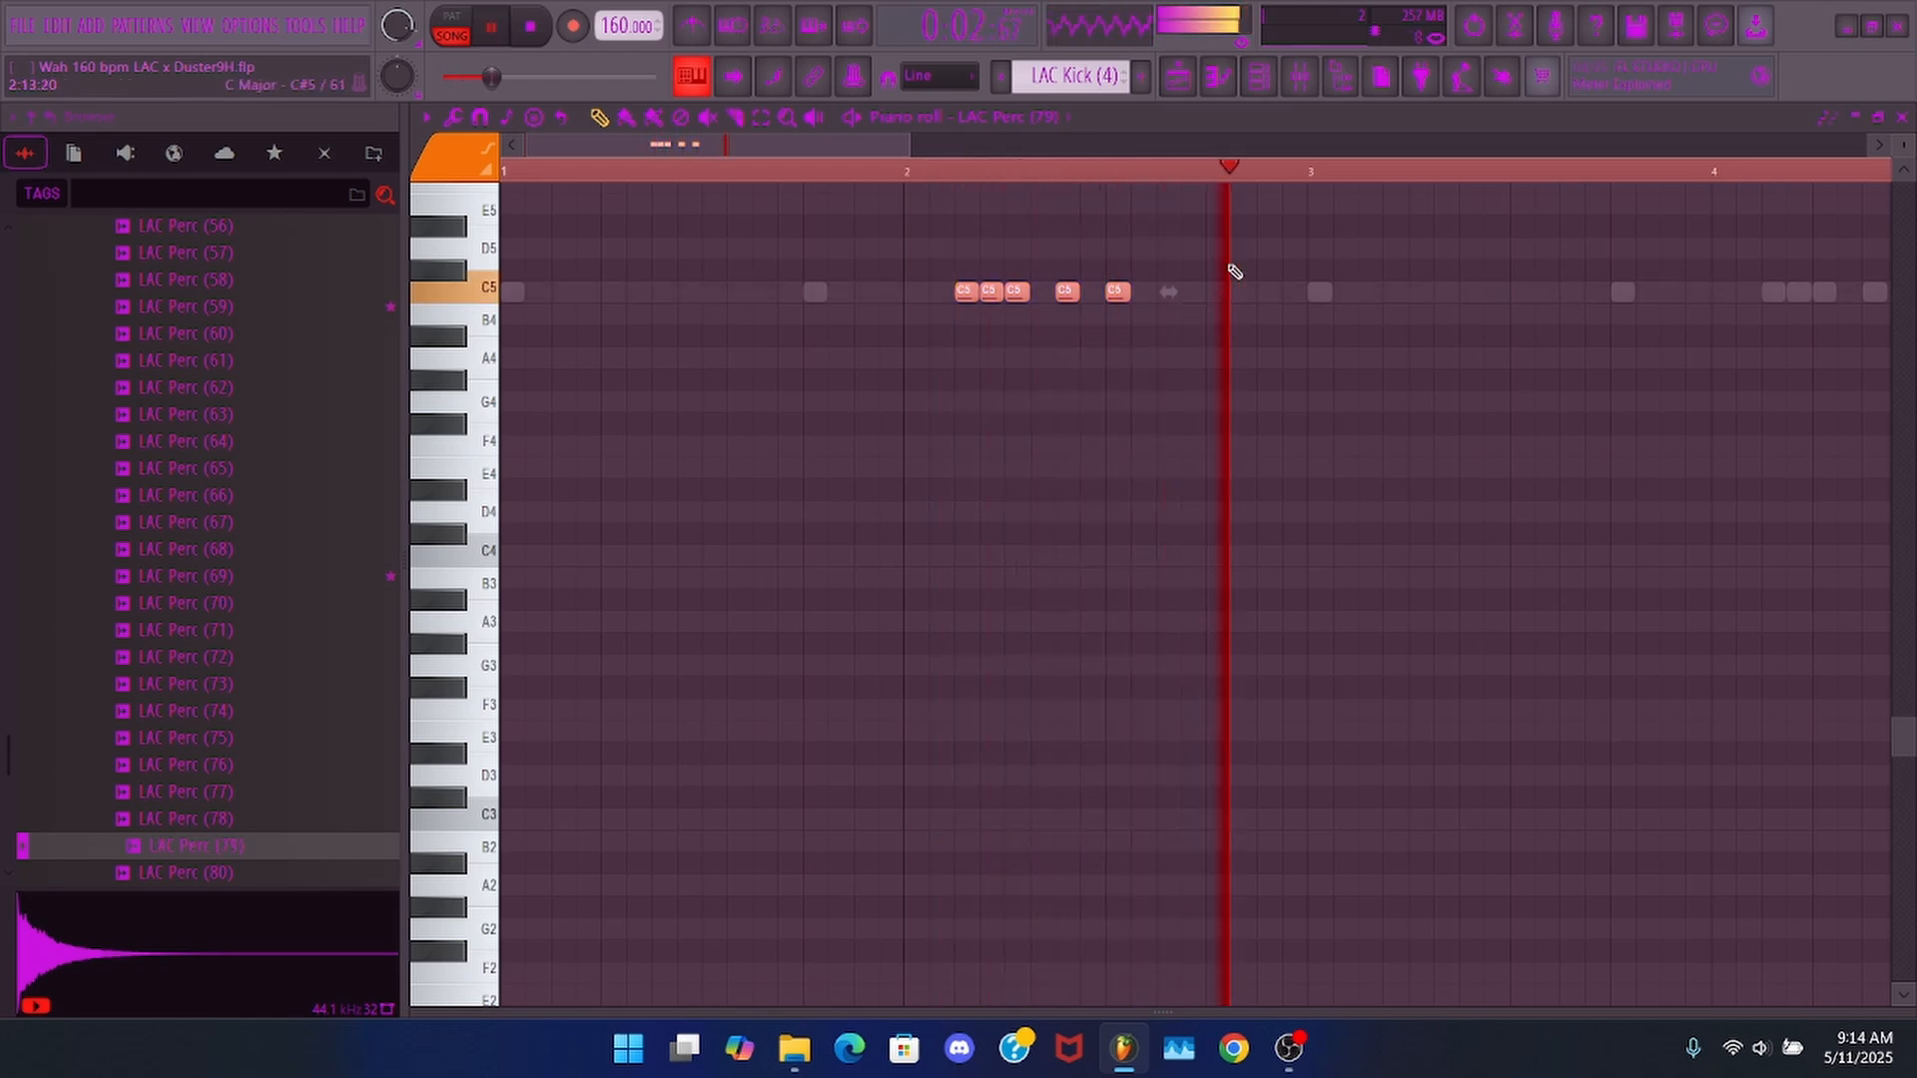
scroll(1211, 182, "down", 3)
left_click_drag(1245, 174, 492, 183)
scroll(925, 175, "down", 3)
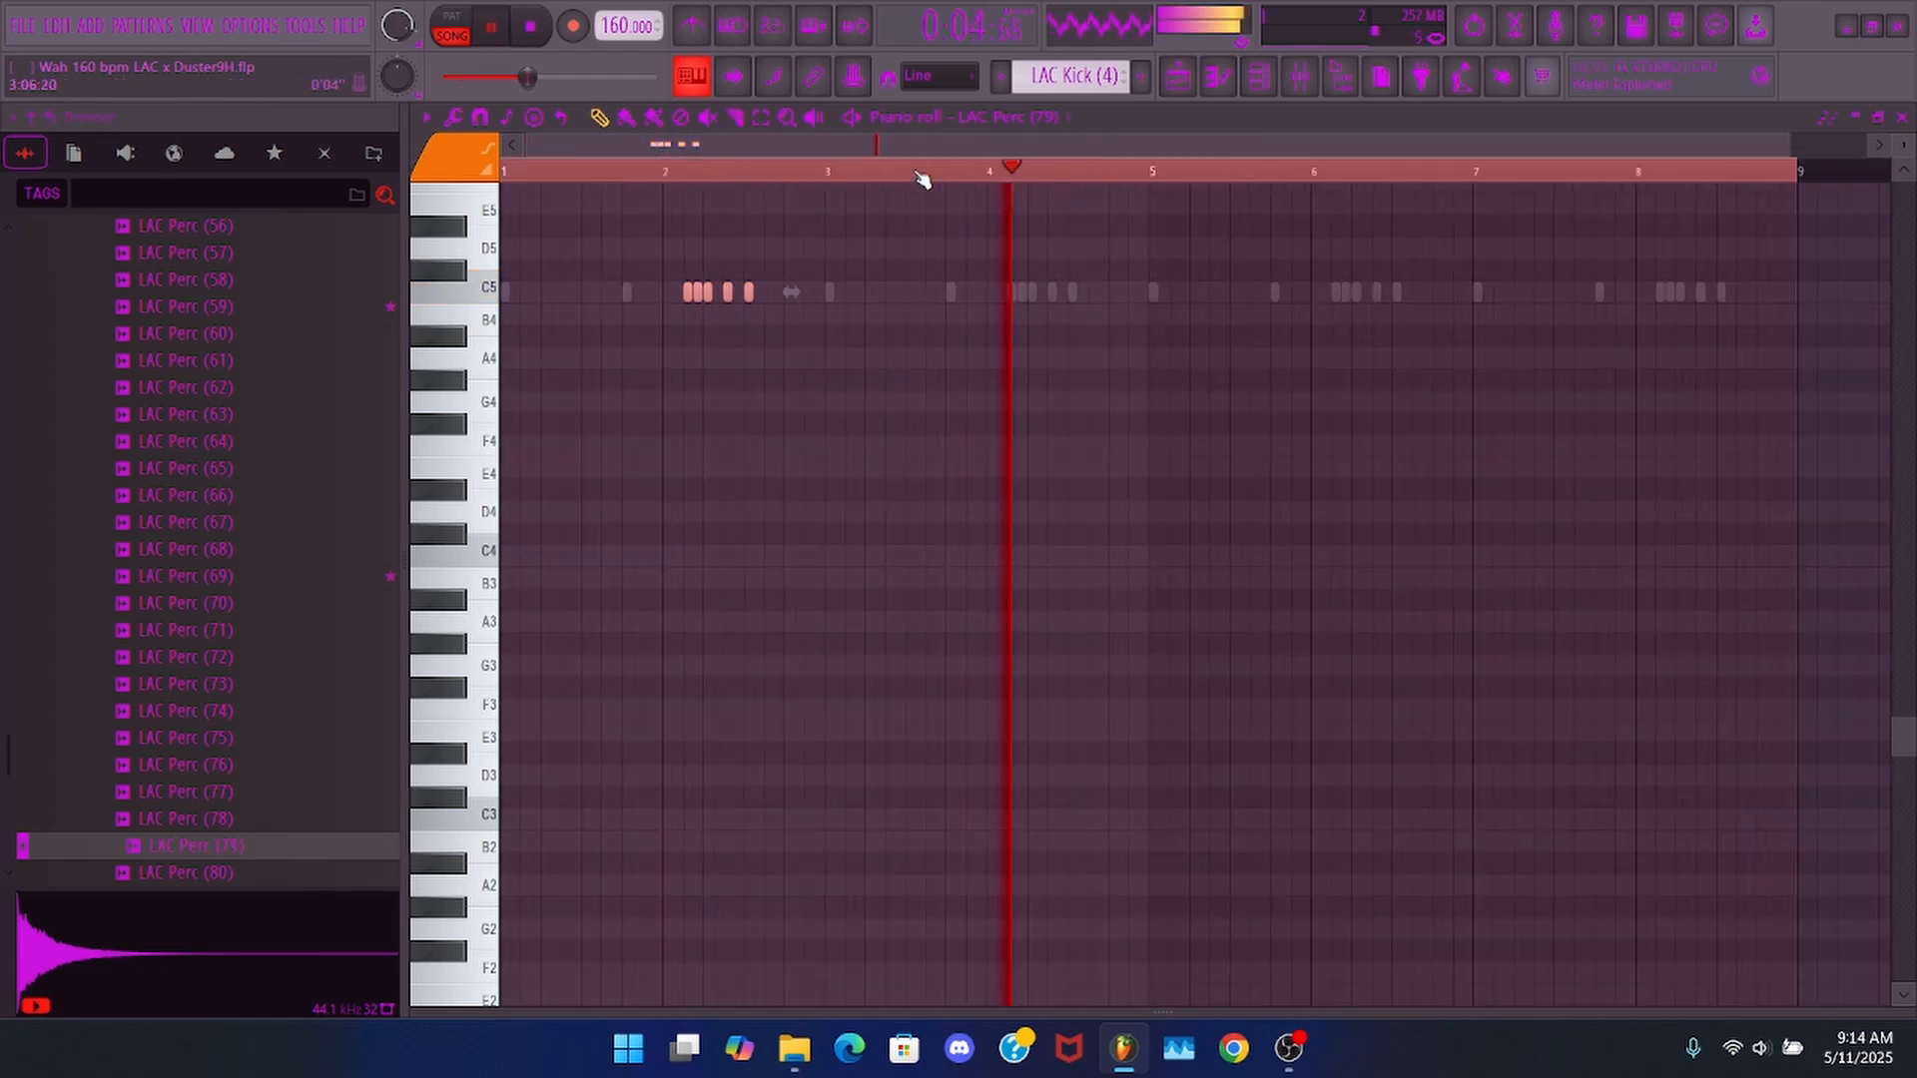
left_click_drag(1025, 180, 739, 176)
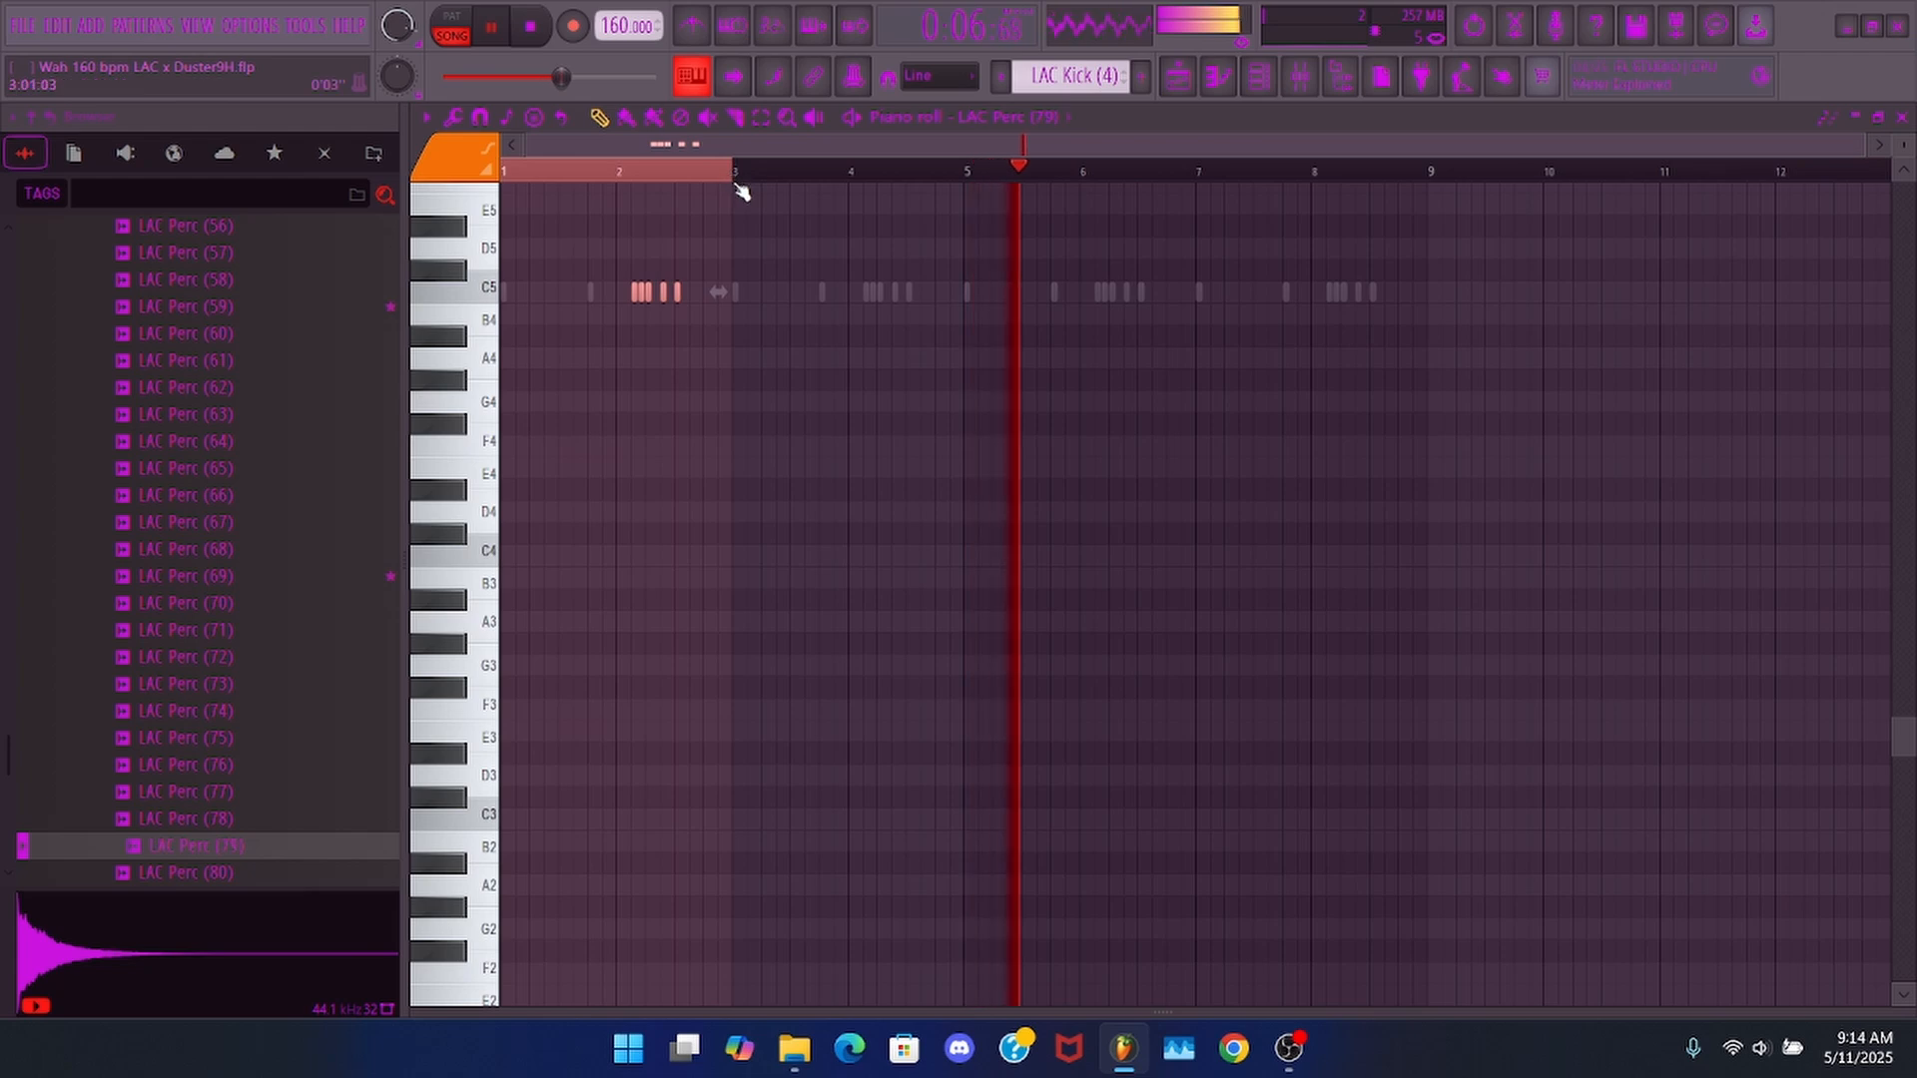
key("ctrl+b")
key("ctrl+a")
left_click_drag(1035, 179, 972, 197)
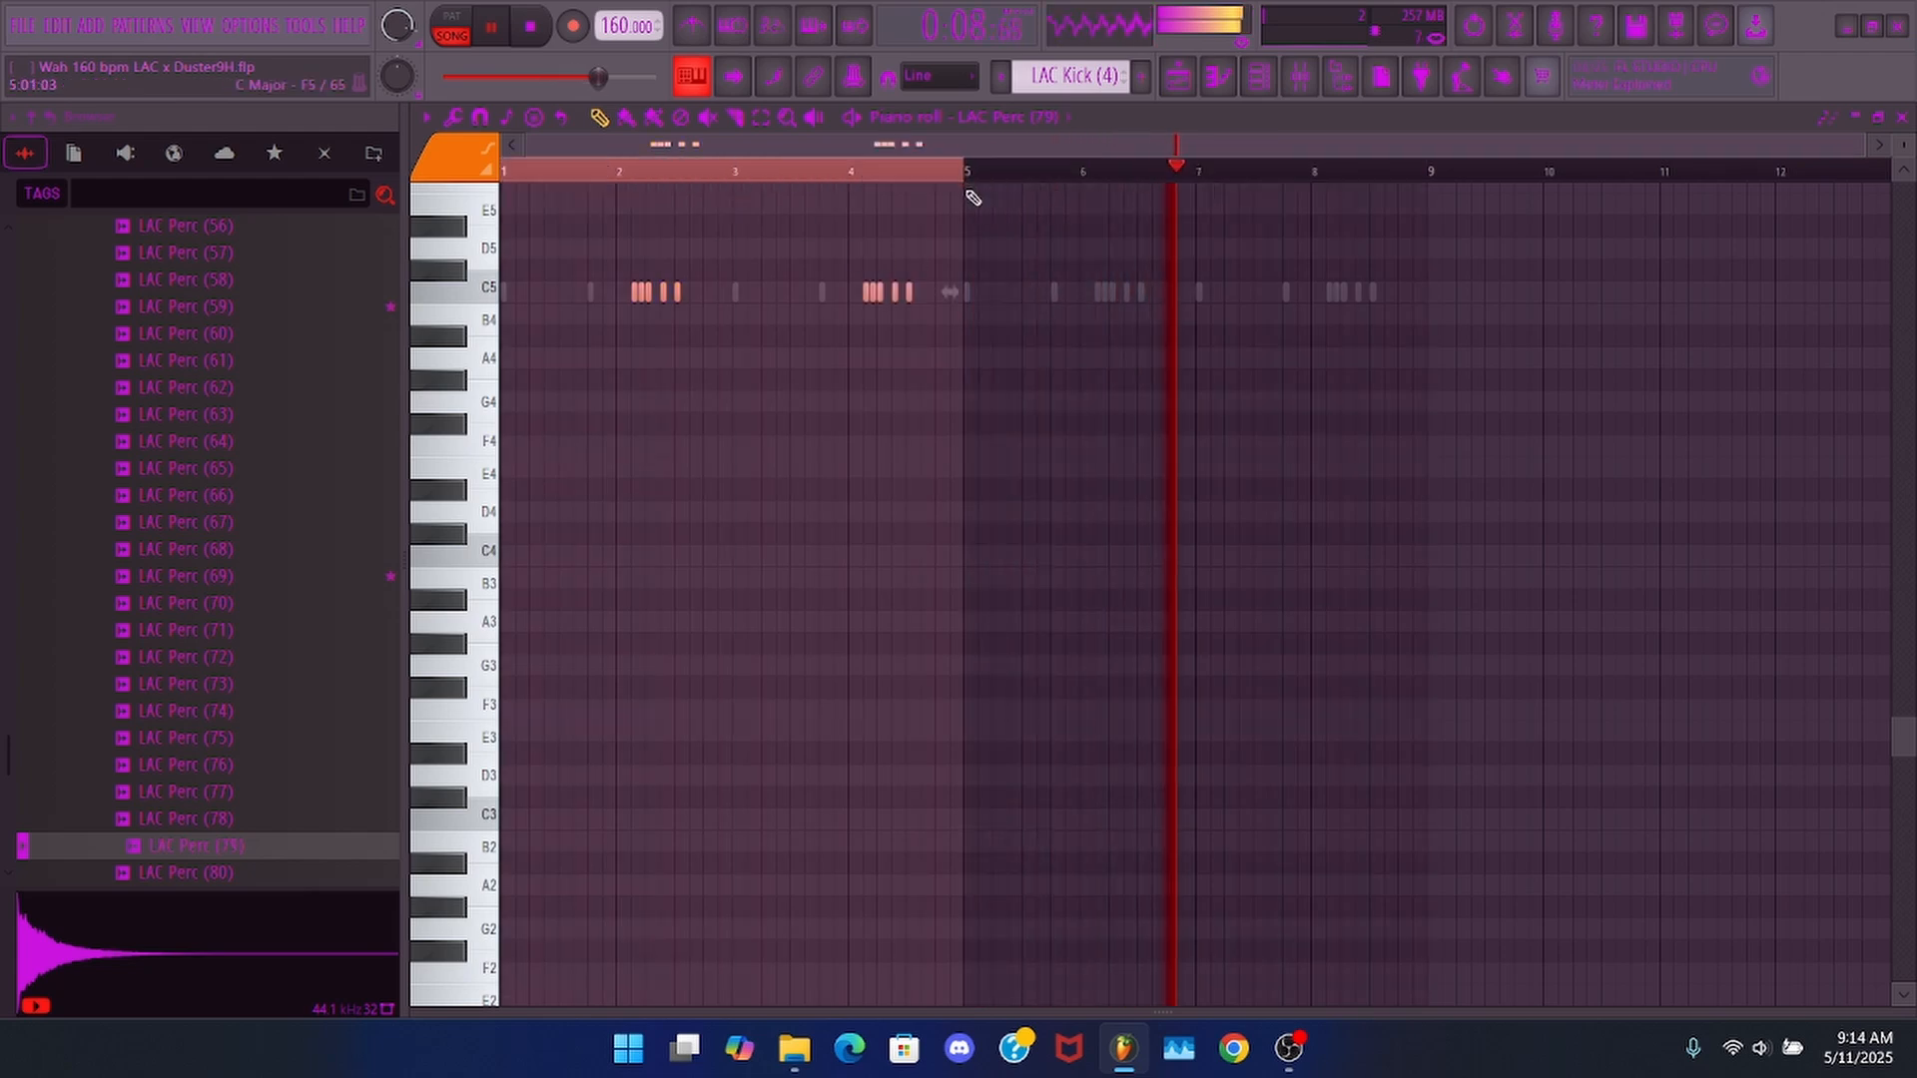
key("ctrl+b")
- Cut all the LAC Perc (79) notes from the kick pattern and close the piano roll
key("ctrl+a")
key("ctrl+x")
left_click(1902, 118)
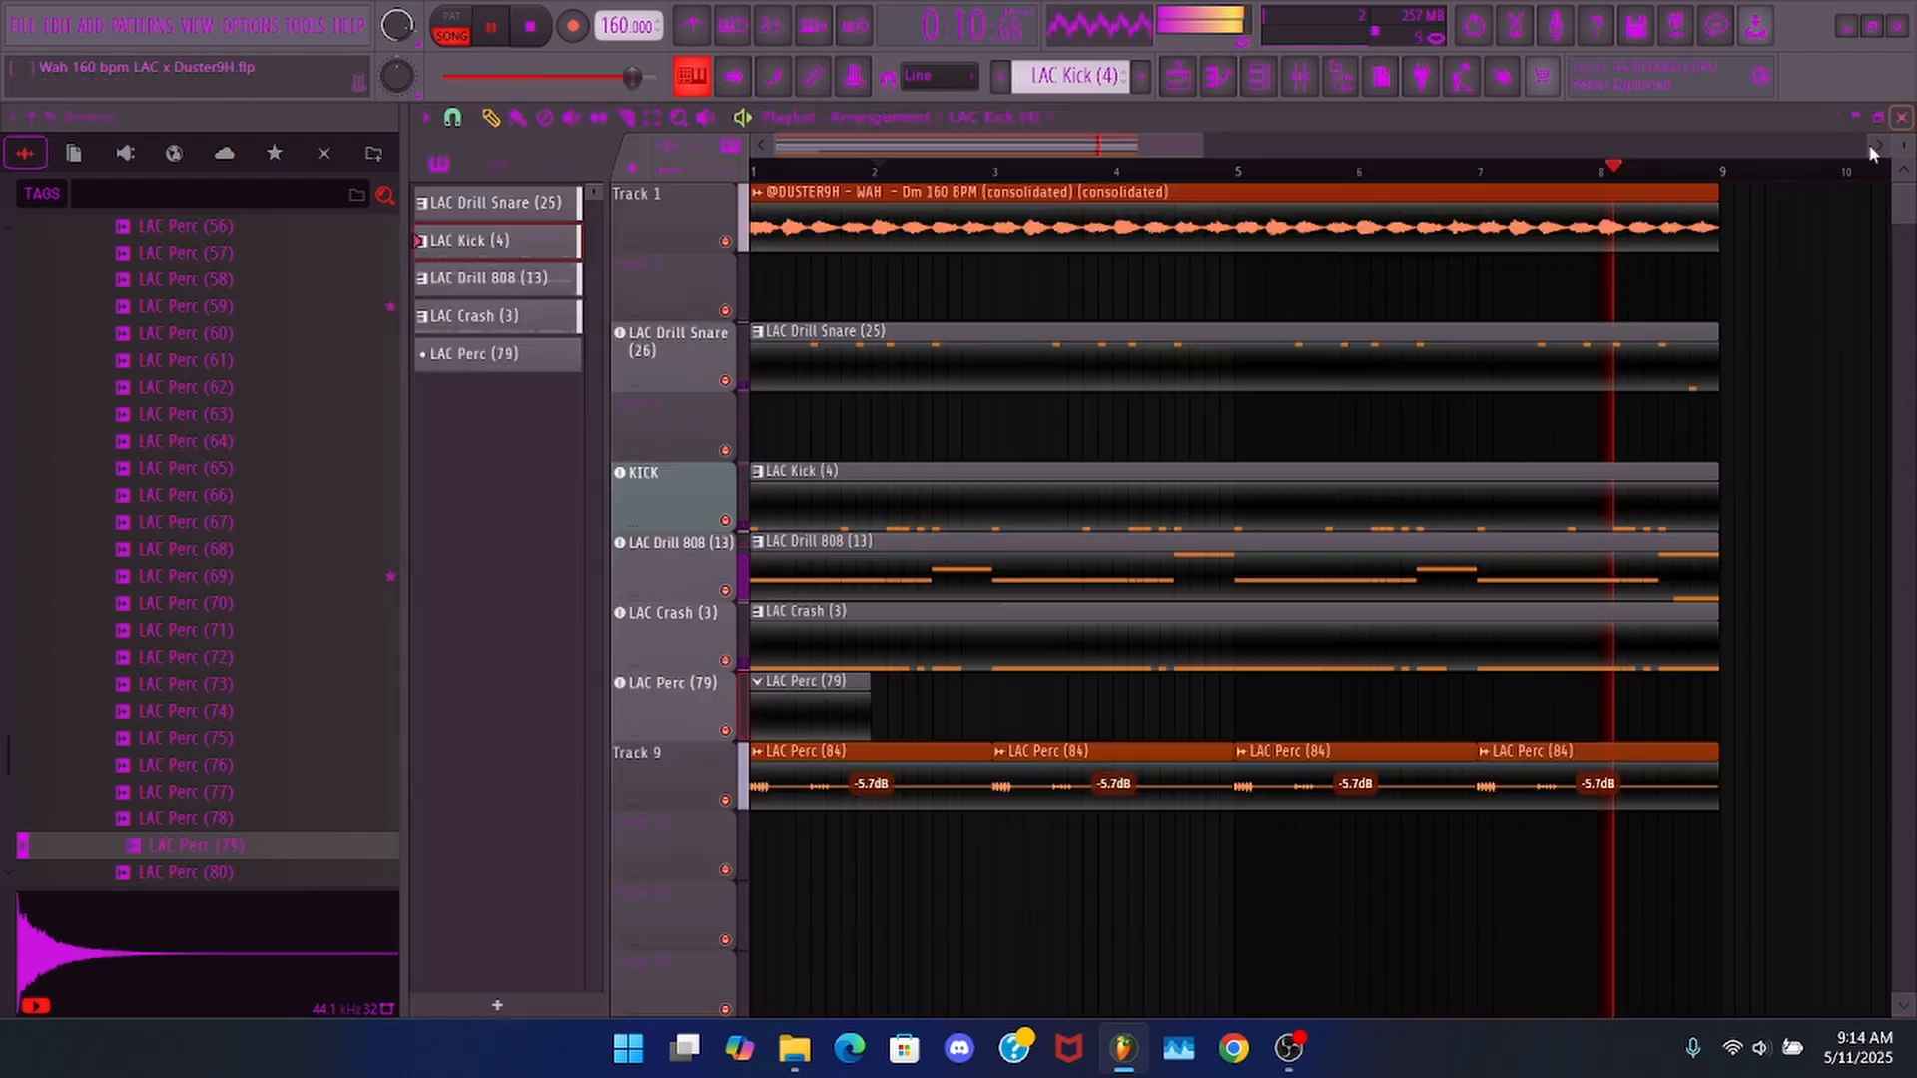
- Paste the perc notes into the LAC Perc (79) pattern and shift them right so the first hits fall in bar 2
scroll(674, 601, "down", 1)
left_click(820, 679)
double_click(821, 679)
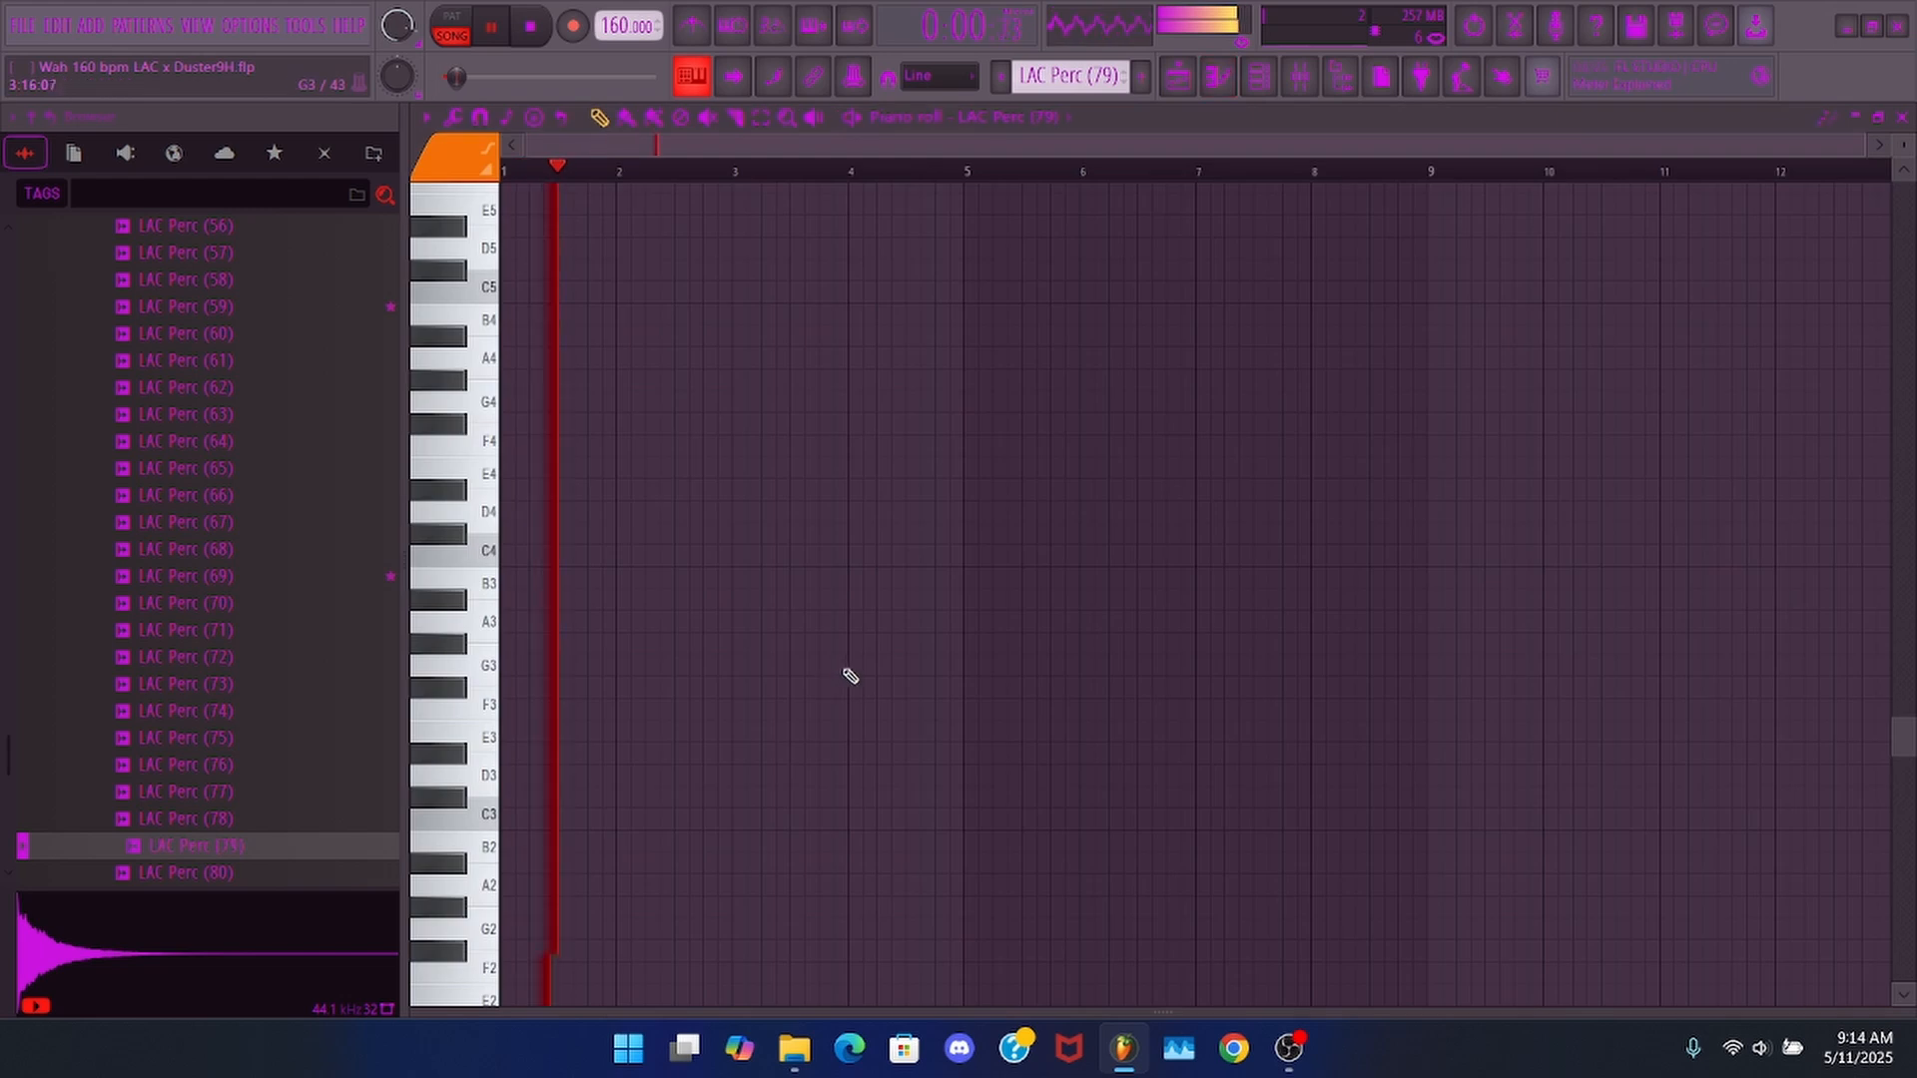
key("ctrl+v")
key("shift+Right")
key("shift+Right")
key("shift+Right")
key("shift+Right")
key("shift+Right")
key("shift+Right")
key("shift+Right")
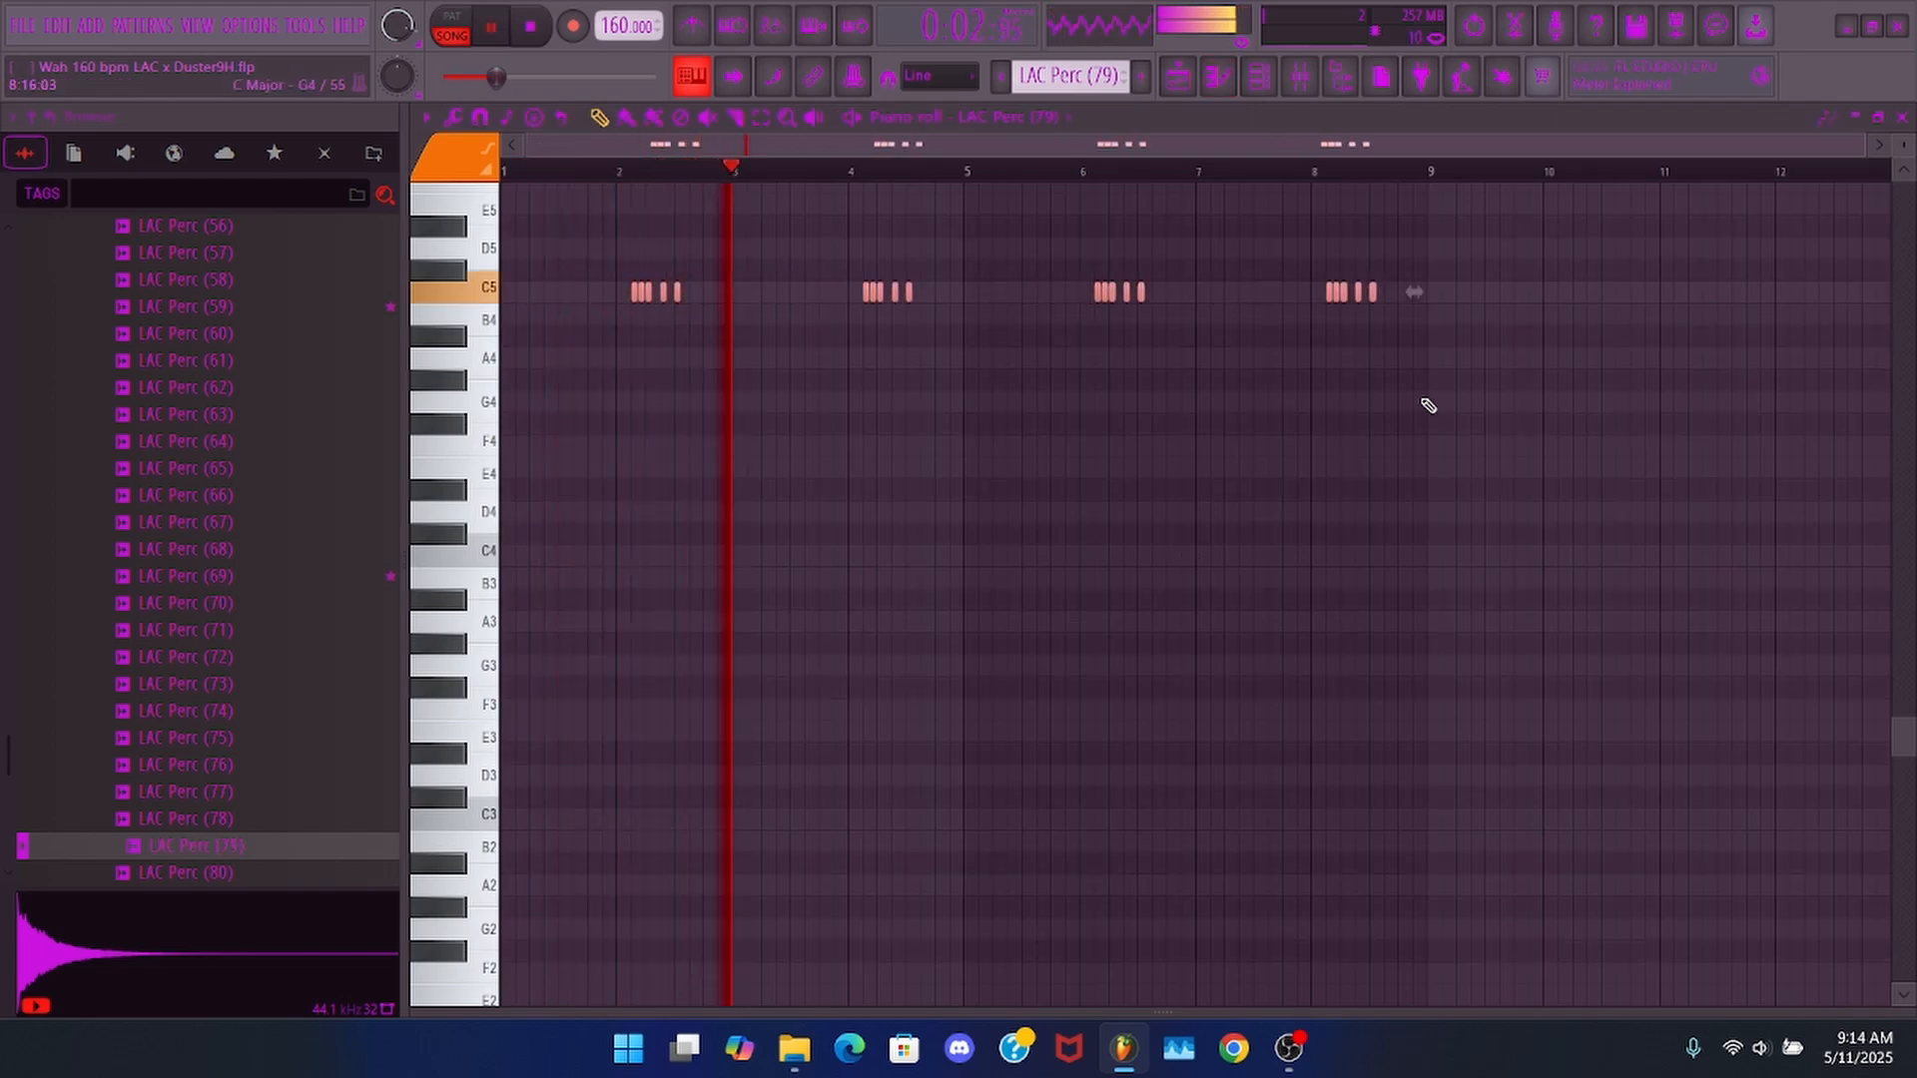
- Deselect the perc notes, return to the playlist and stop playback
key("ctrl+a")
left_click(1122, 717, "ctrl")
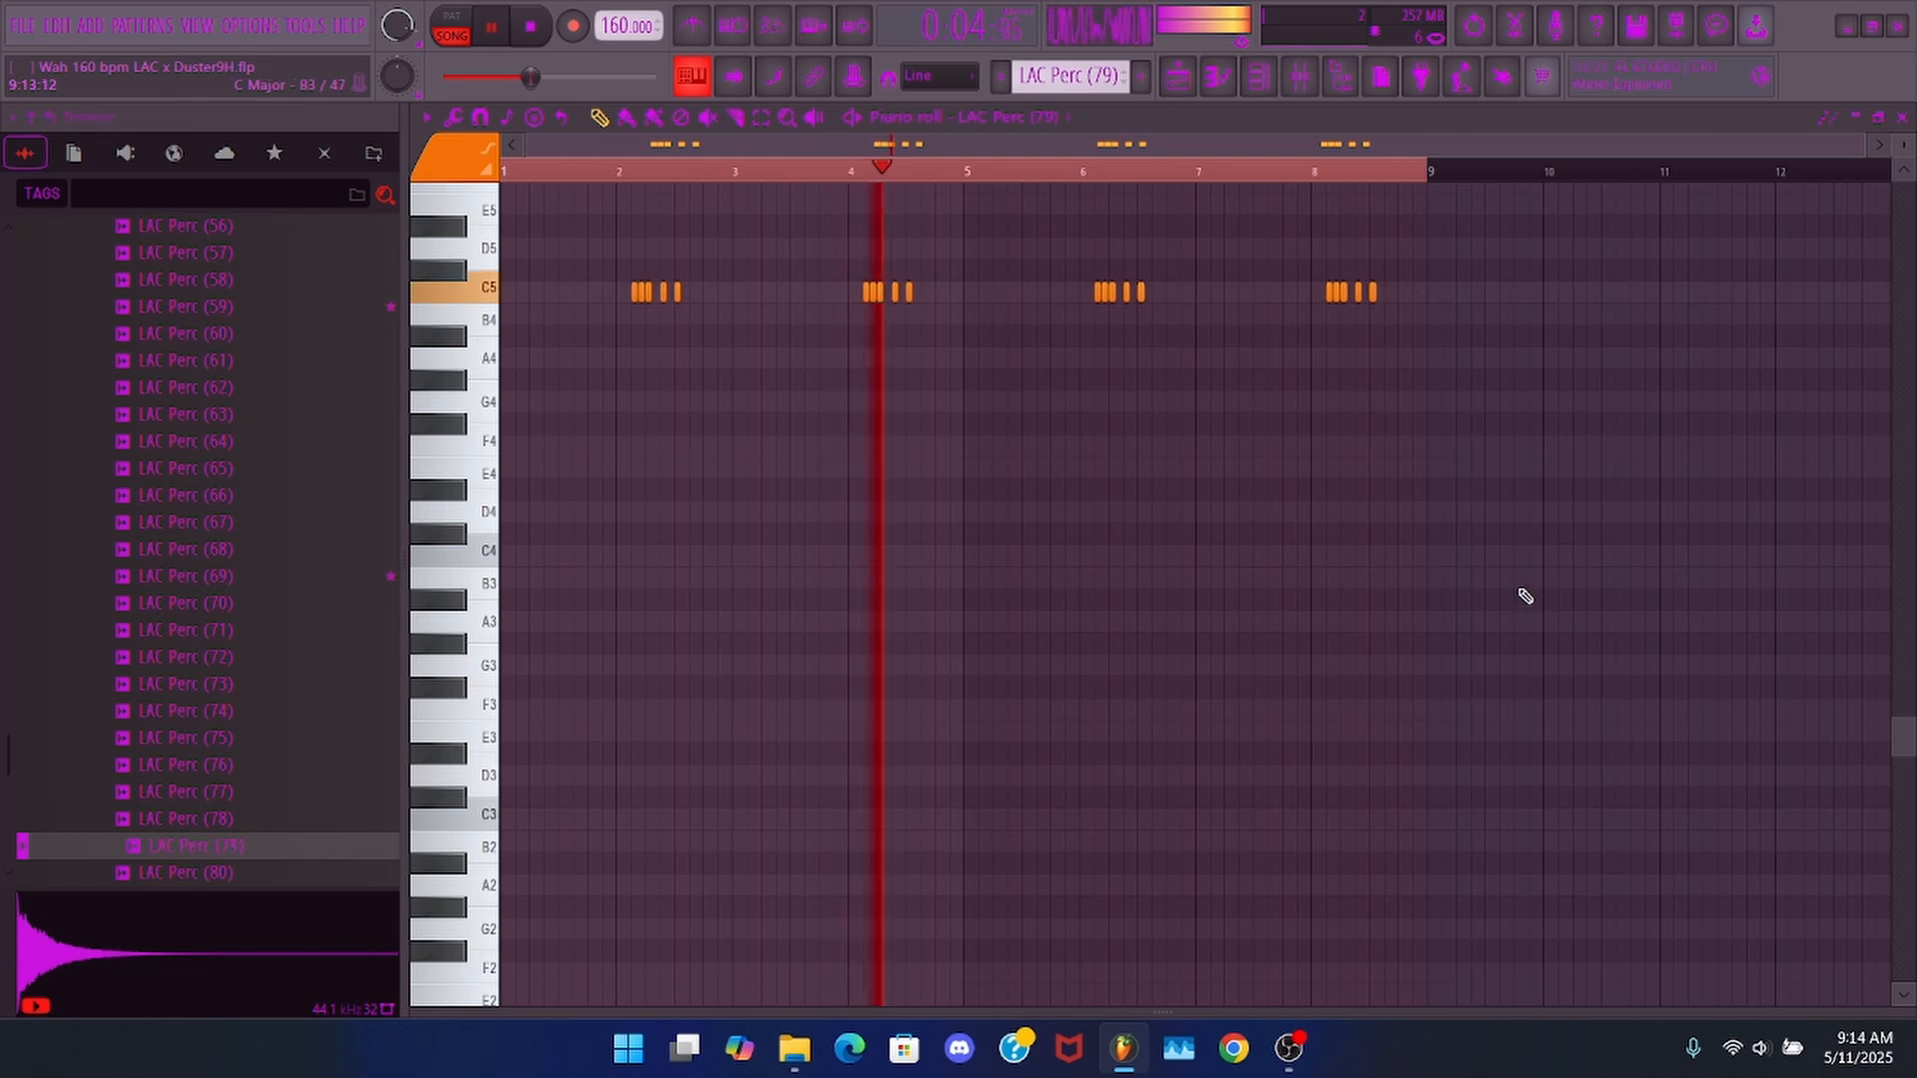
key("F5")
key("space")
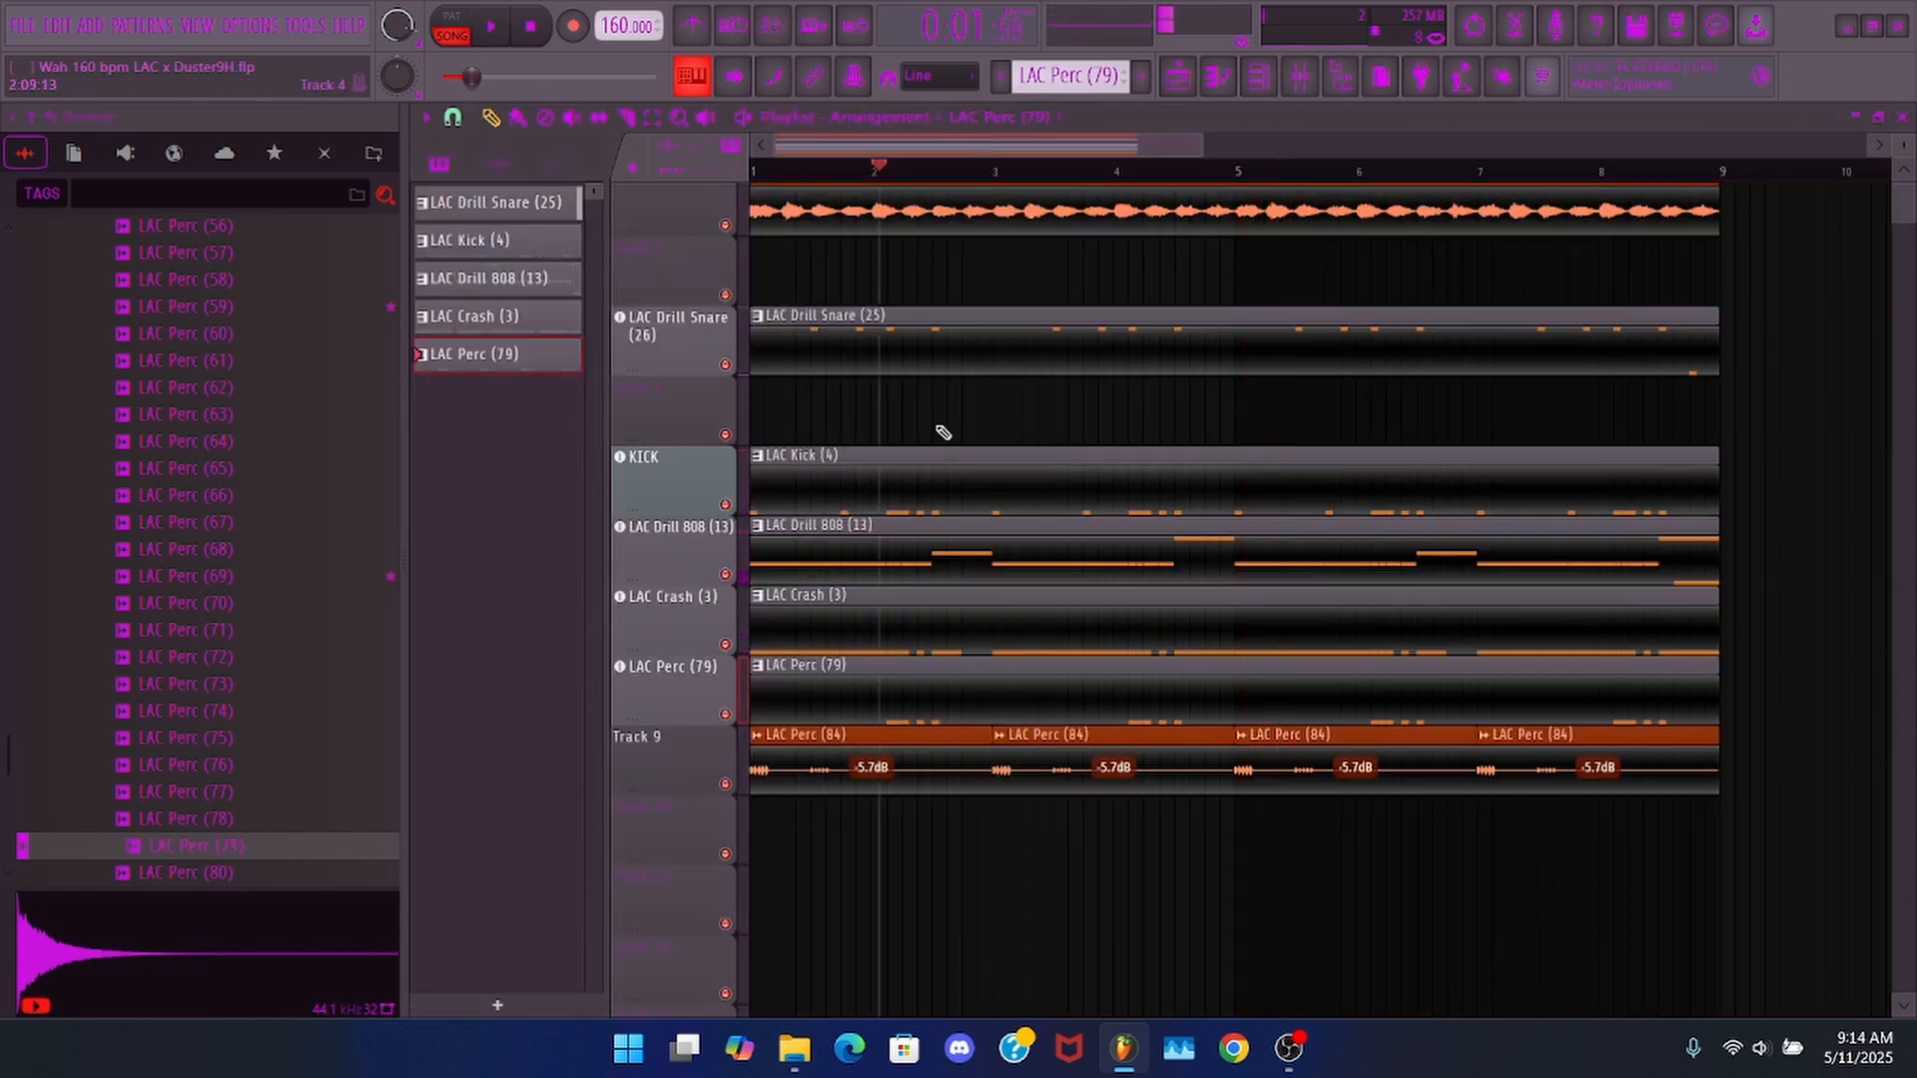
scroll(898, 349, "up", 1)
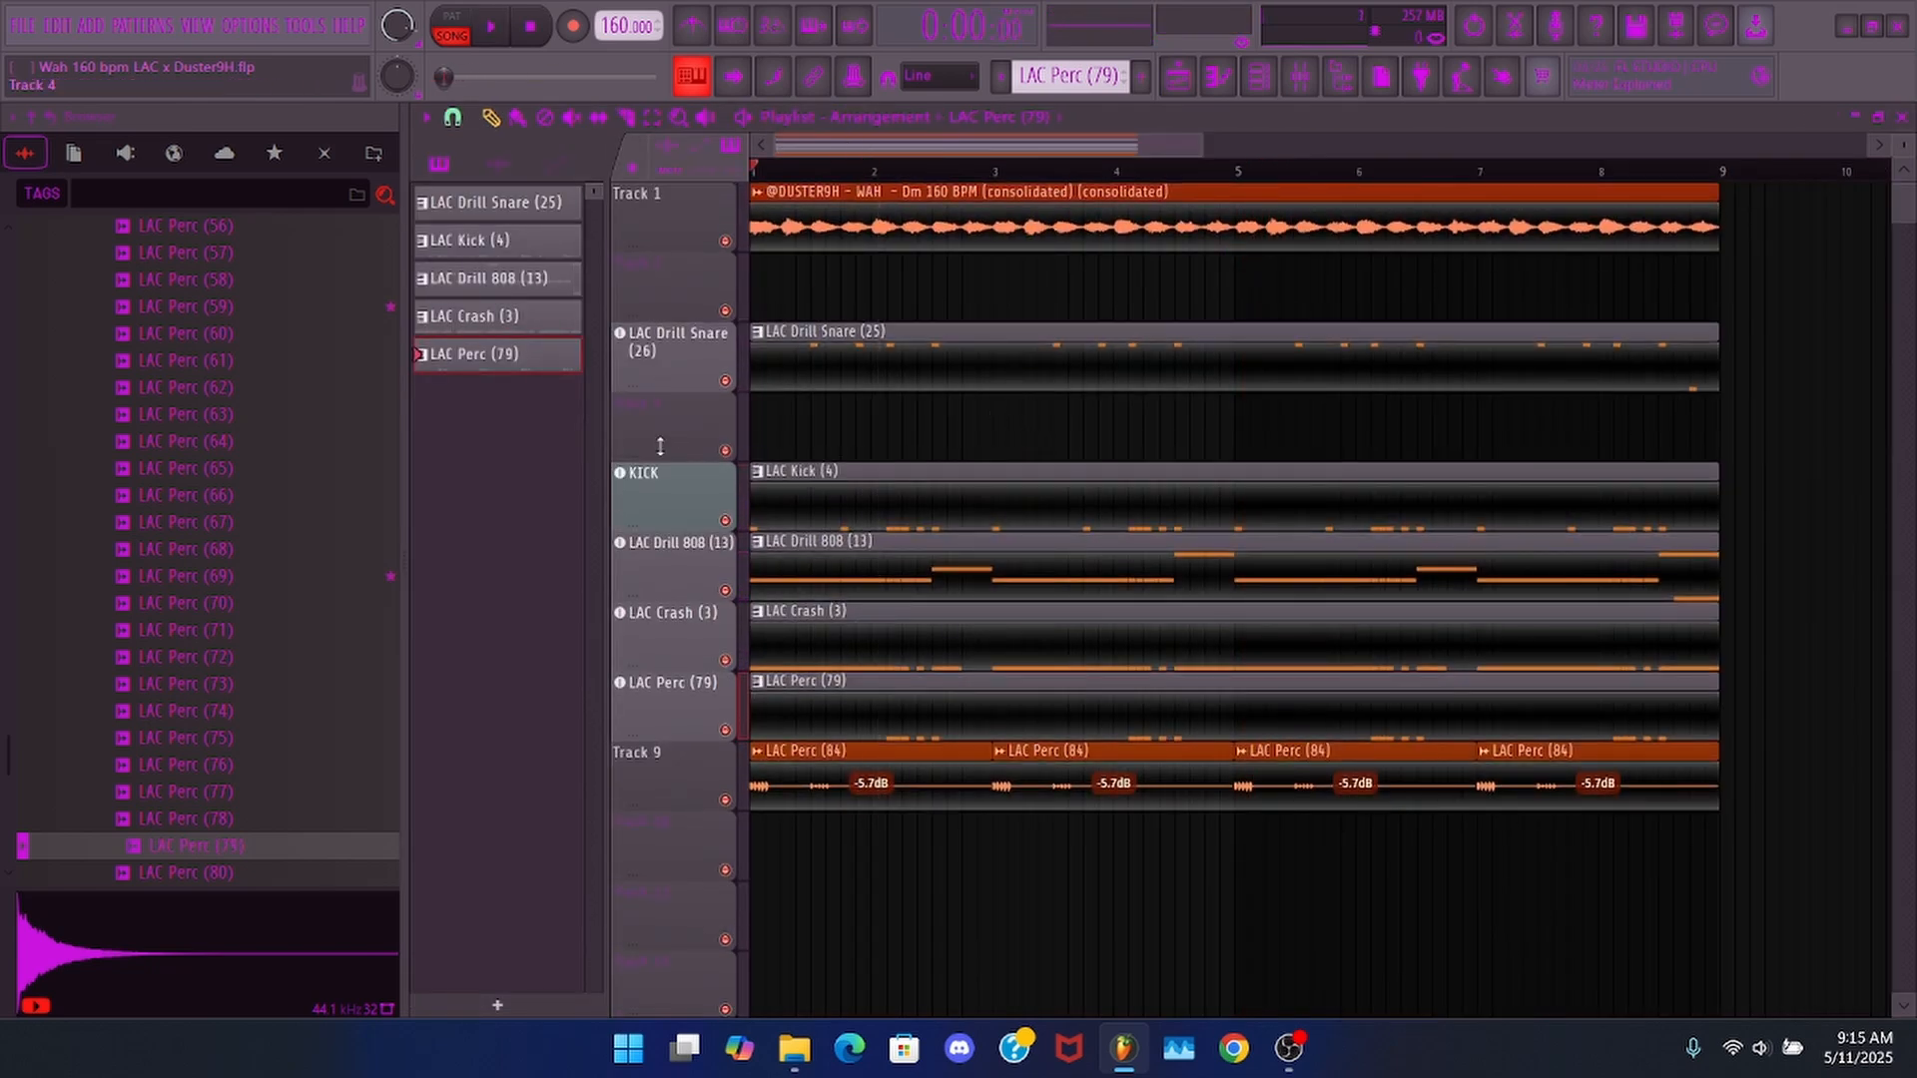
scroll(70, 604, "down", 12)
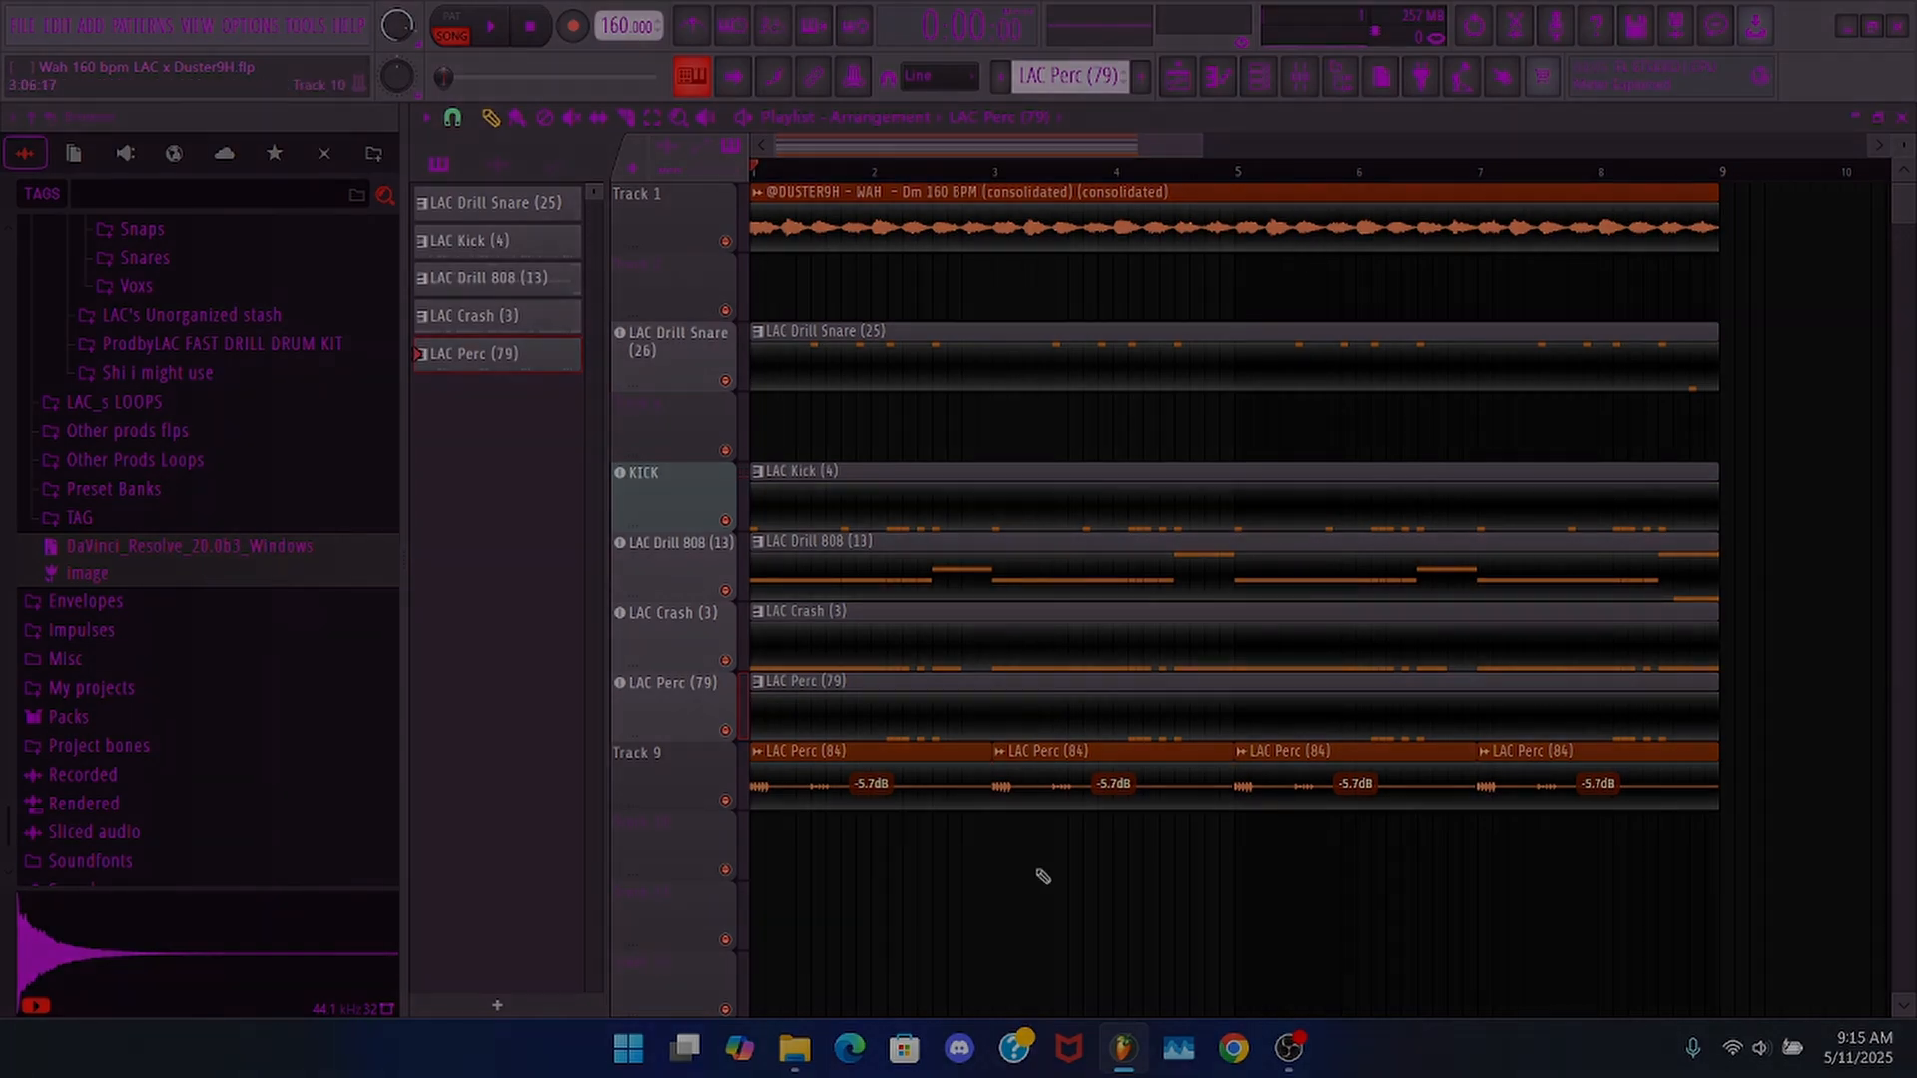
left_click(1289, 1048)
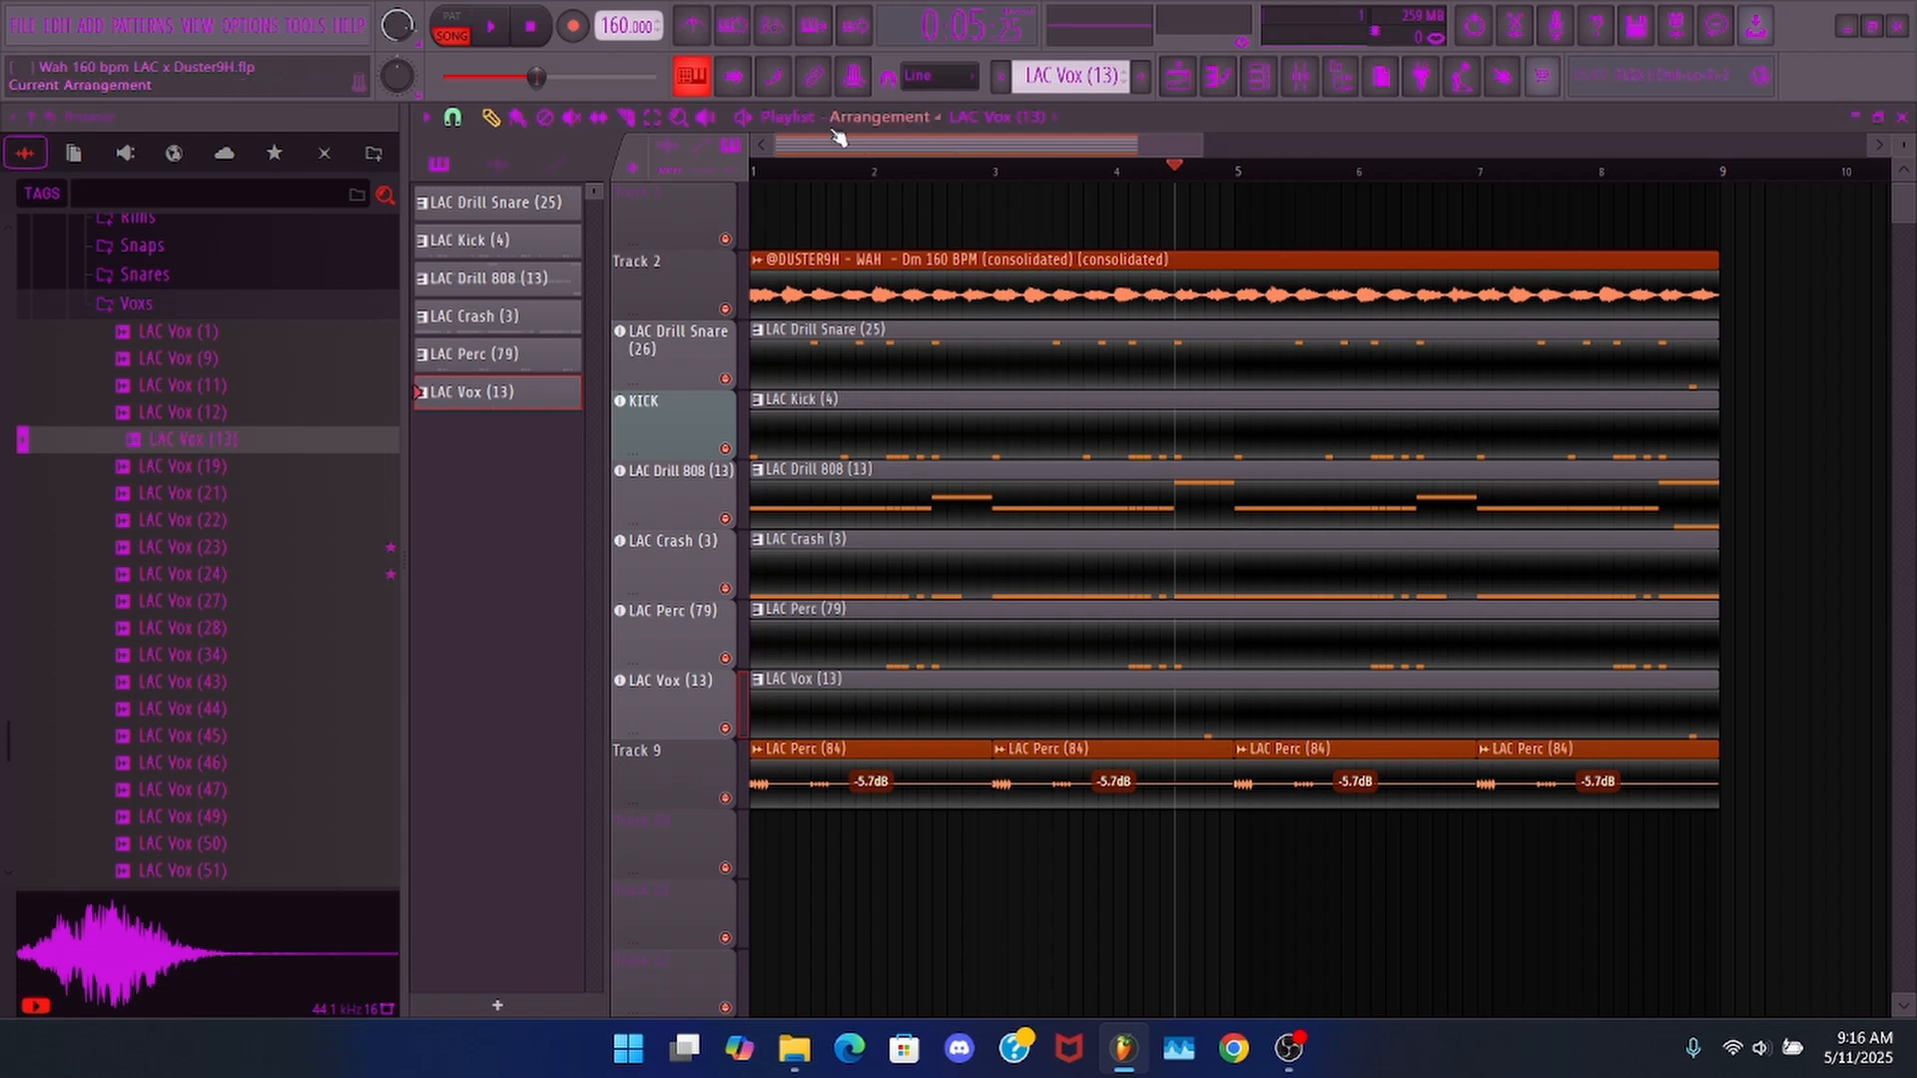
- Open the LAC Vox (13) pattern in the piano roll and audition the LAC Vox (19) and LAC Vox (13) samples
double_click(772, 682)
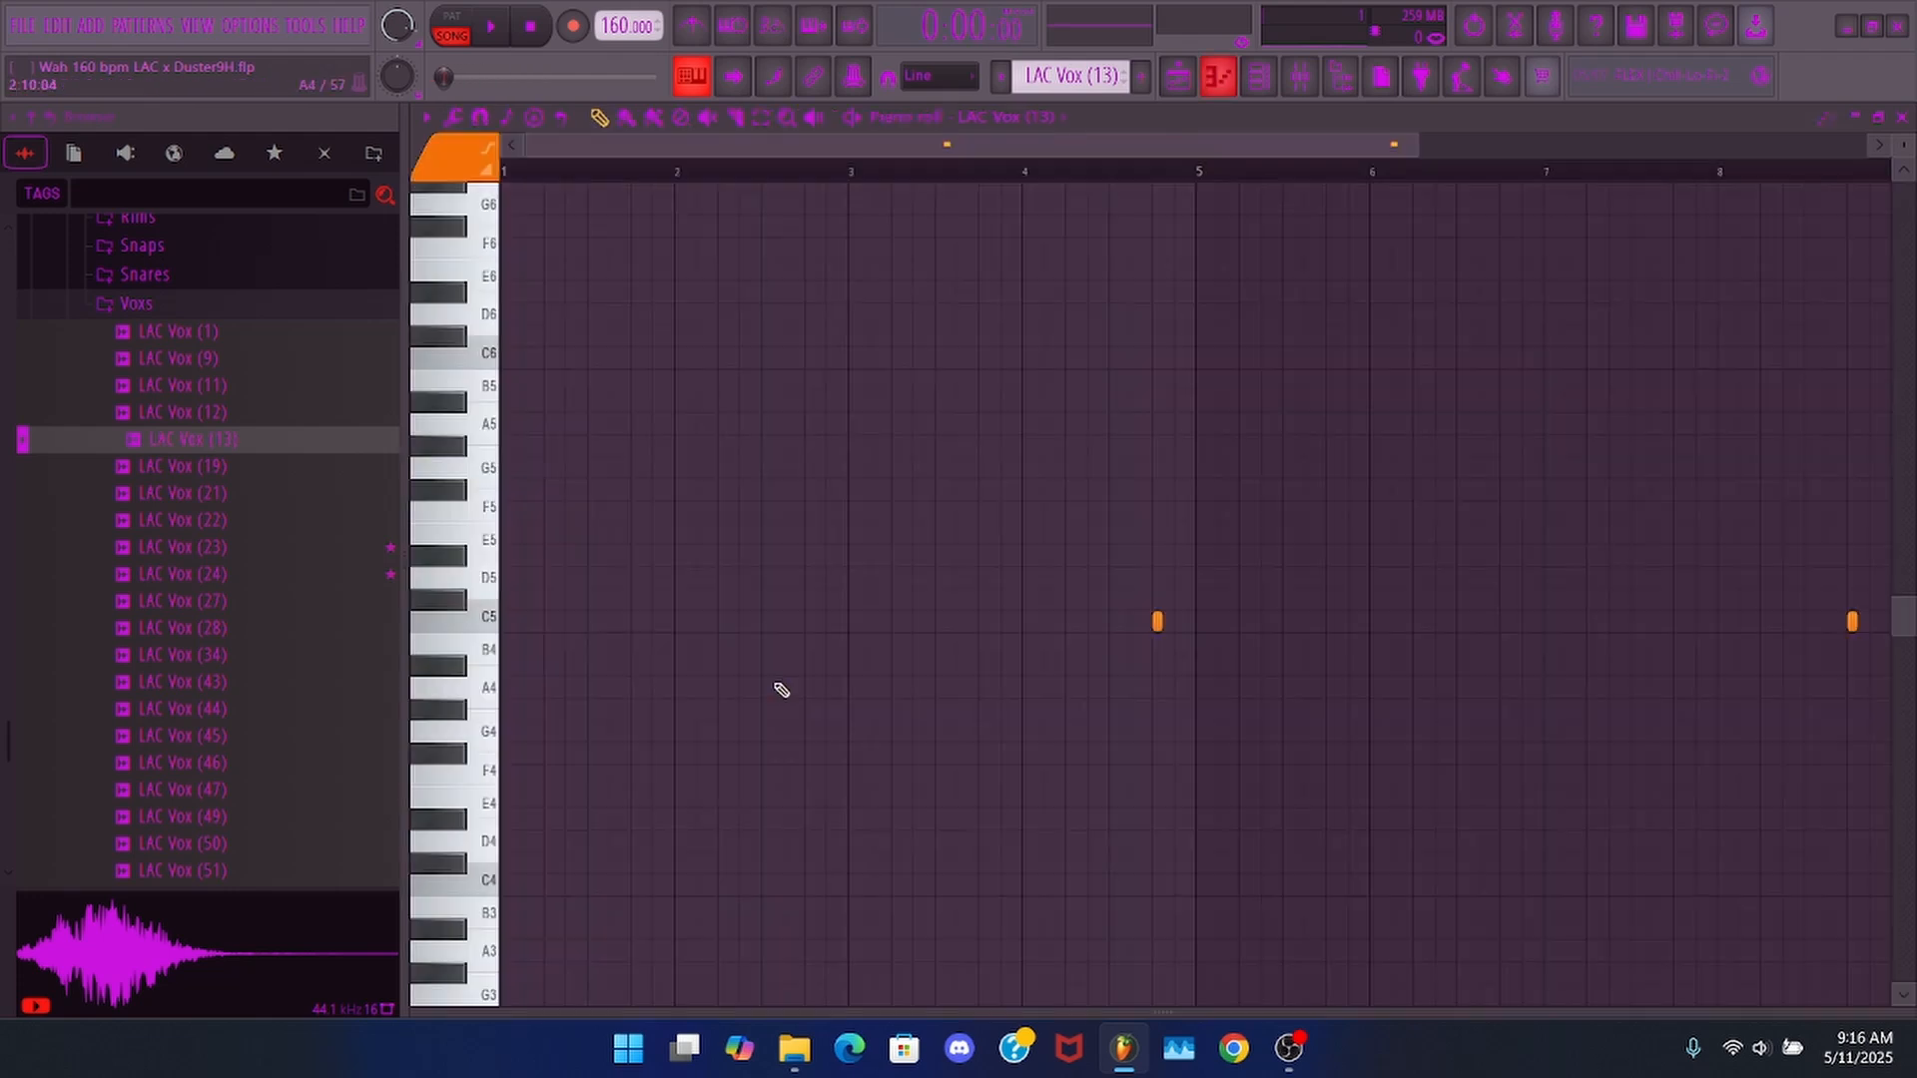
left_click(302, 470)
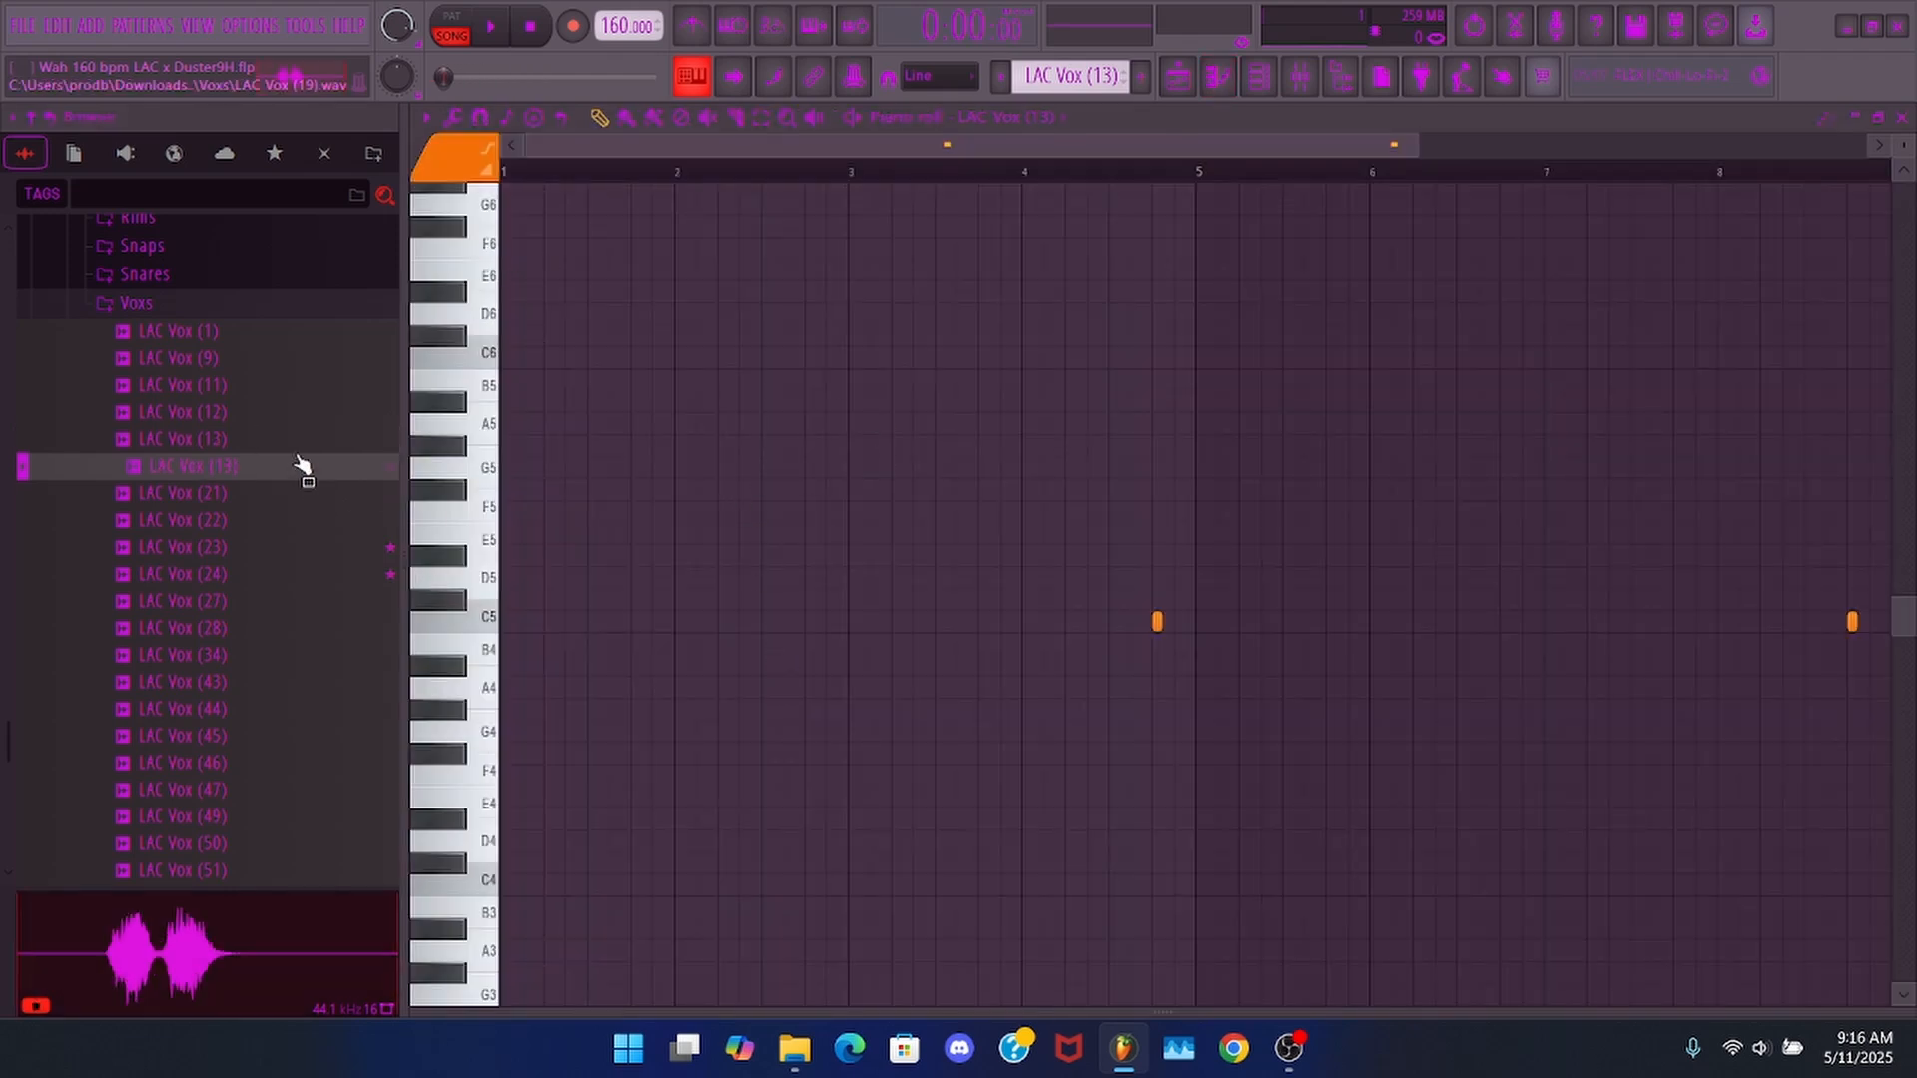
left_click(306, 449)
- Open the mixer with the LAC Vox (13) track selected
left_click(1294, 87)
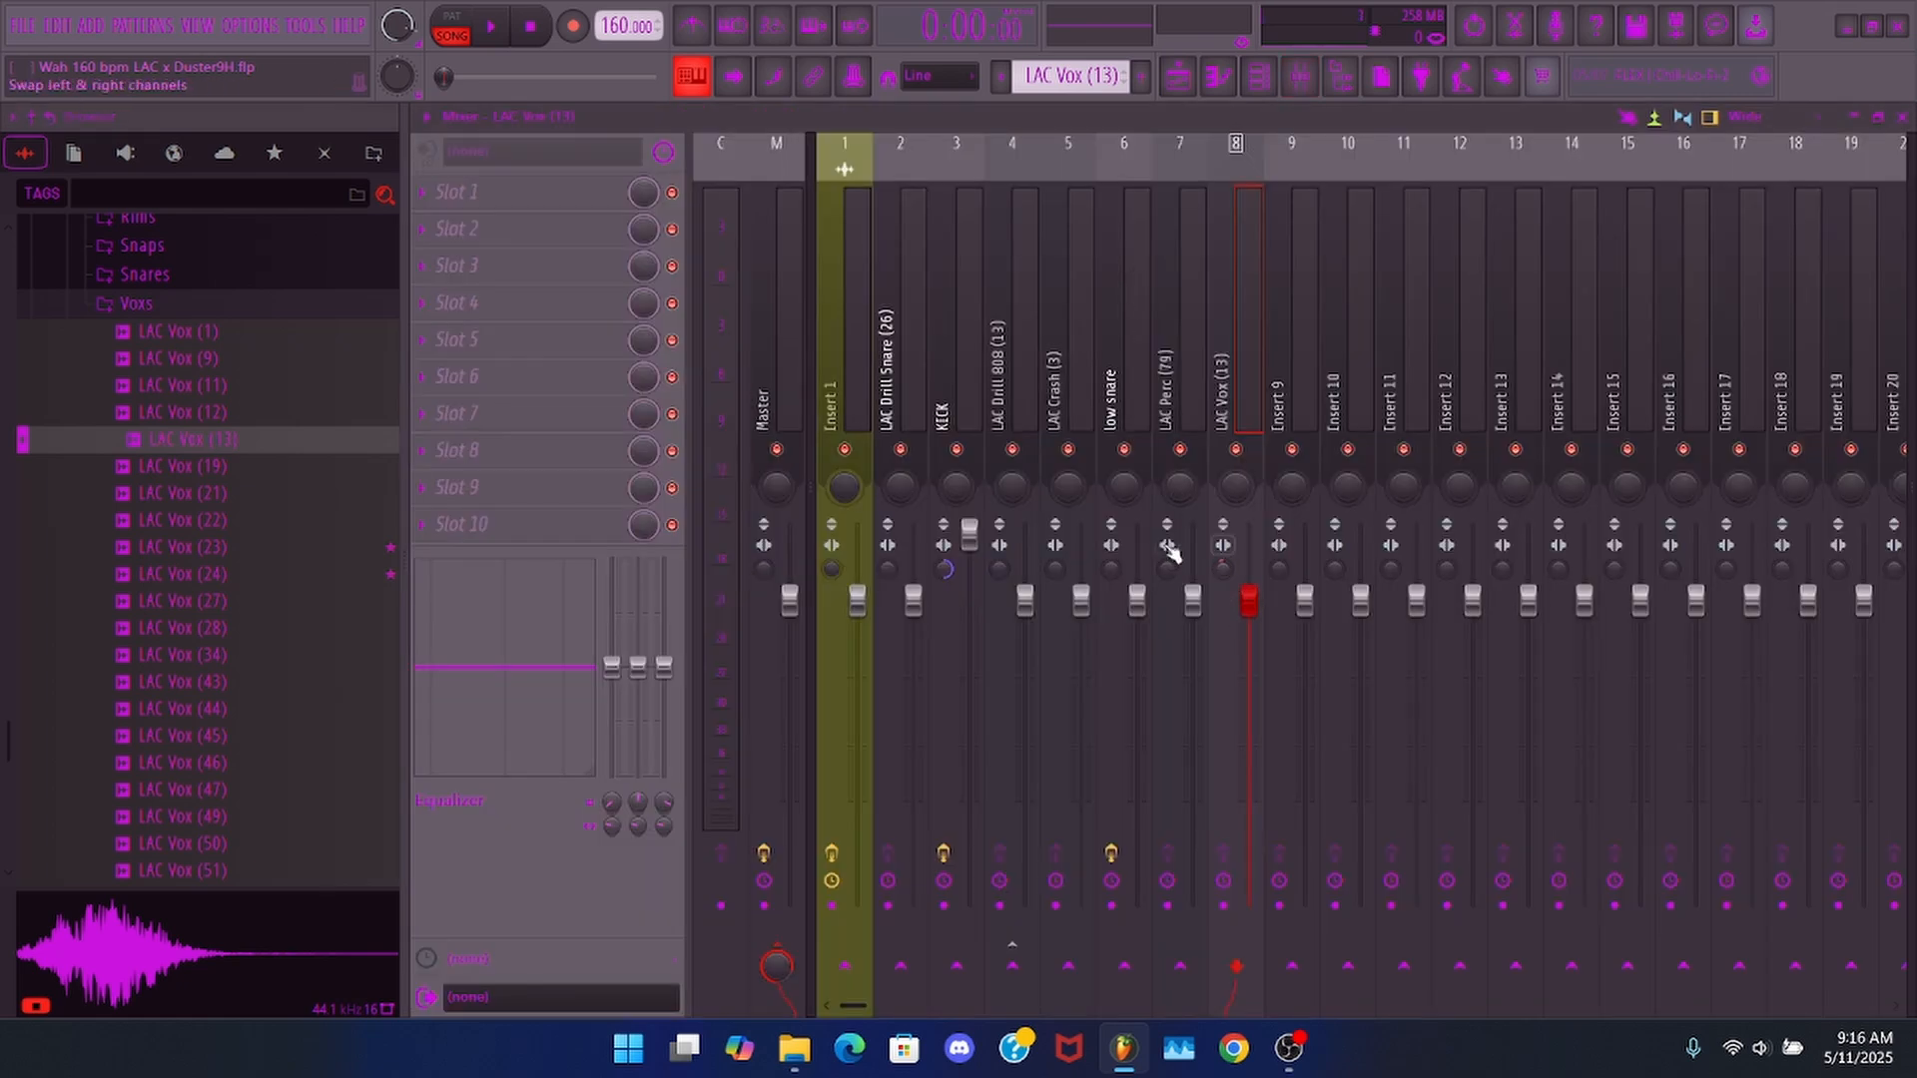
- Load the VOX DELAY FADE MIX preset onto the LAC Vox (13) mixer track and lower the track's fader
scroll(141, 479, "up", 10)
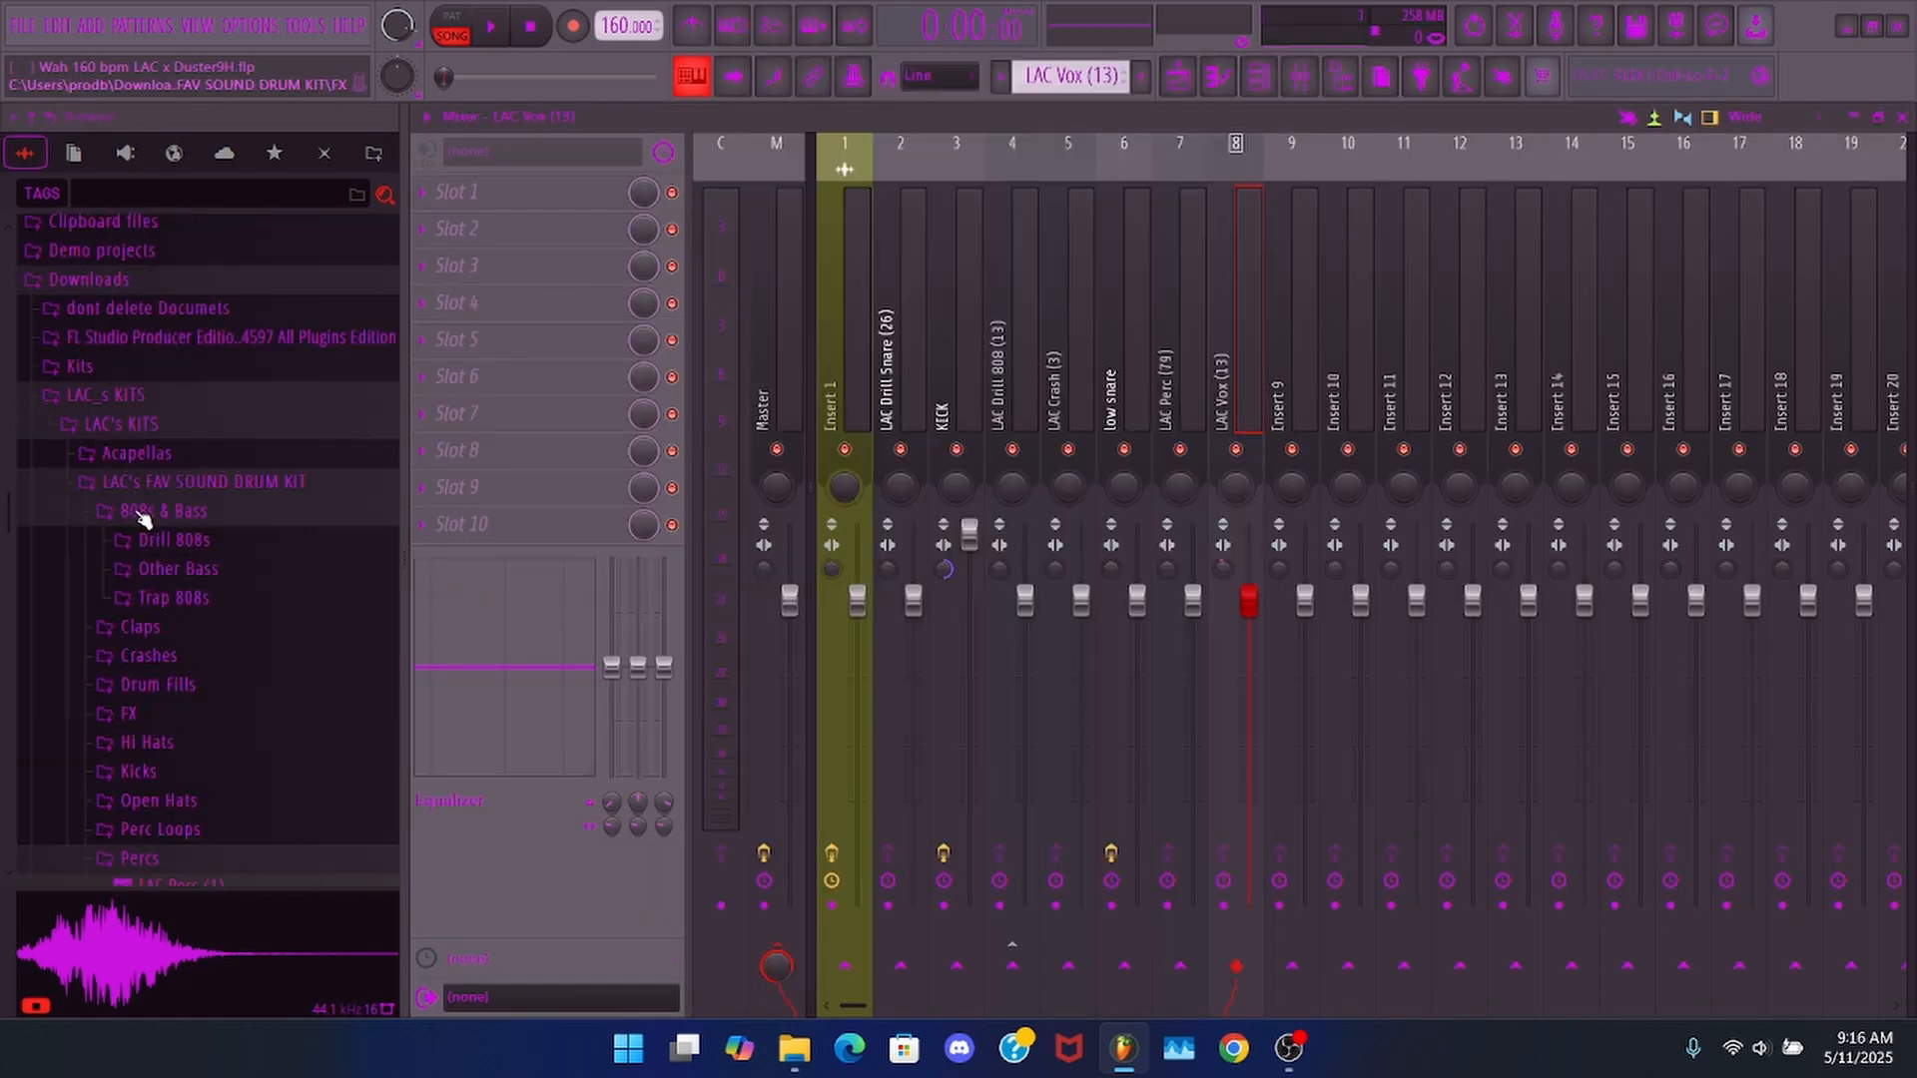
scroll(160, 469, "up", 6)
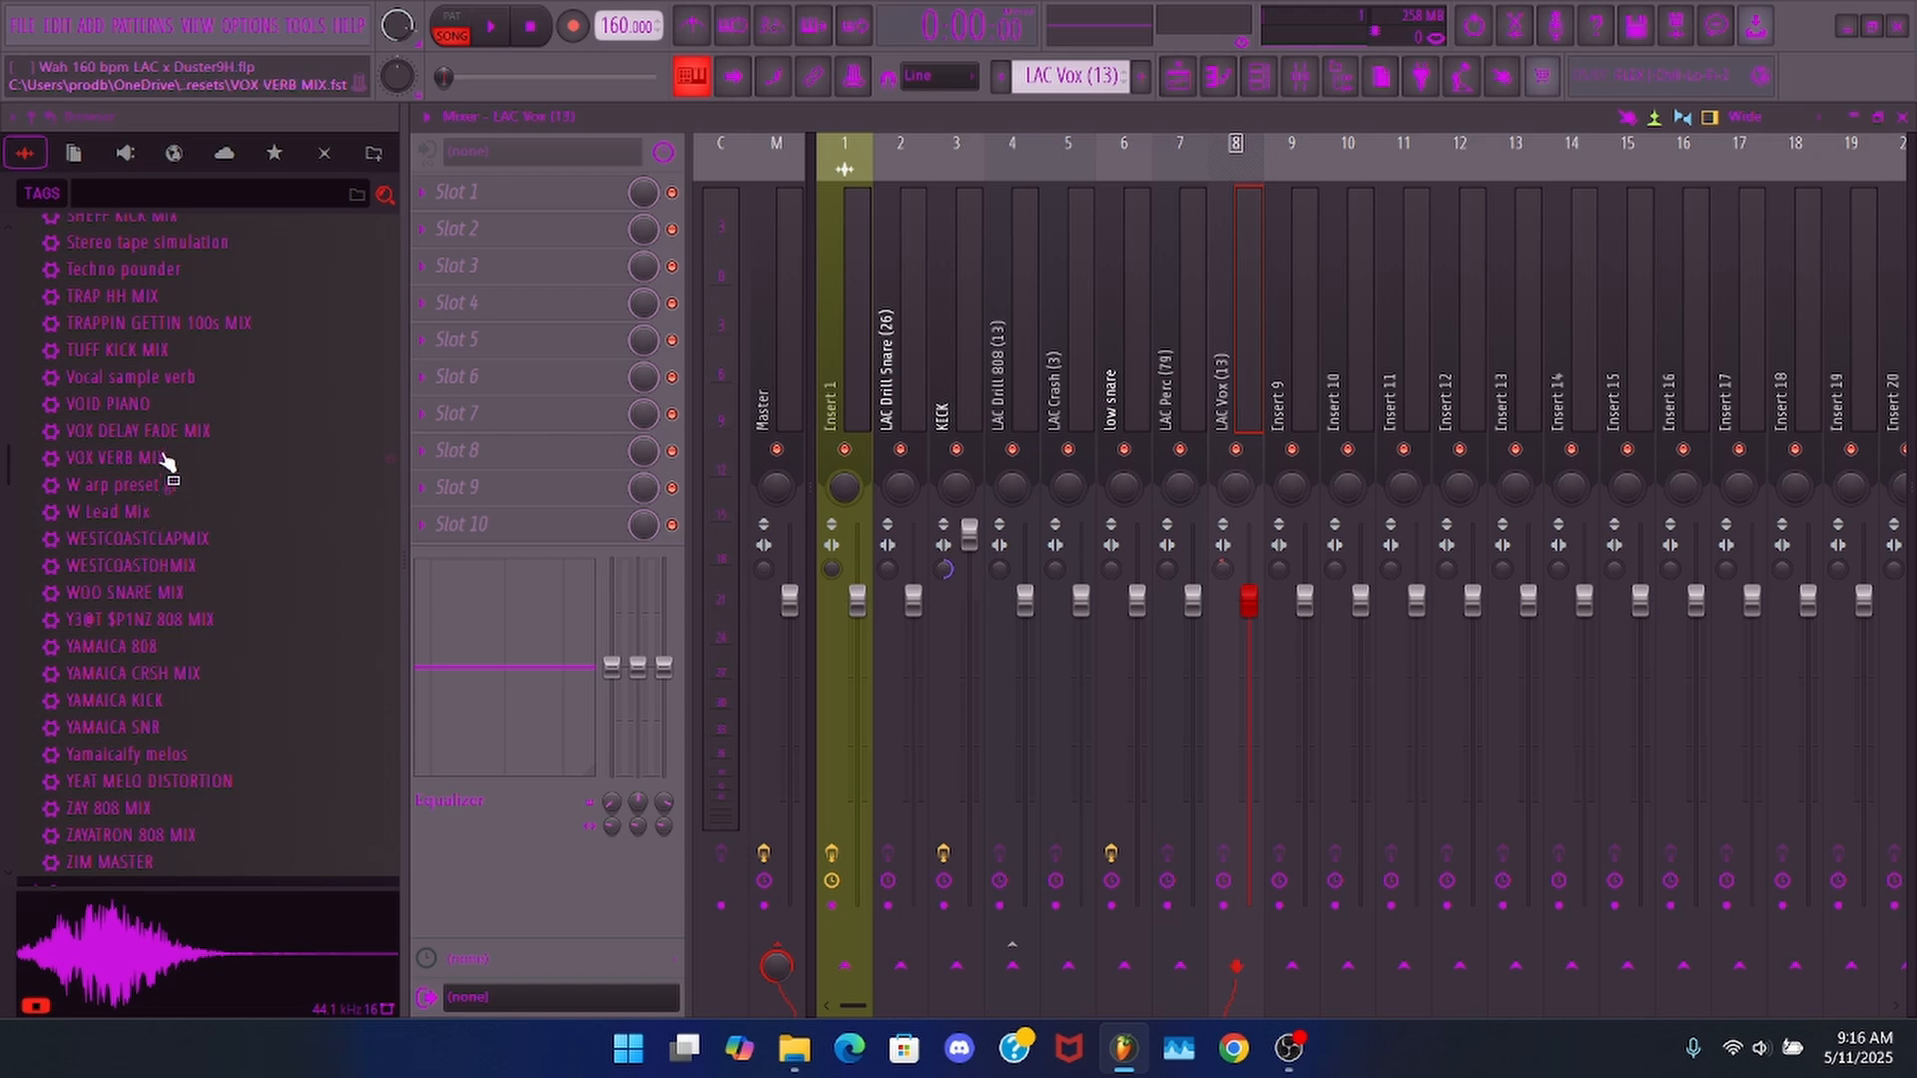
left_click_drag(139, 430, 526, 317)
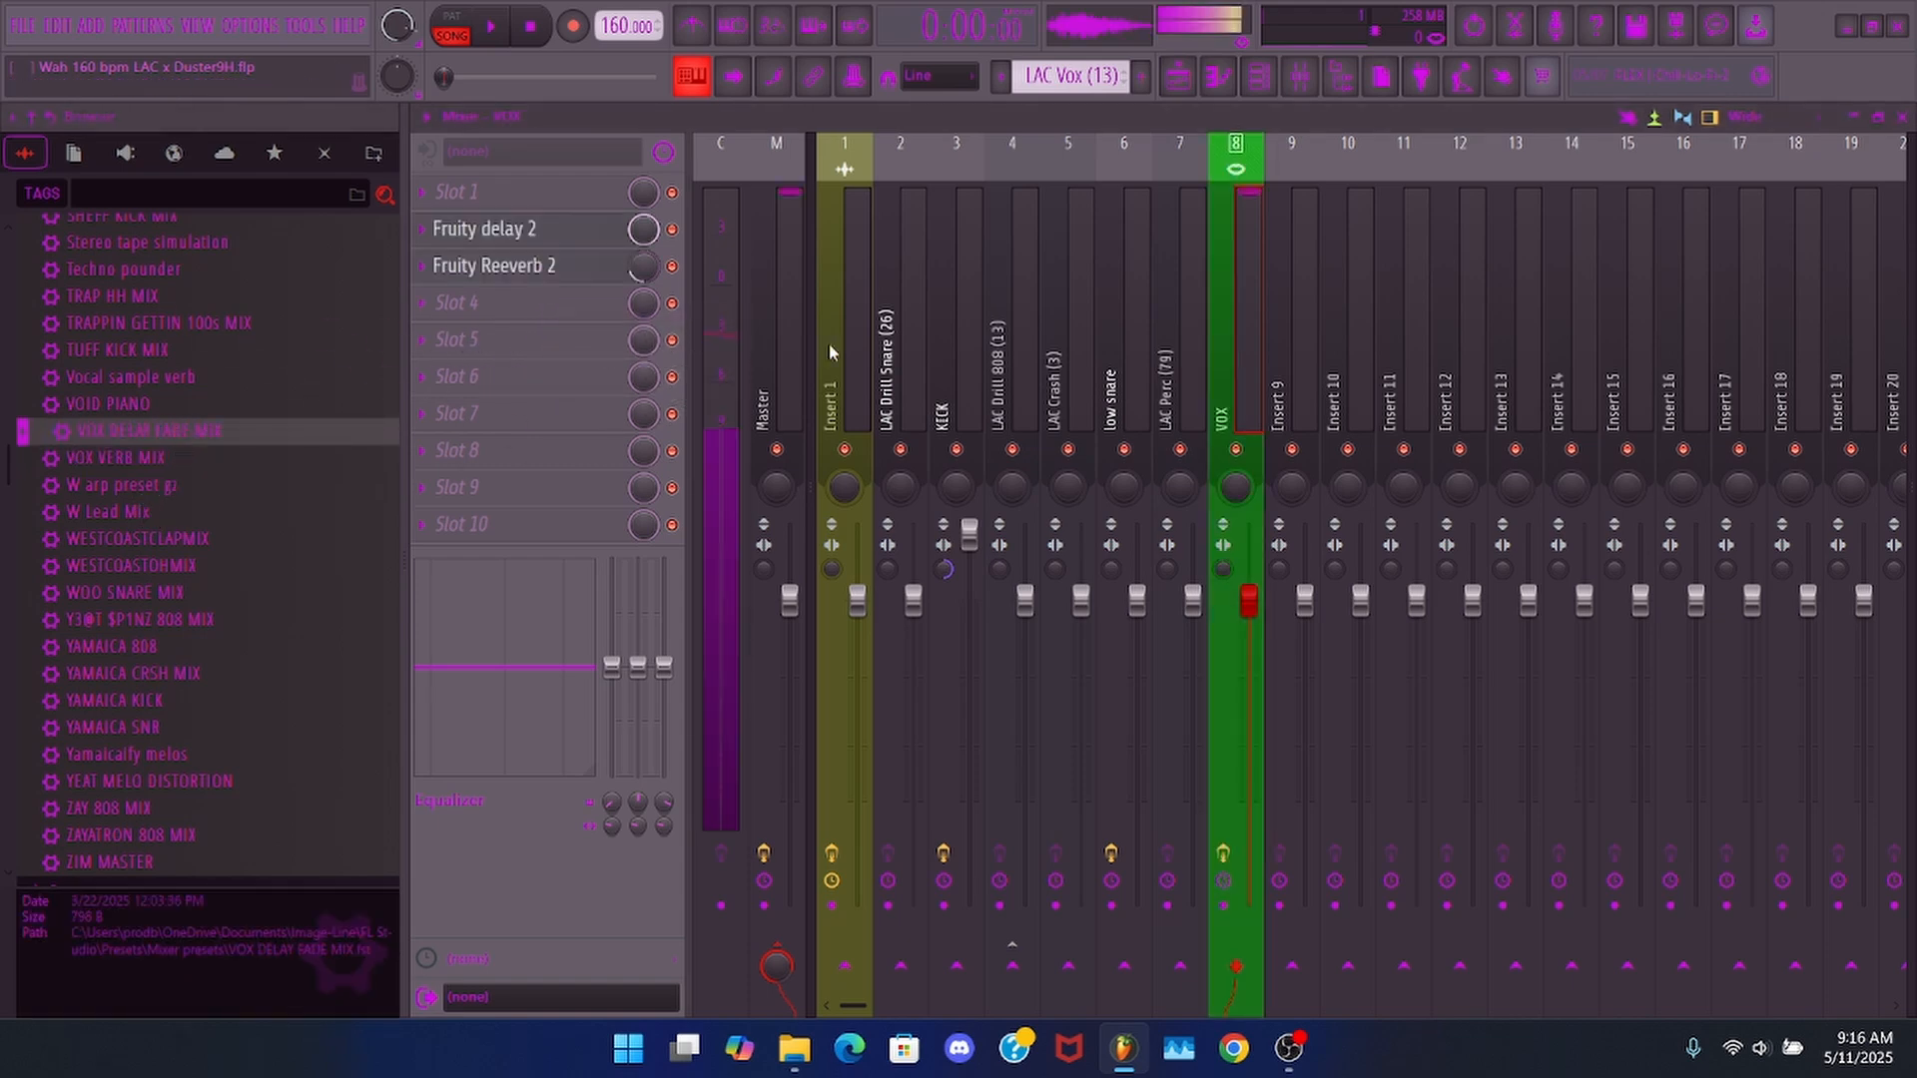
left_click_drag(1248, 601, 1248, 647)
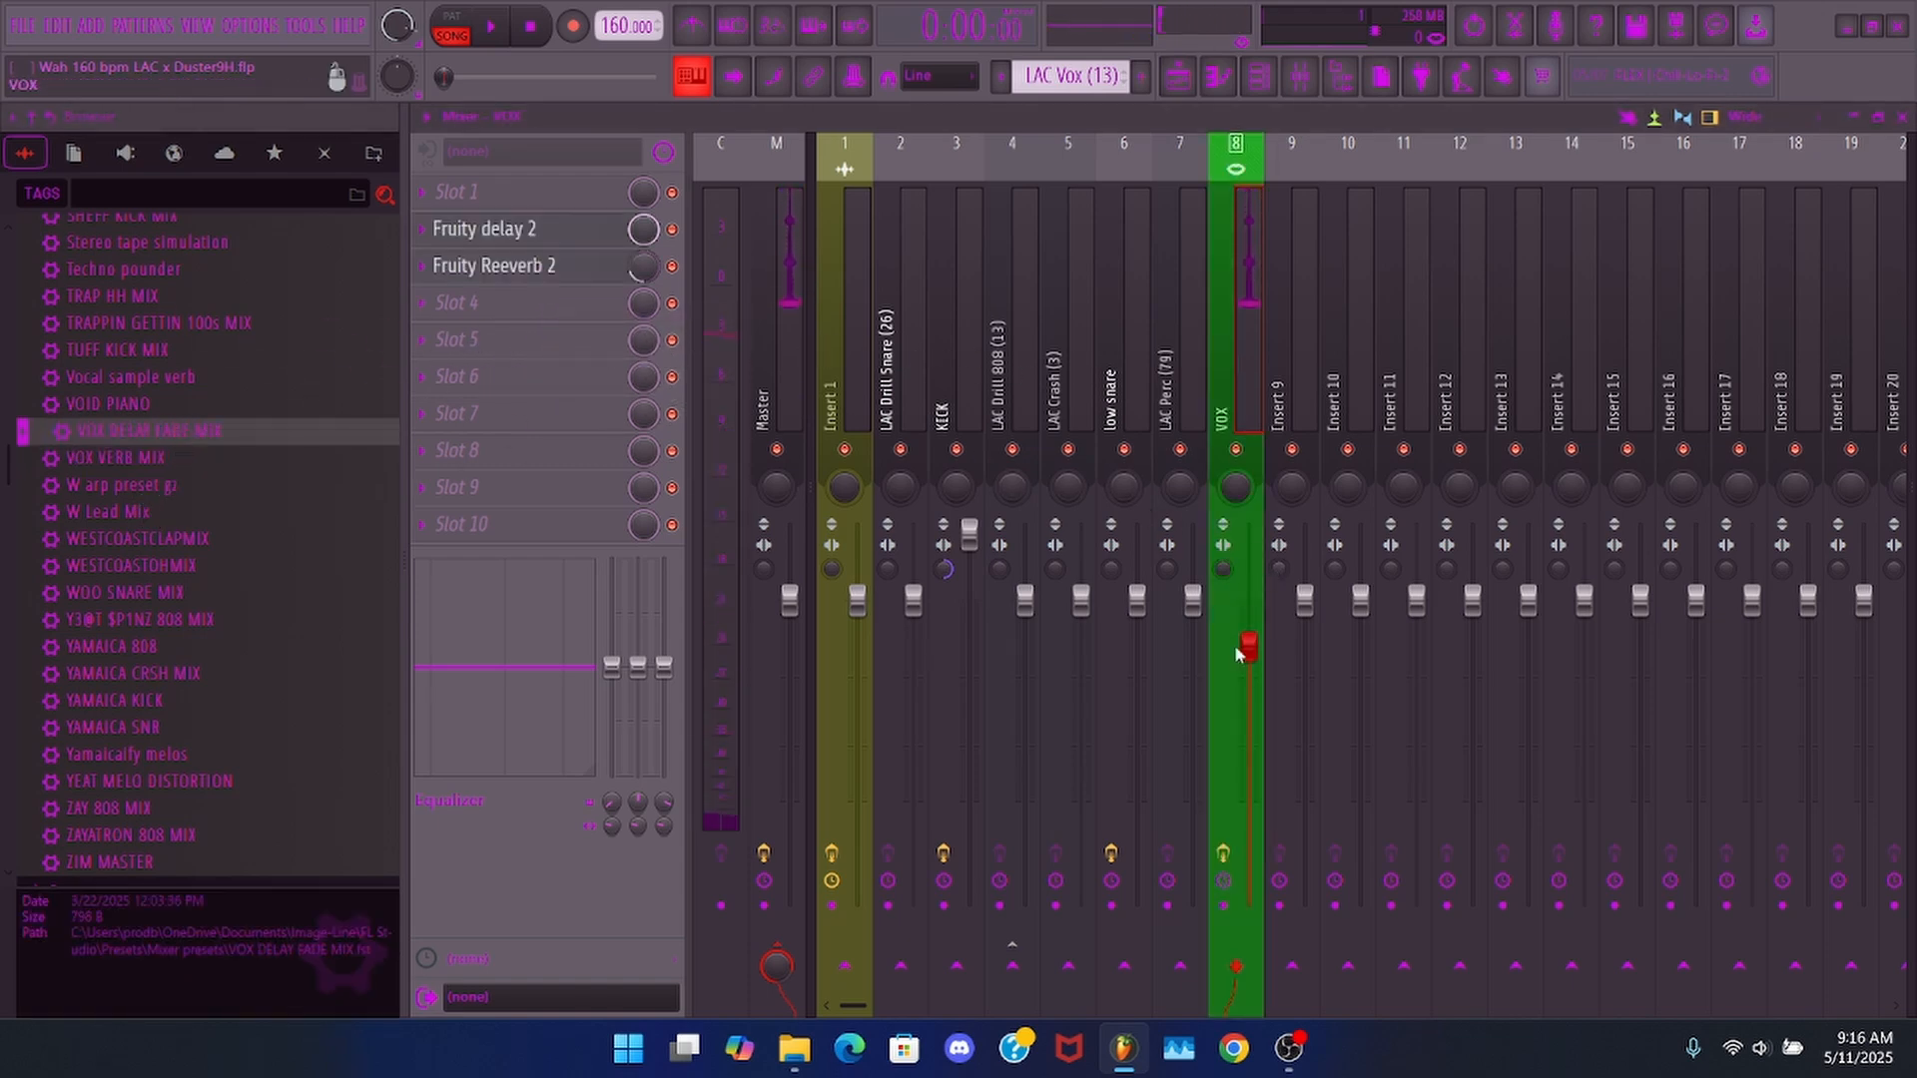
- Play the song and check the LAC Vox (13) pattern's notes in the piano roll
key("space")
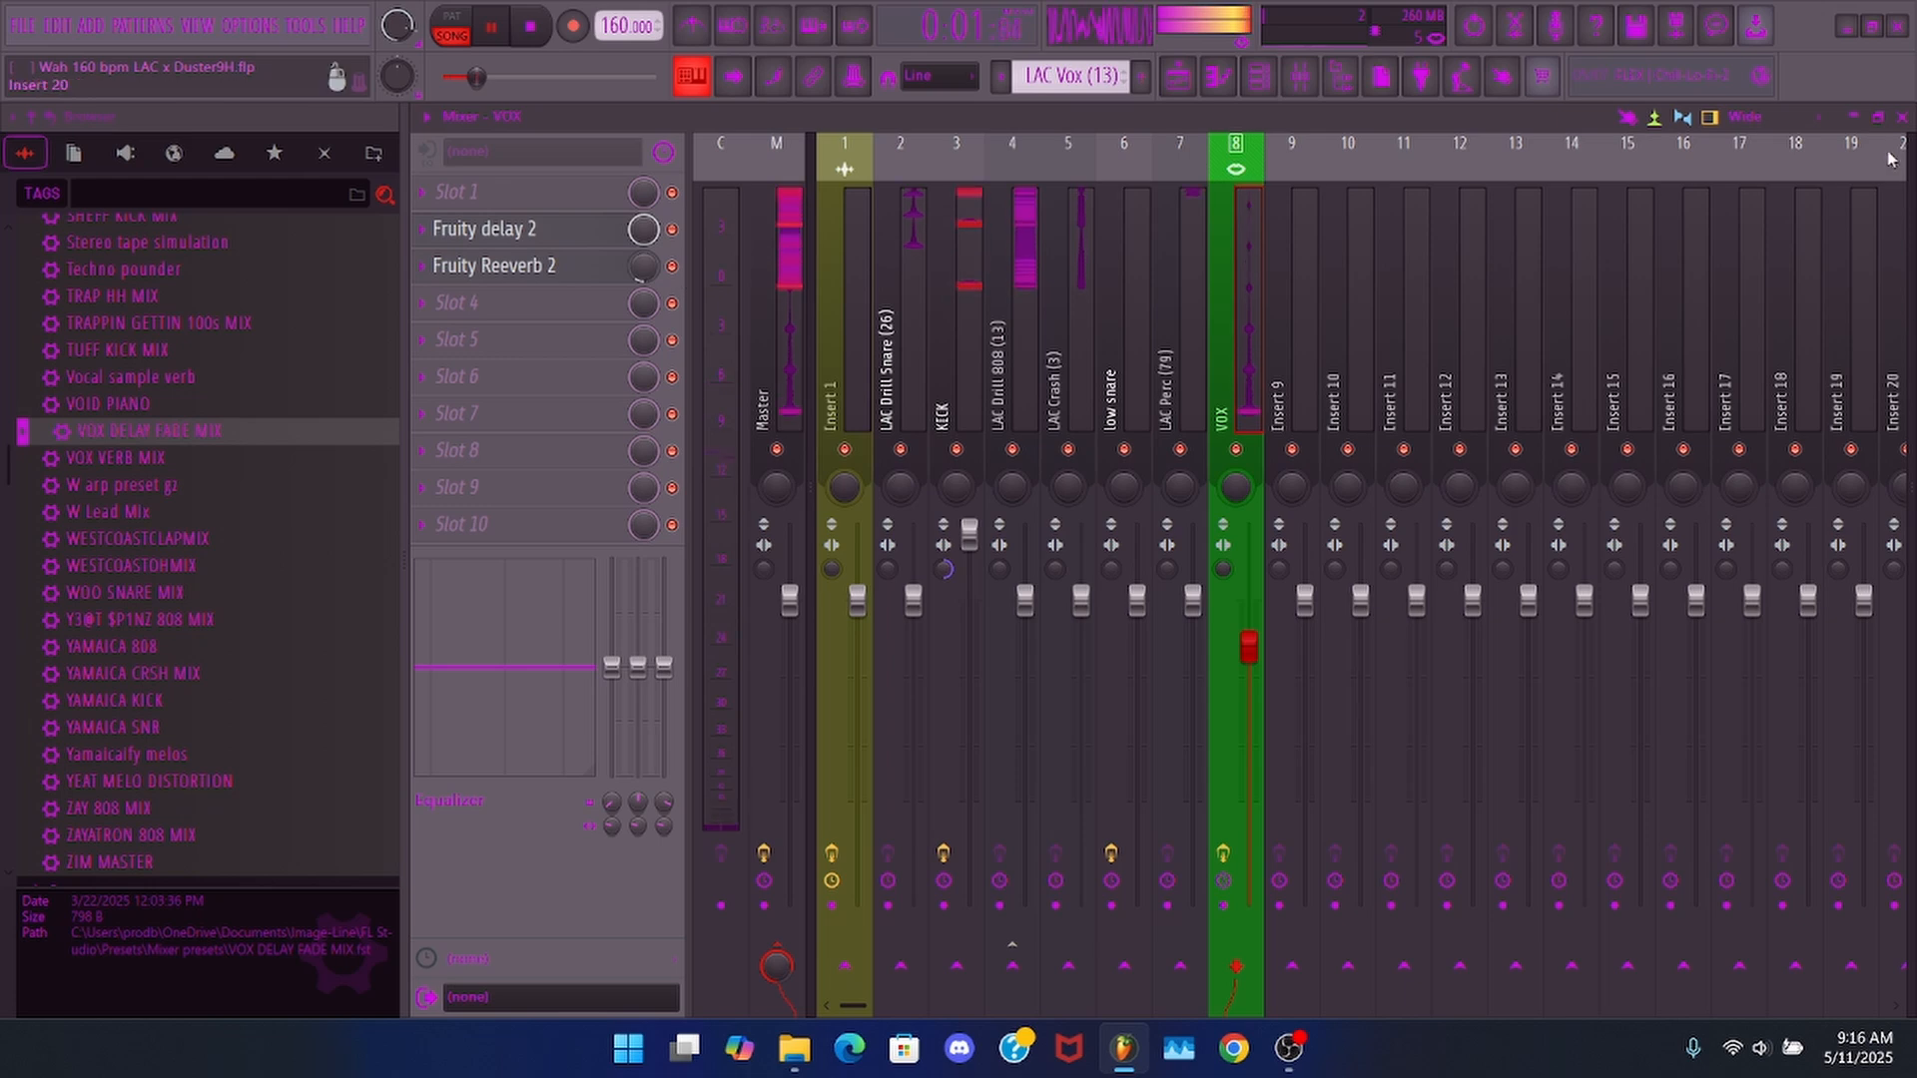
key("F7")
scroll(1528, 206, "down", 7)
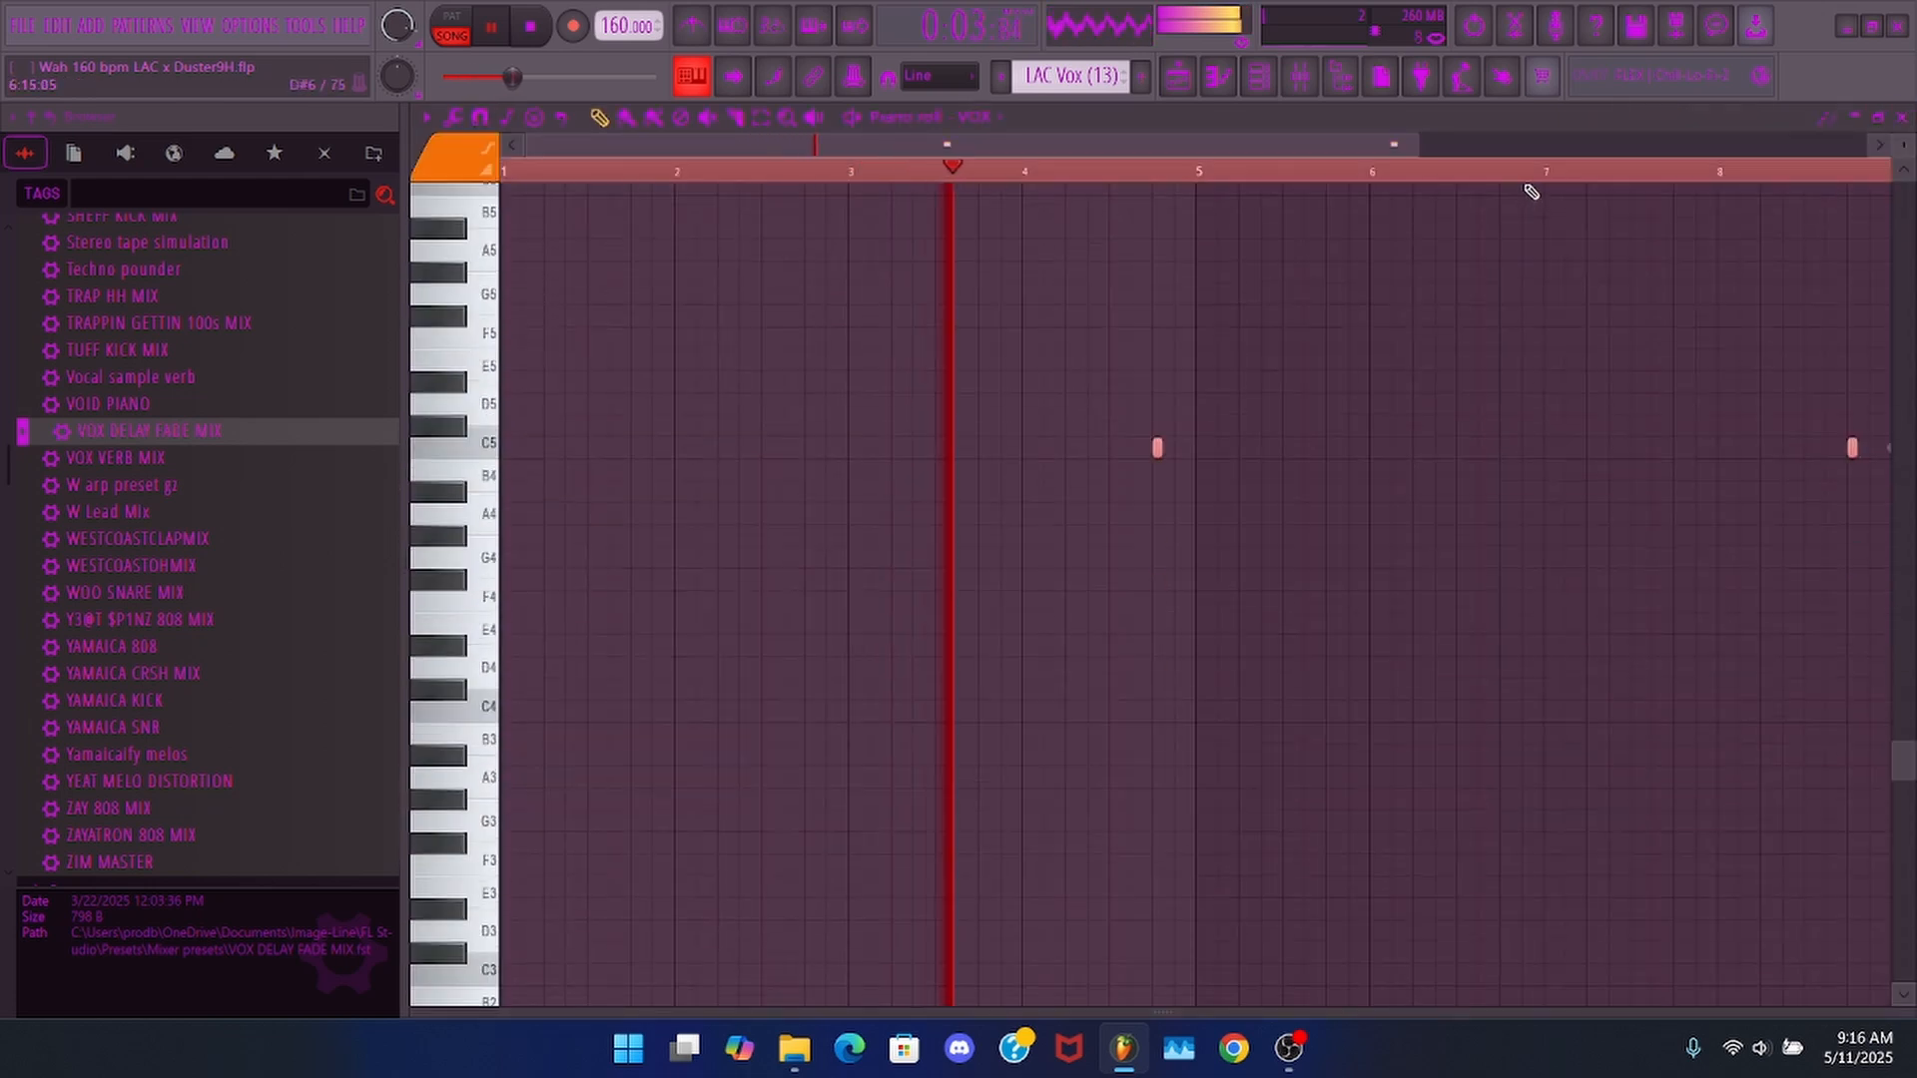
scroll(1506, 380, "up", 6)
right_click(1487, 418)
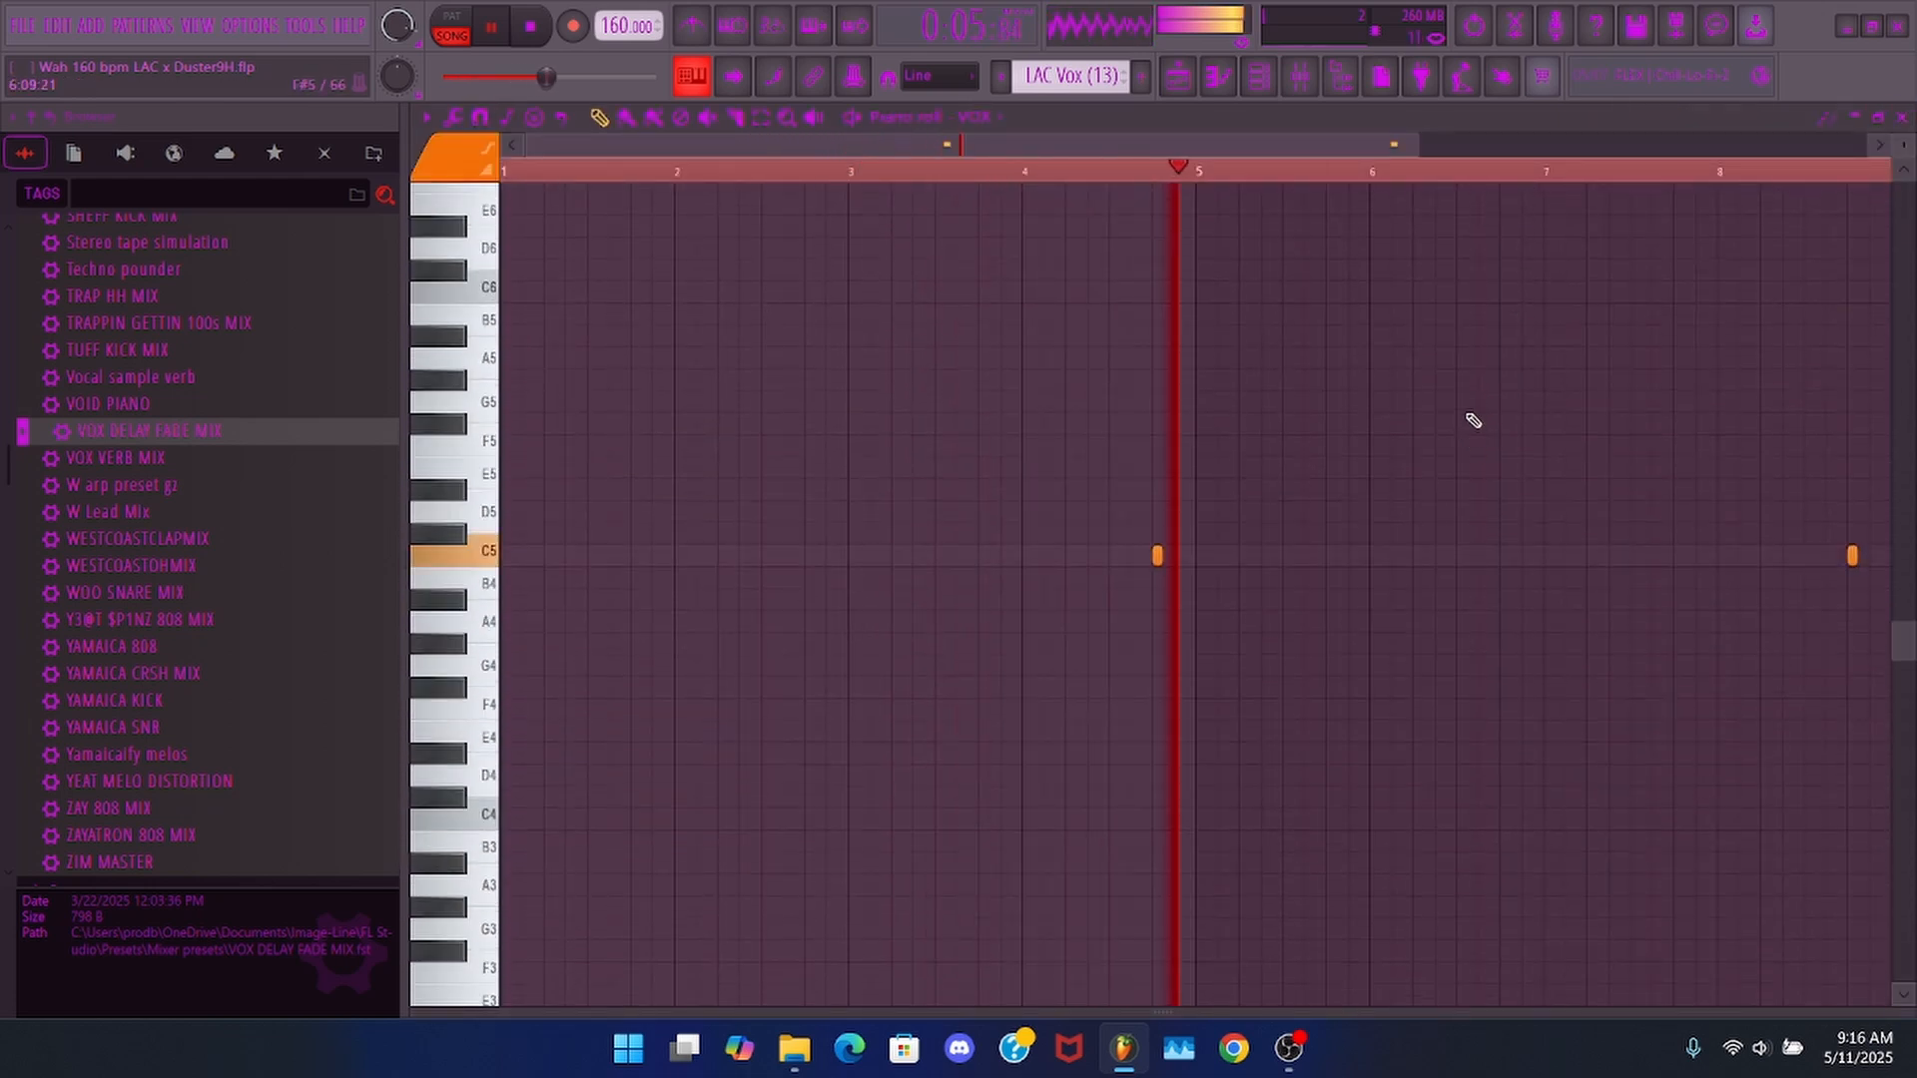
key("ctrl+a")
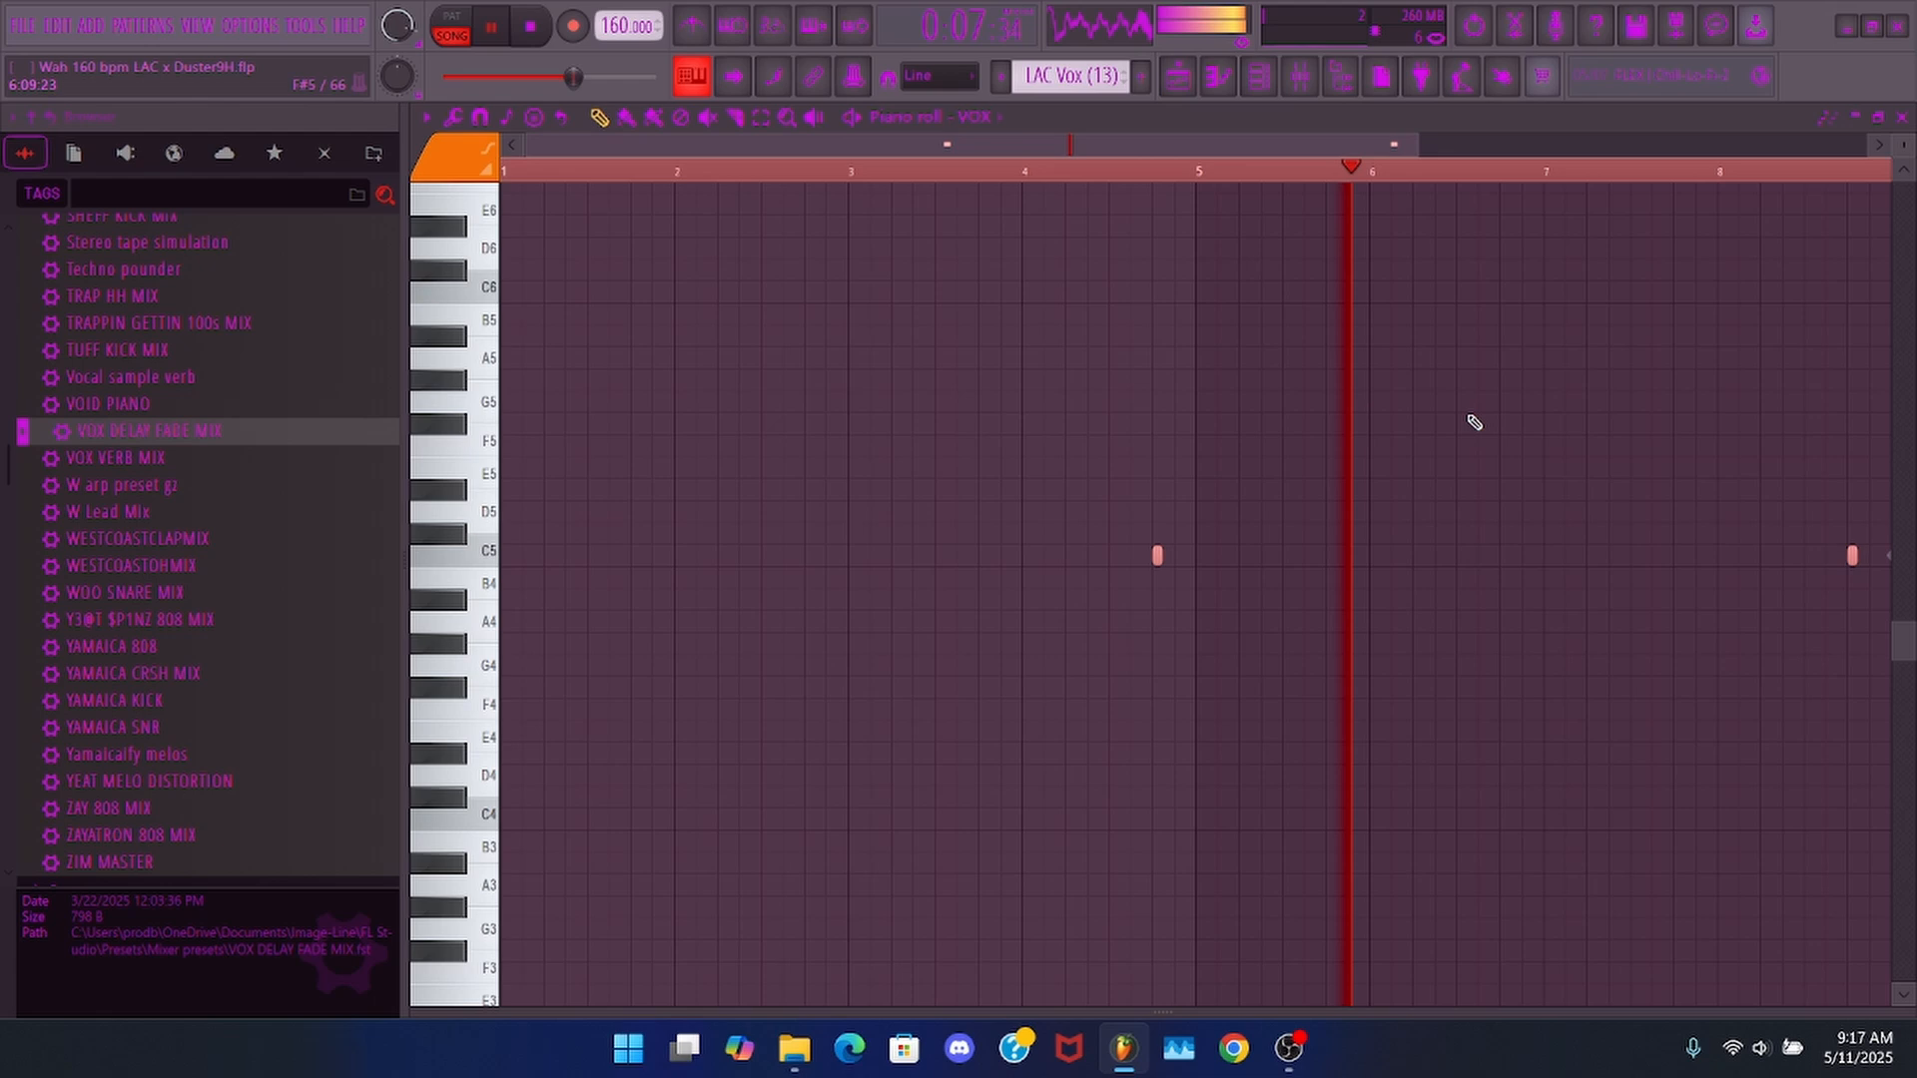
- Return to the playlist, listen to the eight-bar loop with all tracks, and stop playback
left_click(1298, 84)
left_click(1298, 83)
left_click(1879, 118)
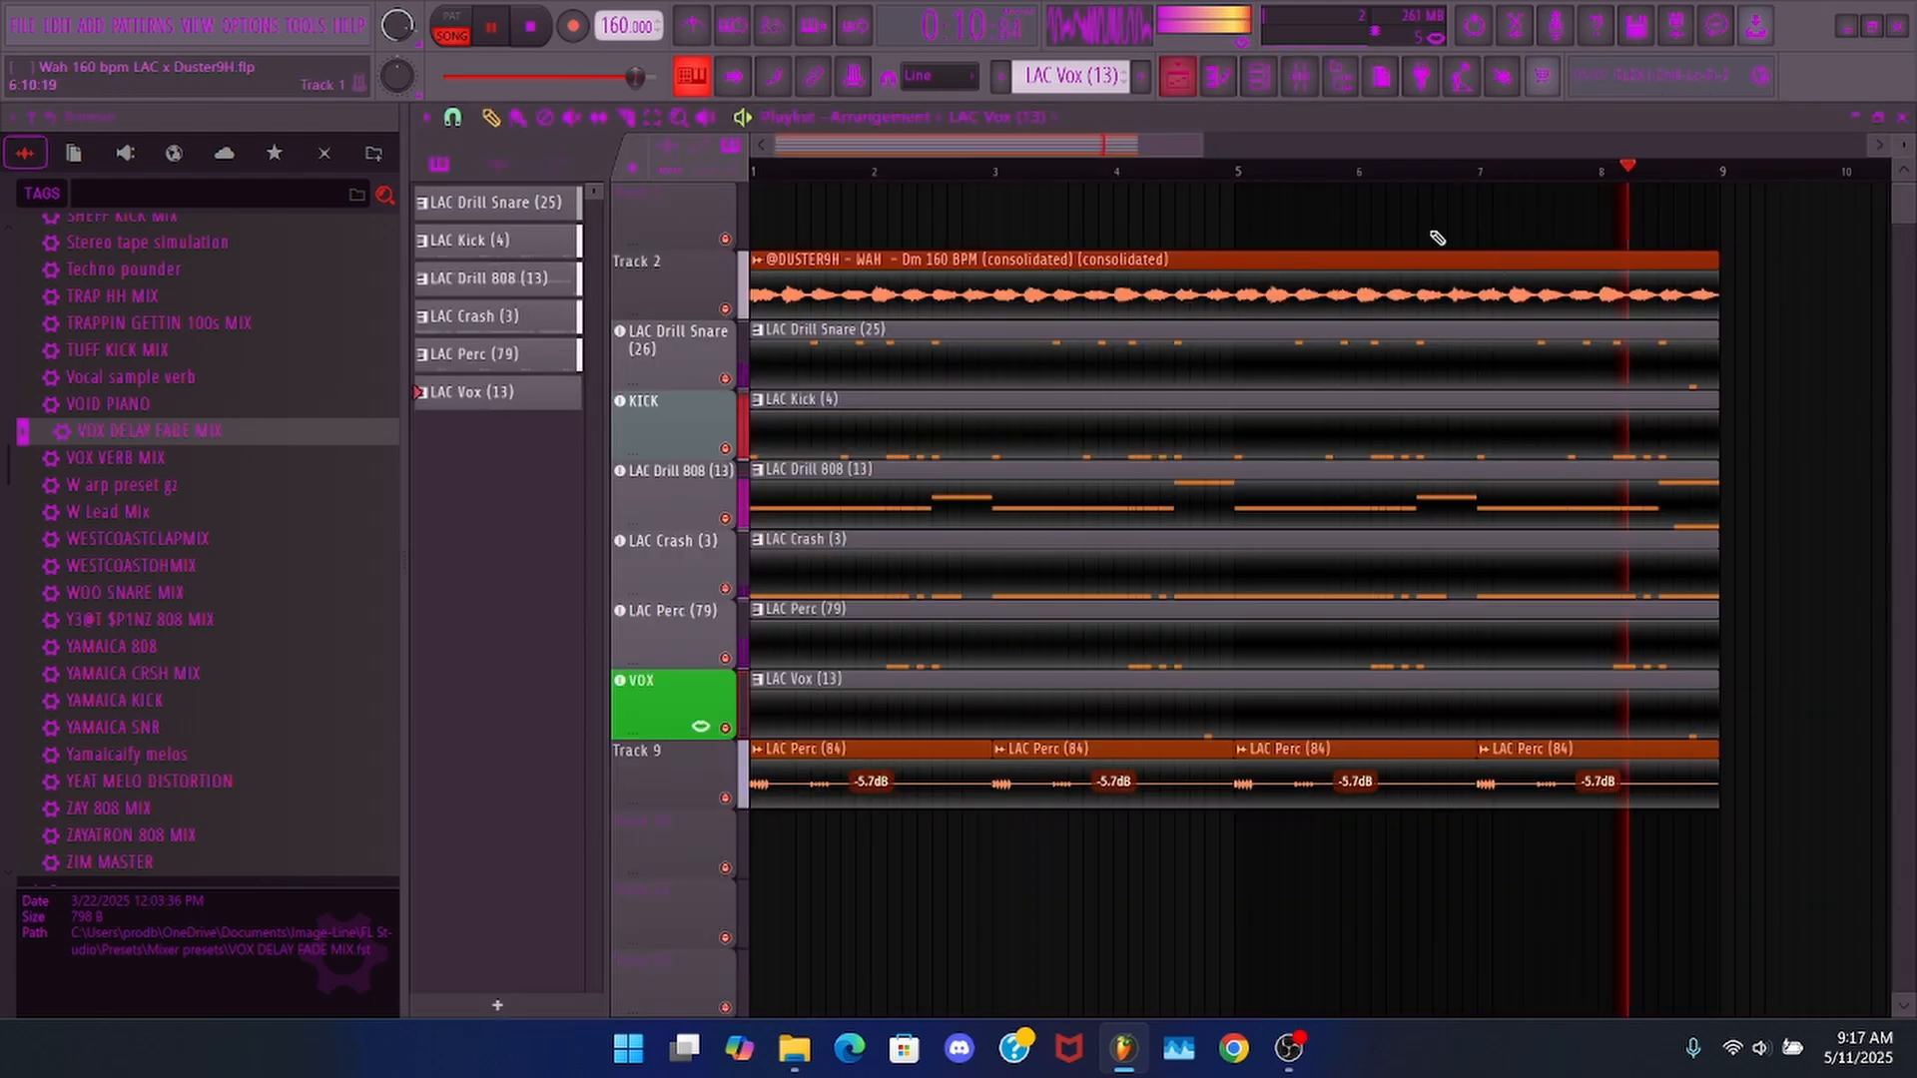
left_click(1178, 76)
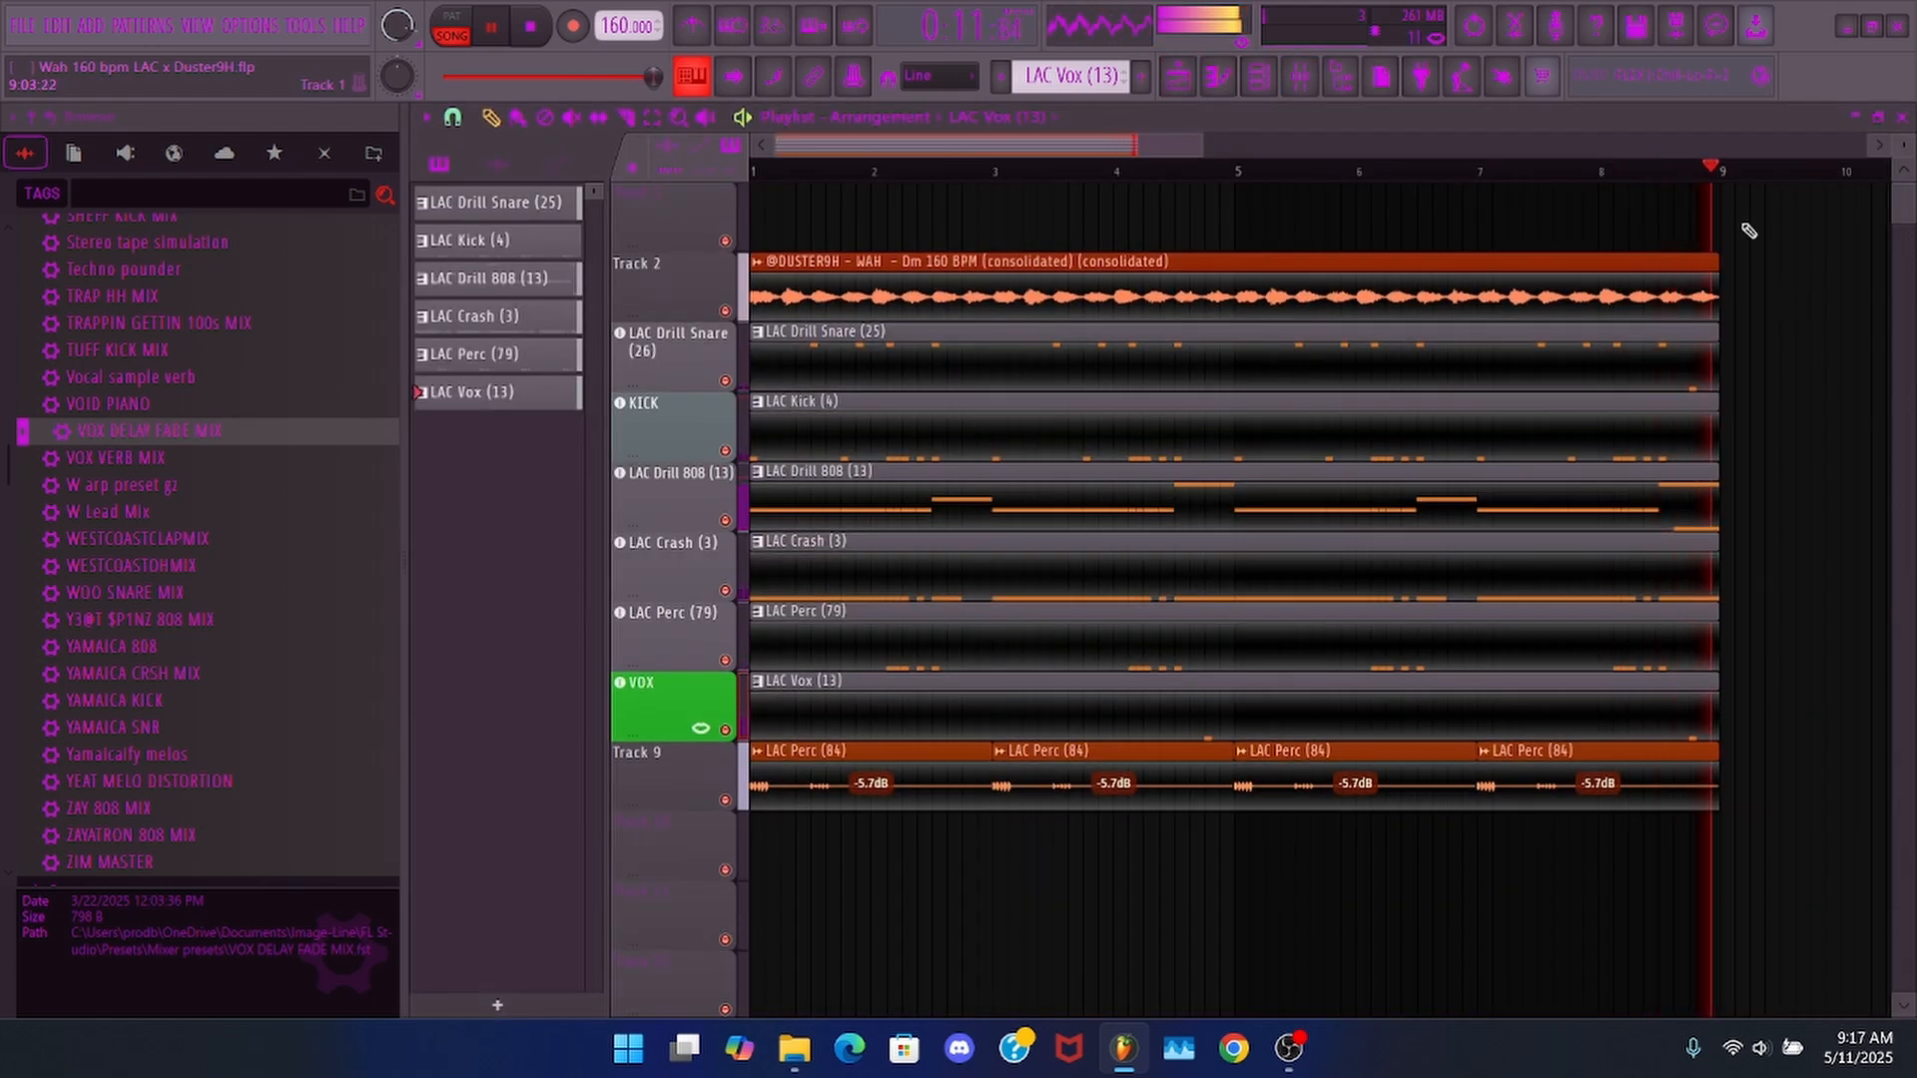
scroll(1724, 342, "down", 2)
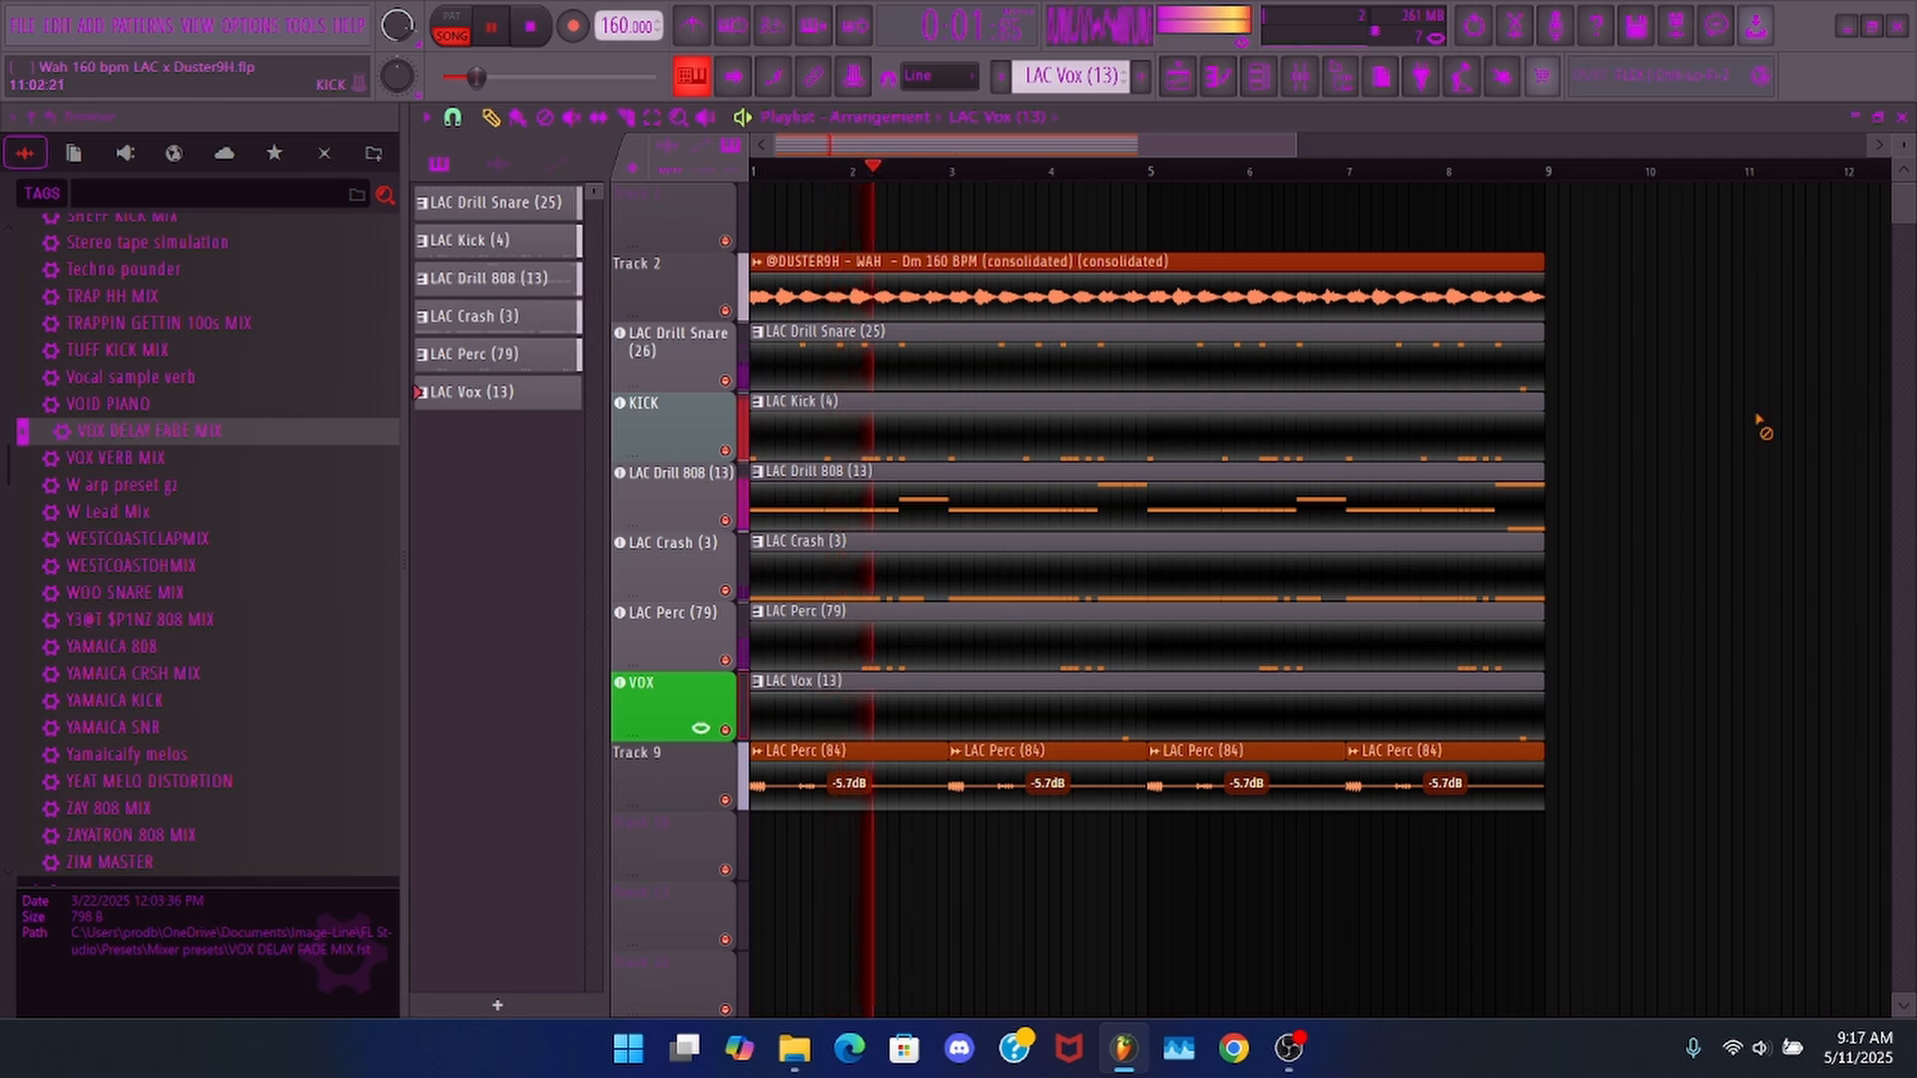
key("space")
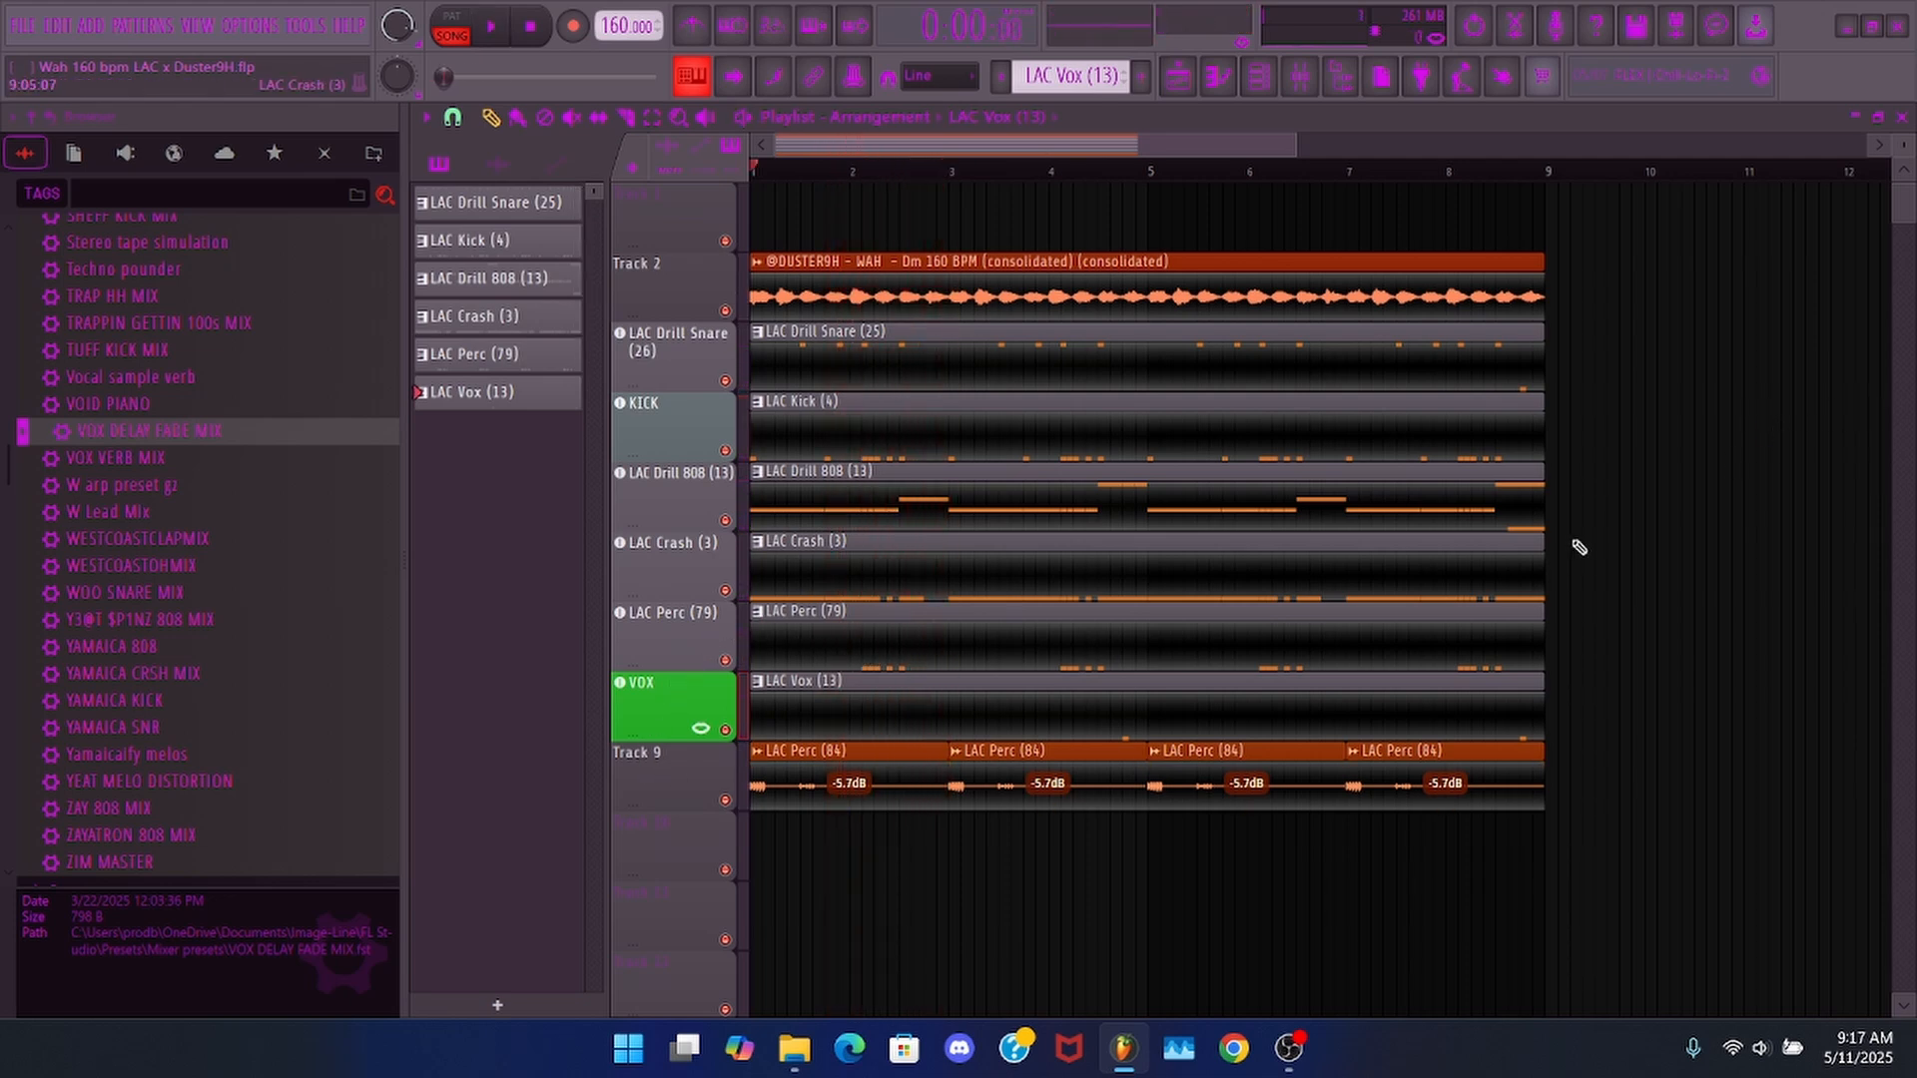
- Look over the full song arrangement in the playlist, from the drum patterns down to the Luv philter automation
left_click(1287, 1054)
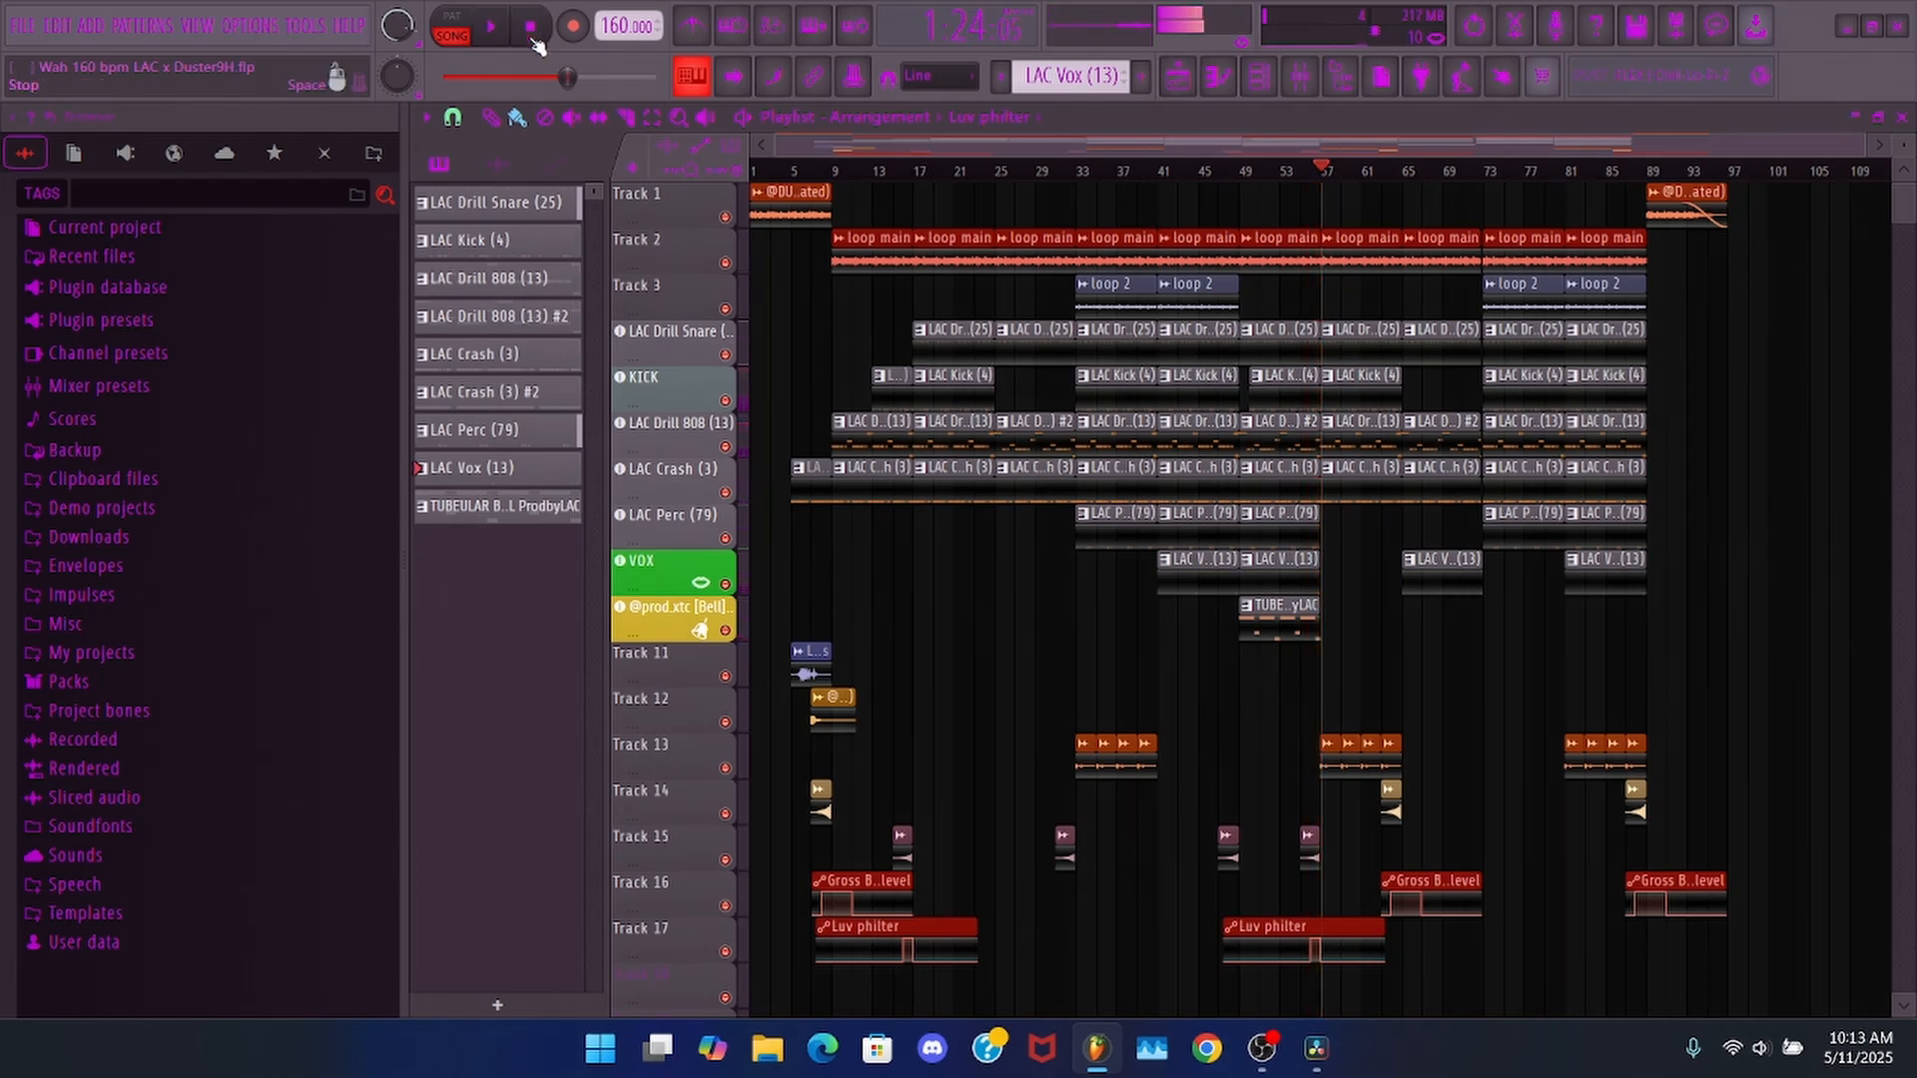
scroll(1648, 374, "down", 2)
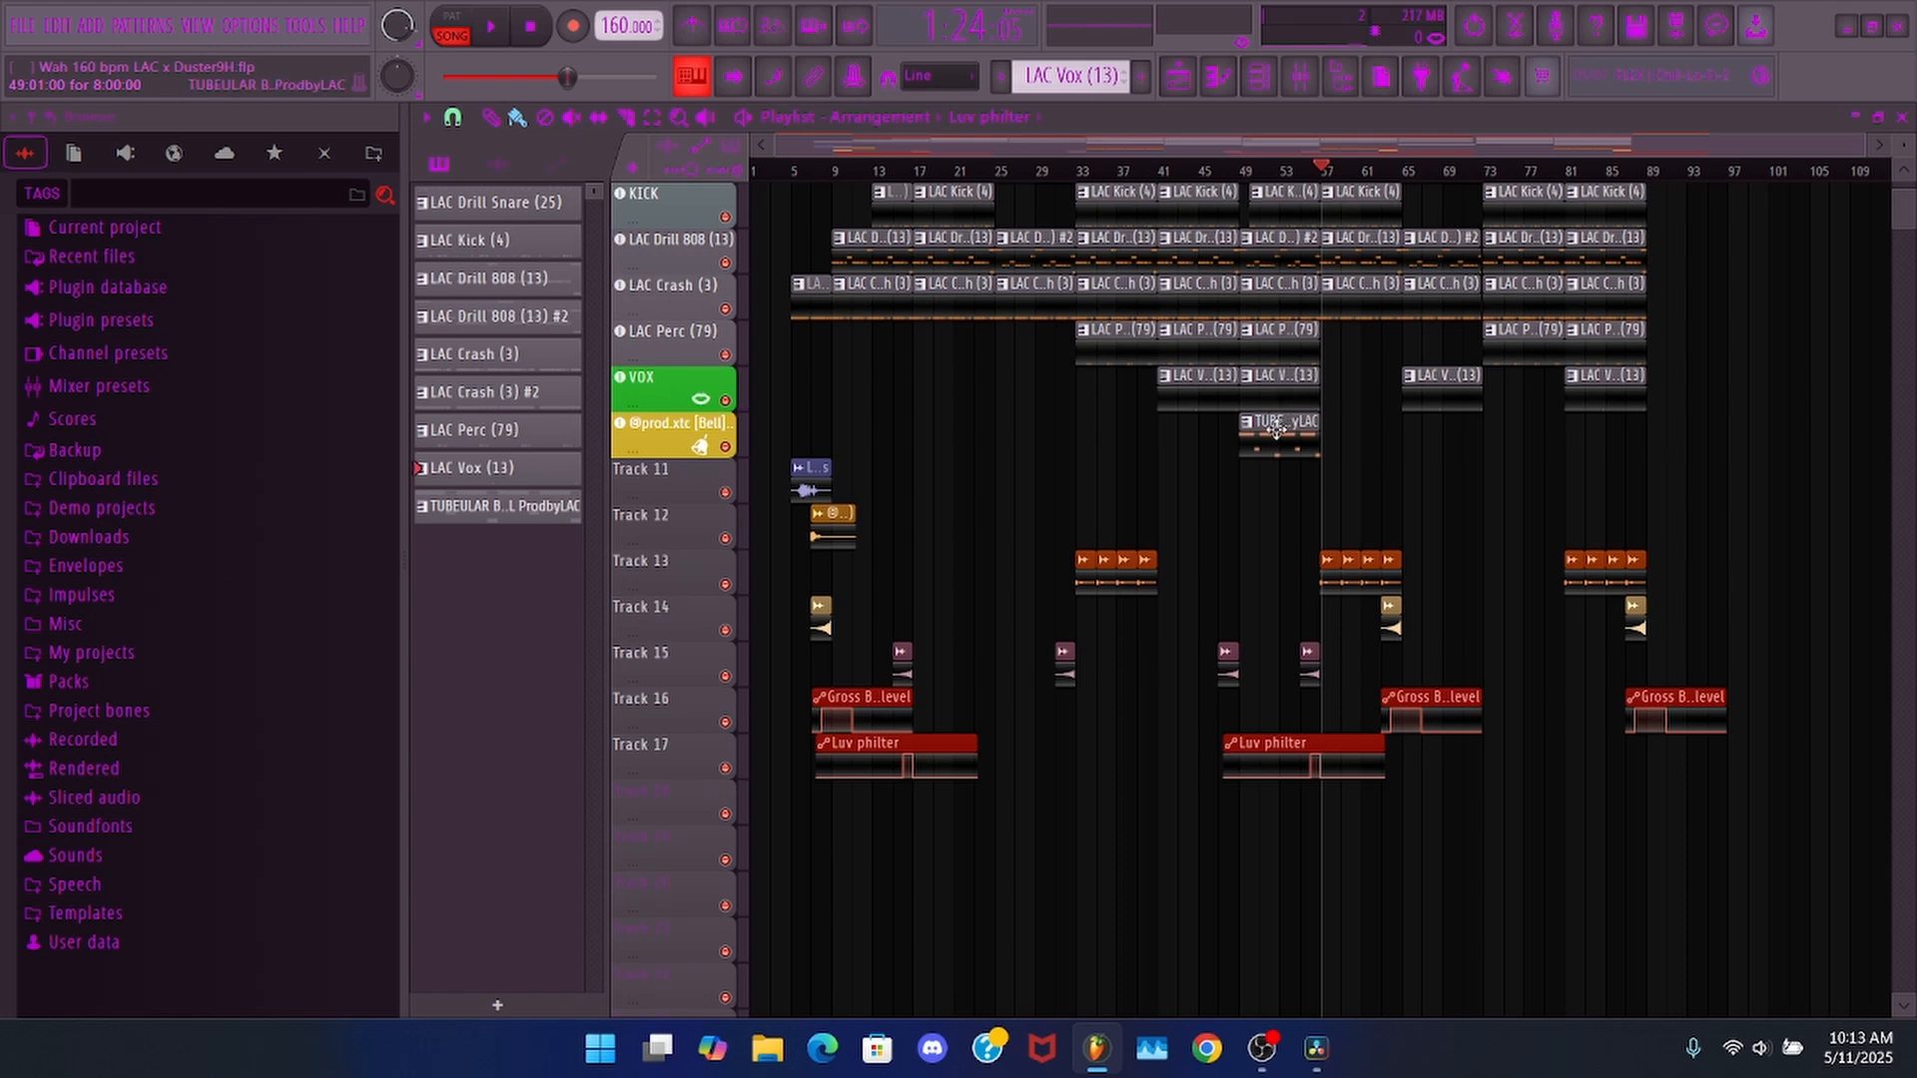
scroll(1268, 435, "up", 1)
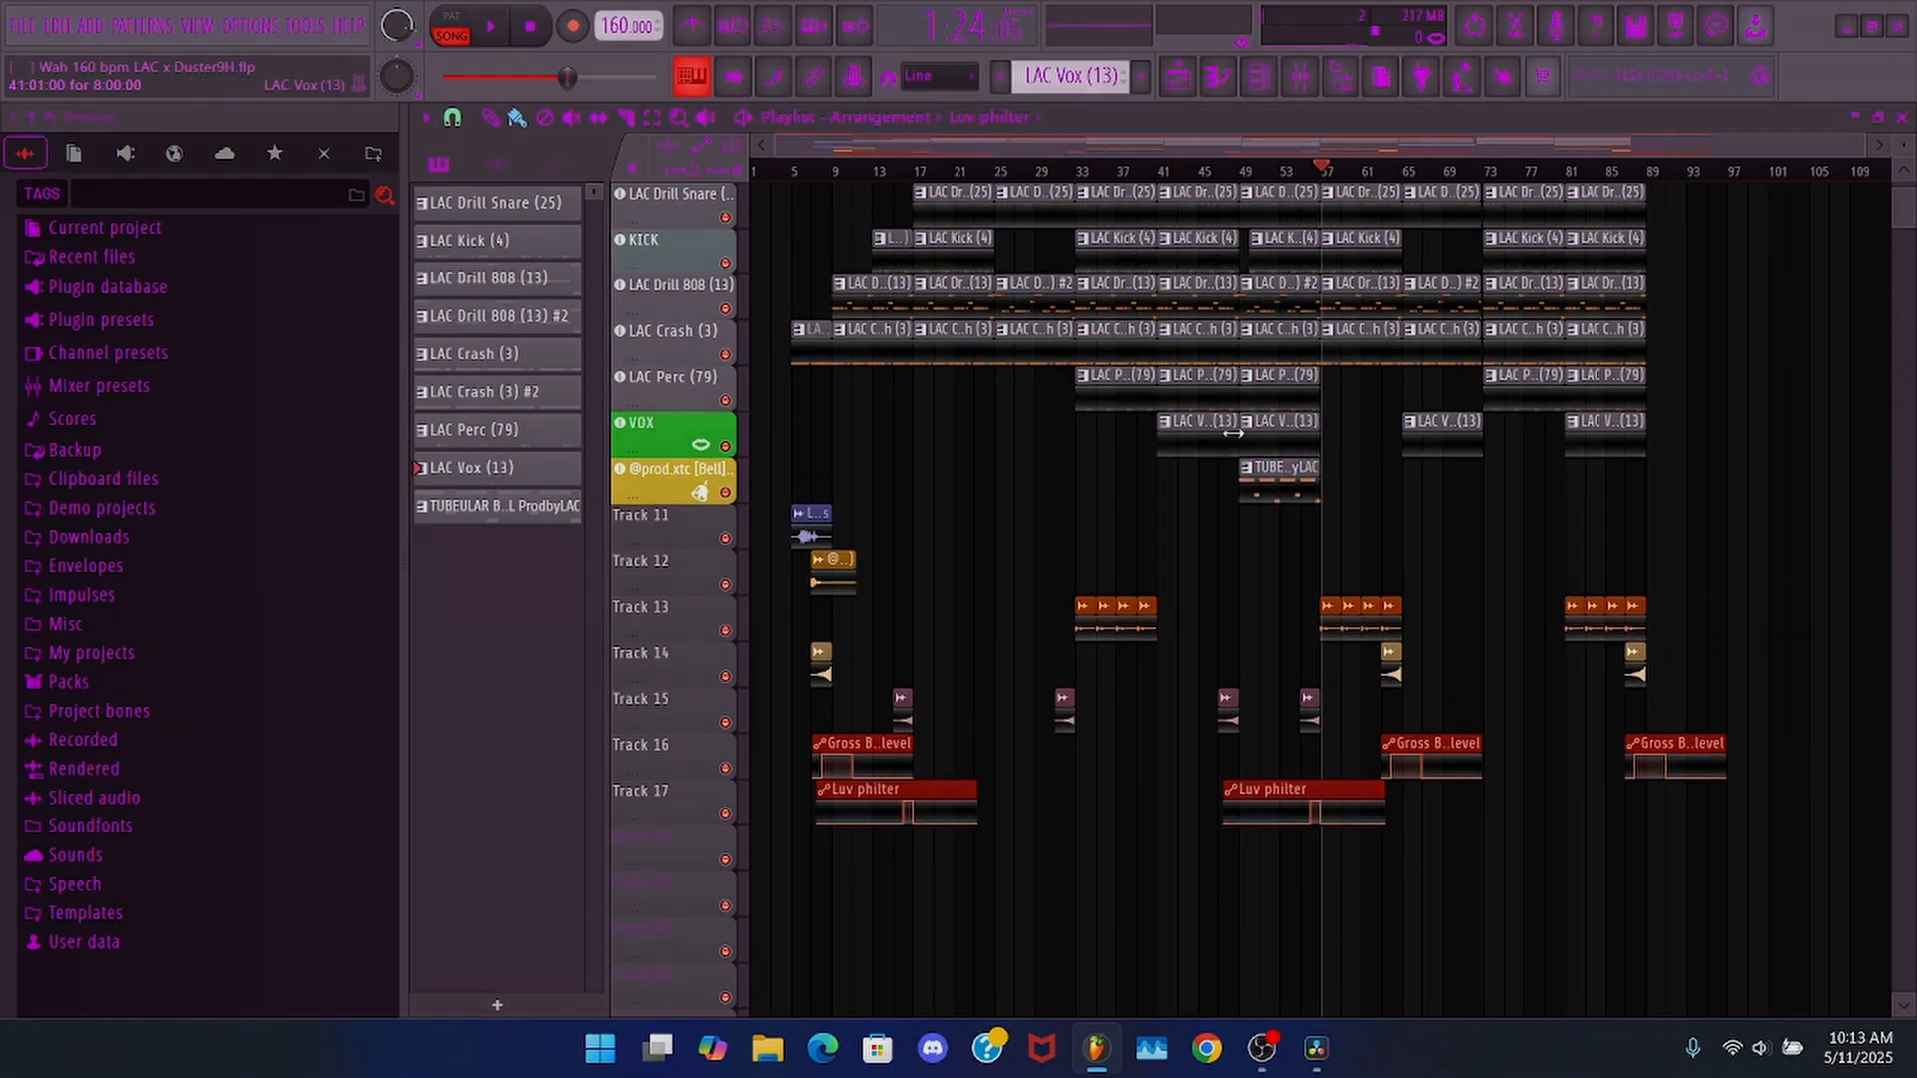